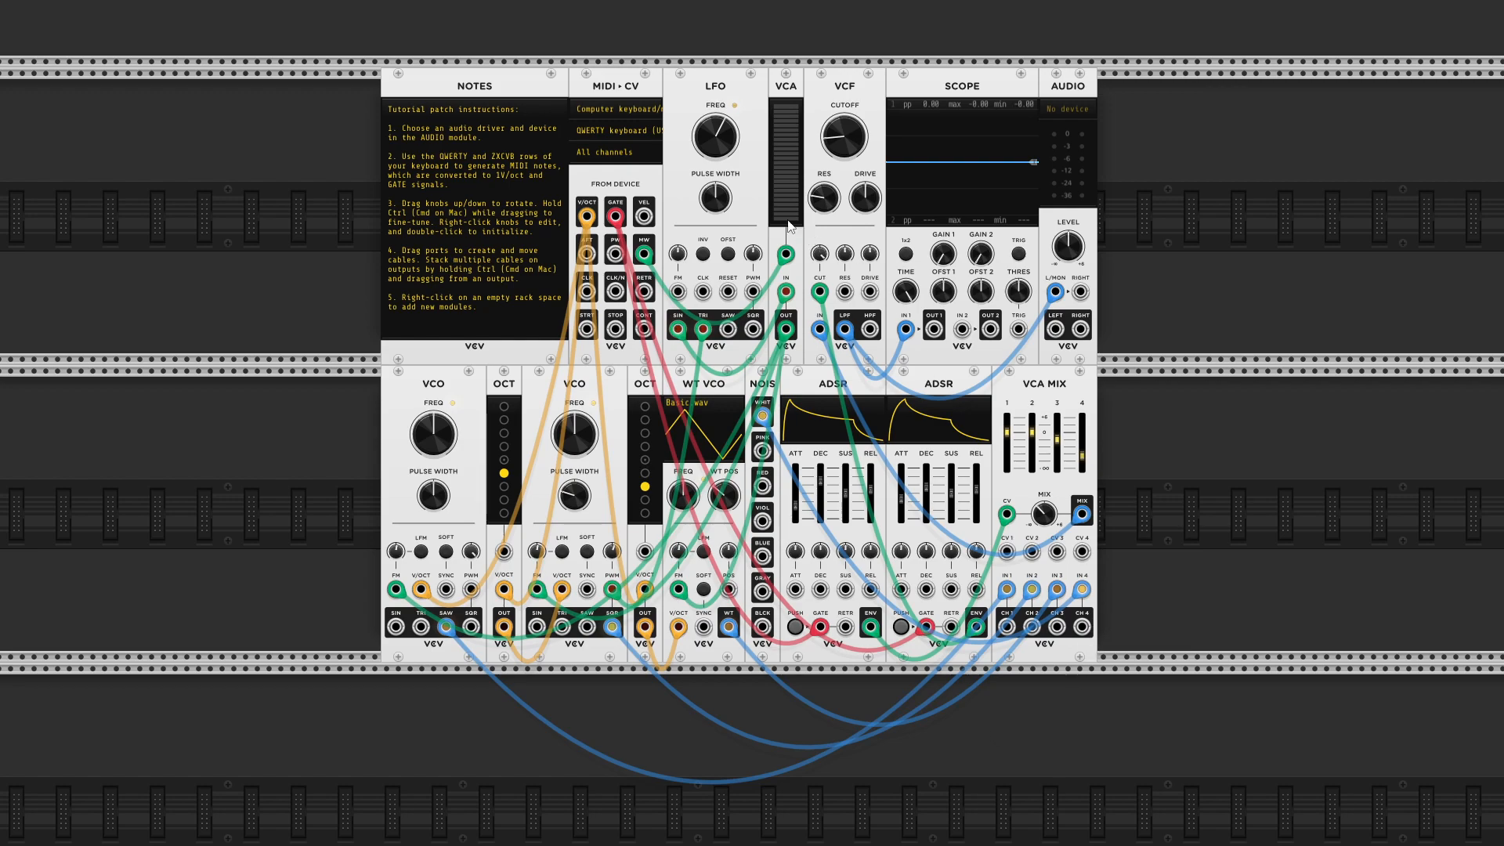
mouse_move(610, 6)
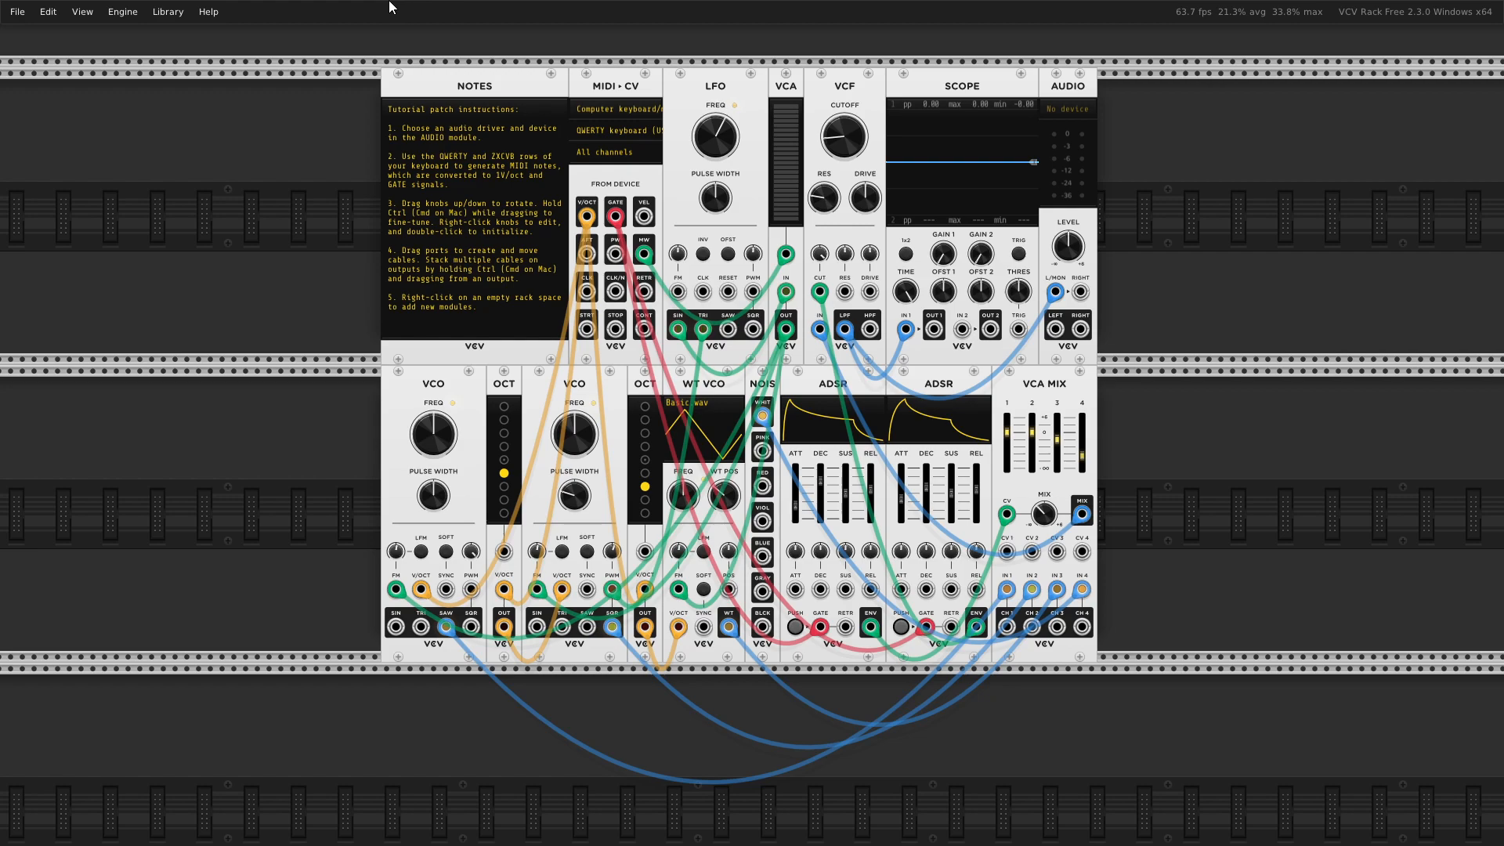
click(18, 14)
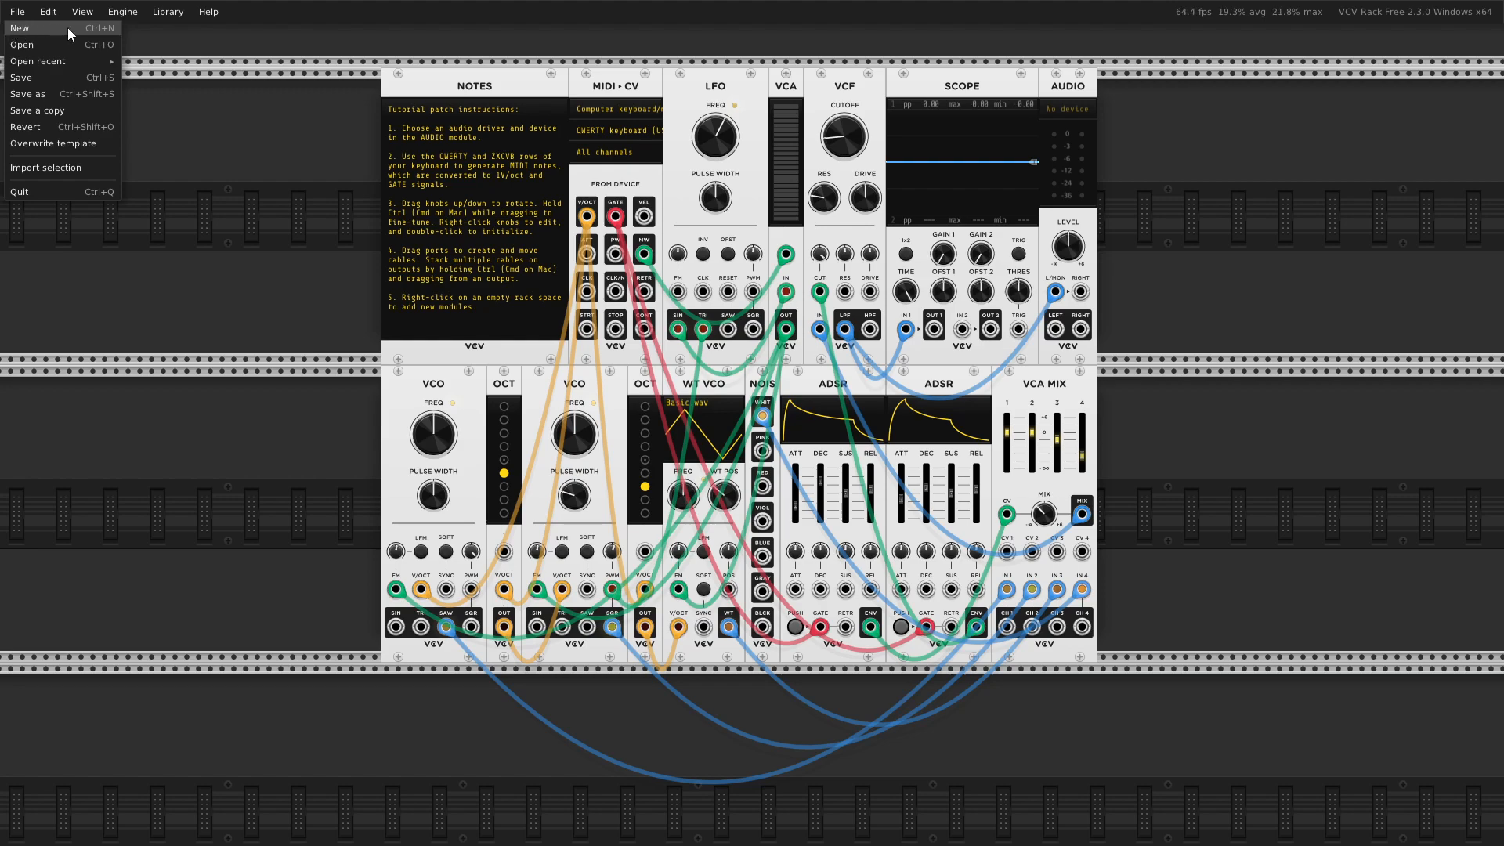
click(321, 141)
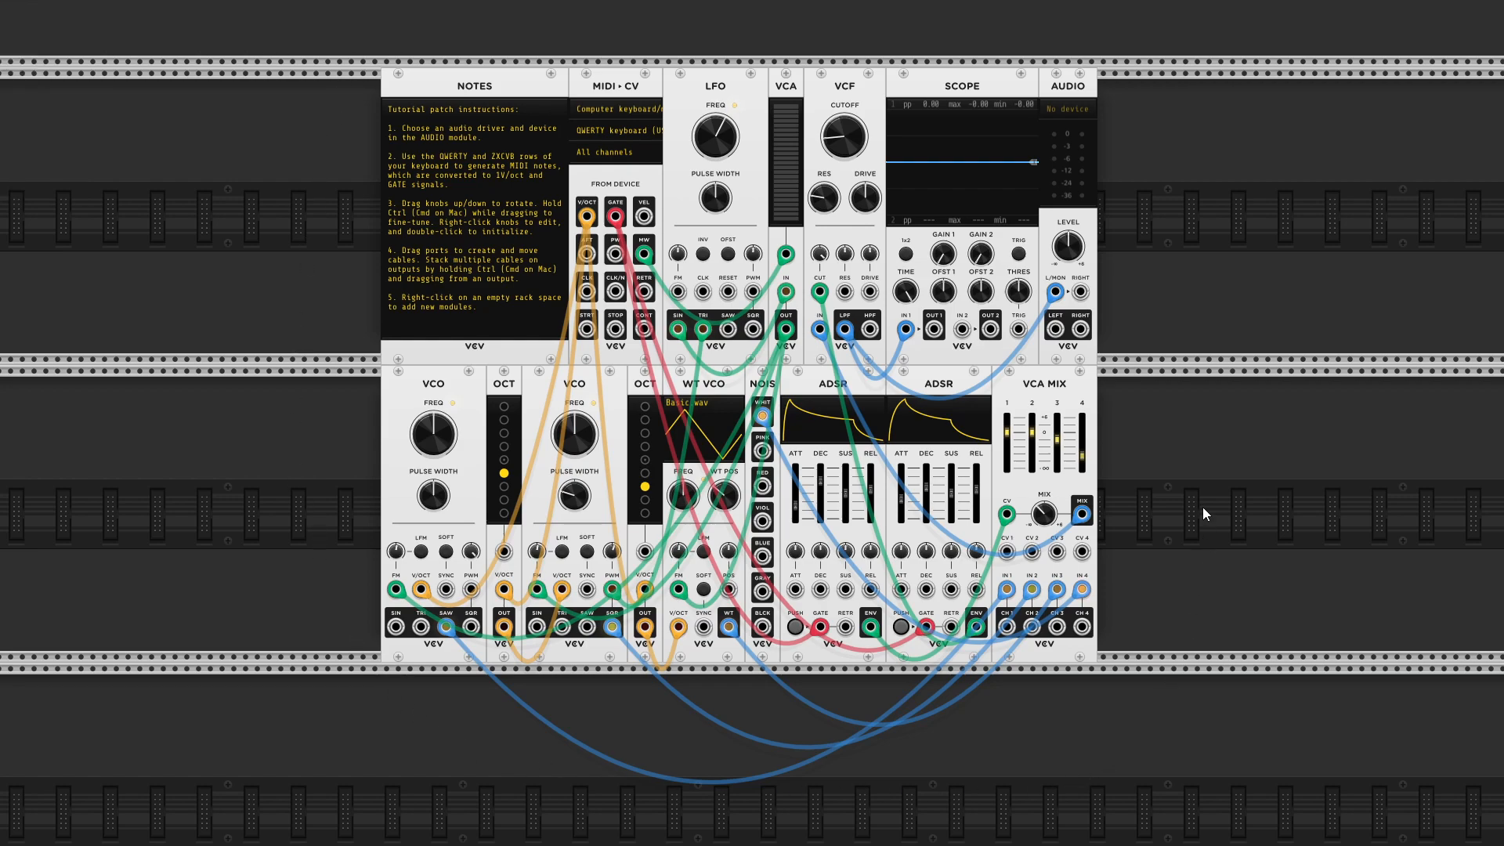
Set the AUDIO module's device to Luidsprekers (Realtek High Definition Audio) (1-2 out) and play a few test notes with the computer keyboard.
click(1059, 111)
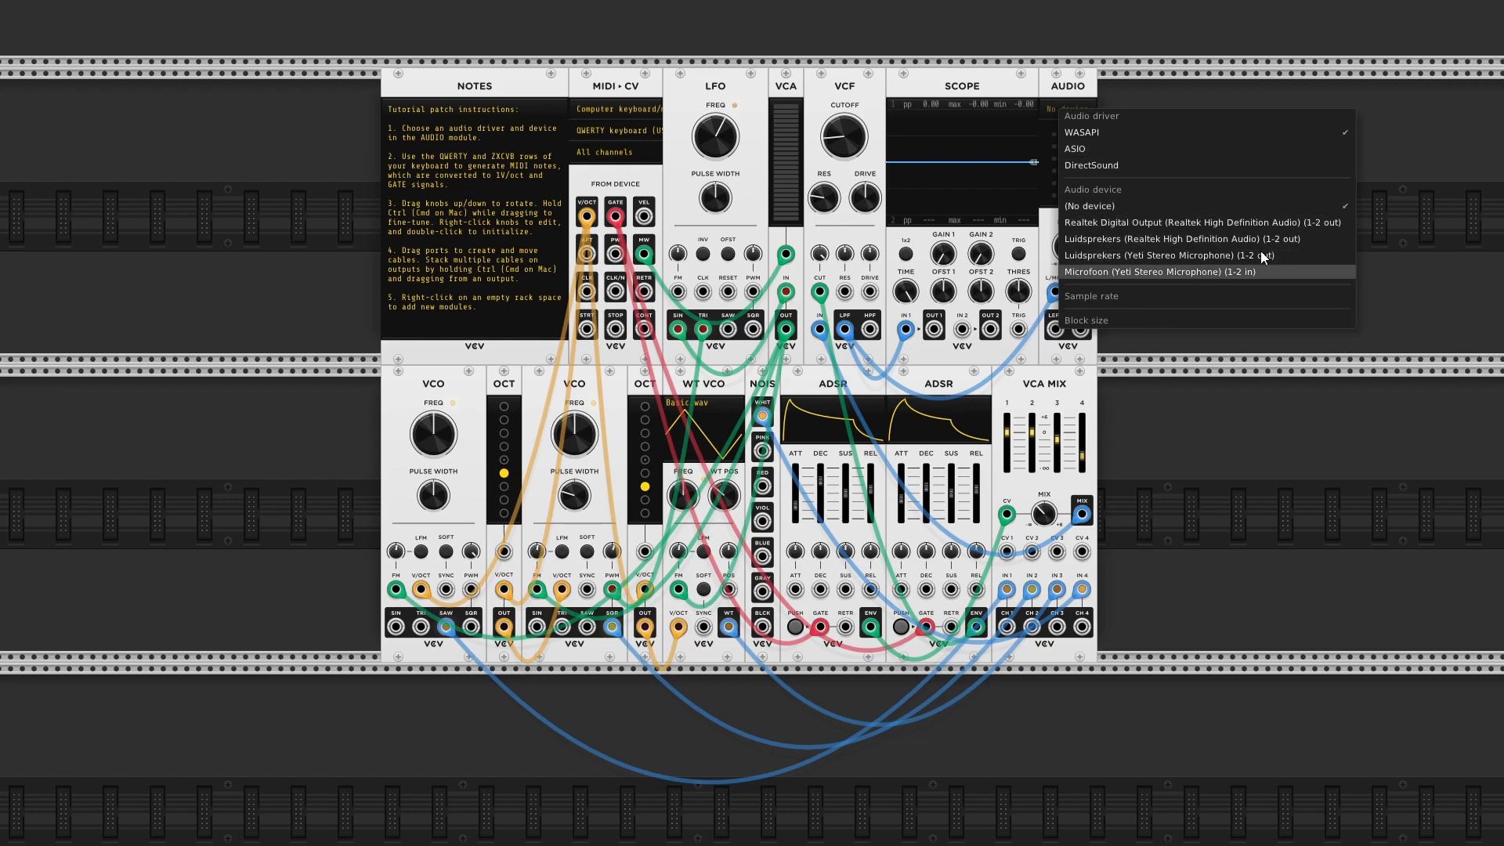
click(1126, 237)
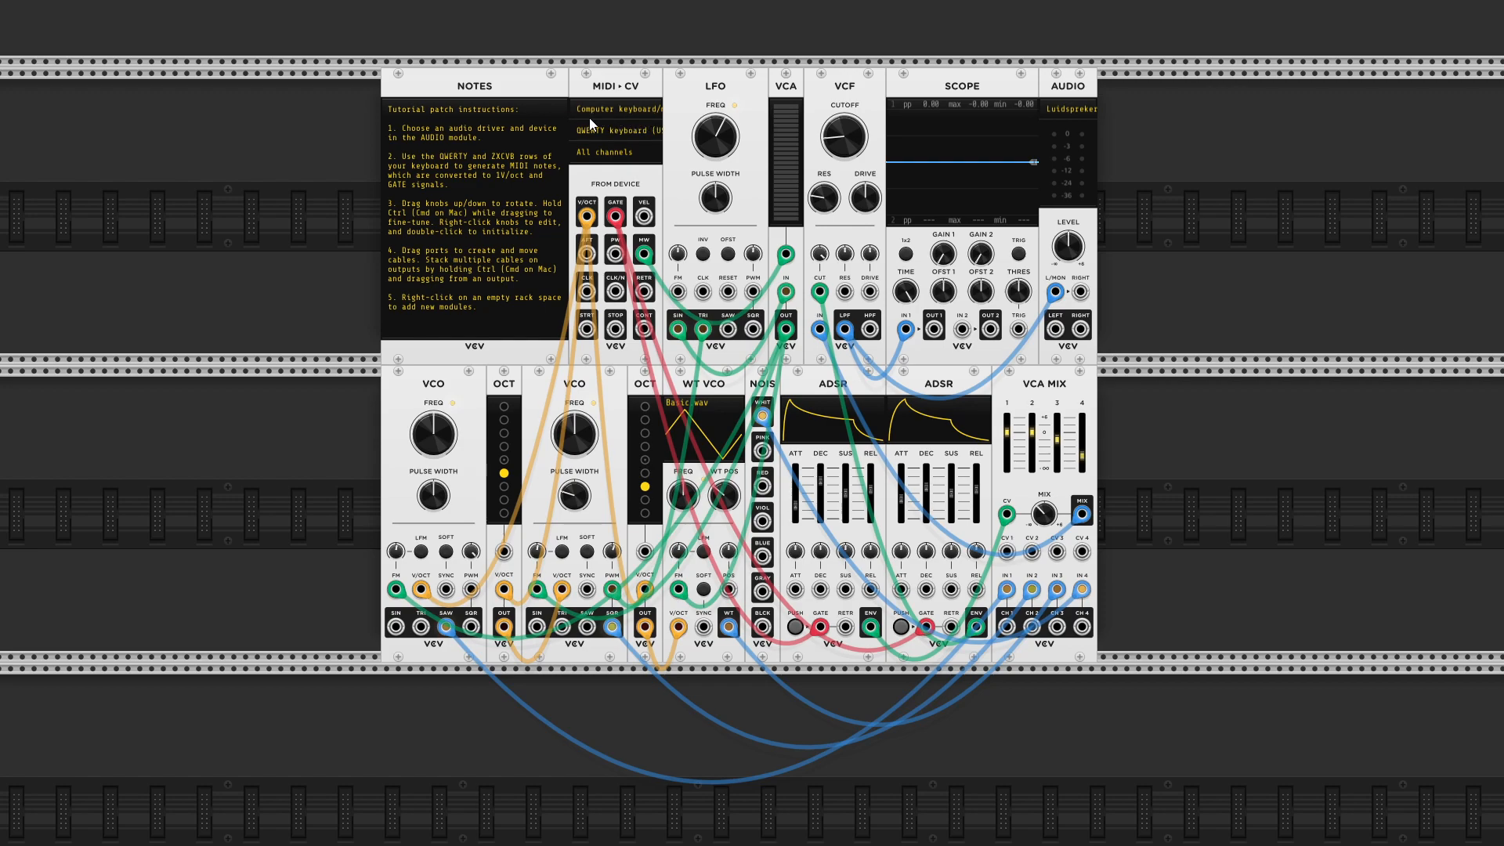
key(z)
key(z)
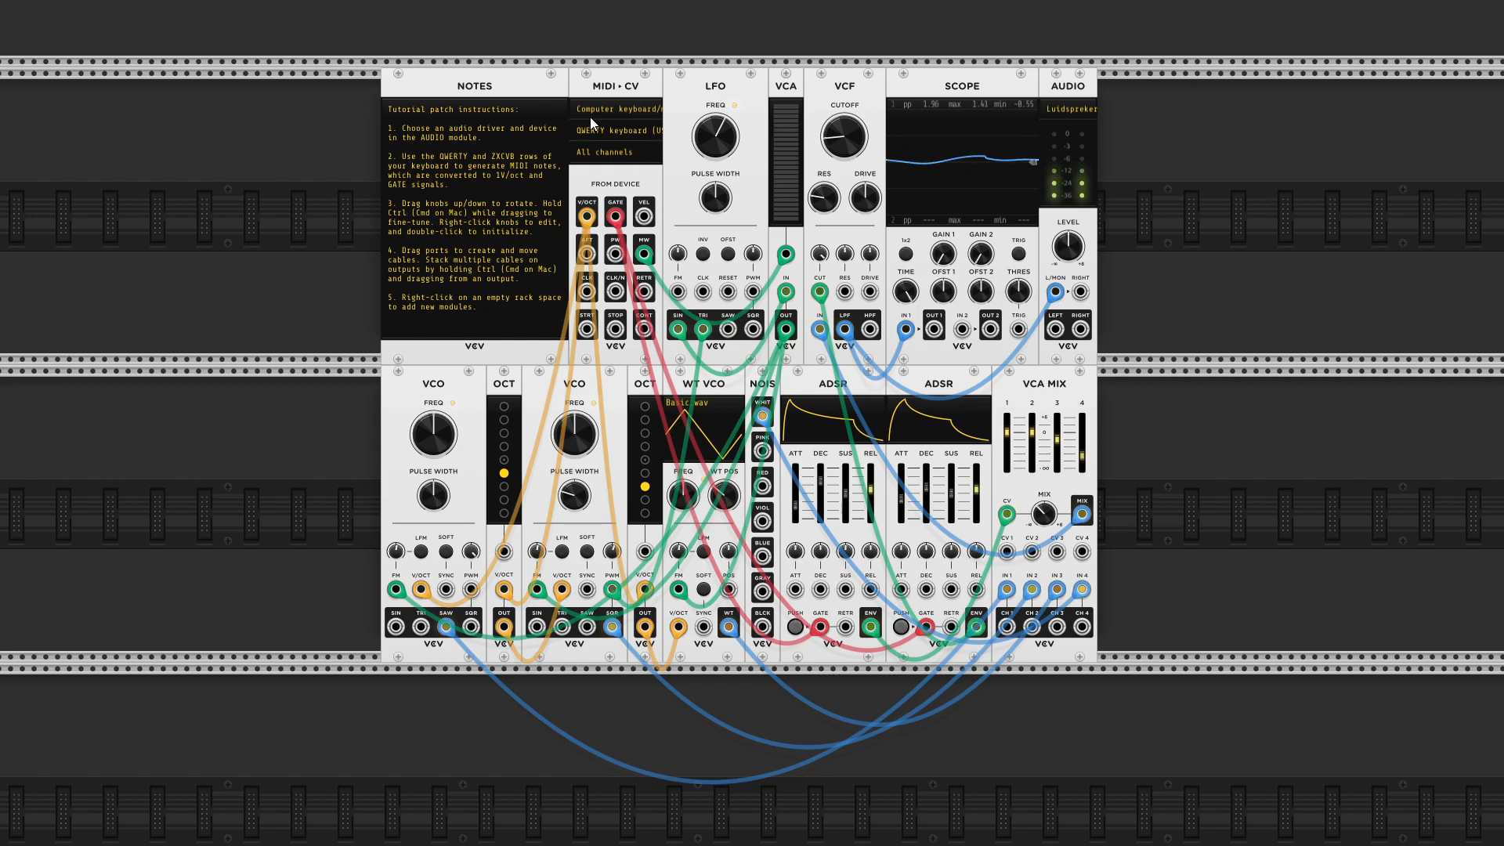
key(z)
key(z)
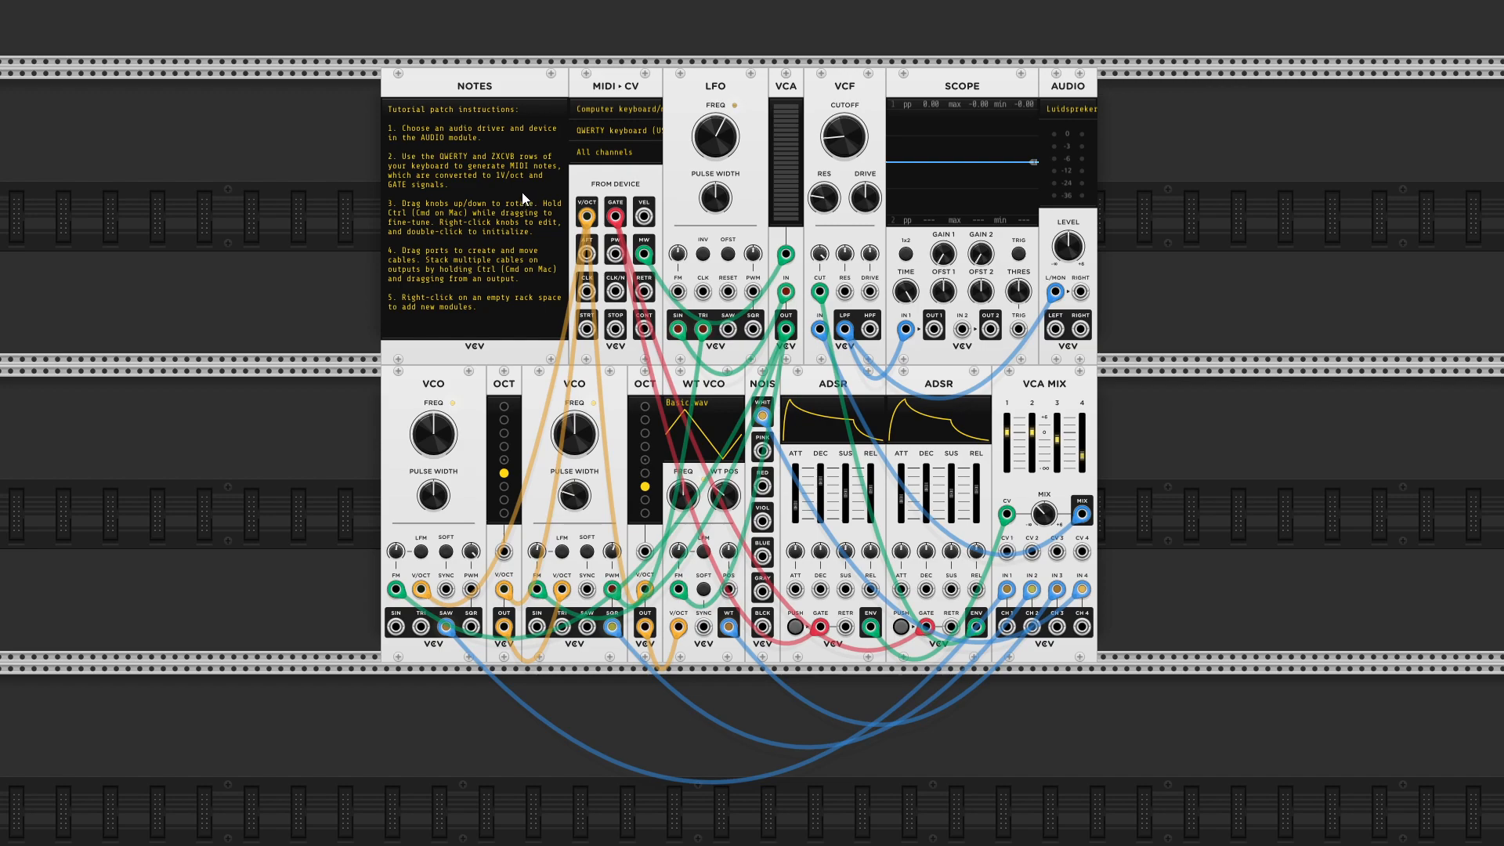
mouse_move(468, 4)
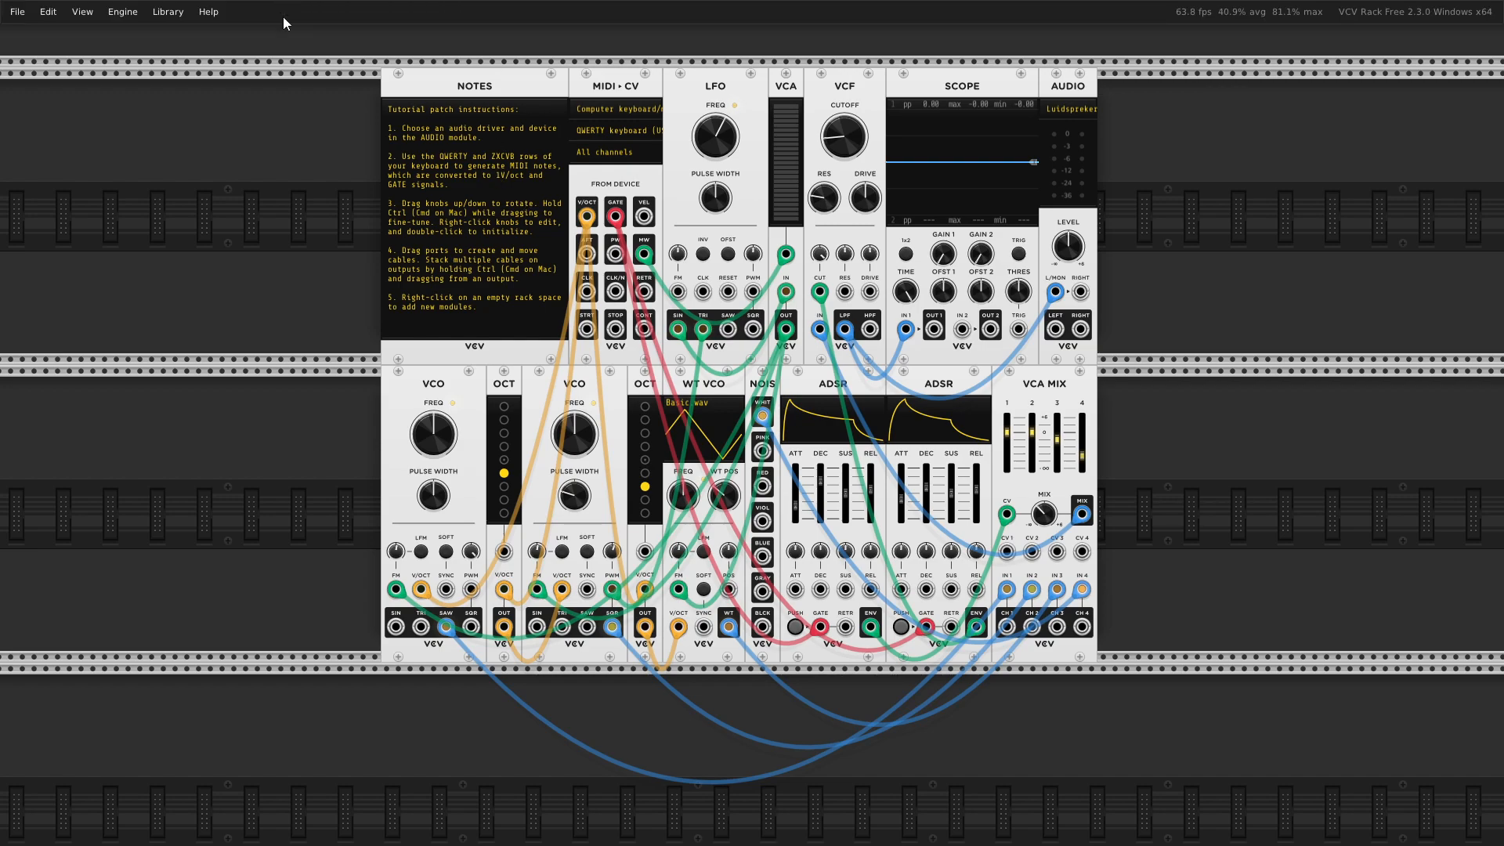
click(166, 14)
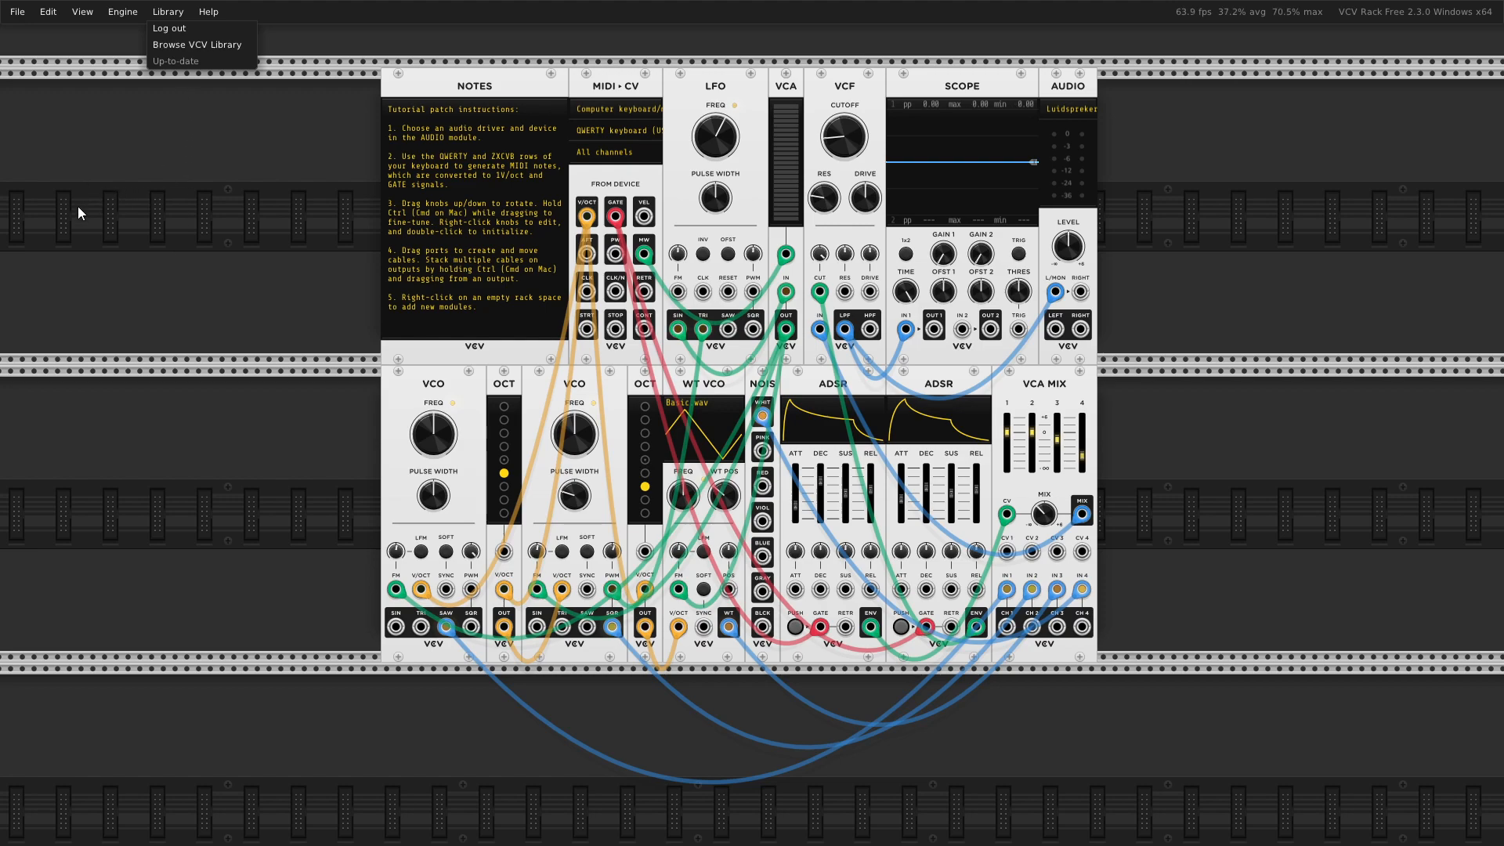
click(124, 15)
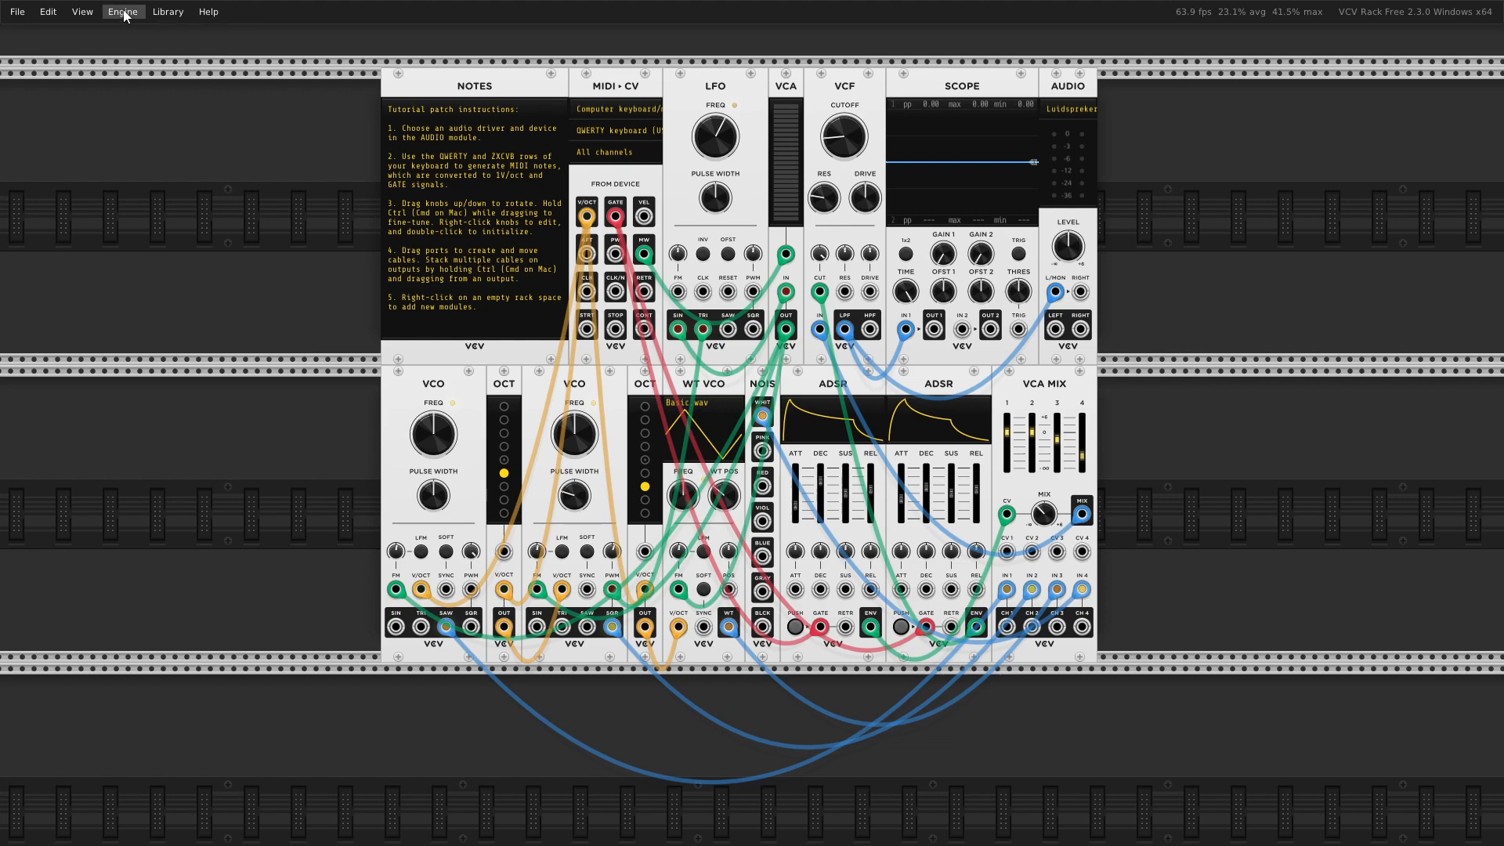
Show the performance meters on the modules and hide them again.
click(124, 15)
mouse_move(141, 69)
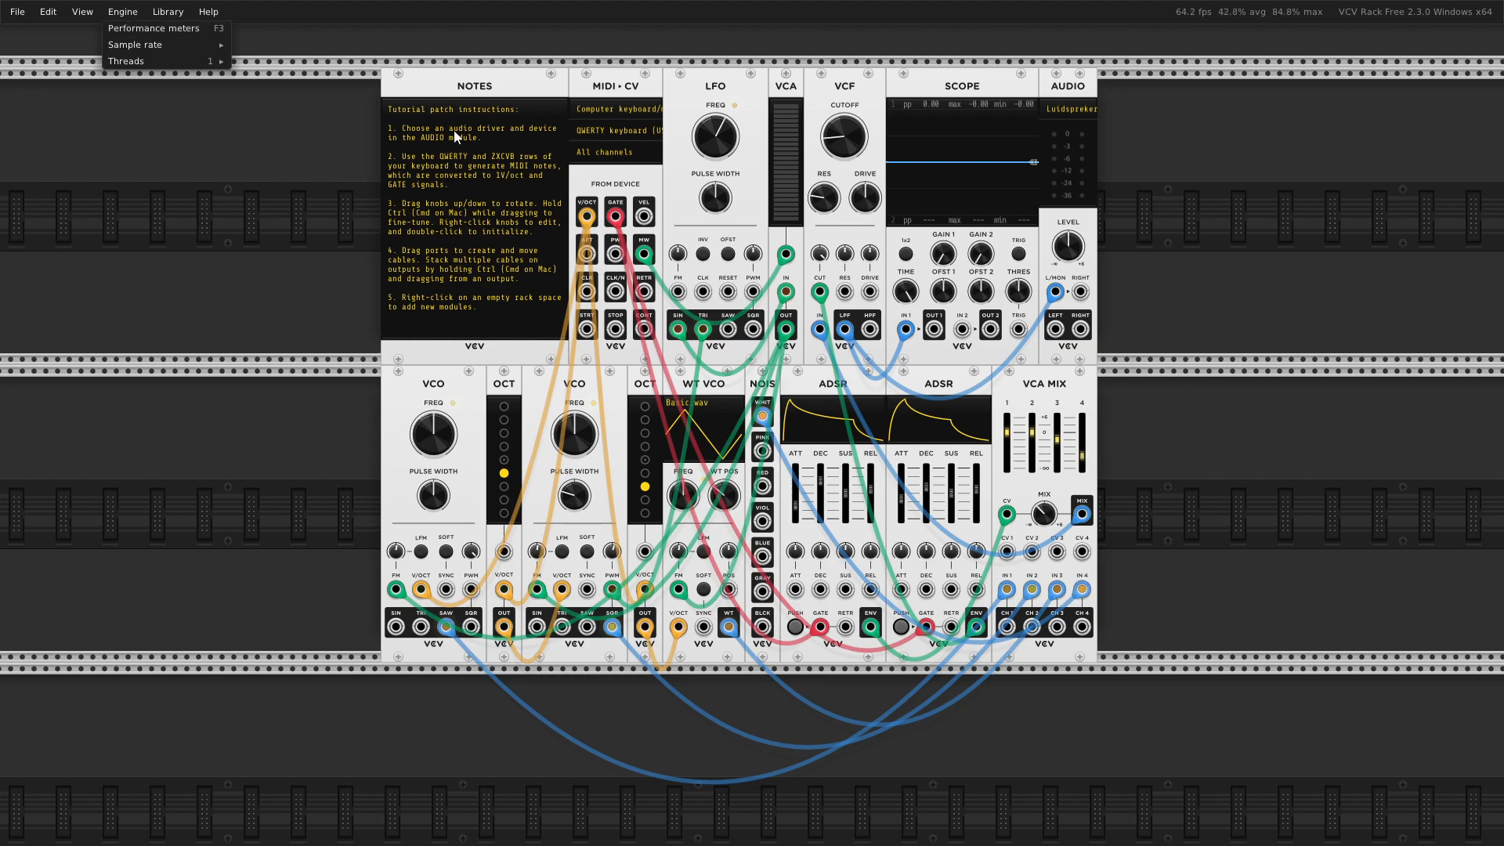
click(196, 28)
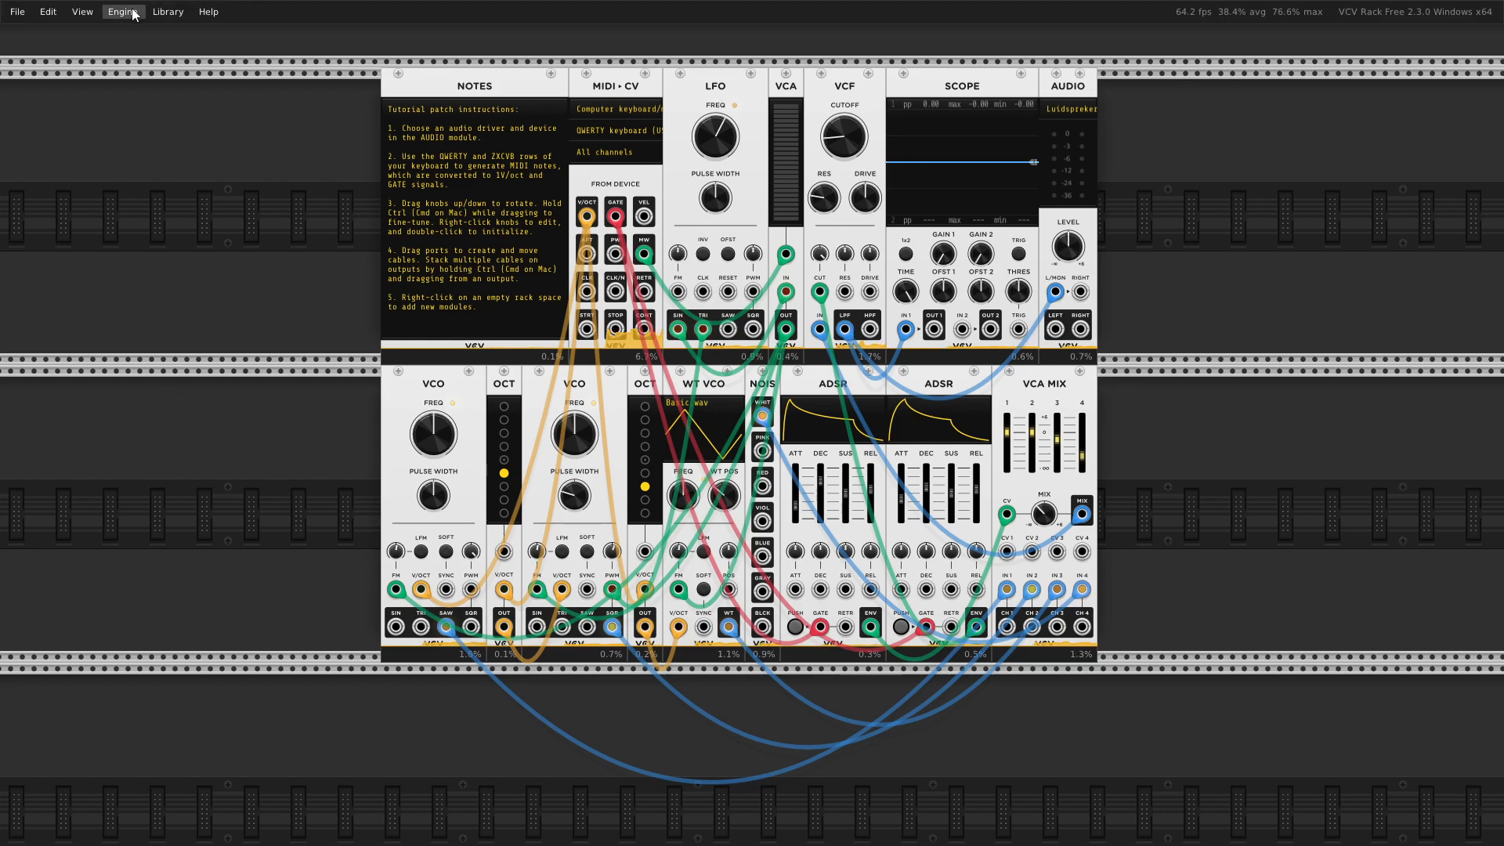
click(123, 11)
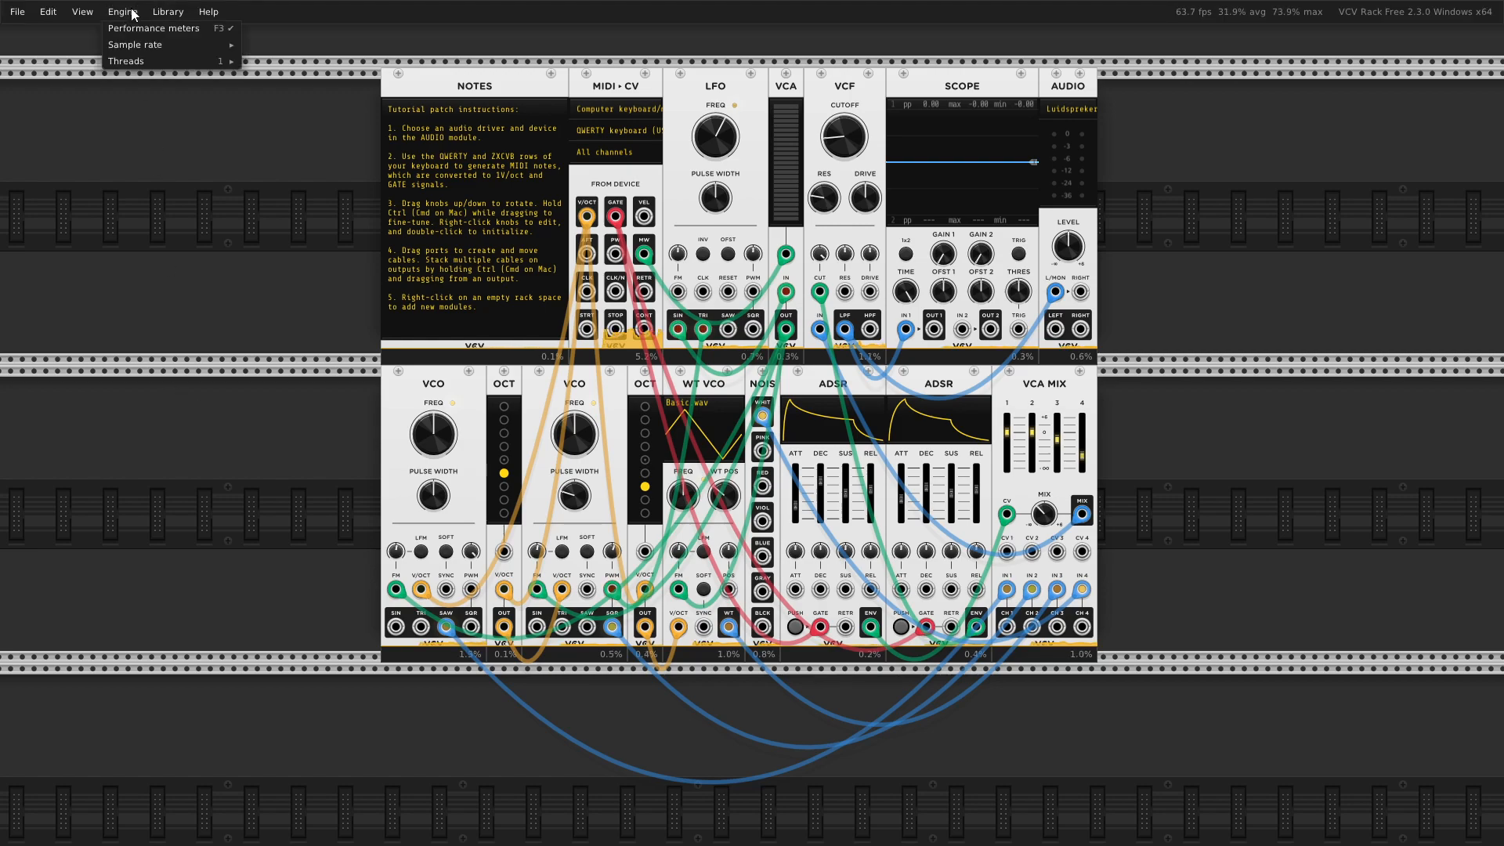
click(186, 30)
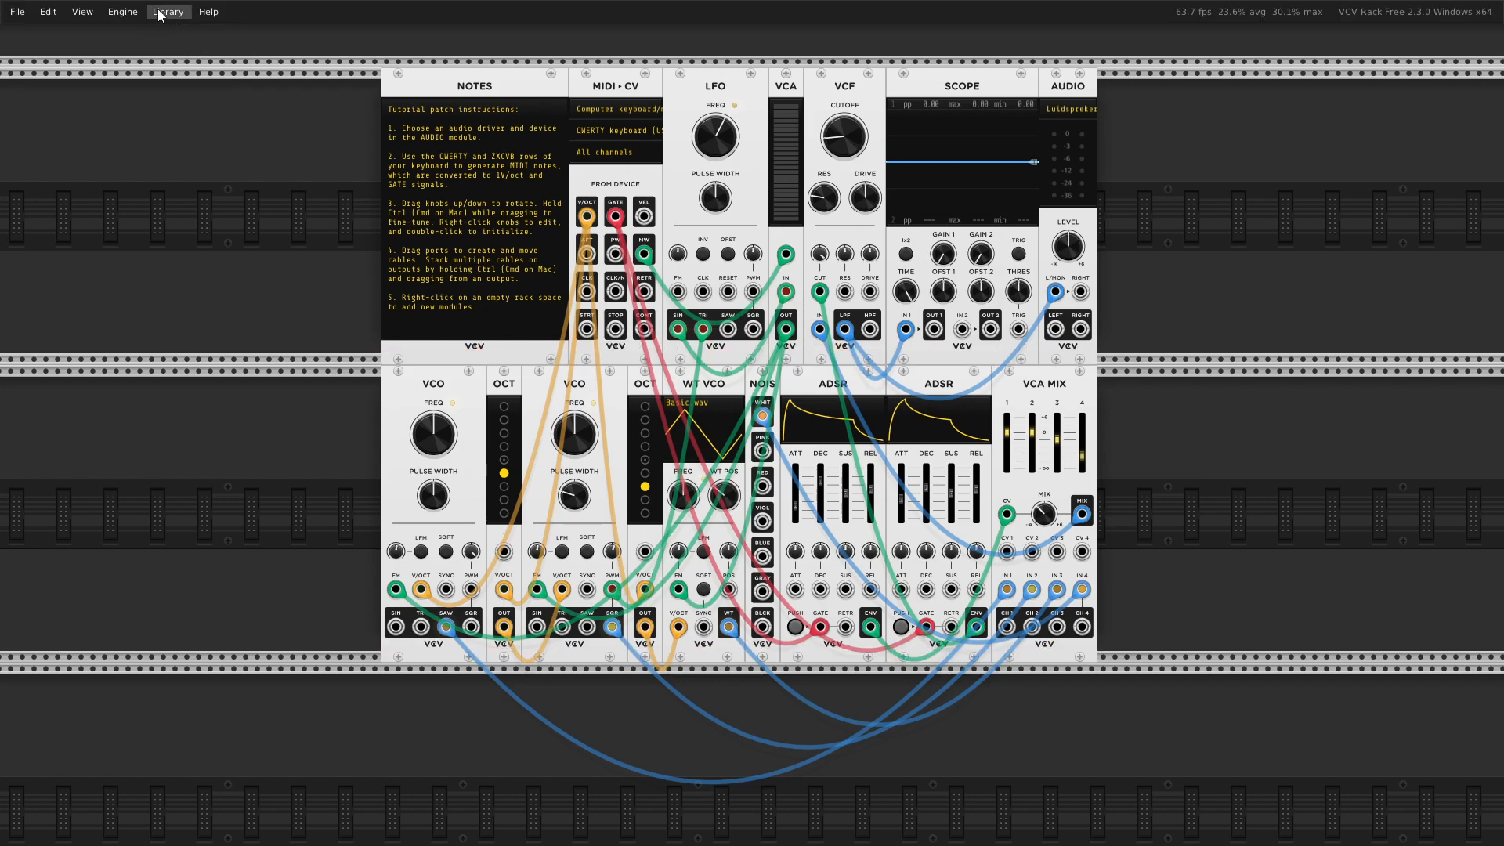
click(120, 11)
mouse_move(149, 44)
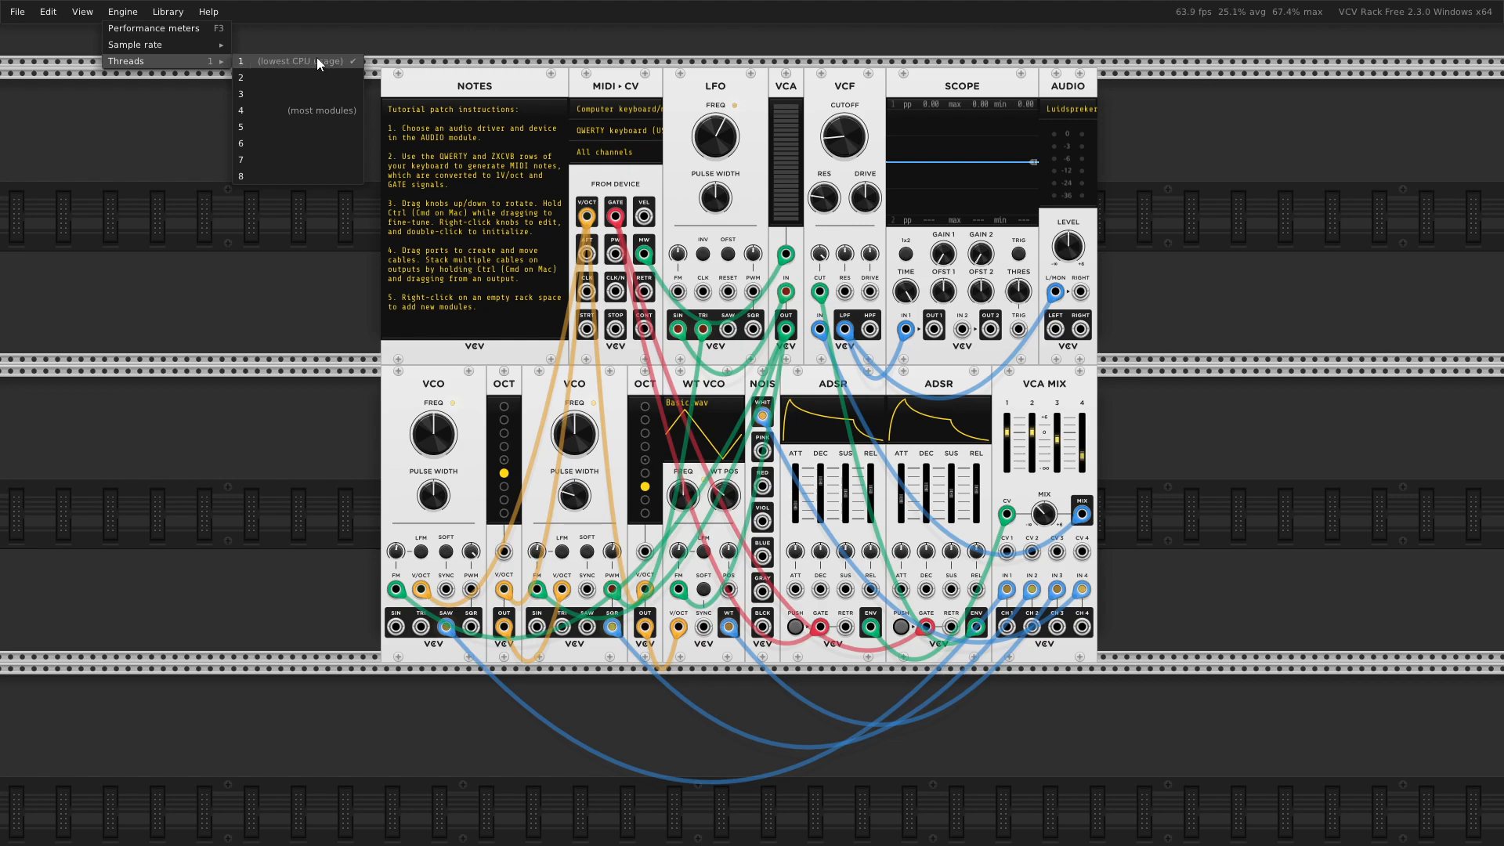
click(123, 129)
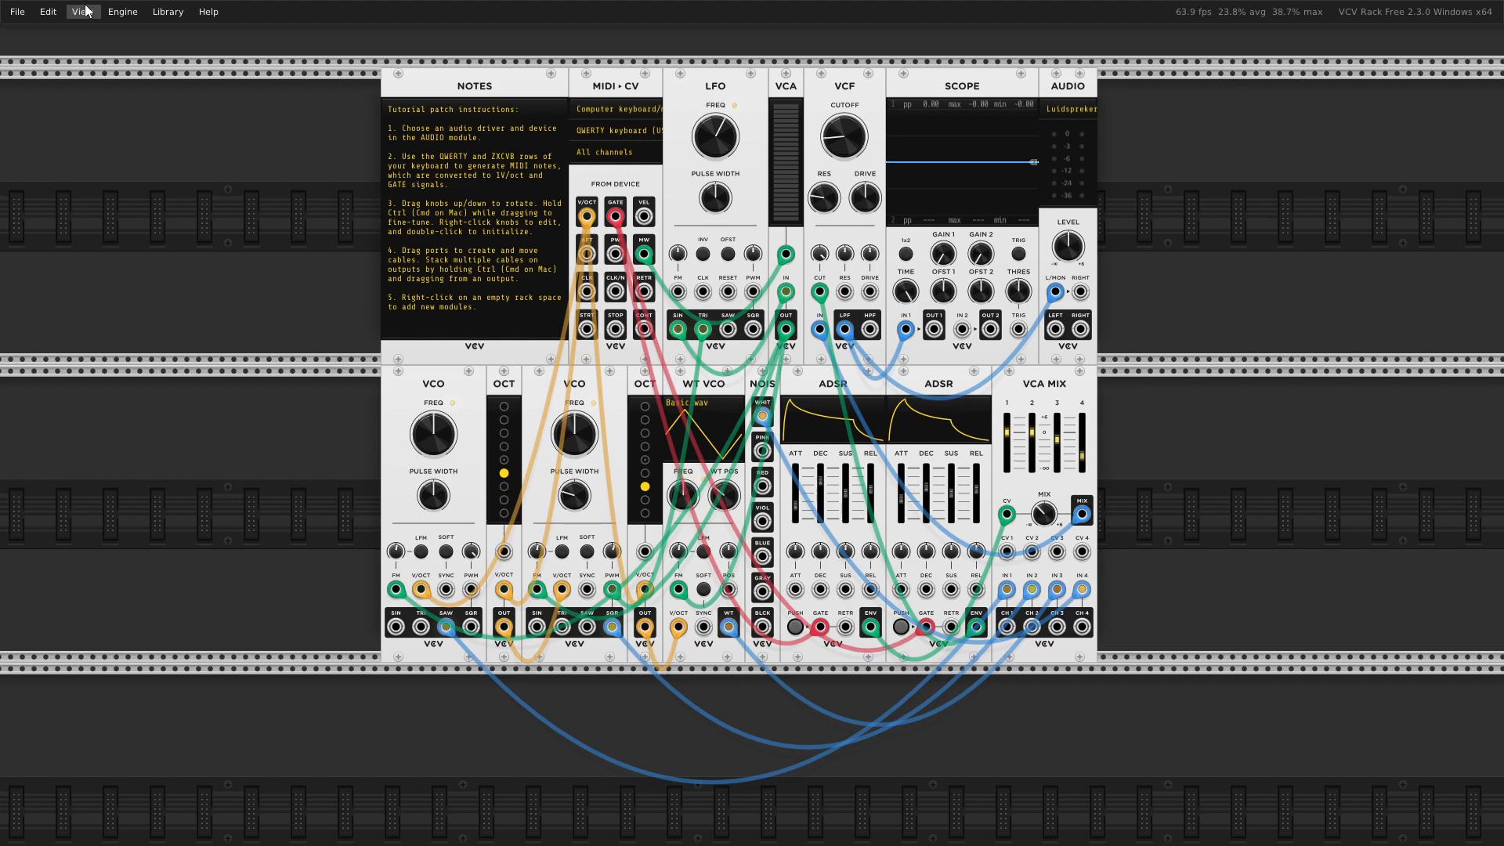
click(84, 12)
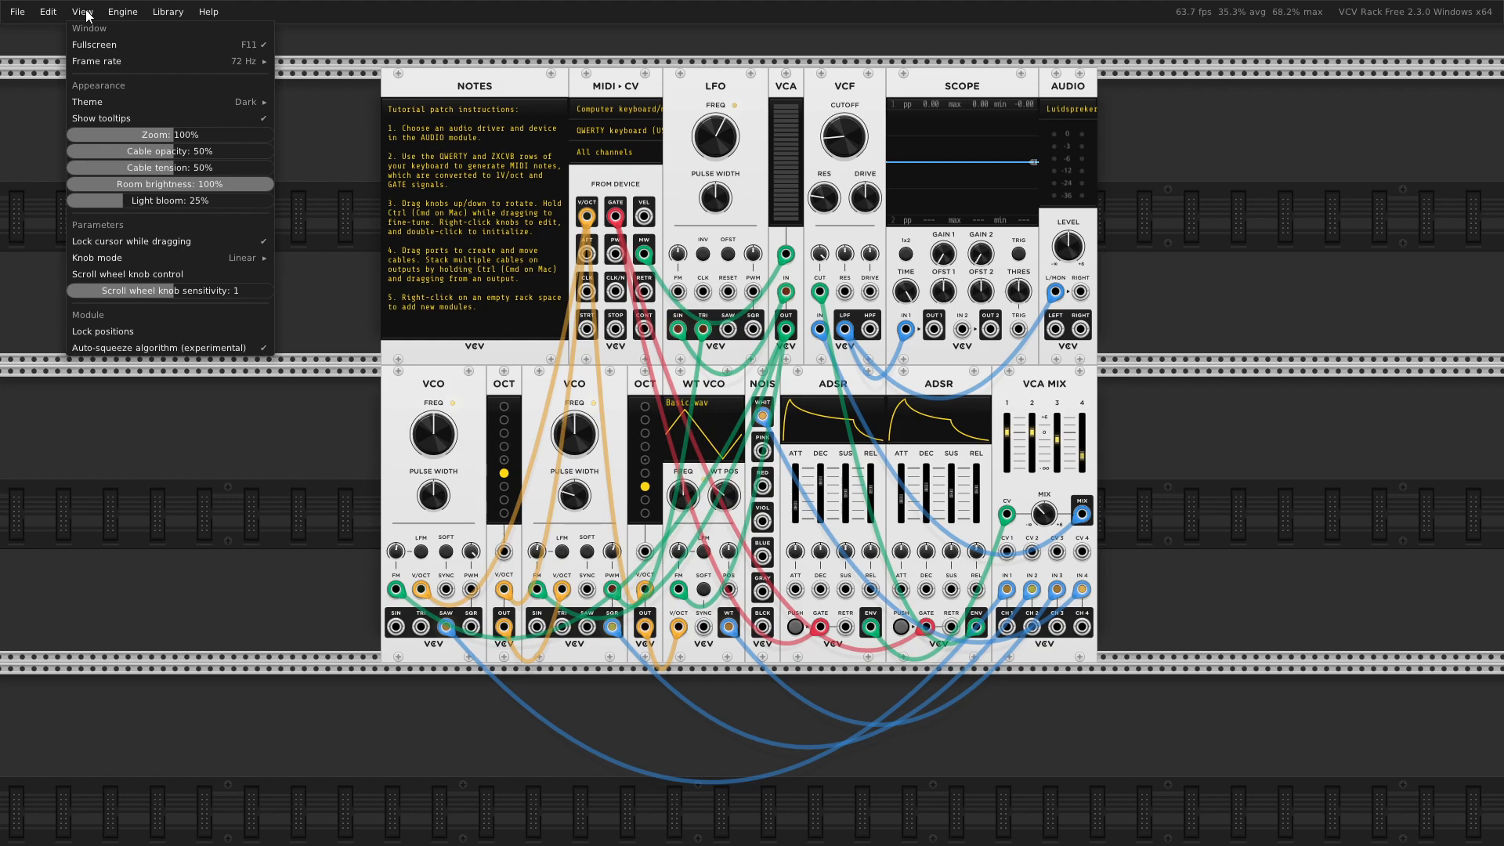
mouse_move(81, 66)
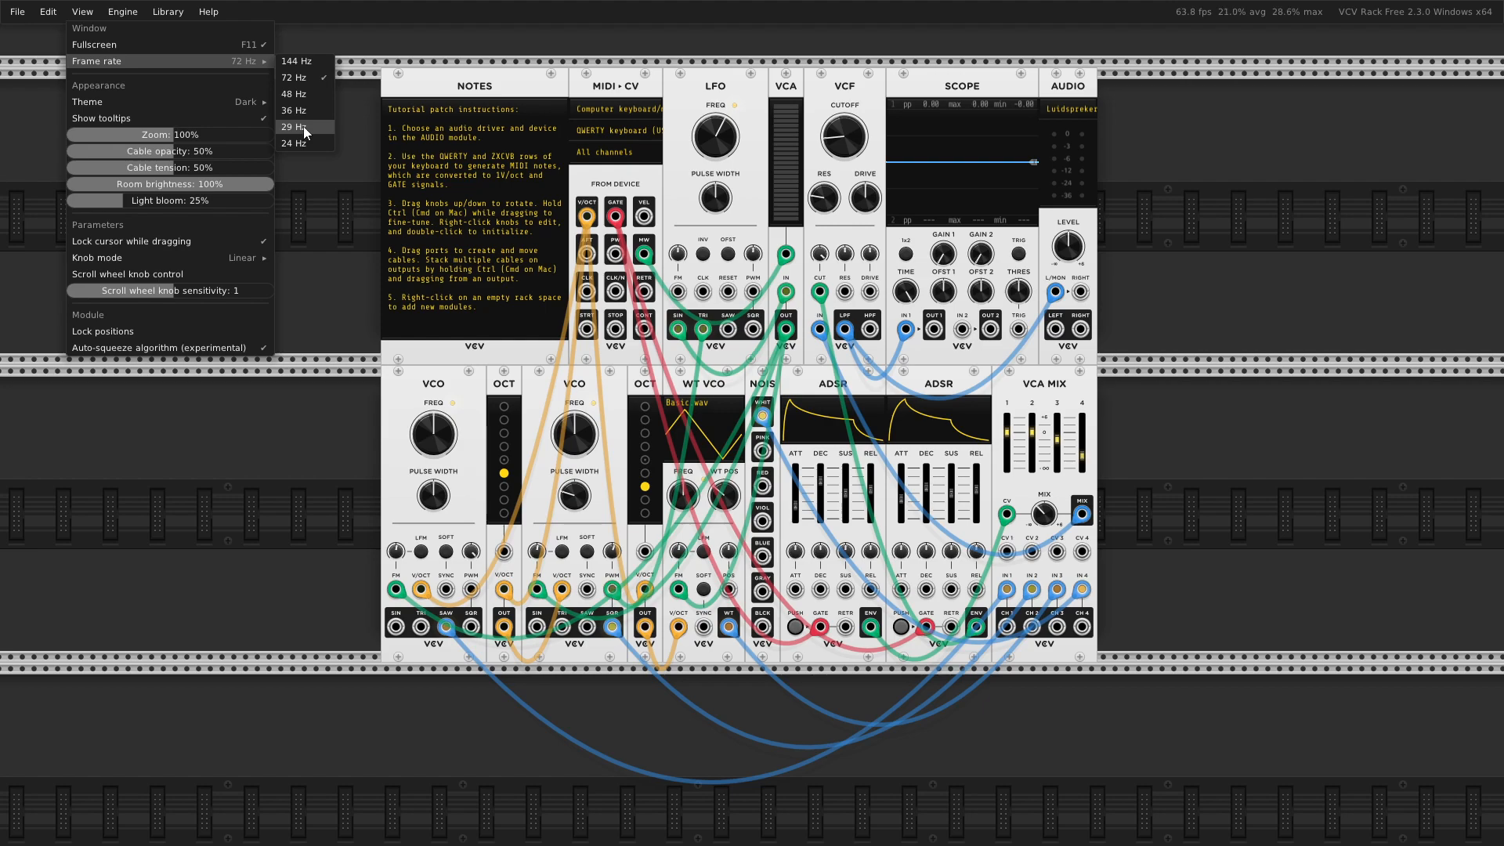
click(319, 234)
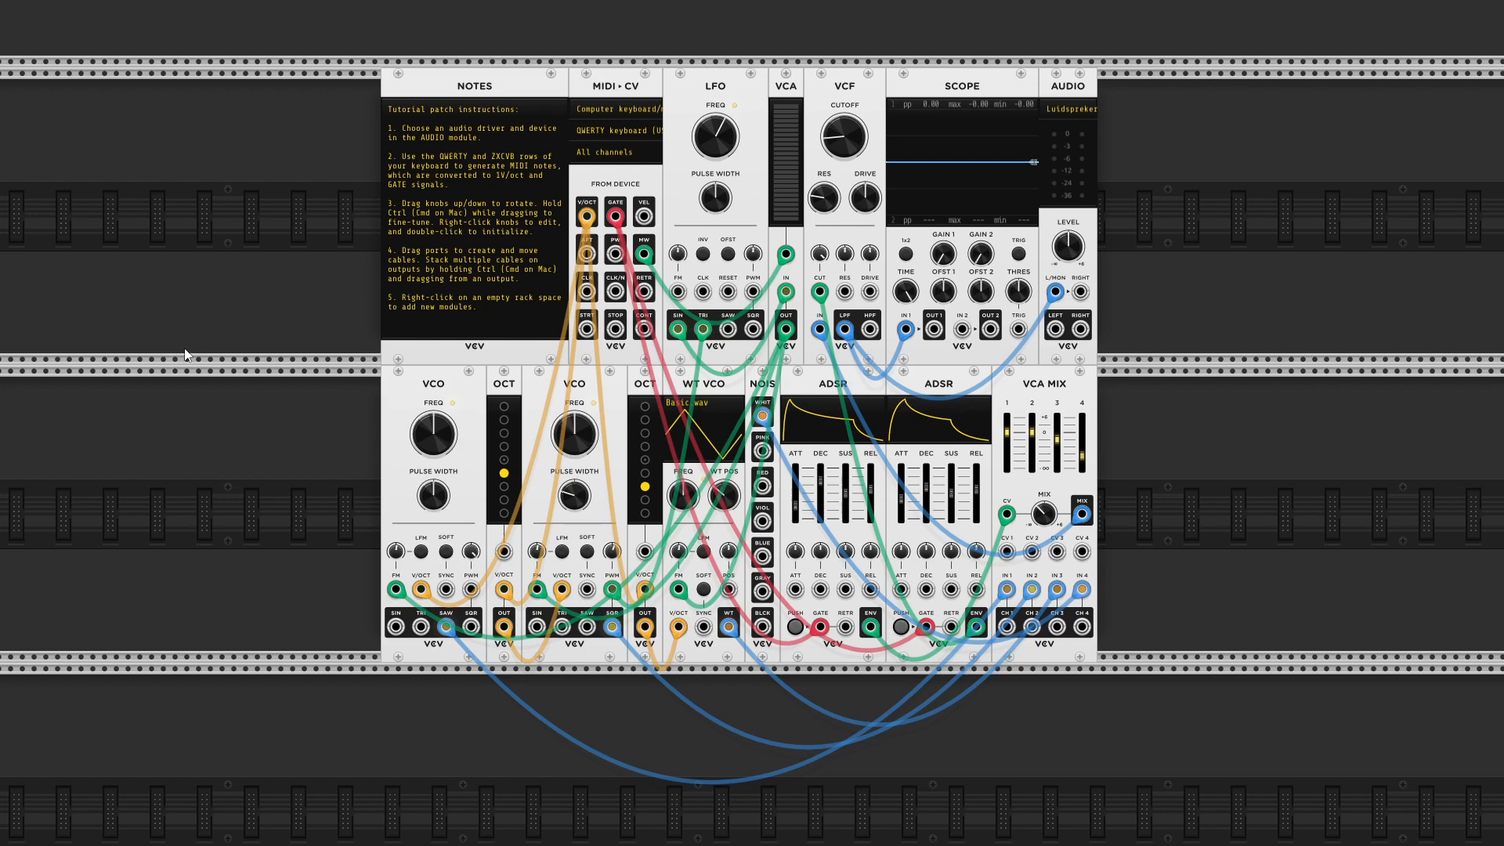
Delete every module of the template patch except AUDIO, and shift the AUDIO module further right along its row.
mouse_move(25, 7)
shift+click(1047, 388)
shift+click(930, 384)
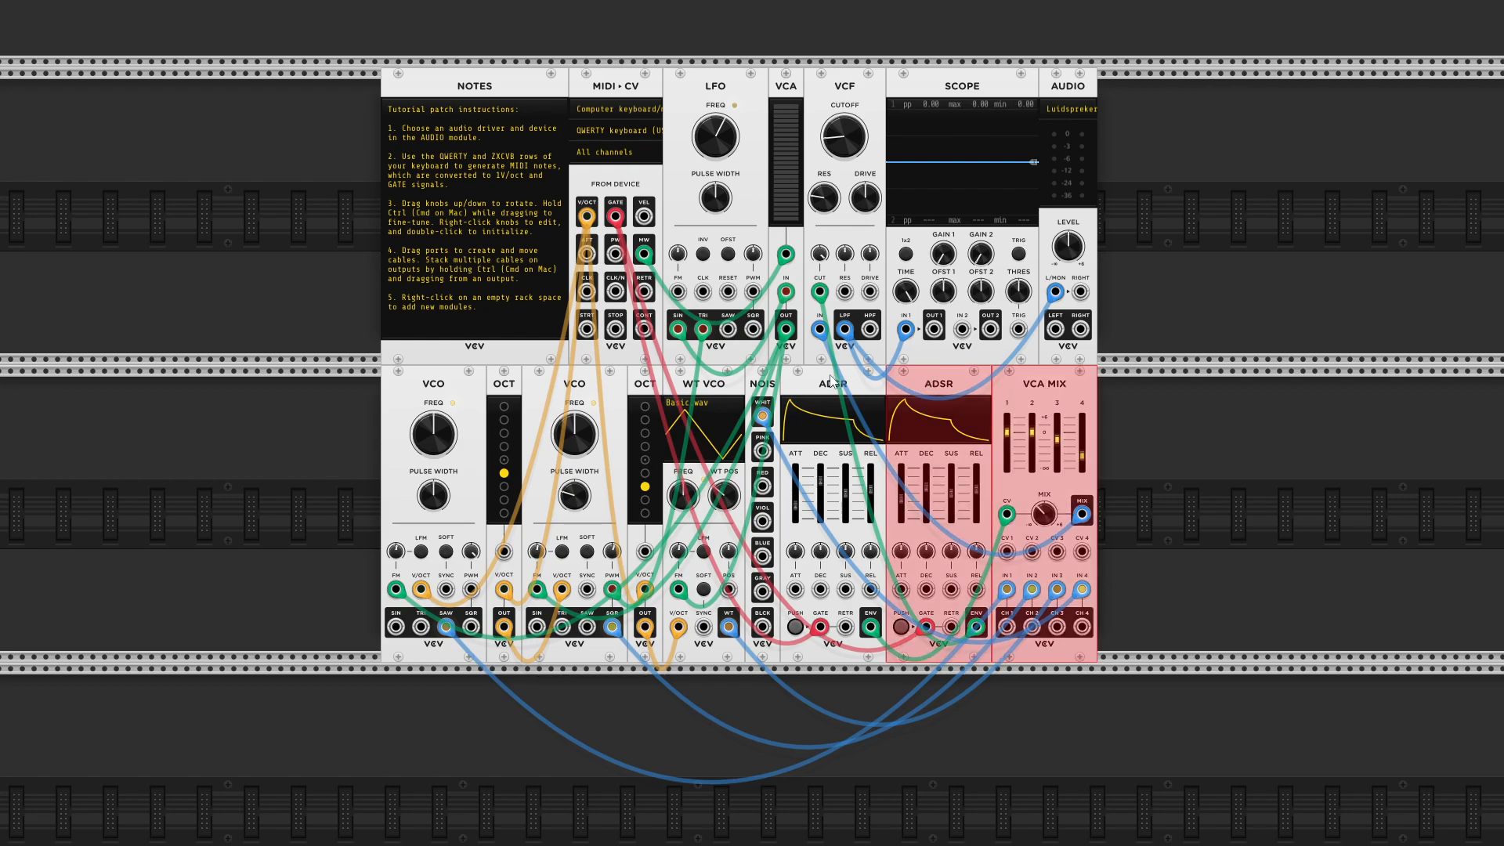
shift+click(833, 382)
shift+click(764, 378)
shift+click(684, 382)
shift+click(649, 383)
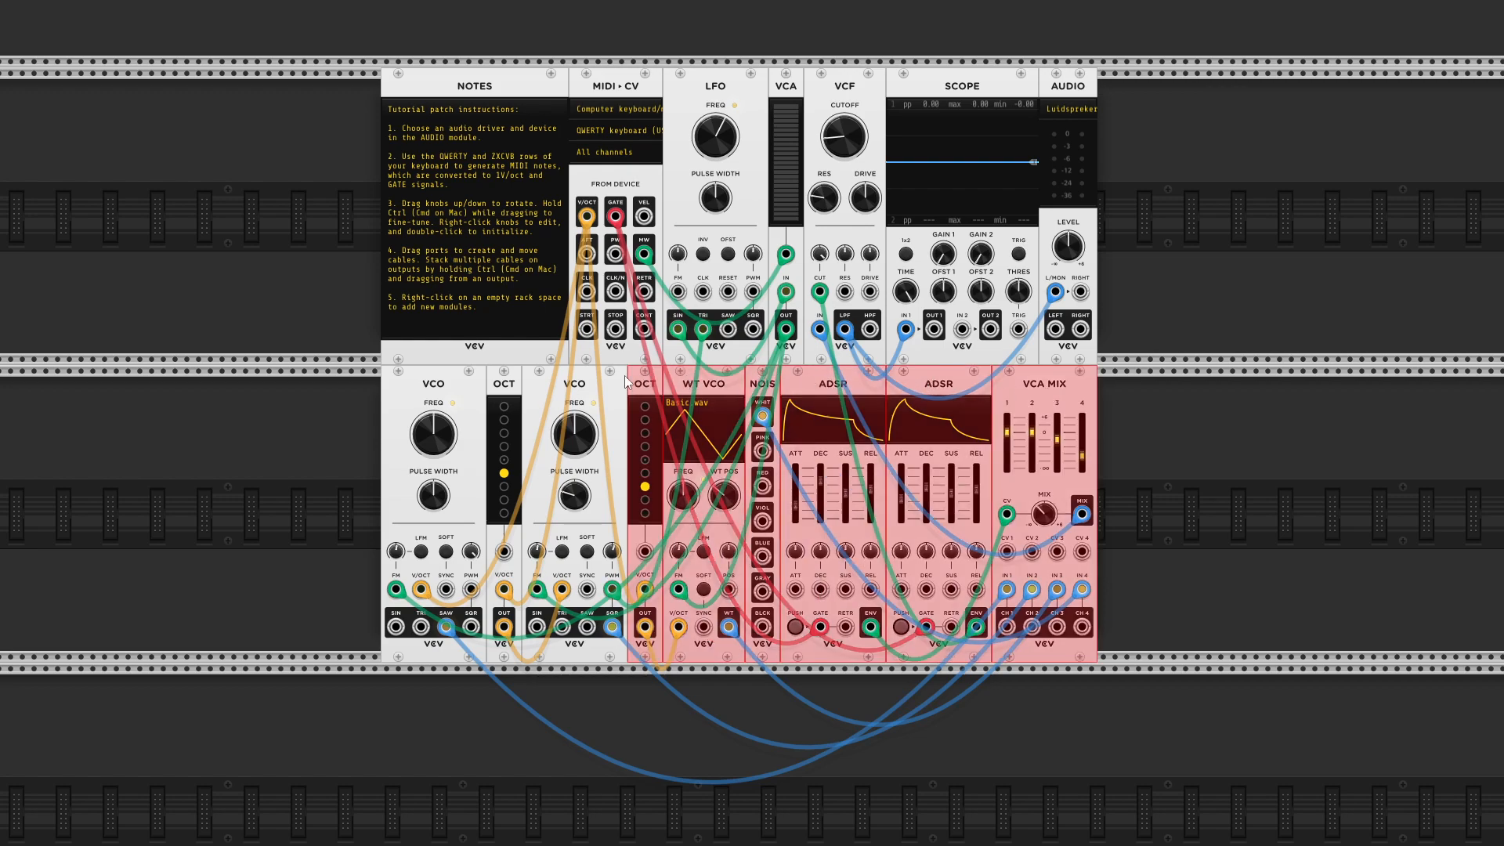
shift+click(596, 386)
shift+click(503, 387)
shift+click(448, 386)
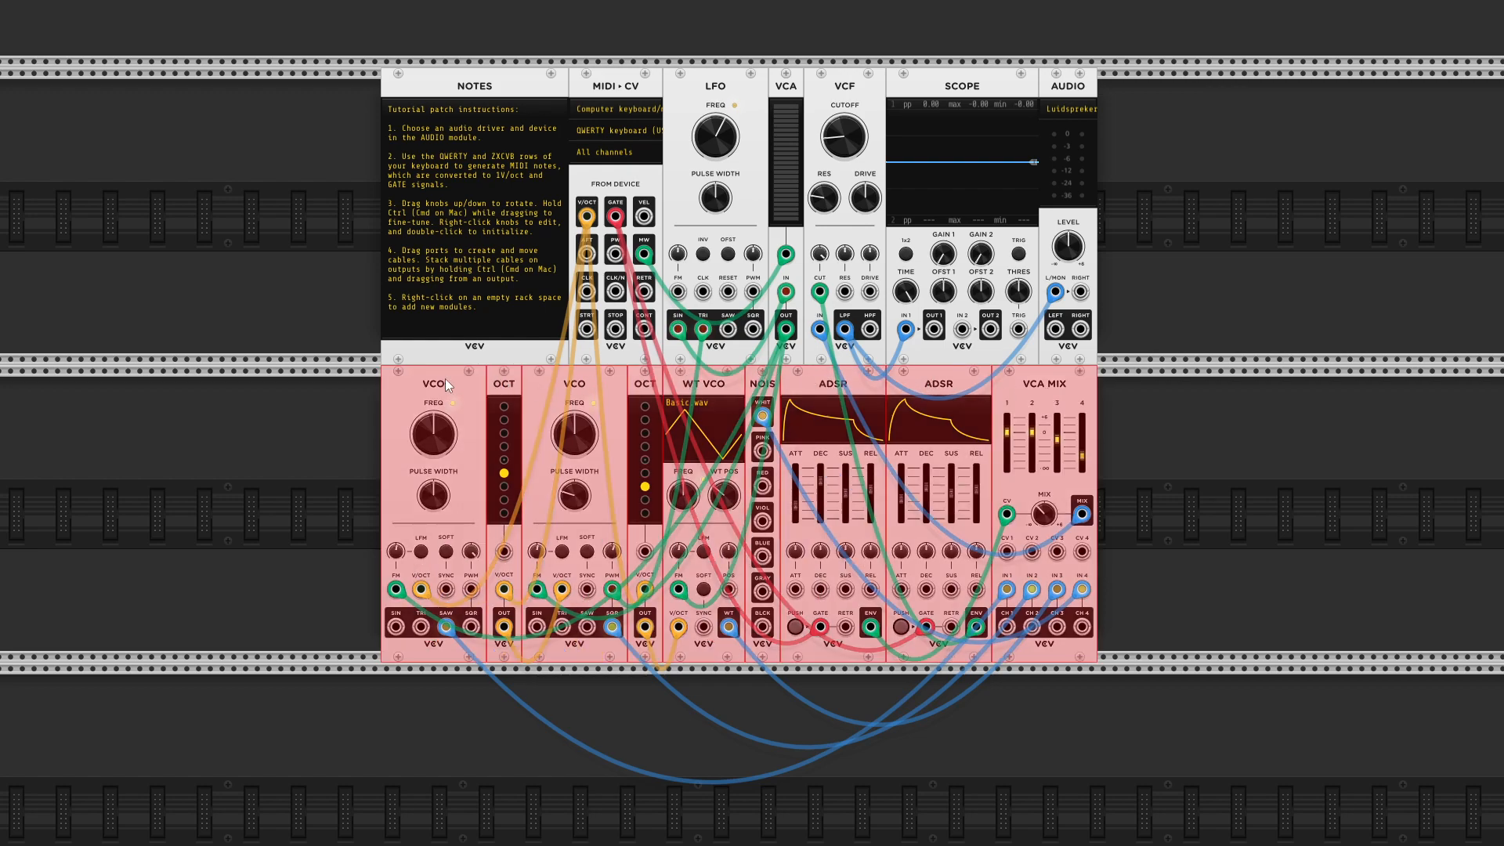
shift+click(983, 79)
shift+click(846, 83)
shift+click(788, 86)
shift+click(748, 83)
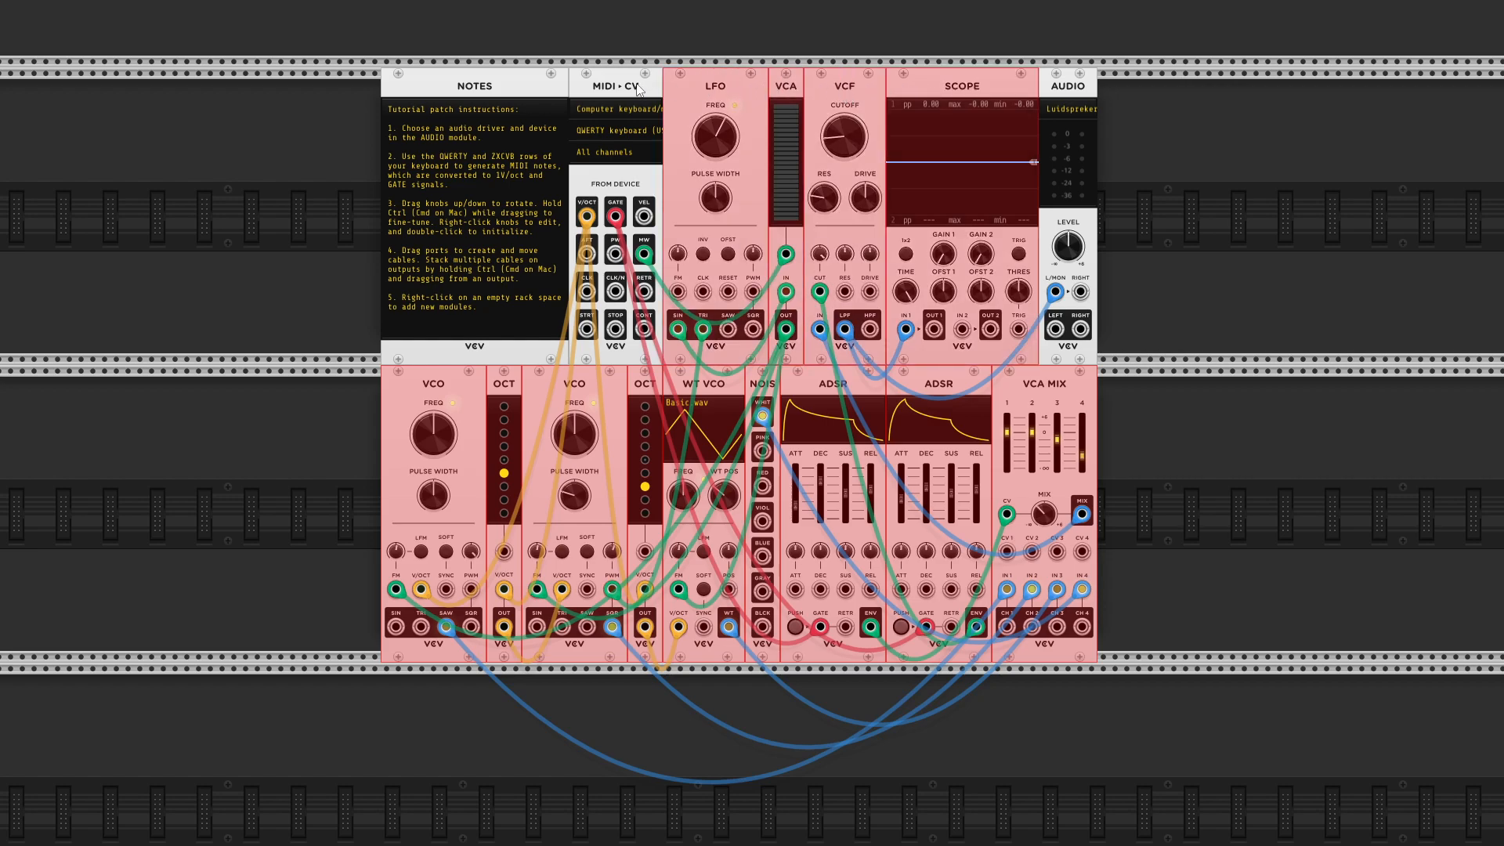
shift+click(642, 88)
shift+click(517, 88)
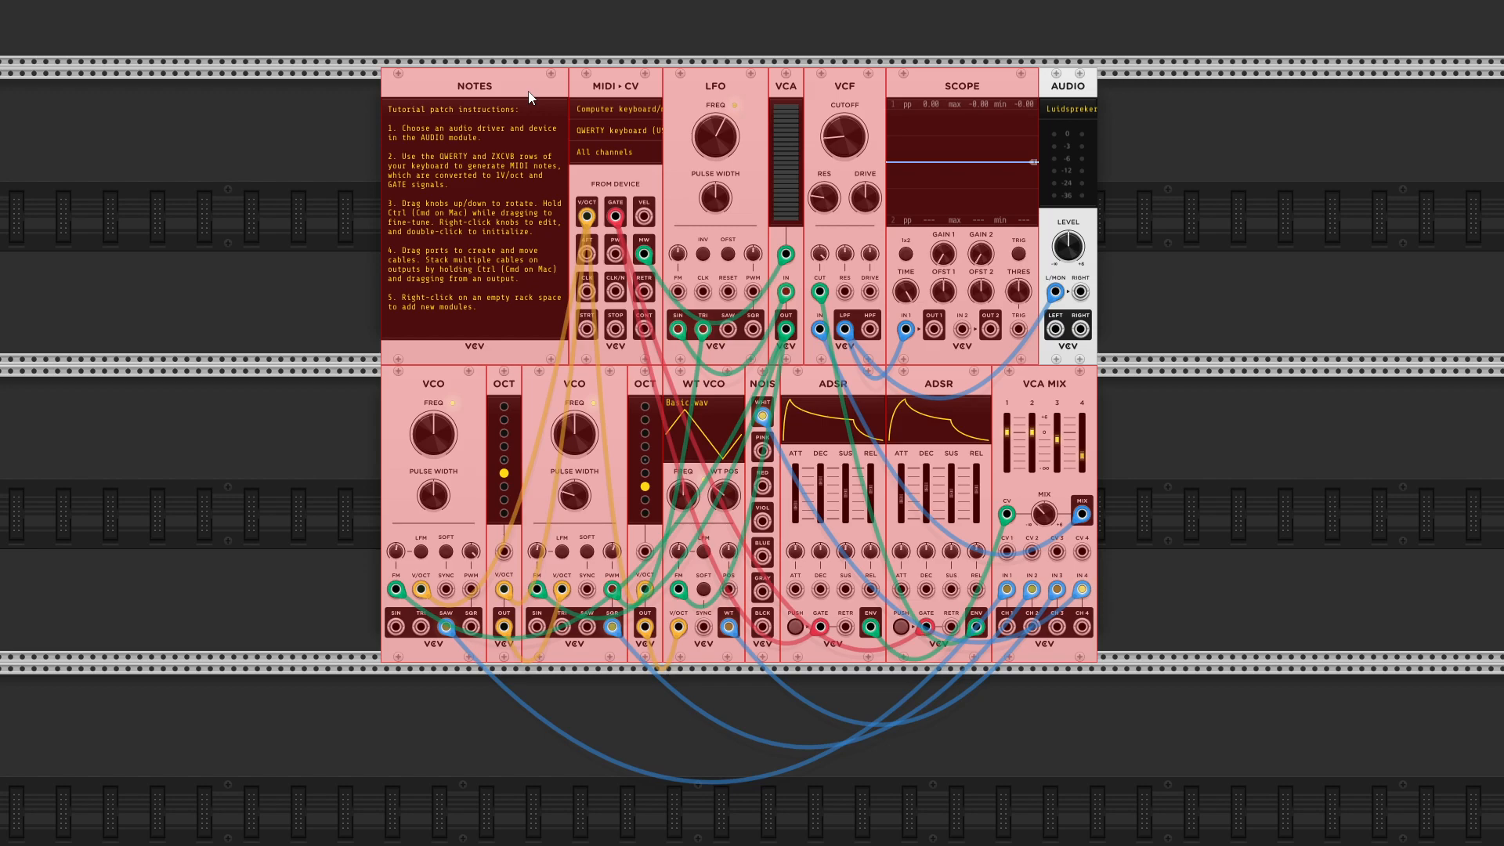
key(Delete)
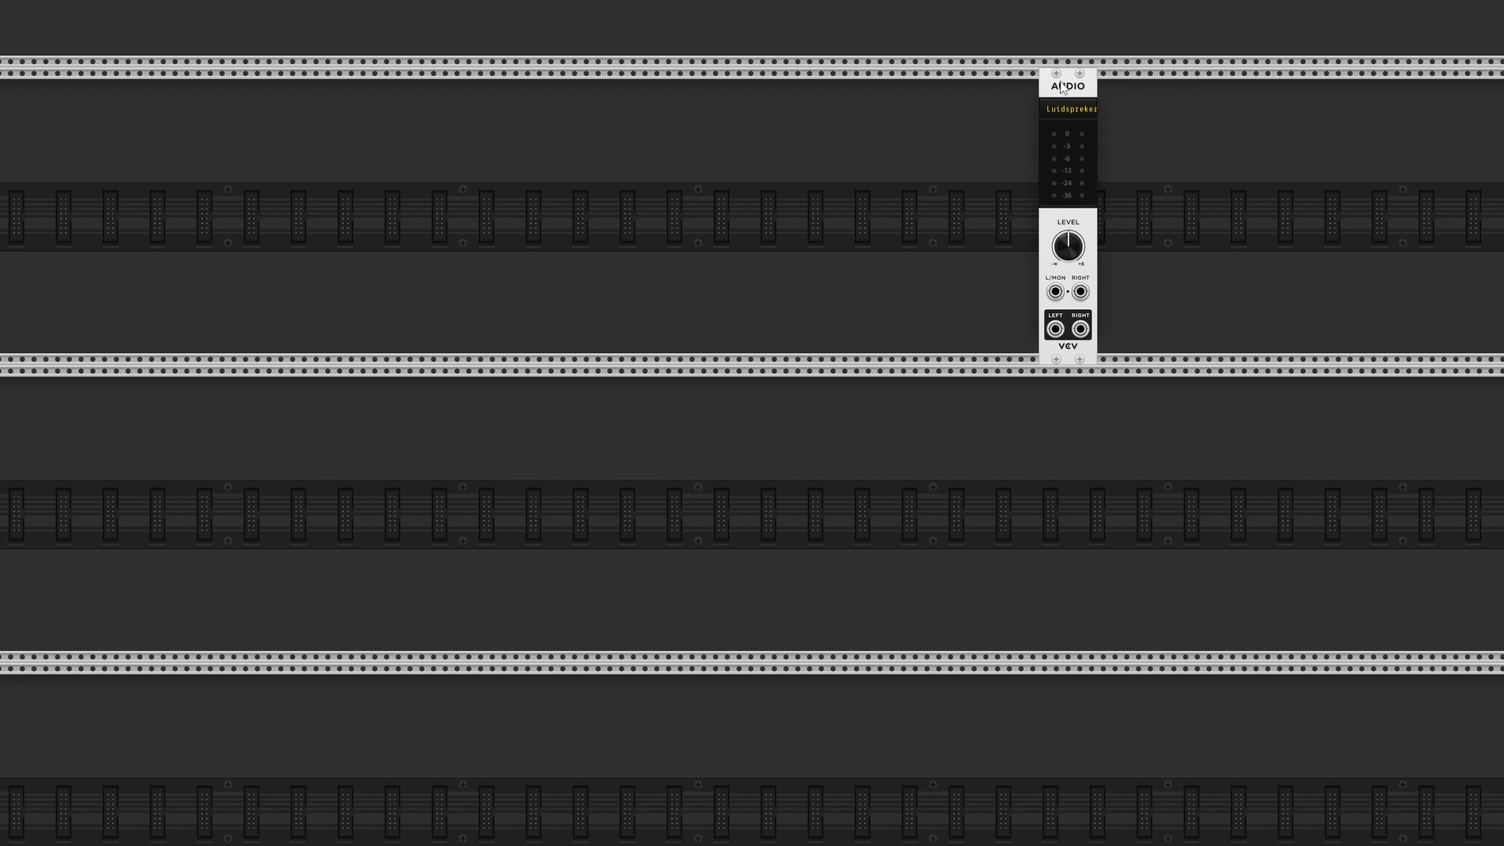
drag(1073, 96, 1186, 102)
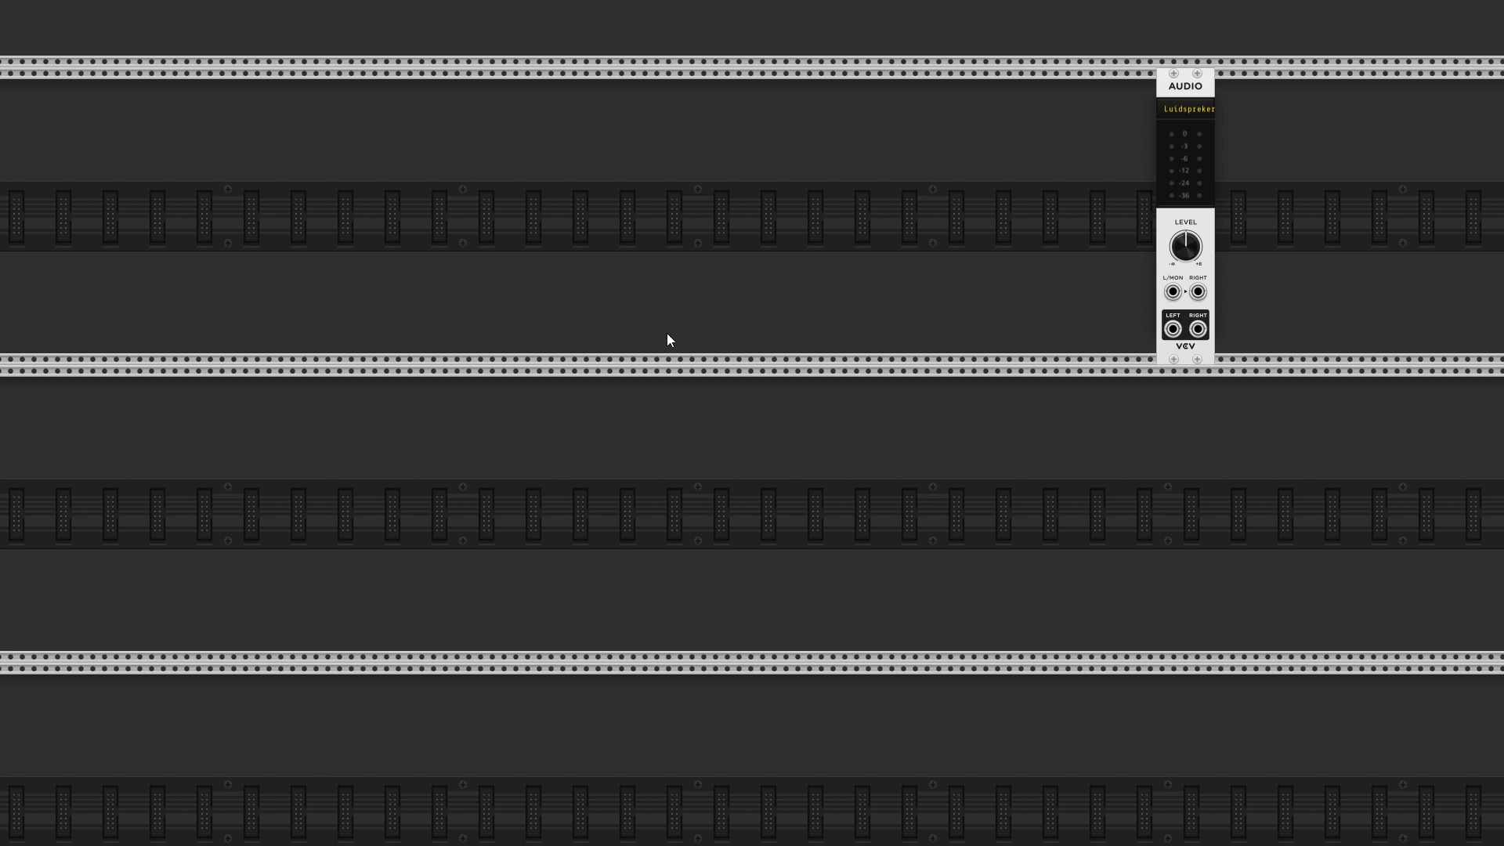
Move the WT VCO, ADSR and VCA modules from the lower rack row into AUDIO's row, leaving a gap between WT VCO and ADSR.
scroll(672, 396, down, 5)
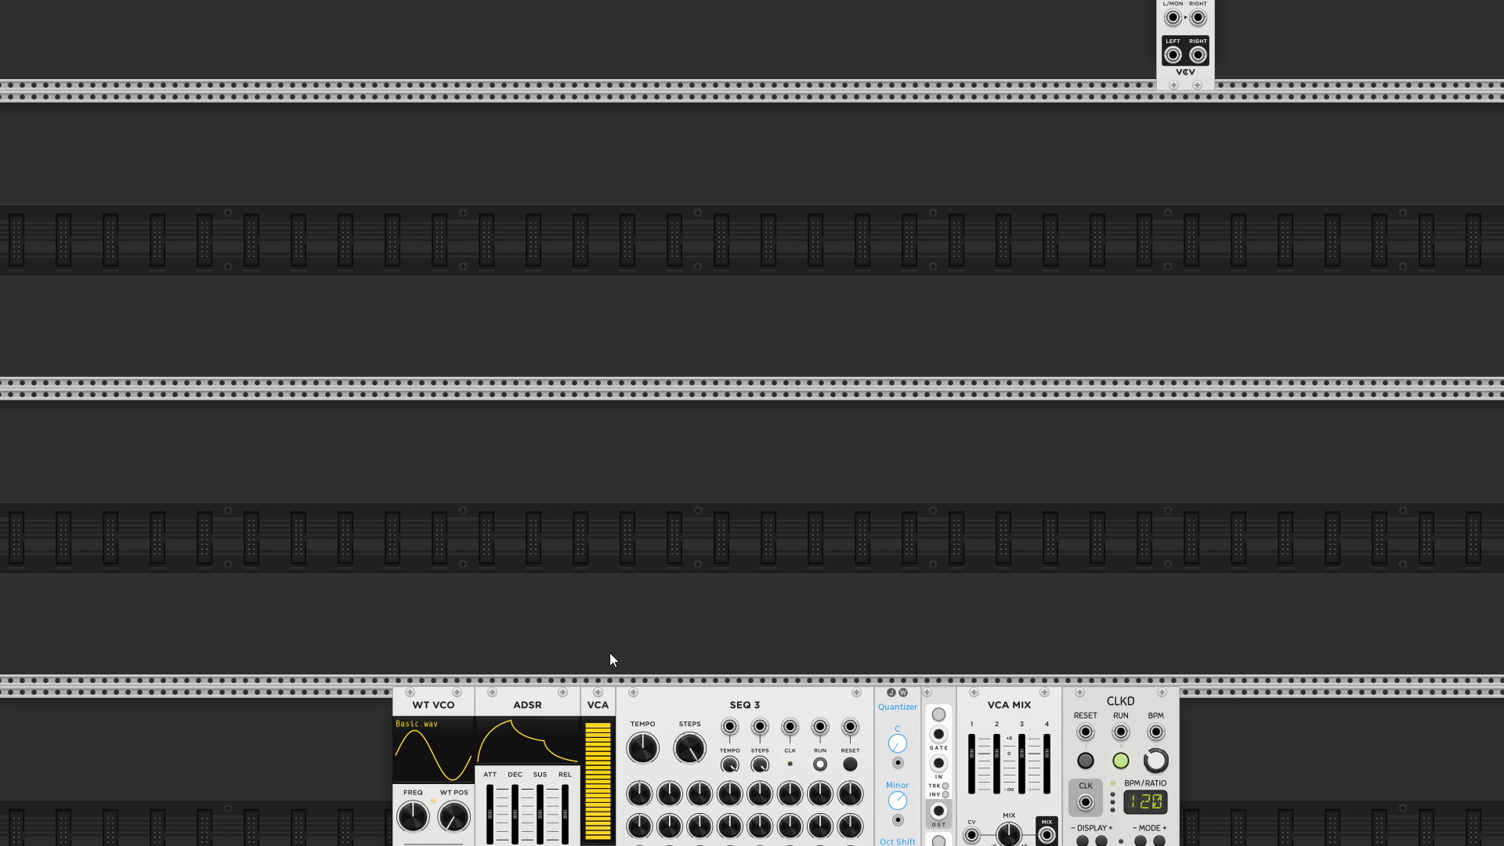
shift+click(599, 704)
shift+click(534, 699)
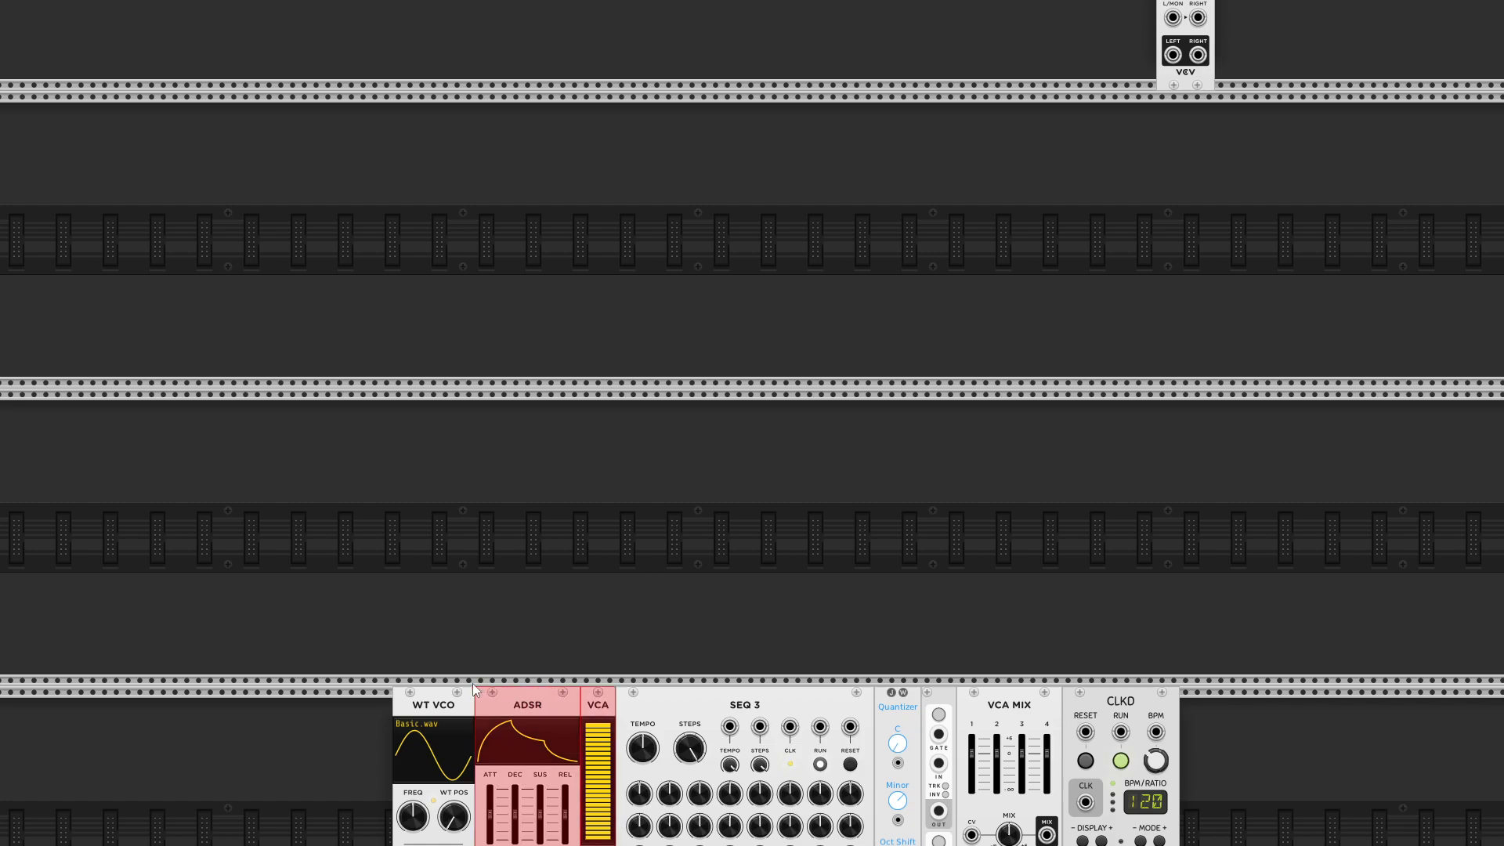
shift+click(441, 704)
drag(440, 702, 519, 230)
click(745, 236)
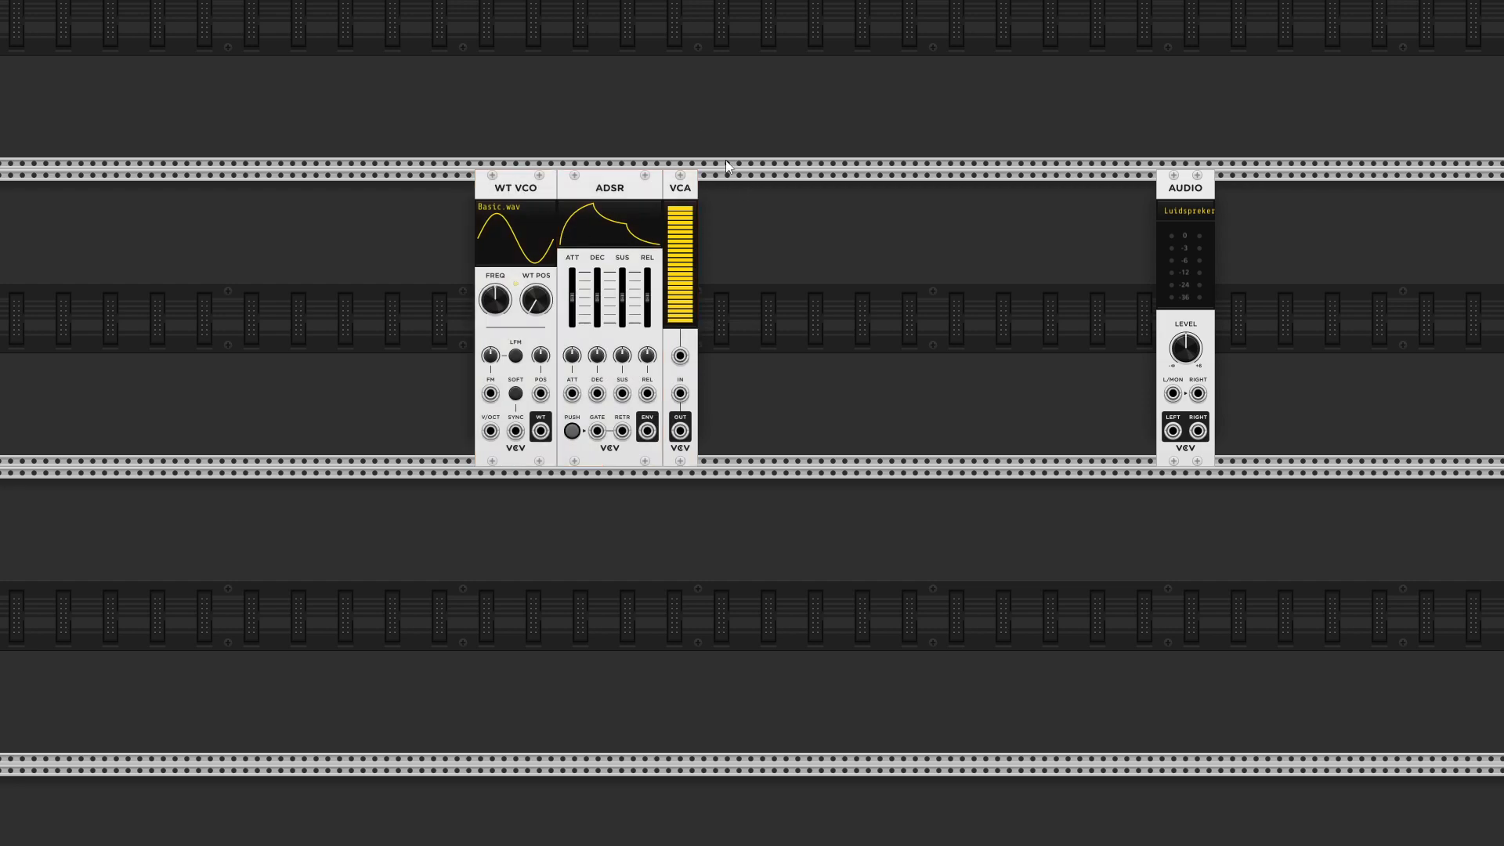
drag(681, 186, 858, 187)
drag(595, 185, 771, 187)
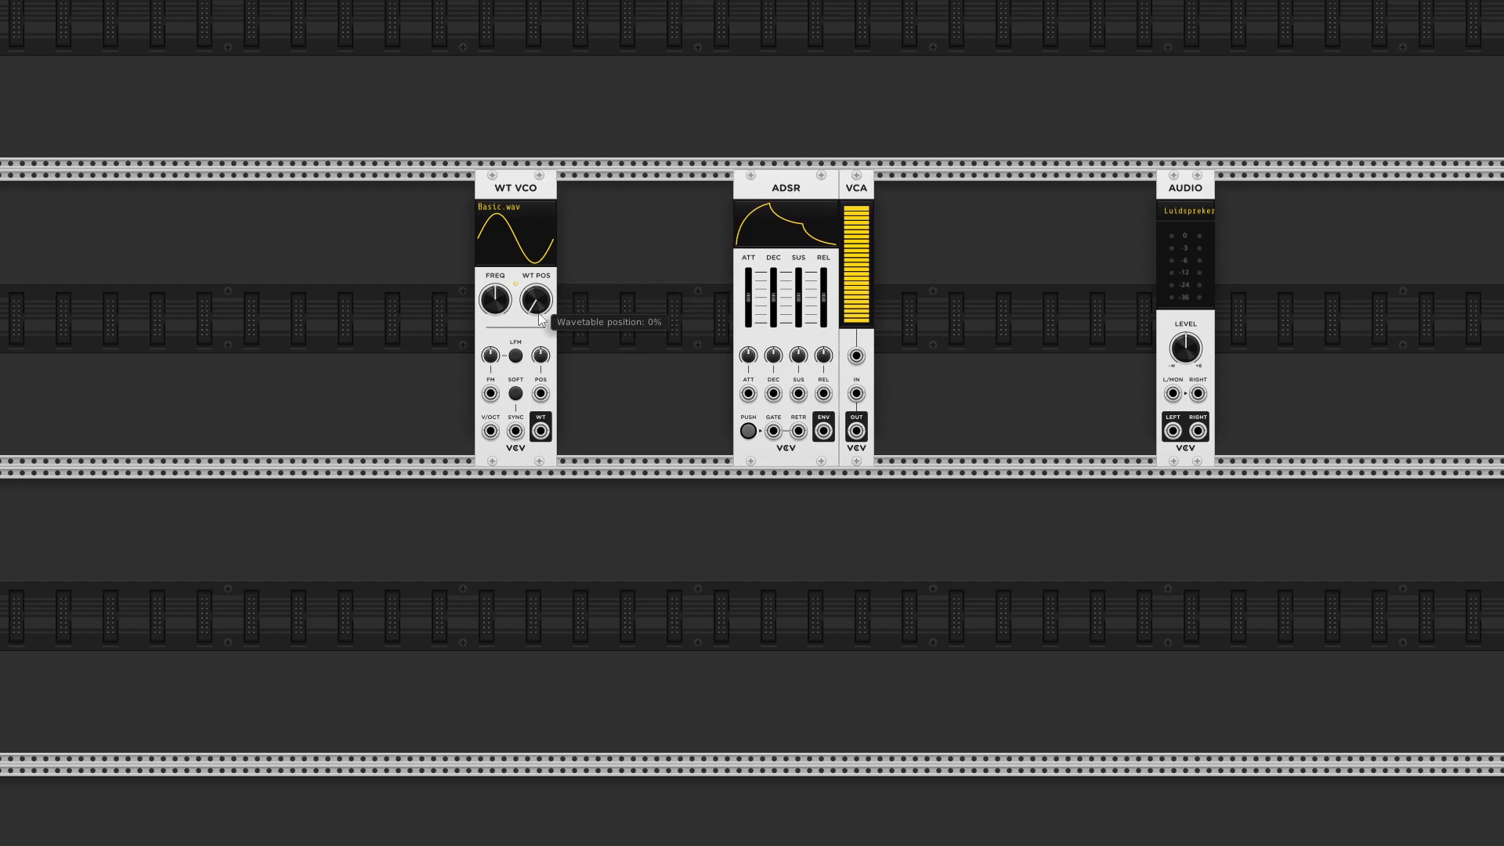
Raise the WT VCO's wavetable position to about 33% for a triangle wave, and further to about 66% for a sawtooth wave.
scroll(567, 313, left, 1)
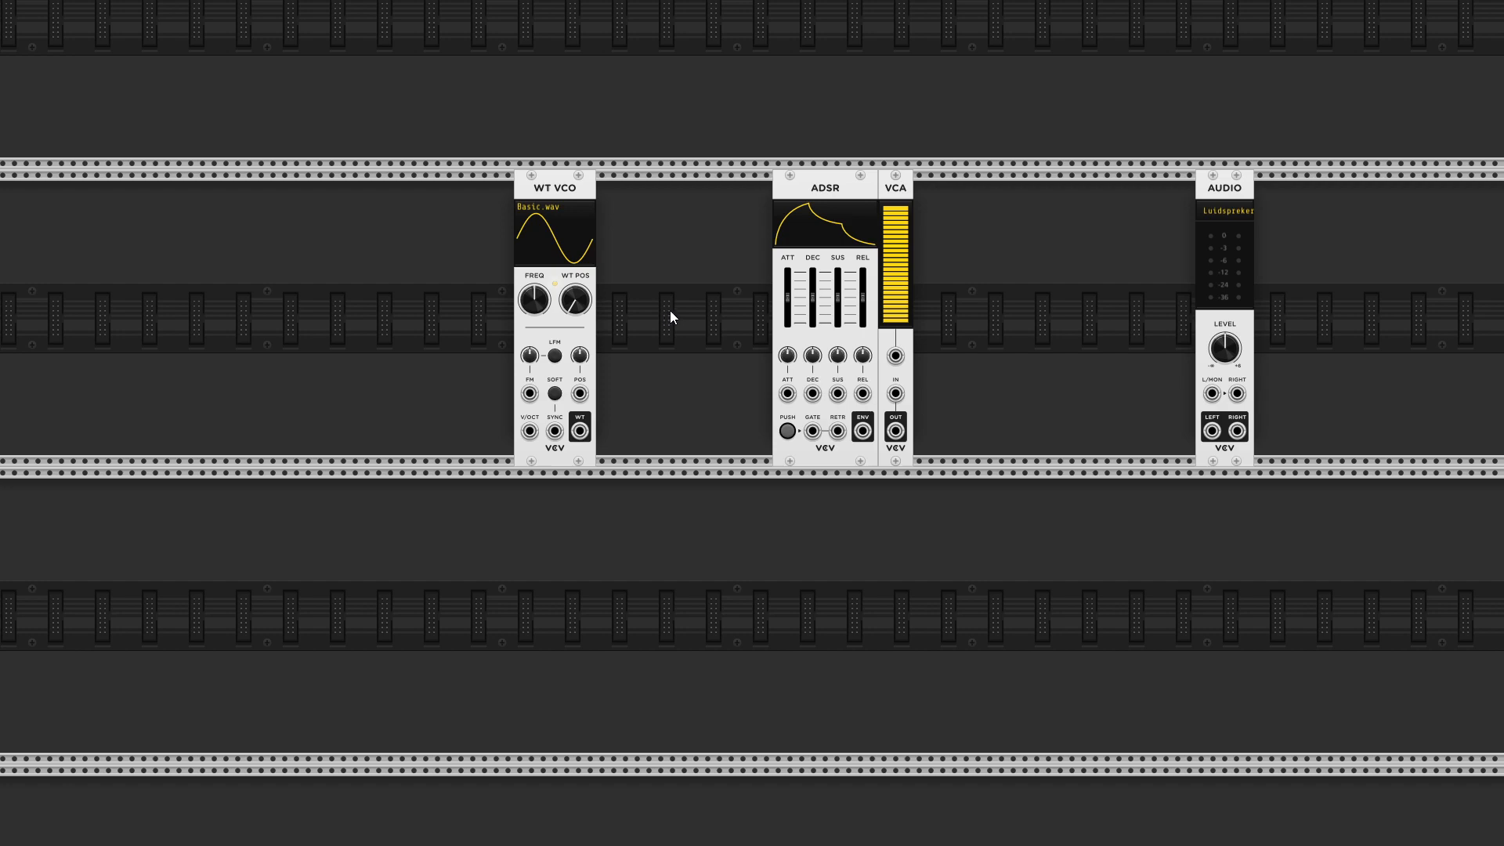
scroll(670, 310, up, 3)
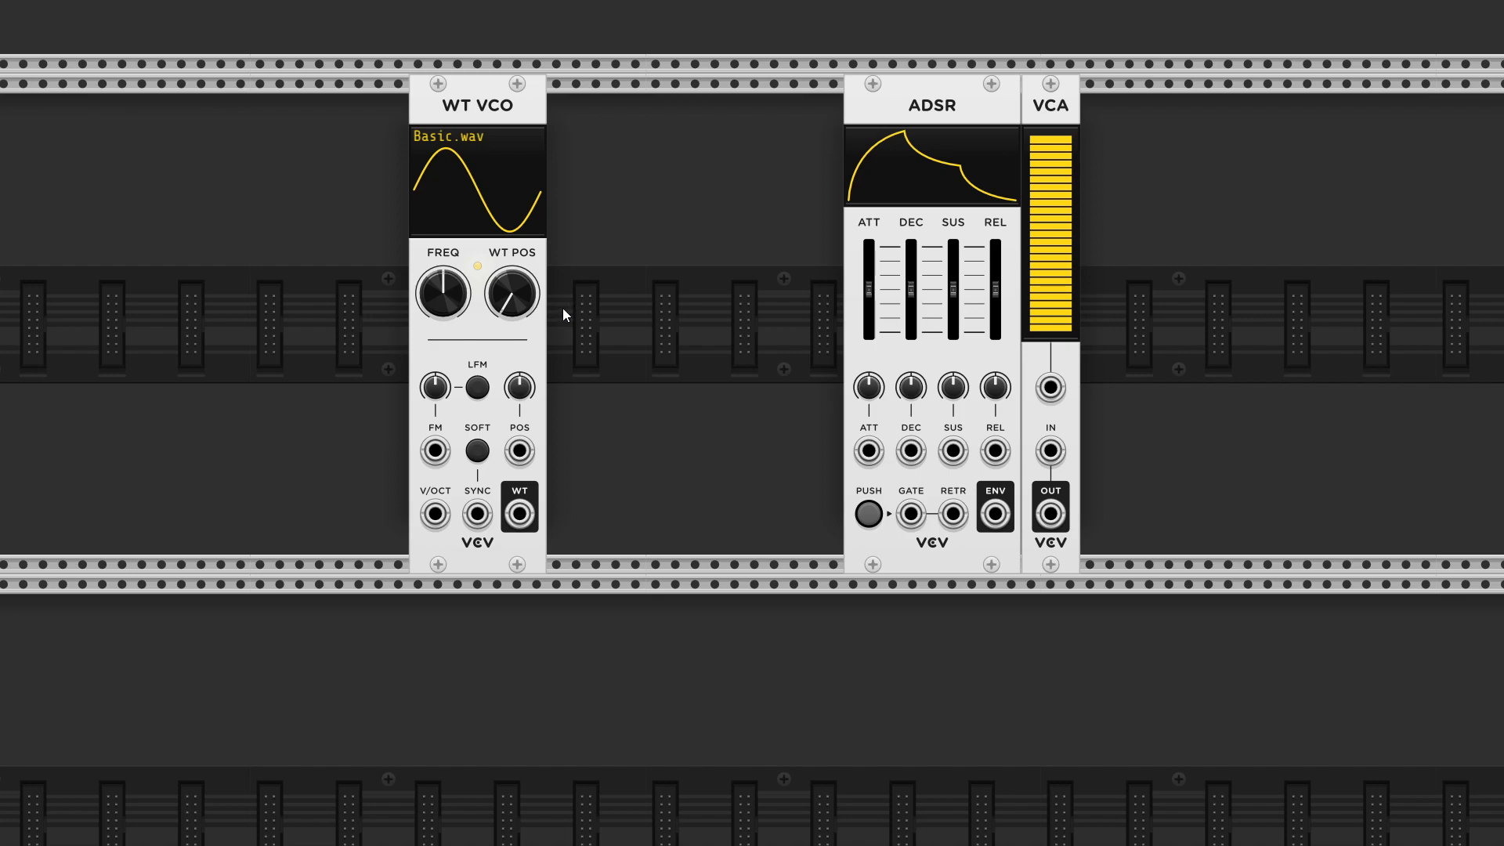
mouse_move(526, 295)
mouse_move(524, 302)
drag(523, 302, 523, 260)
mouse_move(522, 304)
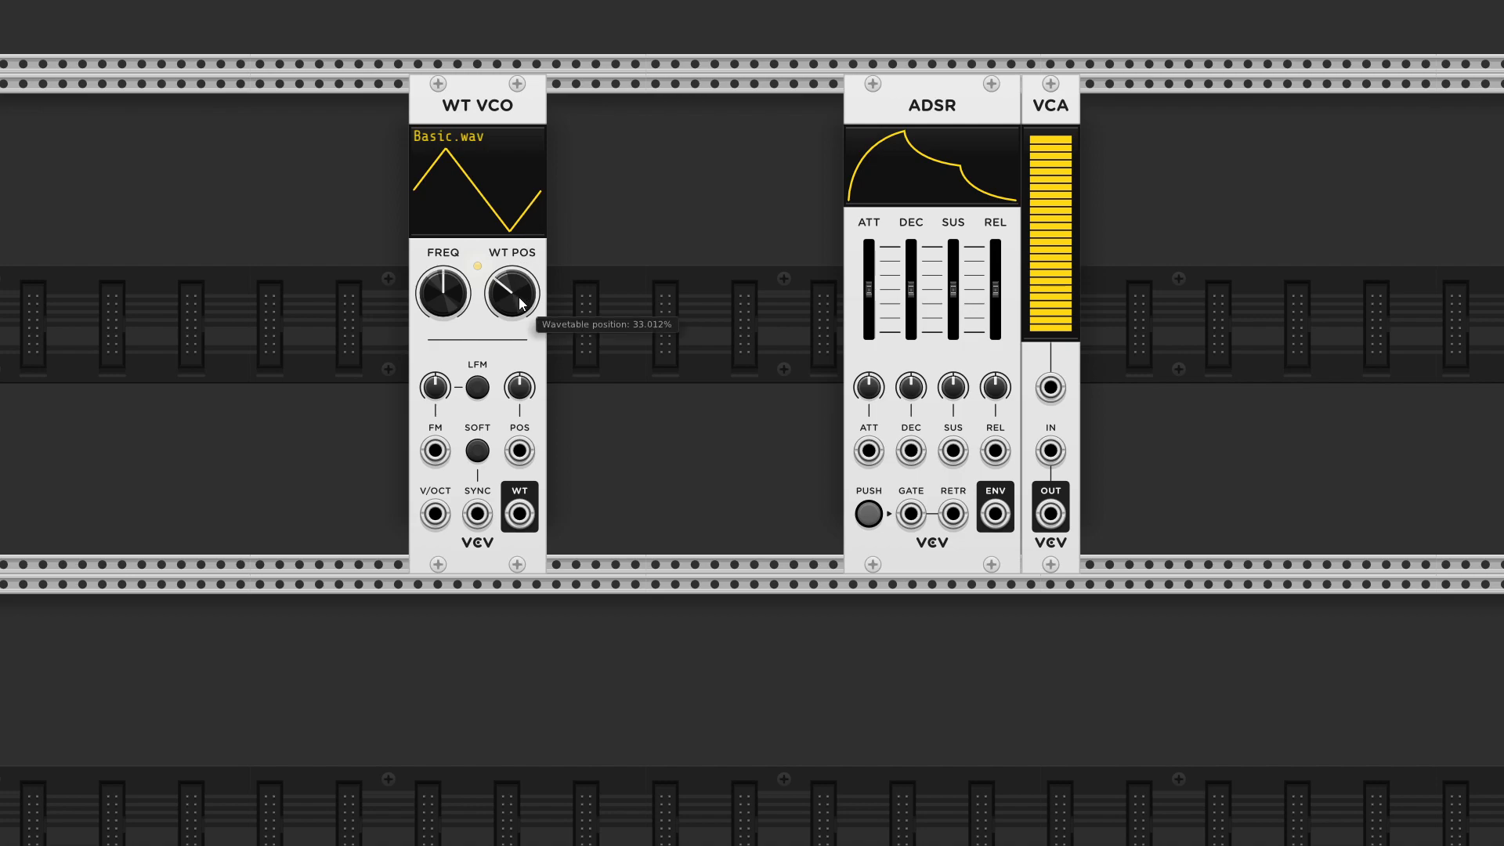
drag(523, 304, 523, 244)
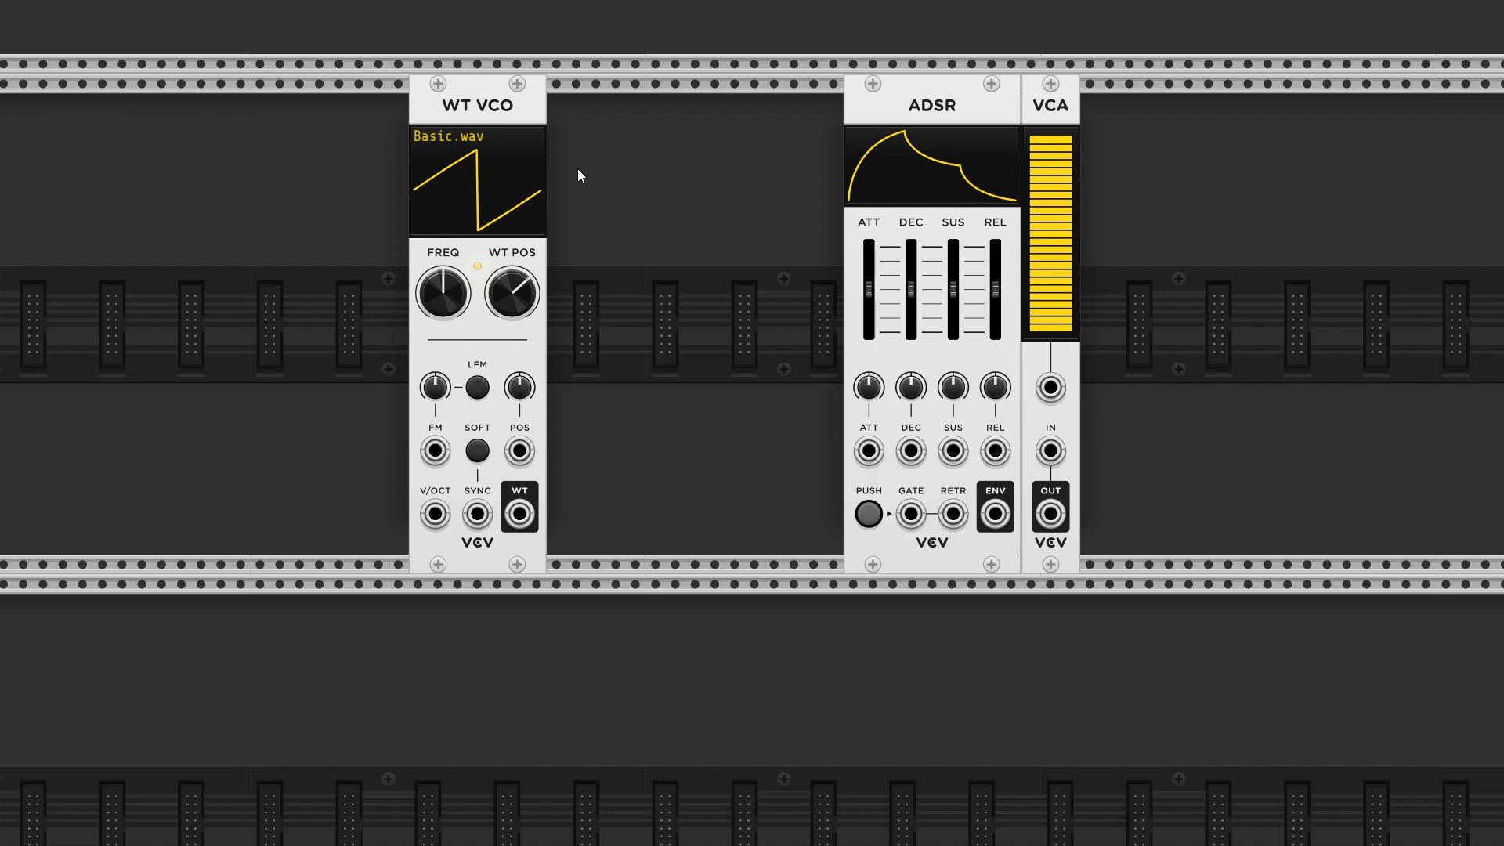
mouse_move(515, 298)
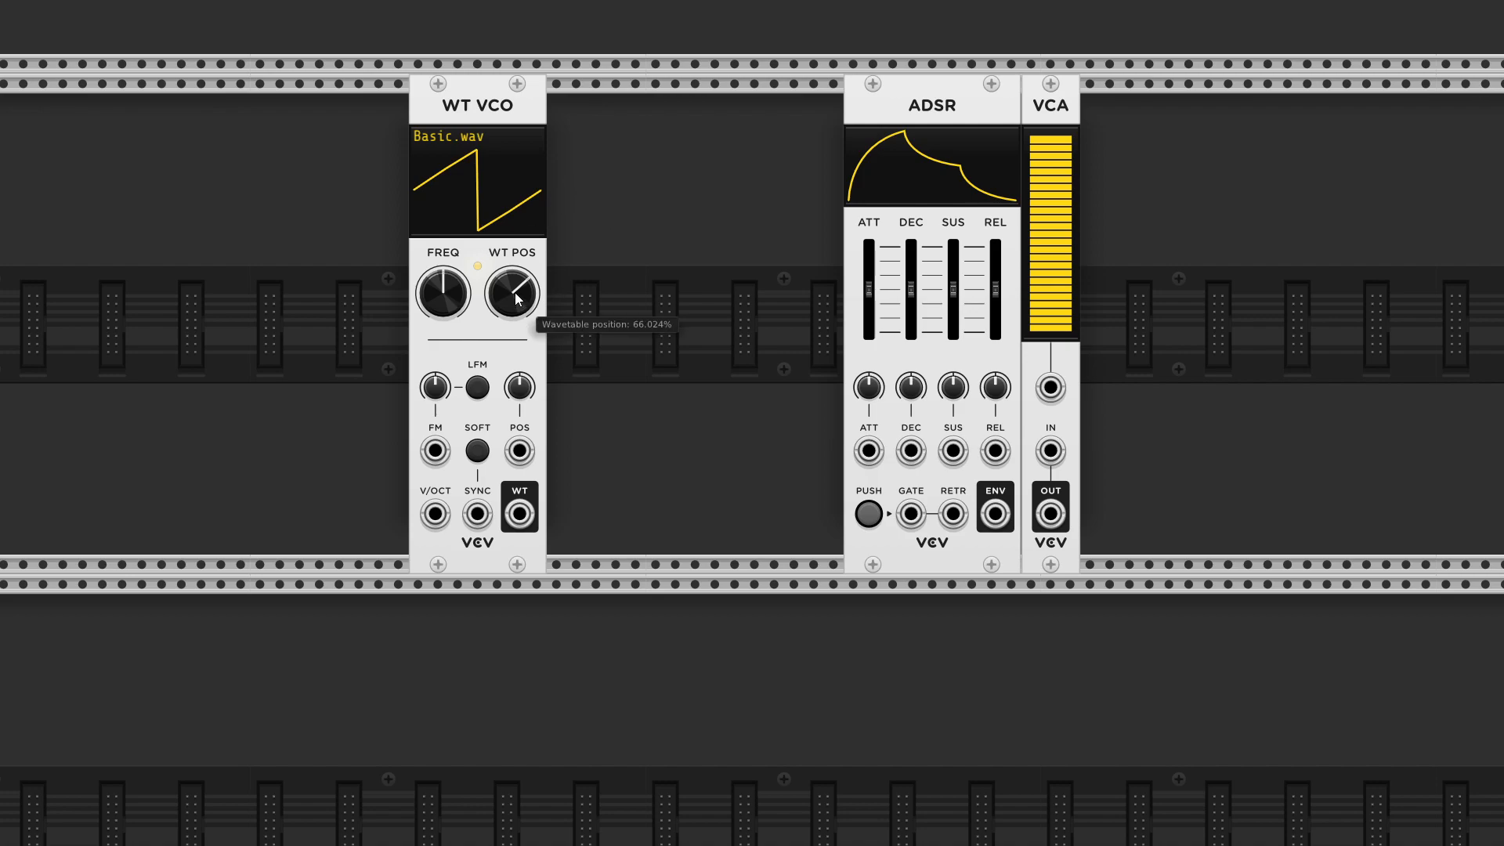
Raise the WT VCO's wavetable position to 100% for a square wave, and return it to 0% for a sine wave.
drag(517, 298, 517, 256)
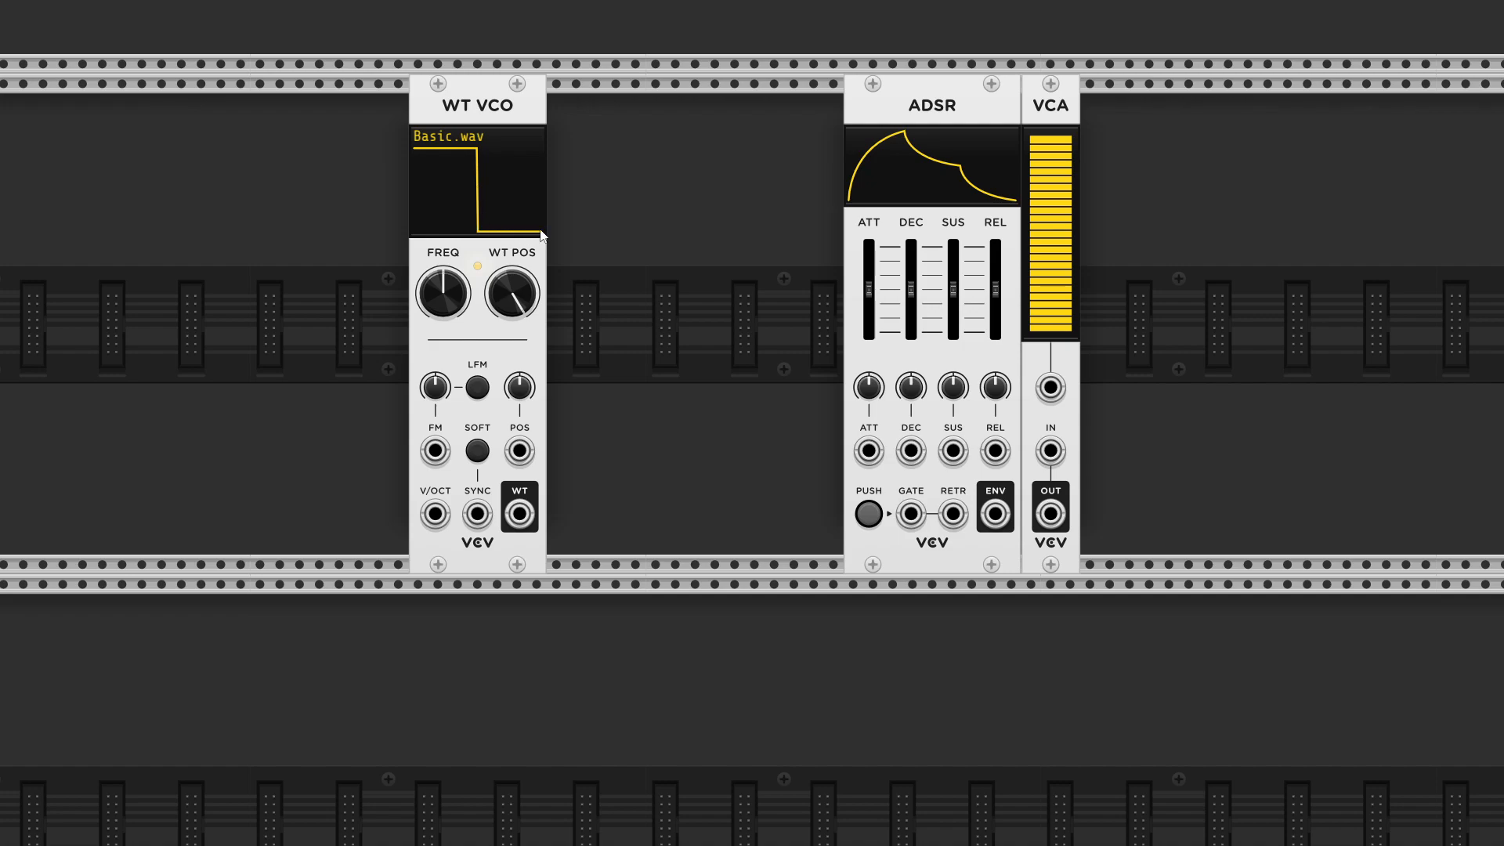
mouse_move(510, 291)
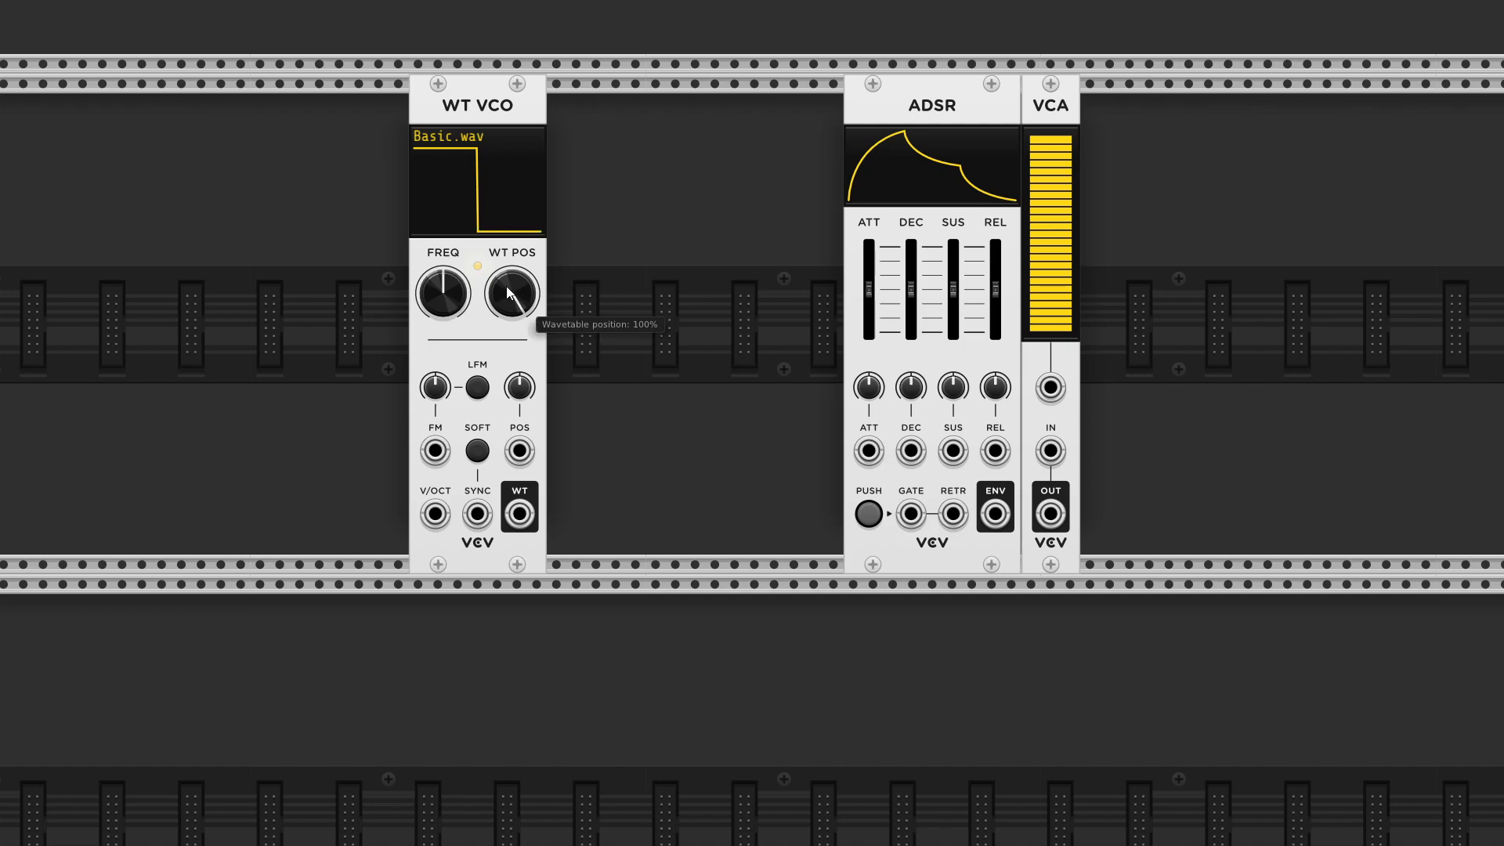
drag(515, 281, 516, 347)
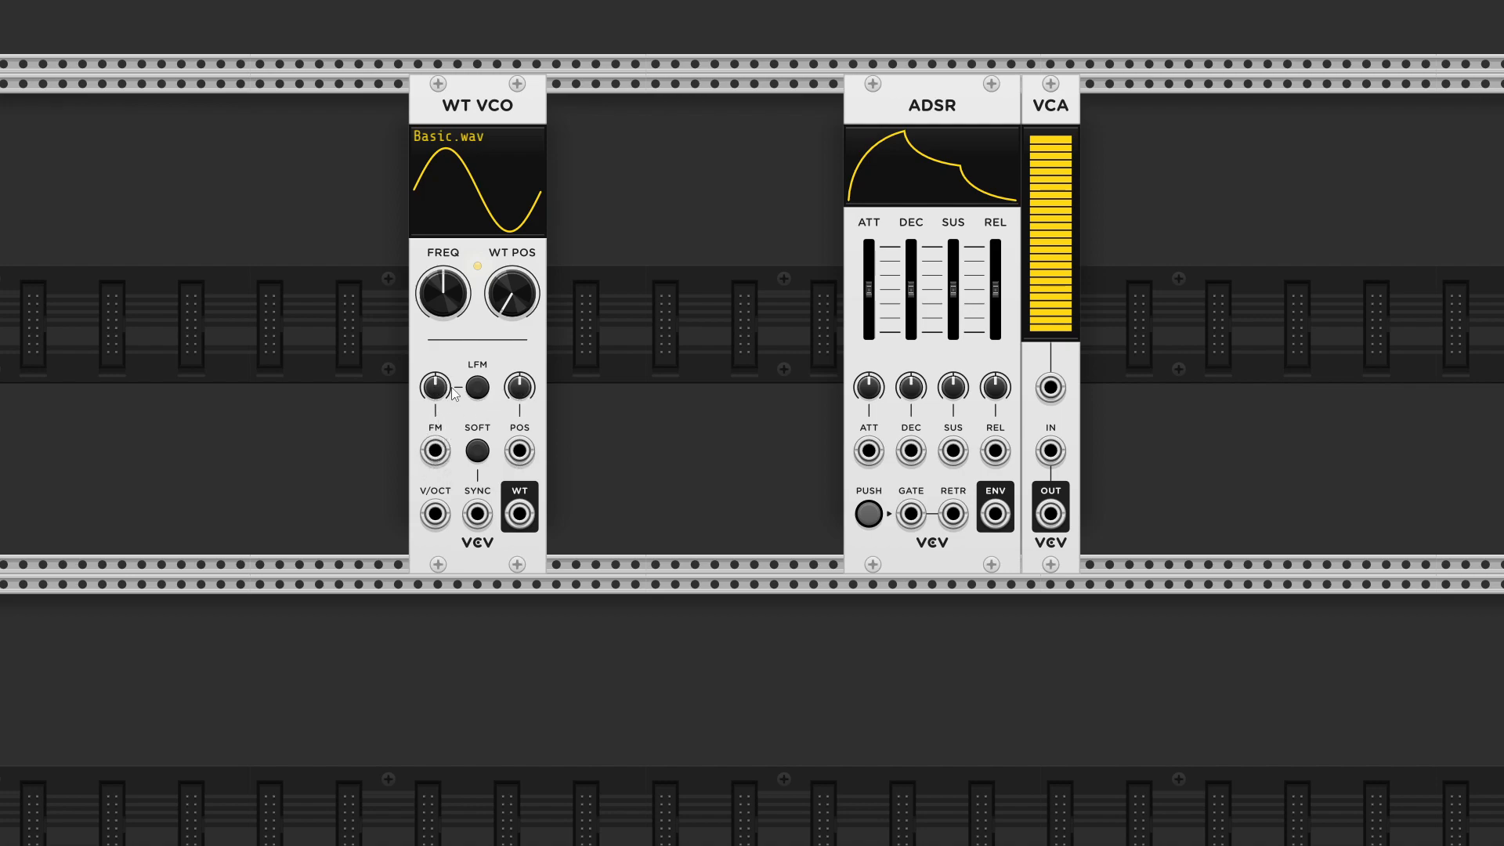
Raise the WT VCO's frequency modulation amount to about 48.5% and further to its maximum, and reset it to the default.
mouse_move(442, 388)
mouse_move(435, 386)
mouse_down()
mouse_move(435, 348)
mouse_move(440, 395)
mouse_up()
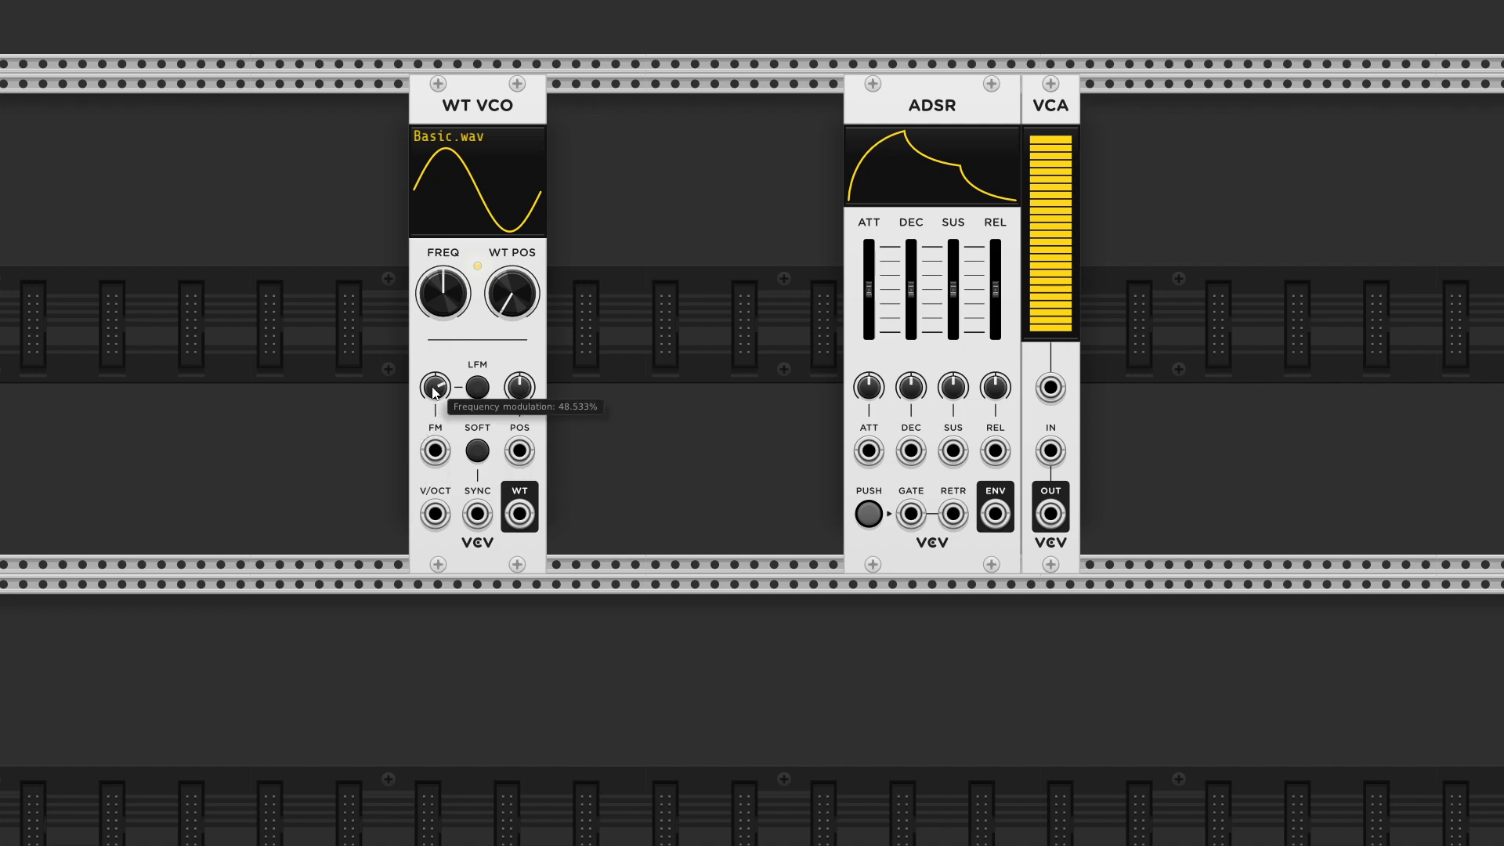
drag(436, 386, 435, 363)
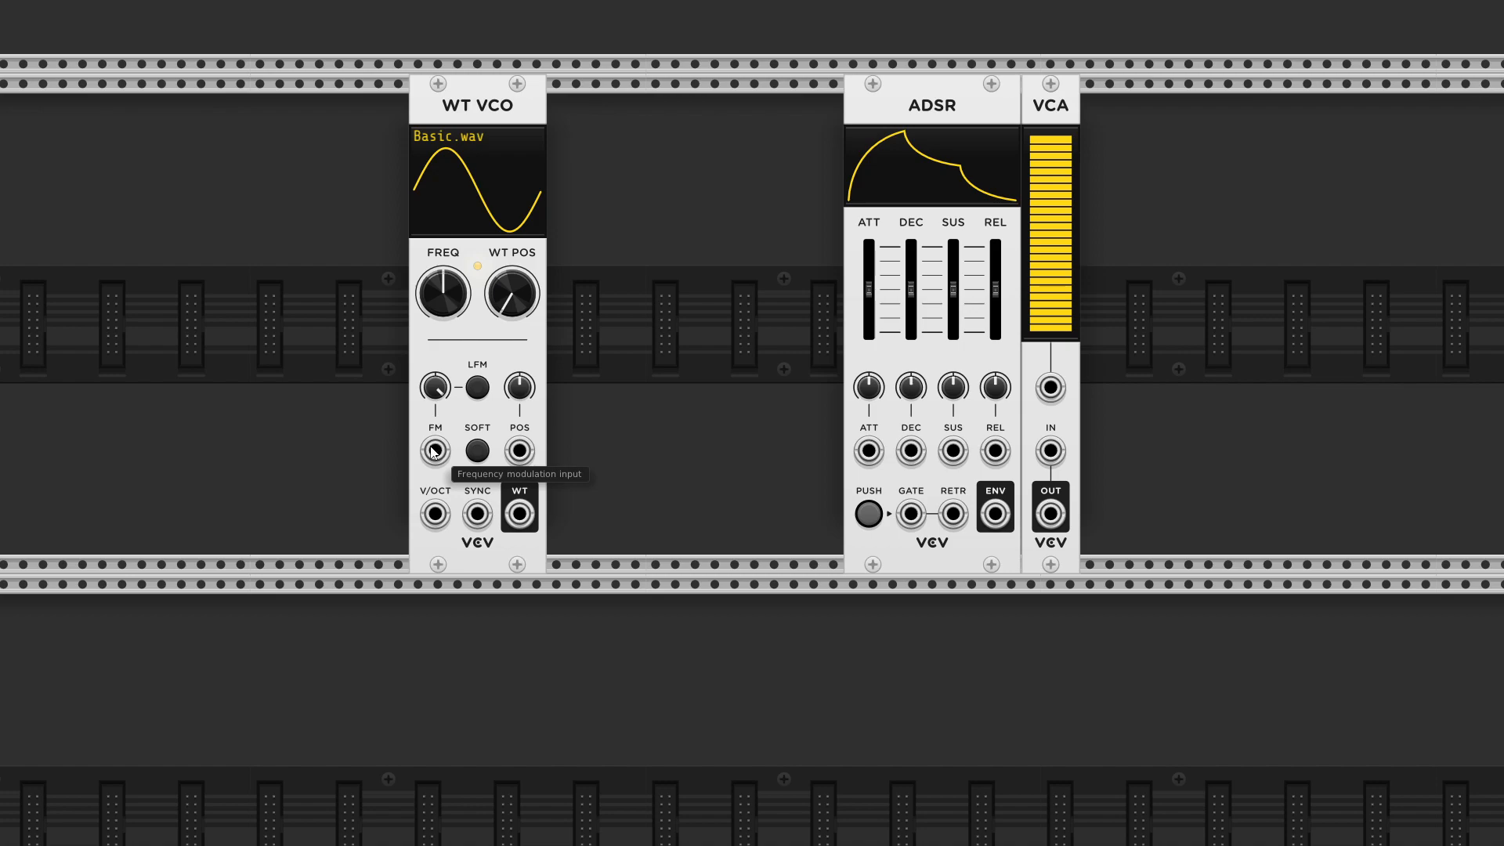
double_click(437, 393)
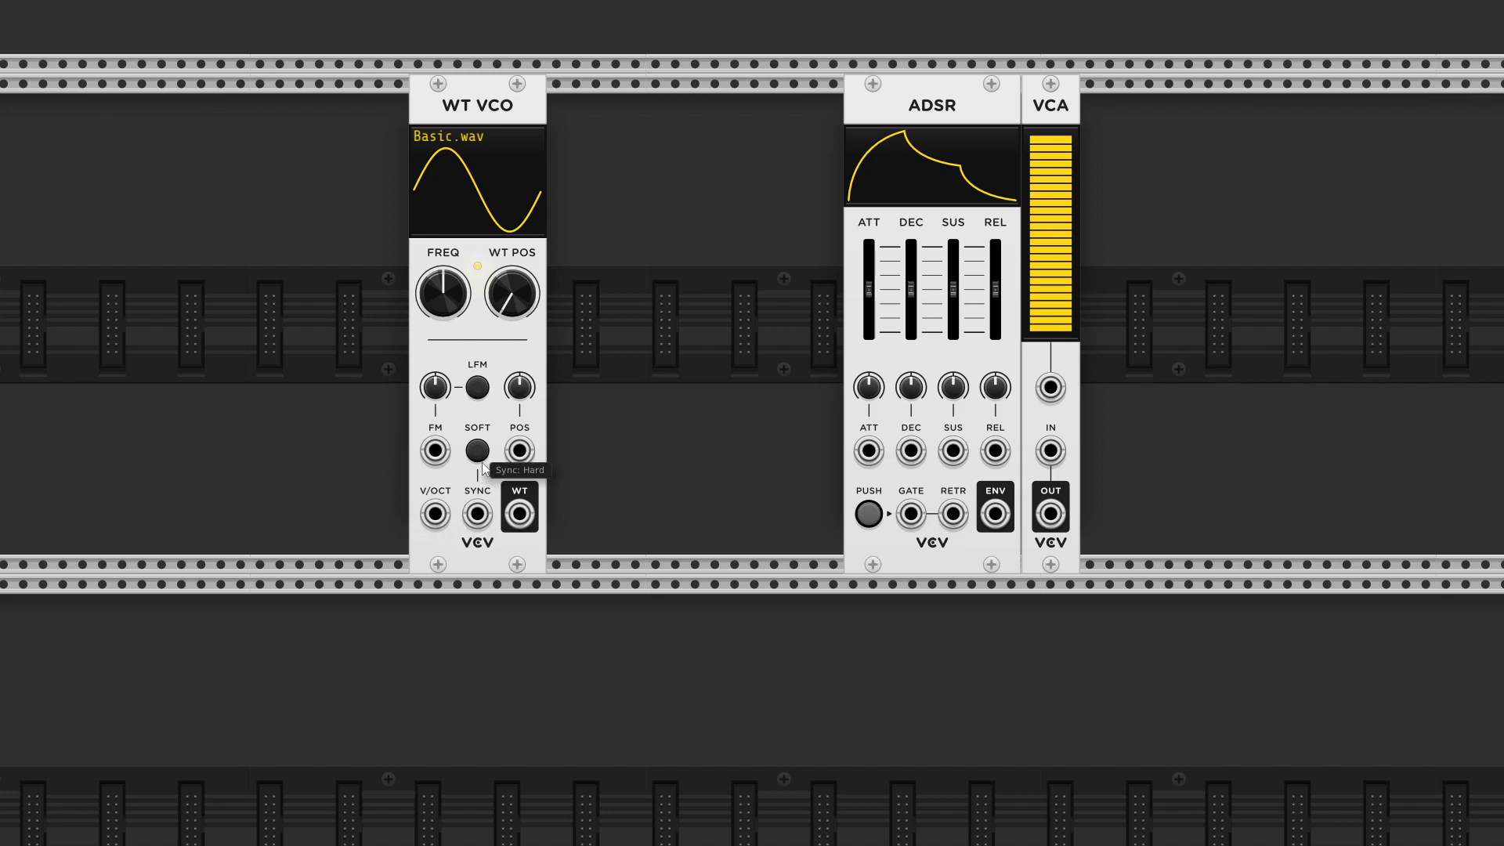
Place VCA directly after WT VCO and ADSR directly after VCA, and bring AUDIO closer in the same row with a gap before it.
drag(1050, 94, 603, 184)
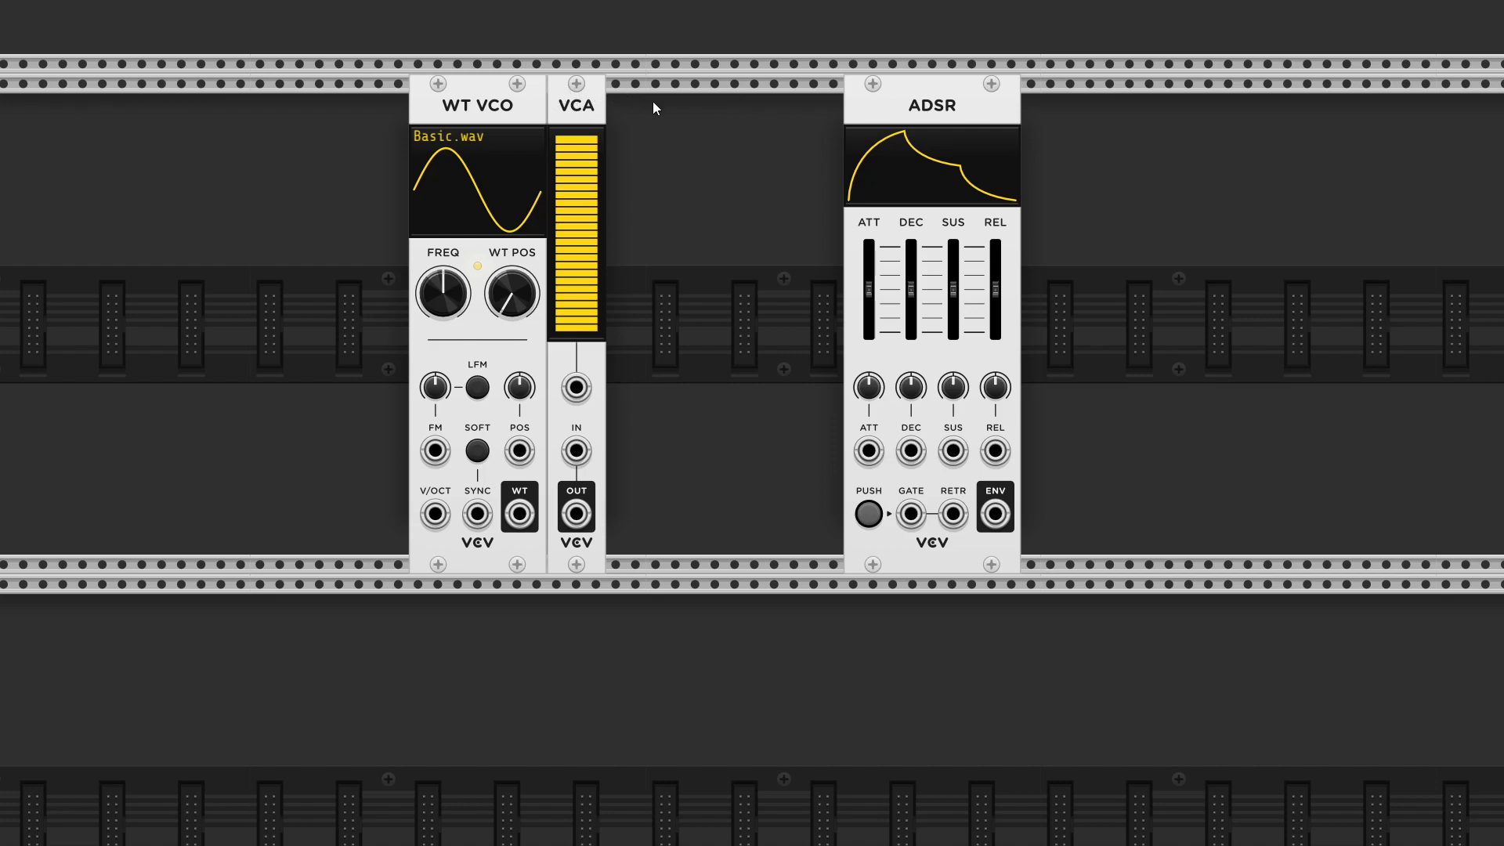
drag(891, 99, 662, 91)
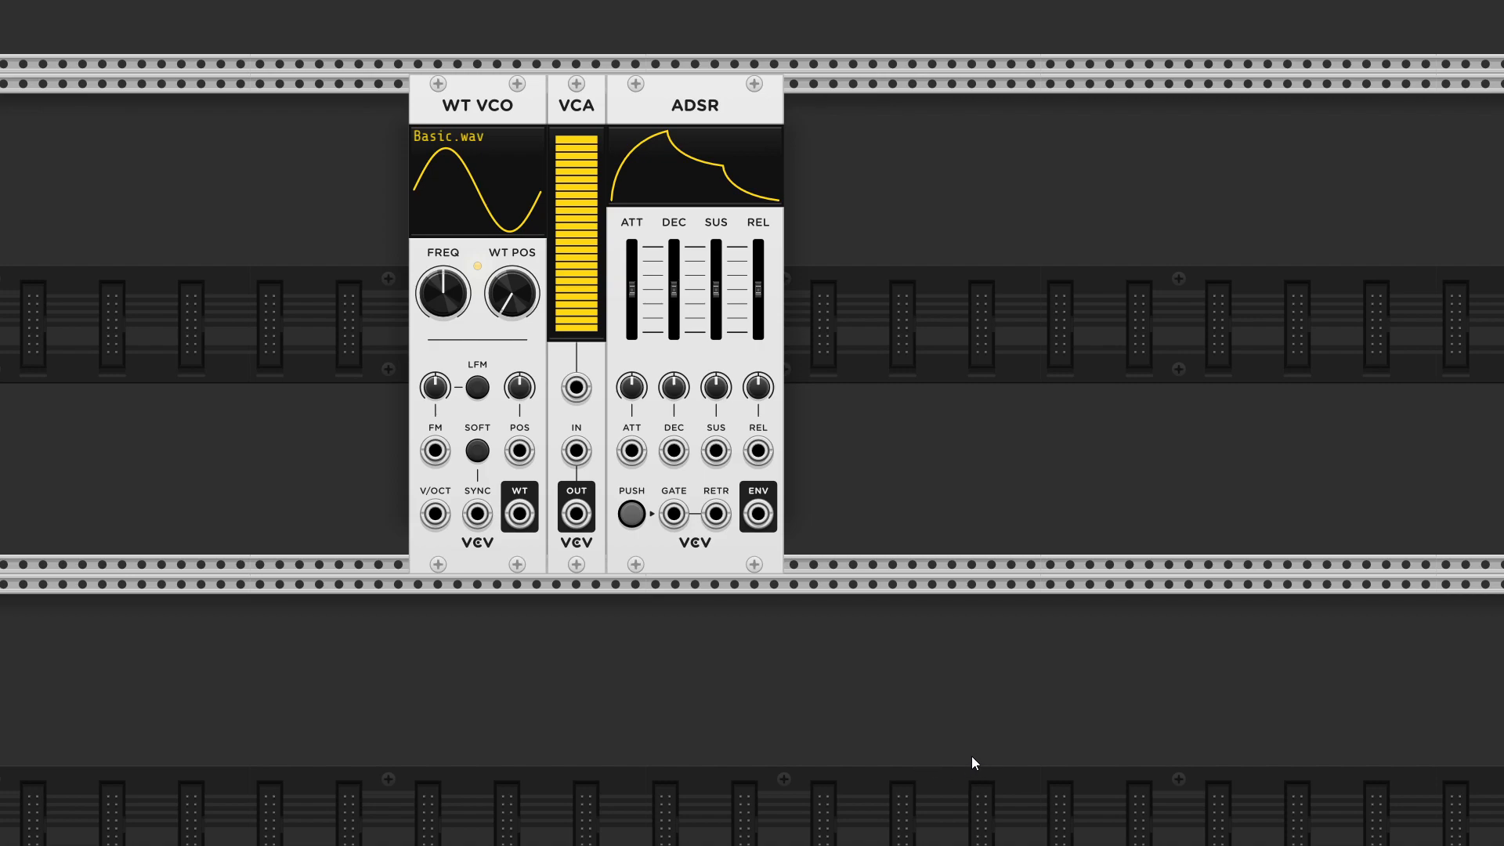
scroll(970, 753, down, 2)
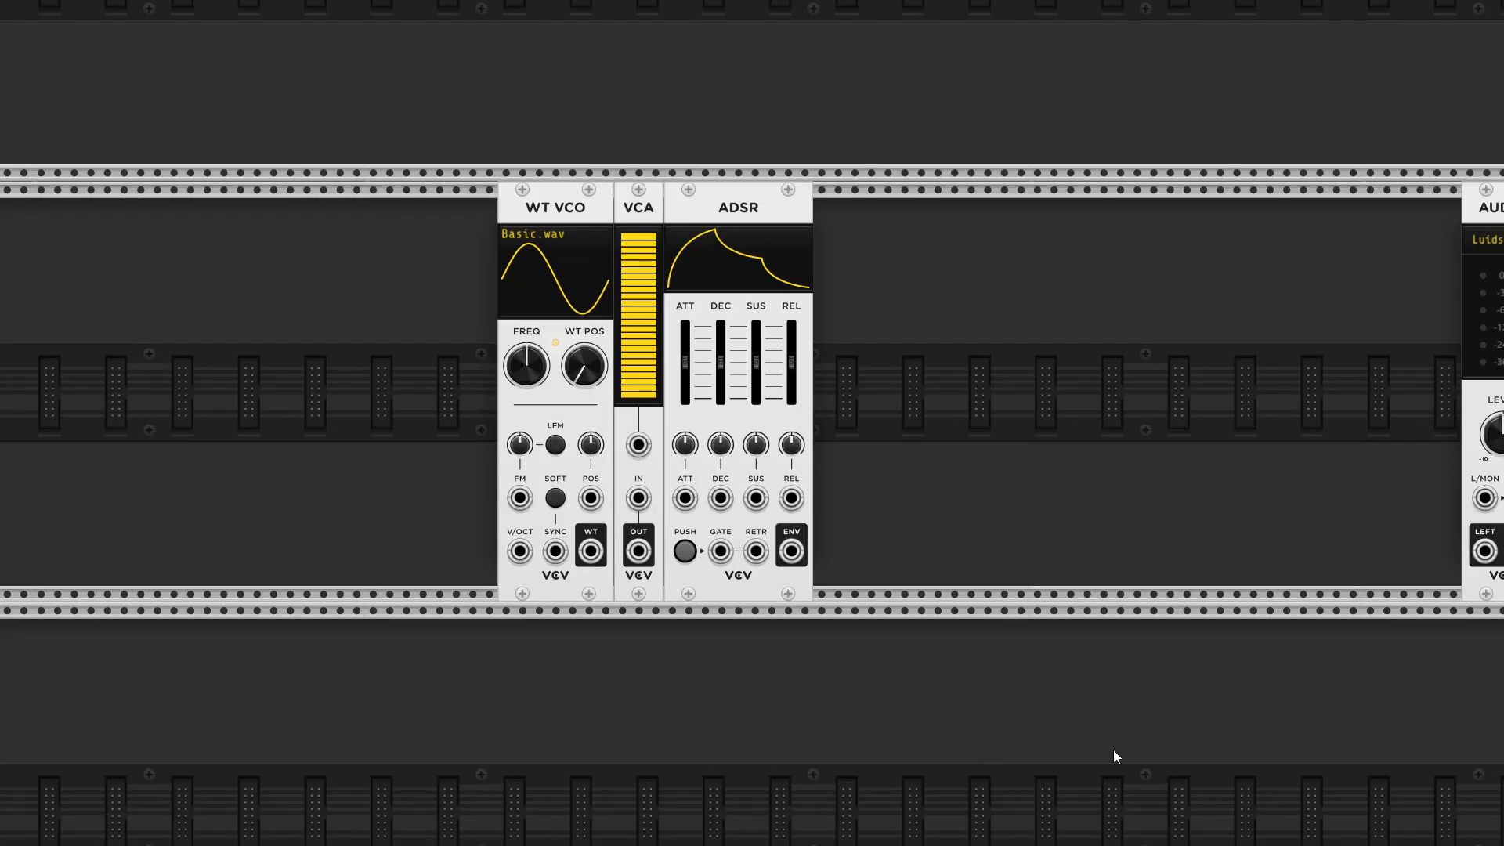
drag(1496, 200, 1151, 221)
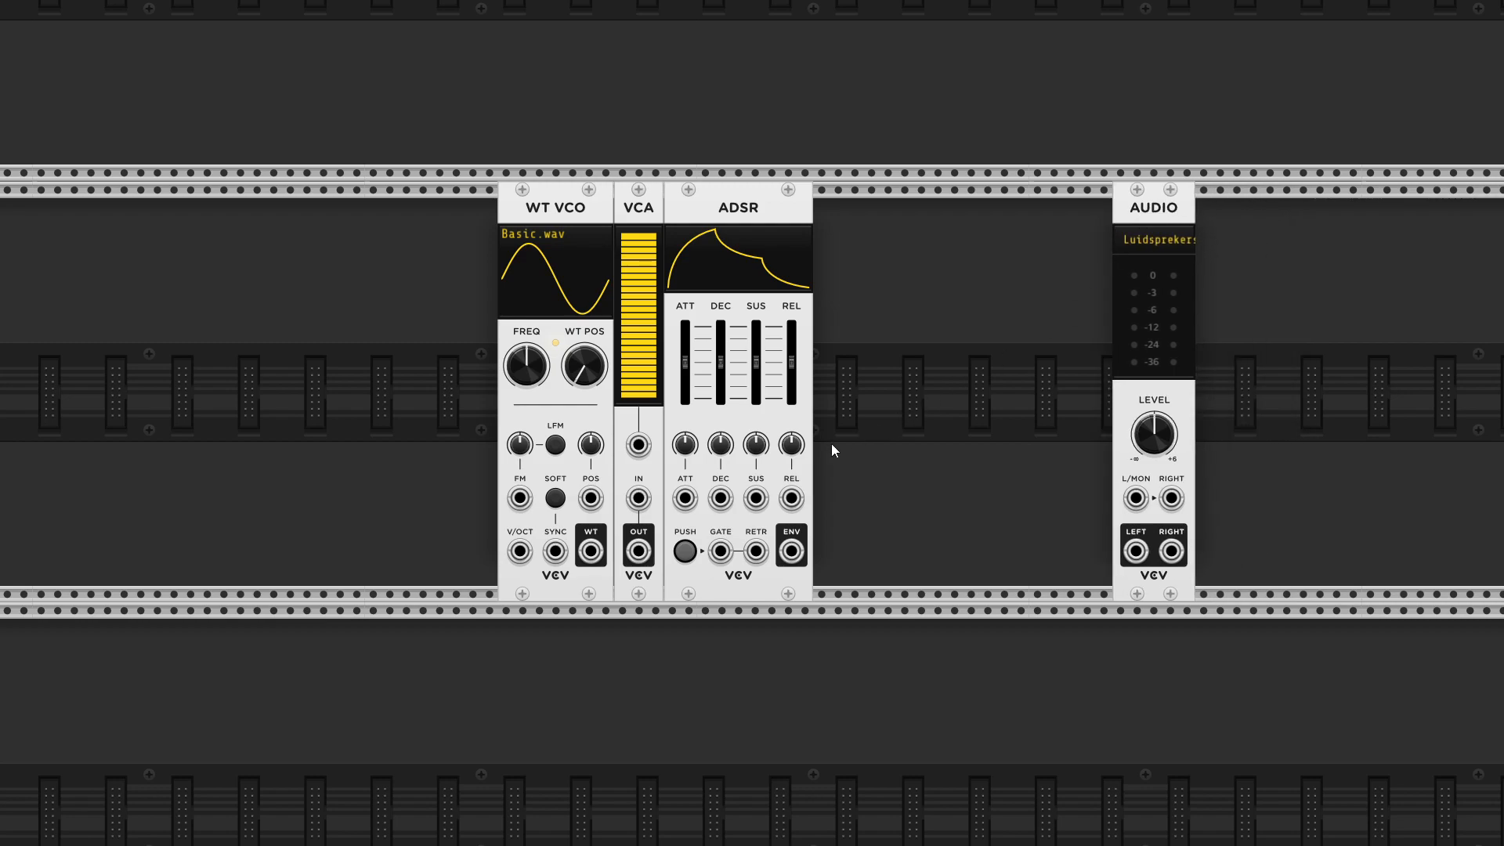
scroll(835, 444, up, 1)
scroll(843, 445, up, 1)
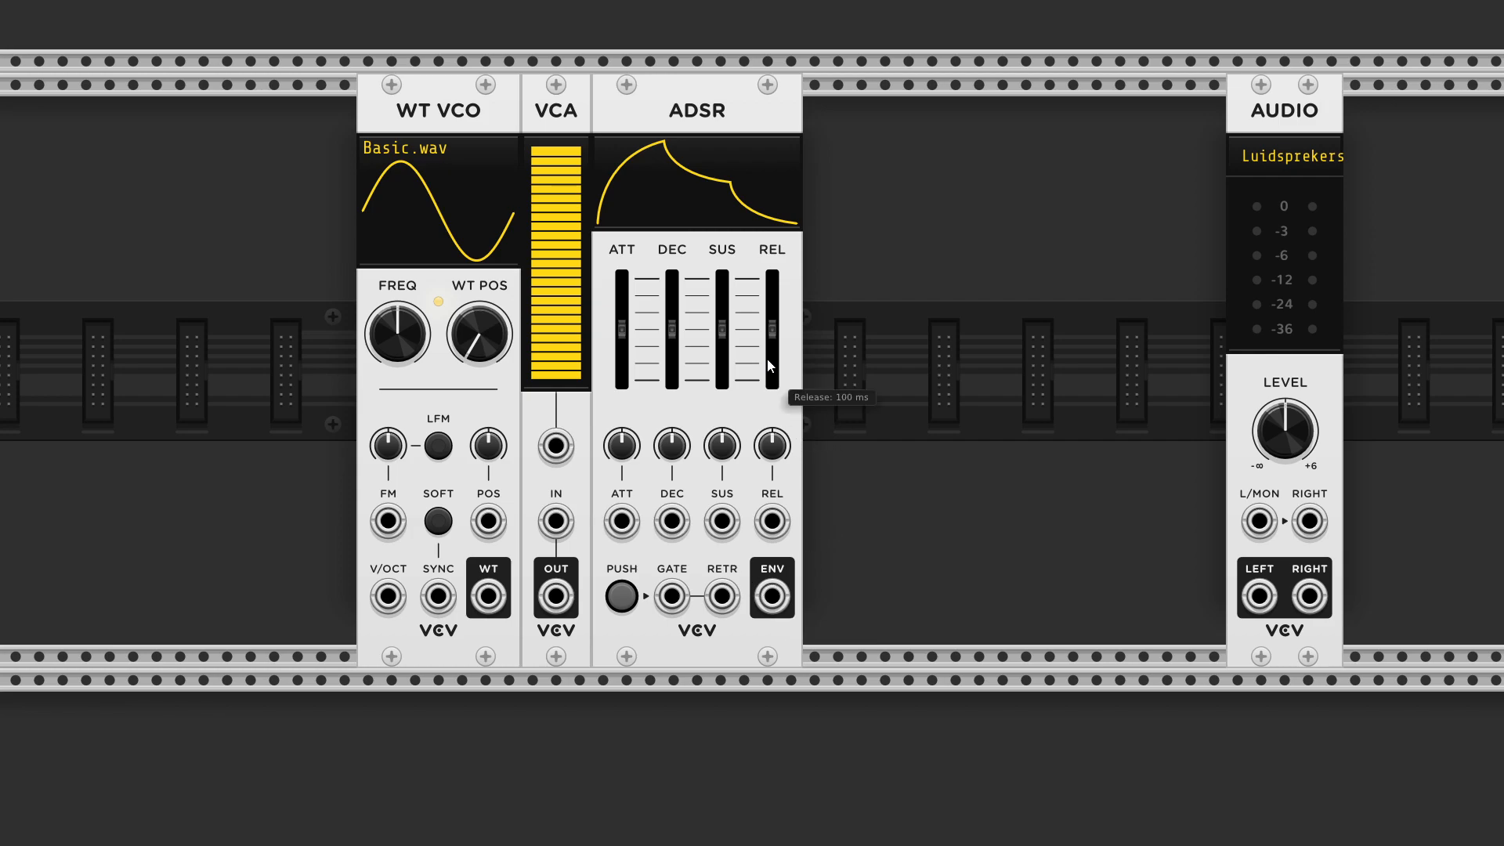
mouse_move(631, 342)
mouse_move(623, 331)
mouse_down()
mouse_move(623, 356)
mouse_move(623, 298)
mouse_move(623, 361)
mouse_move(623, 328)
mouse_up()
drag(1277, 91, 1208, 85)
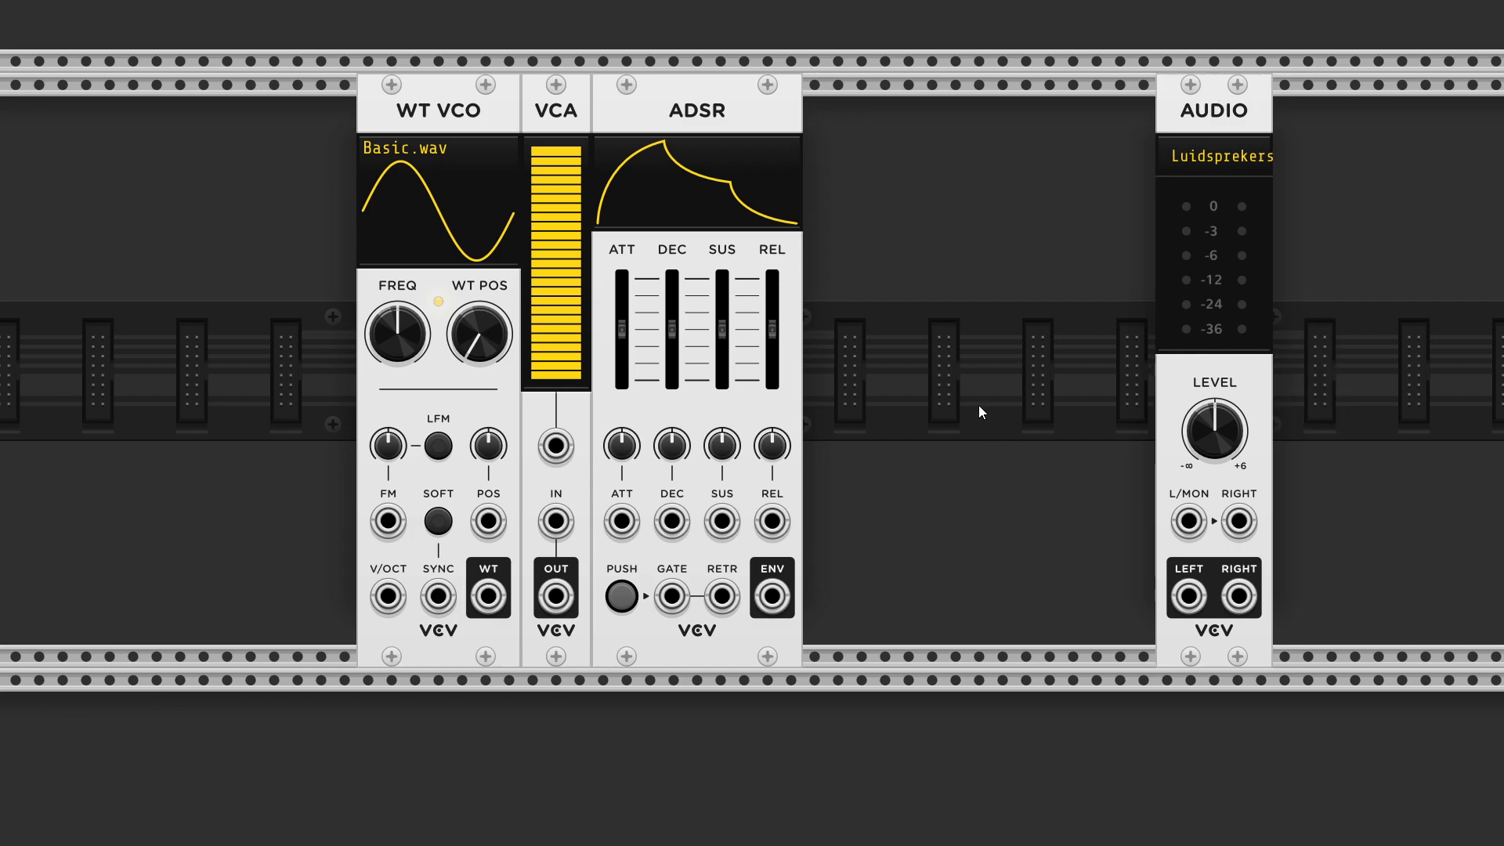
Lower the AUDIO module's level somewhat, and patch a red cable from the WT VCO's WT output to AUDIO's L/MON input.
mouse_move(479, 333)
mouse_down()
mouse_move(478, 290)
mouse_move(478, 344)
mouse_up()
drag(1248, 439, 1248, 467)
right_click(488, 597)
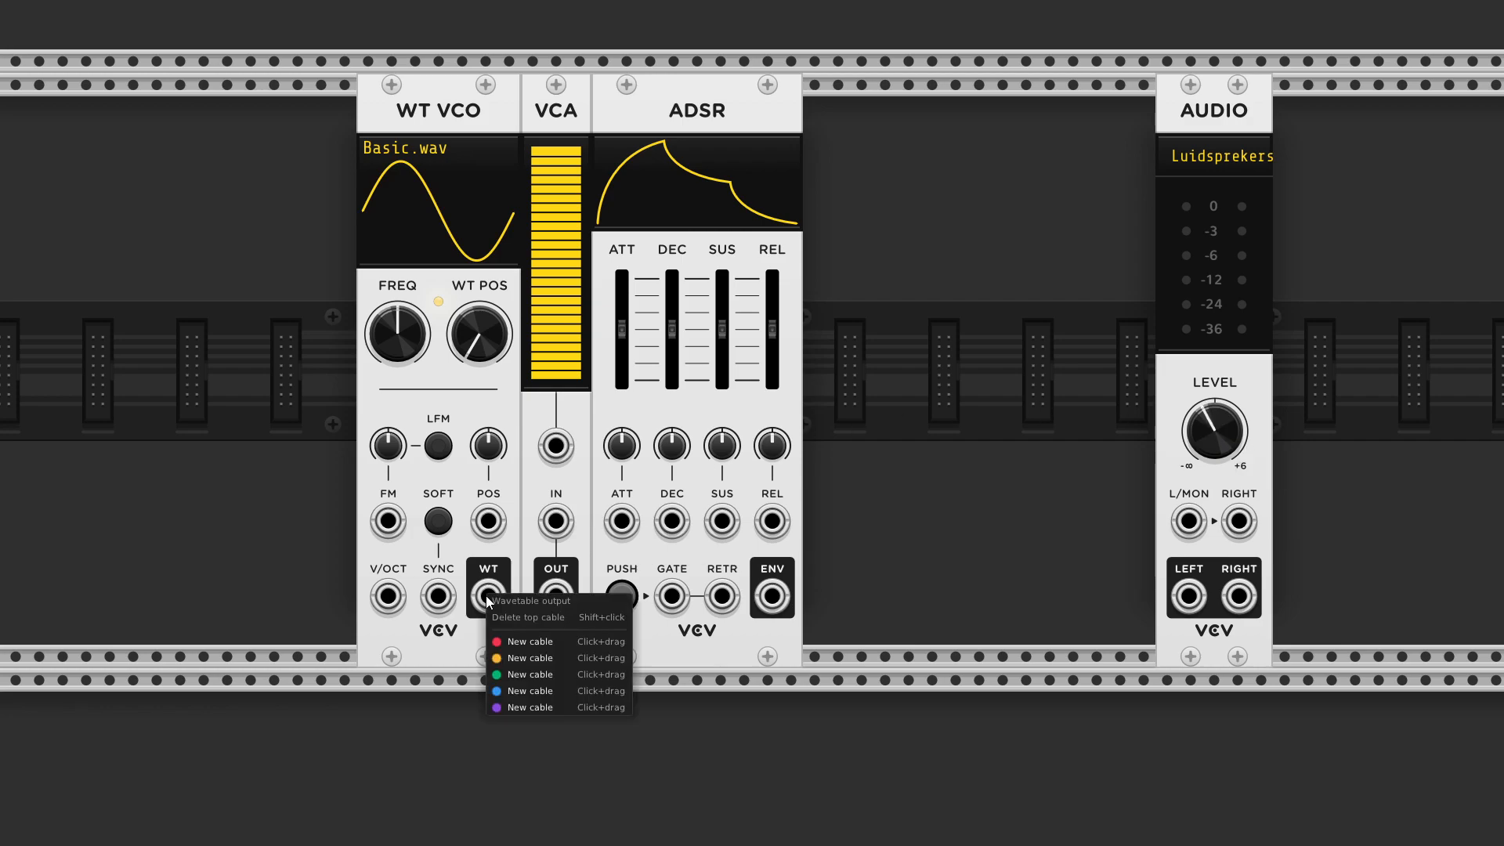
click(621, 665)
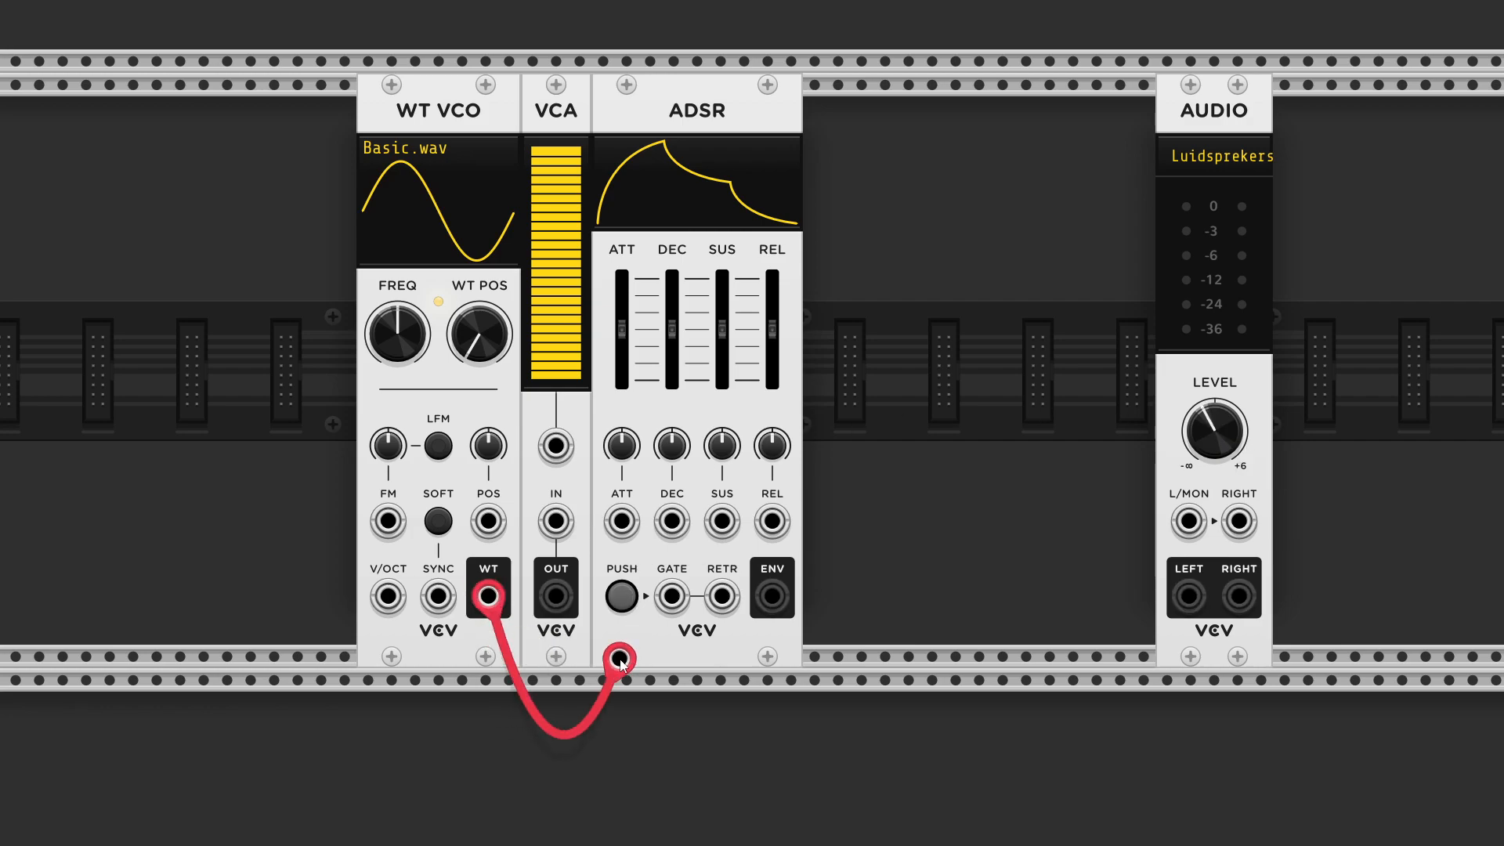
click(1189, 524)
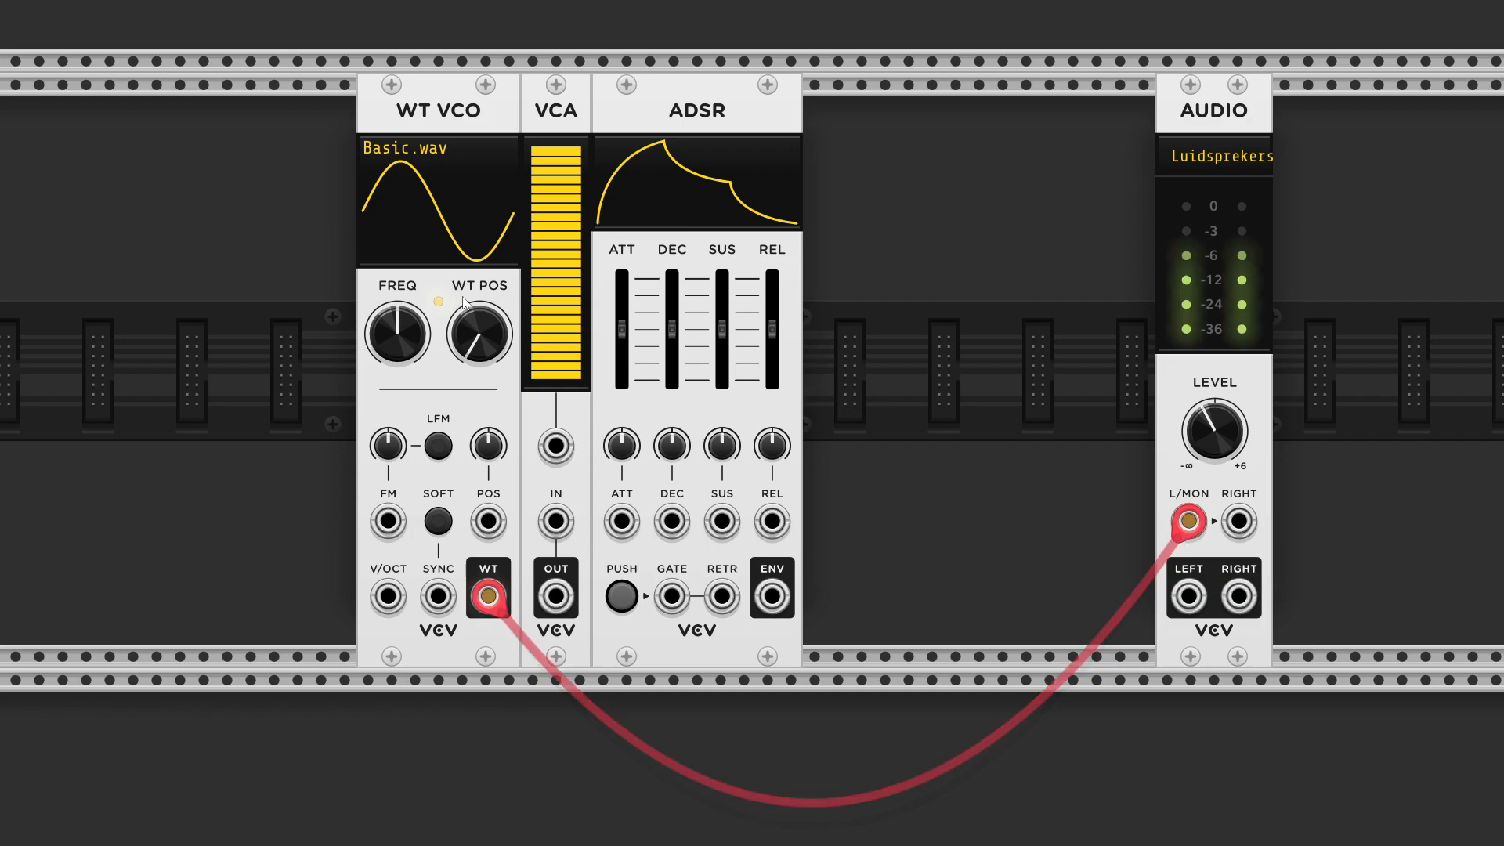
Try out the WT VCO's wavetable position by ear, return it to 0%, and remove the cable to AUDIO.
mouse_move(497, 344)
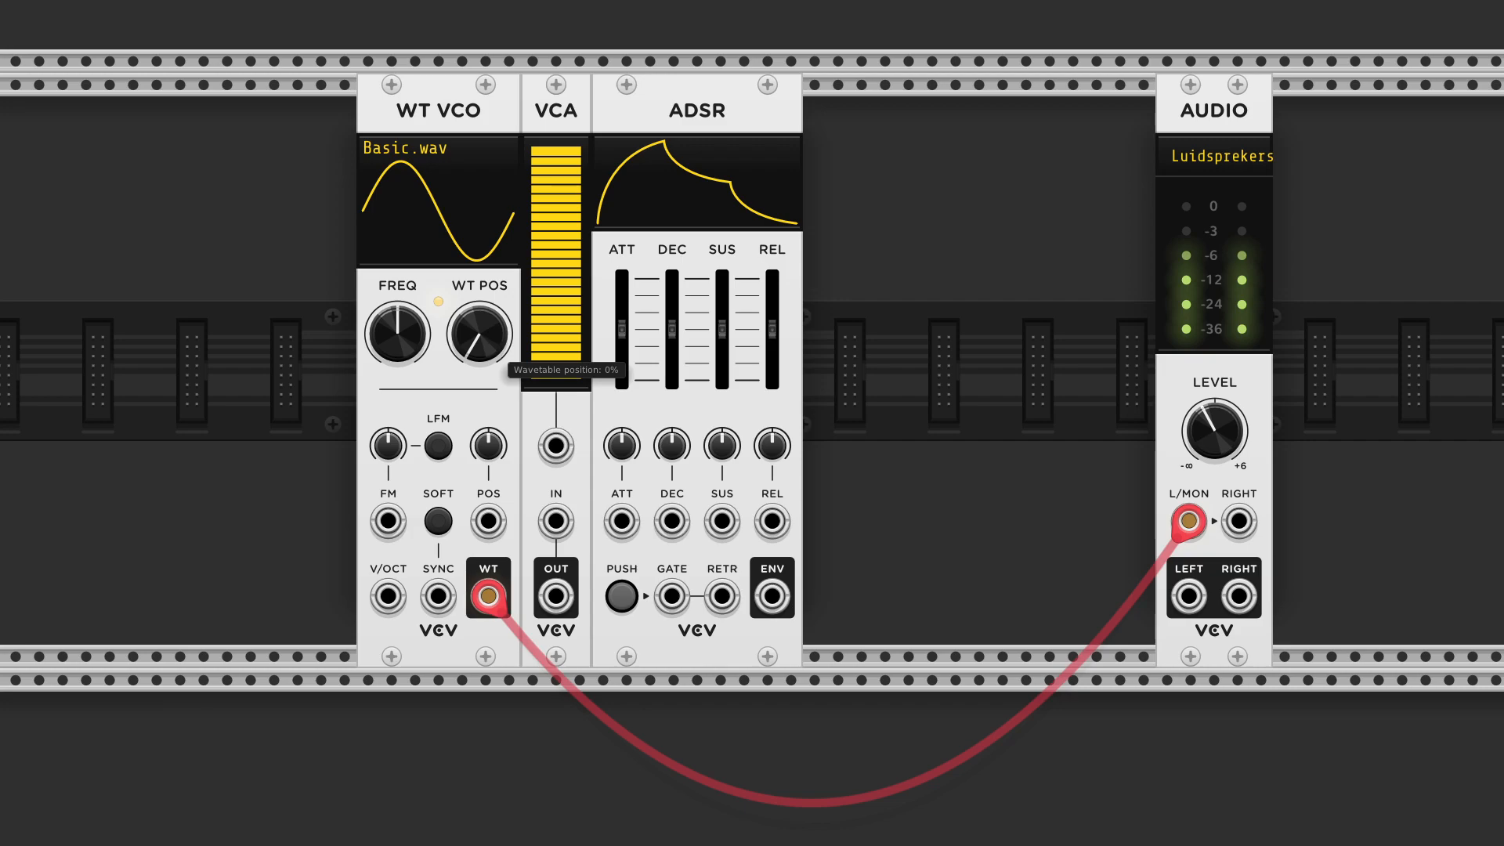
mouse_move(497, 345)
mouse_down()
mouse_move(497, 0)
mouse_move(479, 333)
mouse_up()
drag(1173, 524, 1141, 533)
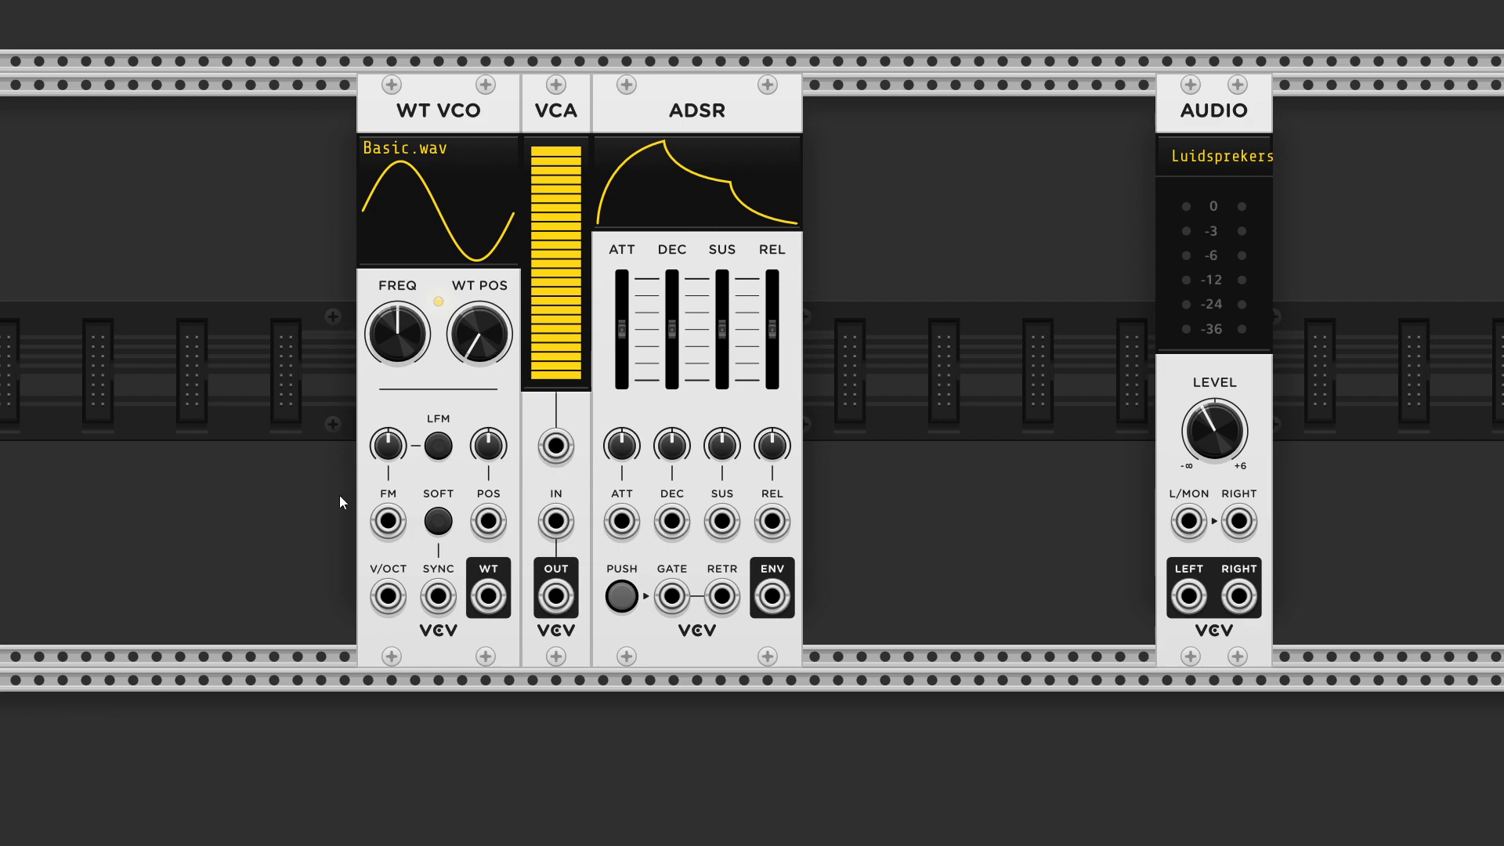
Patch a red cable from the WT VCO's WT output to the VCA's IN jack.
right_click(495, 609)
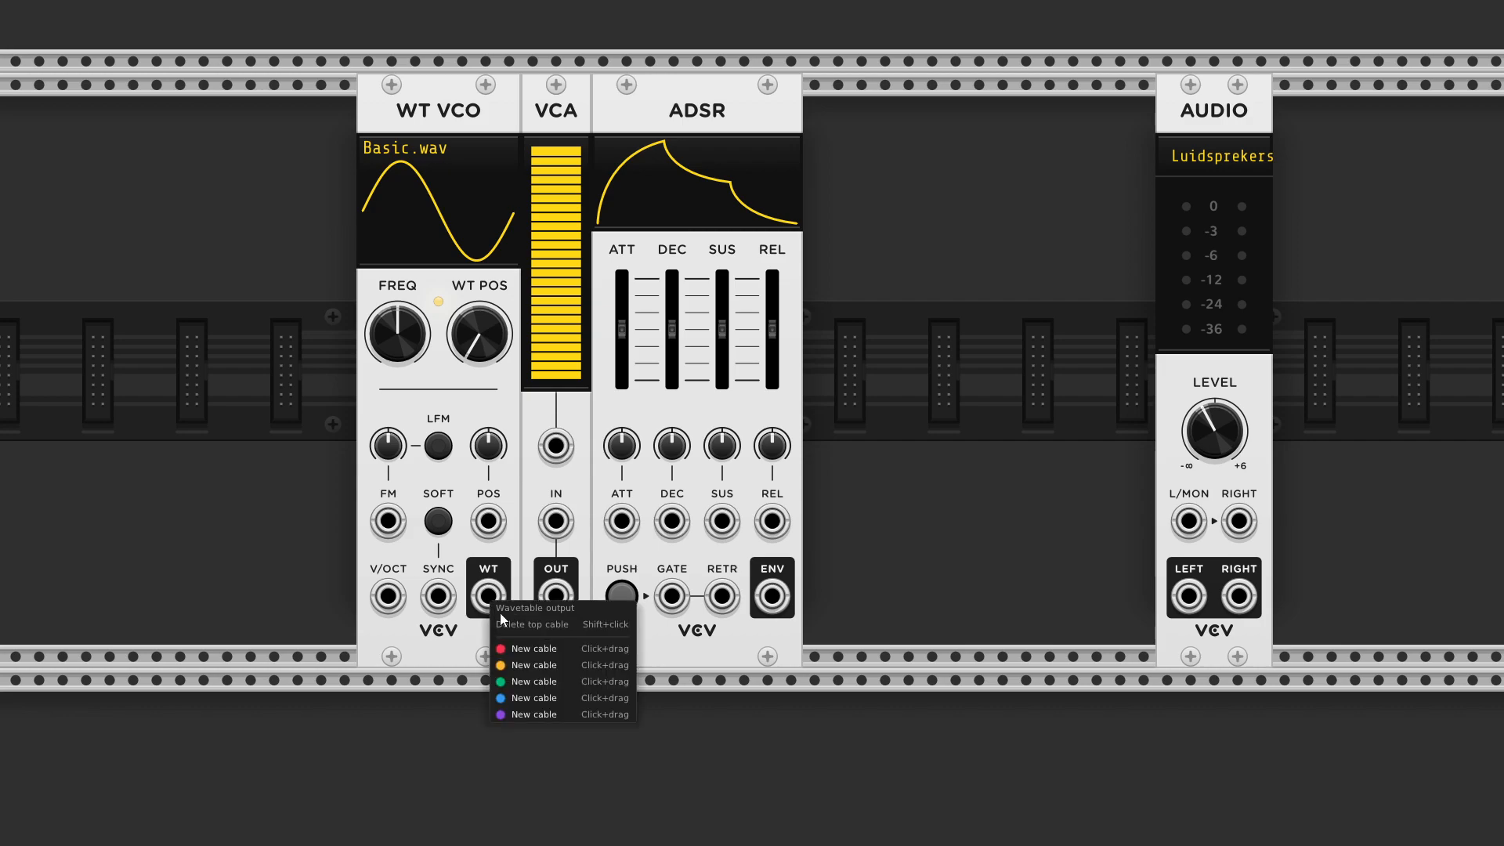
click(518, 650)
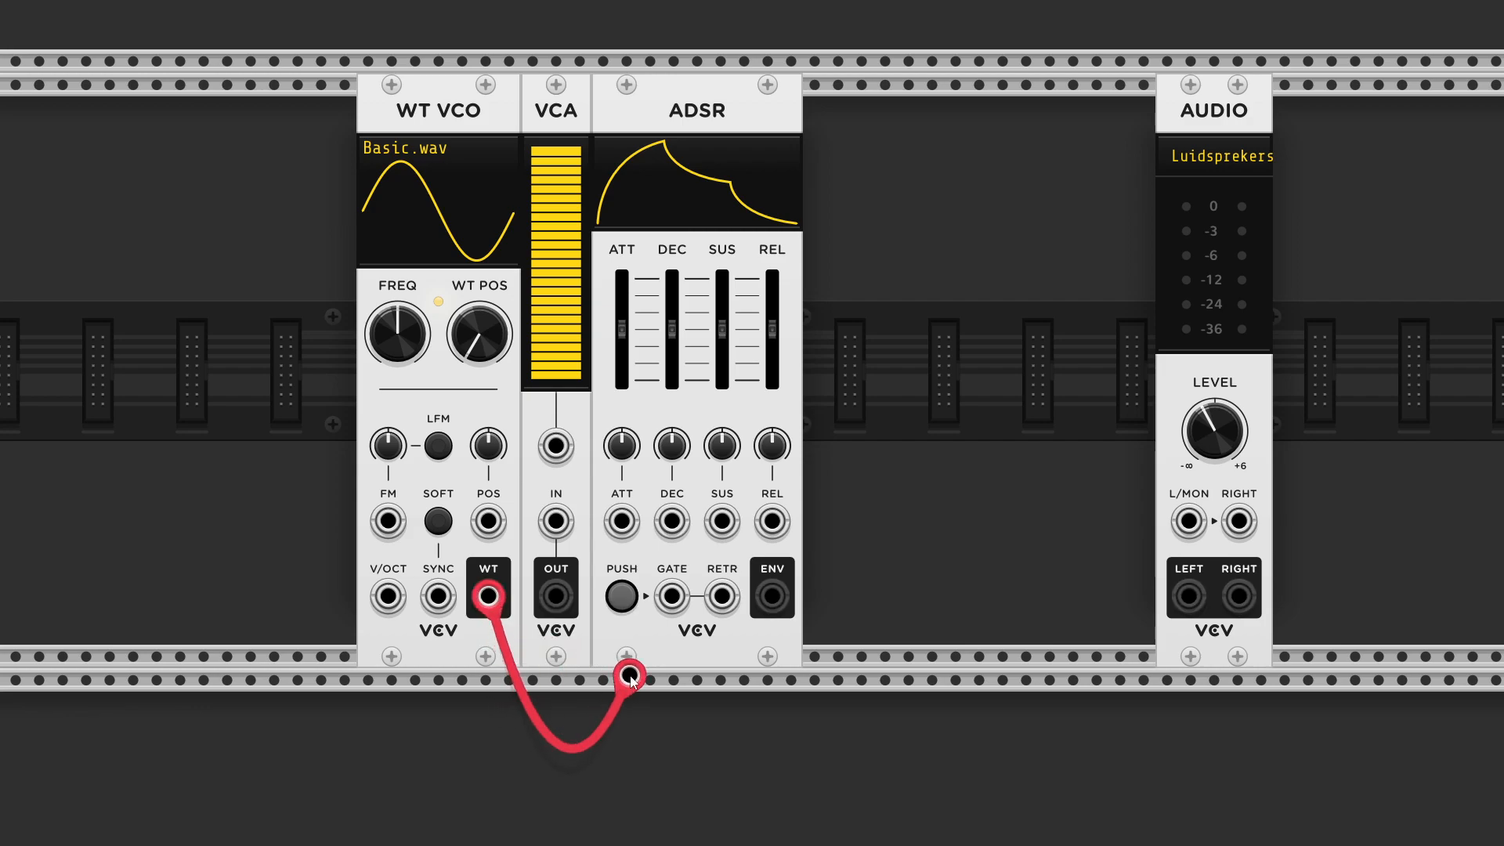
click(558, 517)
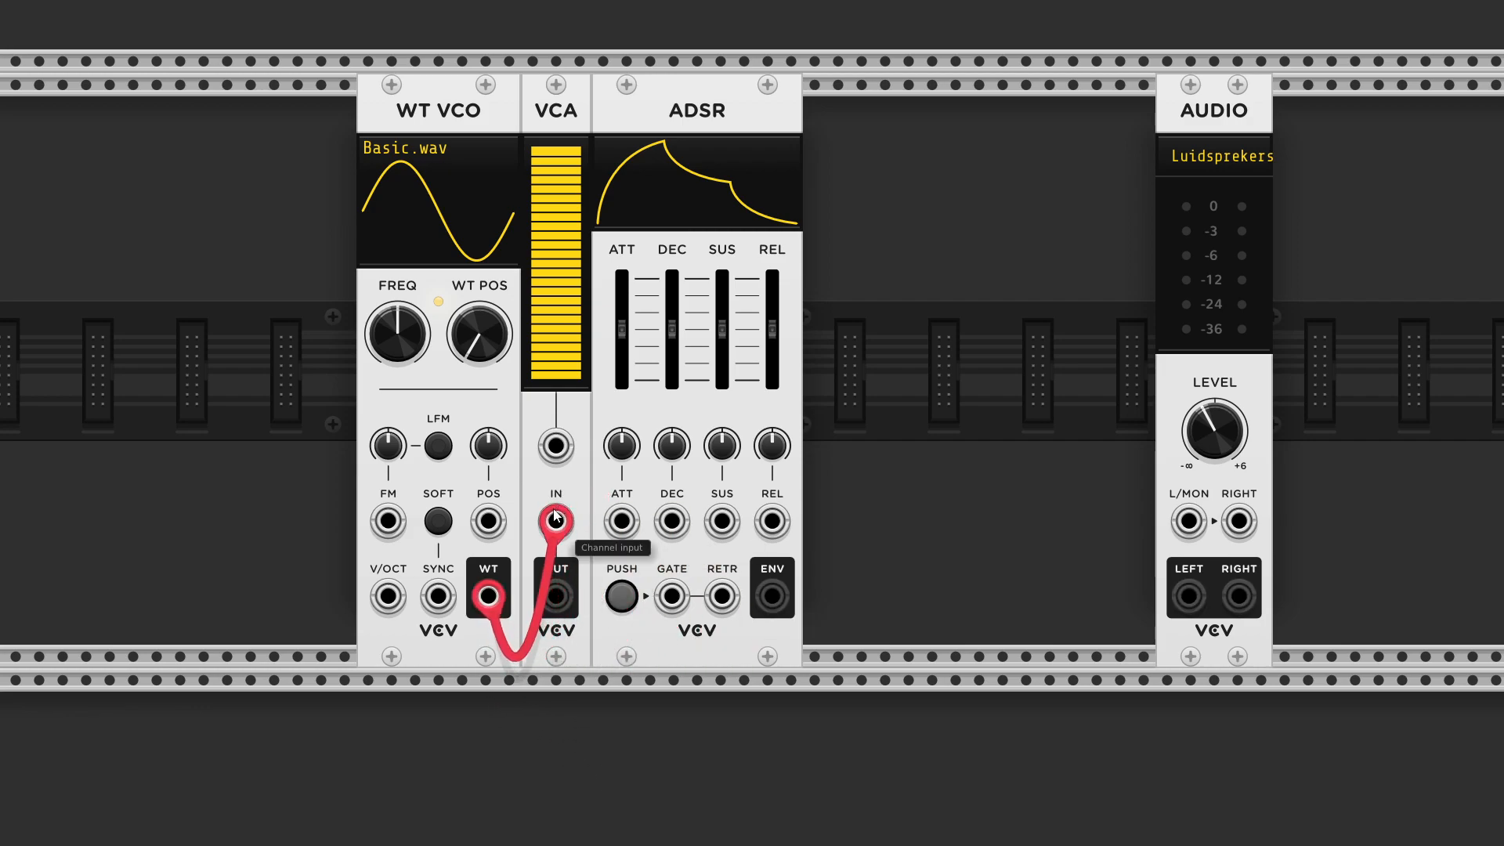
click(555, 518)
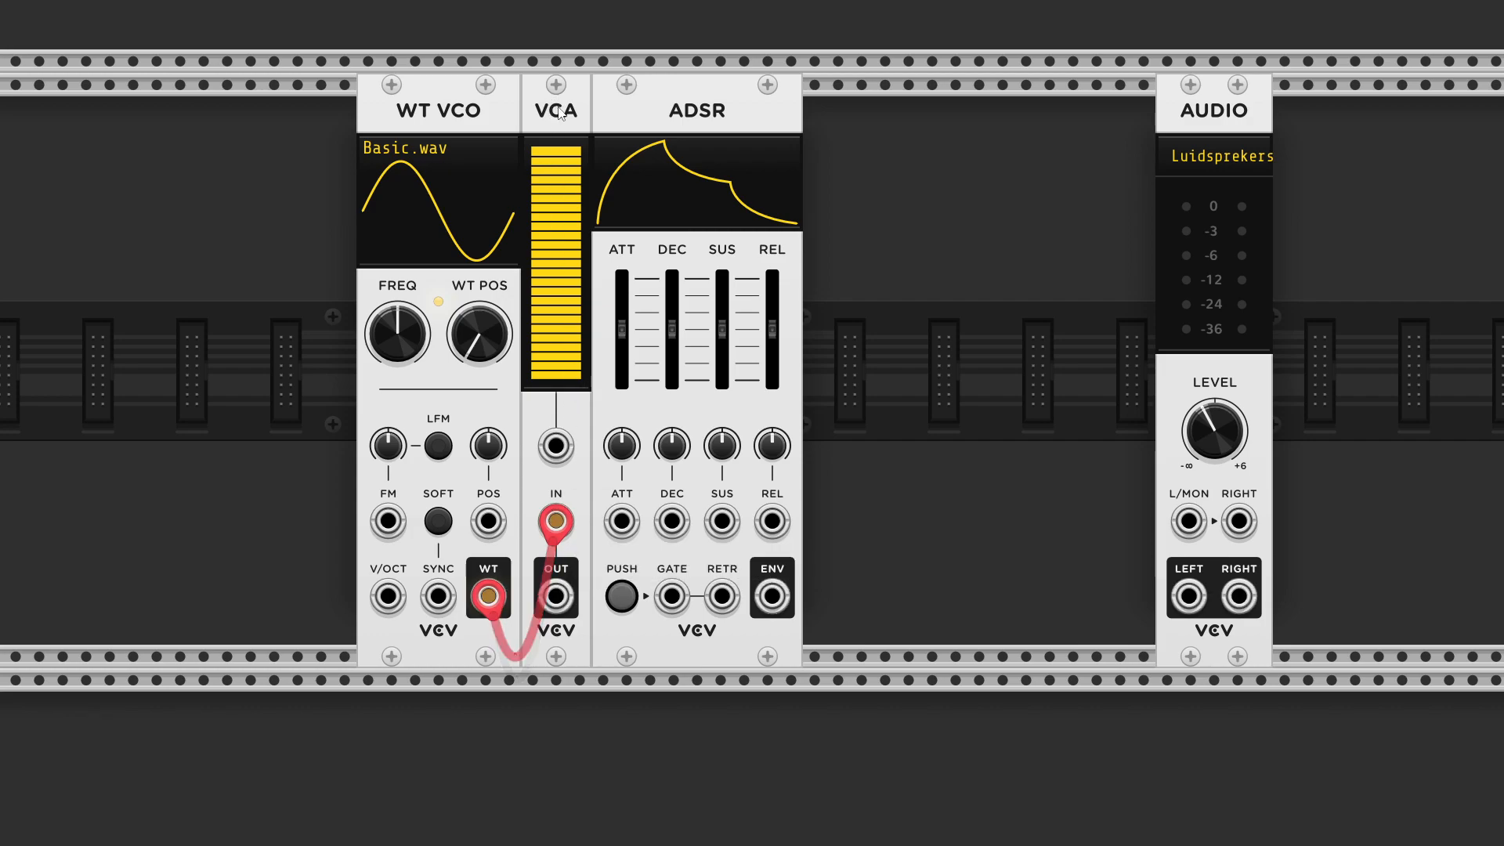
Show the colour choices for the cable between WT VCO and VCA, and dismiss them.
right_click(481, 599)
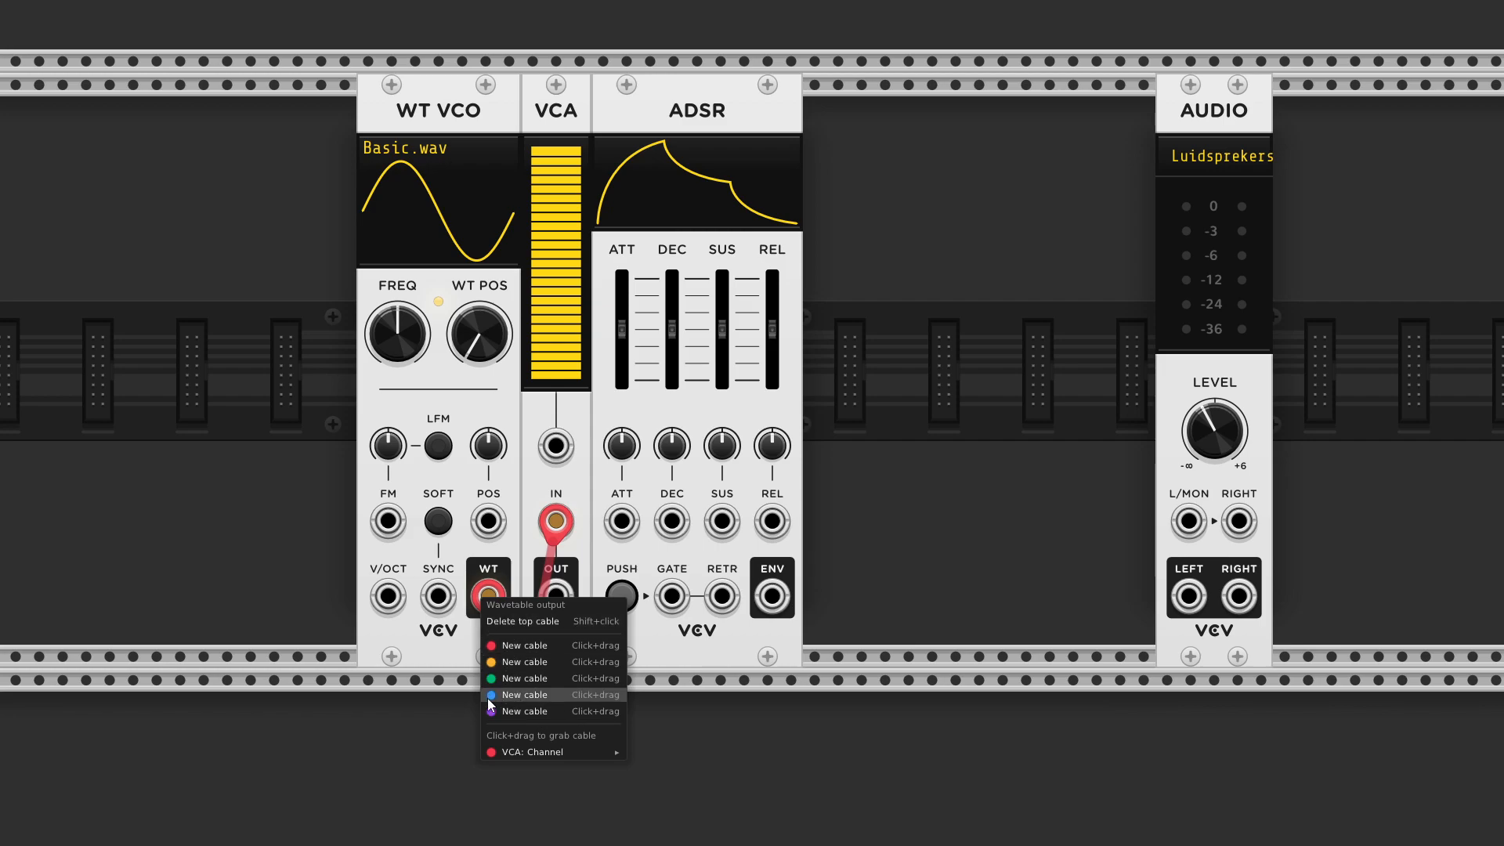
mouse_move(564, 752)
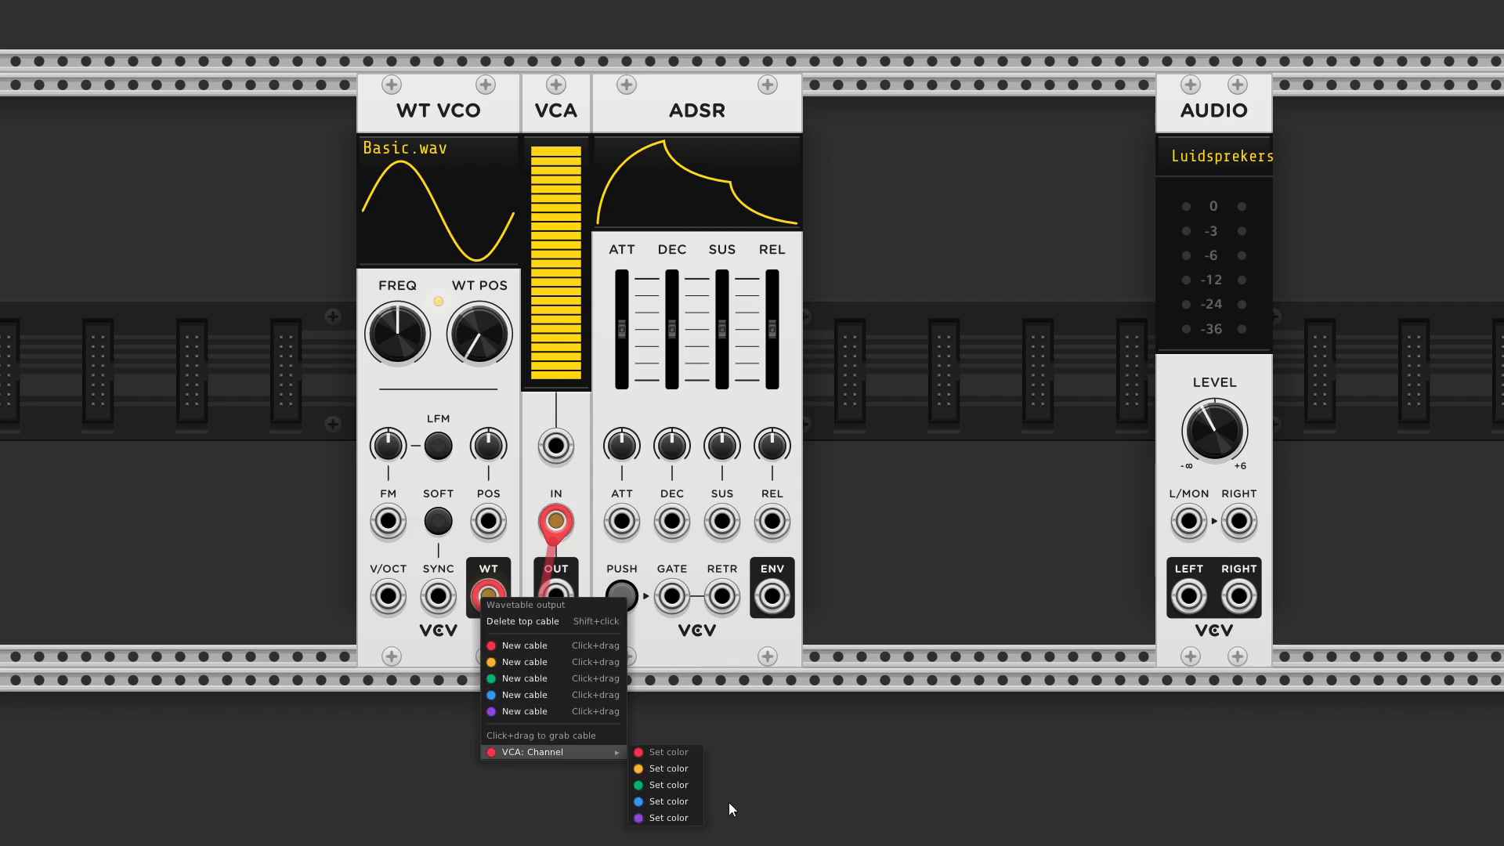
click(855, 750)
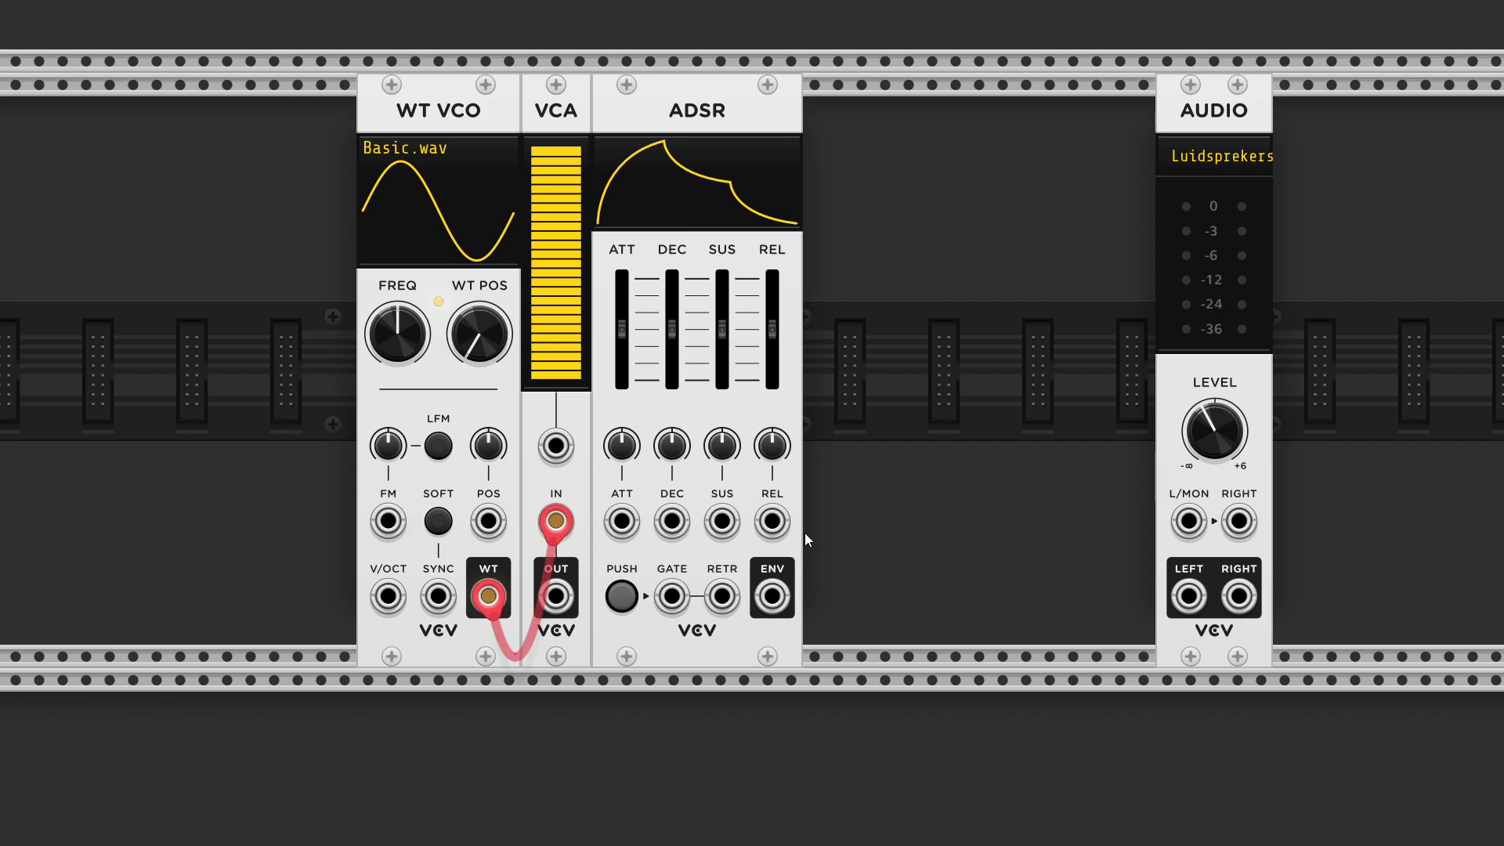
Patch a green cable from ADSR's ENV output to the VCA's level control input, and a red cable from VCA OUT to AUDIO's L/MON.
right_click(774, 590)
drag(797, 665, 555, 443)
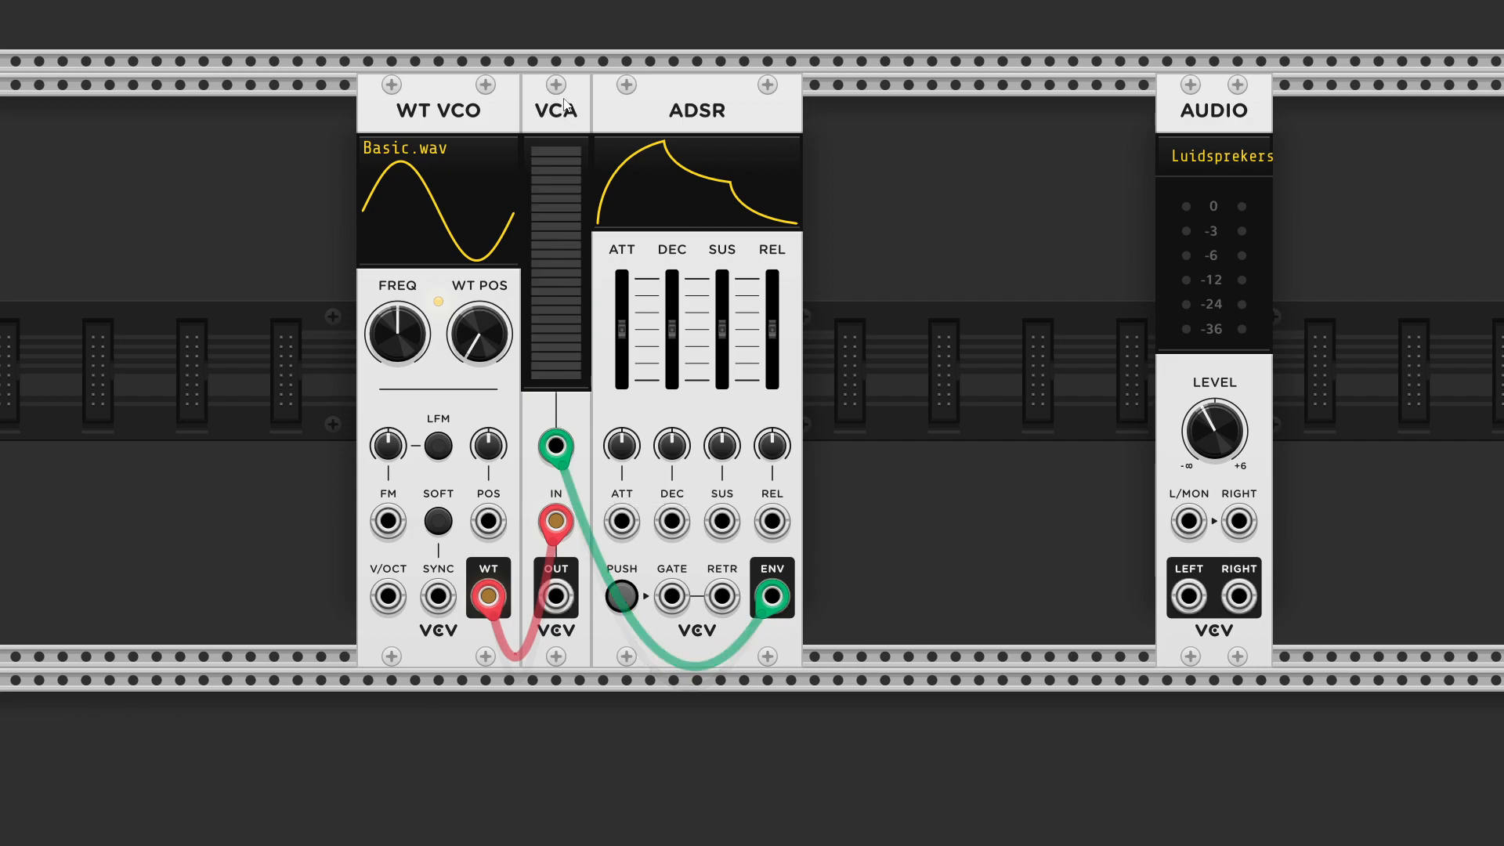
right_click(555, 595)
drag(584, 642, 1188, 521)
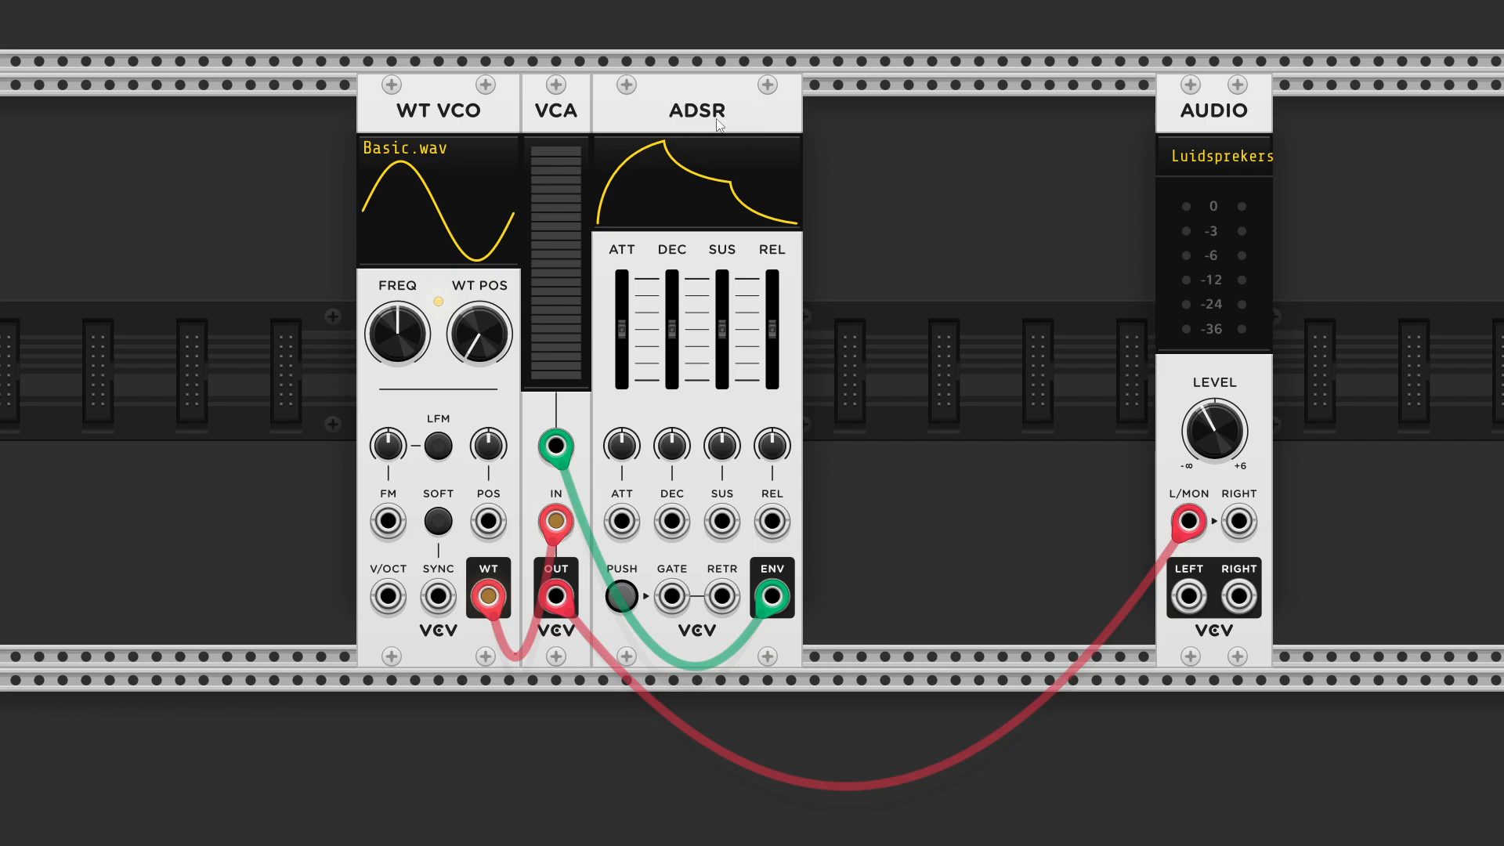
Trigger the ADSR envelope manually several times to hear the tone through the VCA.
click(628, 591)
click(628, 591)
click(628, 590)
click(629, 594)
click(628, 594)
Lower the ADSR's attack to 1 ms, and trigger the envelope repeatedly to hear the fast onset.
mouse_move(622, 329)
mouse_down()
mouse_move(622, 376)
mouse_move(622, 333)
mouse_up()
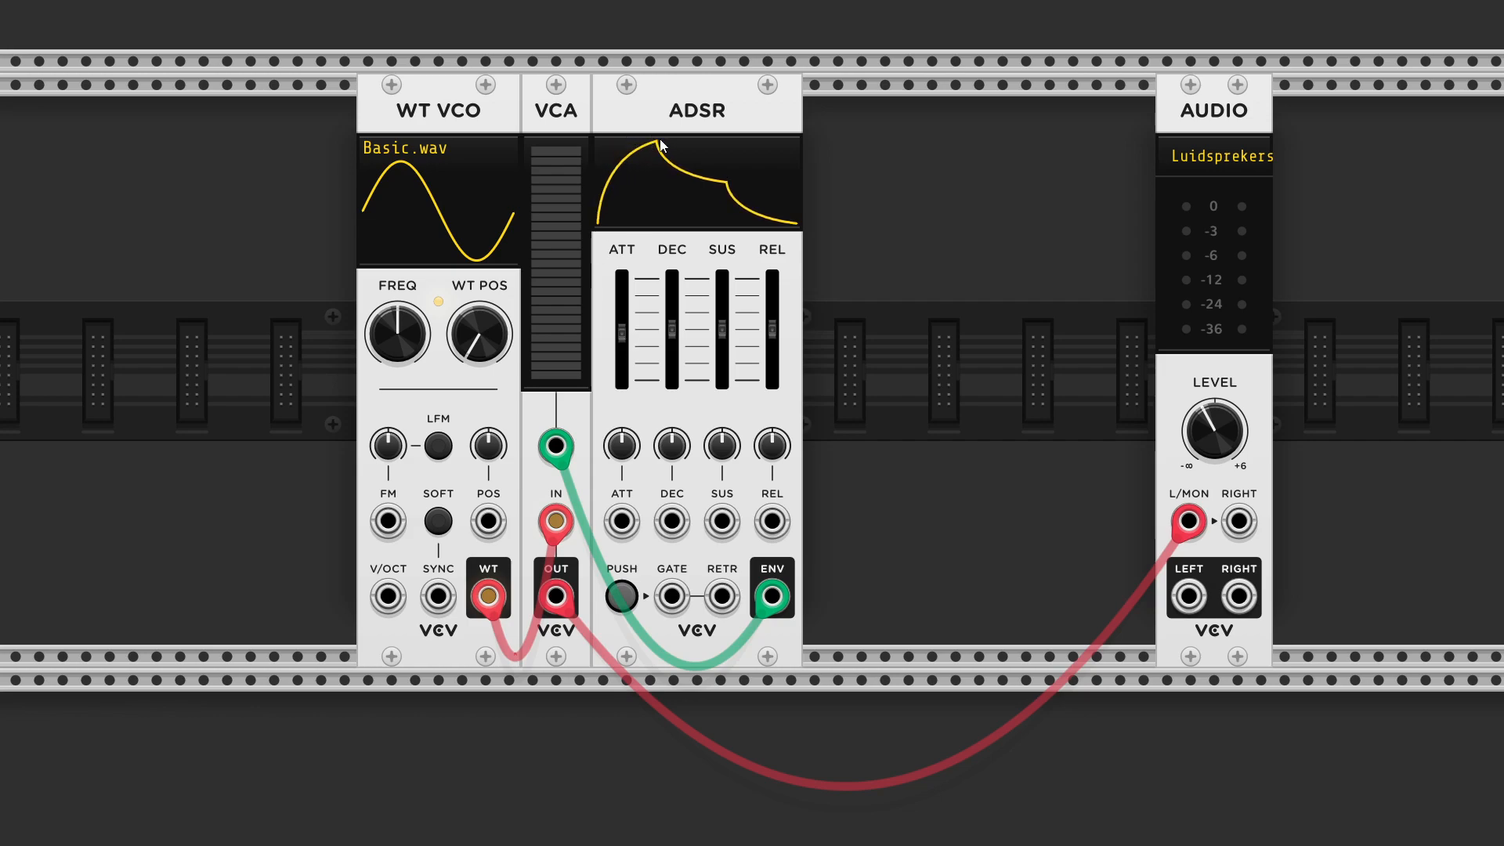
drag(622, 334, 622, 379)
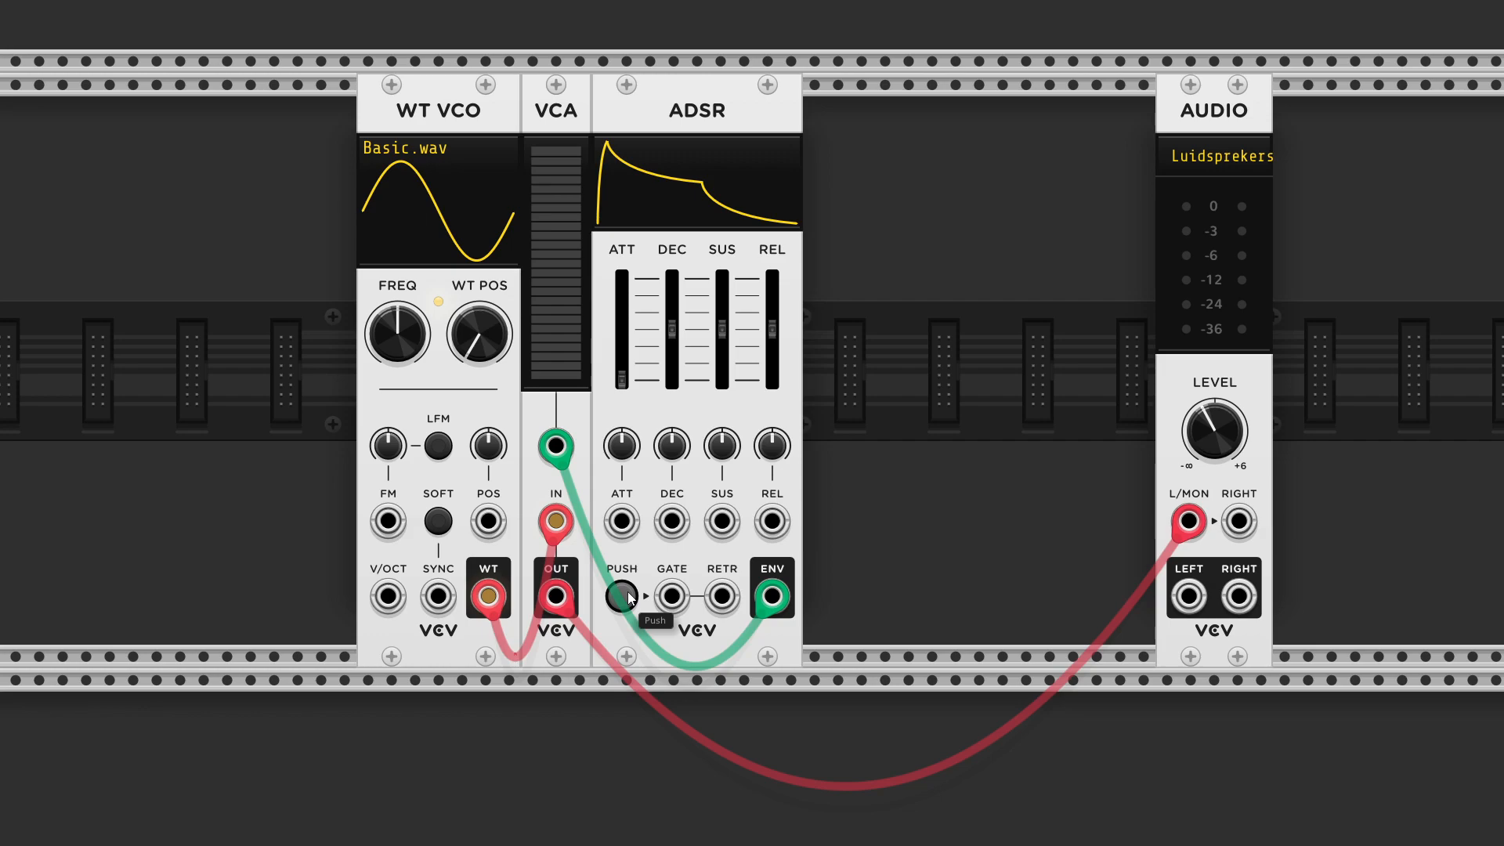
click(625, 597)
click(625, 597)
click(625, 598)
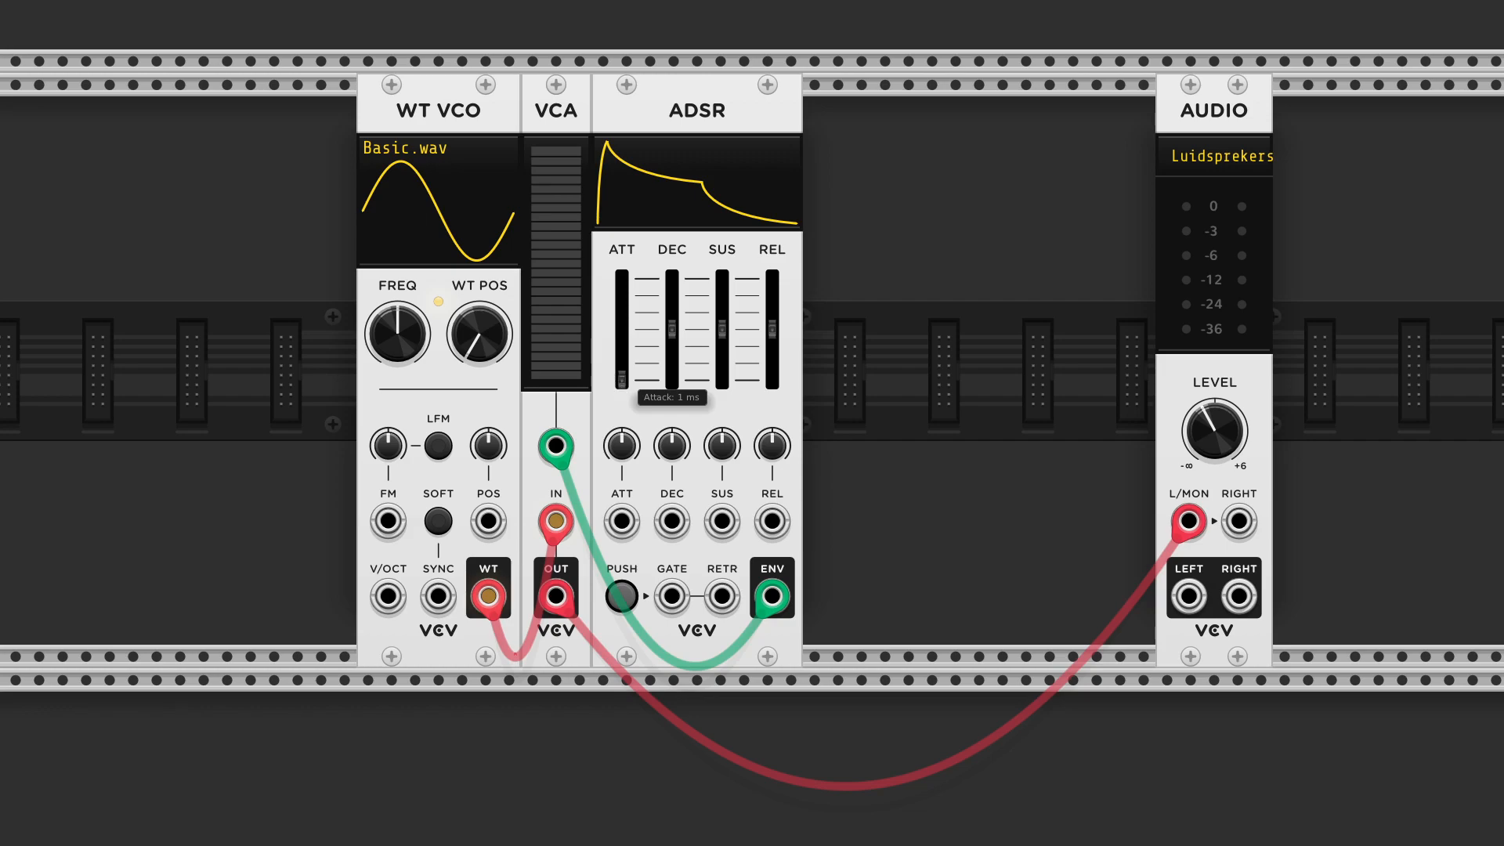
click(625, 597)
click(626, 597)
click(626, 597)
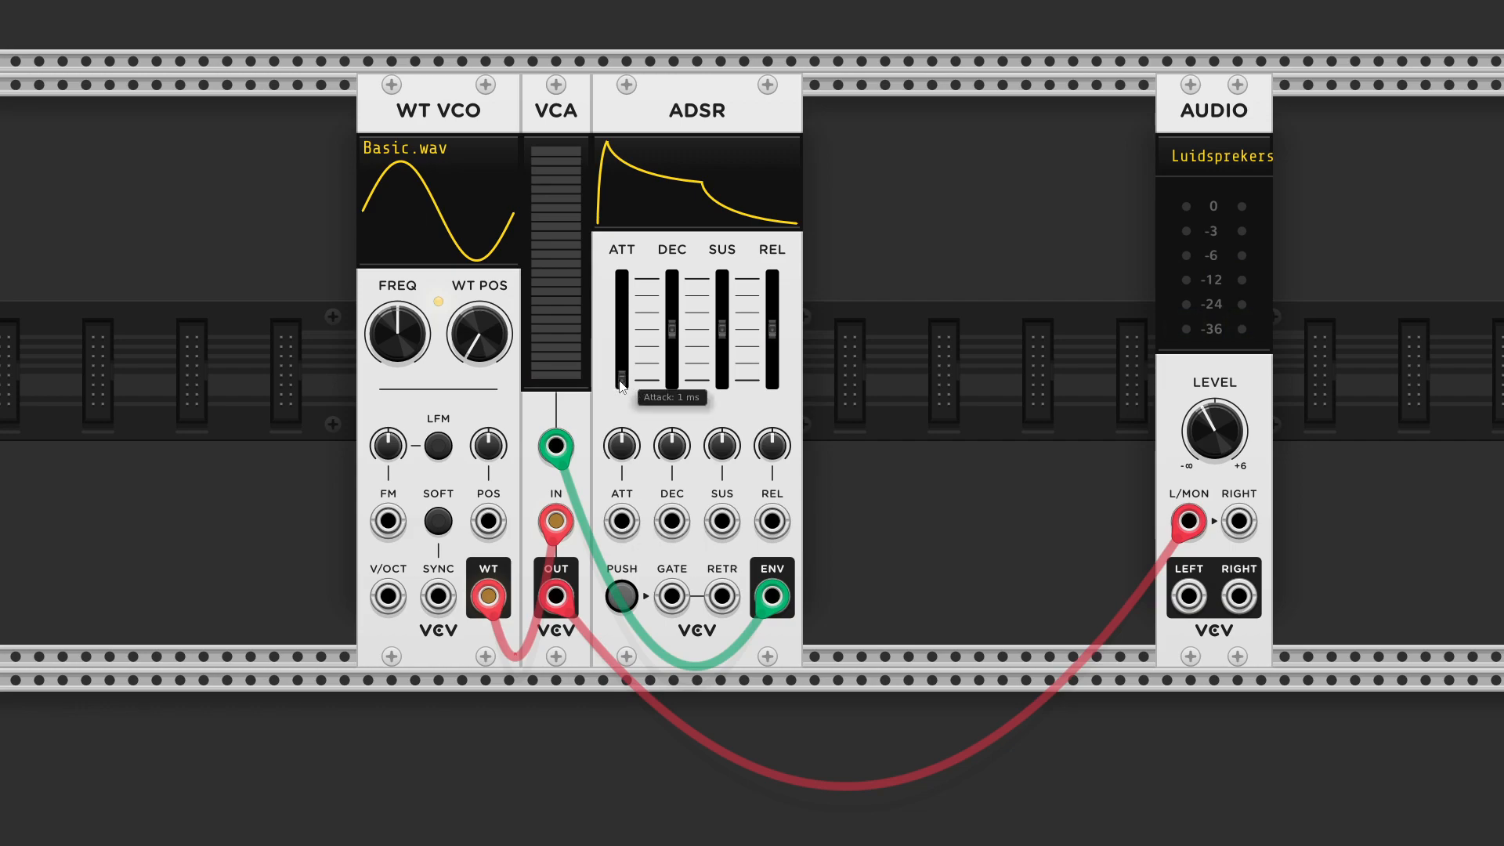
Raise the ADSR's attack to 10000 ms and trigger the envelope, and test it again with the attack back at 1 ms.
drag(622, 379, 622, 278)
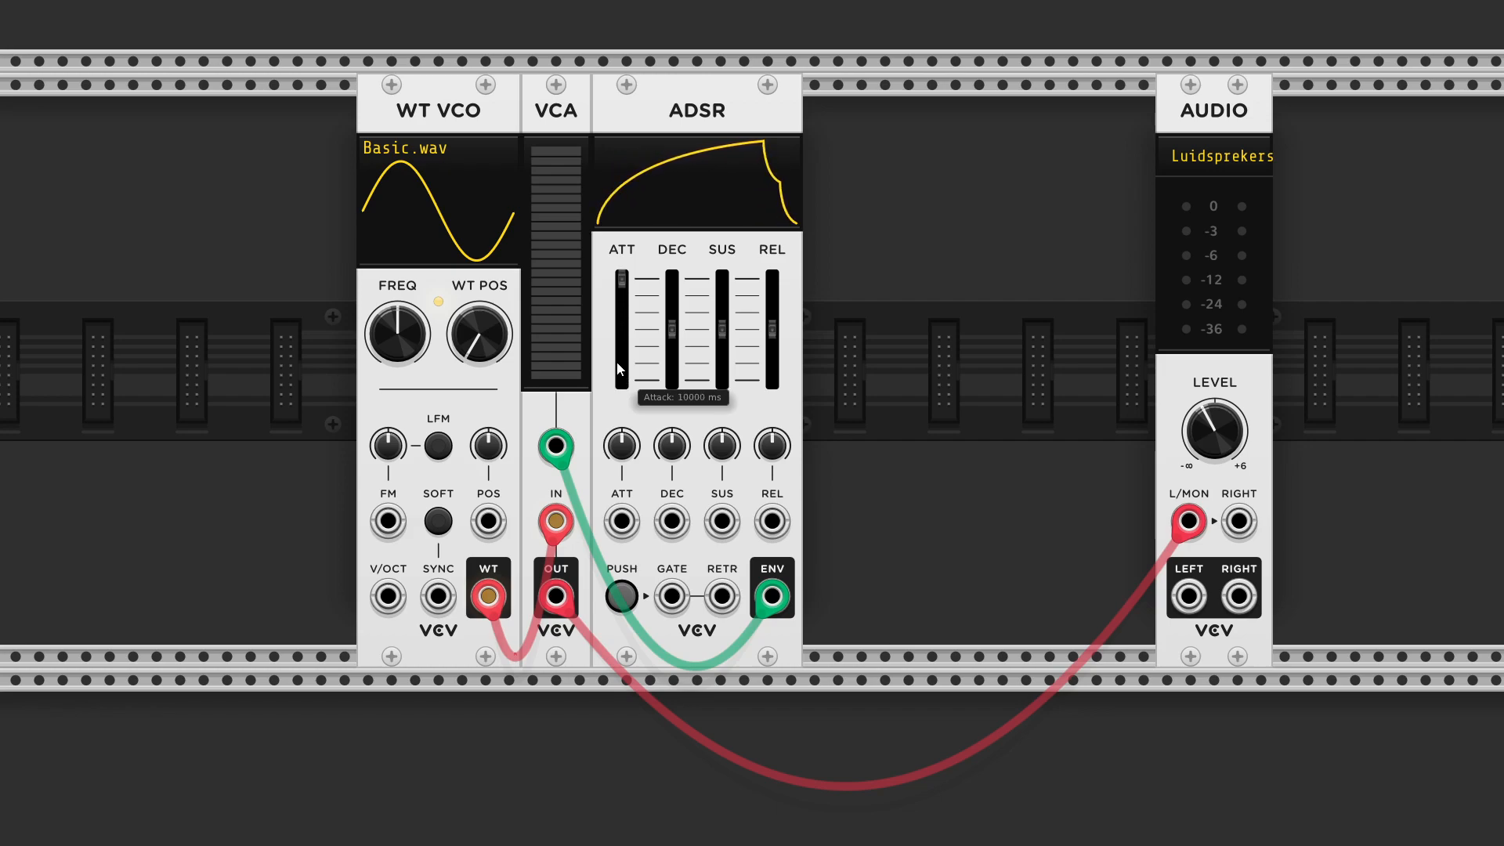
click(627, 594)
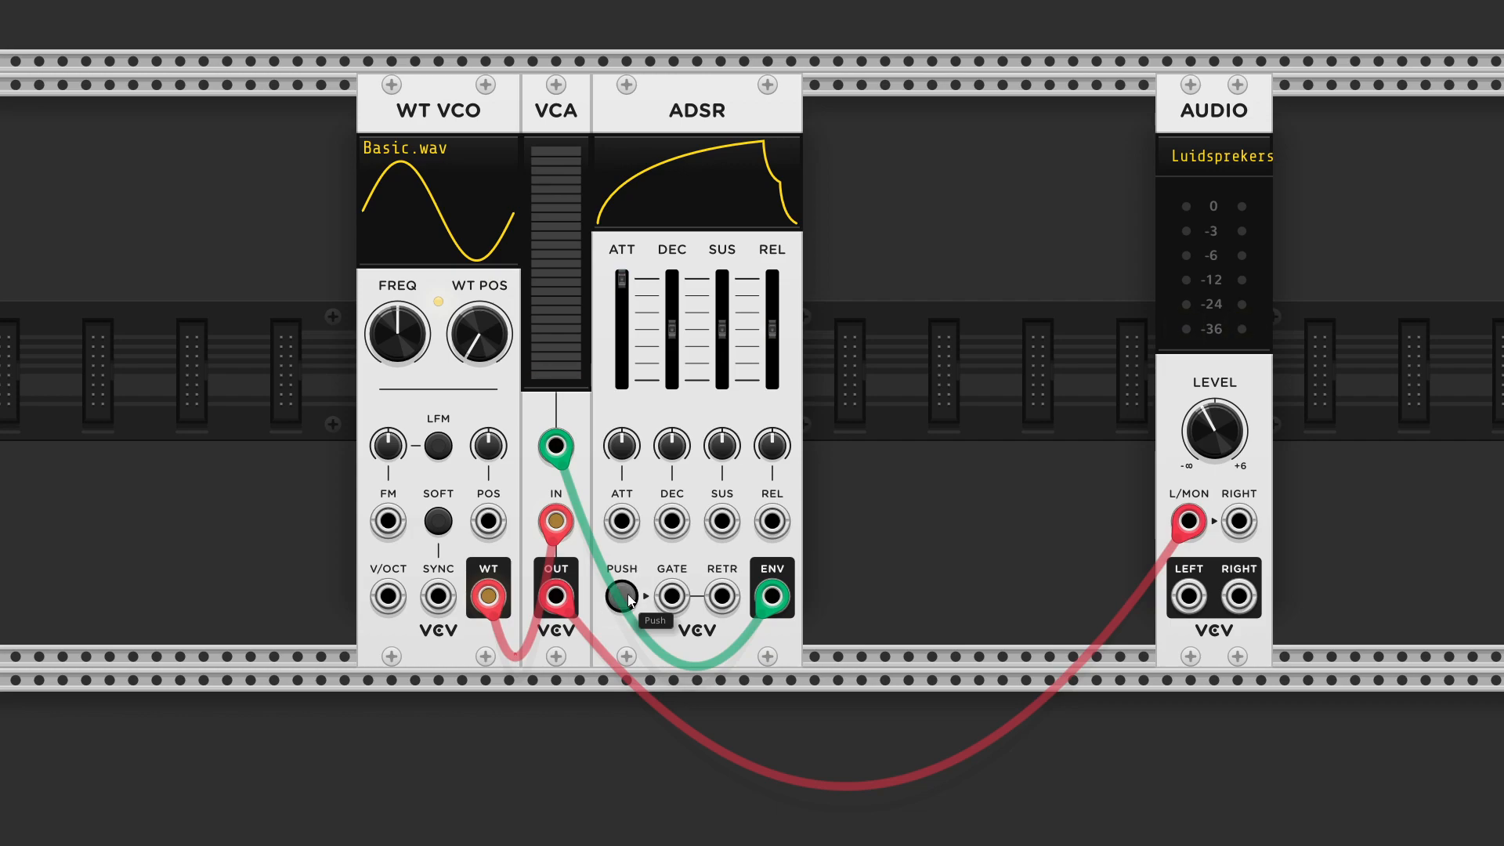
drag(622, 279, 622, 379)
click(623, 597)
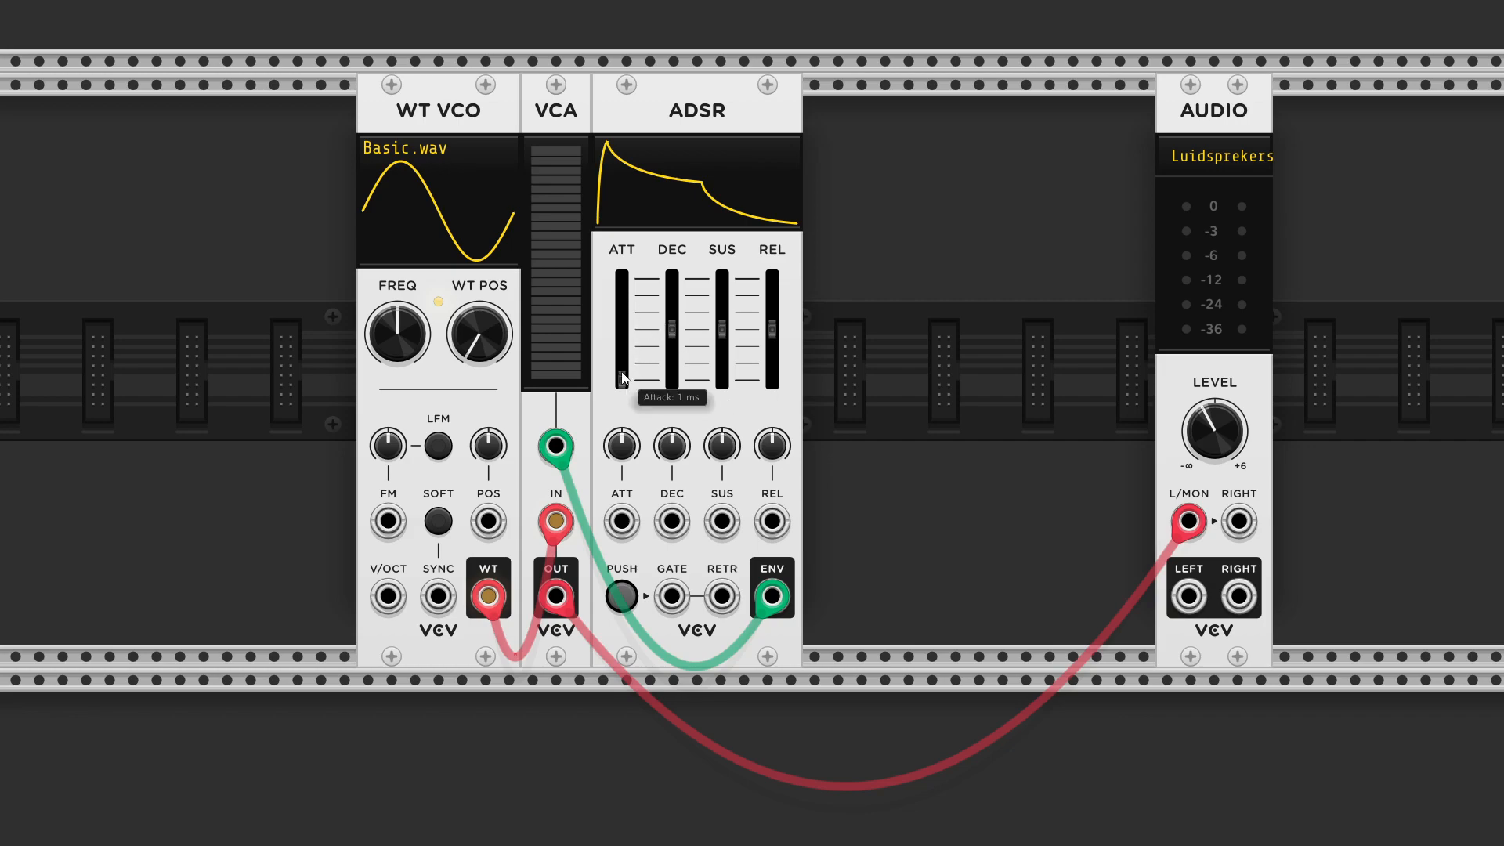
Set the ADSR's release to about 1.8 ms and its decay to about 2.1 ms, keeping the attack at its minimum.
drag(622, 384, 680, 362)
drag(772, 329, 773, 374)
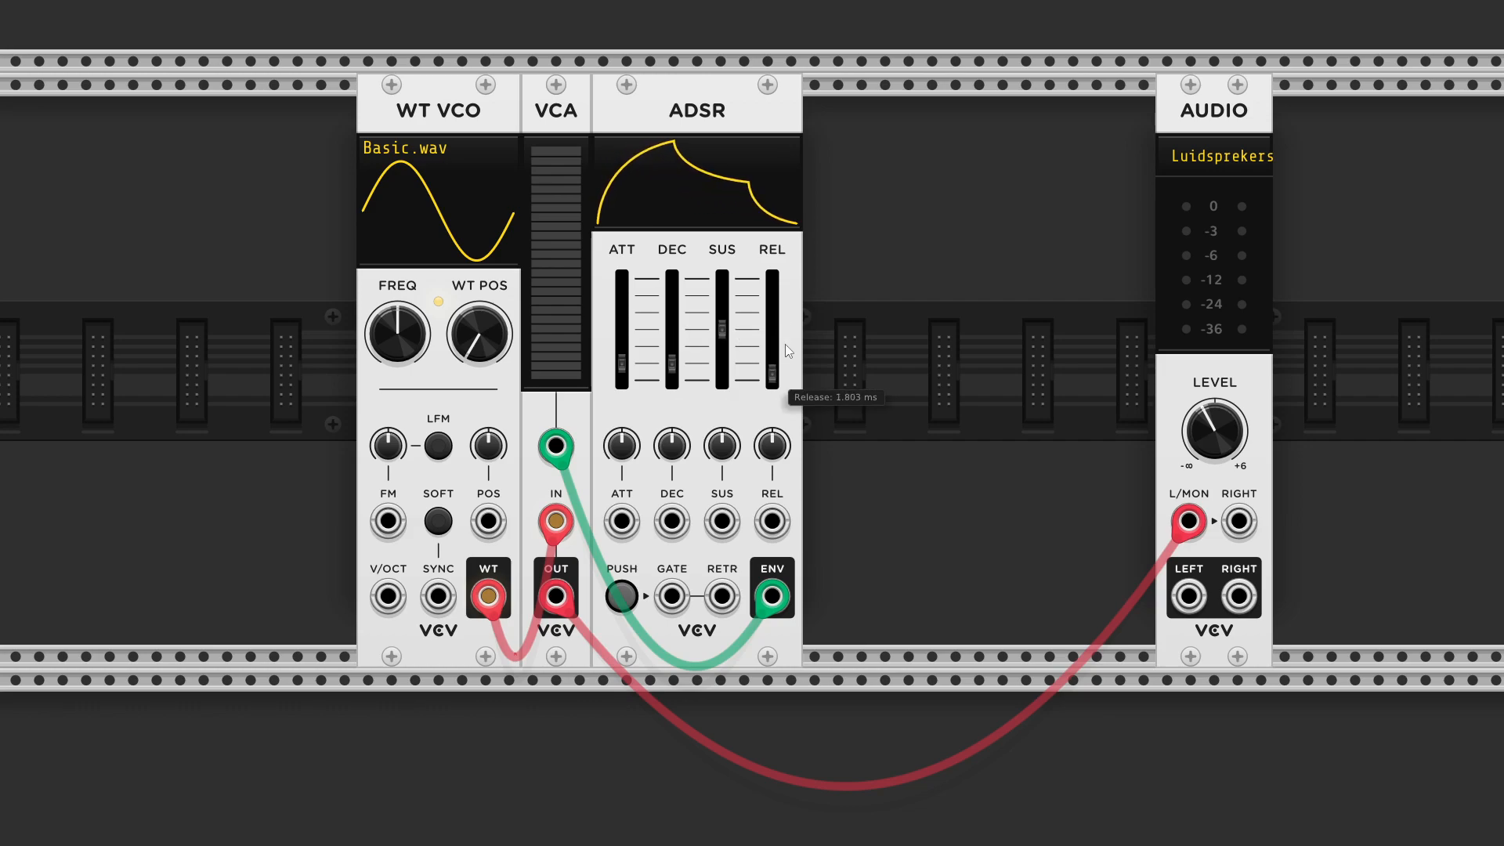
drag(623, 333, 673, 378)
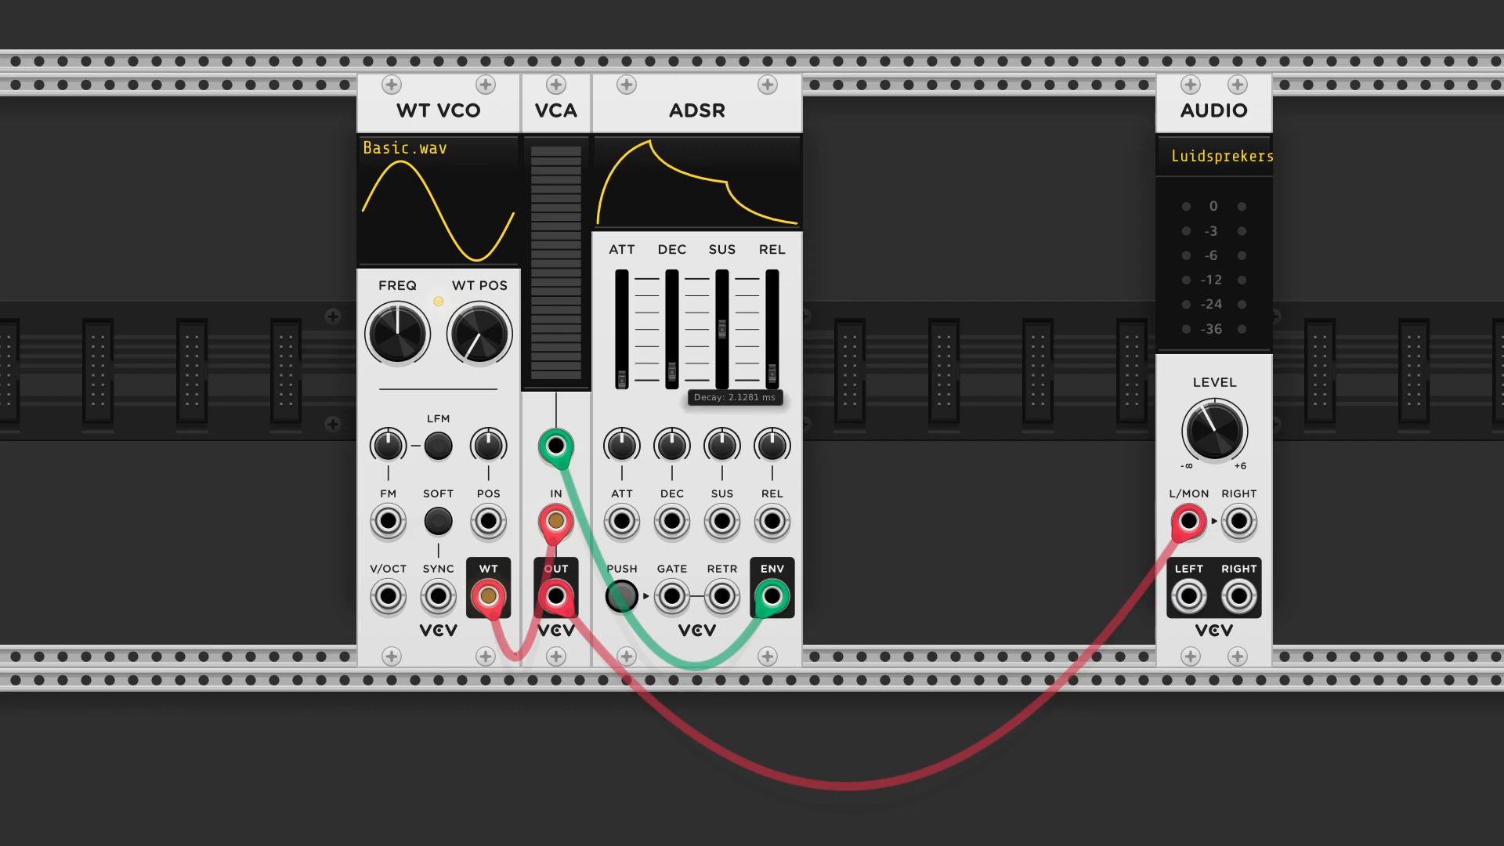
Set the ADSR's release to about 2.5 ms, fine-tune its decay, and lower its sustain level.
drag(774, 376, 774, 371)
drag(673, 375, 673, 378)
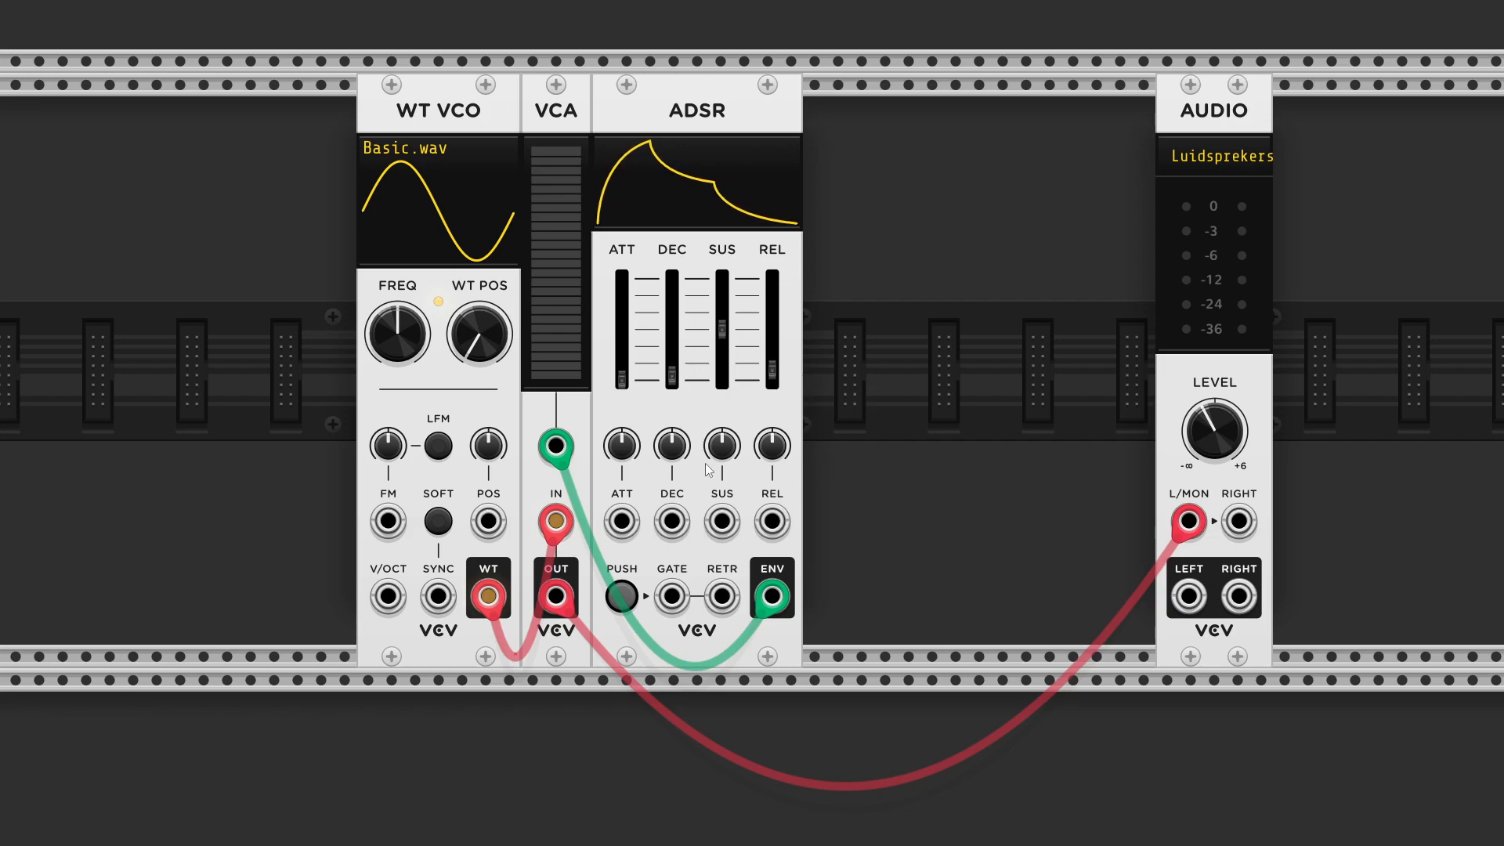
mouse_move(723, 330)
mouse_down()
mouse_move(722, 360)
mouse_move(723, 345)
mouse_up()
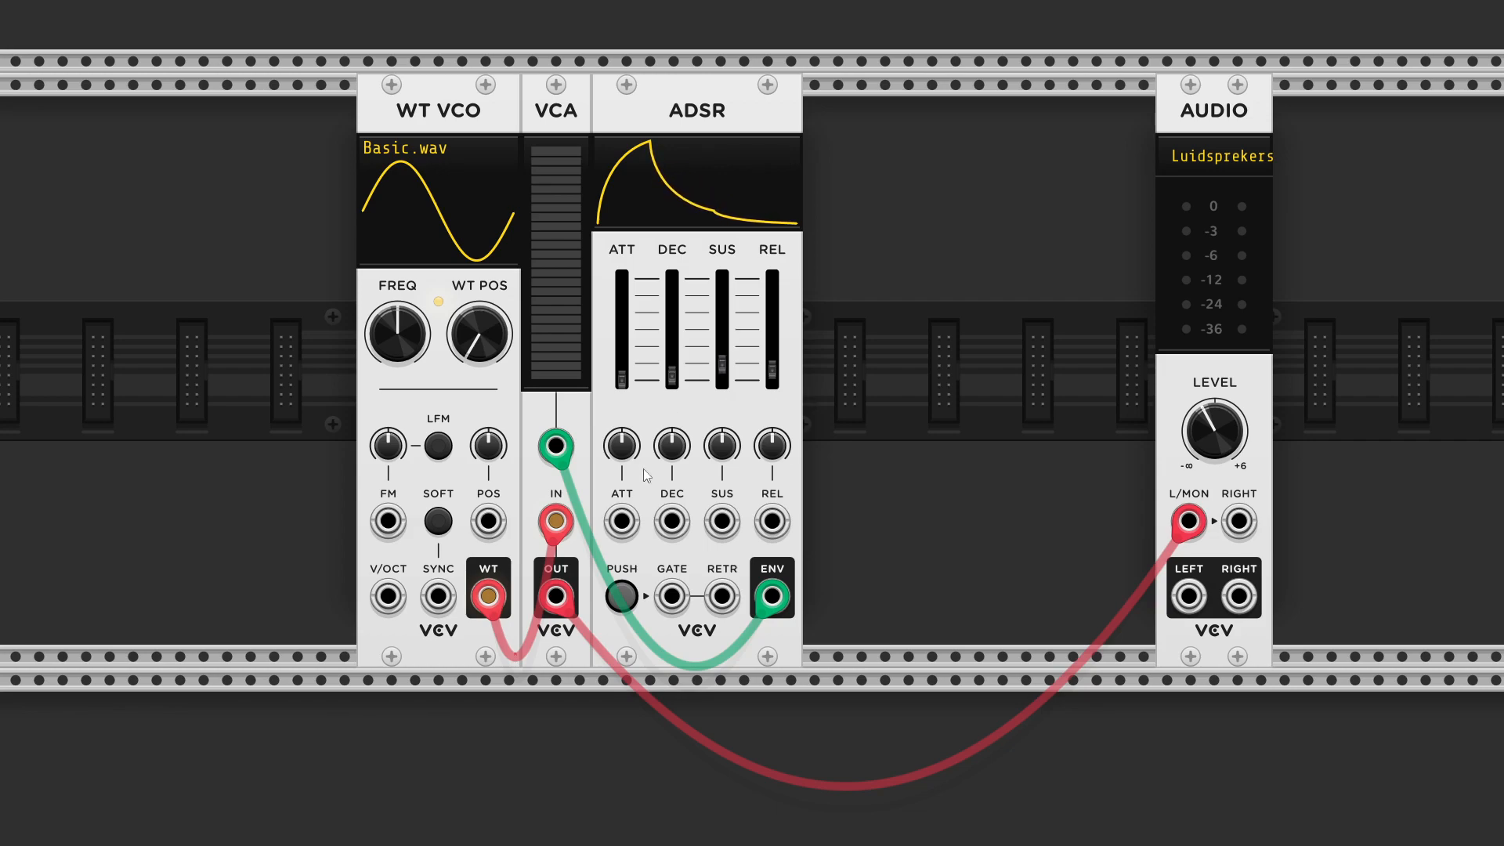
Trigger the ADSR envelope manually several times to hear the short decay with the low sustain level.
click(623, 597)
click(629, 597)
click(629, 597)
click(629, 597)
click(629, 597)
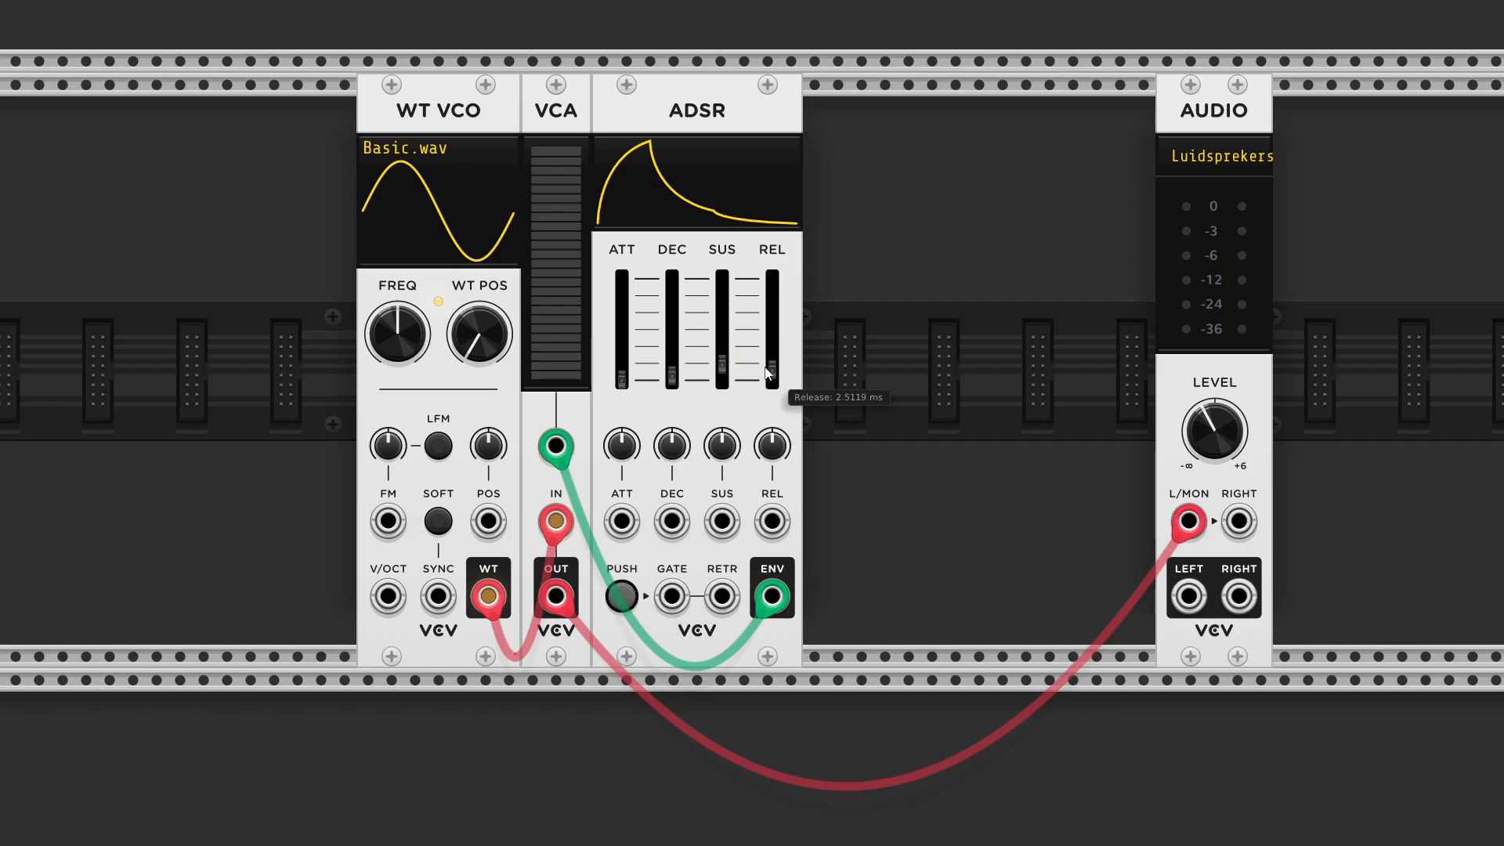
click(633, 597)
click(633, 597)
click(633, 597)
click(633, 597)
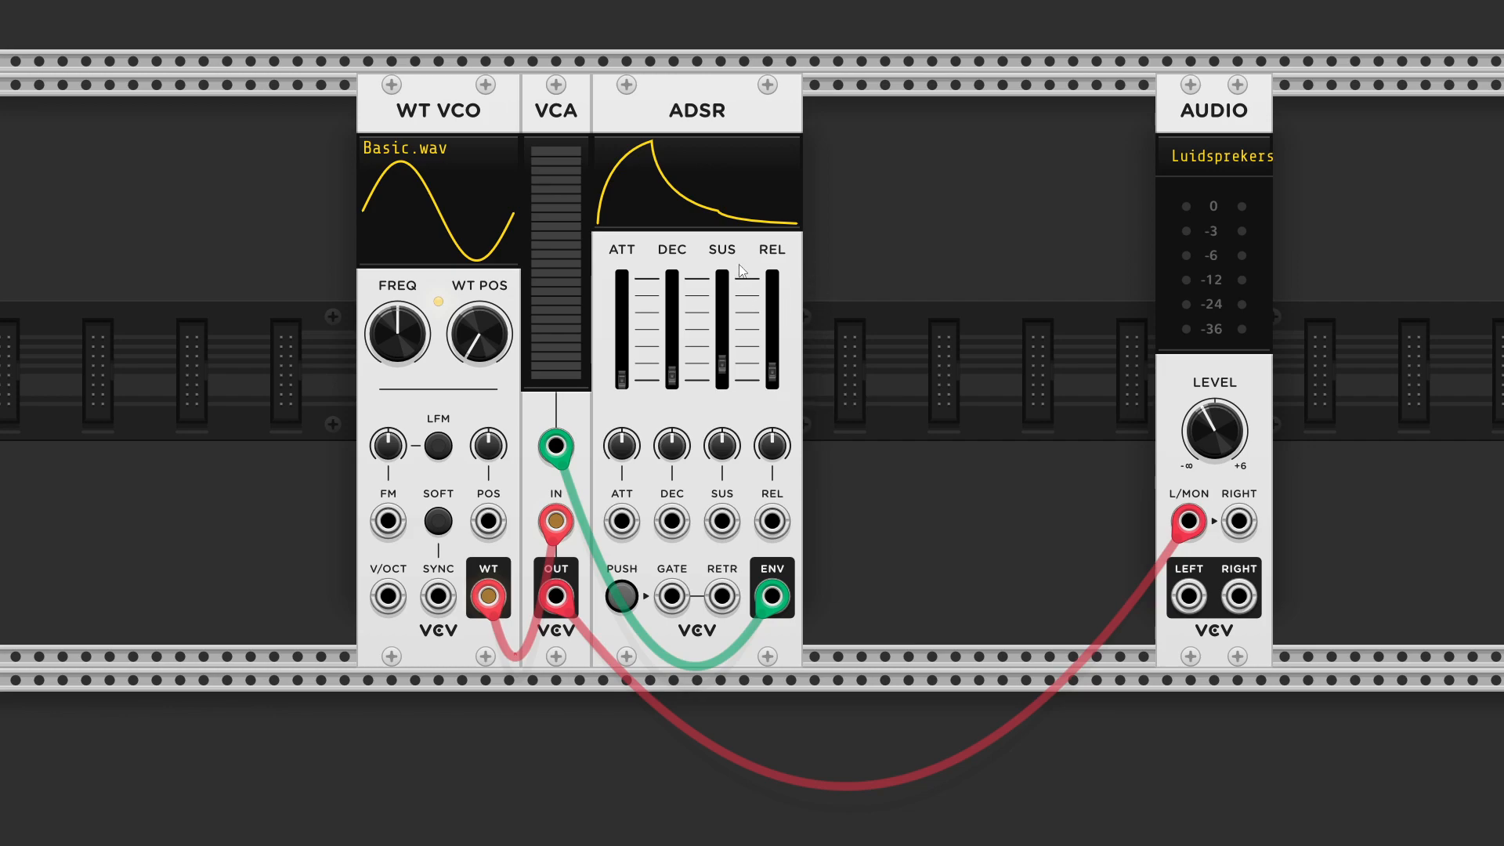
Raise the ADSR's sustain and lengthen its release, triggering the envelope manually to hear each change.
drag(722, 363, 722, 307)
click(633, 596)
click(625, 596)
click(630, 596)
drag(773, 370, 773, 343)
click(623, 596)
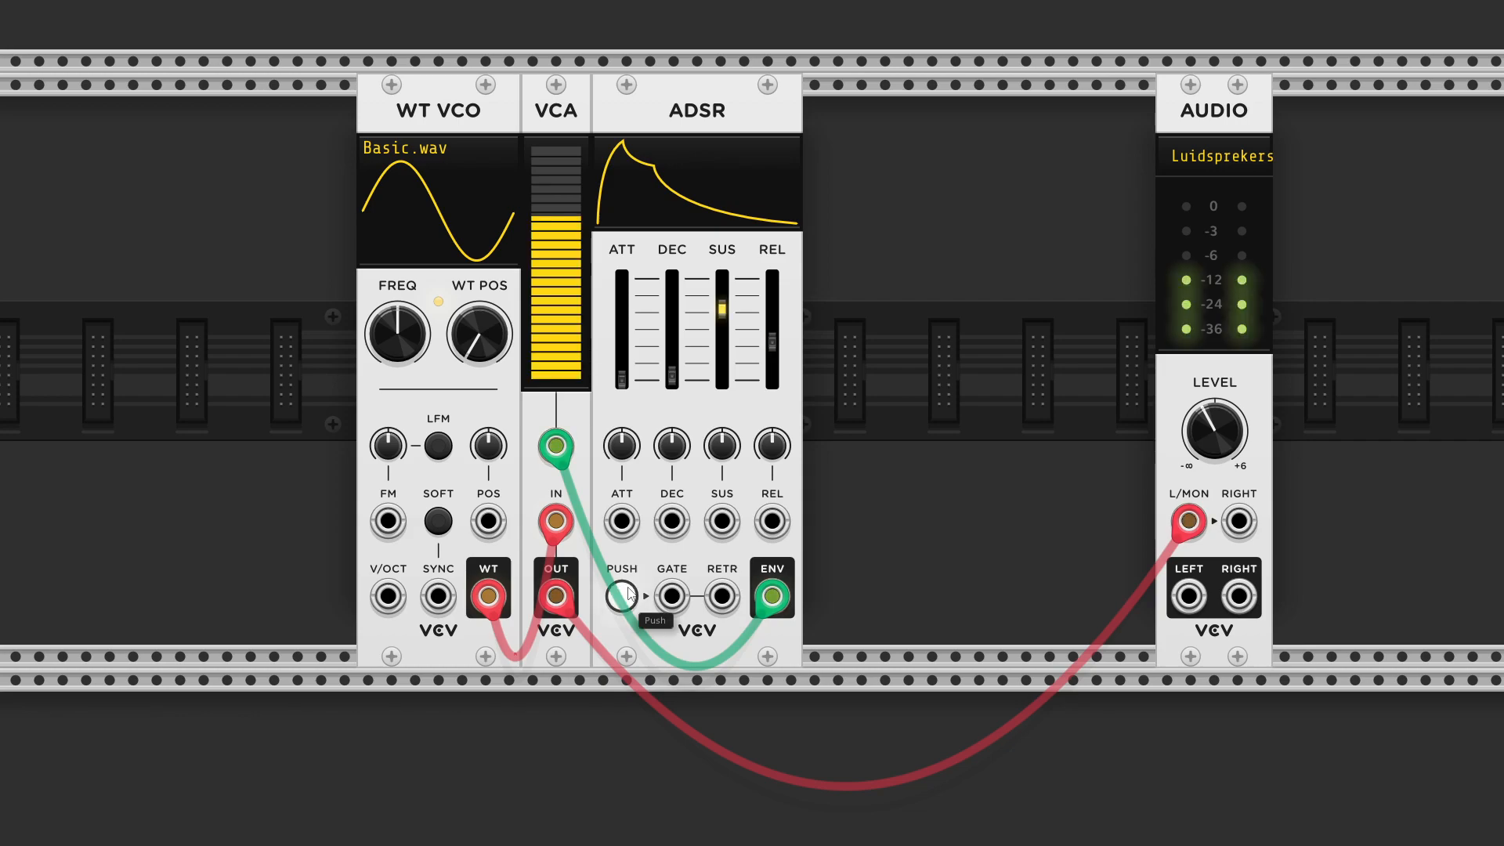
Set the ADSR's sustain to 50%, its decay to about 102 ms, its attack to about 98 ms, and its release to mid-range.
drag(714, 308, 713, 327)
drag(672, 377, 671, 329)
drag(786, 382, 787, 373)
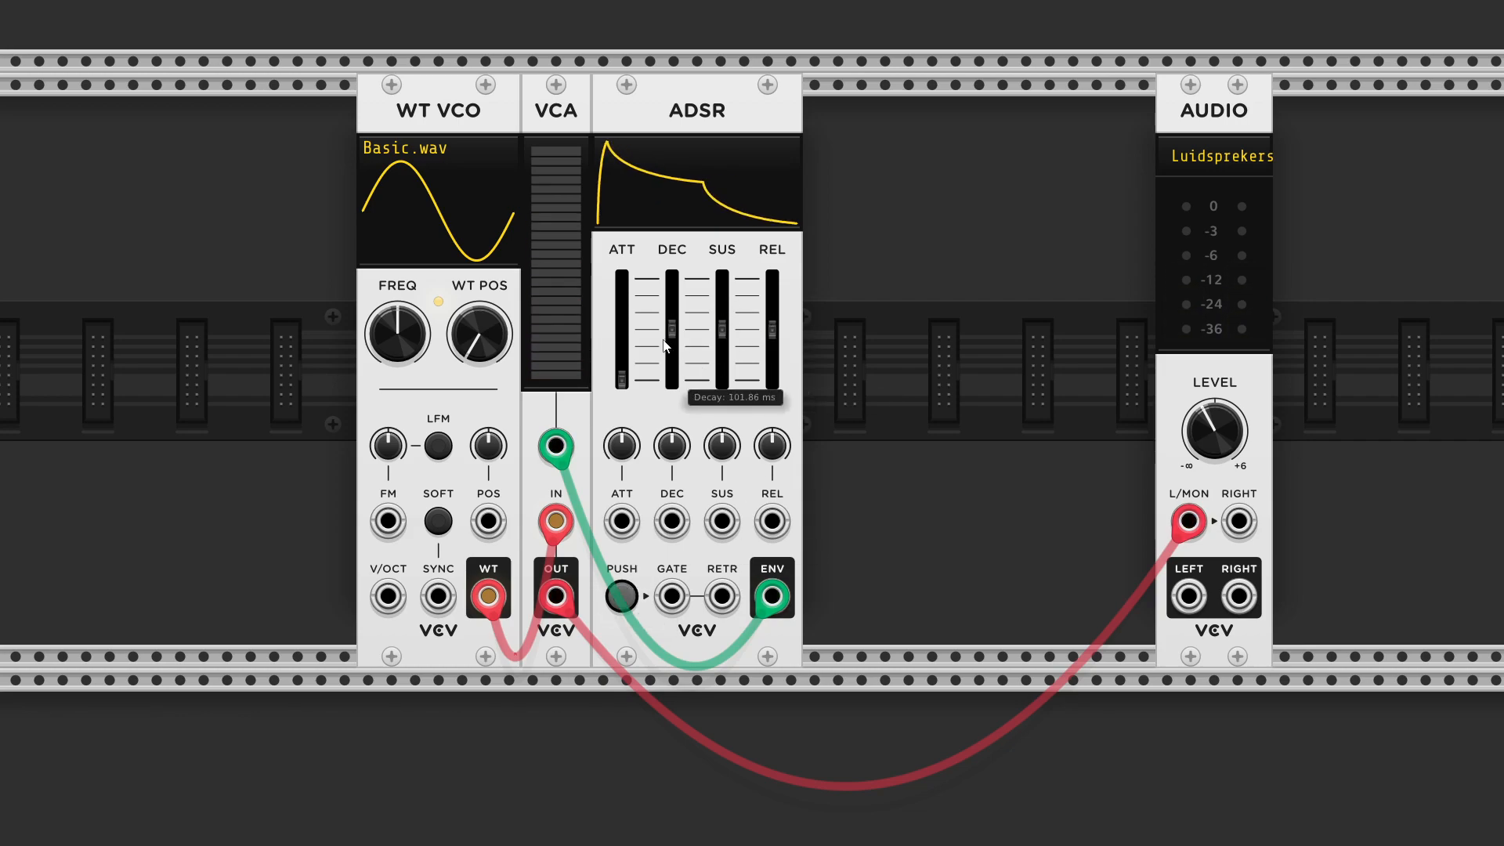
drag(637, 381, 636, 330)
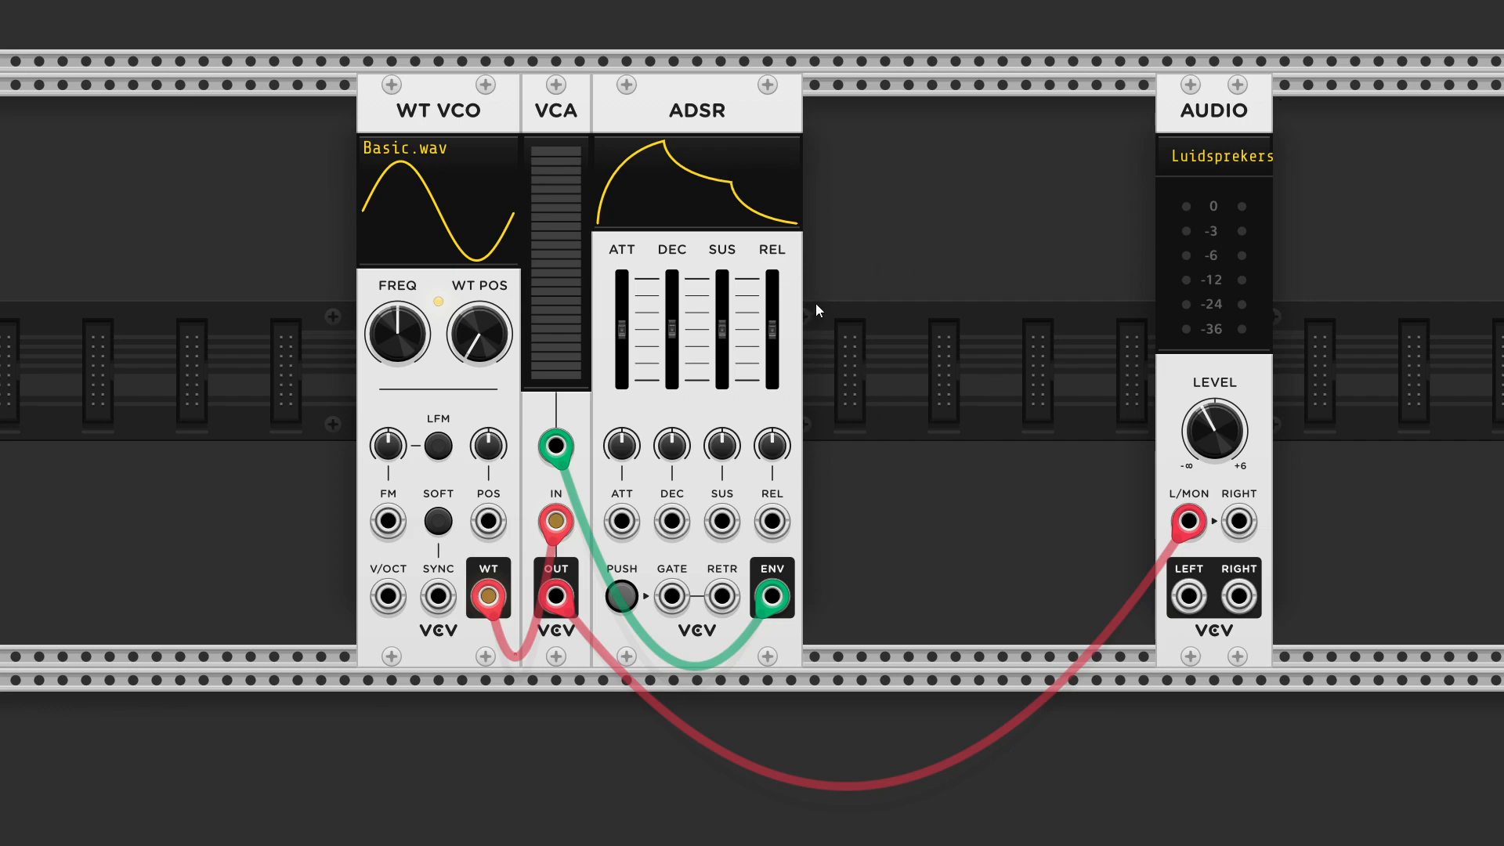
Move the CLKD module up into the synth voice's row, and shift WT VCO, VCA and ADSR directly against the AUDIO module.
scroll(815, 303, down, 2)
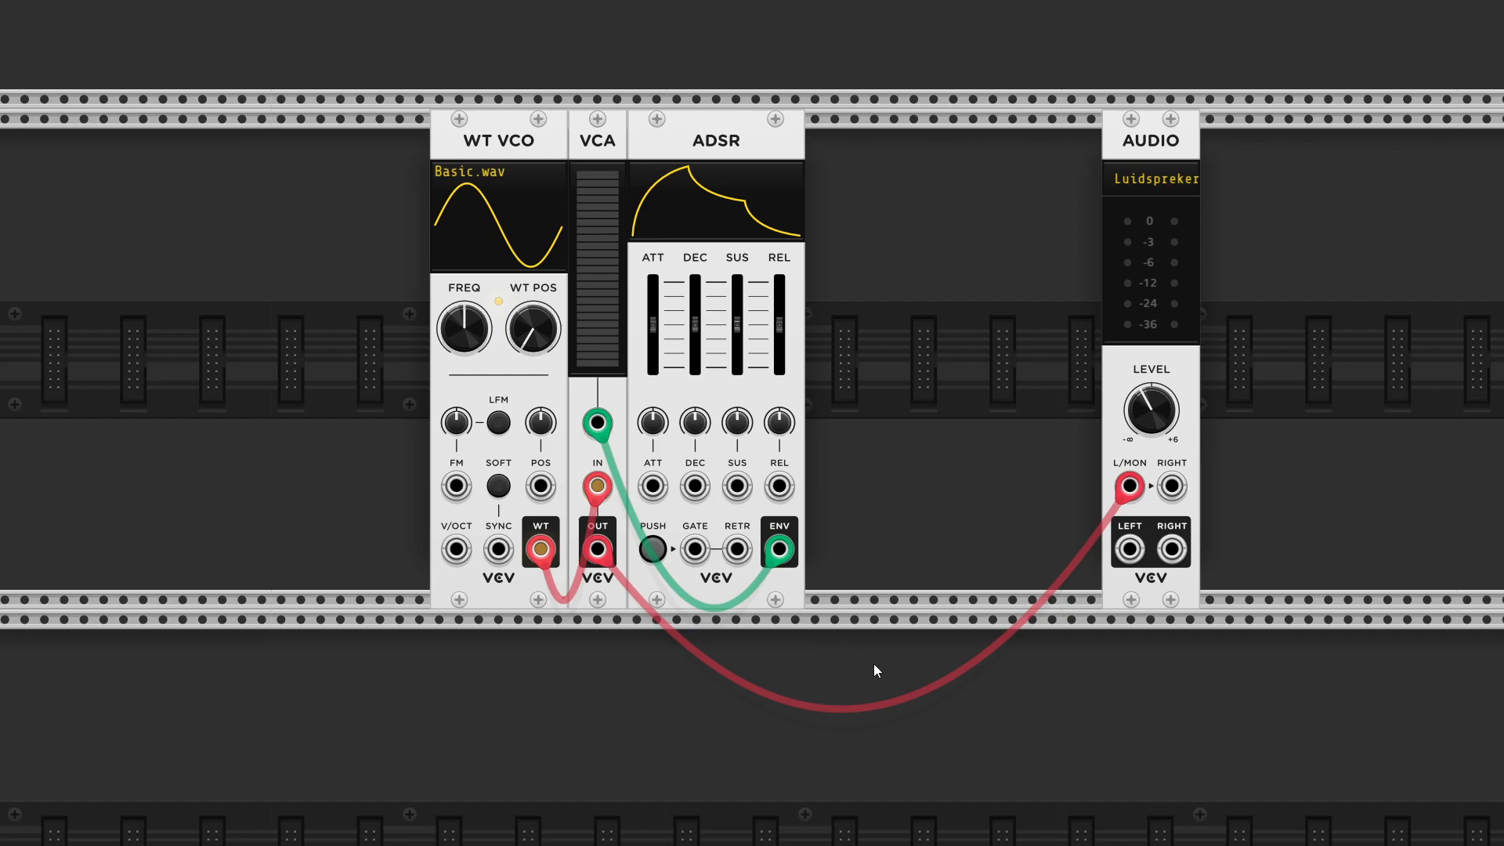
scroll(872, 666, down, 2)
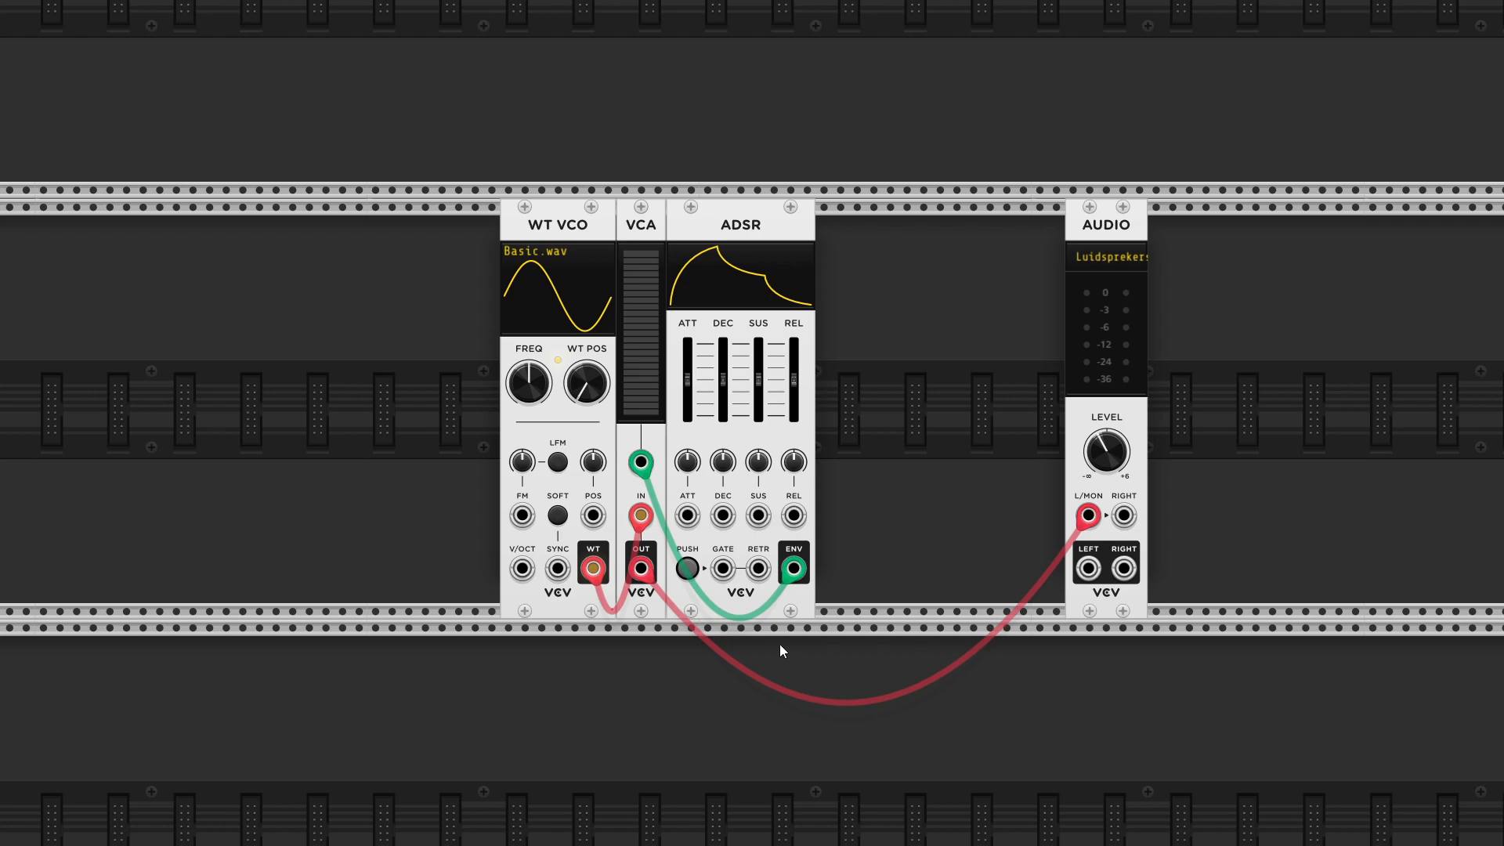
scroll(737, 648, down, 3)
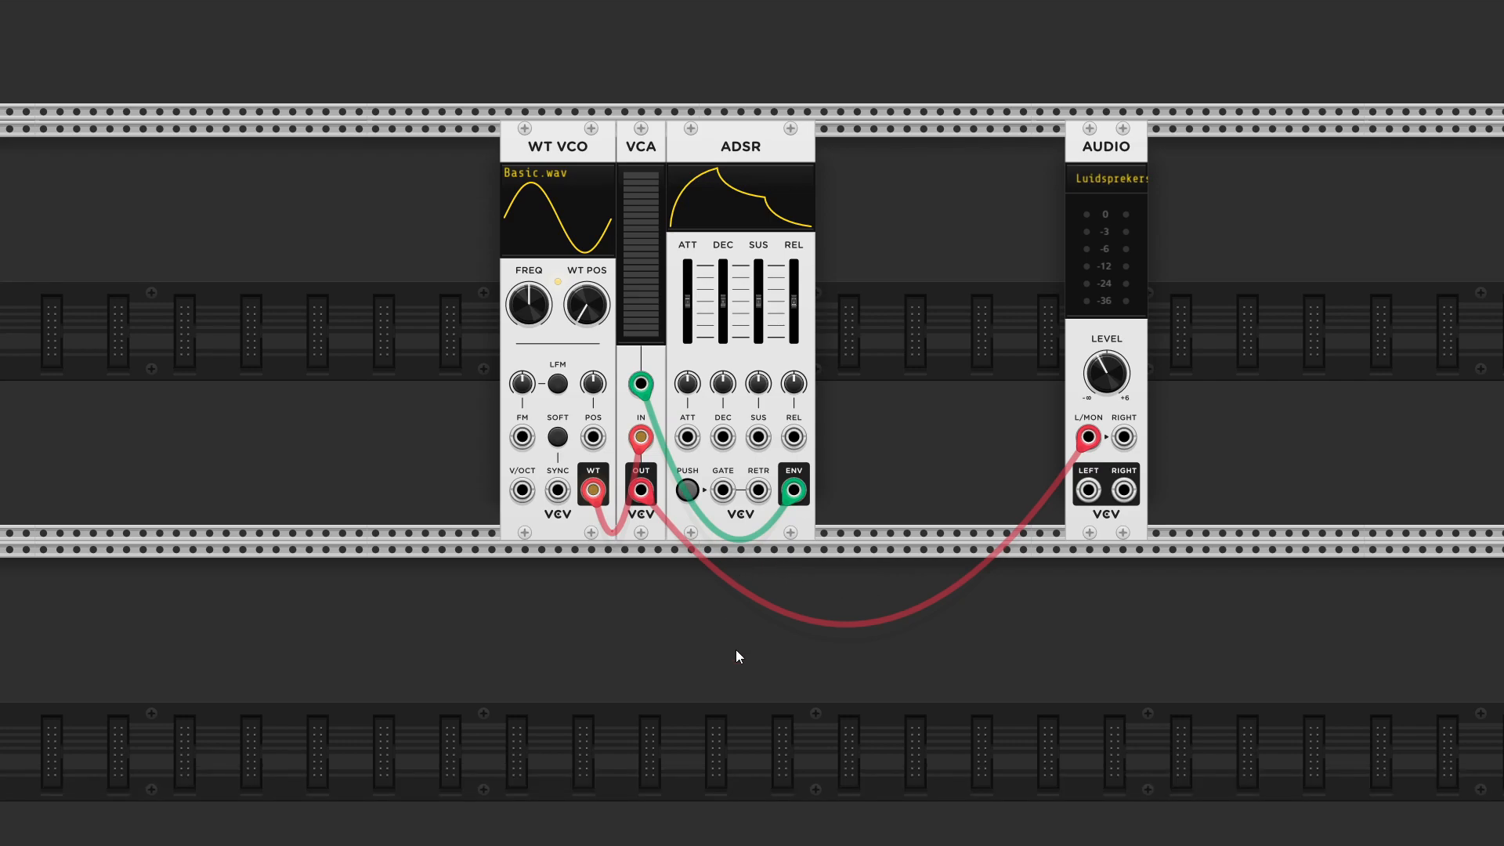
scroll(736, 650, down, 5)
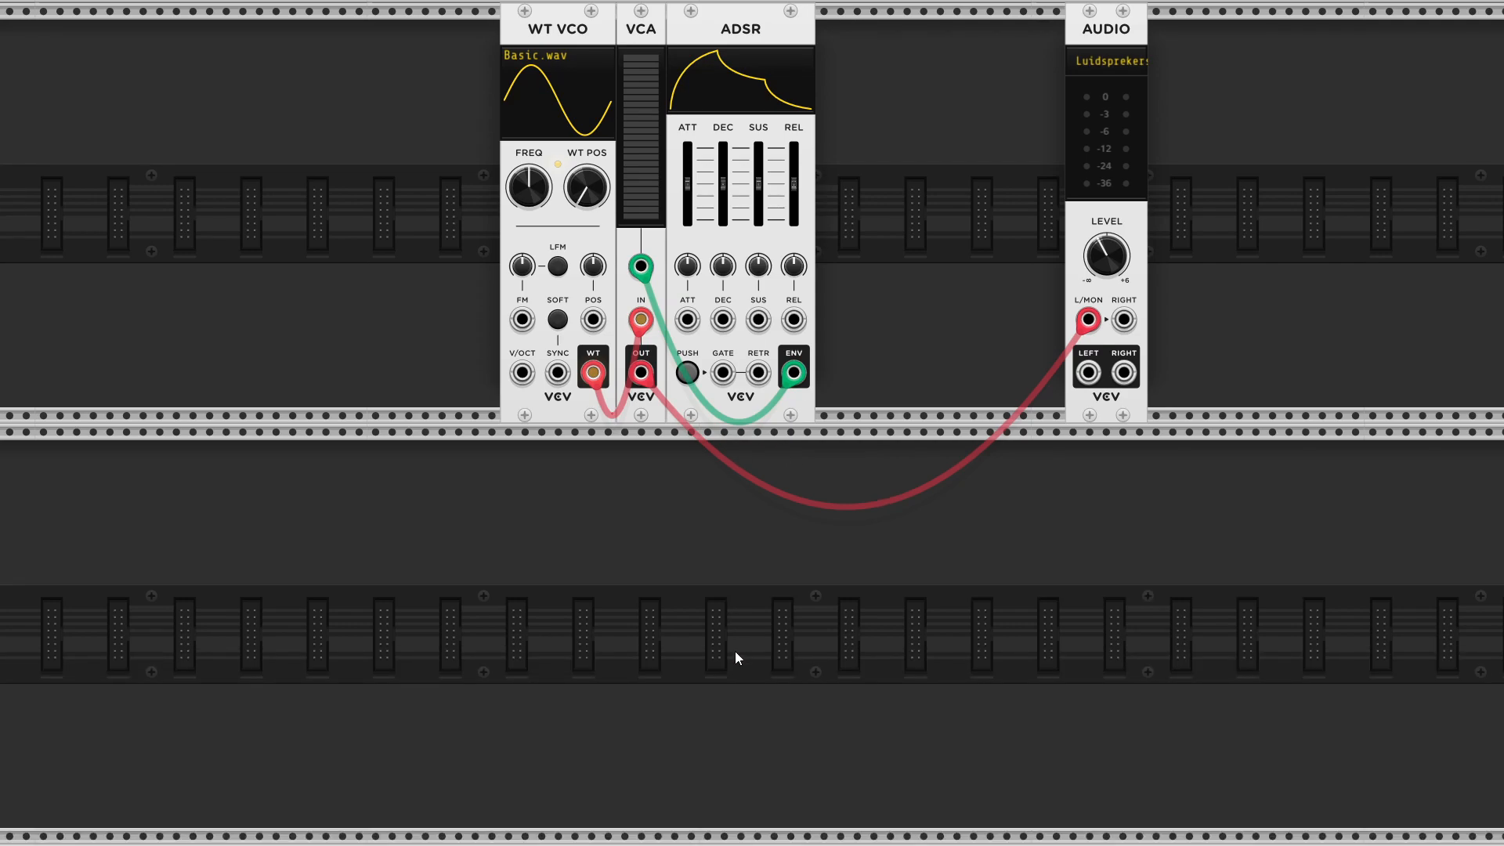
scroll(734, 650, down, 12)
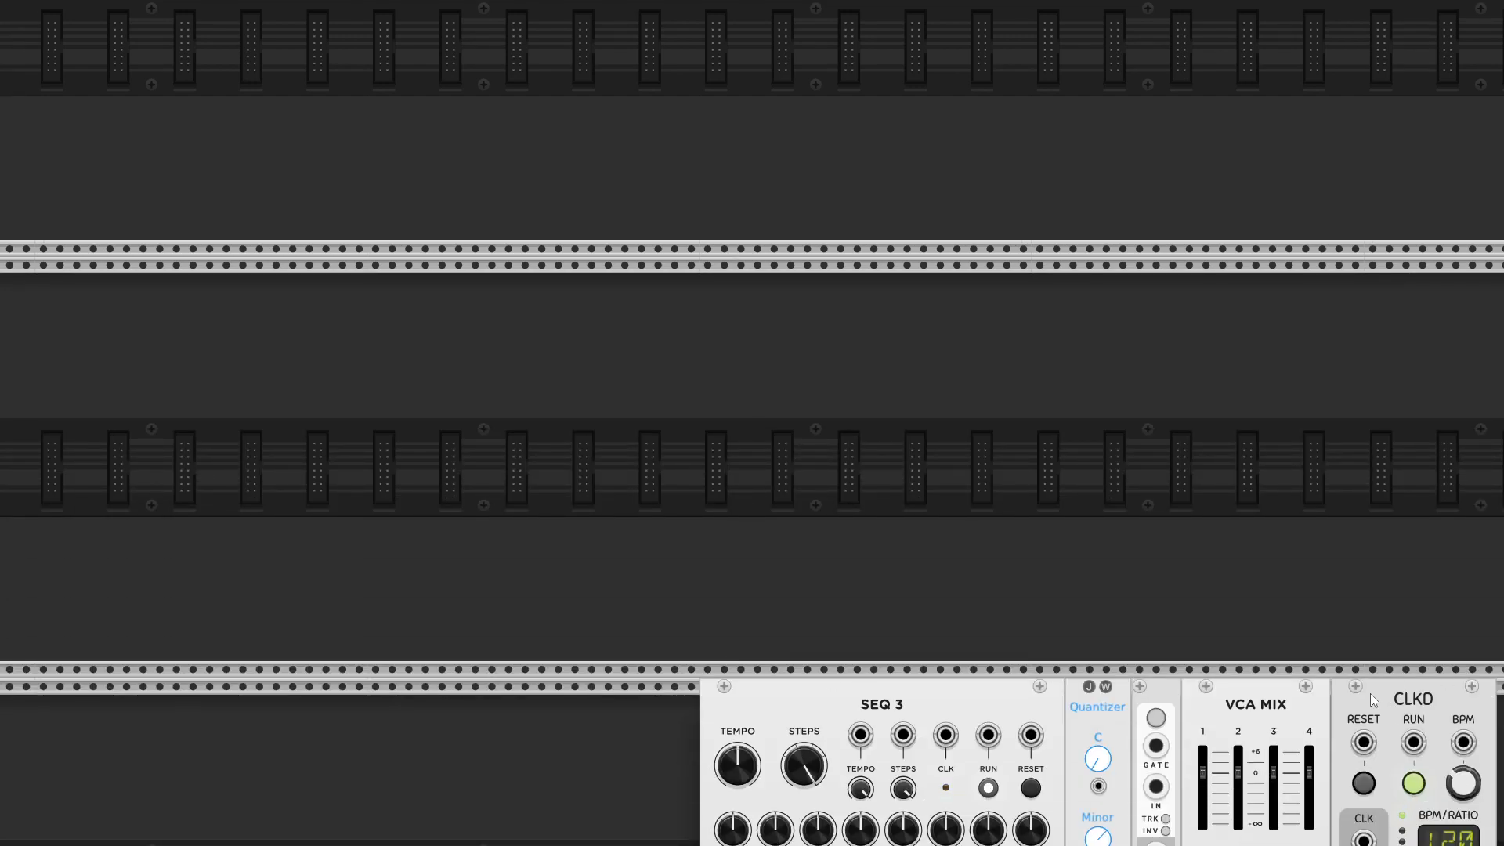
drag(1370, 693, 280, 124)
scroll(329, 235, up, 11)
scroll(360, 333, up, 3)
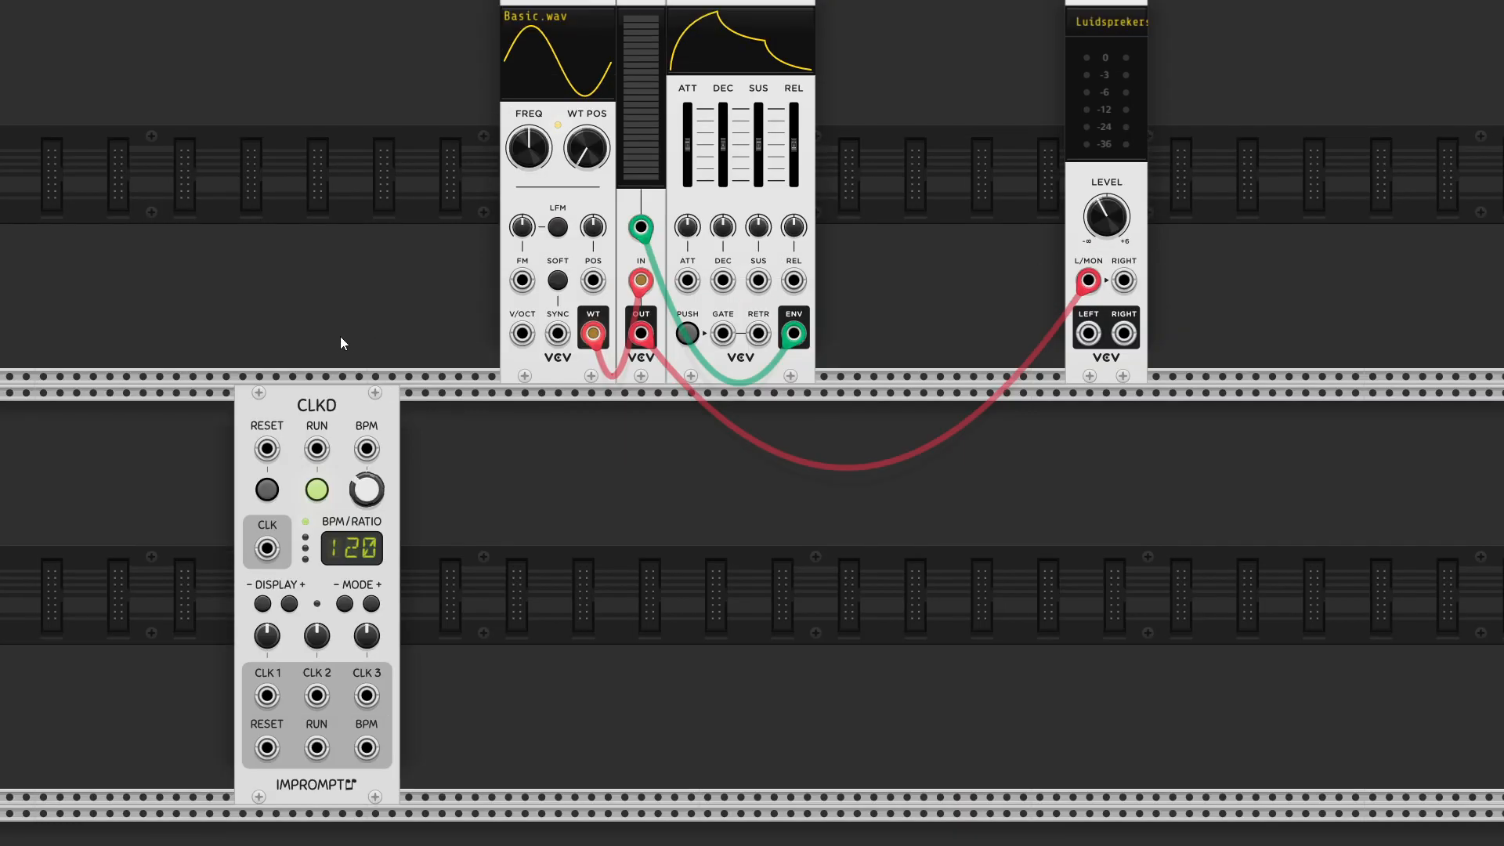
drag(309, 580, 120, 163)
scroll(388, 326, up, 6)
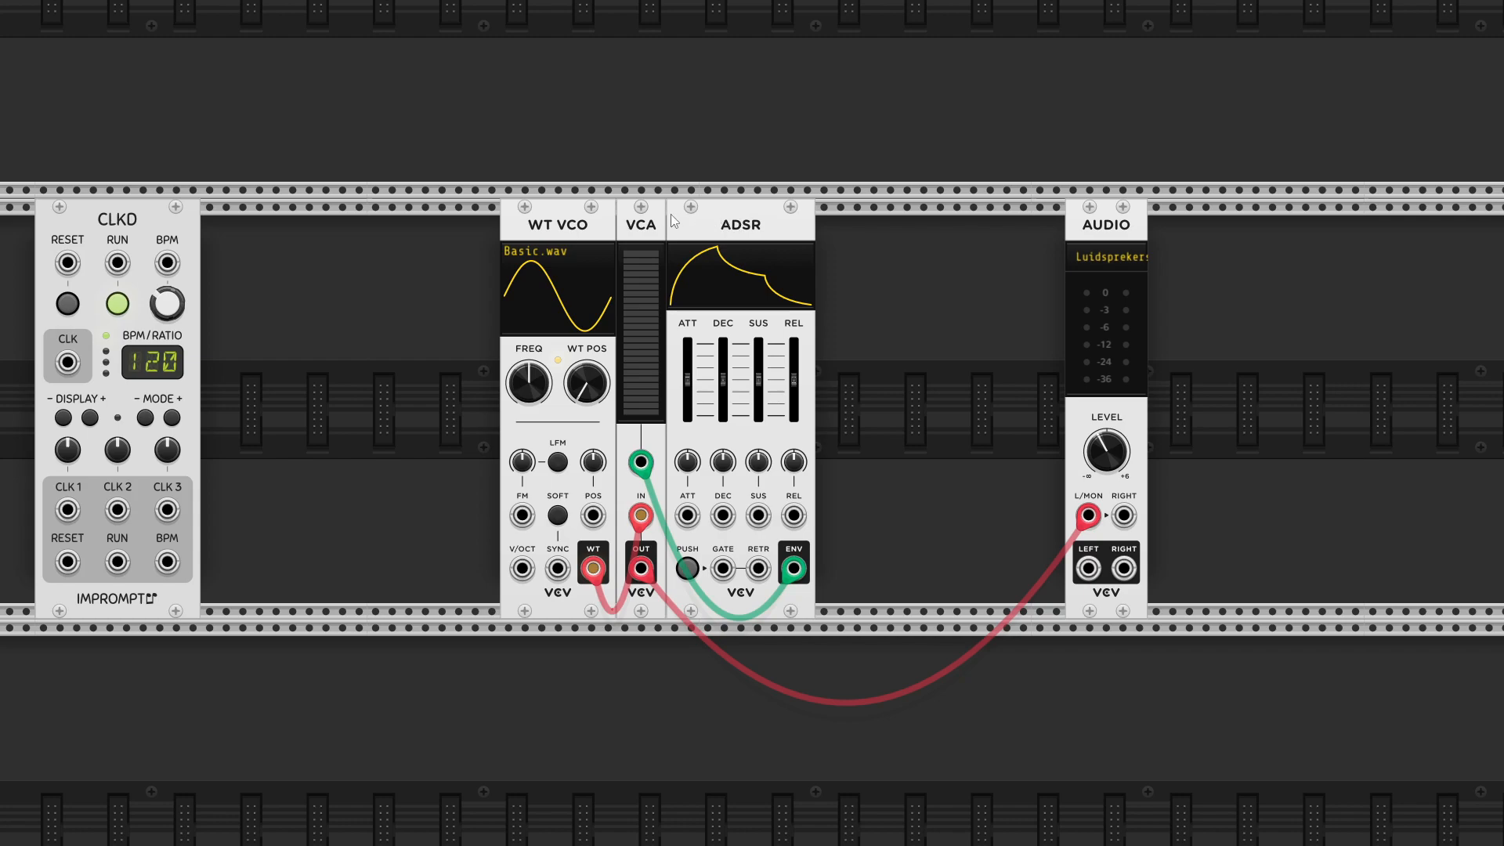
drag(674, 211, 832, 215)
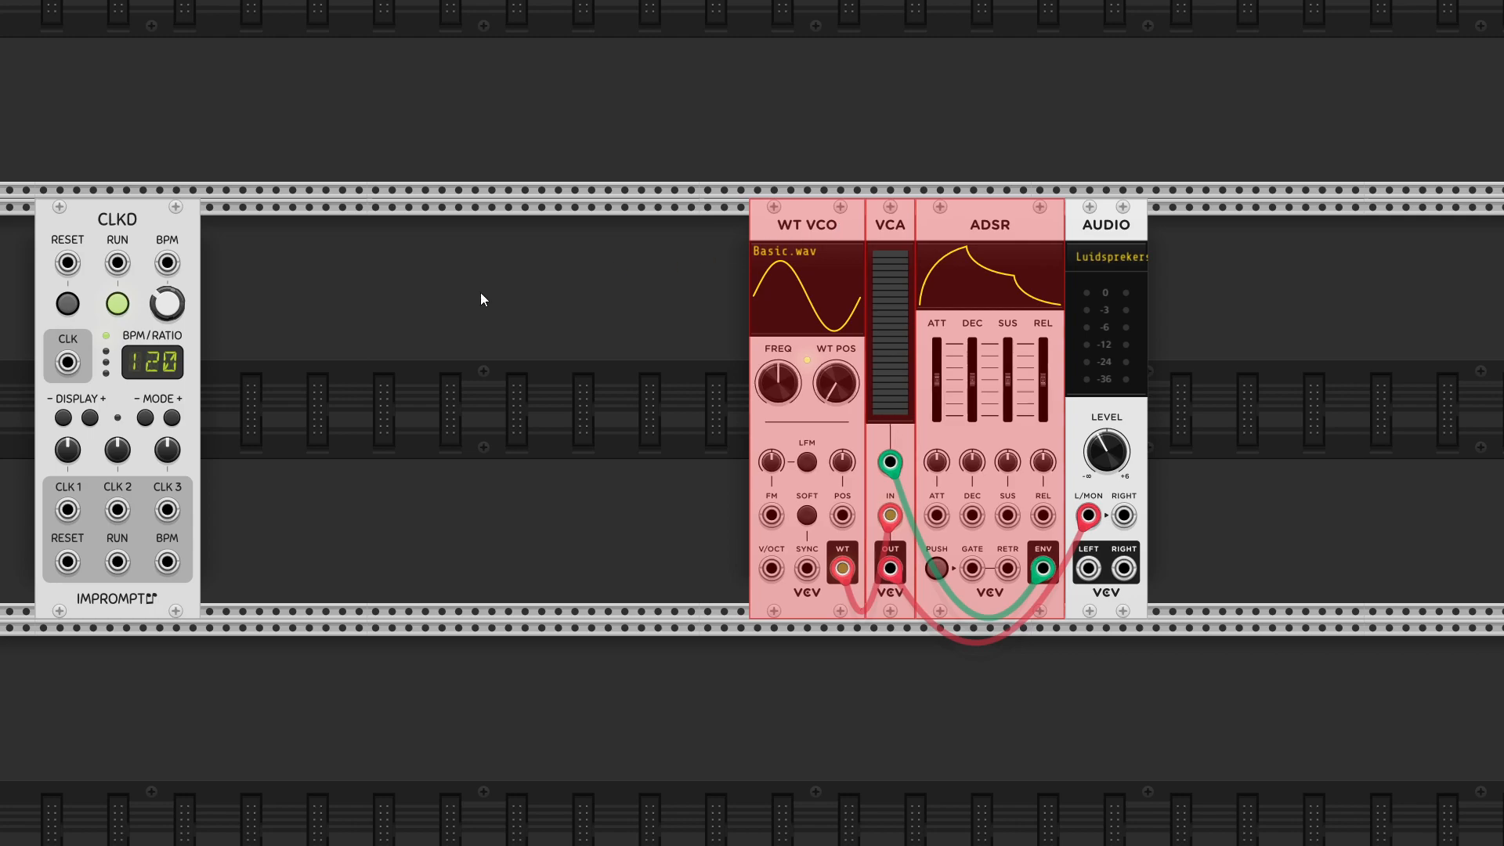
click(561, 279)
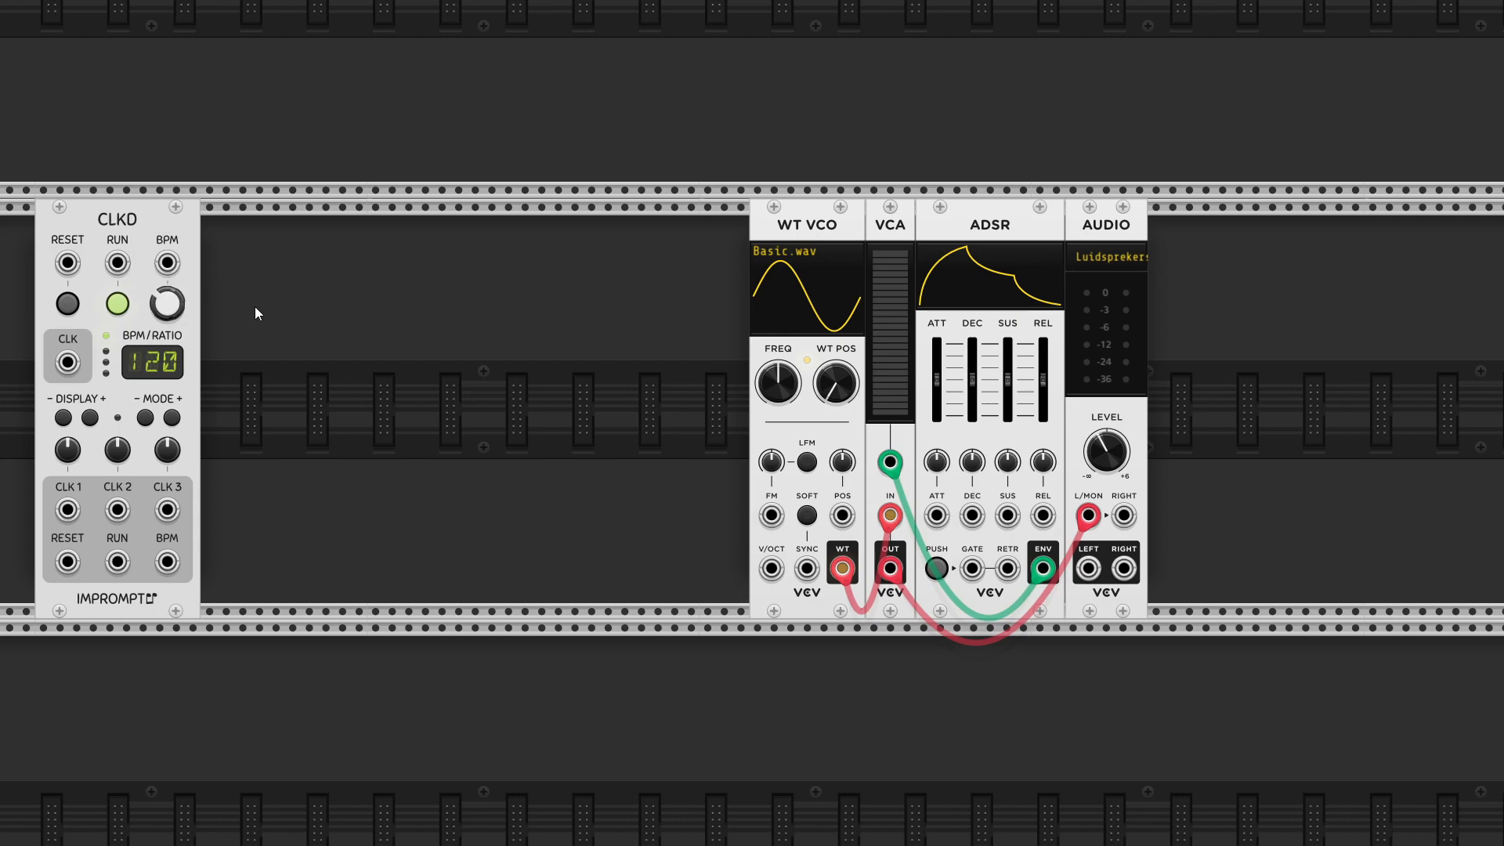
Try a different BPM and clock 1 ratio on CLKD, and reset both to 120 BPM and x1.
drag(167, 303, 167, 234)
double_click(178, 305)
mouse_move(68, 451)
mouse_down()
mouse_move(69, 472)
mouse_move(69, 454)
mouse_up()
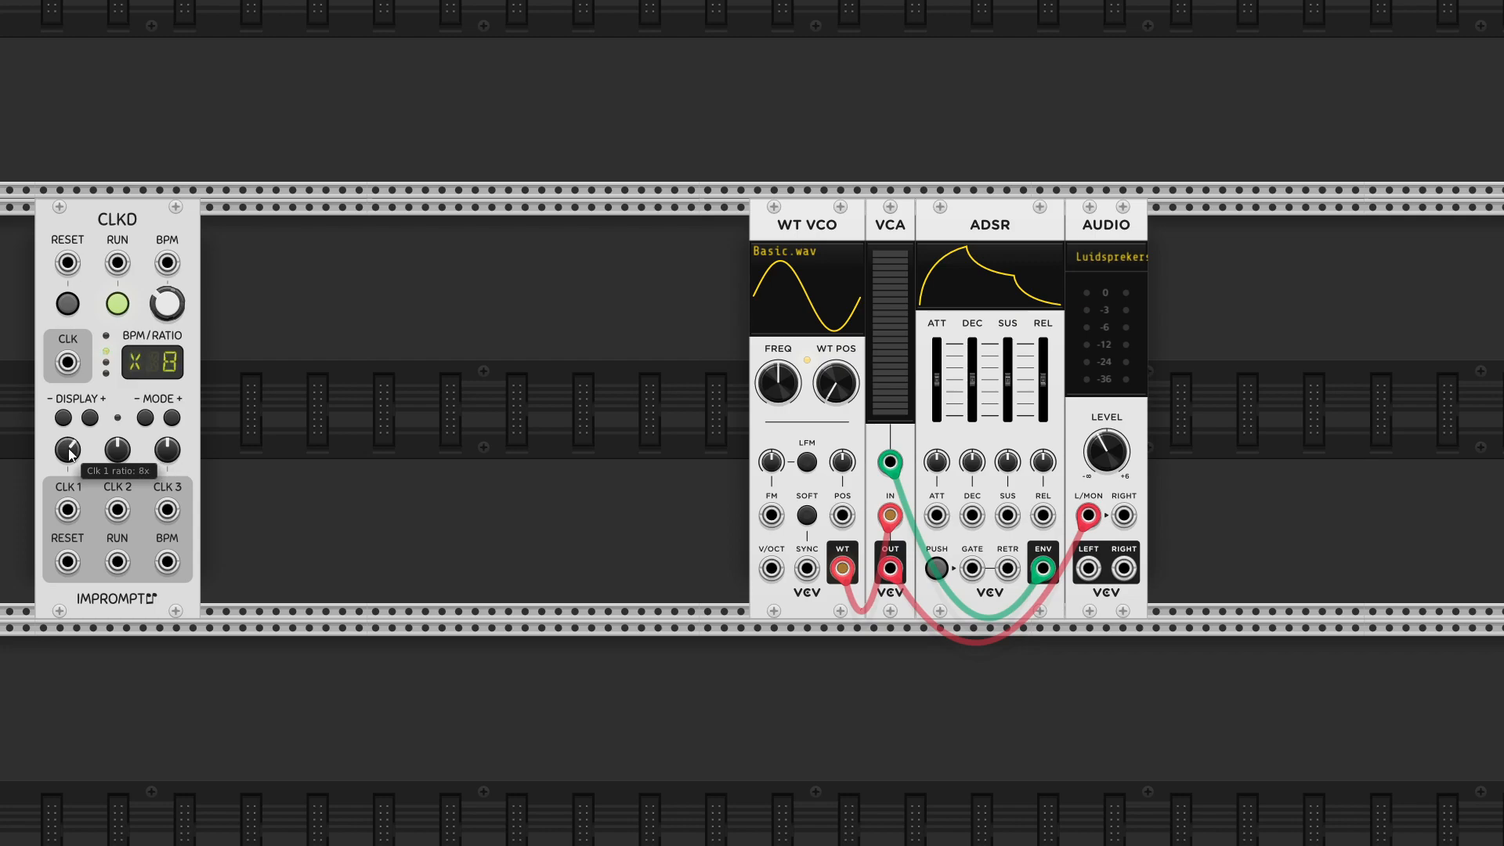
double_click(69, 454)
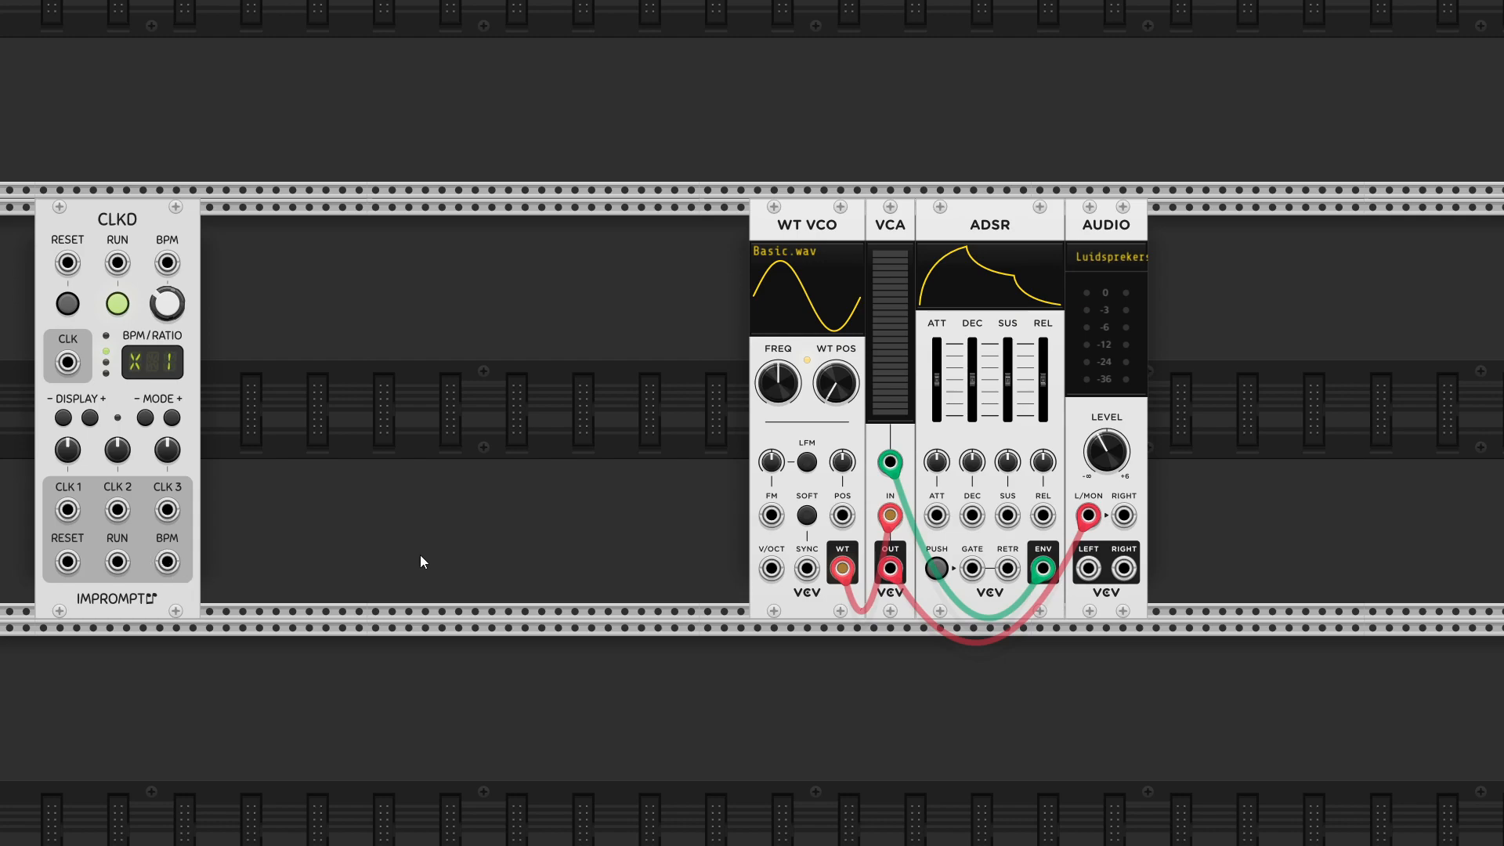
Move the SEQ 3 module up from the lower row and place it directly beside CLKD.
scroll(918, 673, down, 1)
scroll(919, 674, down, 10)
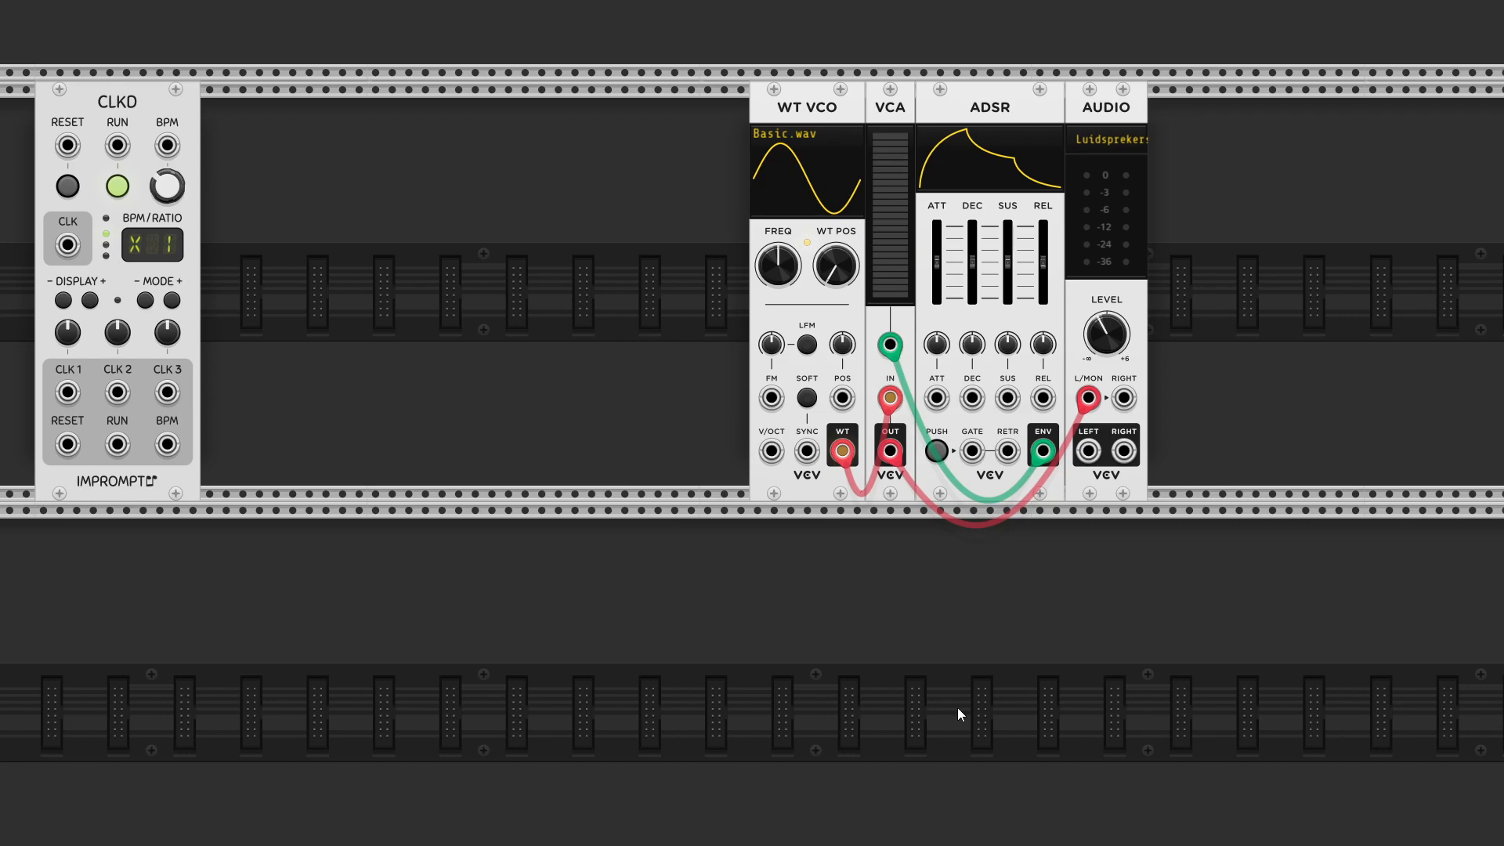
scroll(961, 724, down, 7)
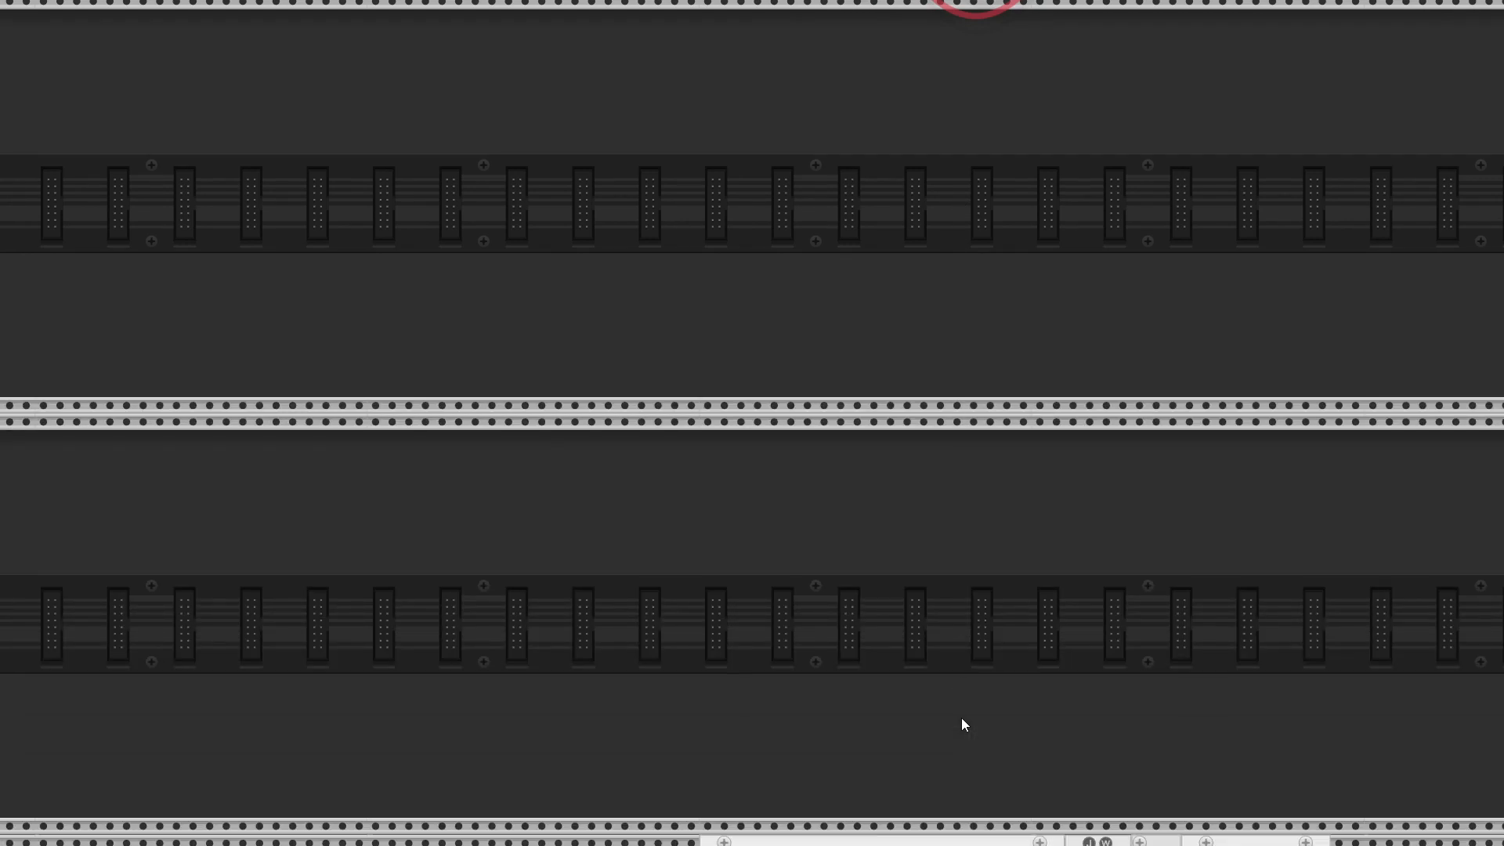
drag(907, 745, 417, 16)
scroll(548, 384, up, 9)
scroll(504, 346, up, 8)
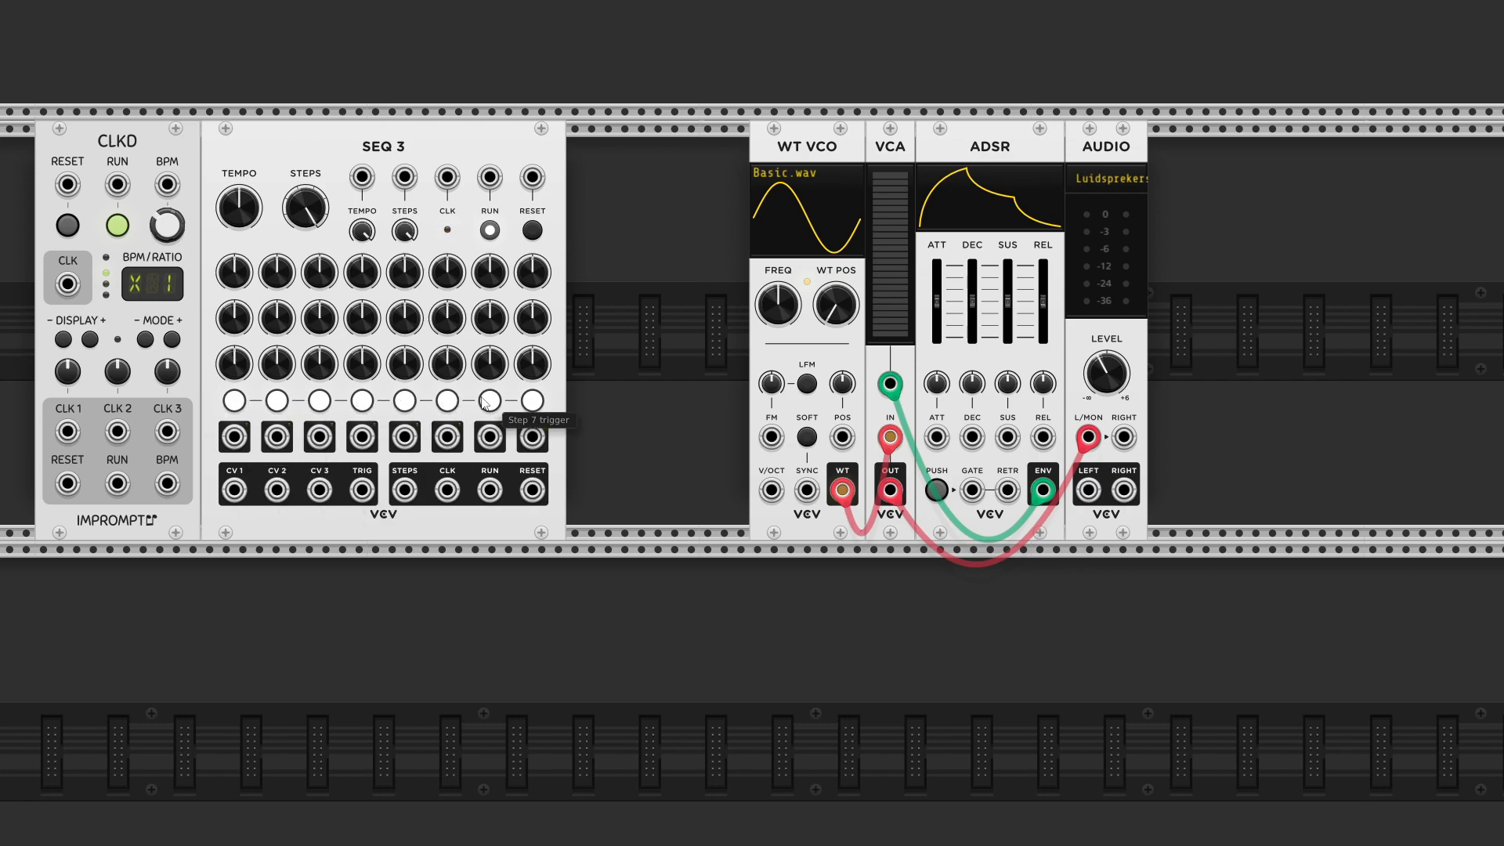
Switch off the triggers of steps 3, 4, 6 and 8 on SEQ 3.
click(318, 400)
click(361, 401)
click(446, 401)
click(532, 400)
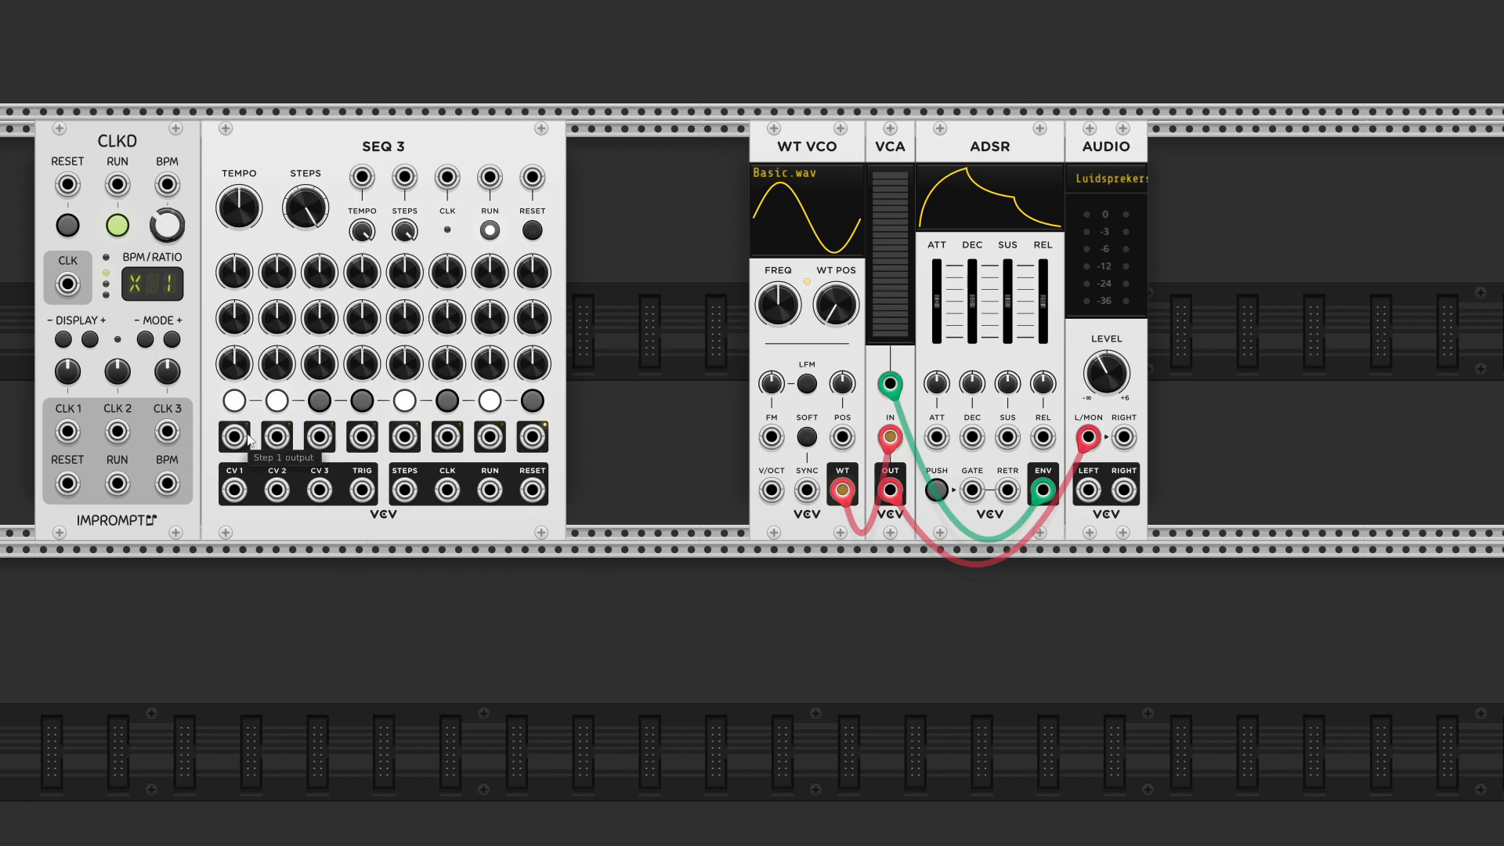
Patch blue cables from SEQ 3's CV 1 output to WT VCO's V/OCT input and from its TRIG output to ADSR's GATE input.
right_click(236, 490)
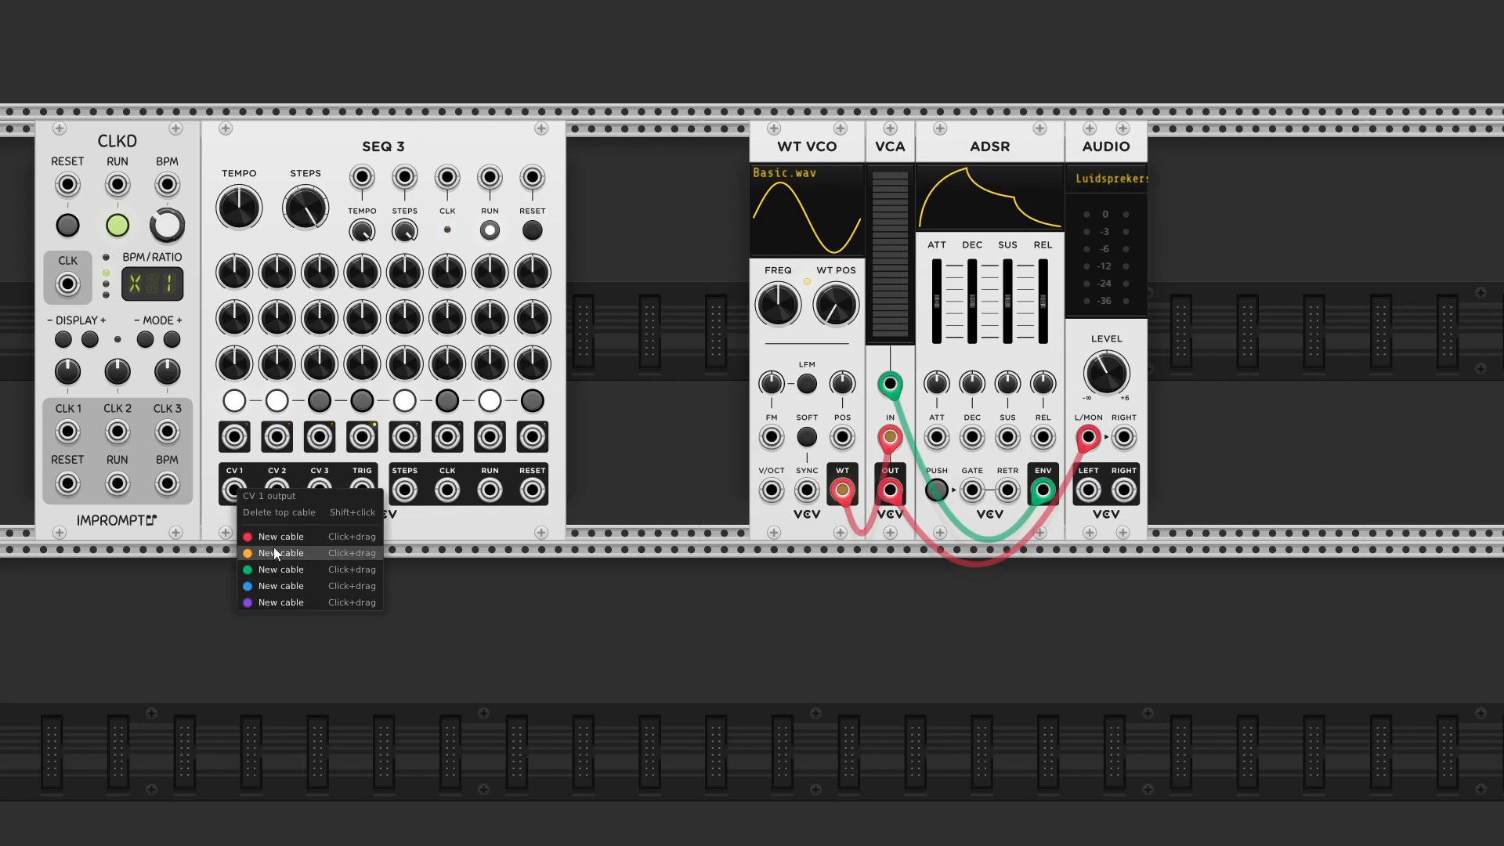
drag(269, 584, 771, 490)
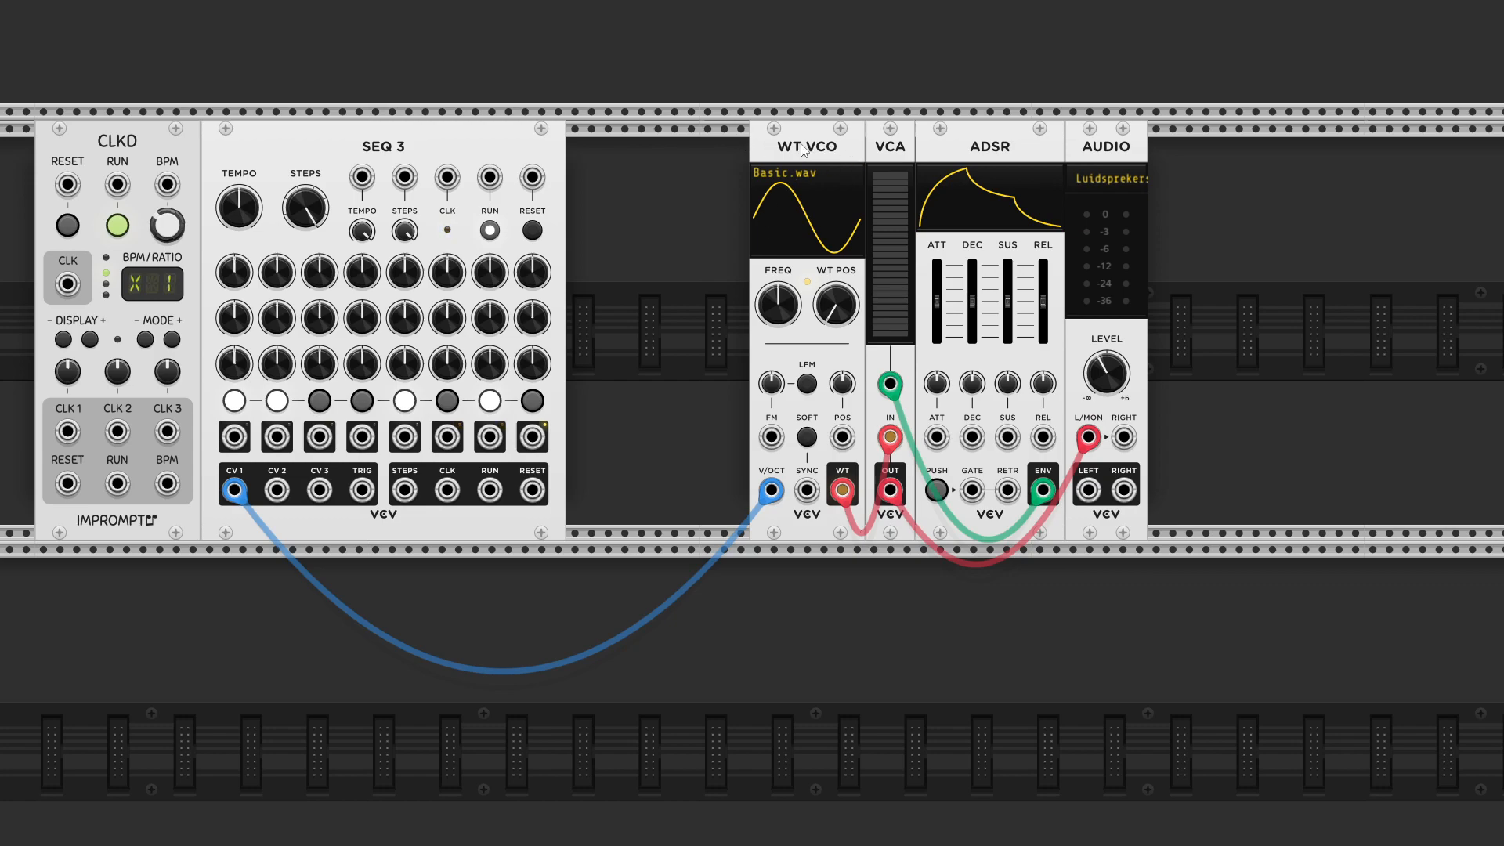
right_click(358, 500)
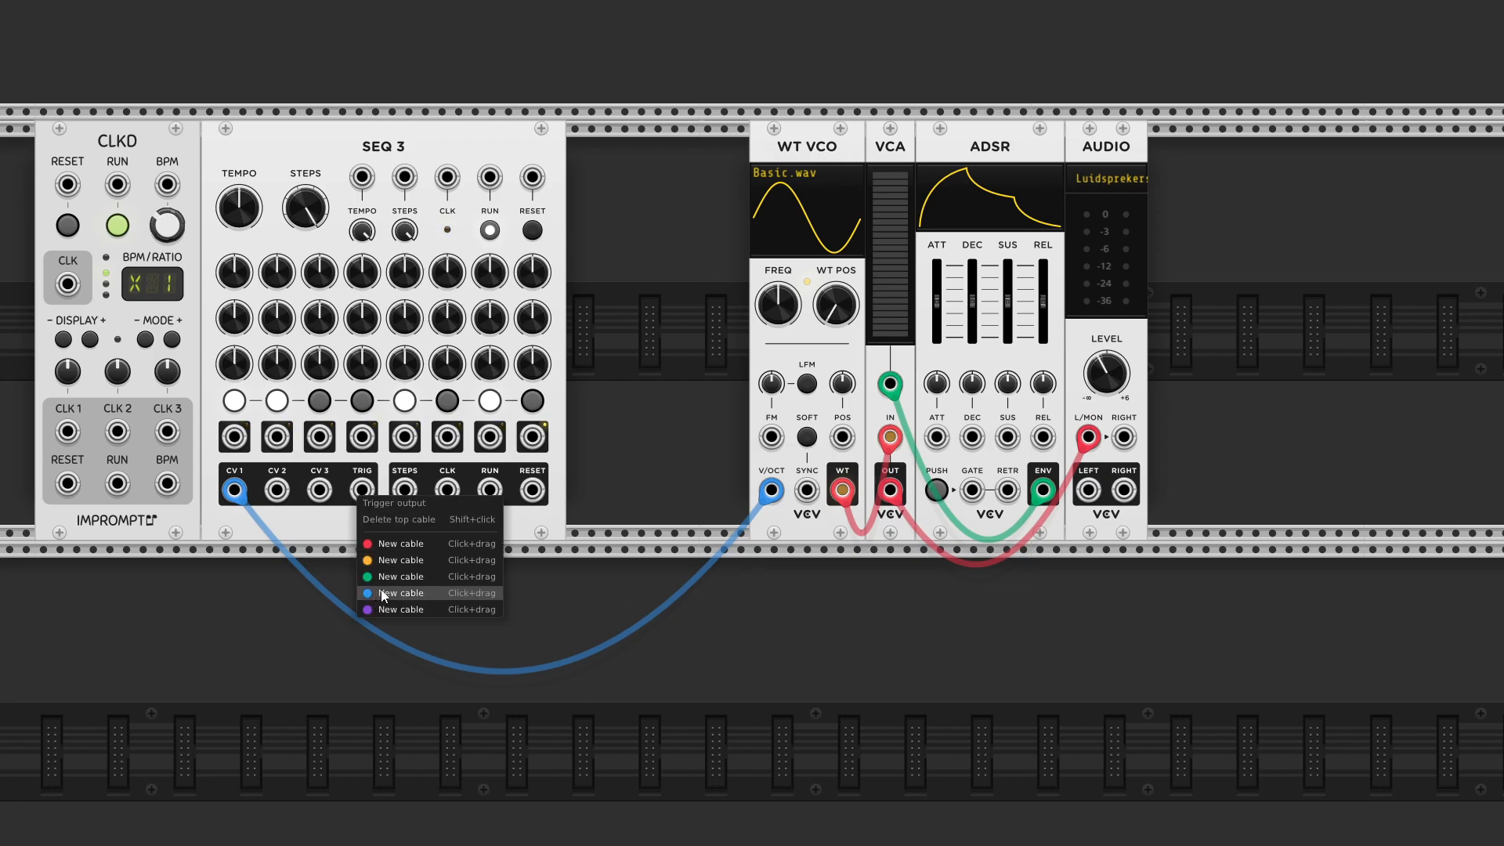
click(407, 599)
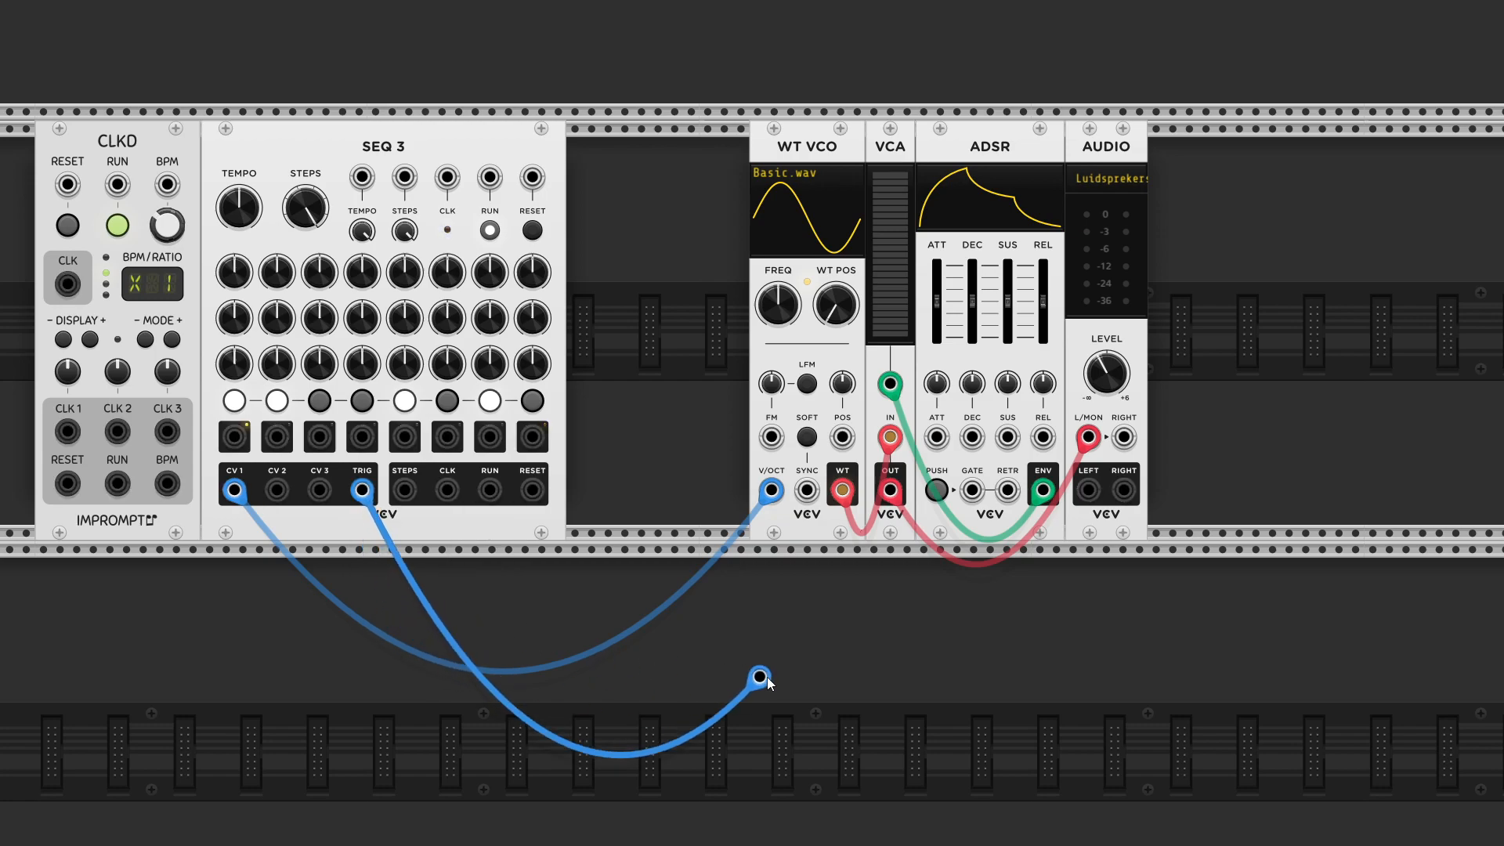
click(982, 491)
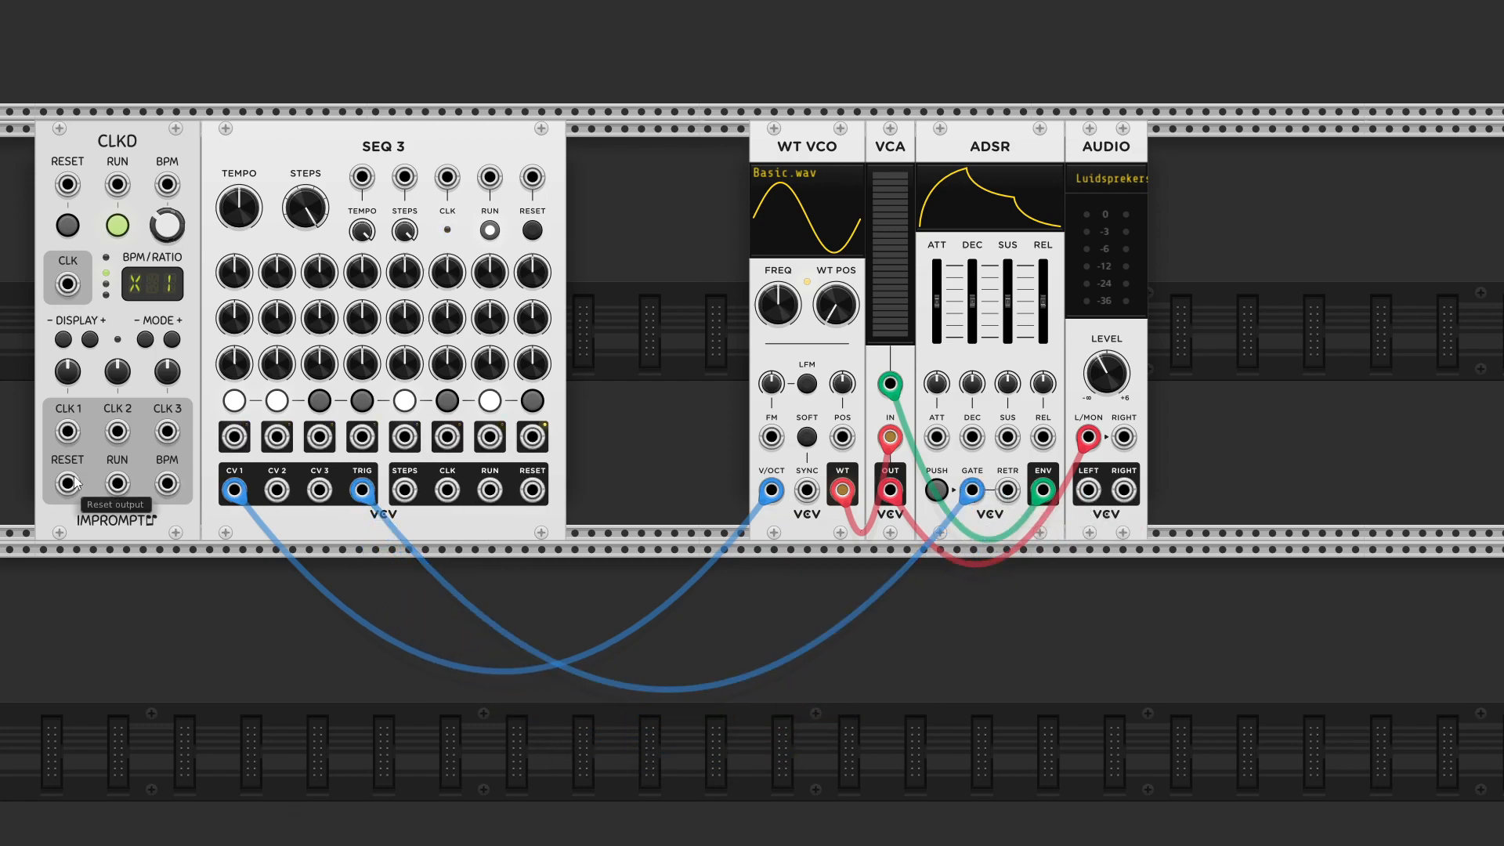
Patch CLKD's CLK 1 and RESET outputs to SEQ 3's CLK and RESET inputs with blue cables, and reset the clock.
right_click(447, 178)
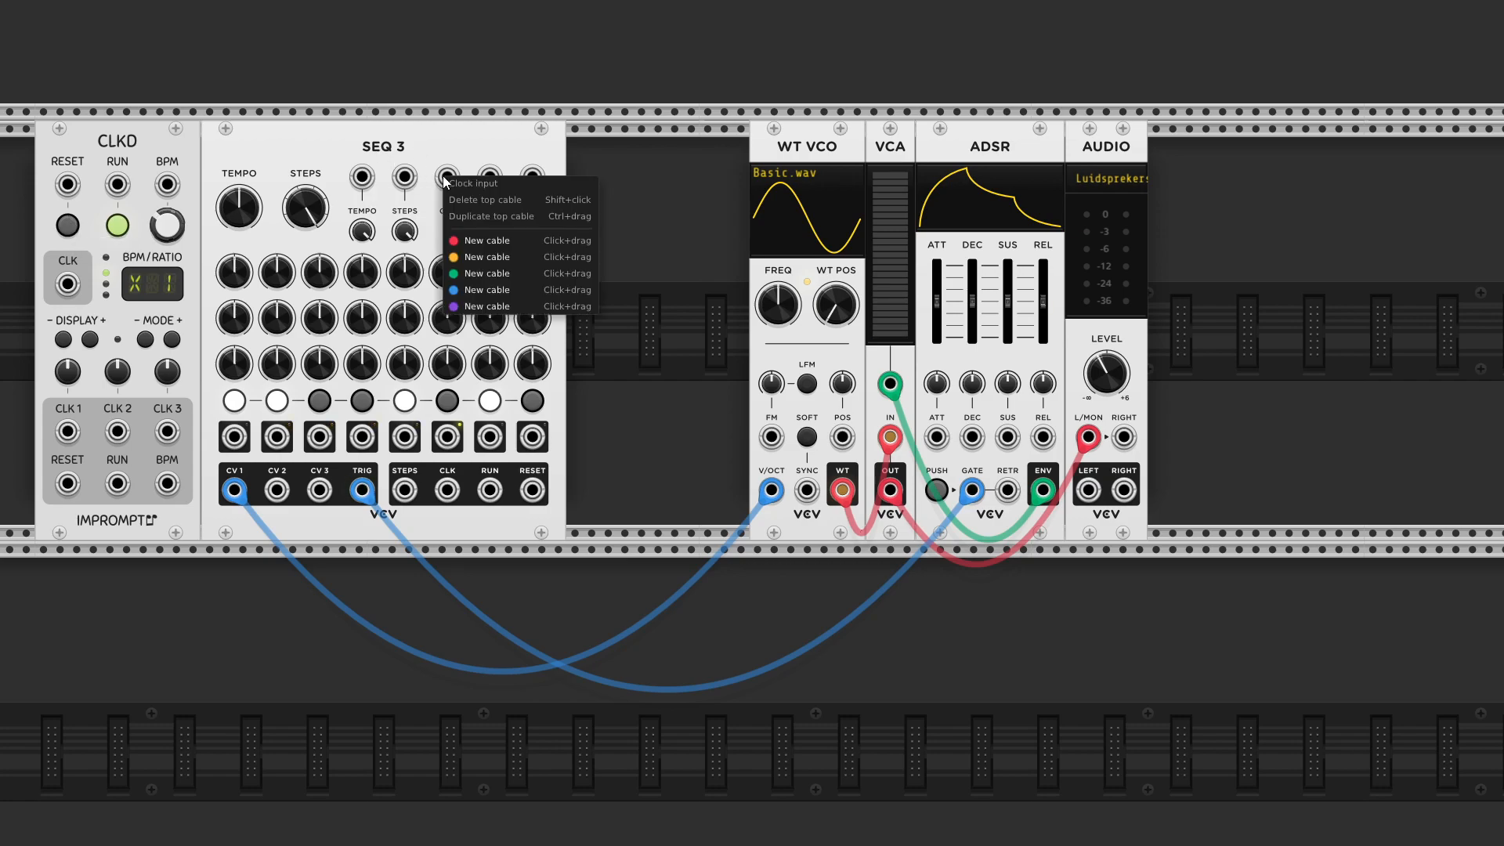
click(470, 291)
click(66, 432)
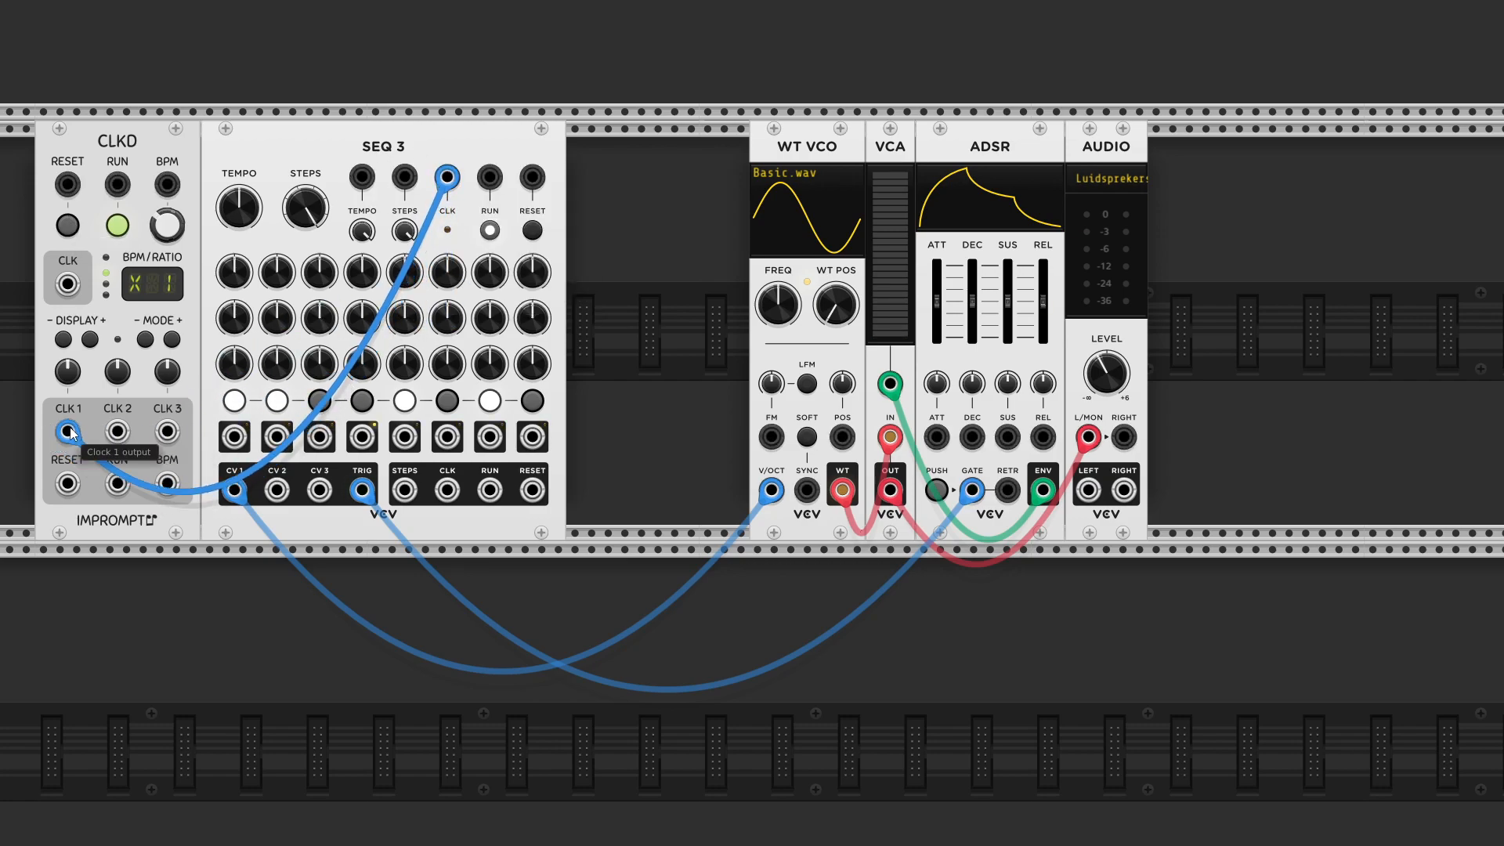
right_click(532, 178)
drag(557, 290, 67, 484)
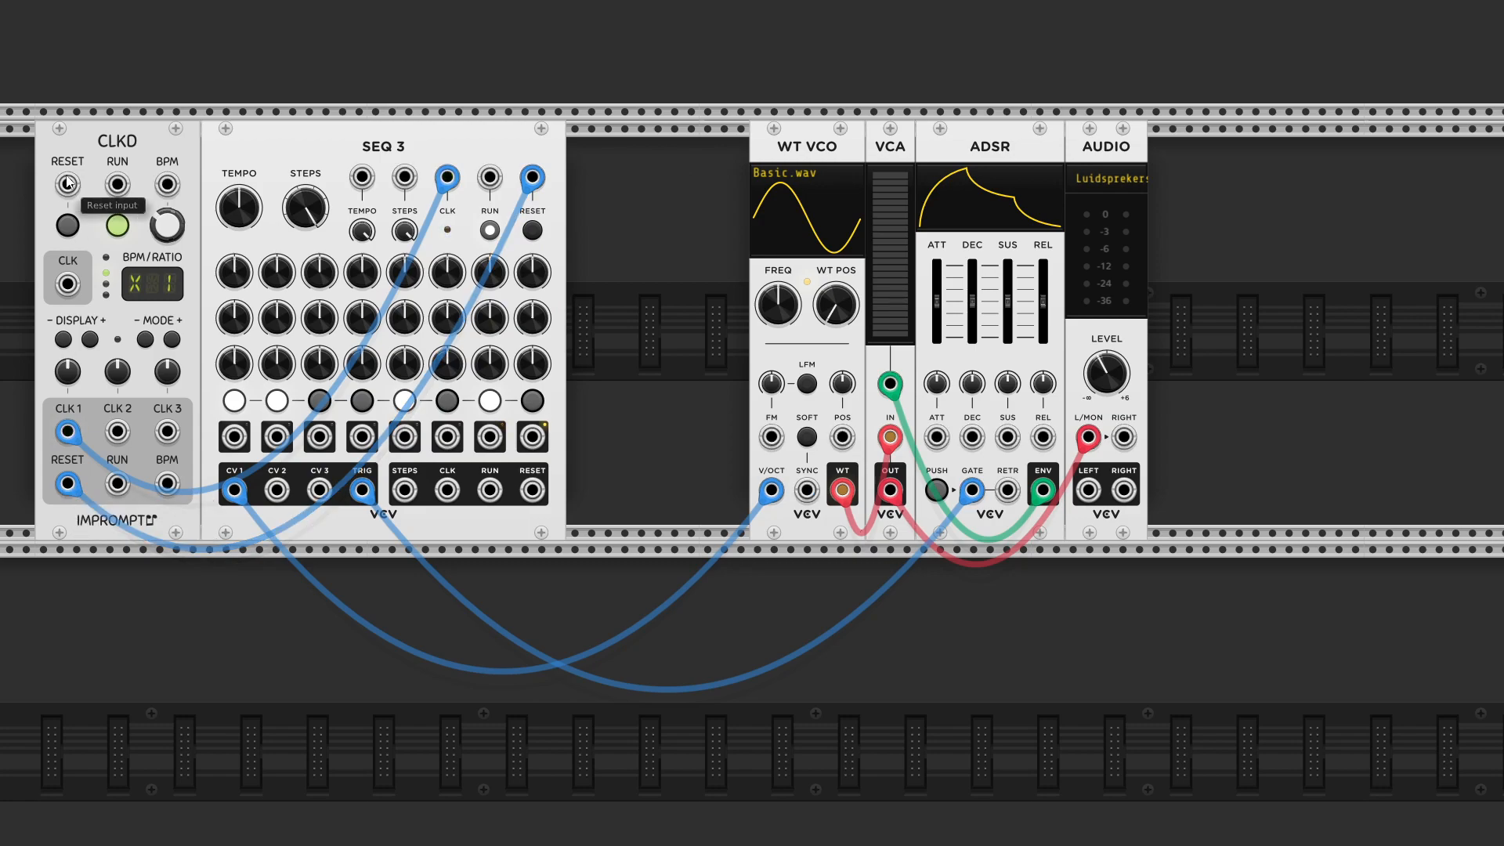
click(68, 224)
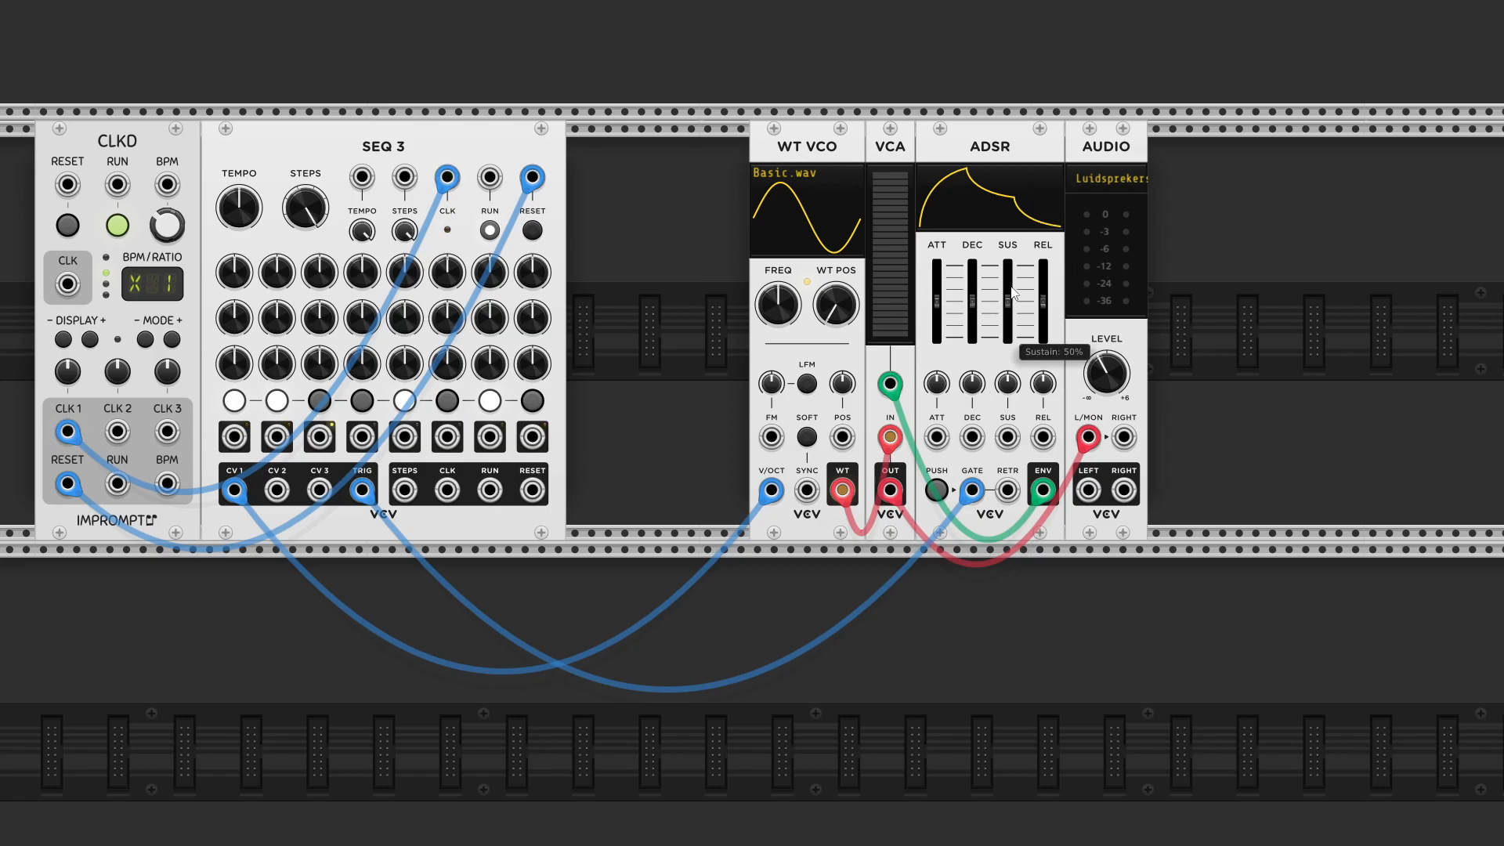
Shorten the ADSR's attack and raise the AUDIO module's output level.
mouse_move(941, 296)
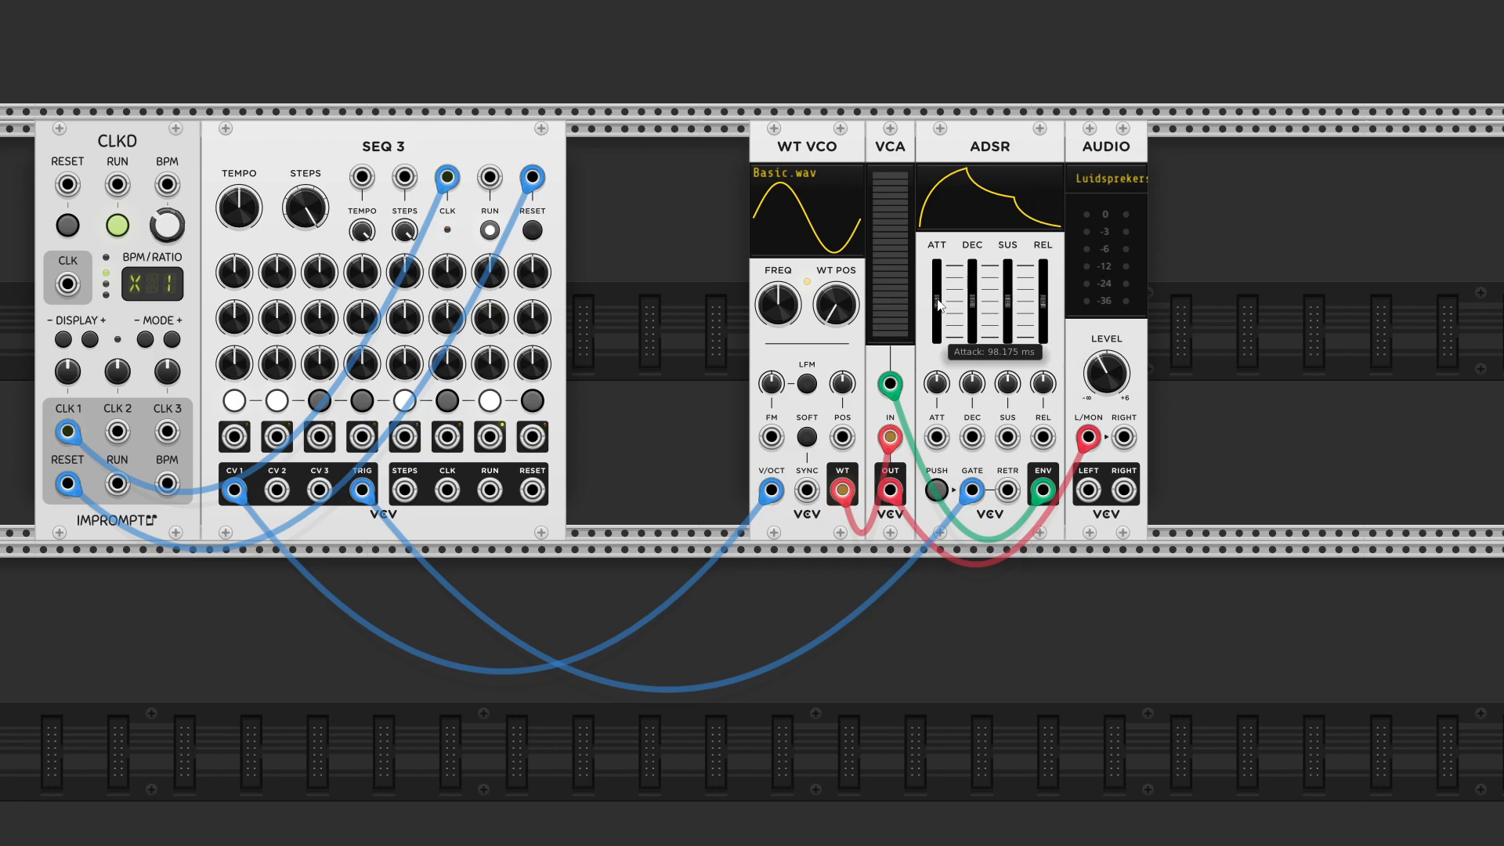
drag(941, 303, 941, 315)
drag(1107, 373, 1107, 334)
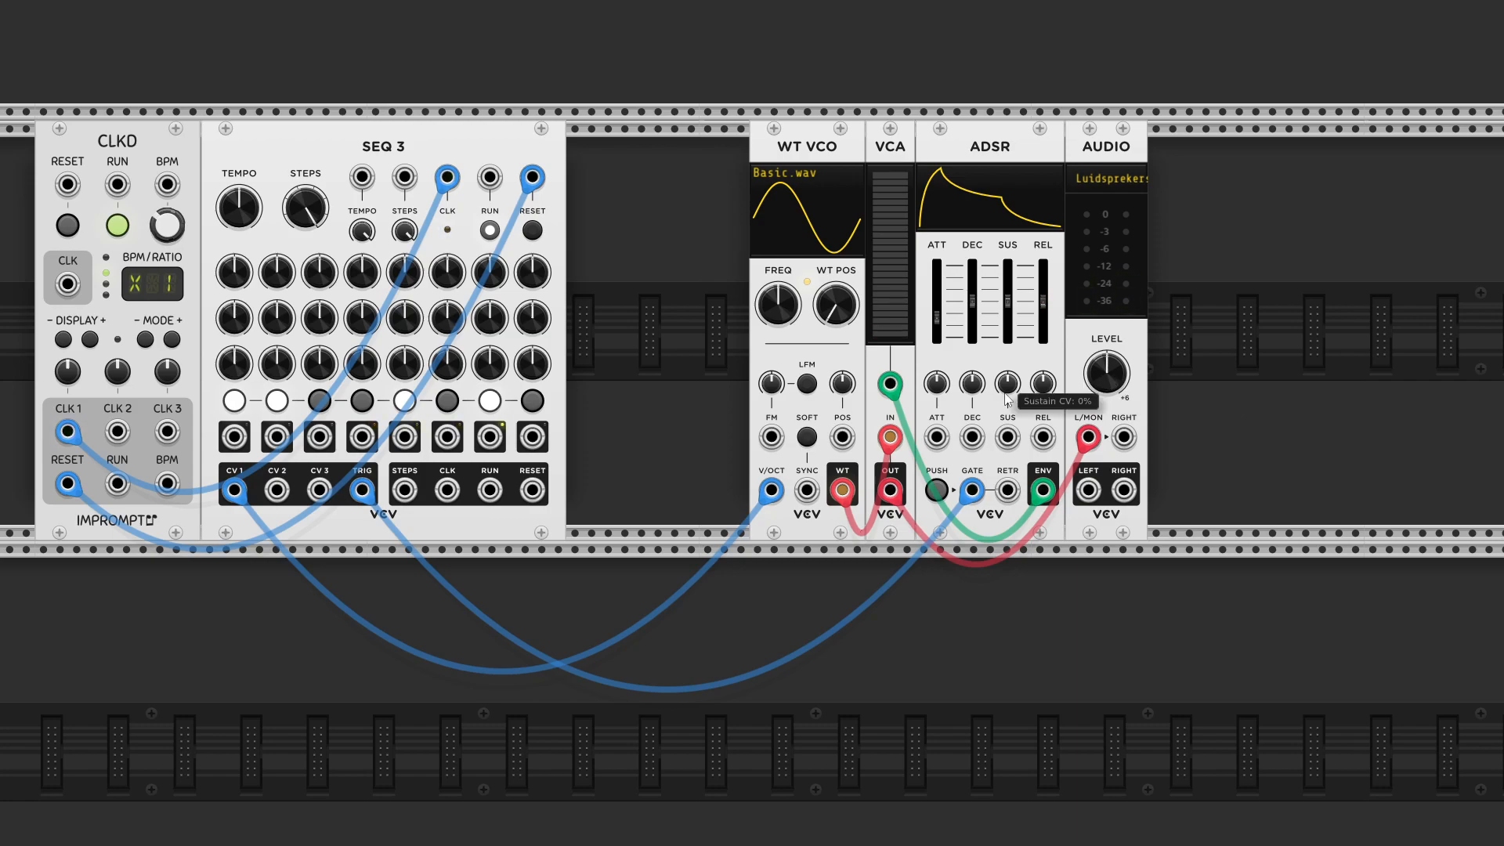
drag(937, 317, 937, 322)
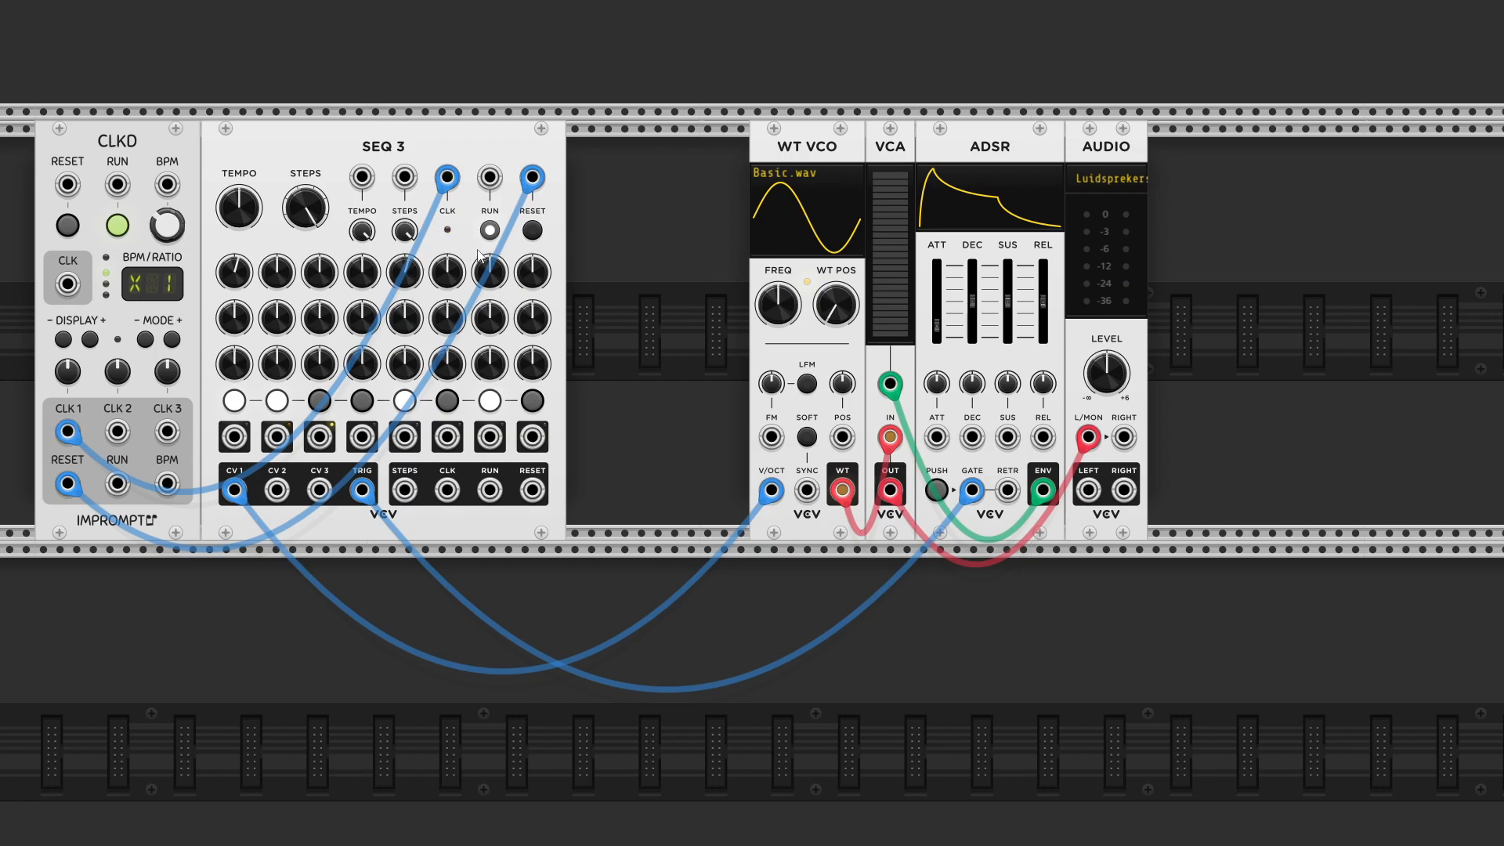
Turn up the CV 1 row knobs of steps 7 and 2 on SEQ 3 to vary the sequence's pitch.
drag(501, 278, 501, 231)
drag(288, 278, 288, 204)
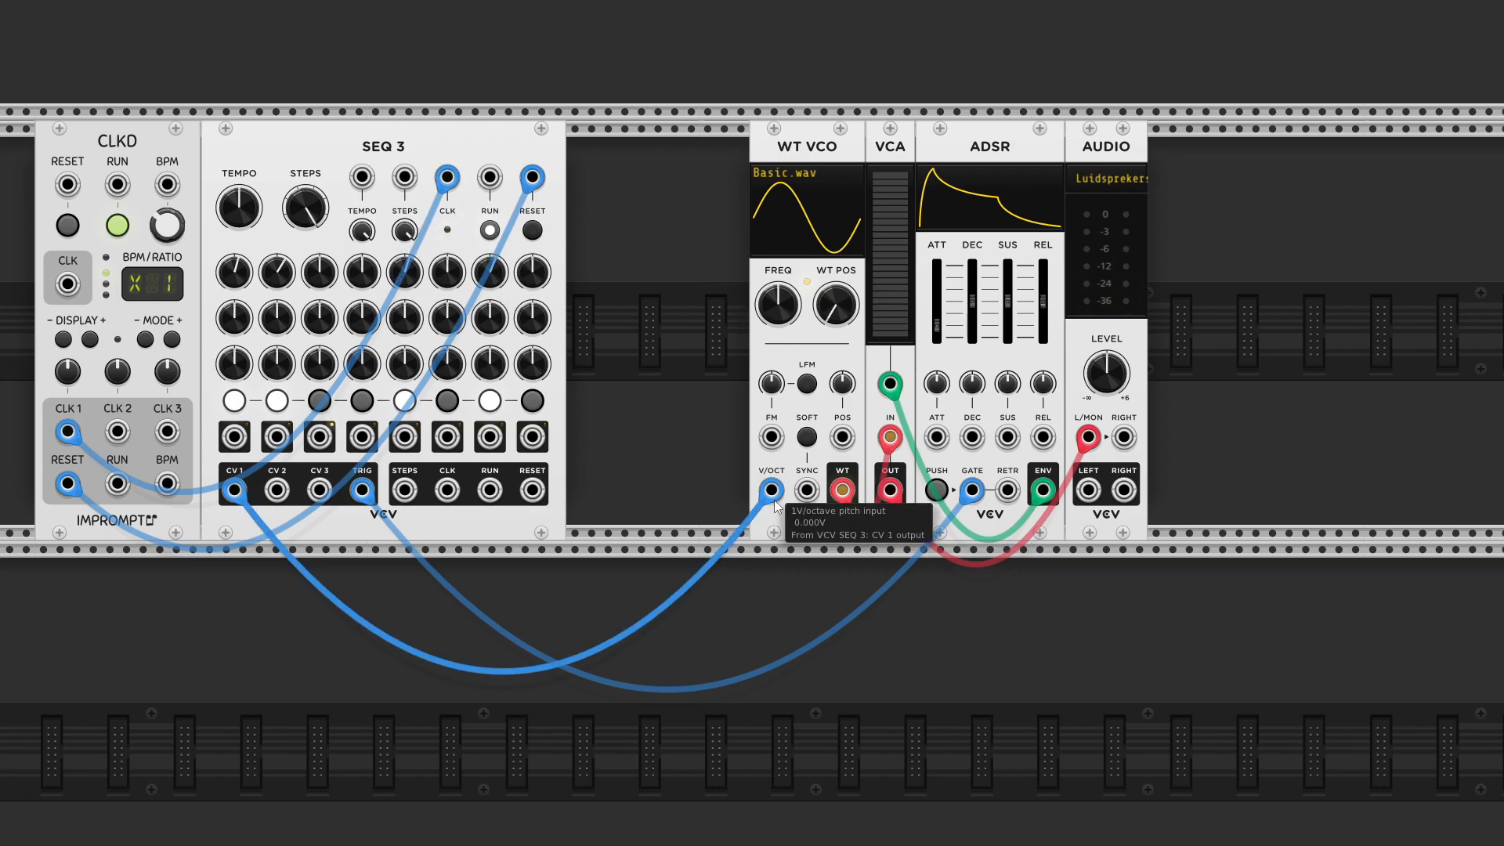
Move the AUDIO module away from the ADSR, lower the ADSR's decay and sustain, and stop the clock.
drag(1134, 149, 1201, 149)
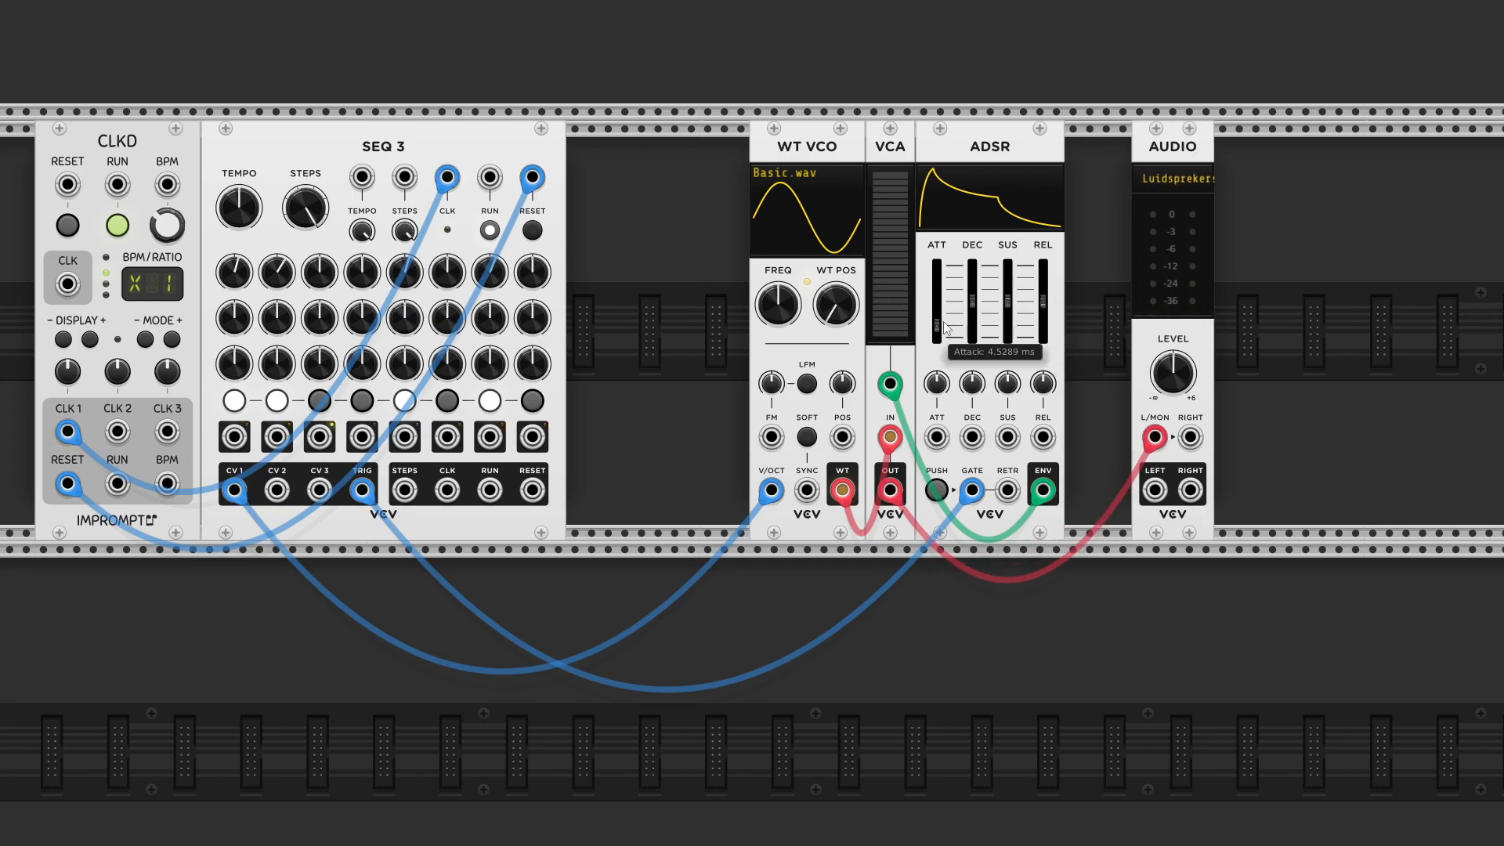
drag(972, 299, 1043, 304)
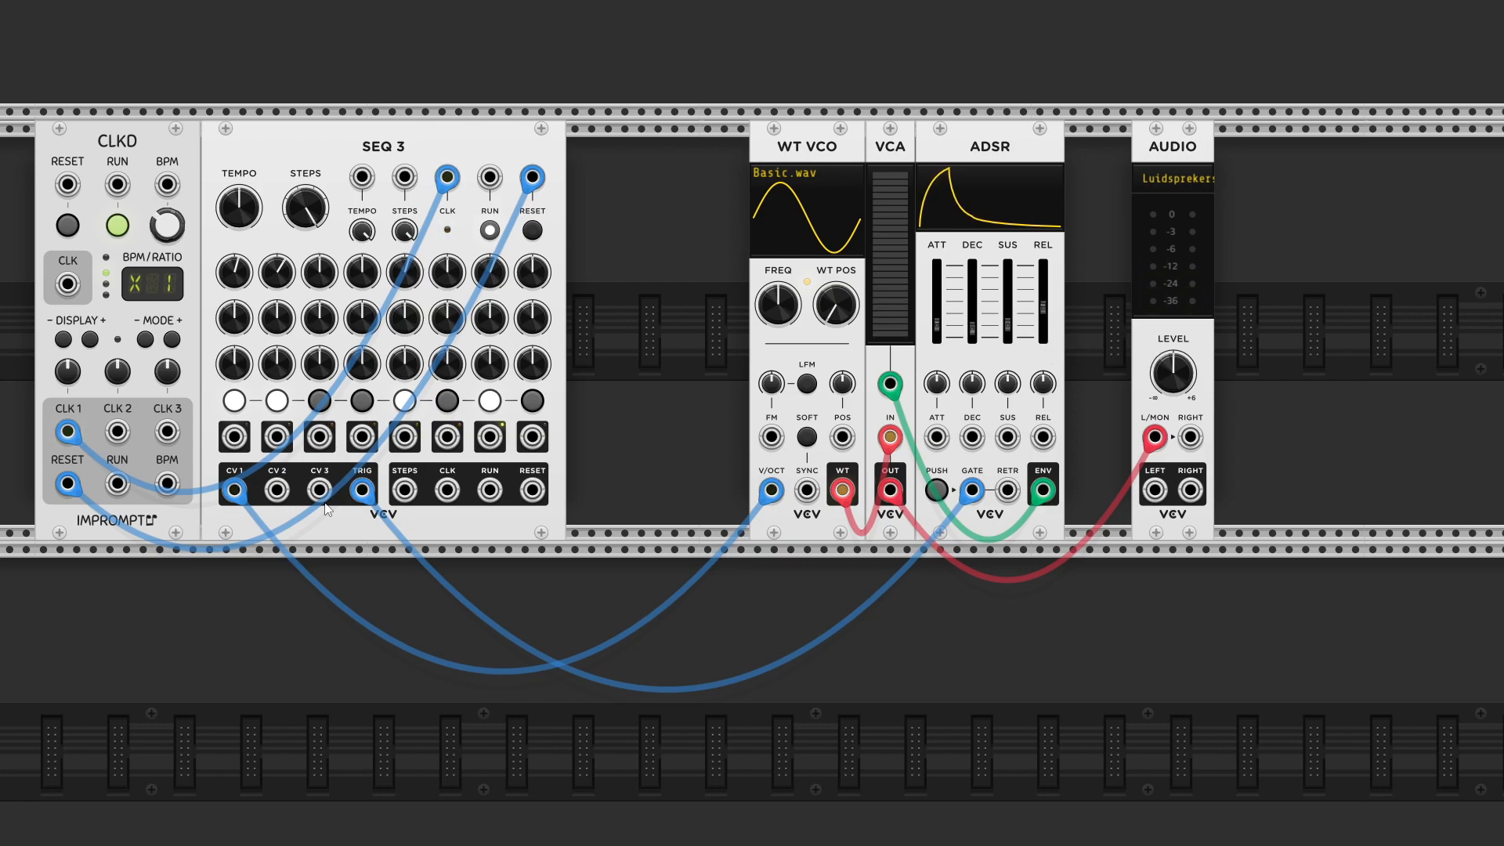
click(118, 227)
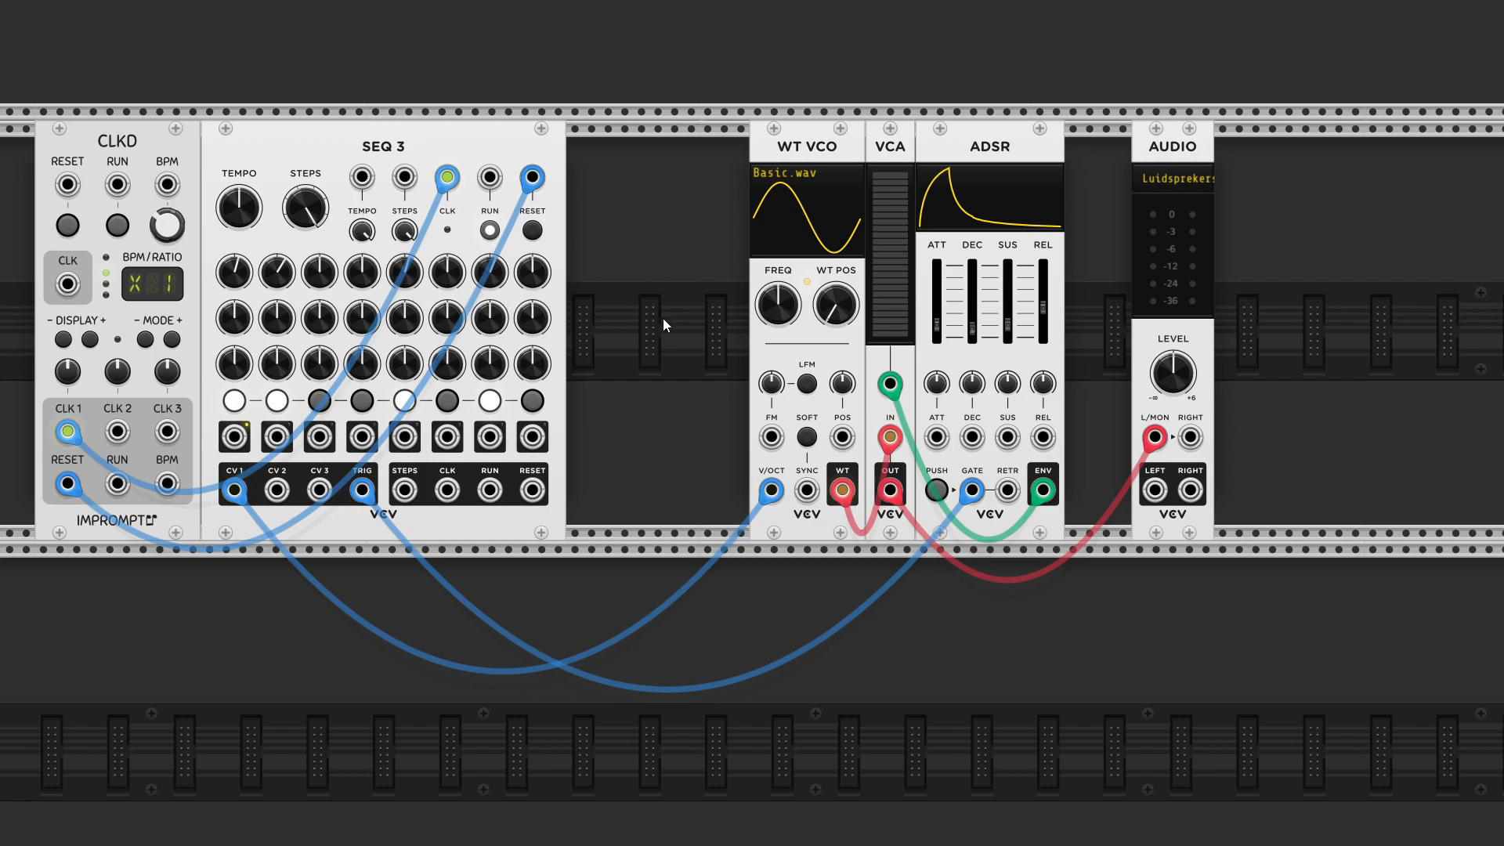
Move the Quantizer module from the lower rack row up beside SEQ 3.
scroll(753, 543, down, 5)
scroll(927, 546, down, 5)
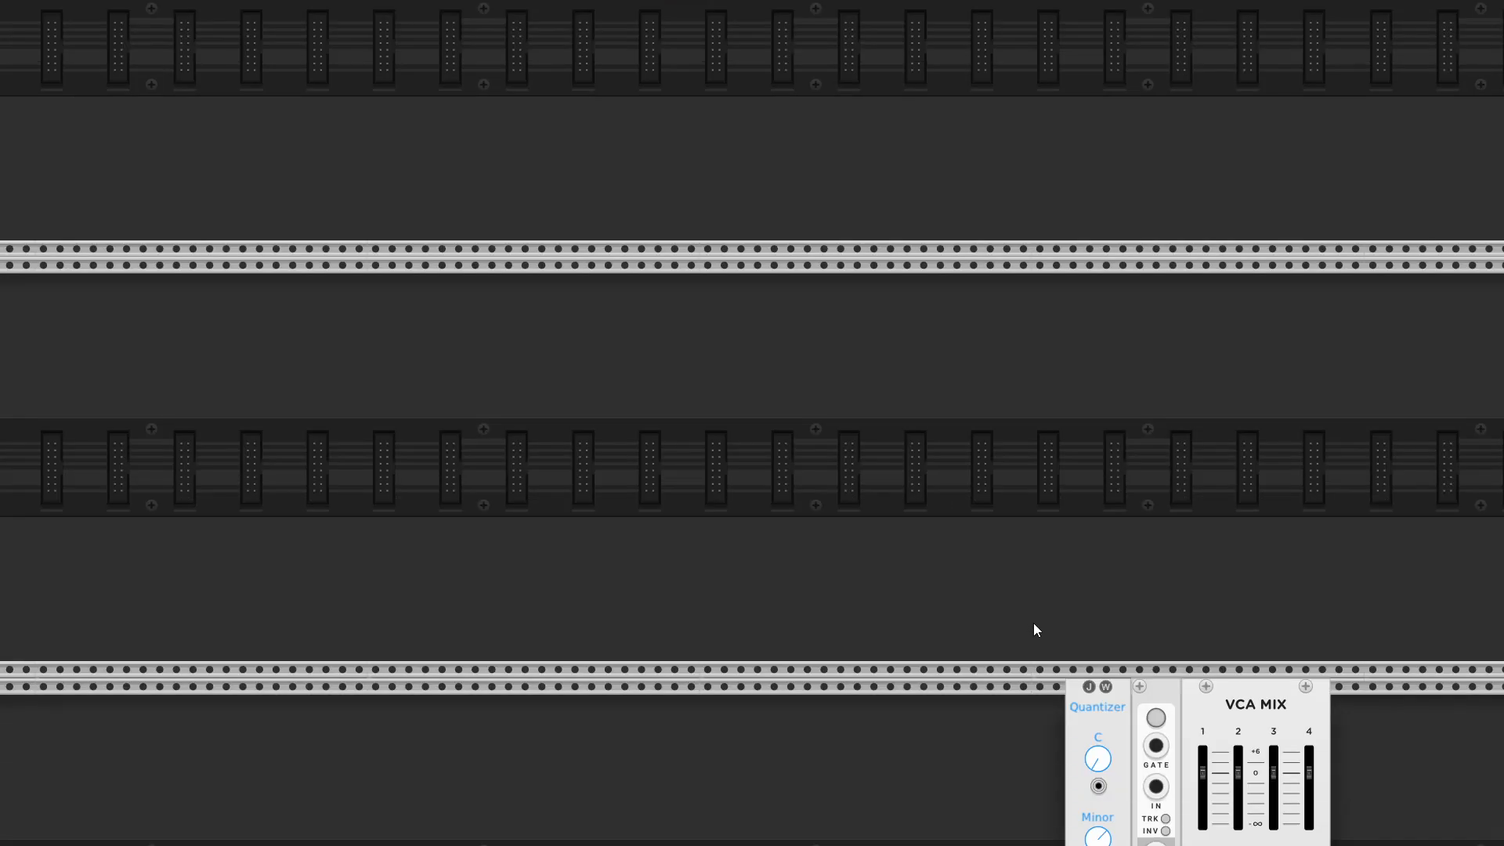
drag(1088, 691, 566, 107)
scroll(708, 362, up, 6)
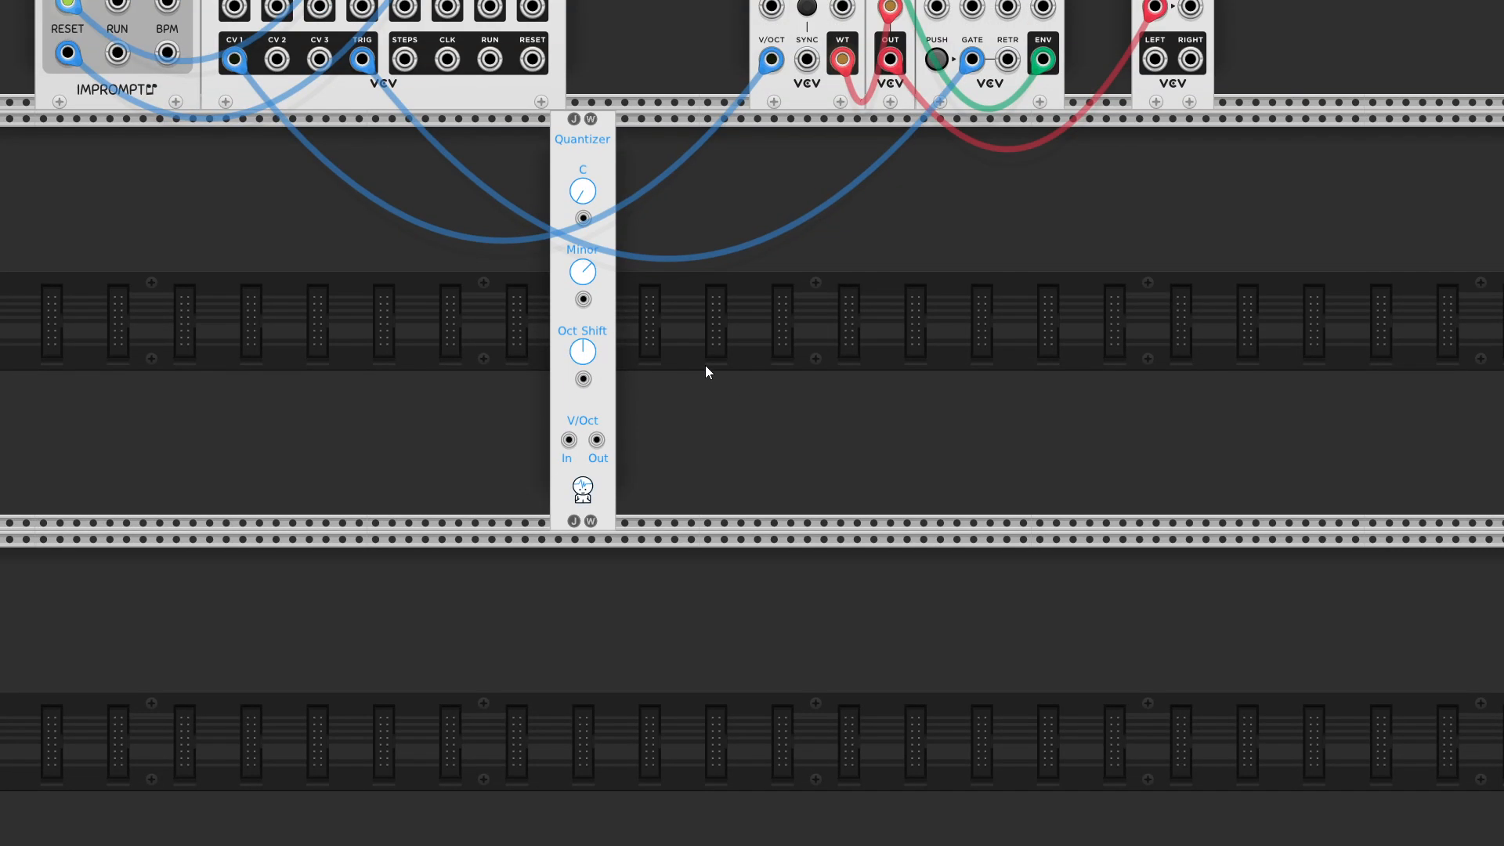
drag(580, 317, 599, 19)
scroll(720, 423, up, 3)
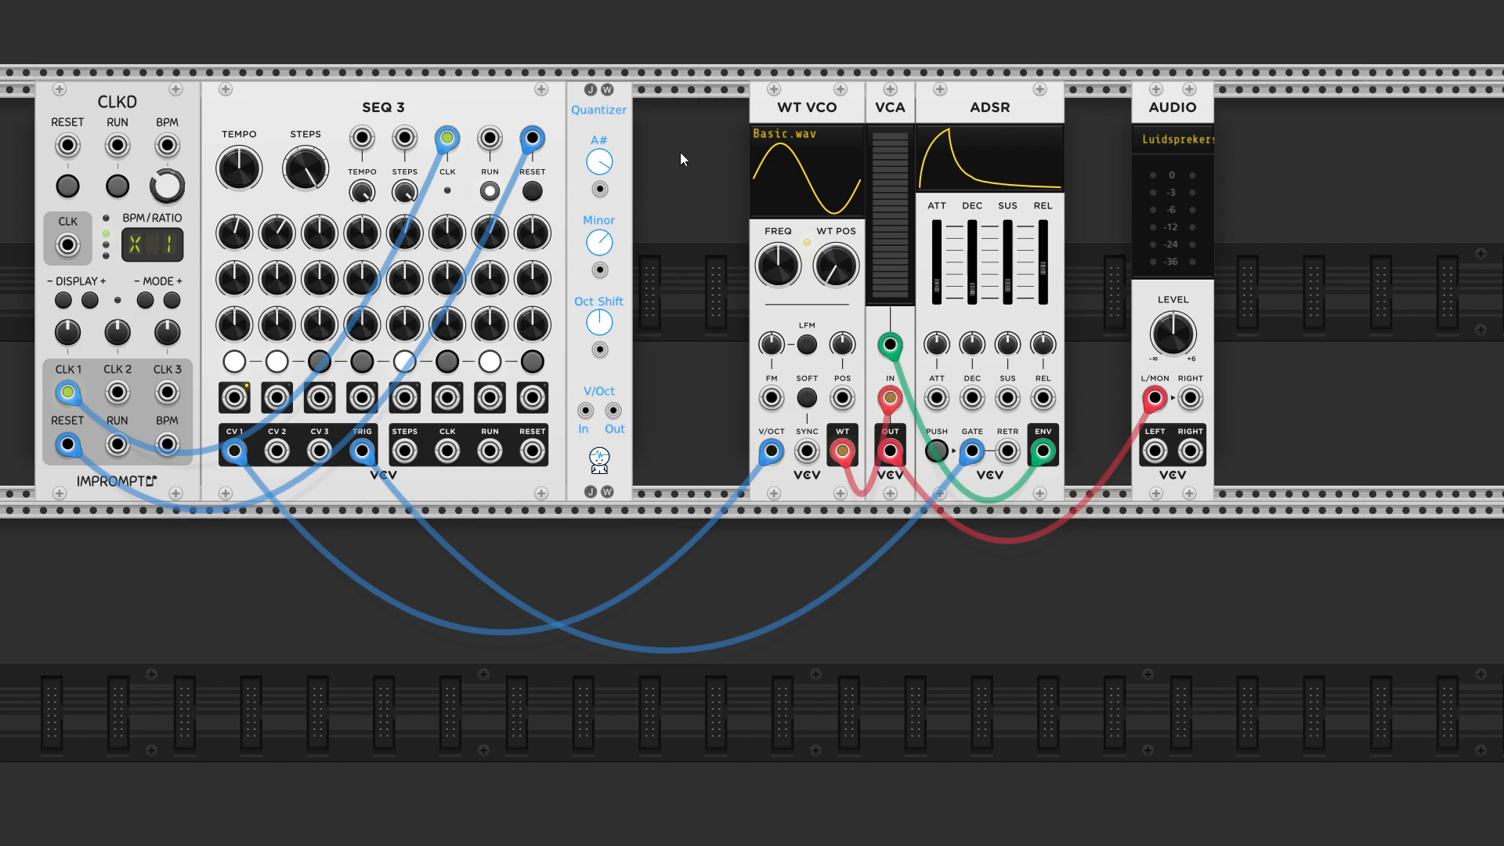
Set the Quantizer's root note to C and its scale to Minor.
mouse_move(605, 164)
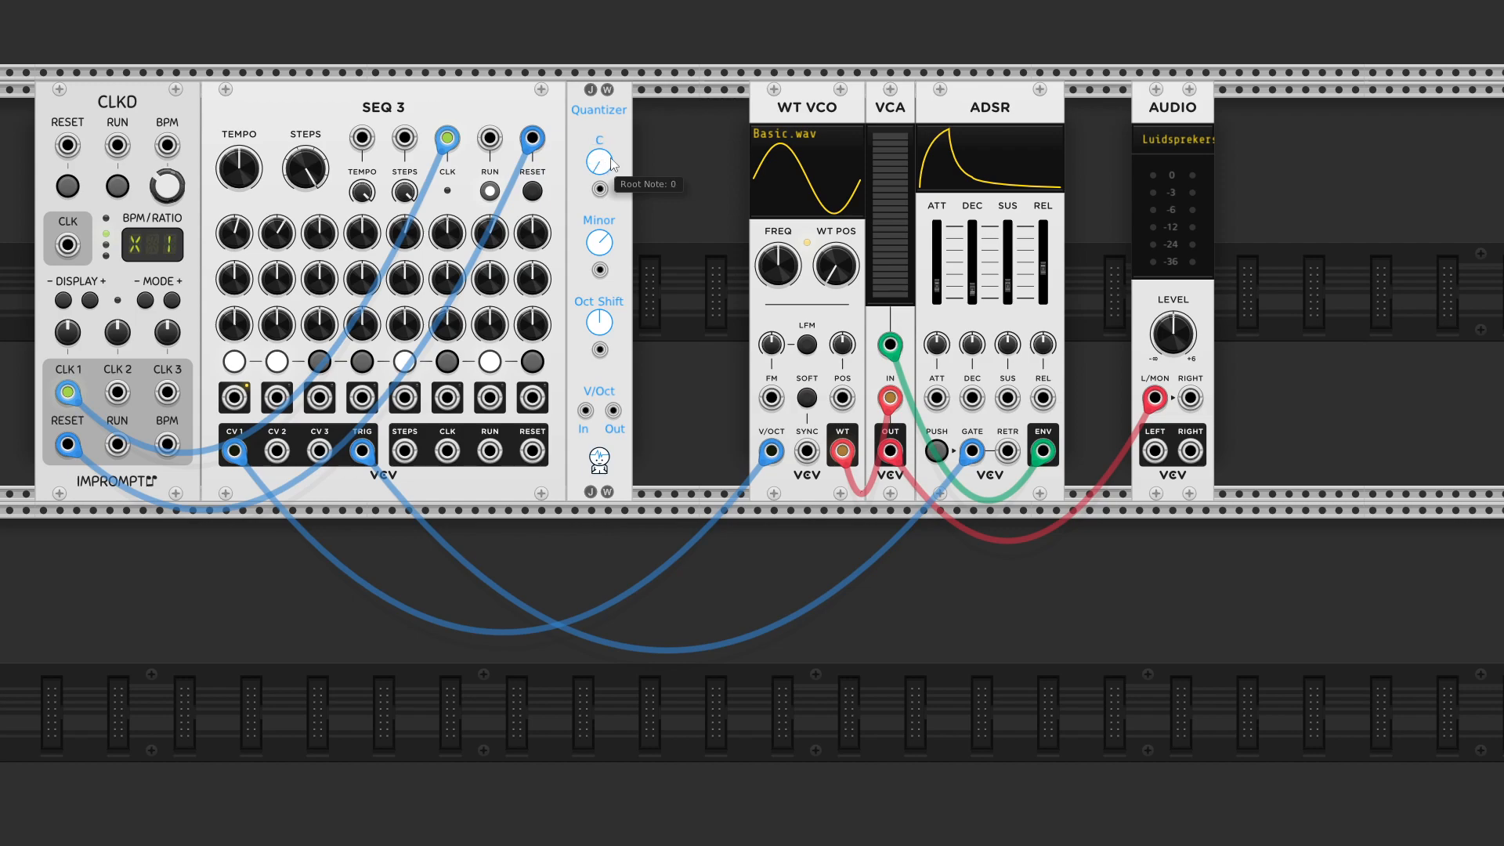
mouse_move(602, 252)
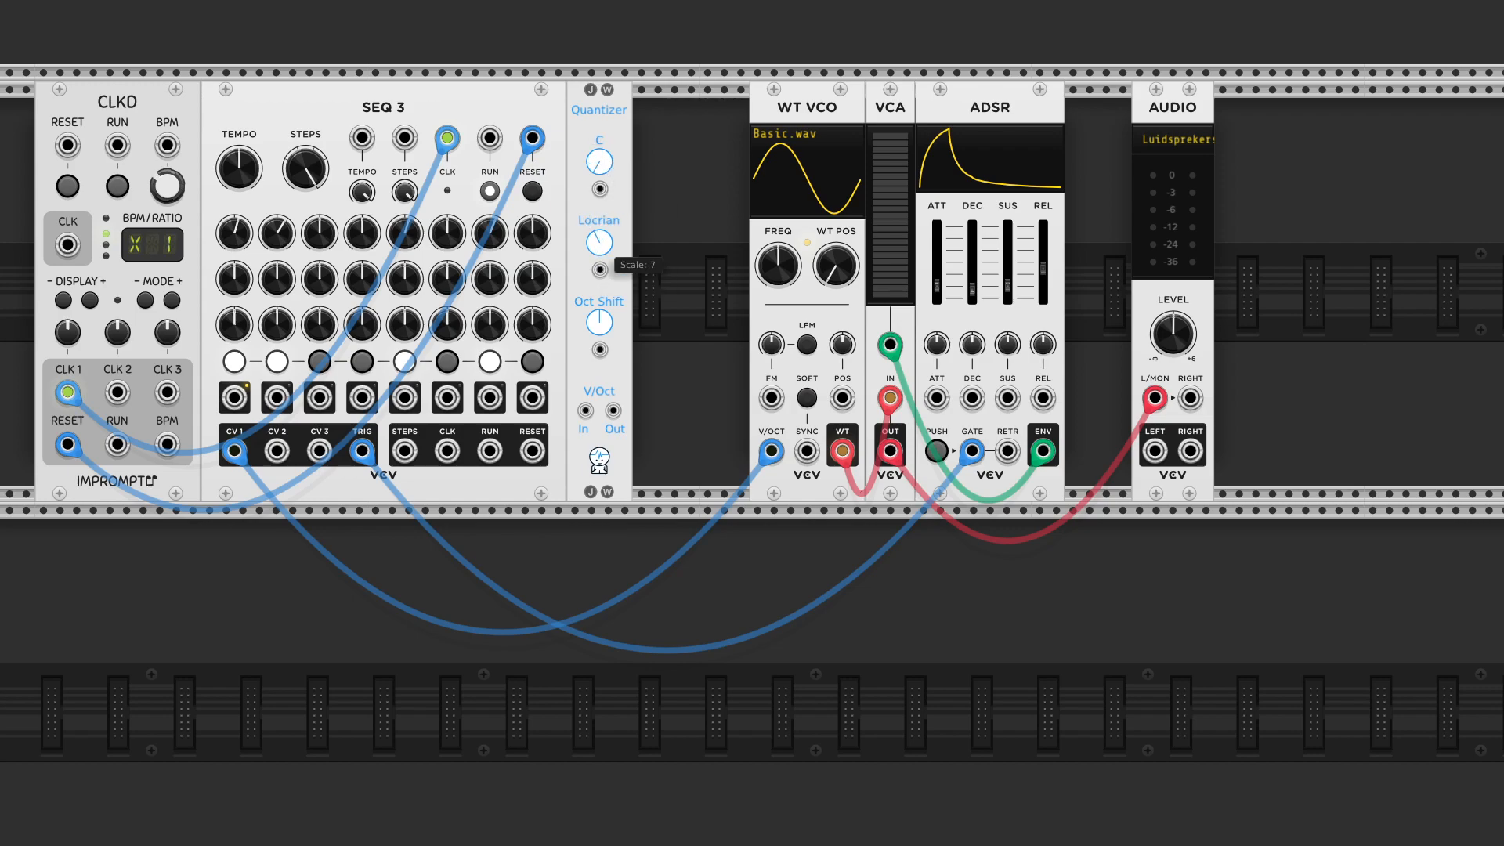
mouse_move(599, 245)
mouse_down()
mouse_move(599, 258)
mouse_move(600, 229)
mouse_up()
Reroute SEQ 3's CV 1 cable to the Quantizer's V/Oct In and patch its V/Oct Out to WT VCO's V/OCT input.
drag(771, 451, 586, 410)
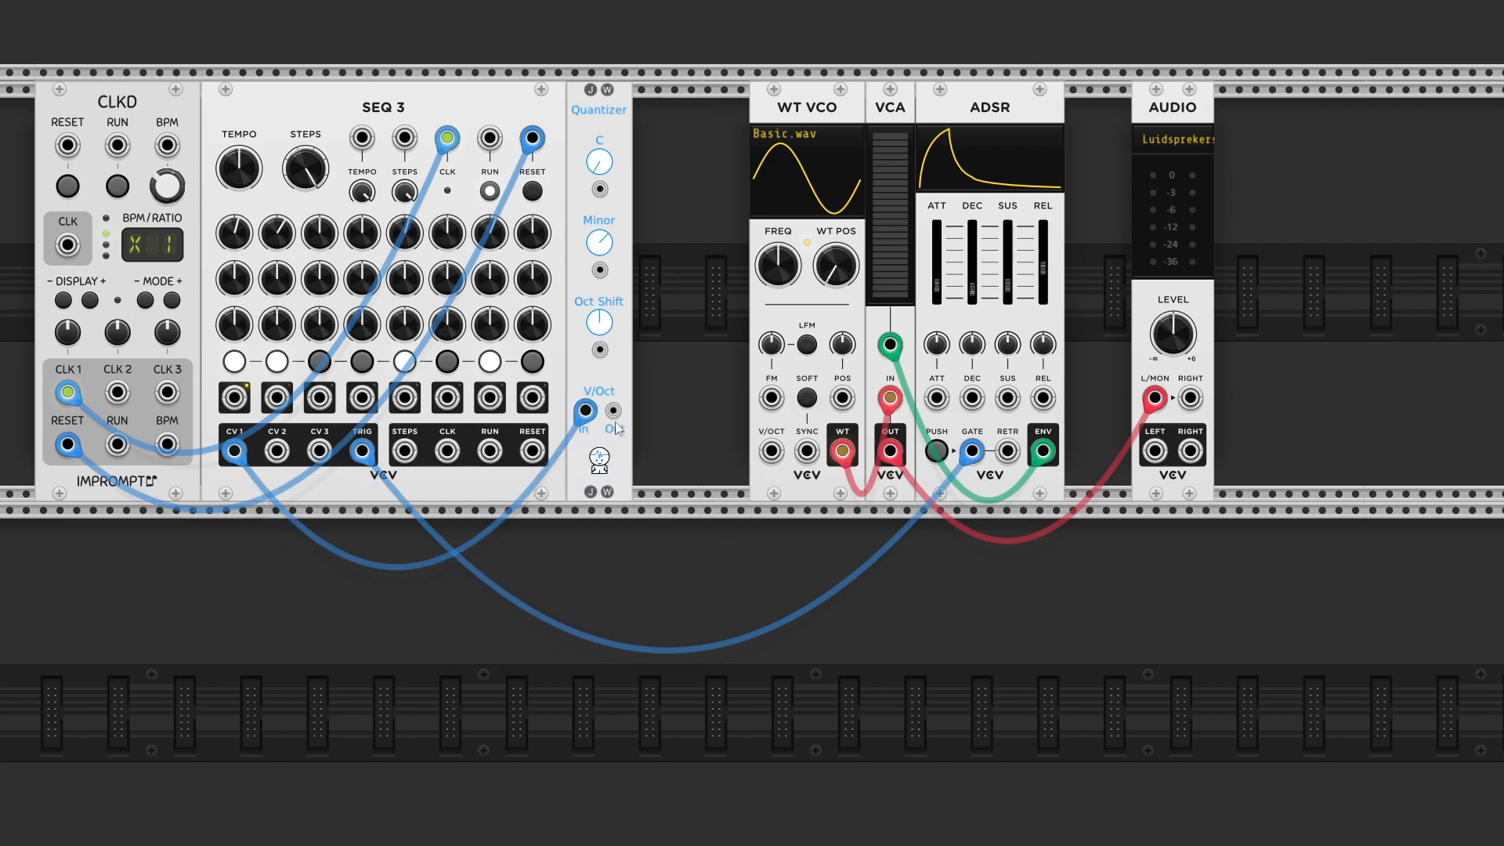
right_click(613, 410)
drag(642, 500, 773, 452)
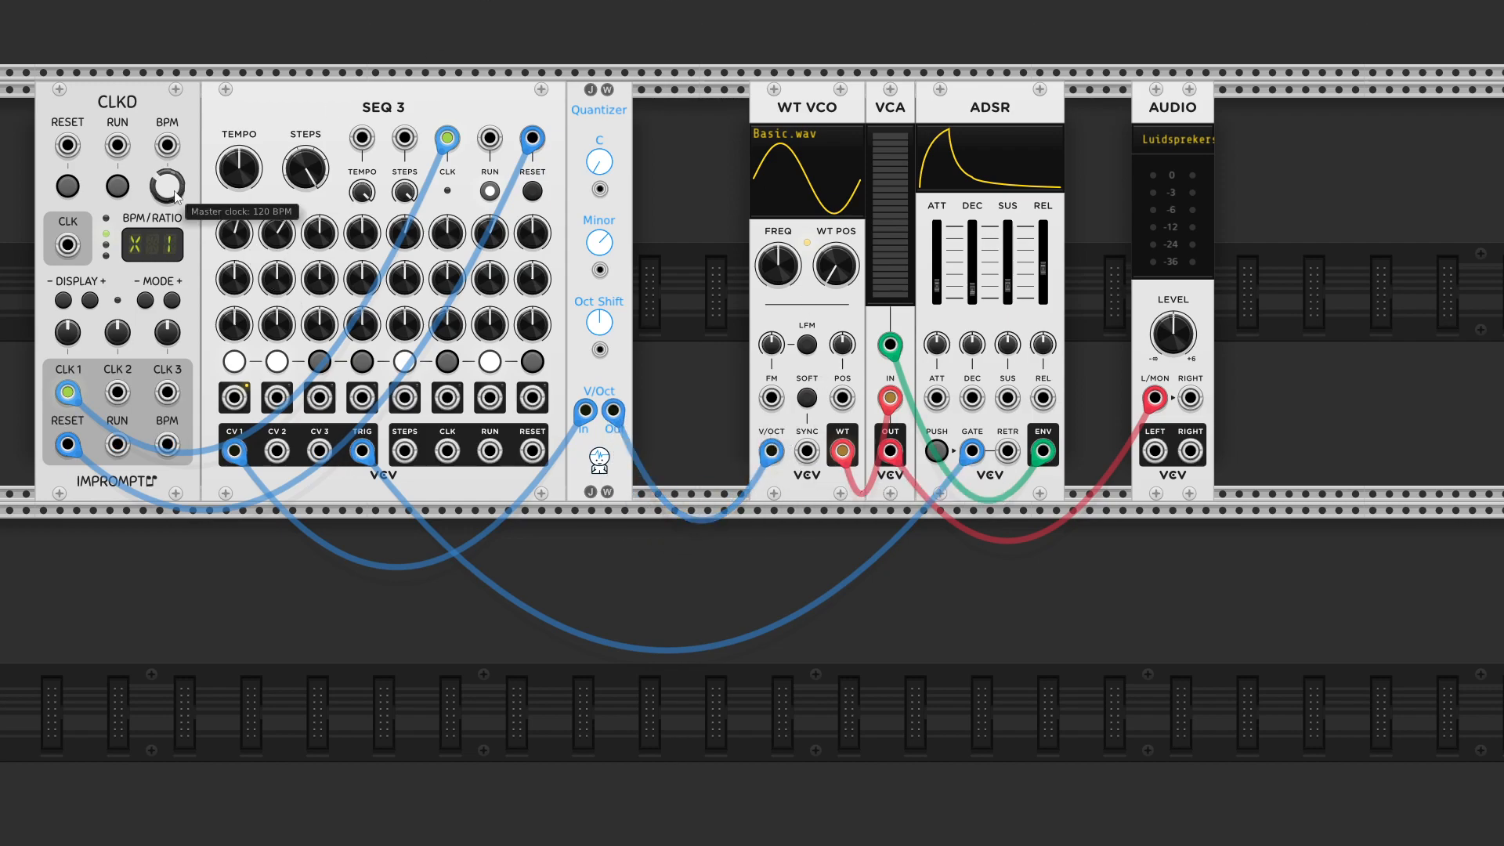
Start the clock and shift the AUDIO and Quantizer modules to the right, opening a gap beside SEQ 3.
click(118, 186)
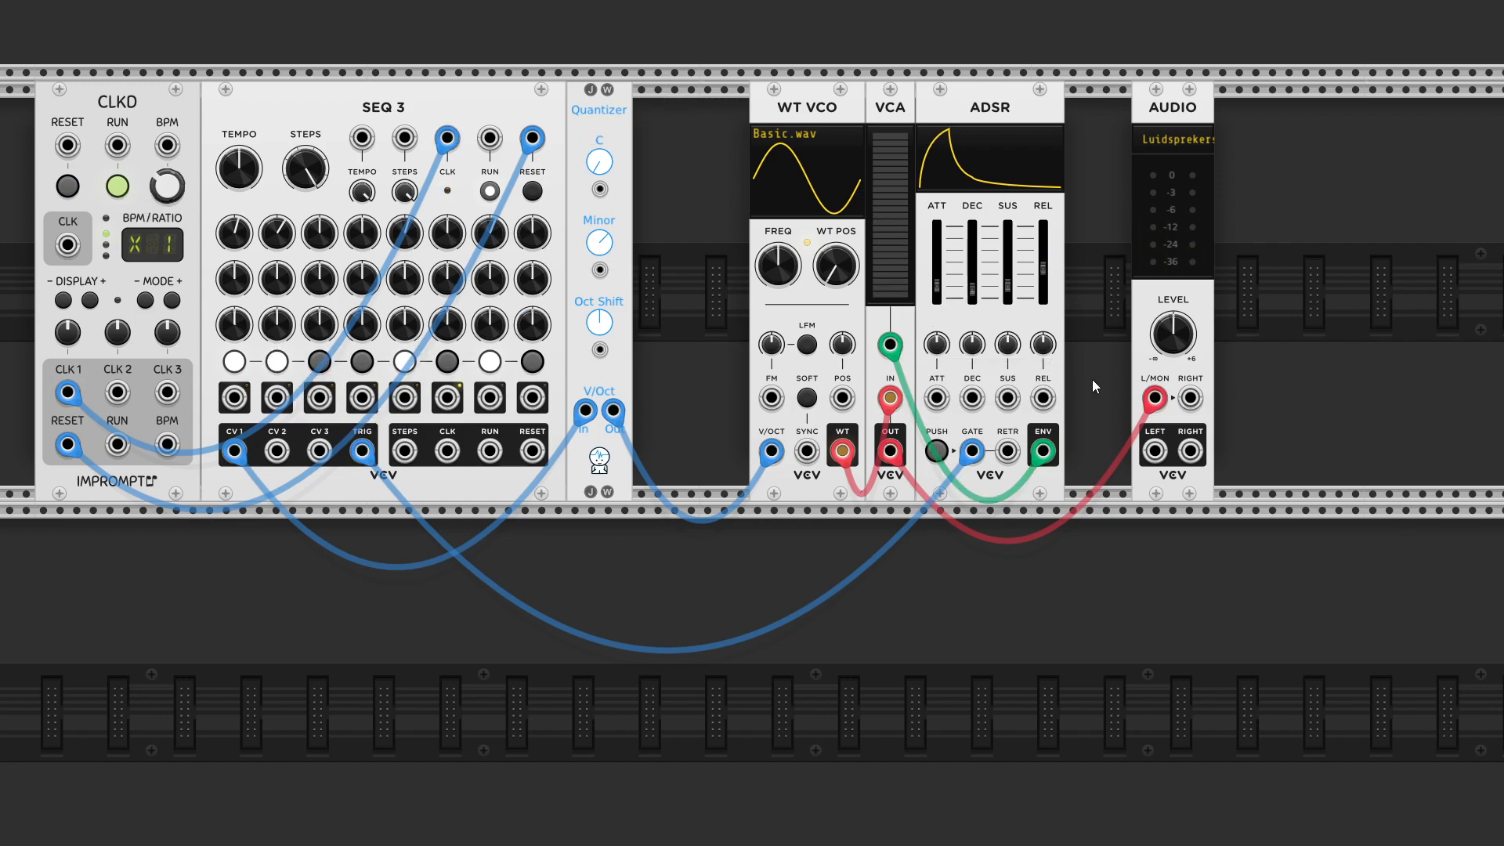
drag(1177, 114, 1227, 114)
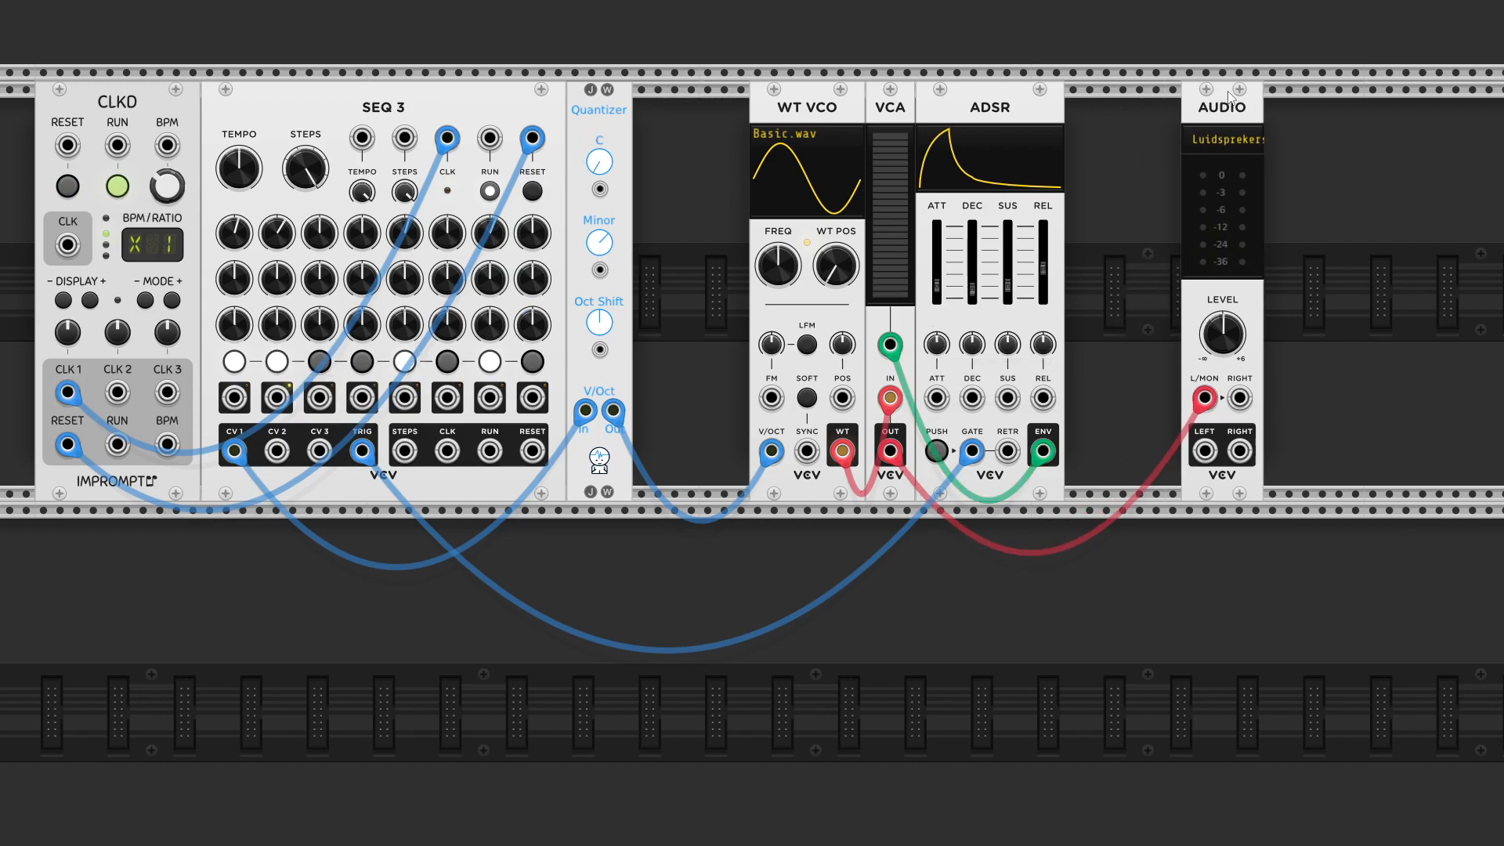
drag(602, 93, 661, 97)
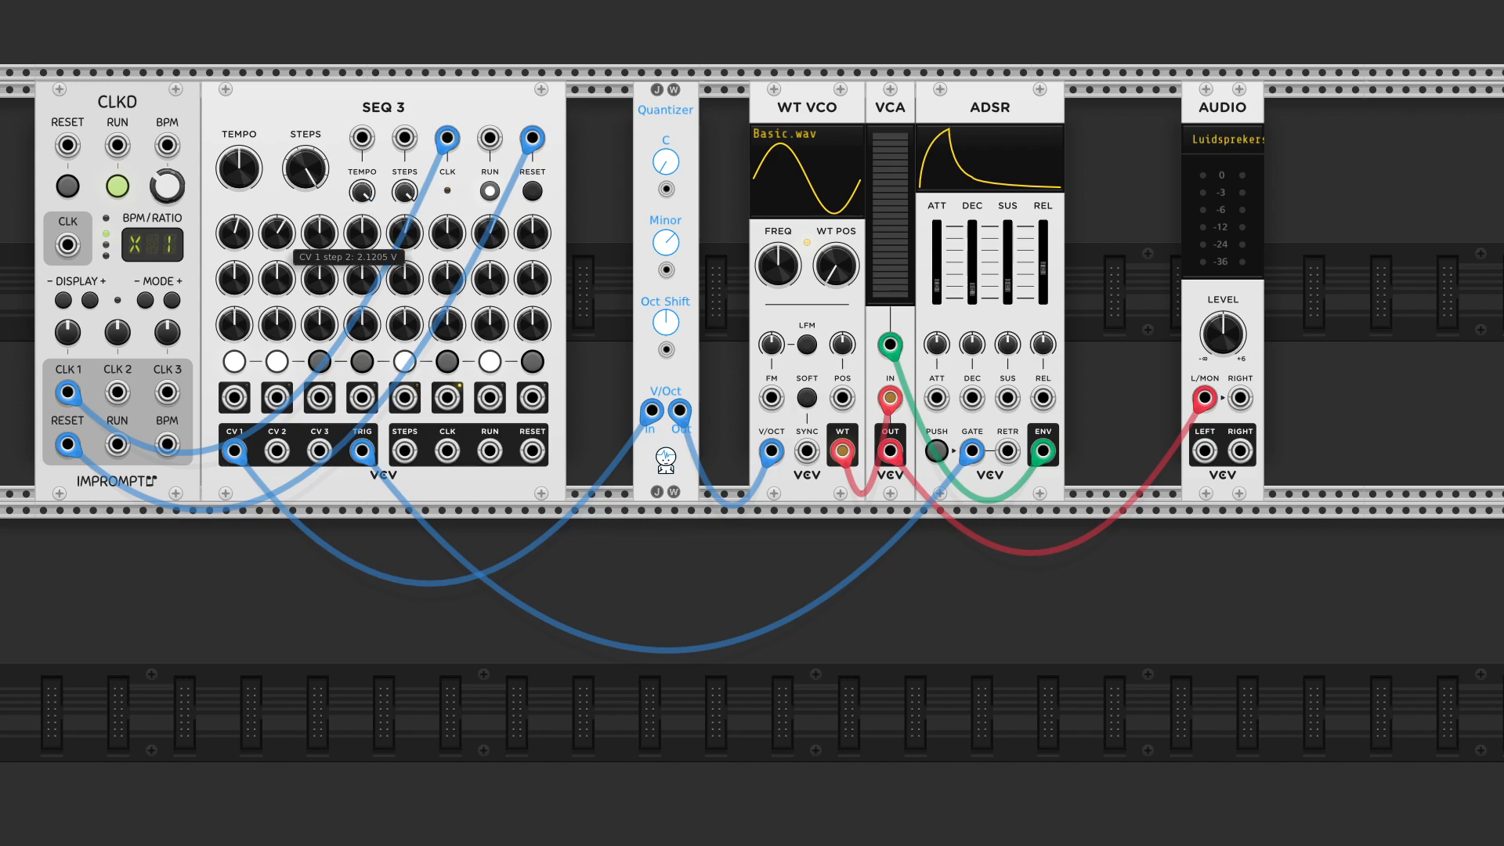
Adjust SEQ 3's CV 1 knobs across several steps to vary the melody, and lengthen the ADSR's release.
drag(407, 237, 490, 227)
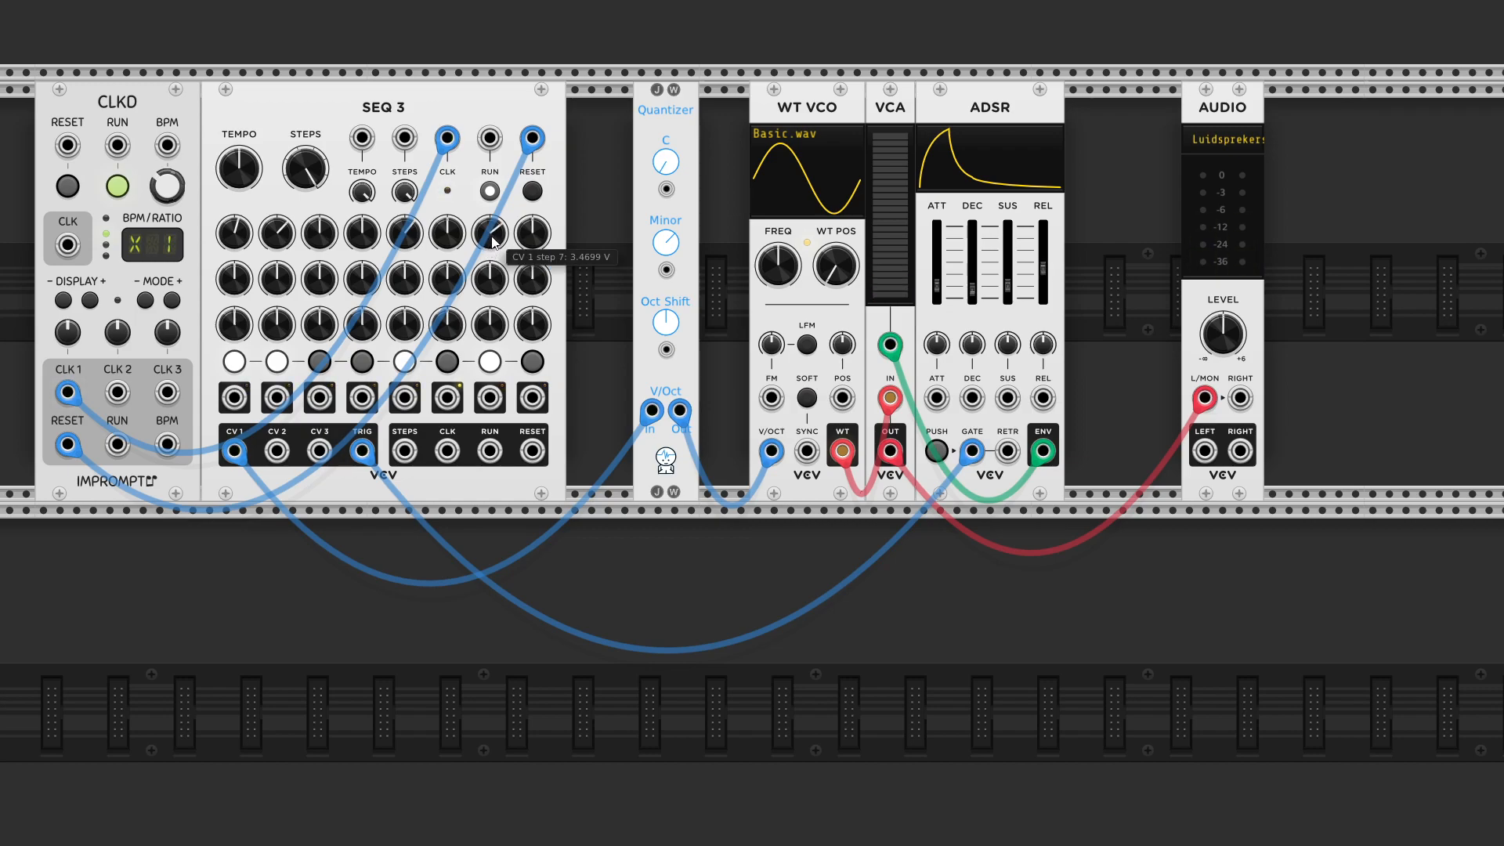
drag(490, 233, 407, 240)
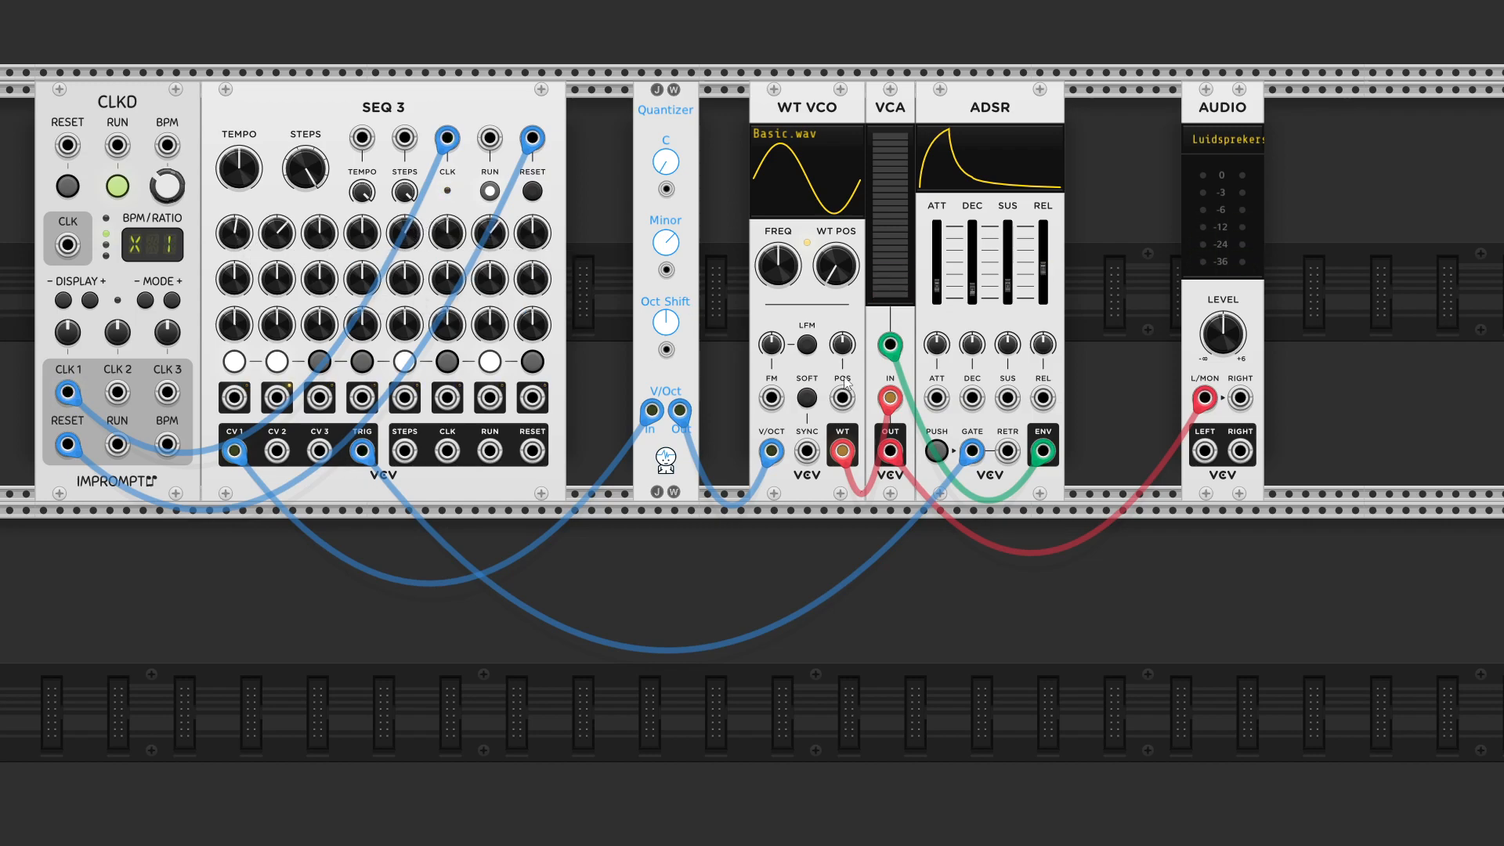
drag(1043, 268, 1042, 258)
drag(320, 228, 364, 205)
drag(406, 232, 532, 219)
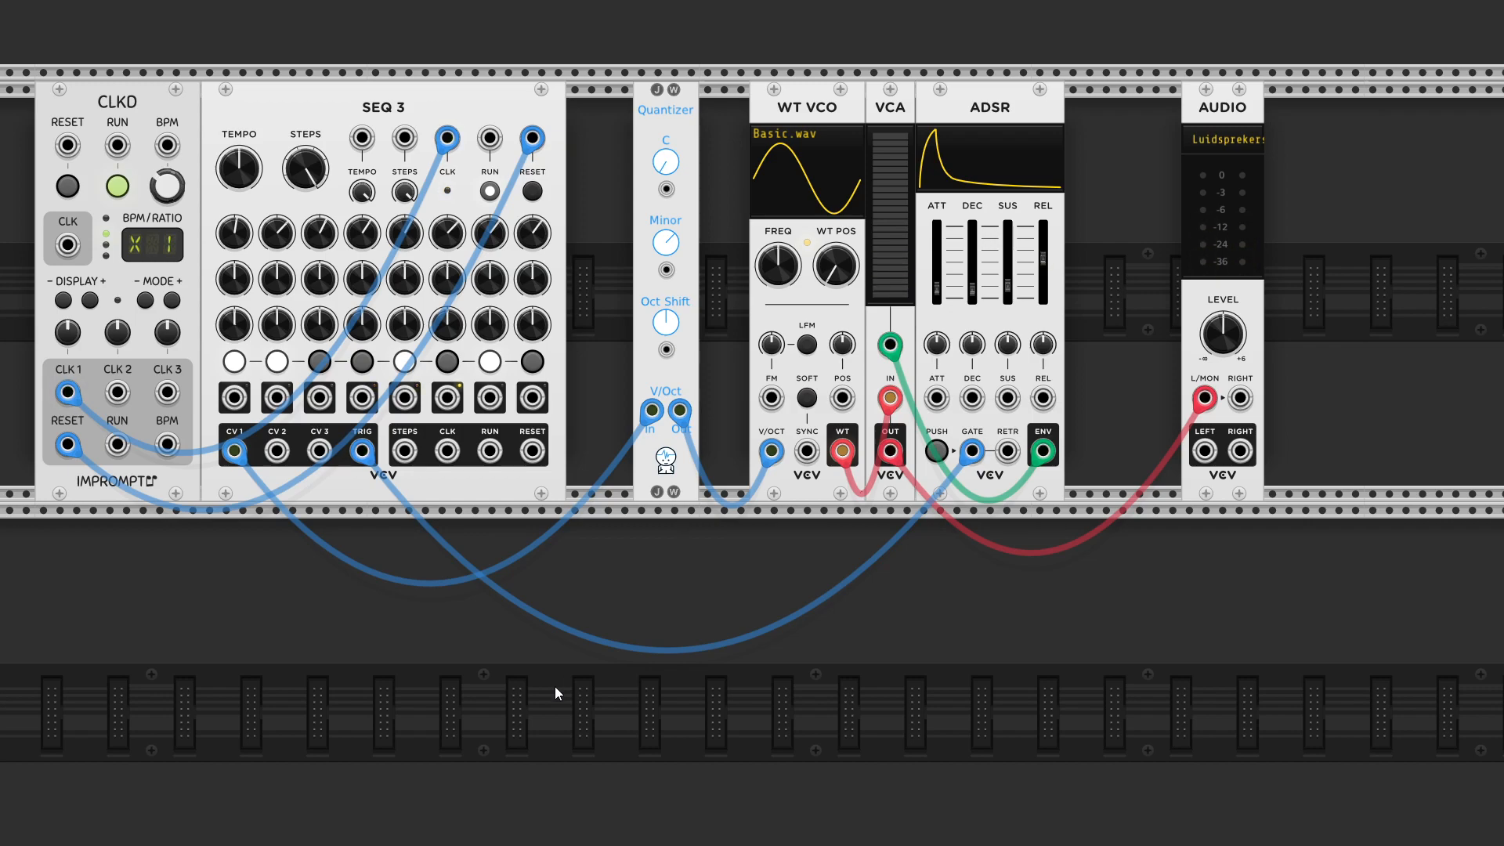
mouse_move(319, 239)
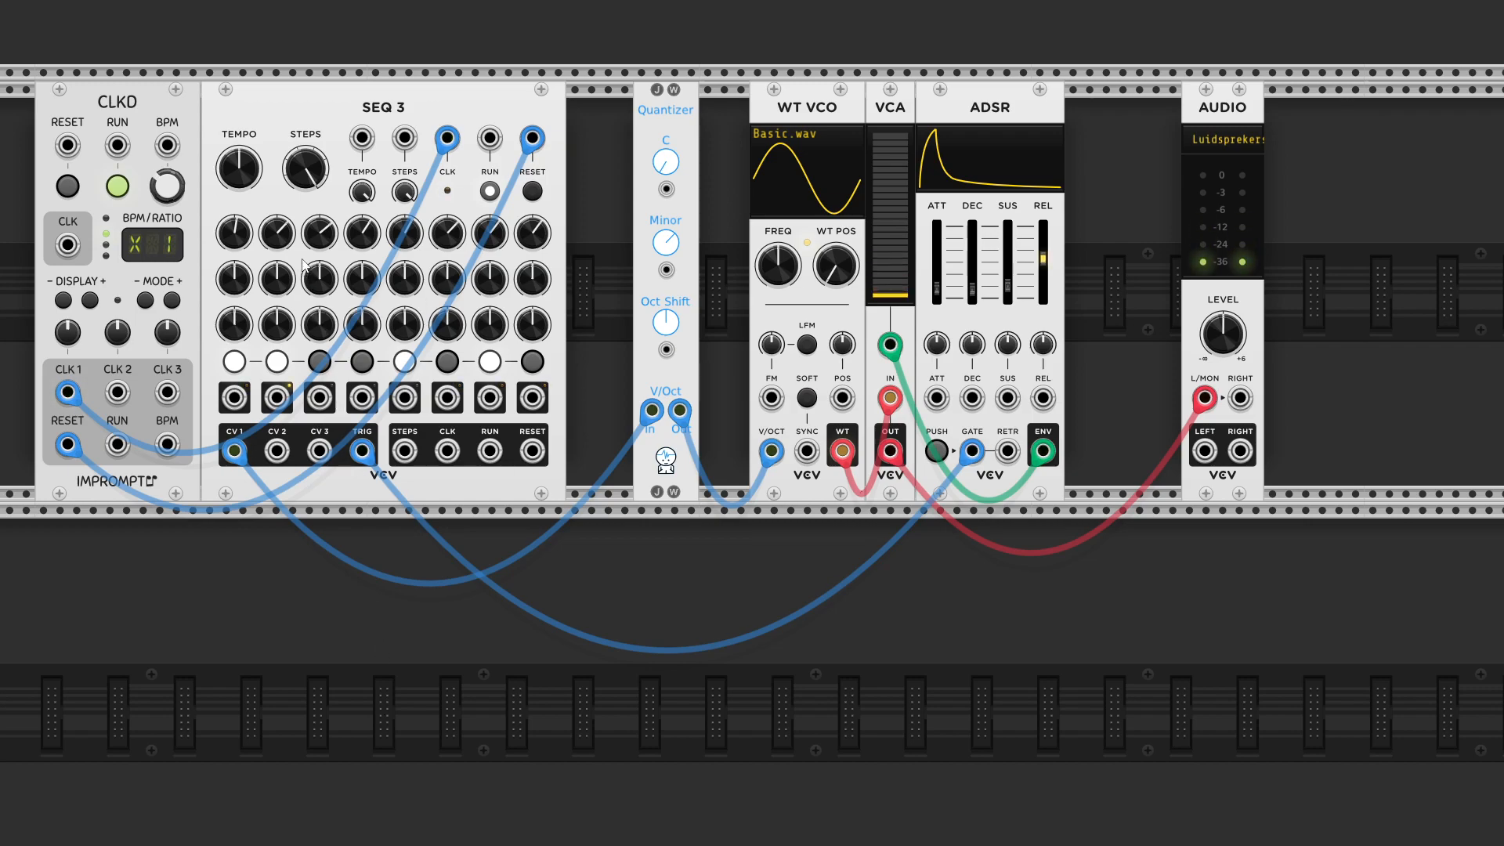
drag(316, 229, 315, 248)
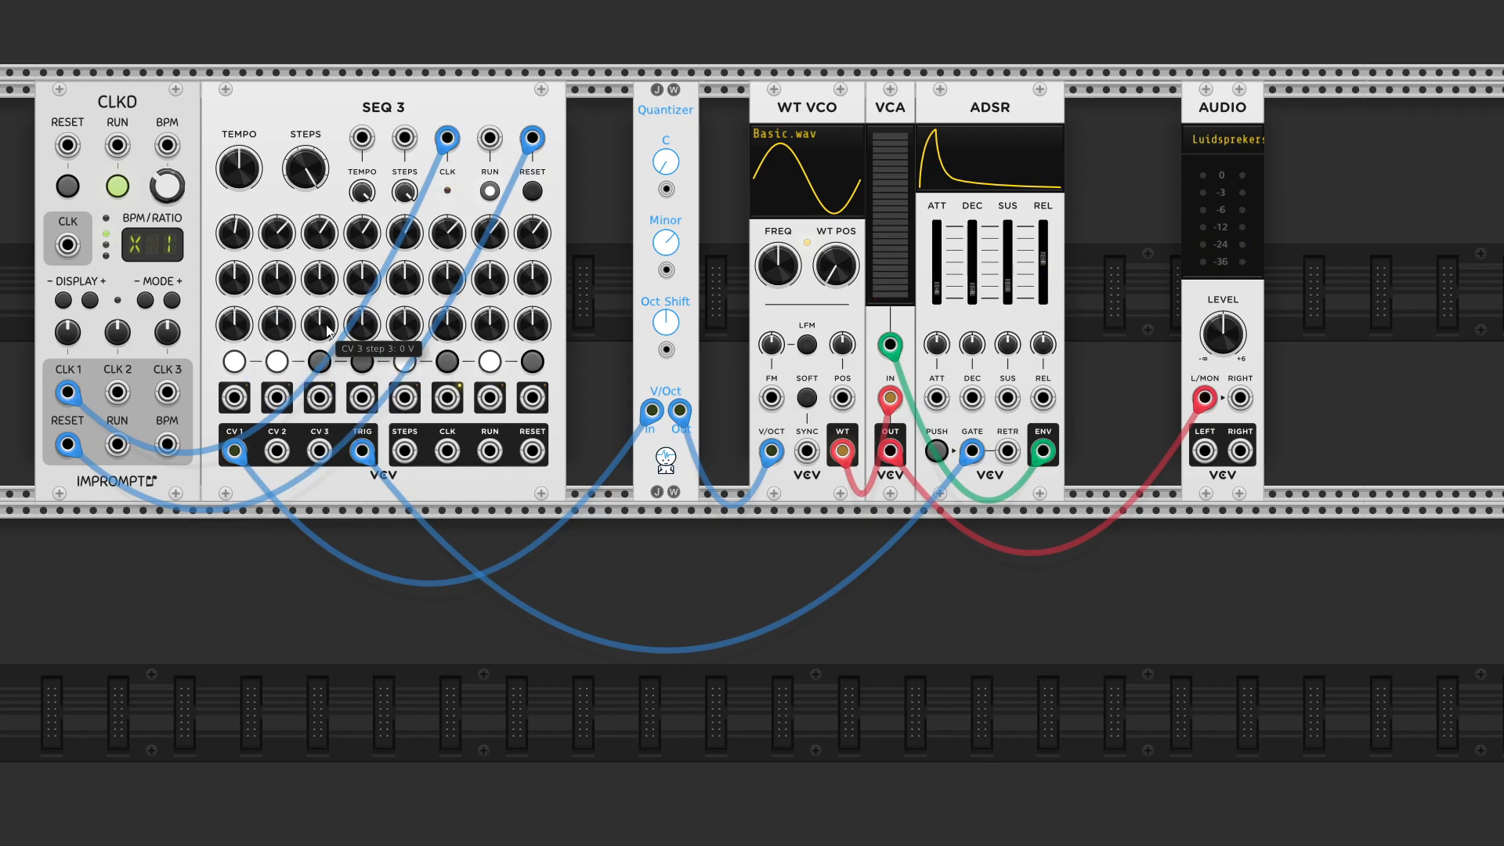
Vary the ADSR's release between longer and shorter settings, ending on a shorter release.
mouse_move(269, 325)
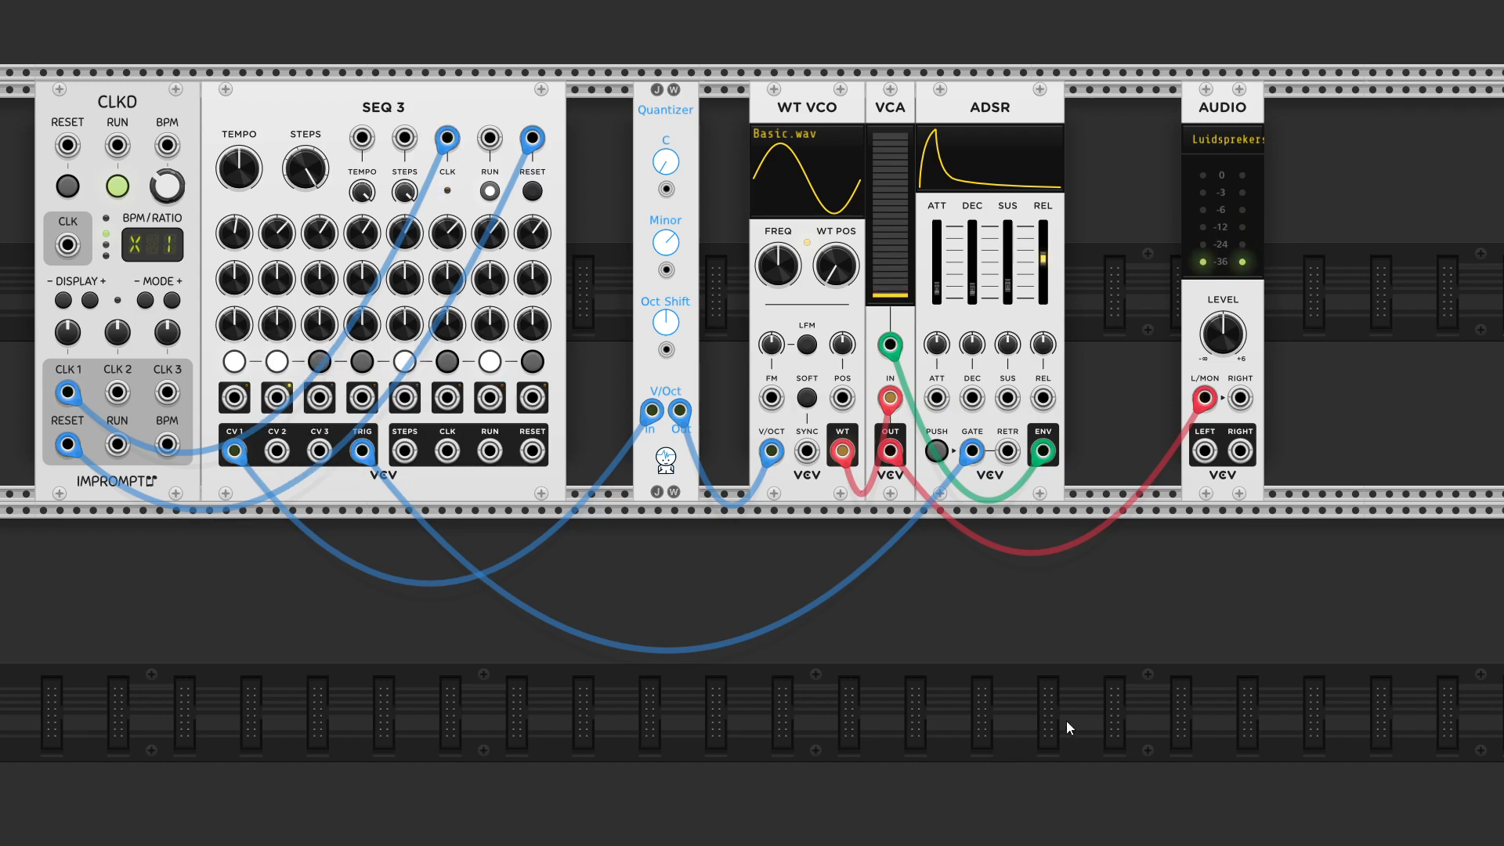
mouse_move(1053, 254)
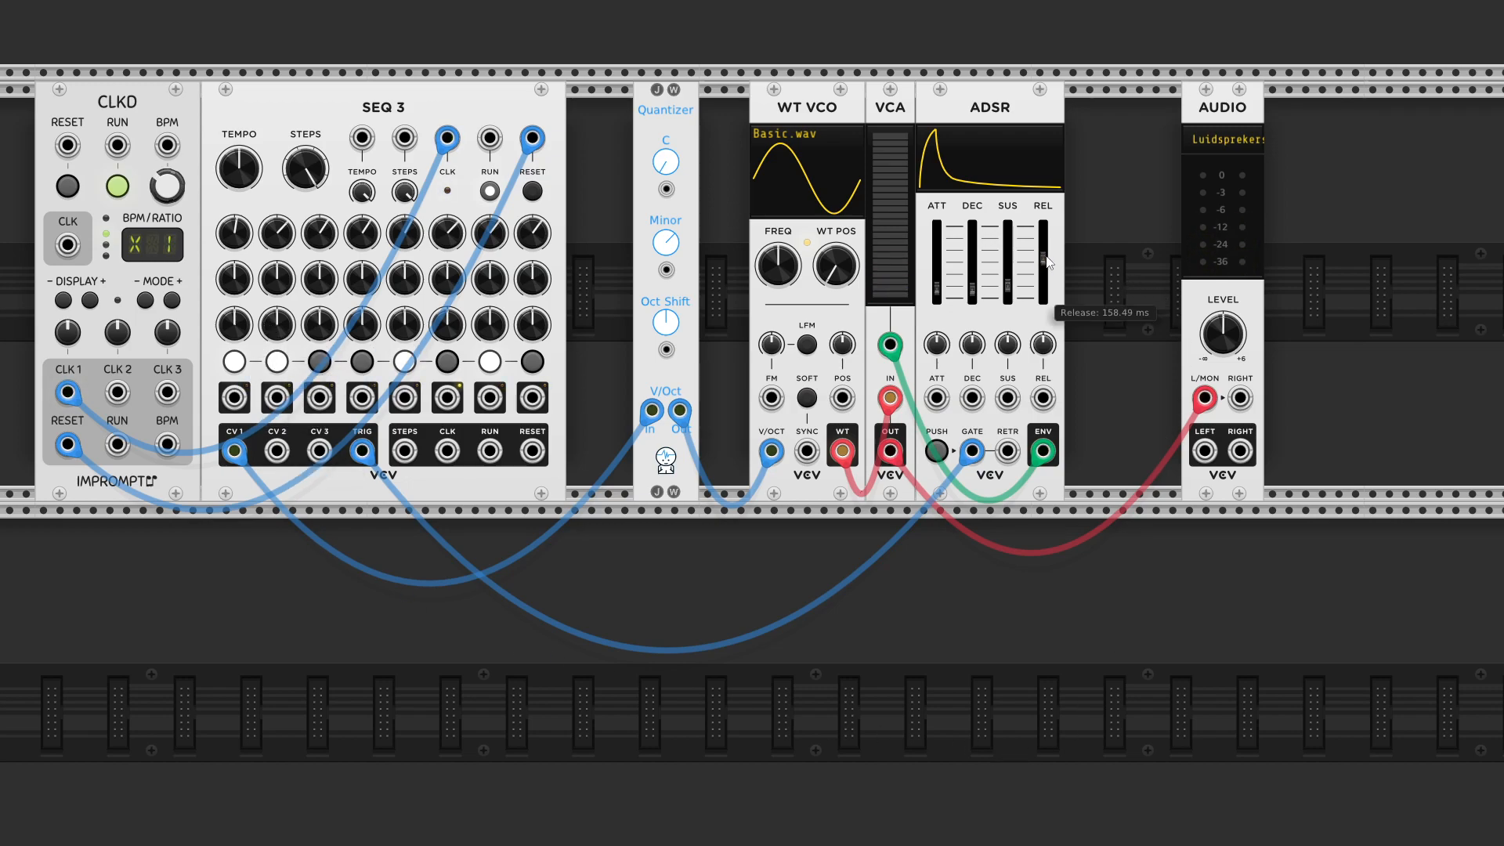
scroll(1043, 259, down, 1)
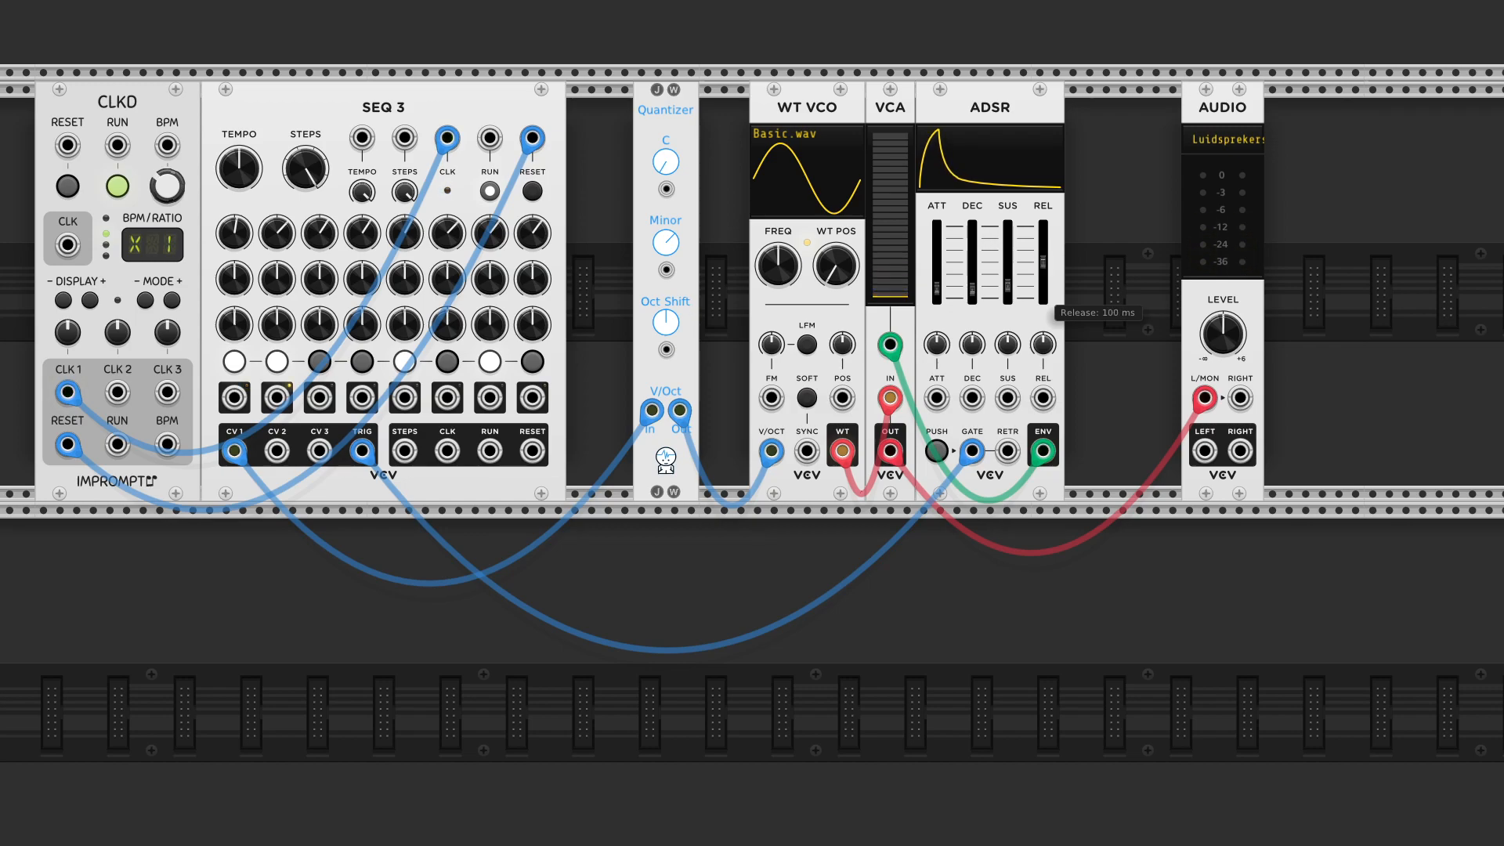
drag(1043, 259, 1043, 275)
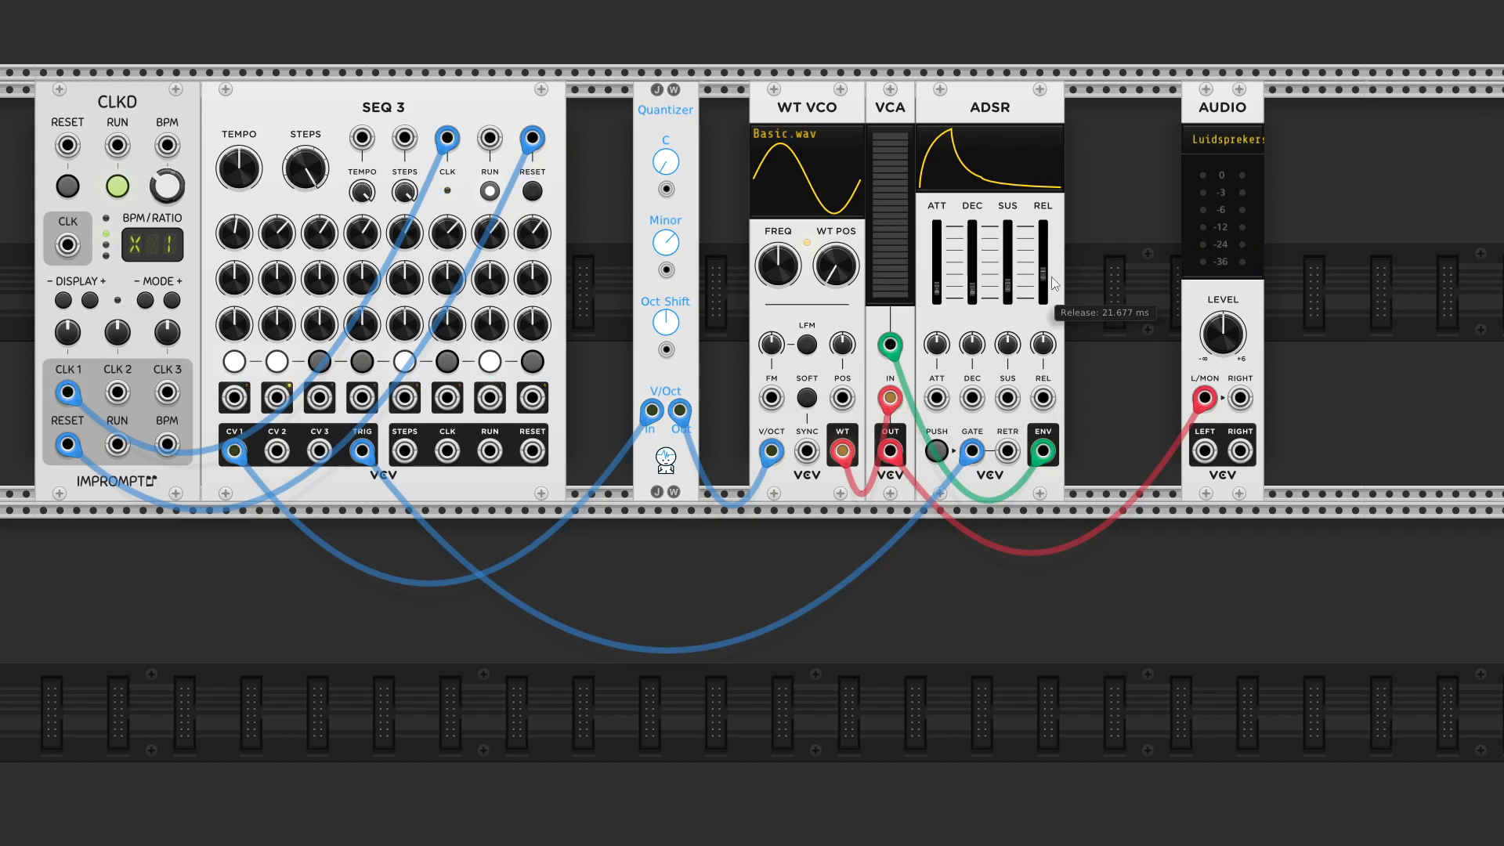
drag(1043, 273, 1042, 257)
mouse_move(1045, 256)
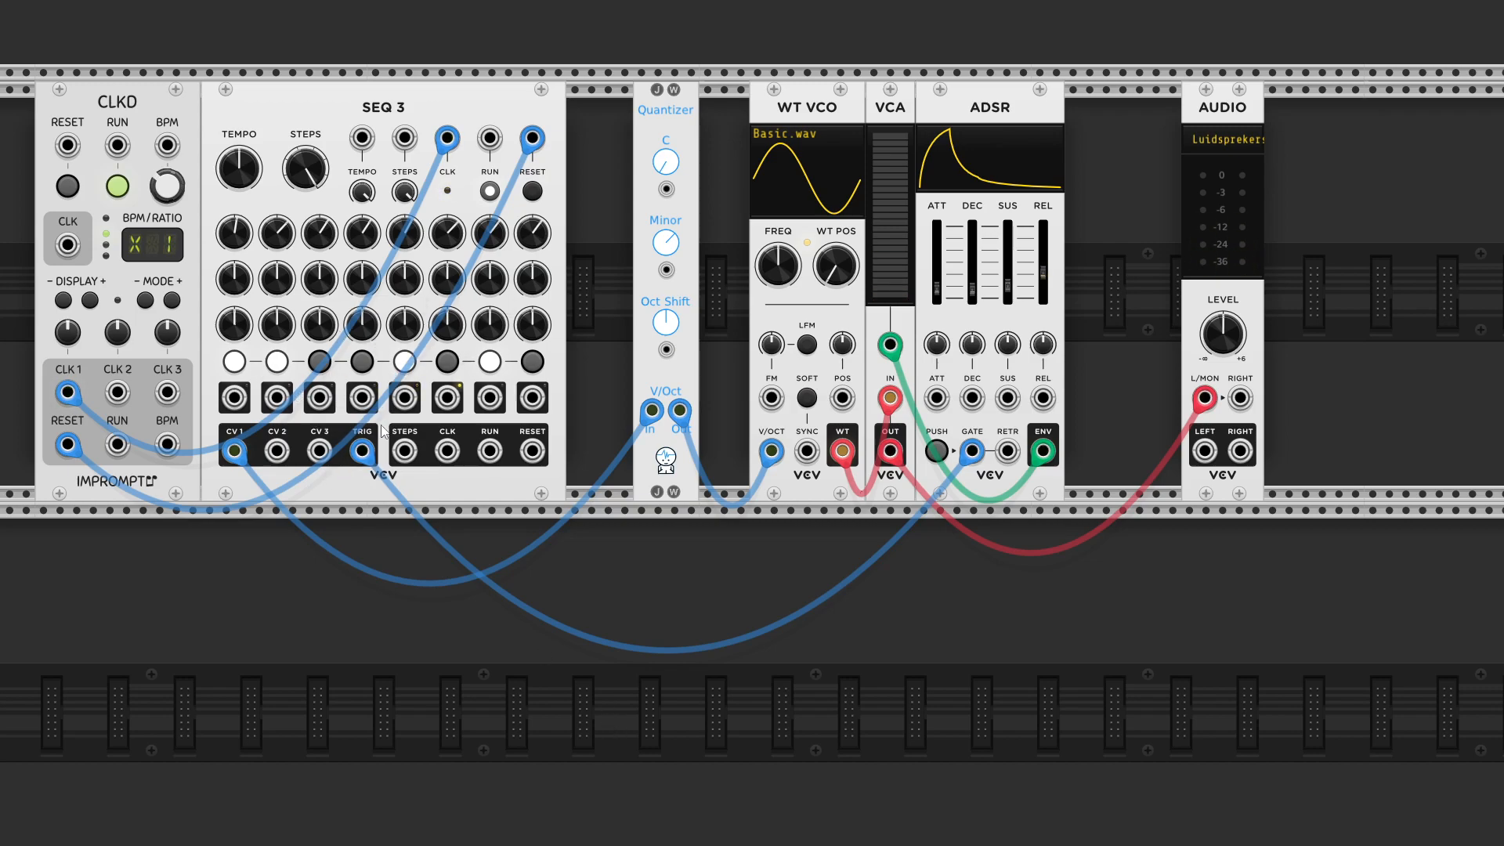
Move the S&H module from the lower rack row into the gap between SEQ 3 and the Quantizer.
scroll(788, 597, down, 10)
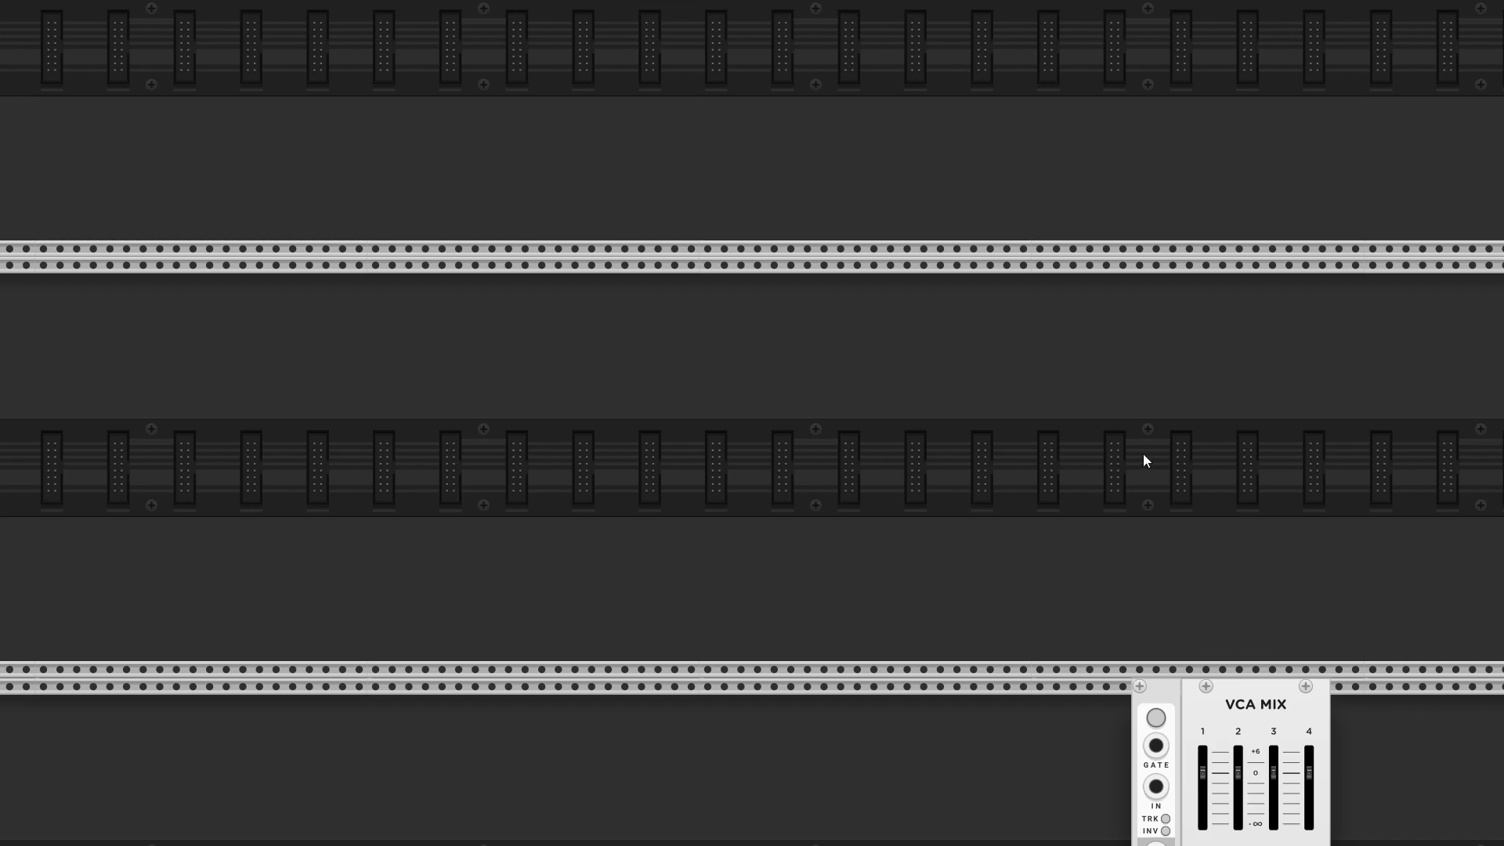
drag(1176, 704, 737, 284)
scroll(876, 541, up, 6)
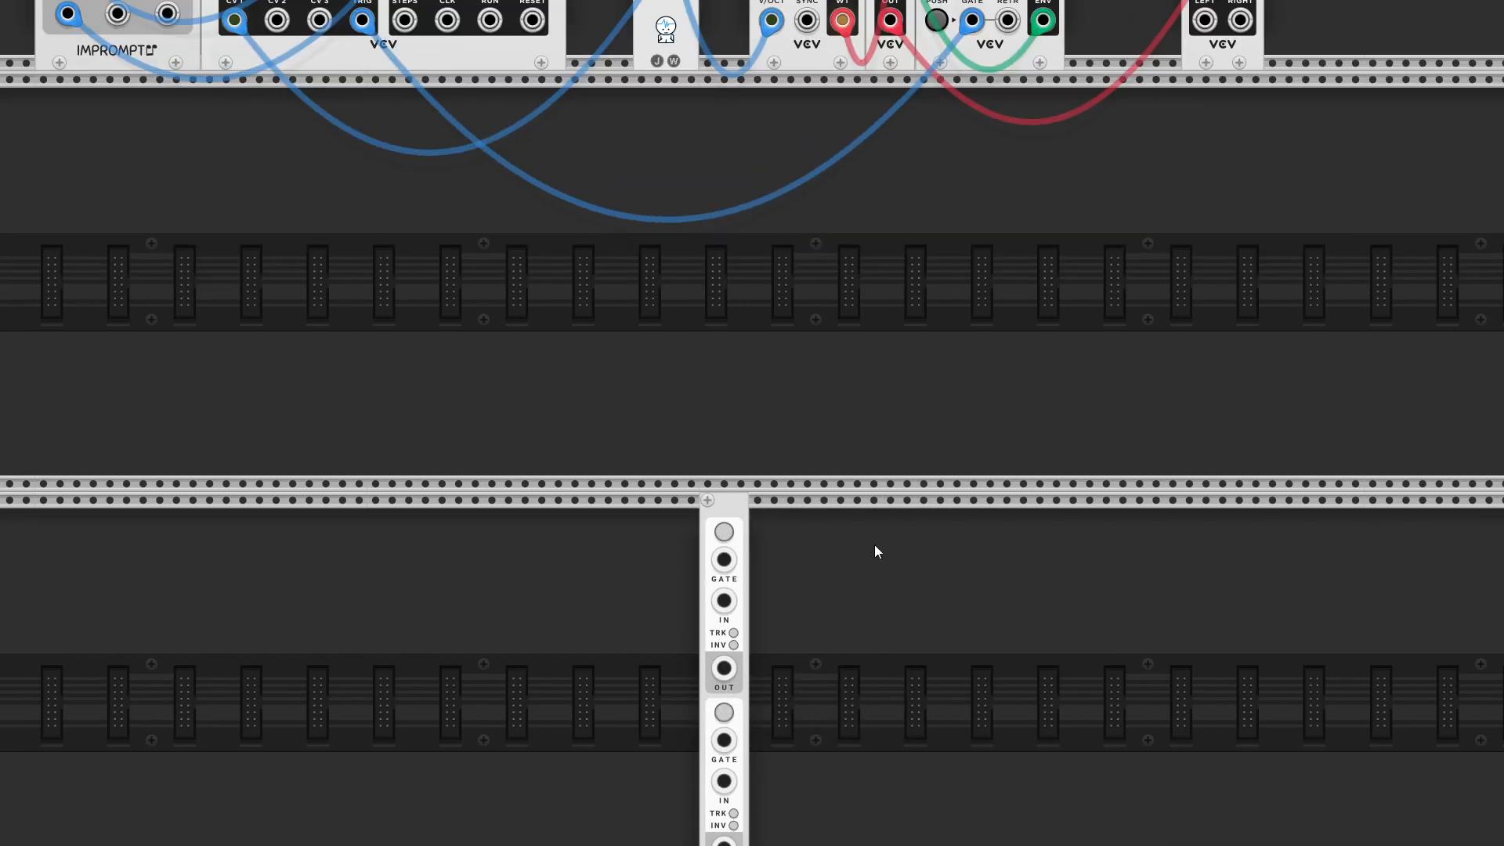
drag(720, 693, 566, 266)
scroll(619, 378, up, 3)
scroll(599, 270, up, 1)
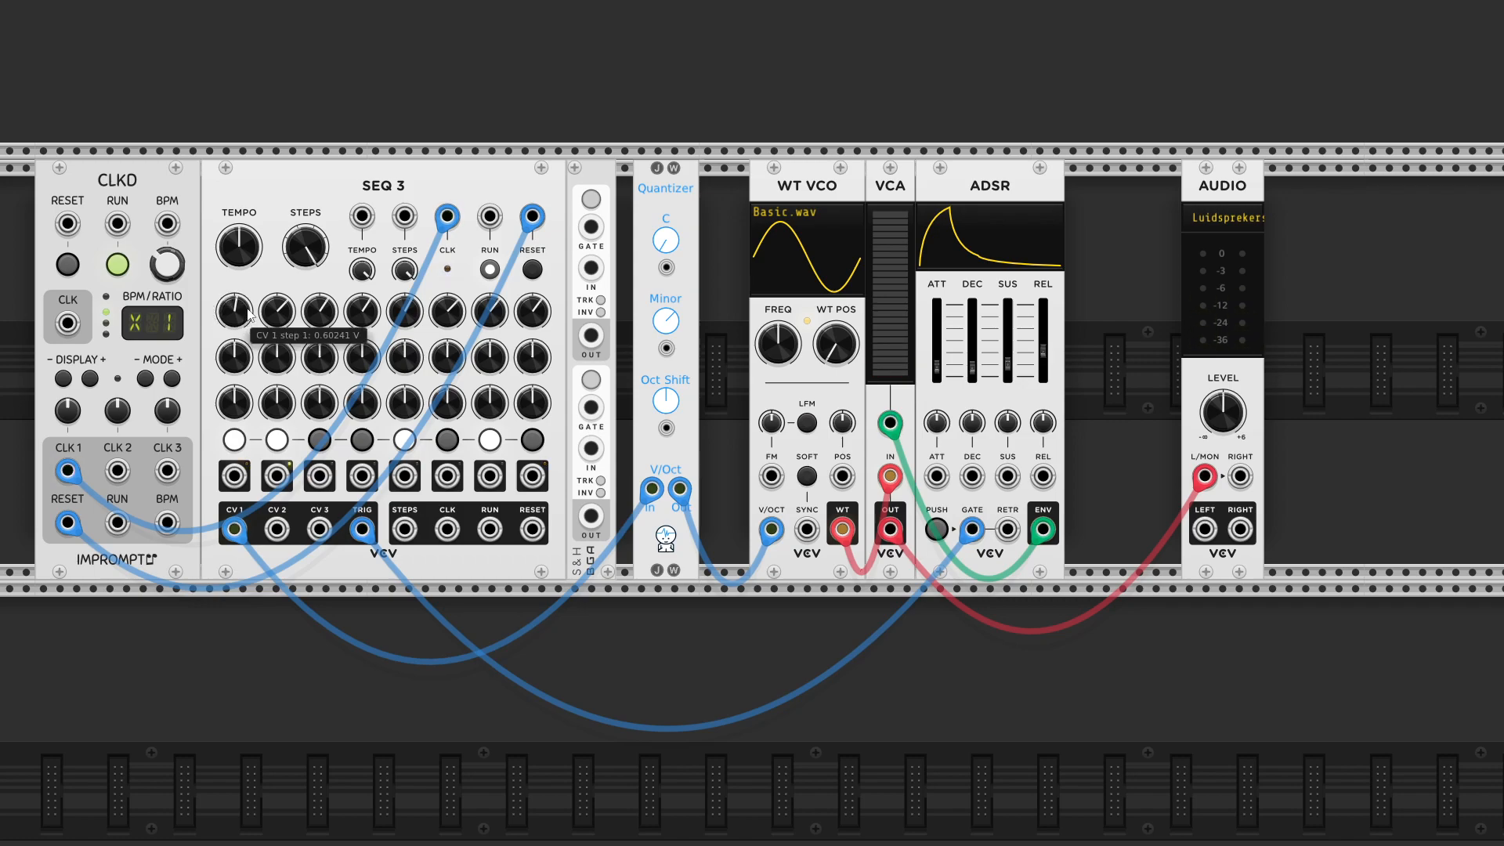
Reroute SEQ 3's CV 1 cable to the upper S&H IN and patch its TRIG output to the upper S&H GATE.
mouse_move(272, 321)
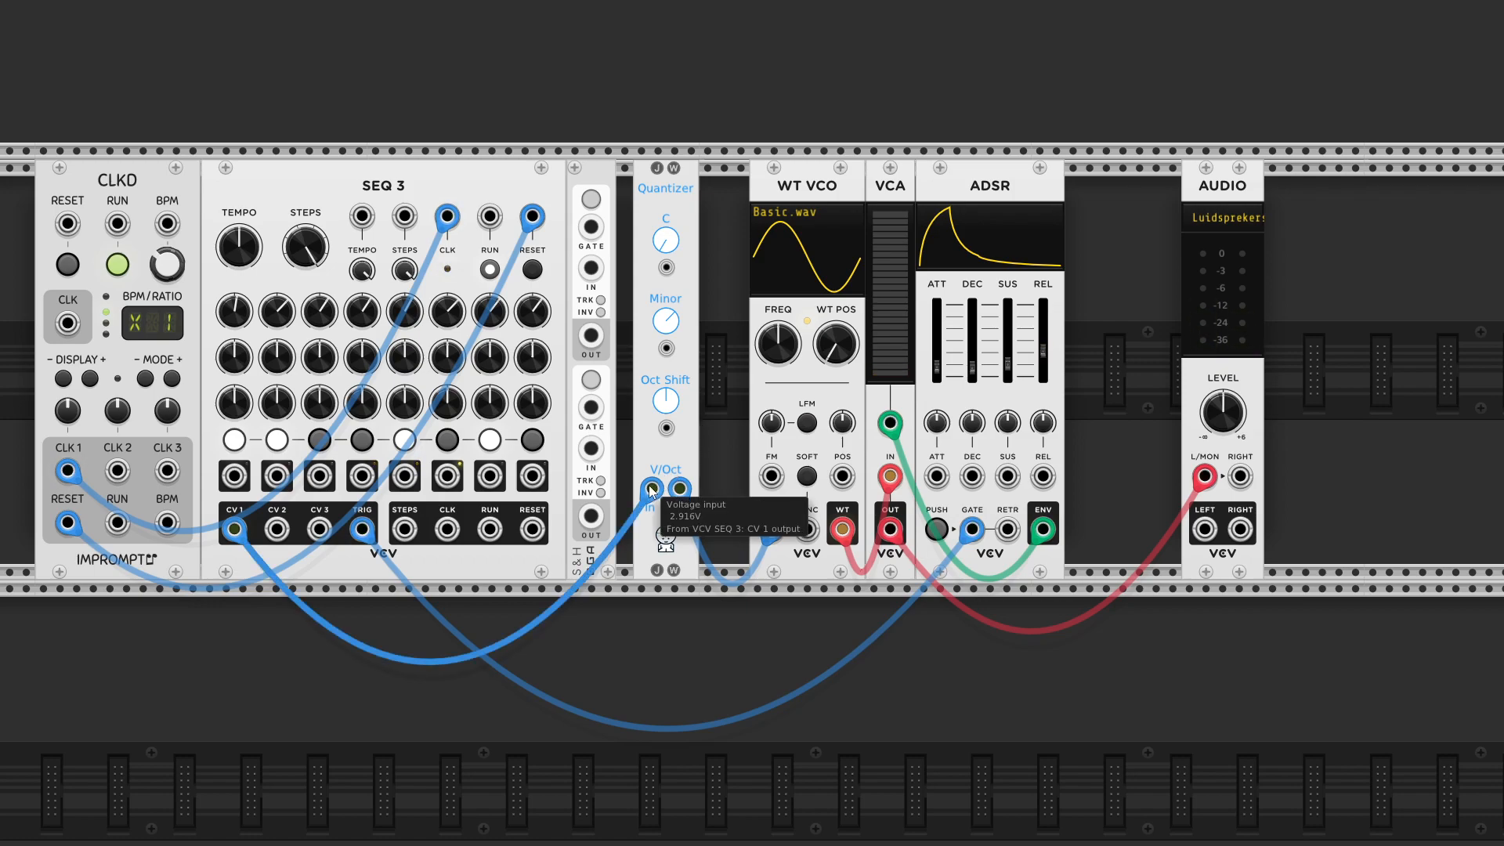
drag(651, 491, 589, 270)
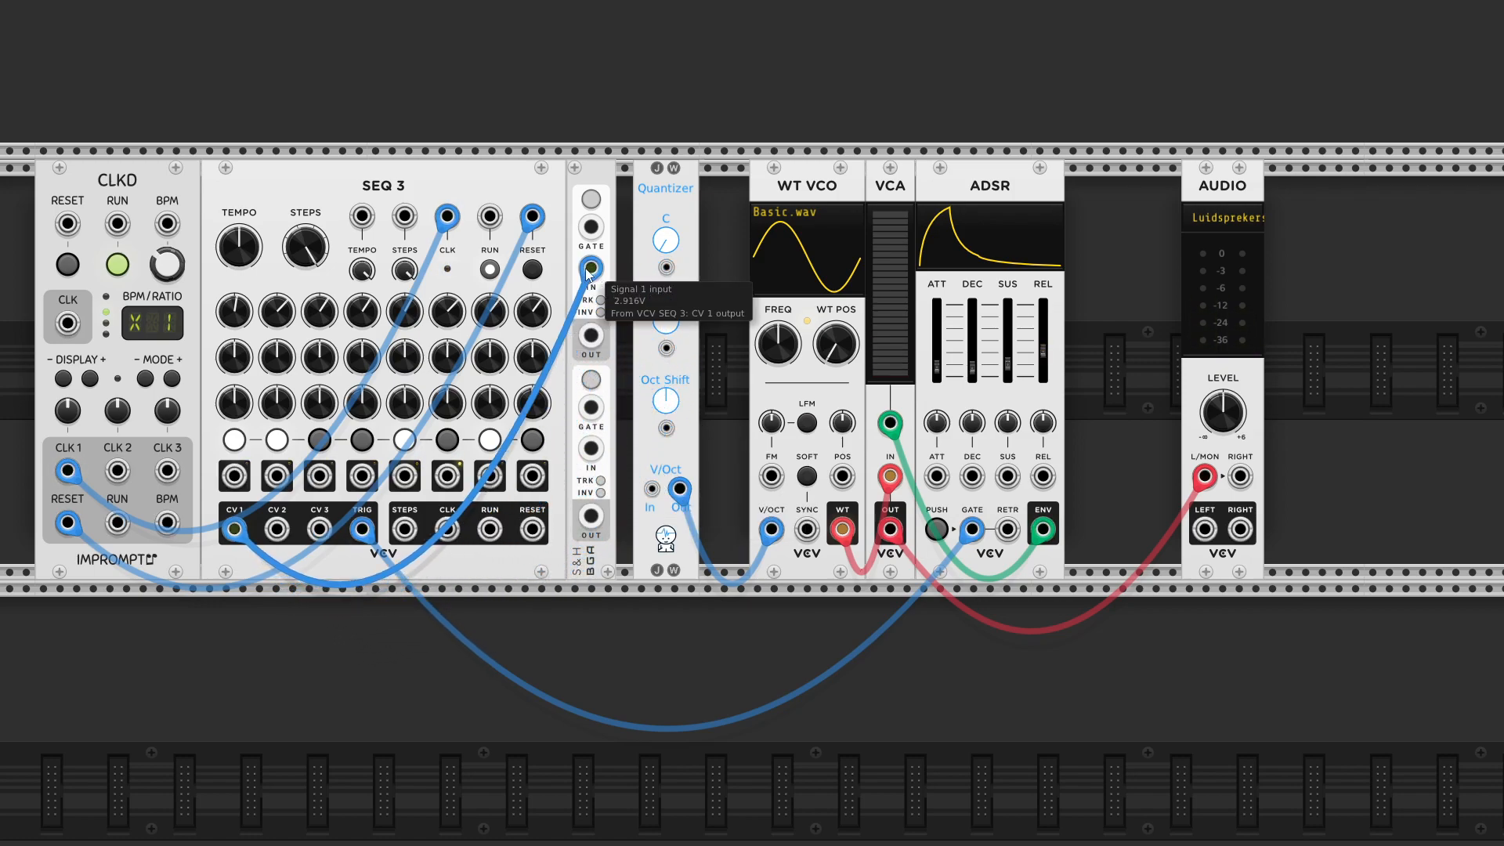
right_click(590, 227)
drag(612, 333, 372, 532)
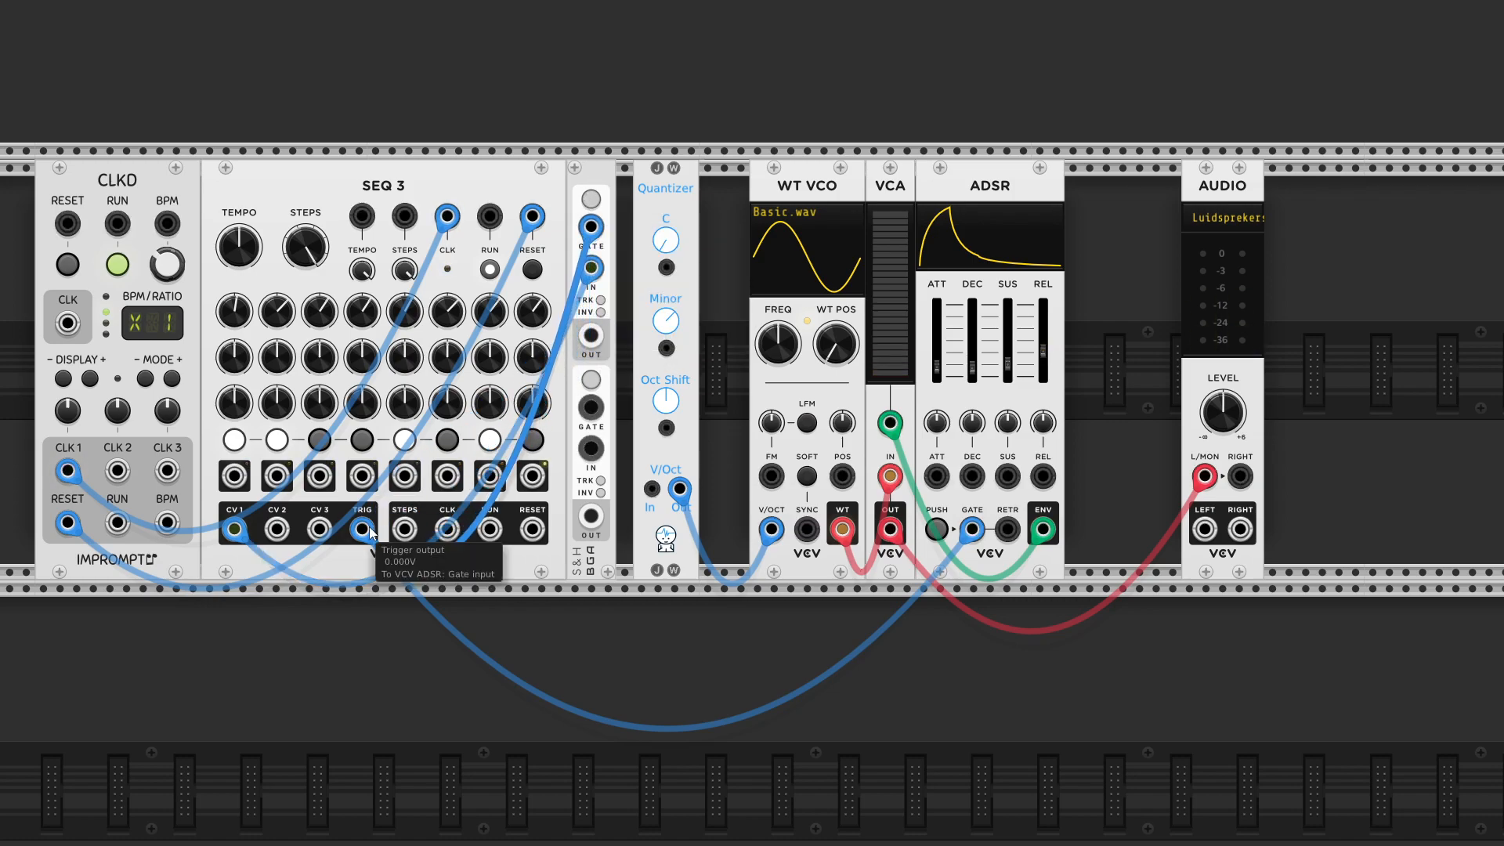
Patch the upper S&H OUT to the Quantizer's V/Oct In and lengthen the ADSR's release.
right_click(594, 337)
drag(639, 432, 652, 490)
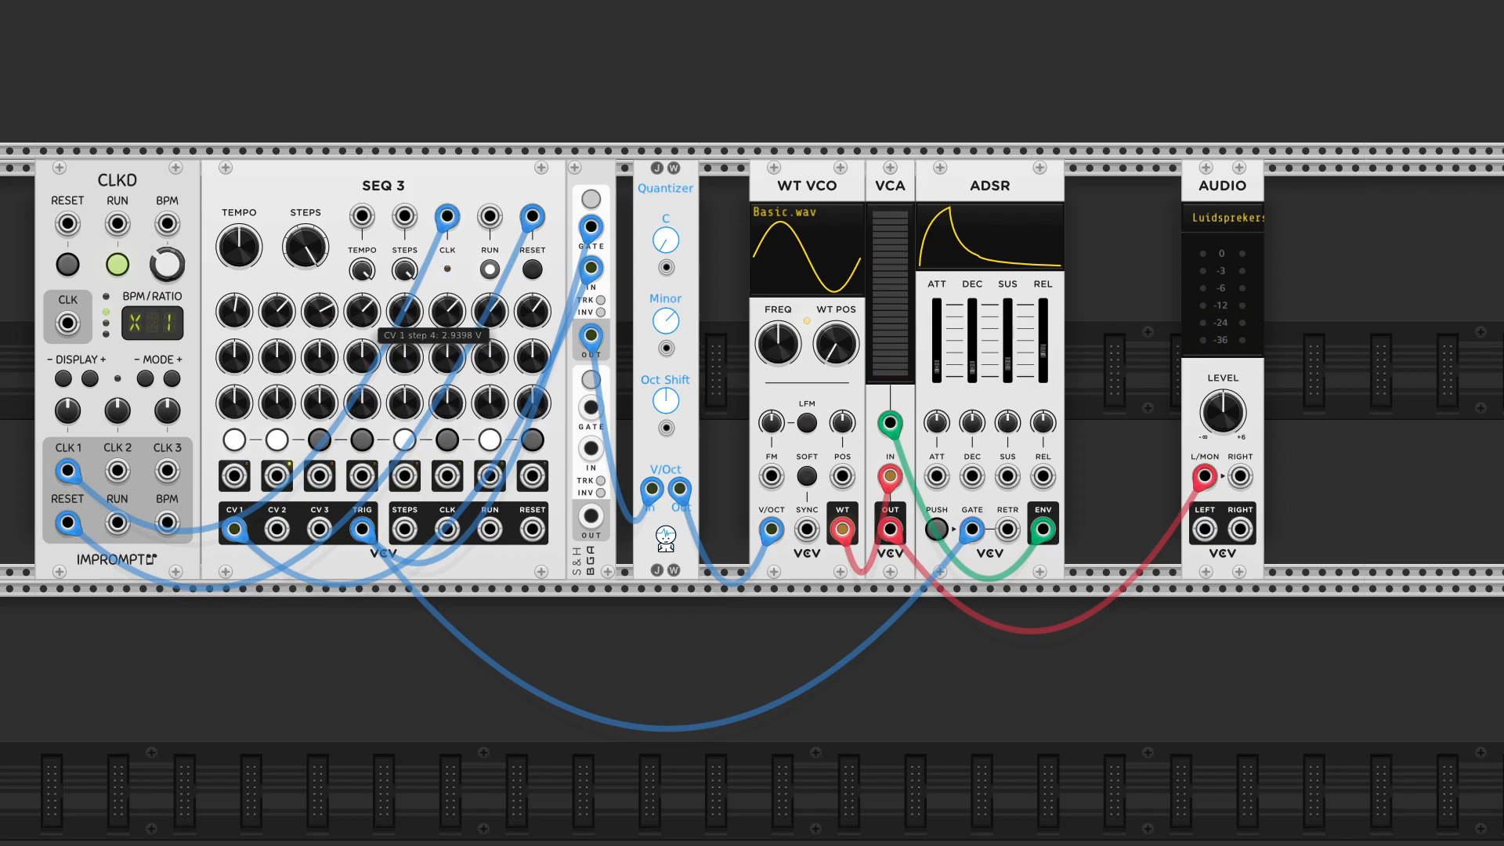
drag(1043, 350, 1043, 335)
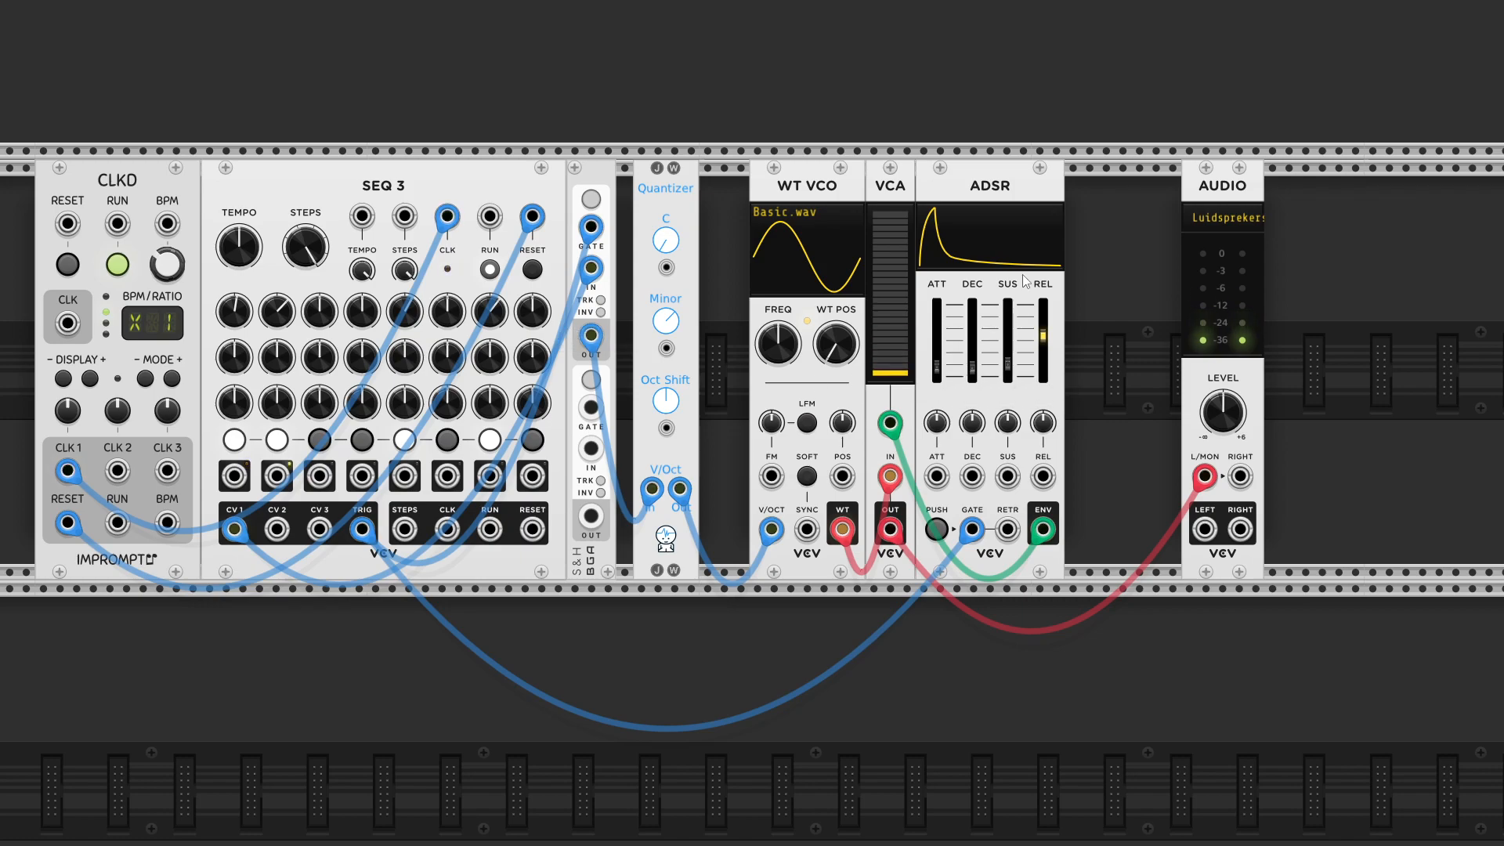
Pack the Quantizer, WT VCO, VCA and ADSR together beside the S&H, move AUDIO further right, and lower the Quantizer's octave shift.
drag(662, 173, 644, 172)
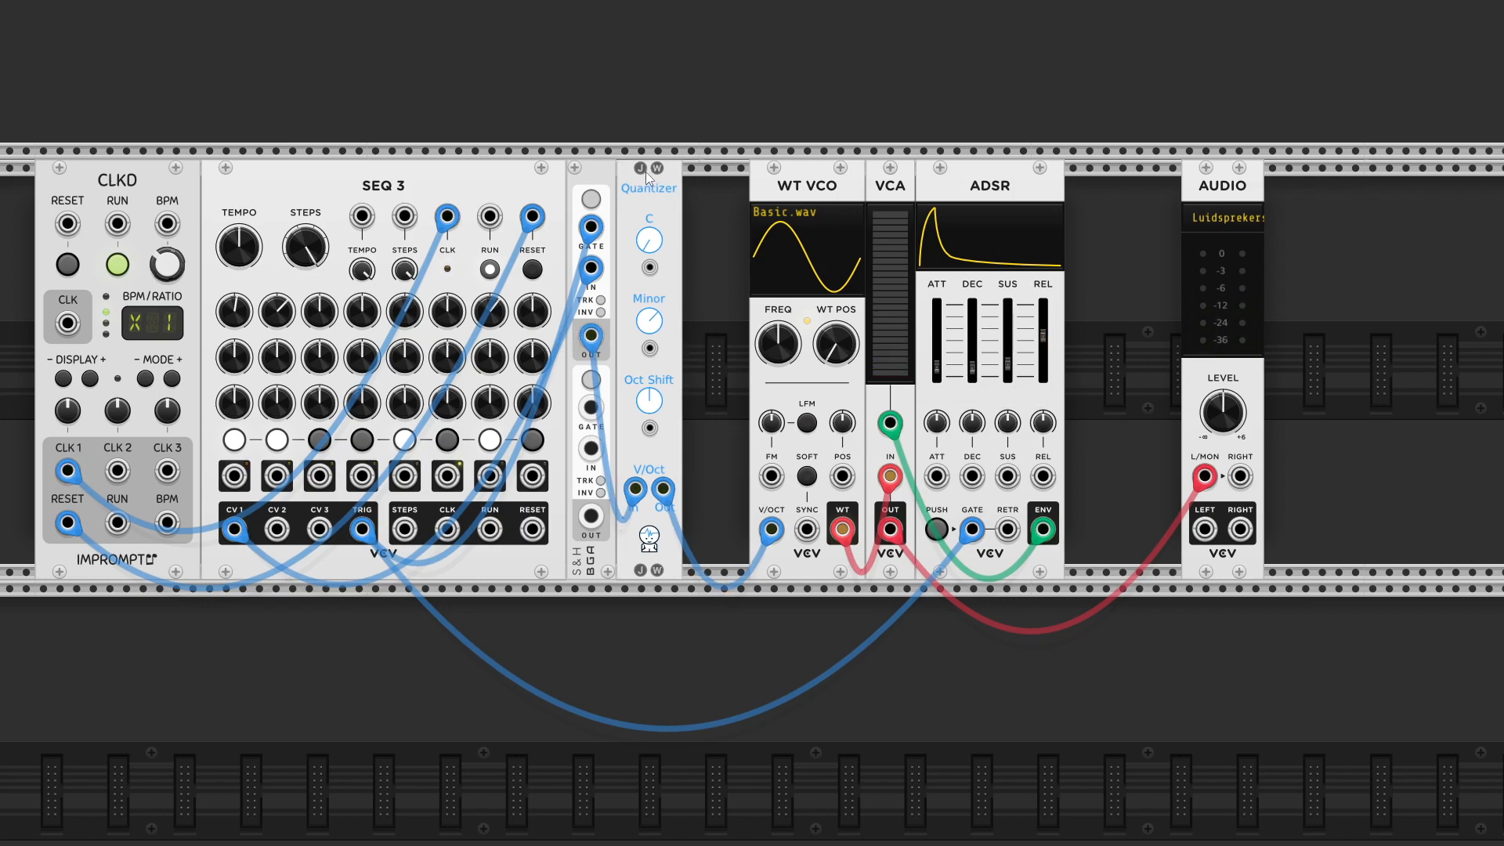
drag(817, 185, 767, 184)
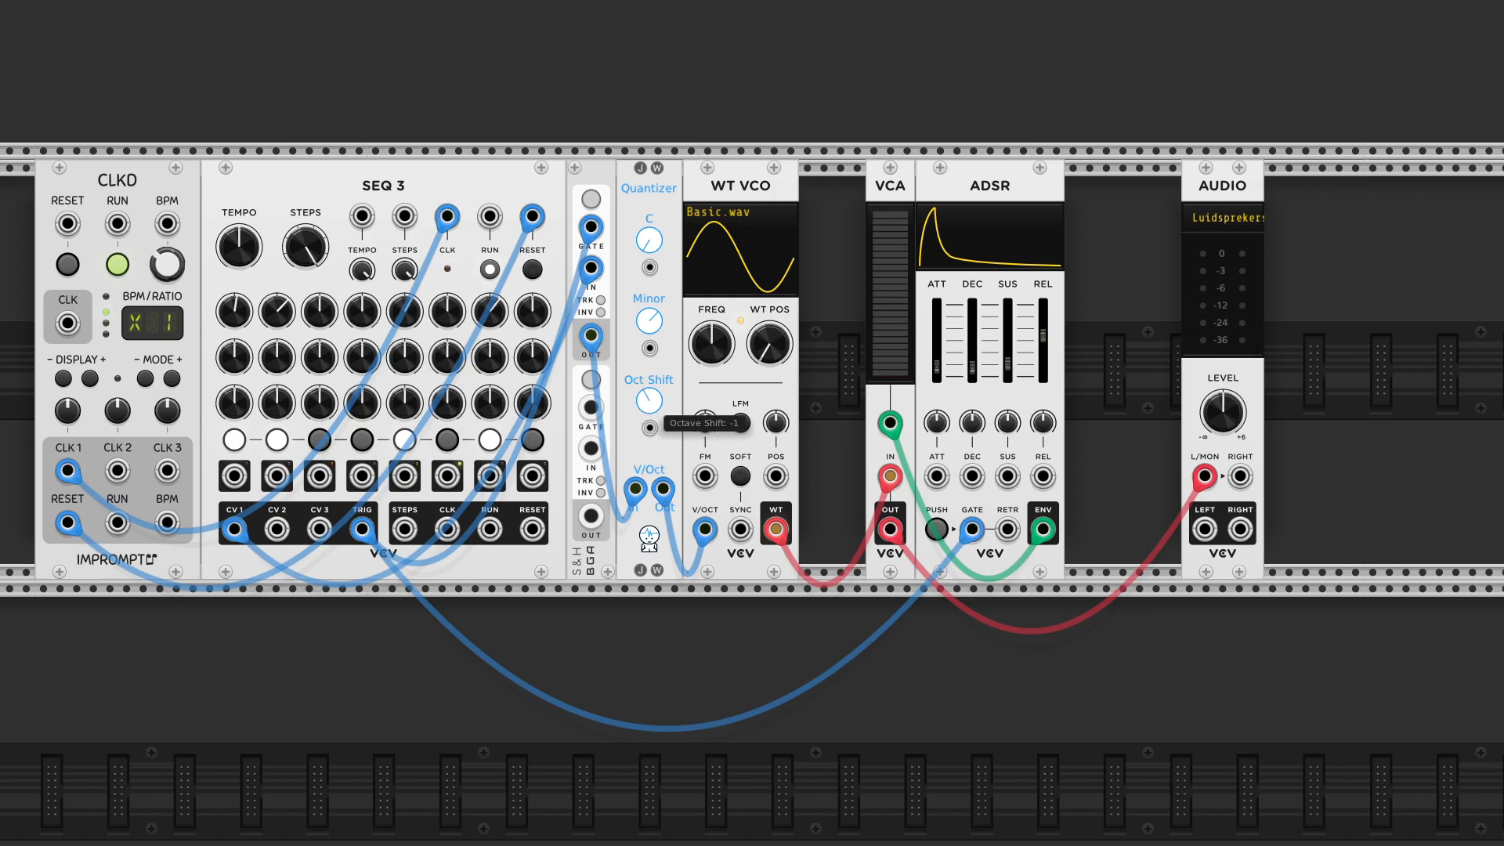
drag(877, 180, 829, 185)
drag(952, 176, 886, 179)
drag(1227, 196, 1278, 196)
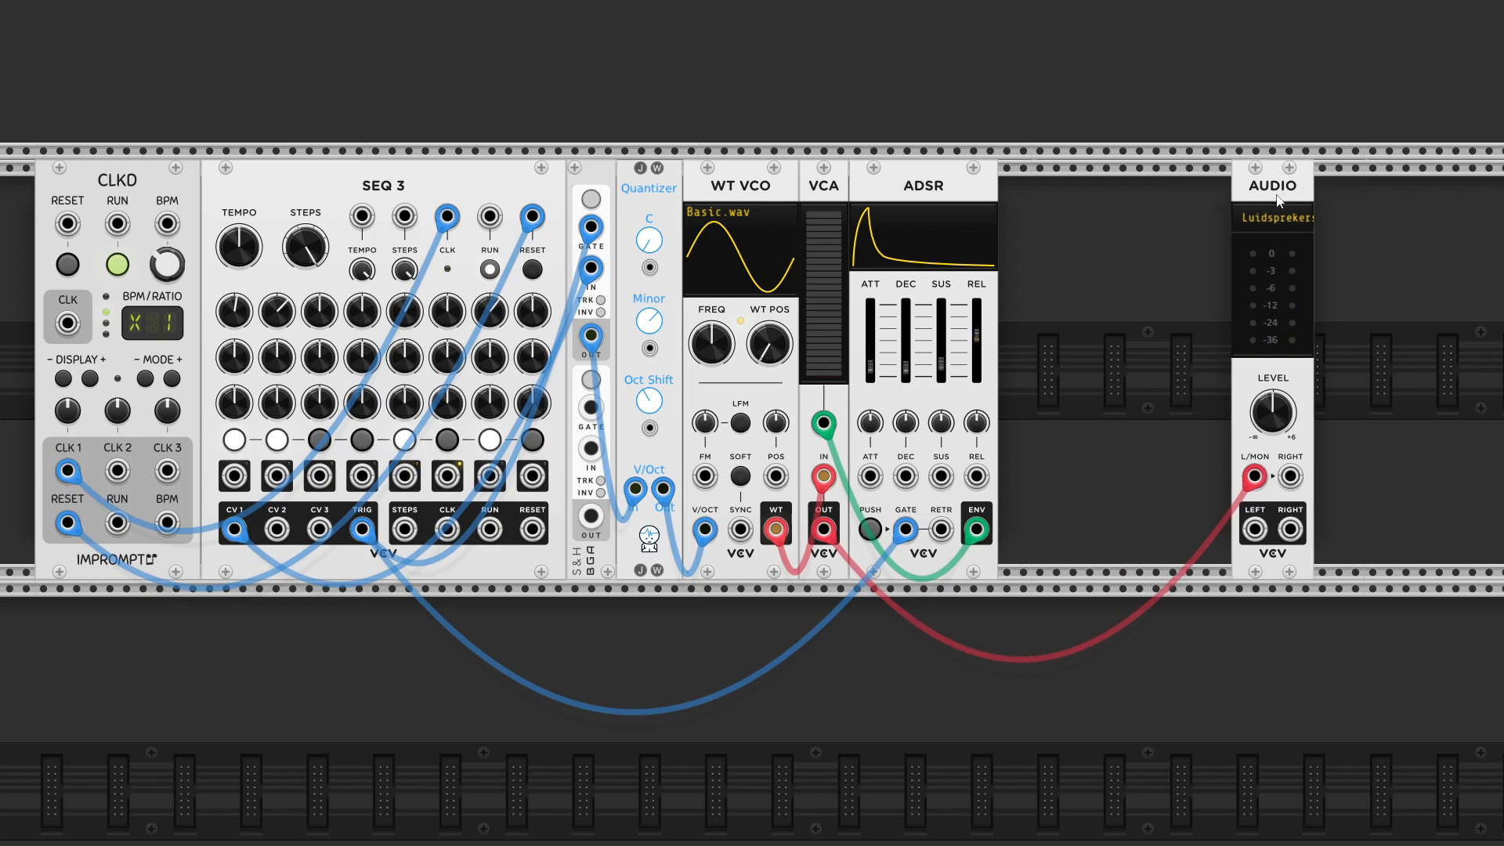
drag(651, 404, 651, 424)
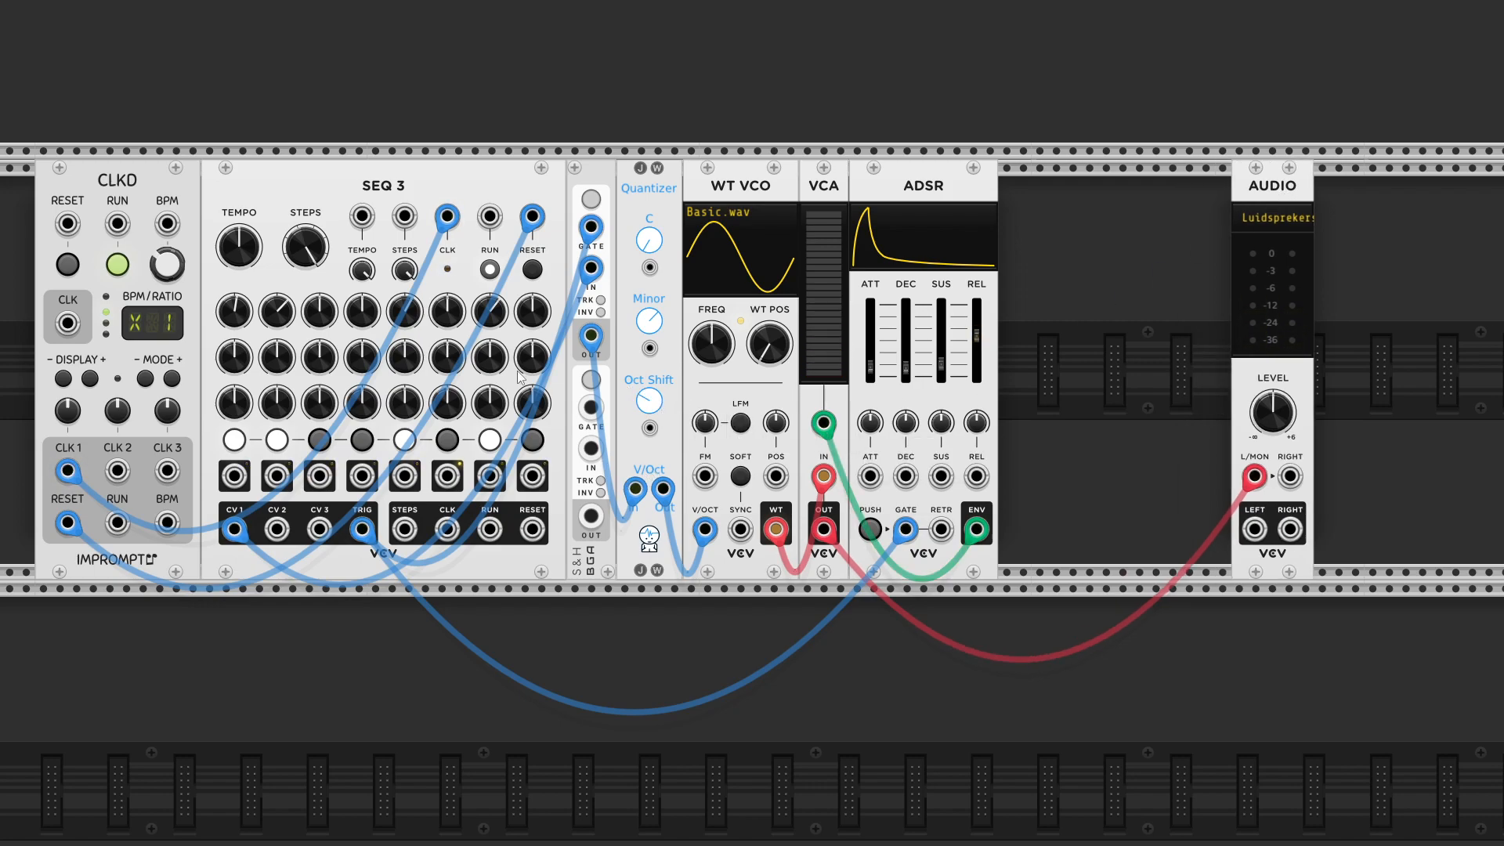
Stop the CLKD clock and reset it.
mouse_move(237, 319)
mouse_move(495, 320)
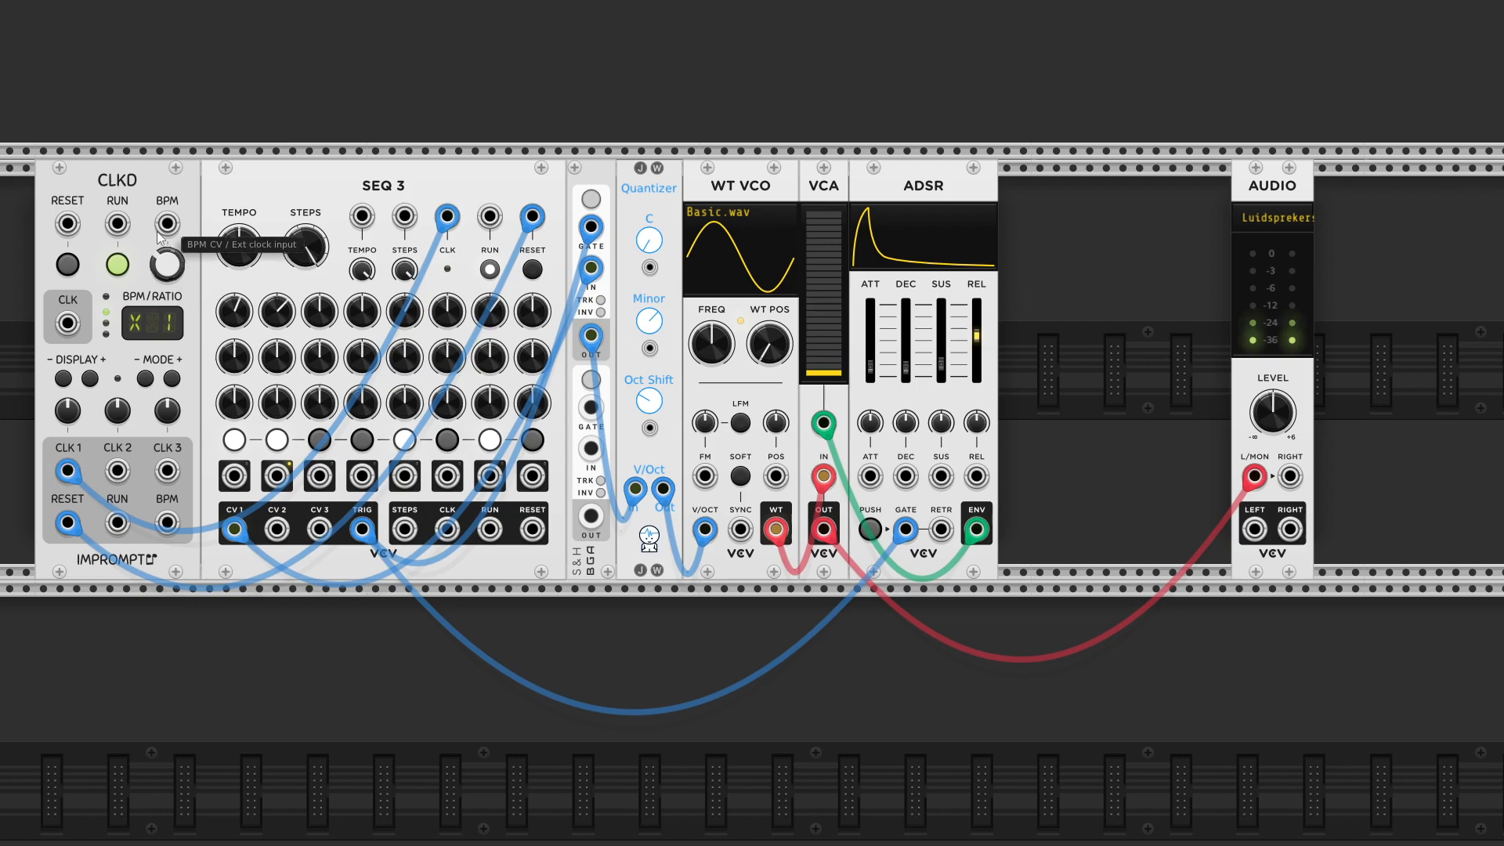
click(118, 264)
click(72, 267)
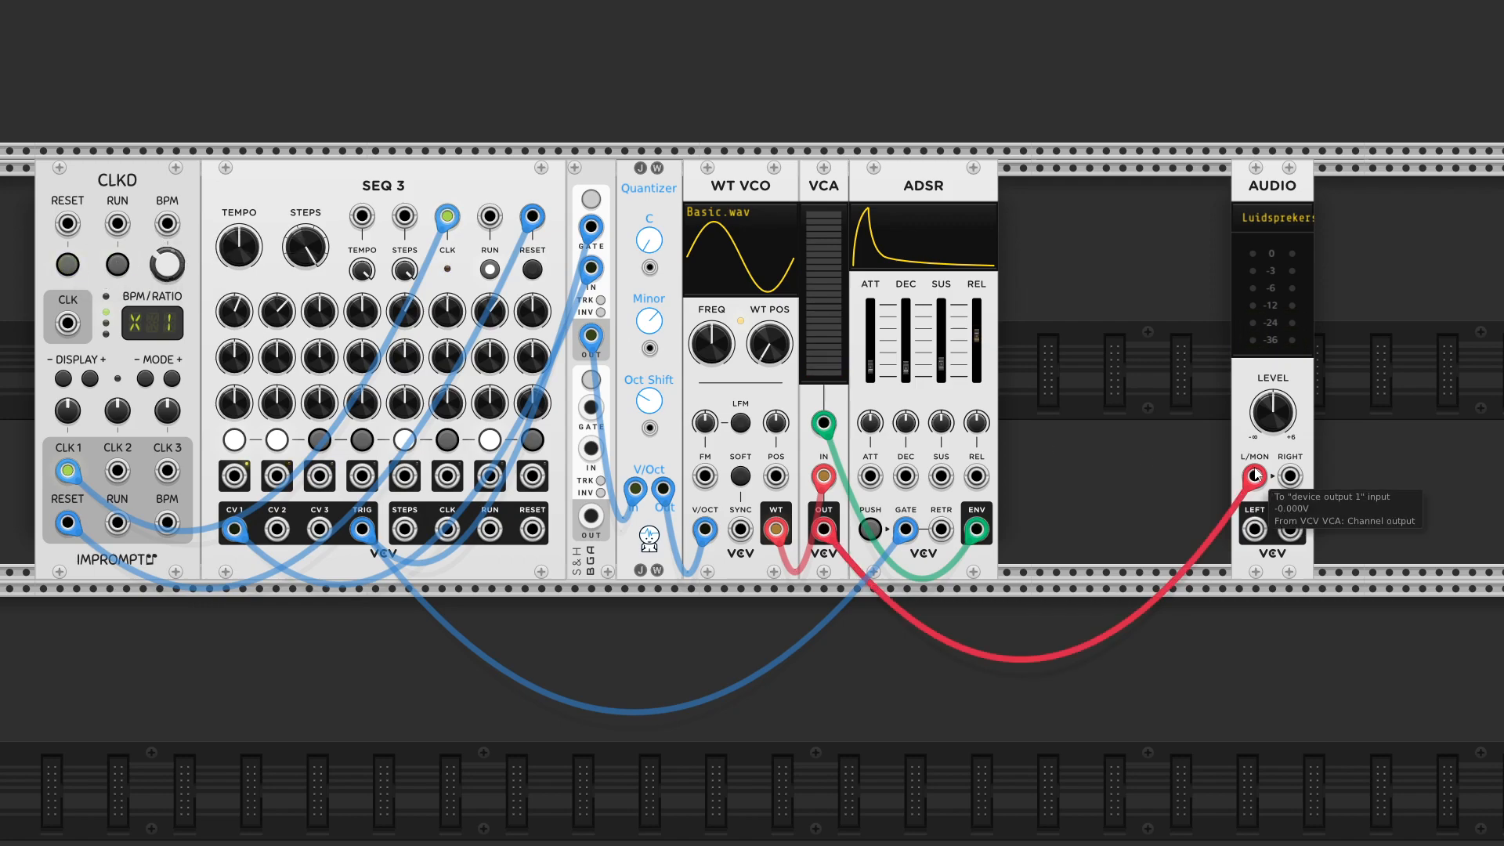
Shift AUDIO slightly further right and move Plateau from the lower rack row into the gap between ADSR and AUDIO.
drag(1273, 191, 1305, 194)
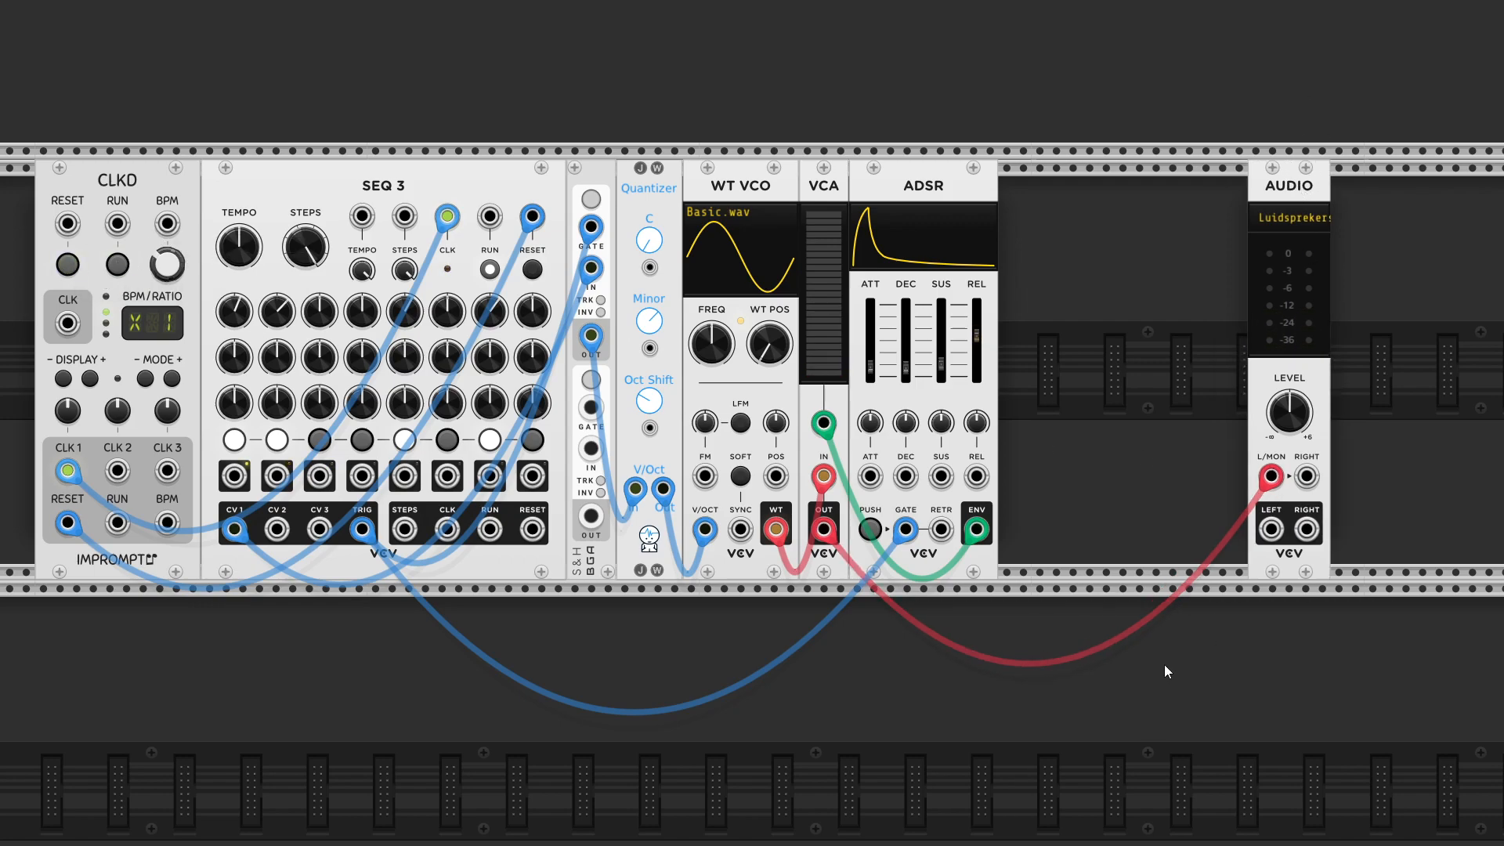
scroll(962, 684, down, 10)
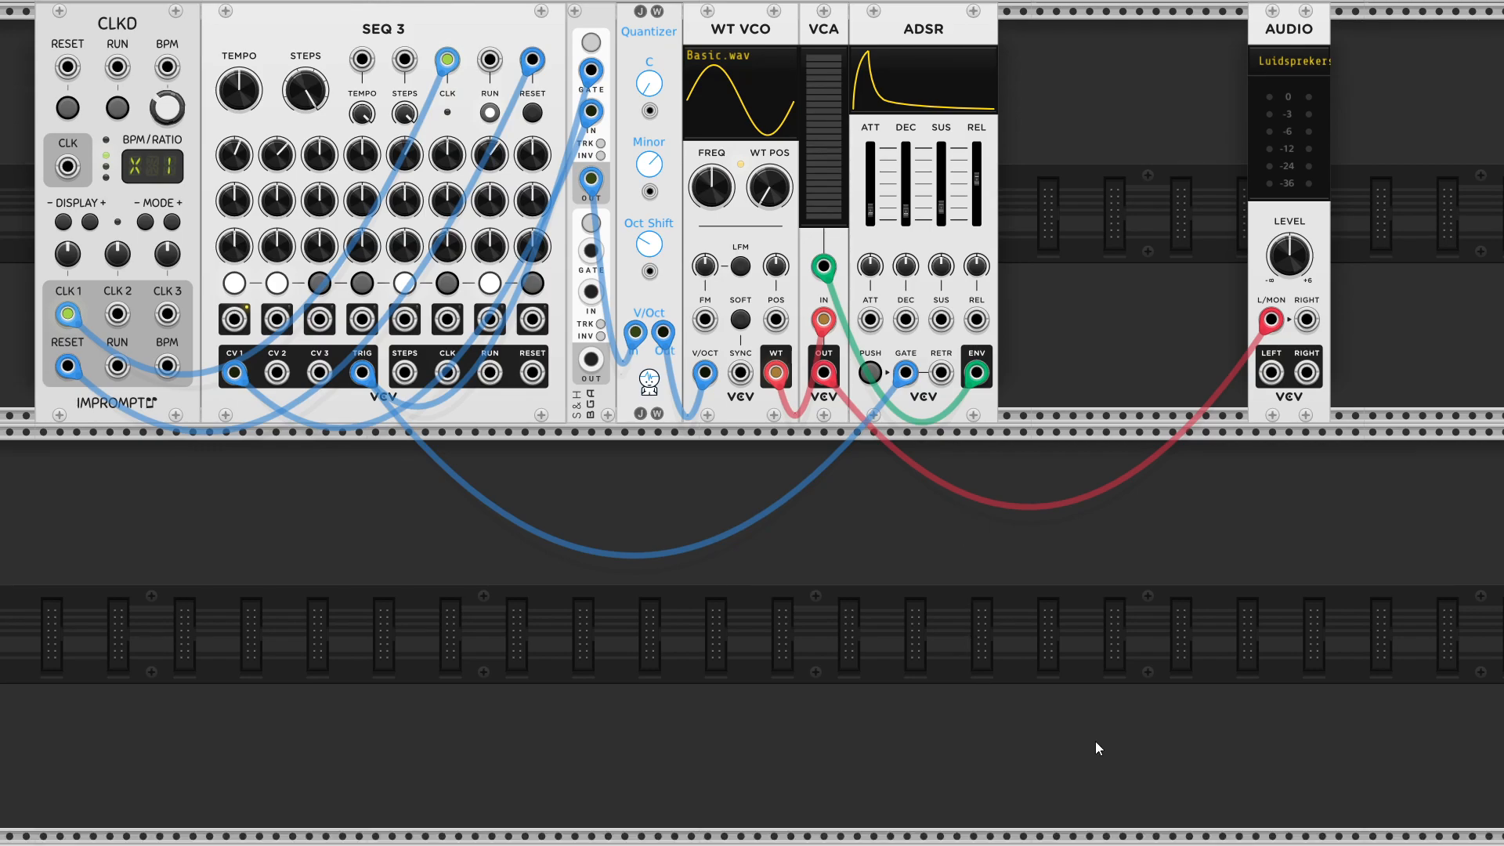
scroll(1089, 754, down, 5)
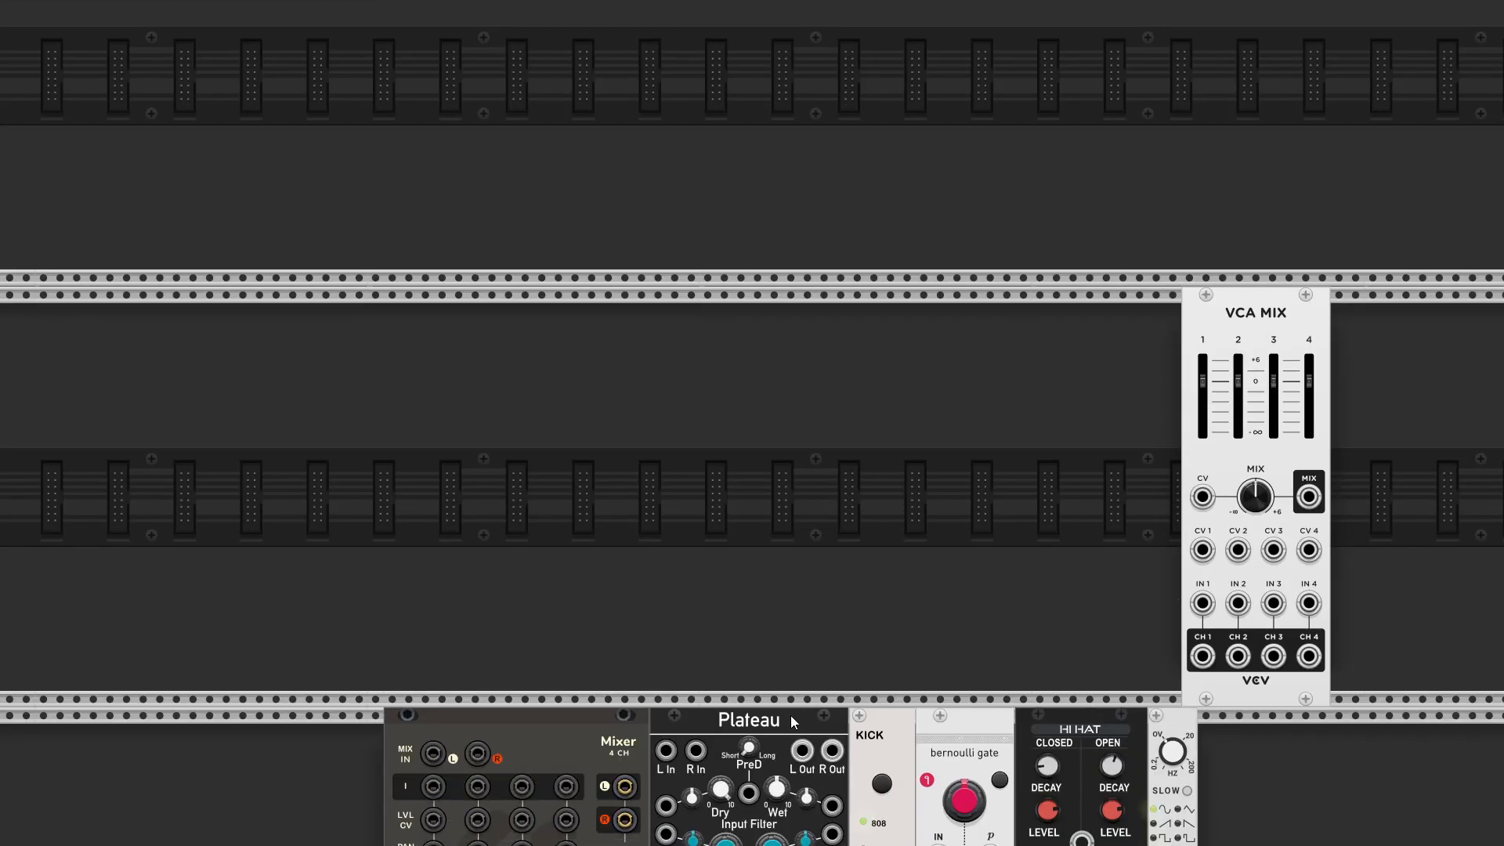
drag(791, 720, 990, 24)
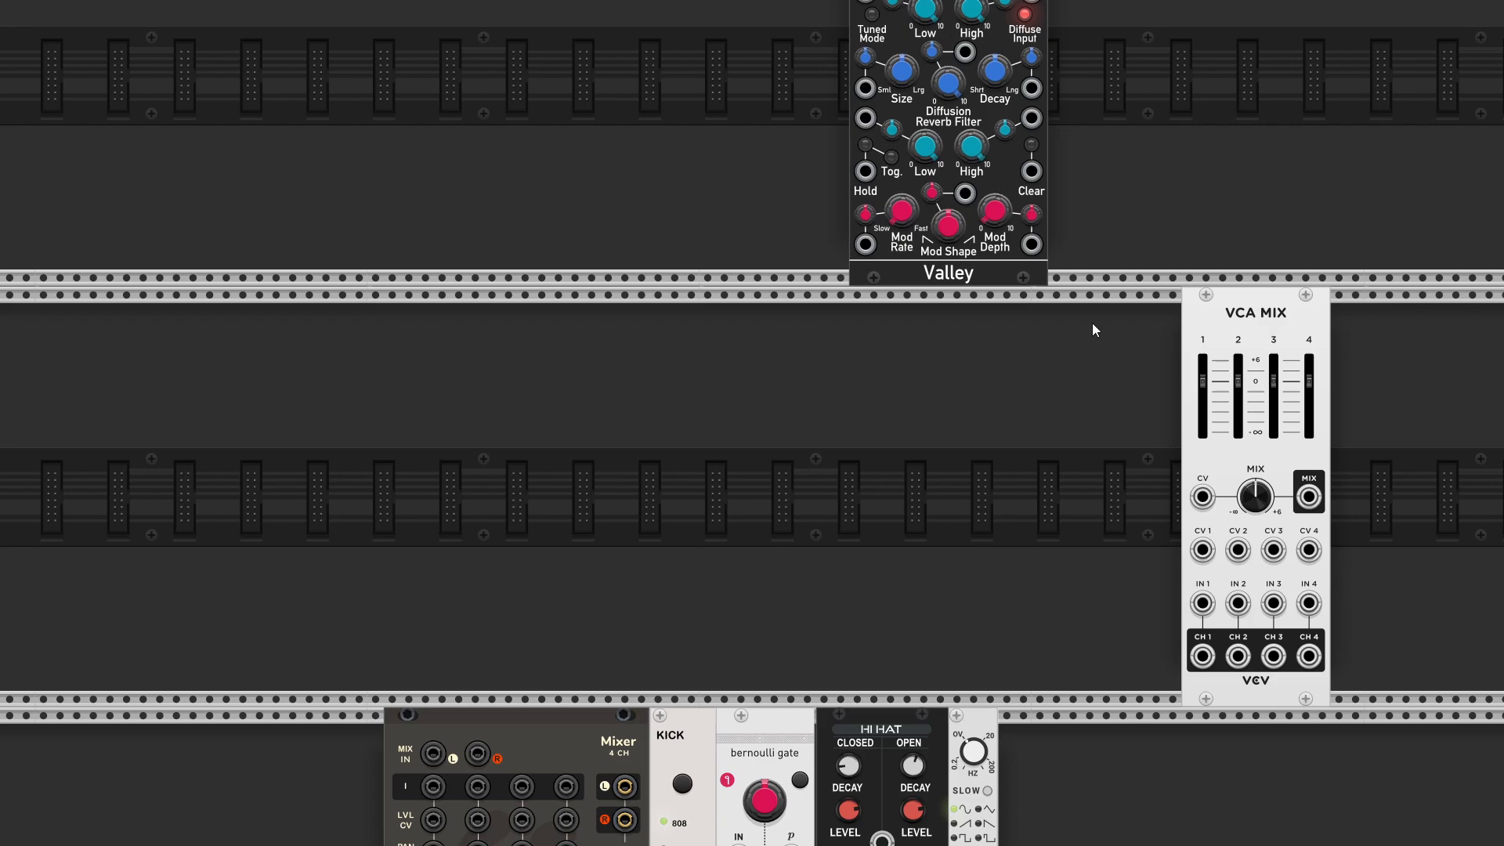
scroll(1059, 708, up, 9)
drag(986, 610, 1052, 189)
scroll(1134, 614, up, 4)
drag(1054, 557, 1087, 460)
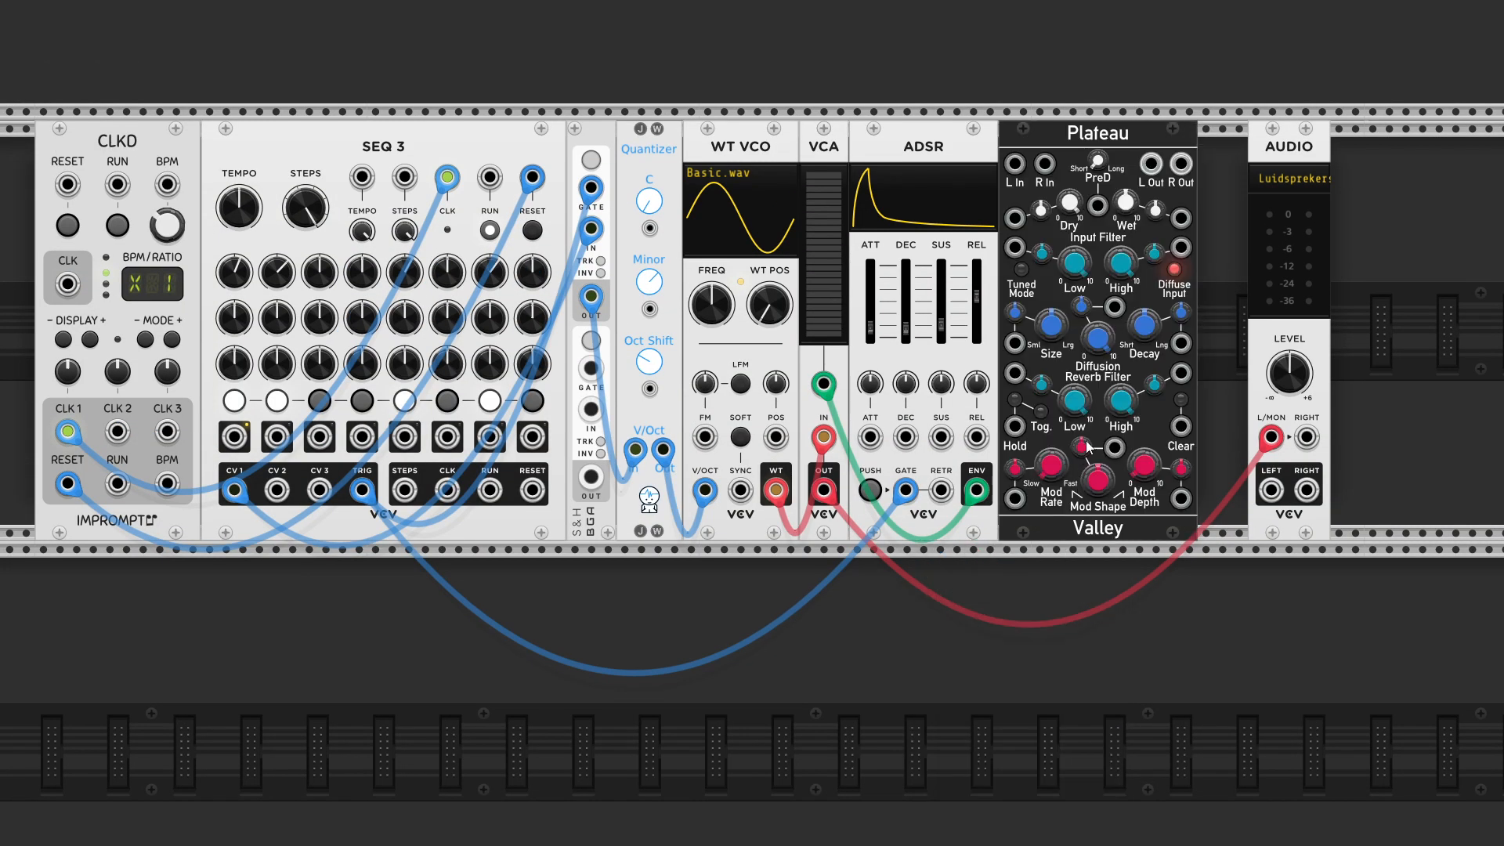
Reroute the VCA output from AUDIO to Plateau's L In, and patch Plateau's L Out and R Out to AUDIO's L/MON and RIGHT inputs.
drag(1270, 437, 1014, 163)
right_click(1150, 166)
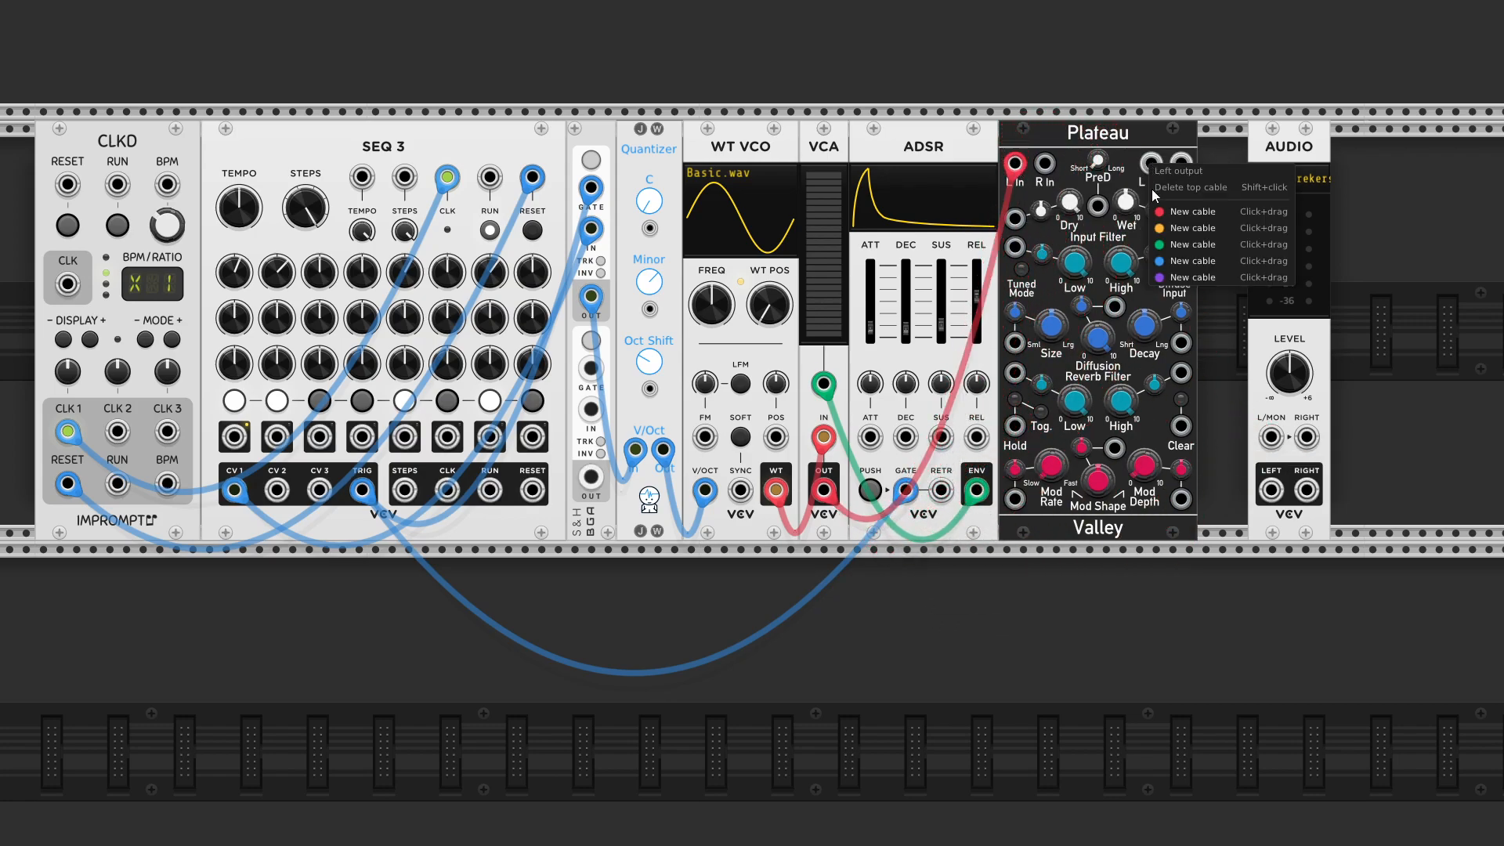
drag(1174, 214, 1271, 439)
right_click(1303, 435)
drag(1350, 502, 1181, 163)
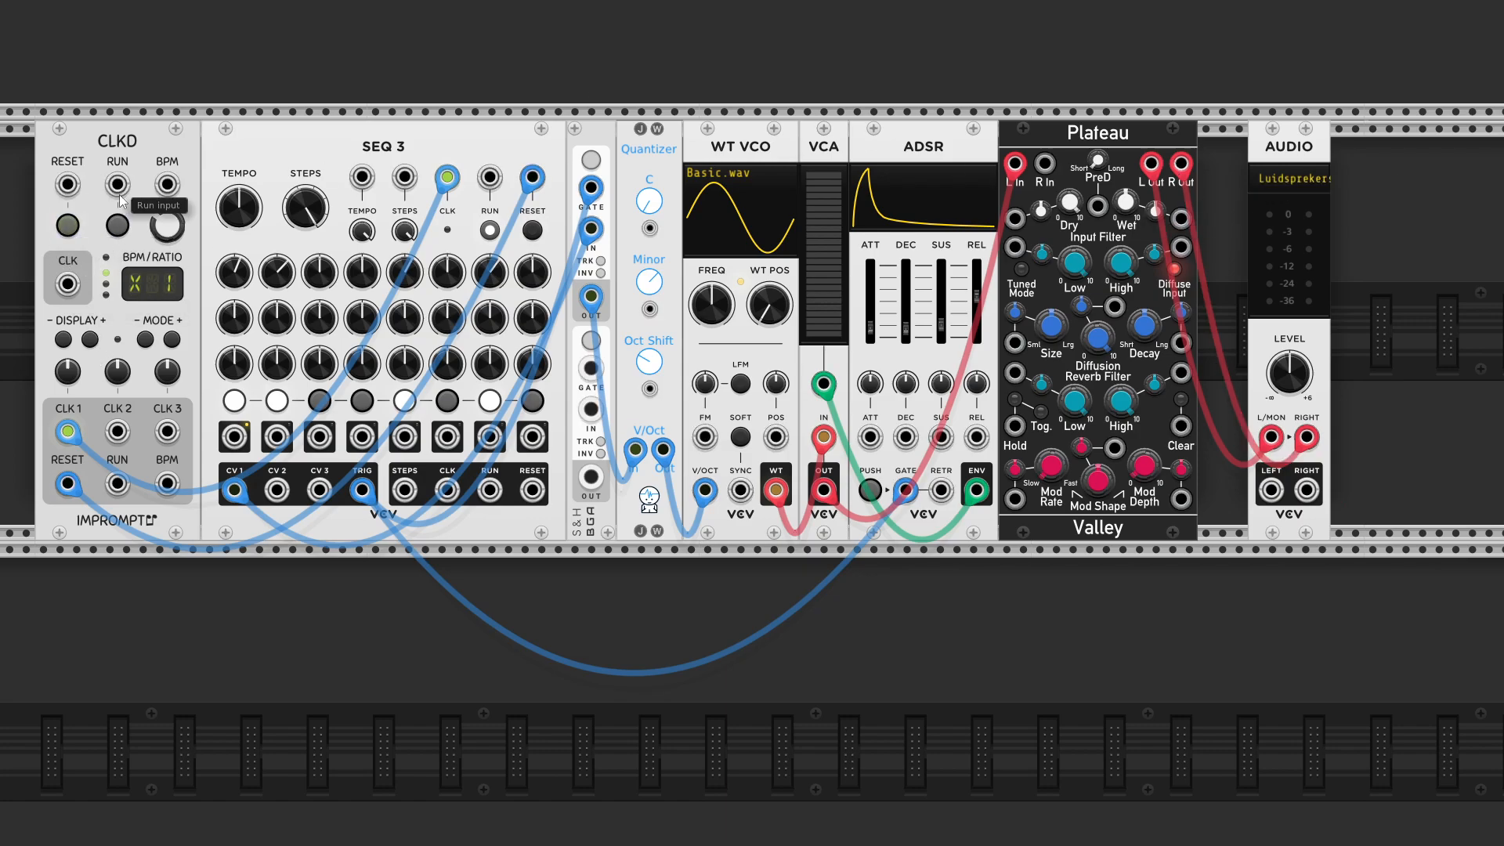
Start the clock and raise WT VCO's wavetable position from the sine wave to the triangle wave.
click(118, 225)
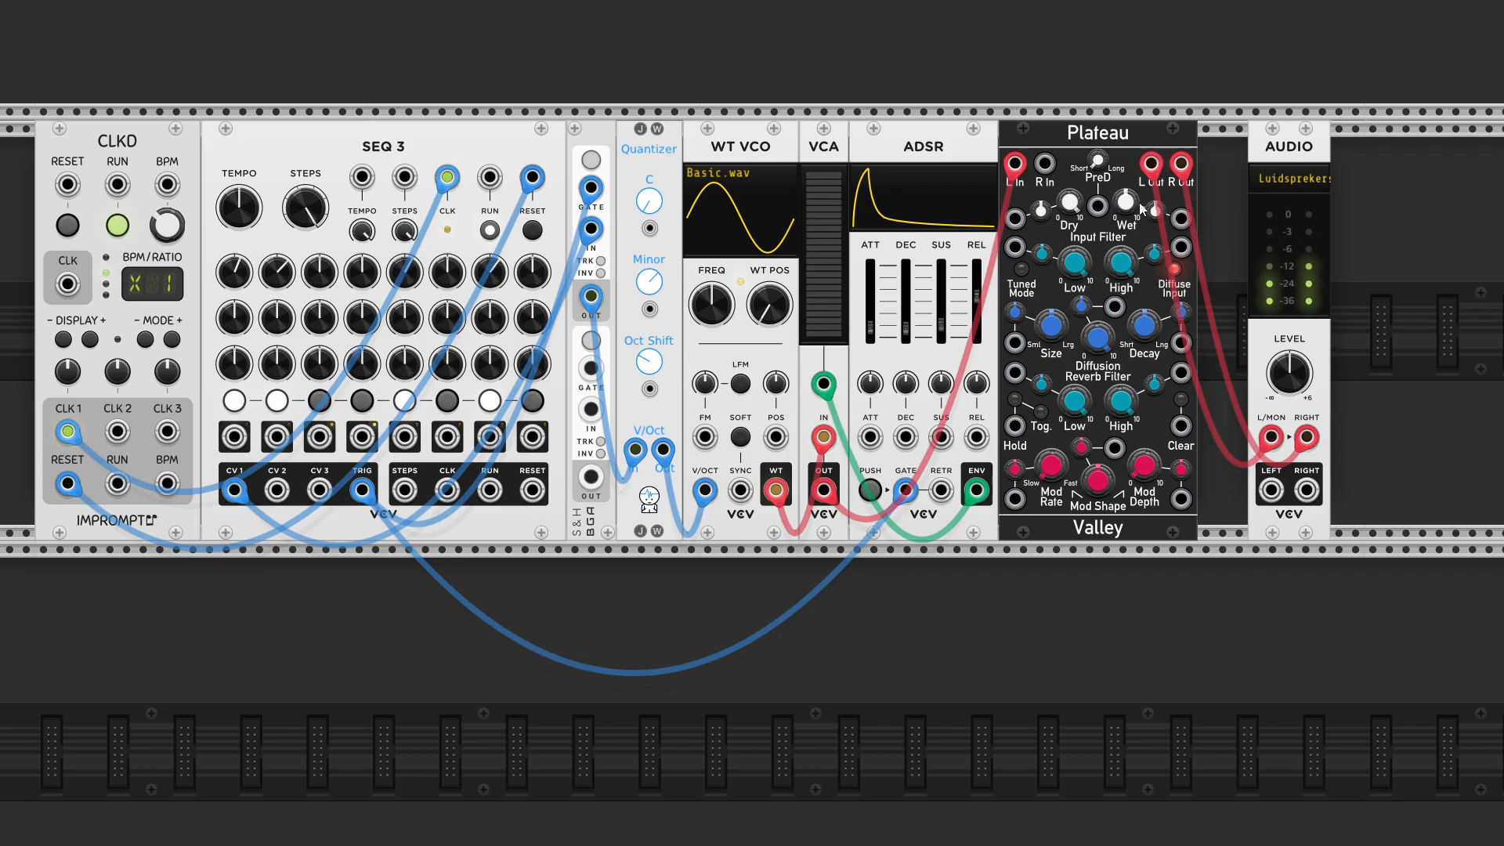
drag(1076, 265, 1144, 345)
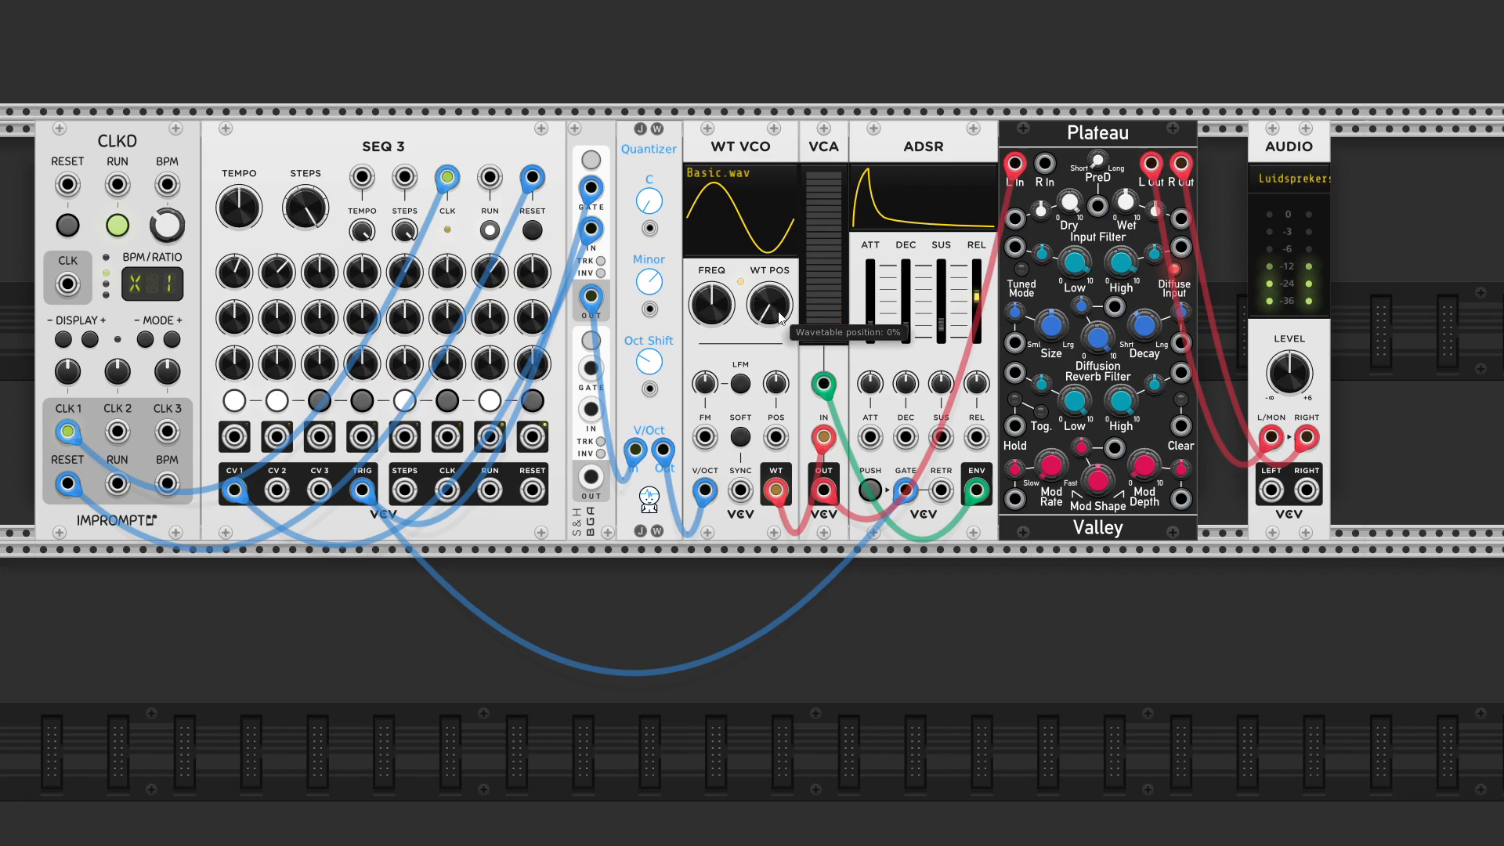
drag(769, 306, 768, 296)
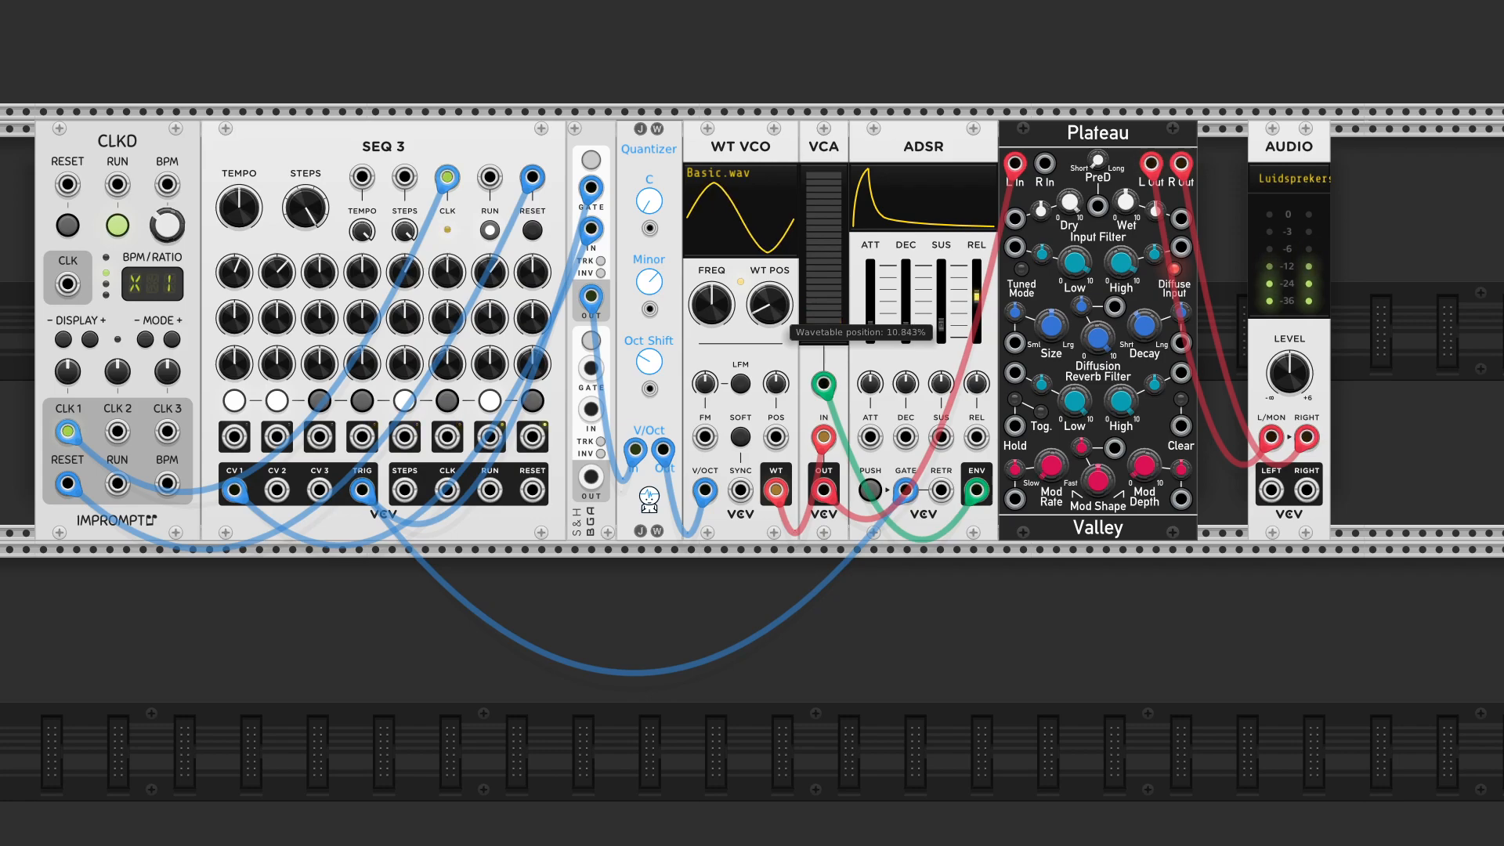
drag(768, 296, 769, 291)
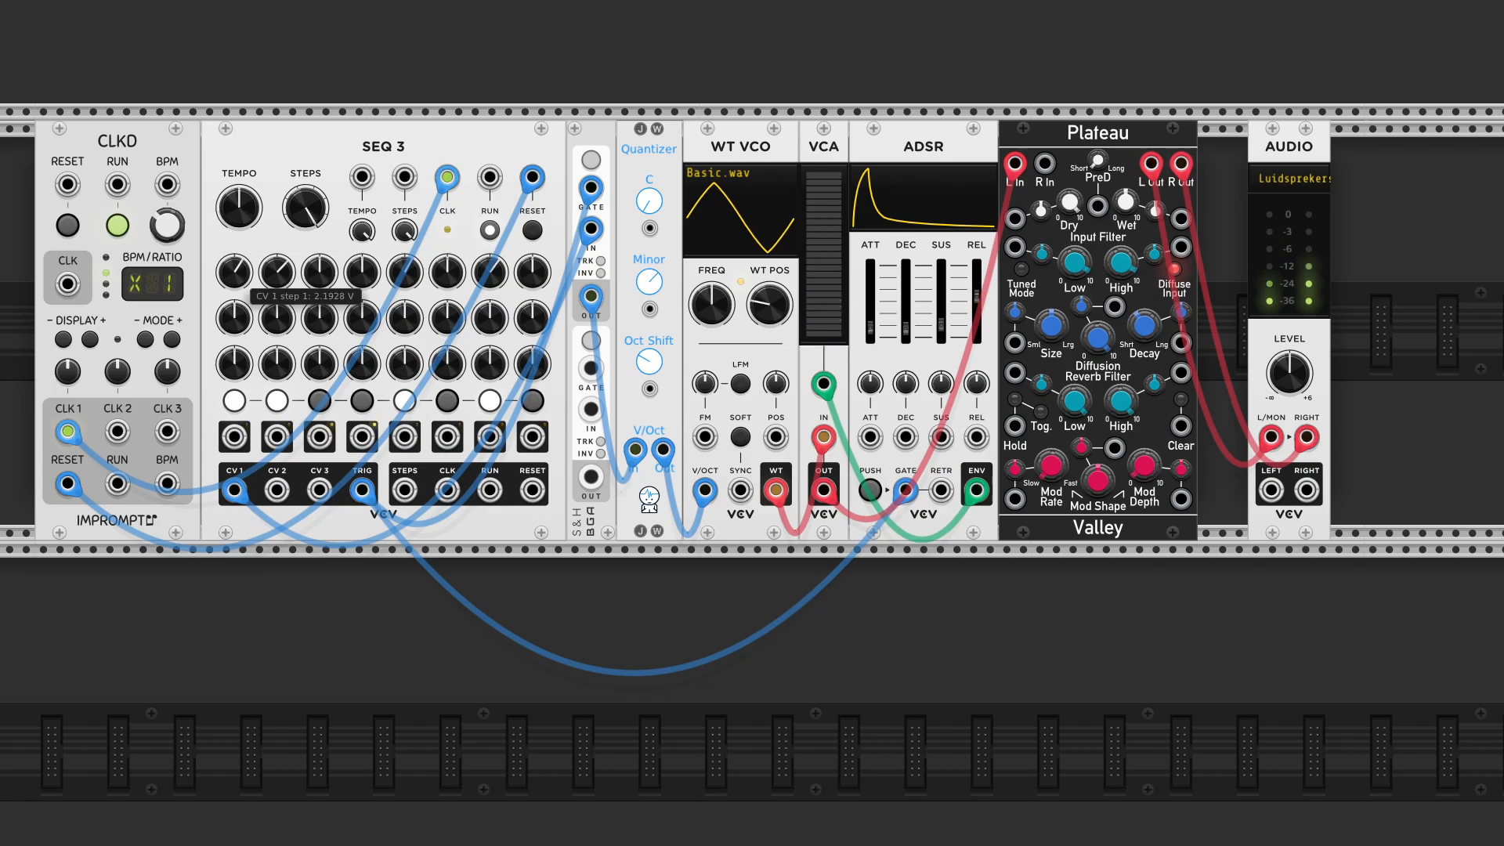
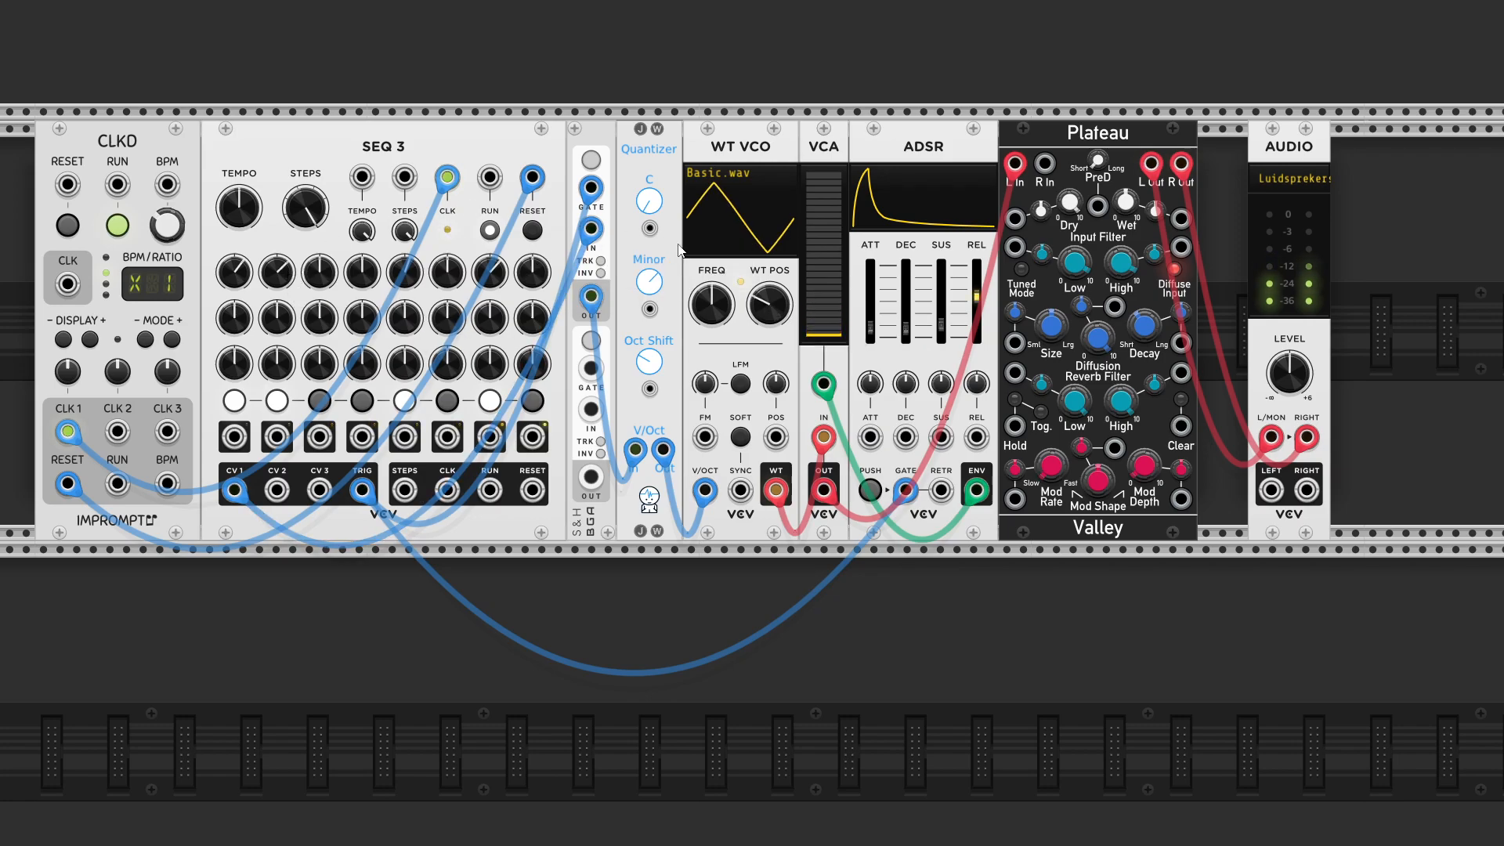
Raise WT VCO's wavetable position to 65.542% for a sawtooth, and adjust SEQ 3's CV 1 values for steps 5 and 1.
mouse_move(773, 312)
drag(770, 313, 770, 265)
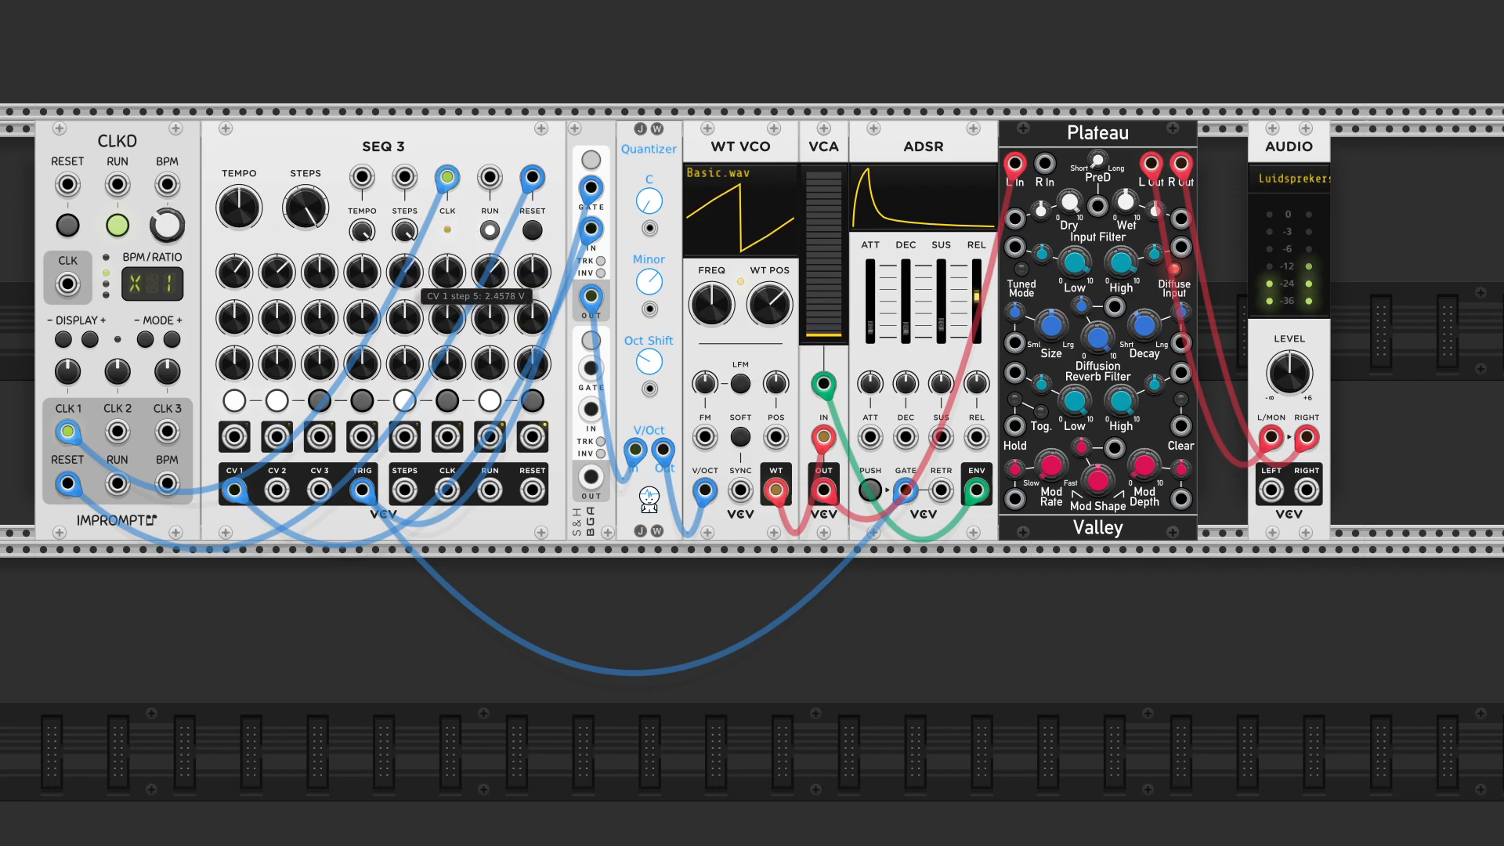
drag(405, 272, 405, 268)
drag(235, 273, 235, 276)
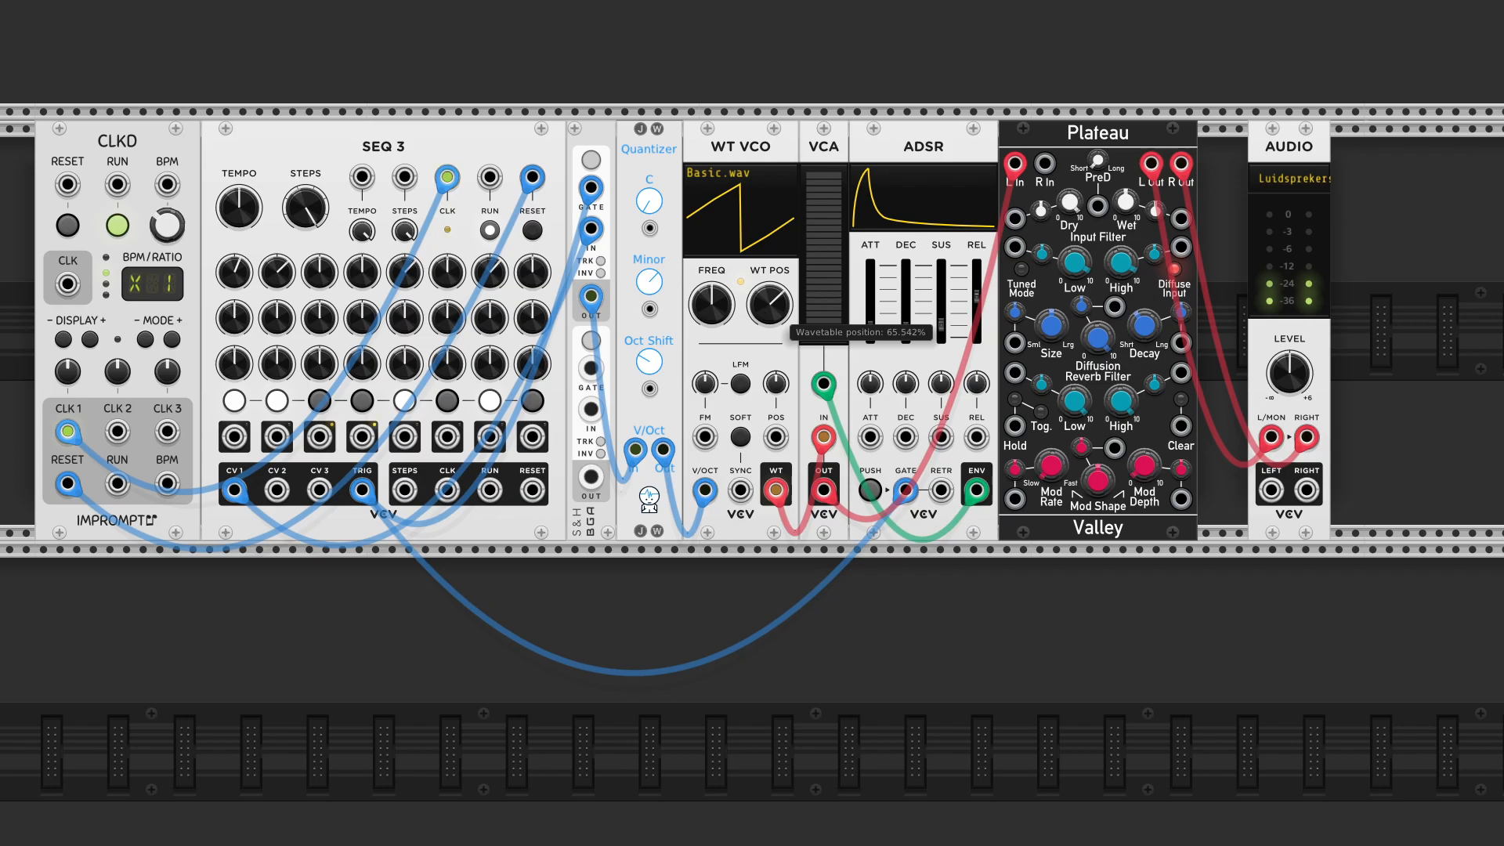
Try the square wave on WT VCO, return its wavetable position to 0%, and stop the clock.
drag(770, 305, 770, 294)
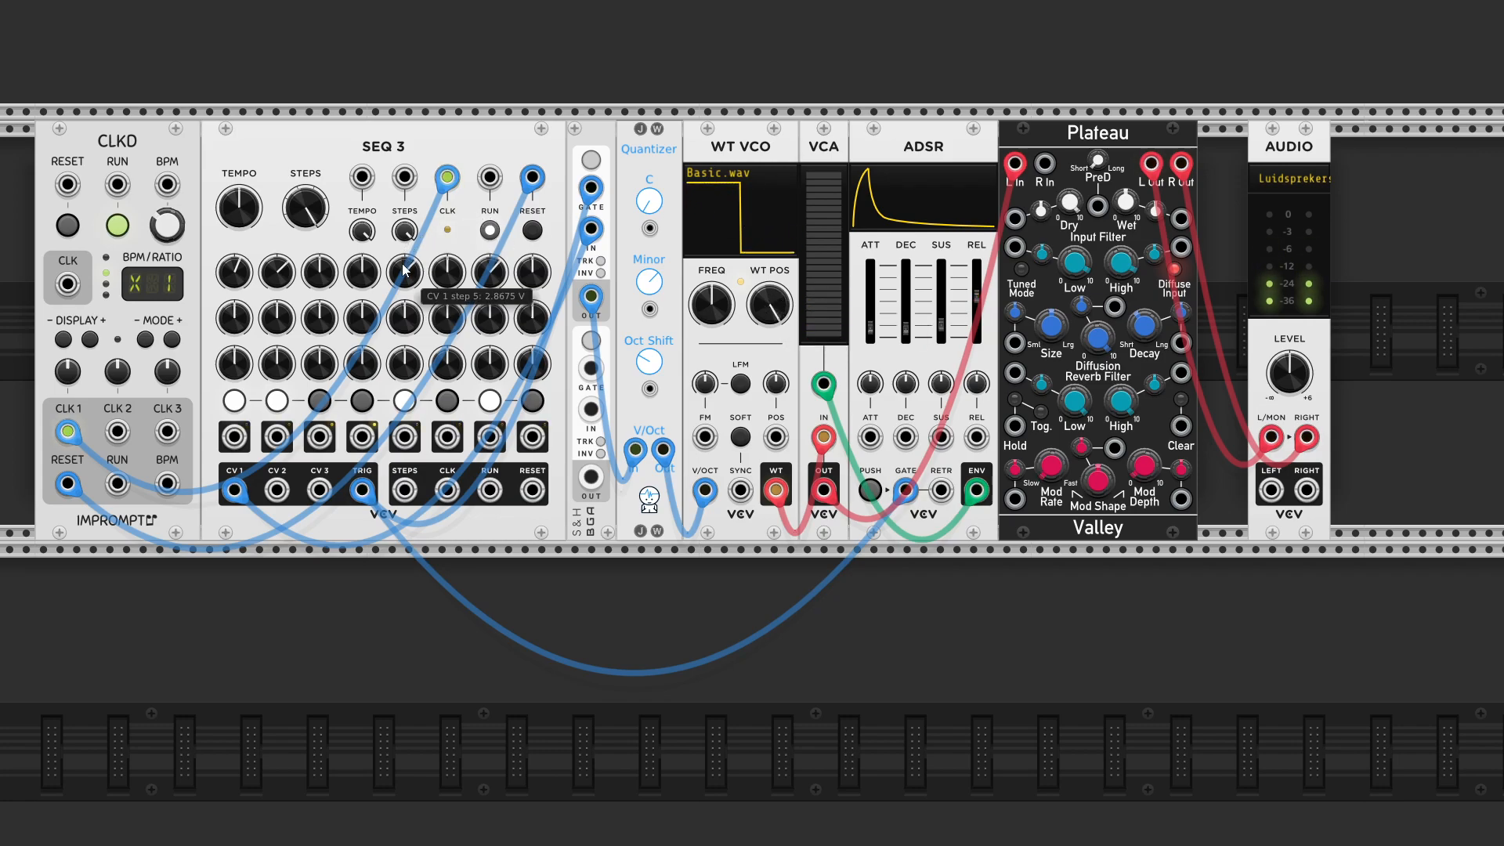
drag(770, 304, 787, 352)
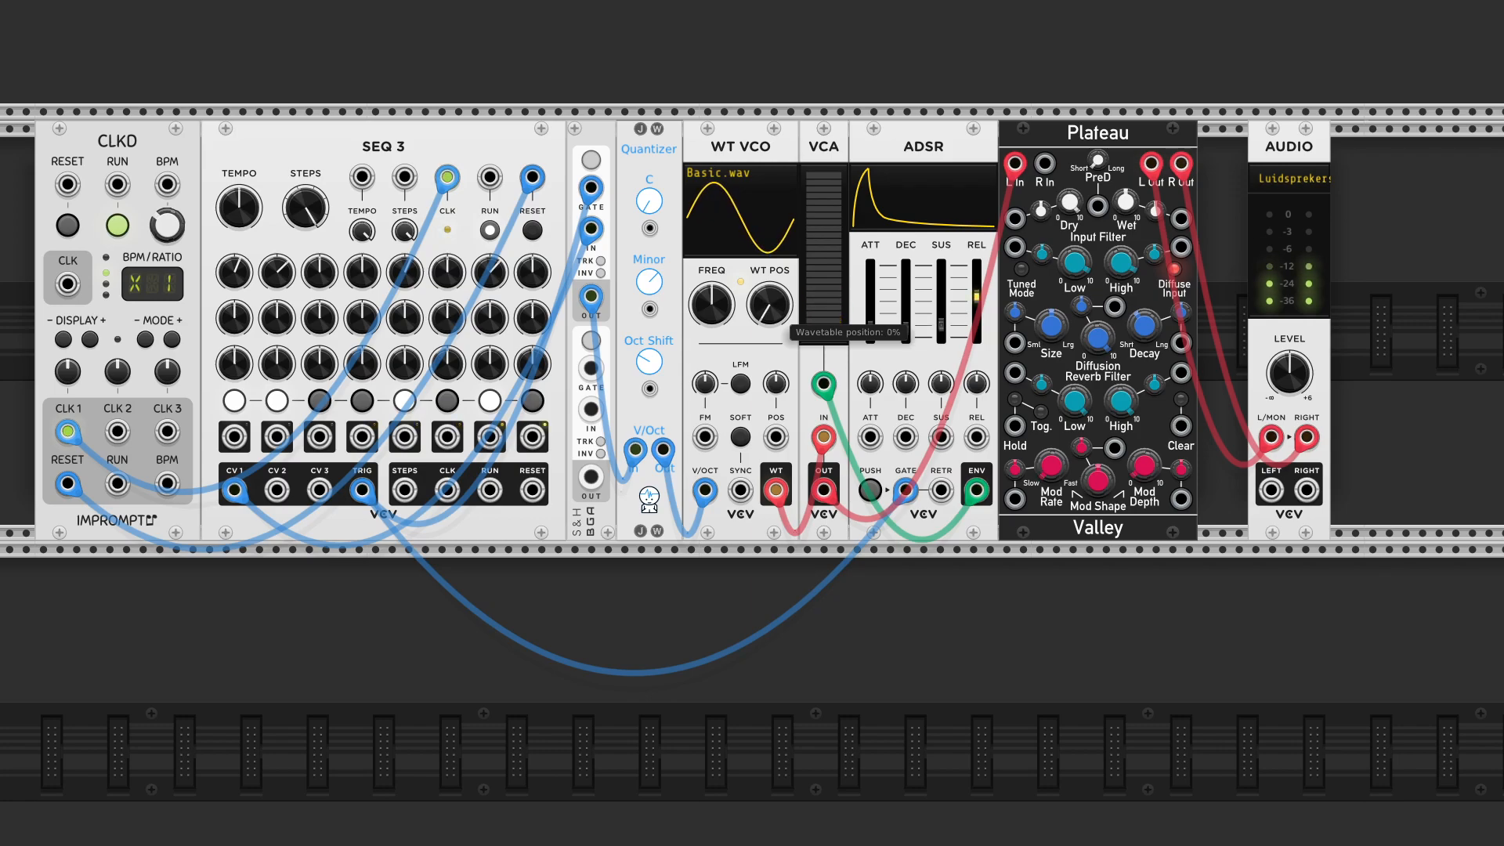
click(118, 227)
Move AUDIO further right, duplicate the WT VCO without cables, and place the copy in the row directly below the original.
drag(1283, 143, 1383, 144)
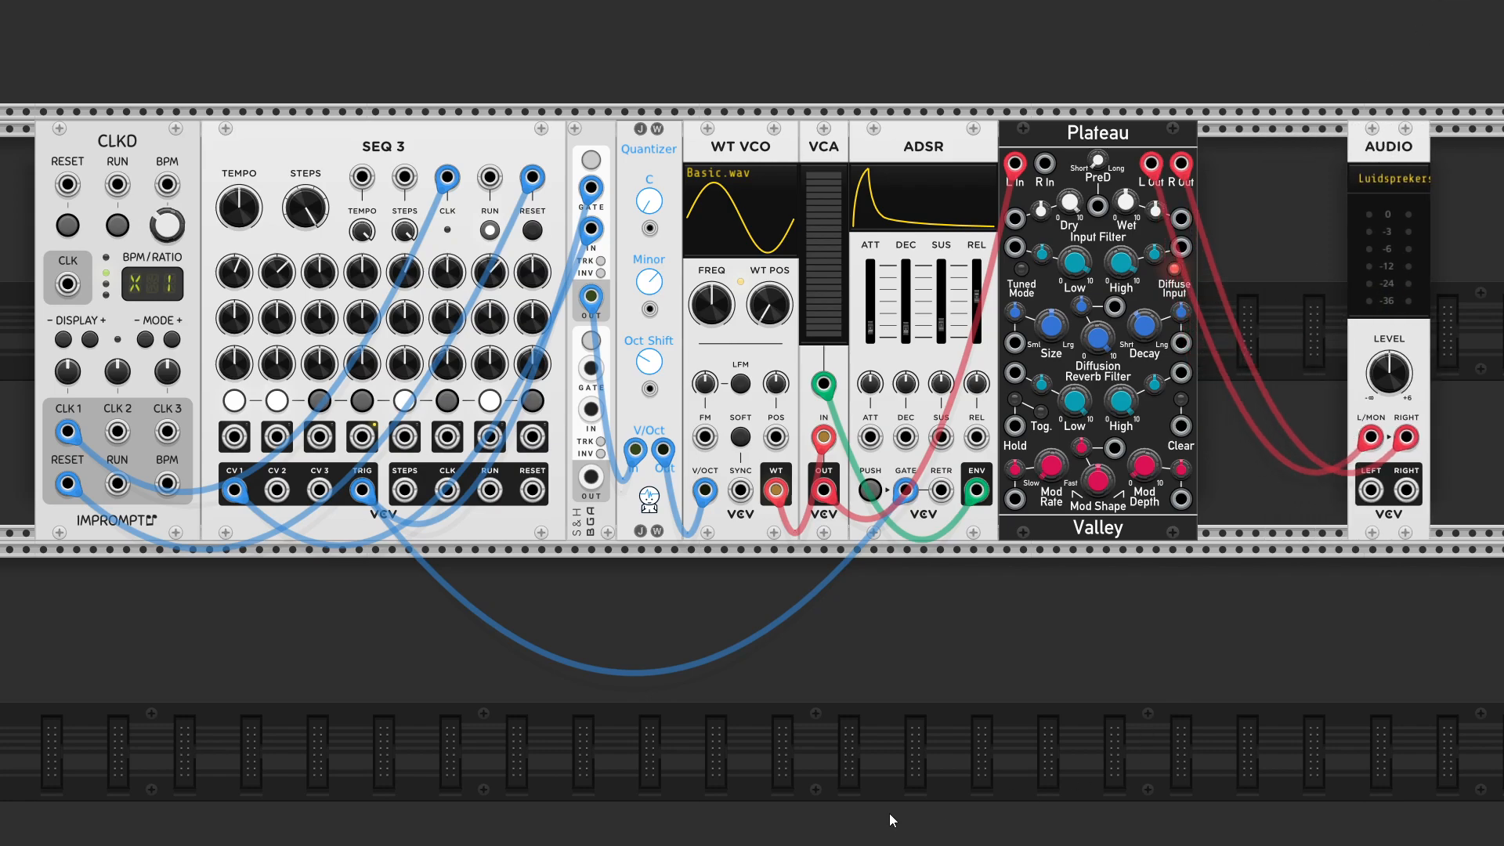
right_click(726, 136)
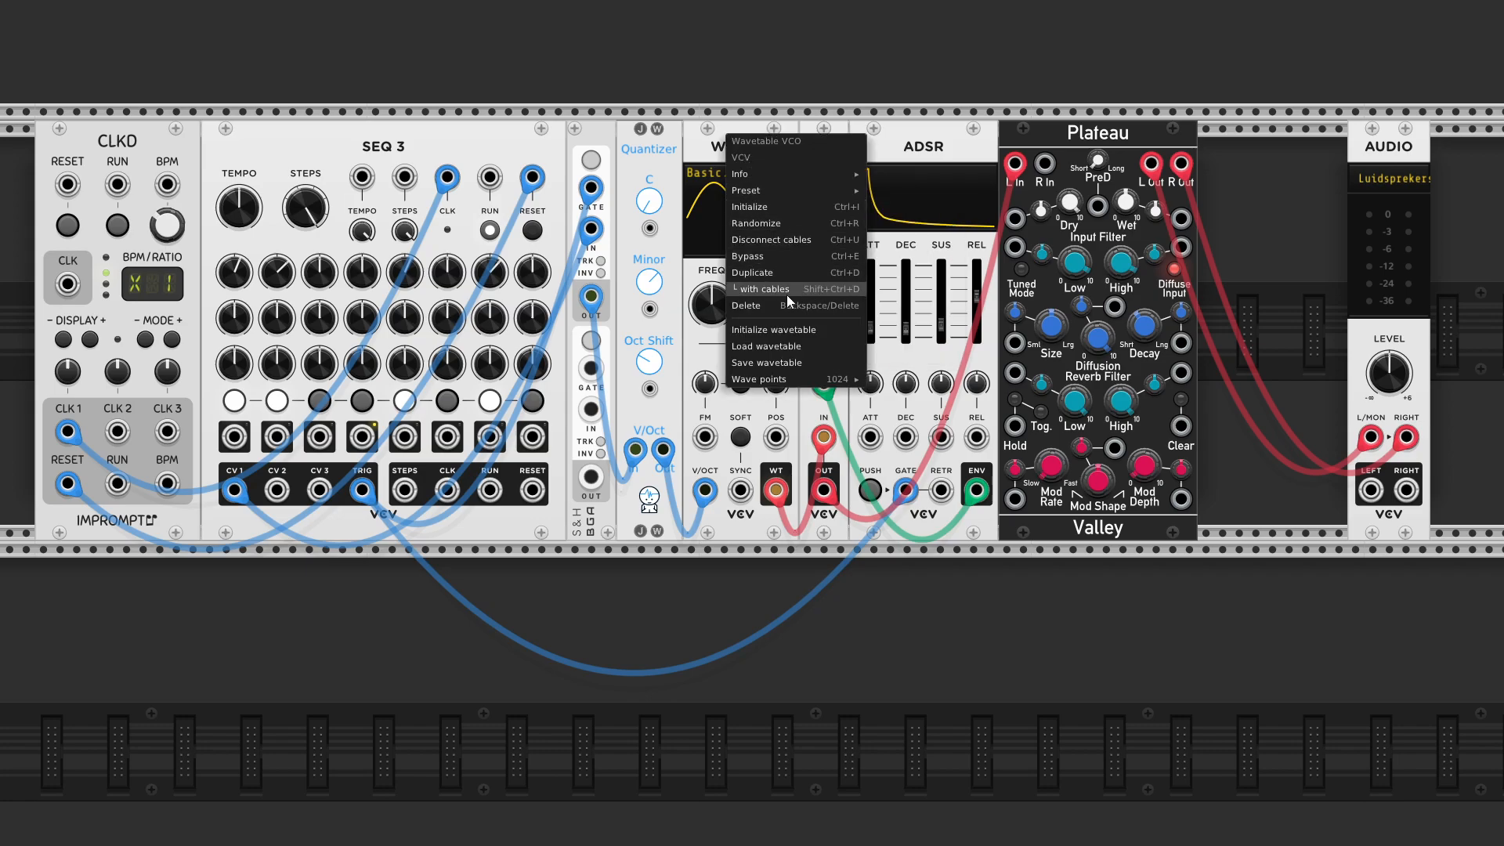
click(774, 274)
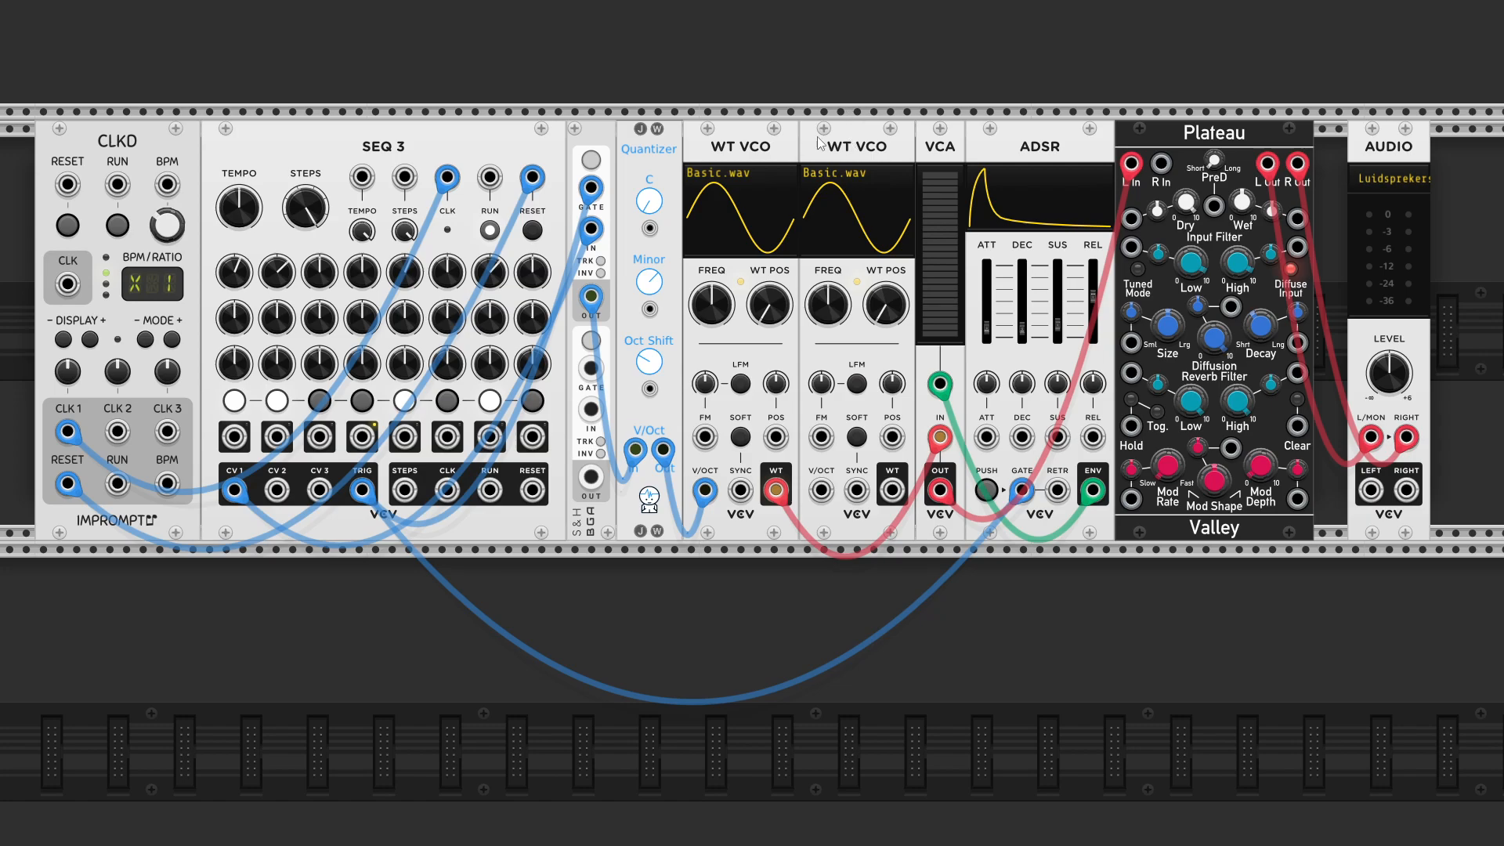
drag(828, 178, 722, 614)
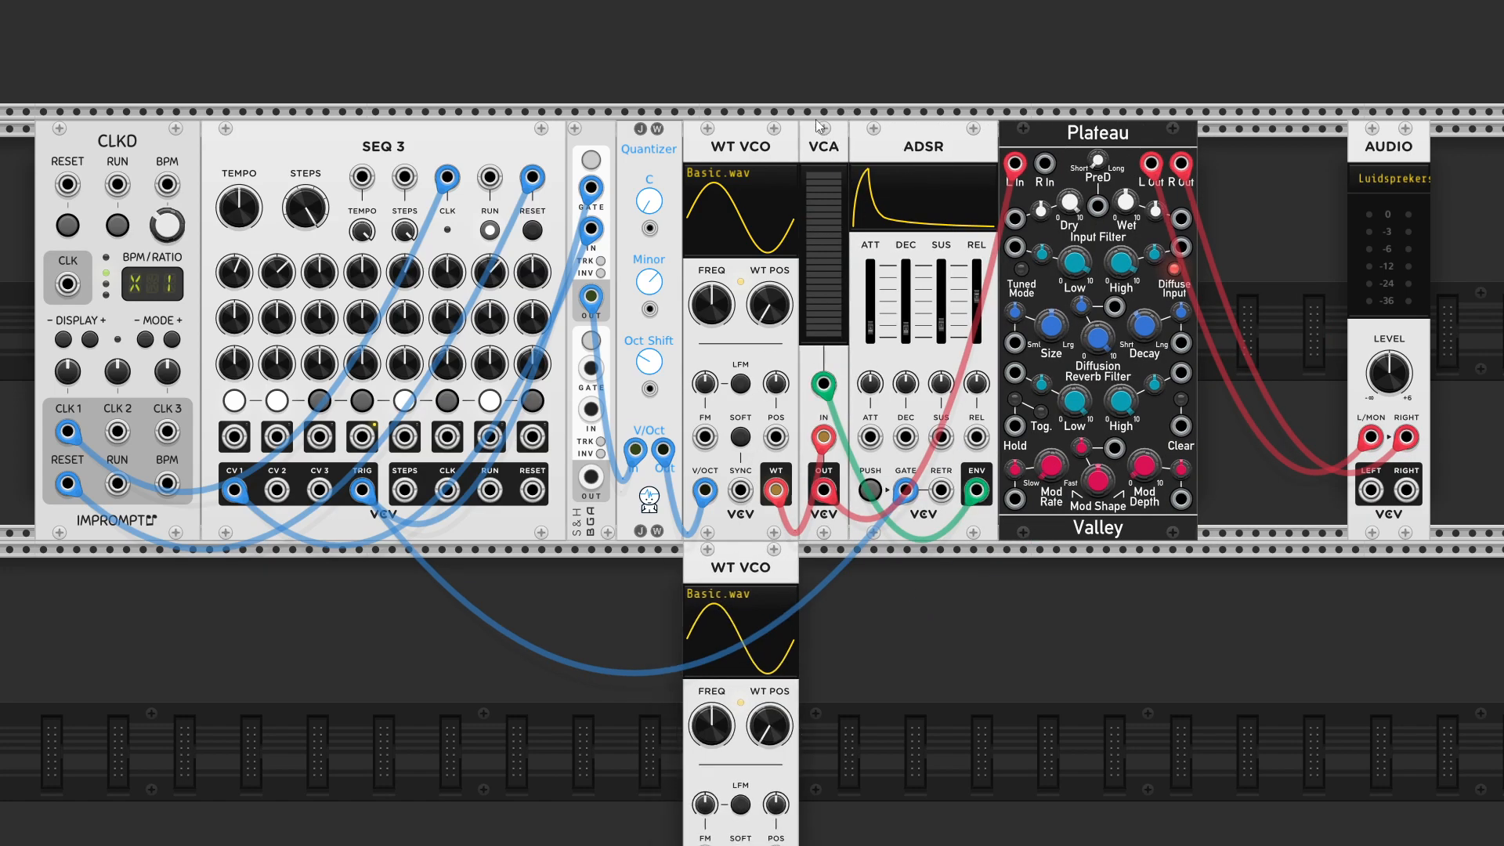
Duplicate the VCA and the ADSR without cables, and line the copies up beside the WT VCO copy in the second row.
right_click(819, 144)
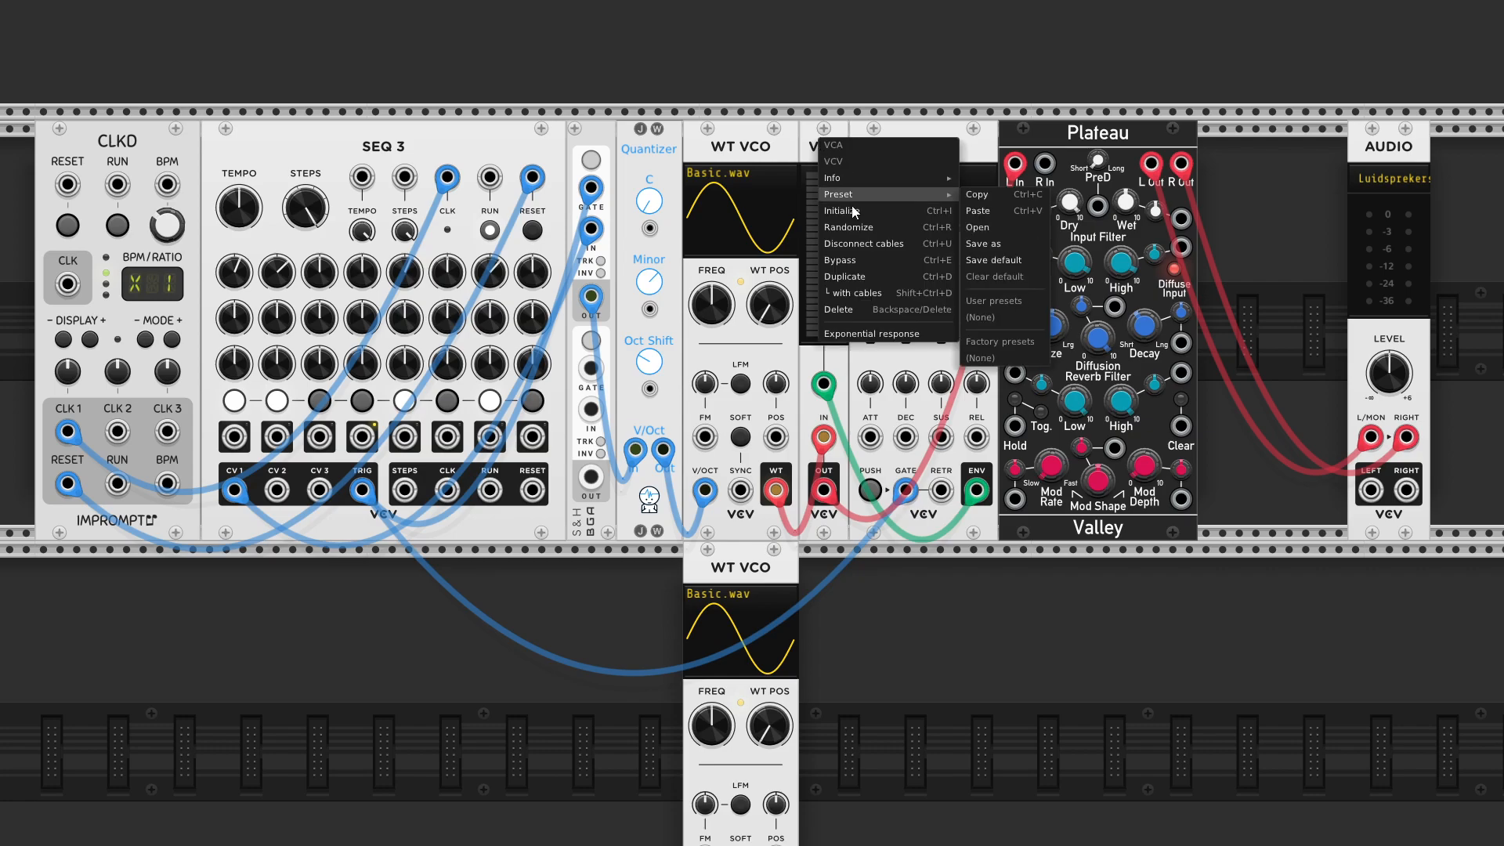
click(868, 276)
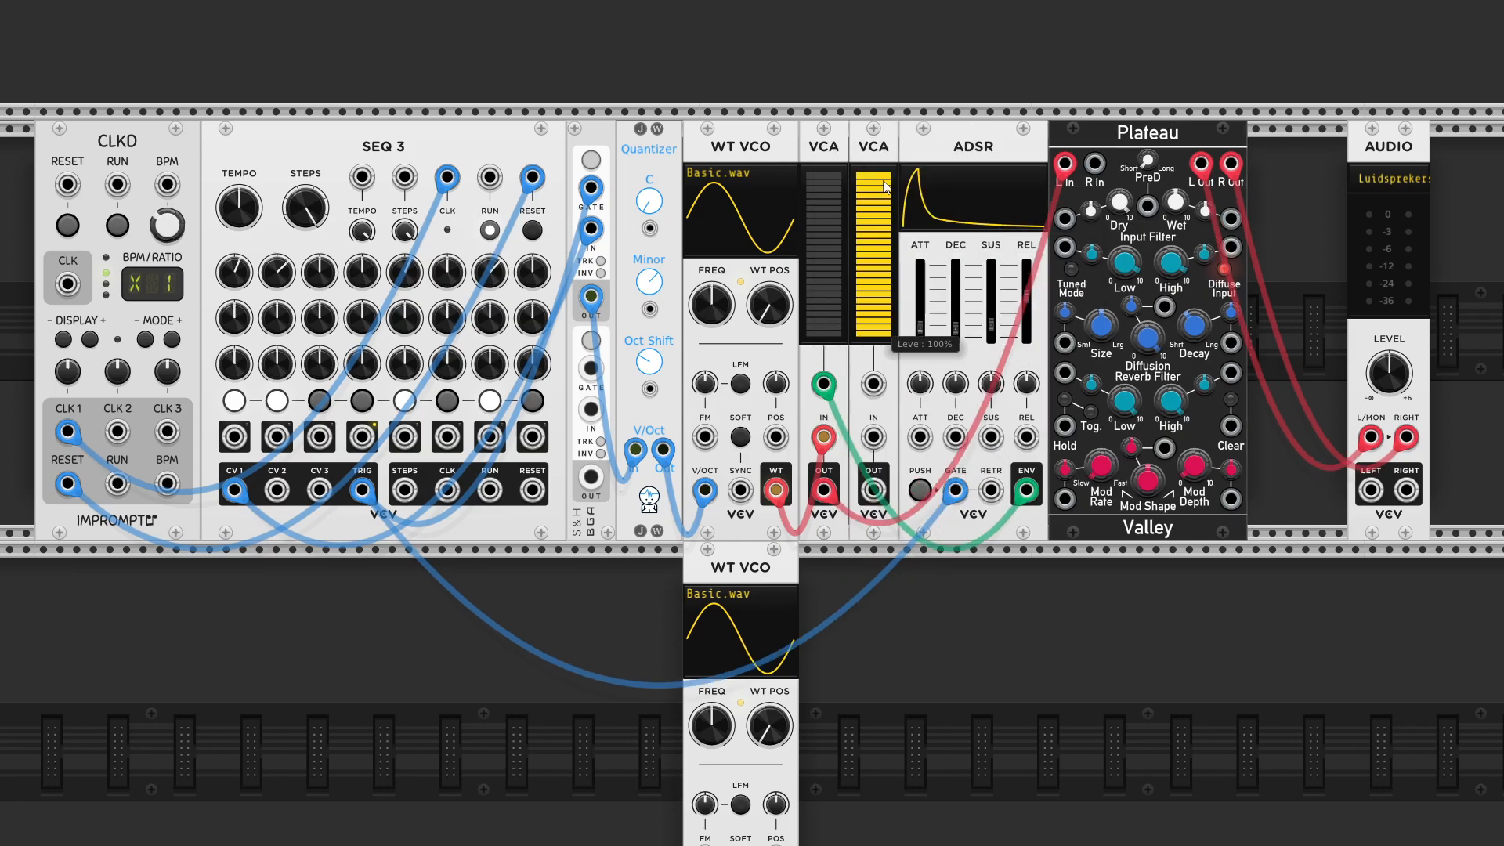
drag(832, 513, 812, 609)
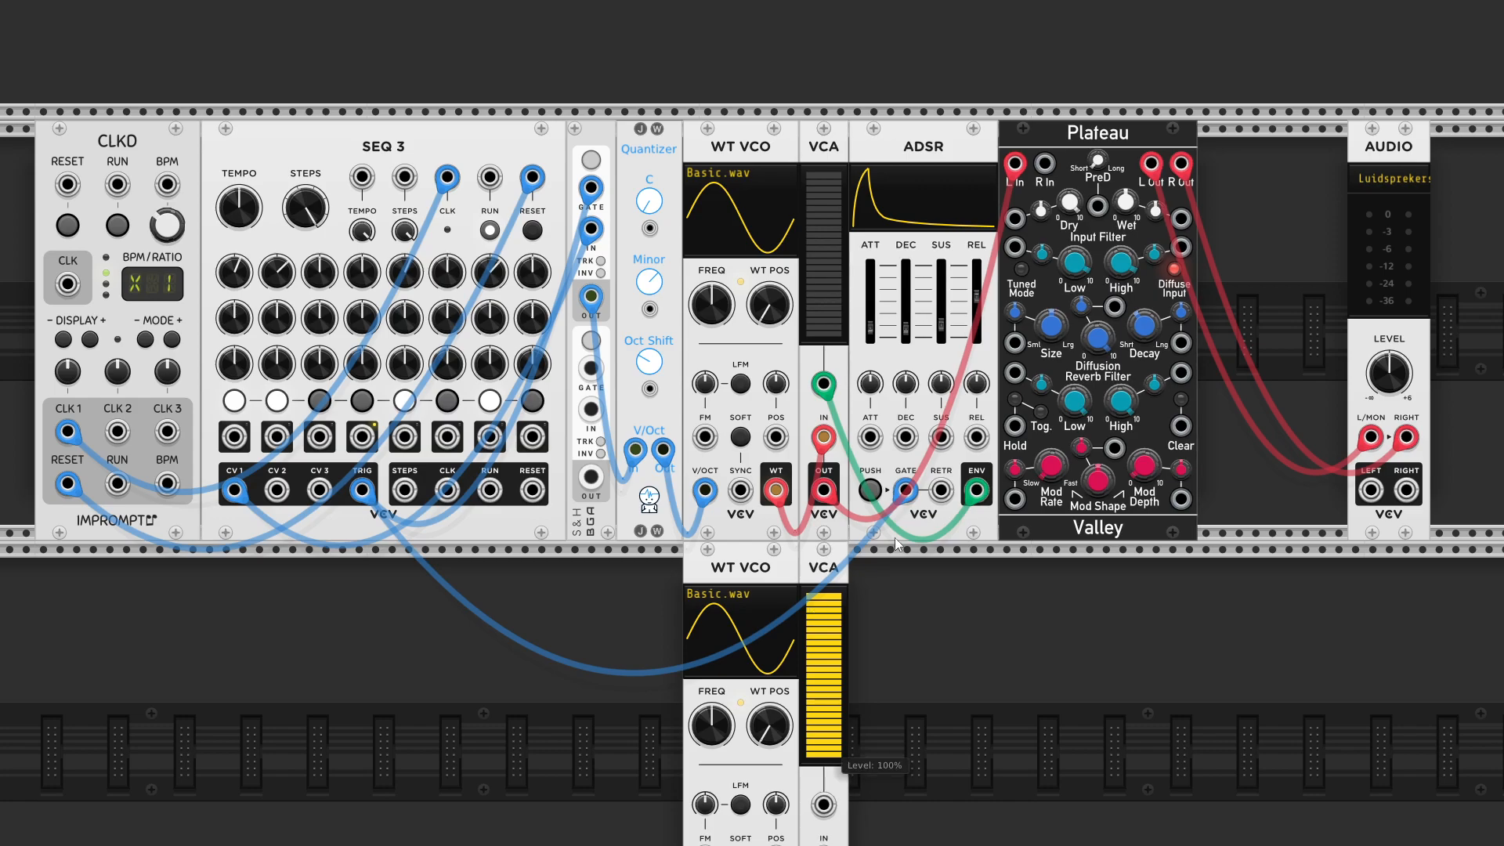
right_click(897, 140)
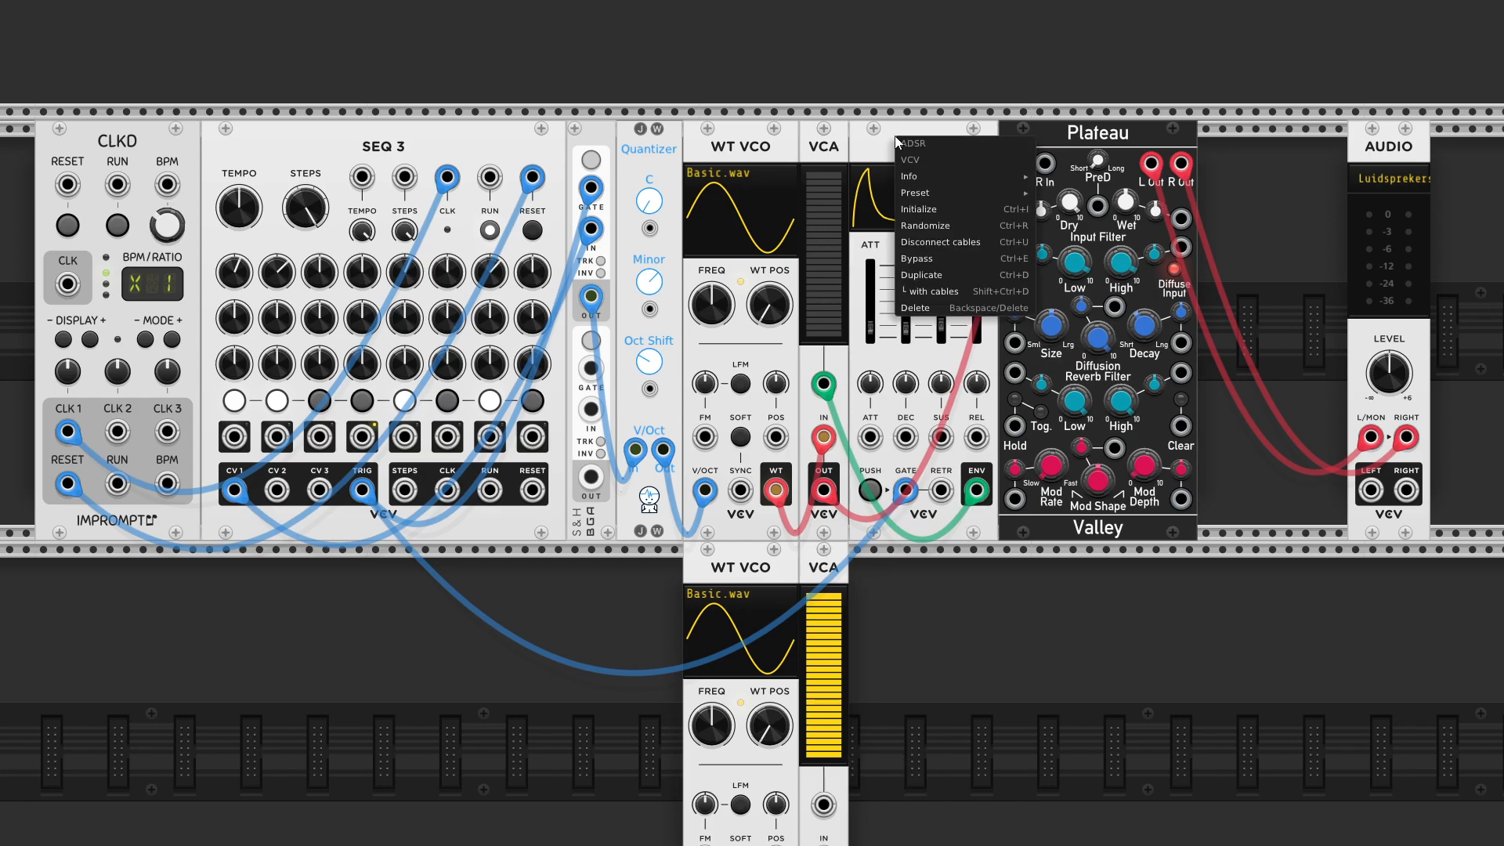
click(938, 274)
drag(1060, 524, 905, 665)
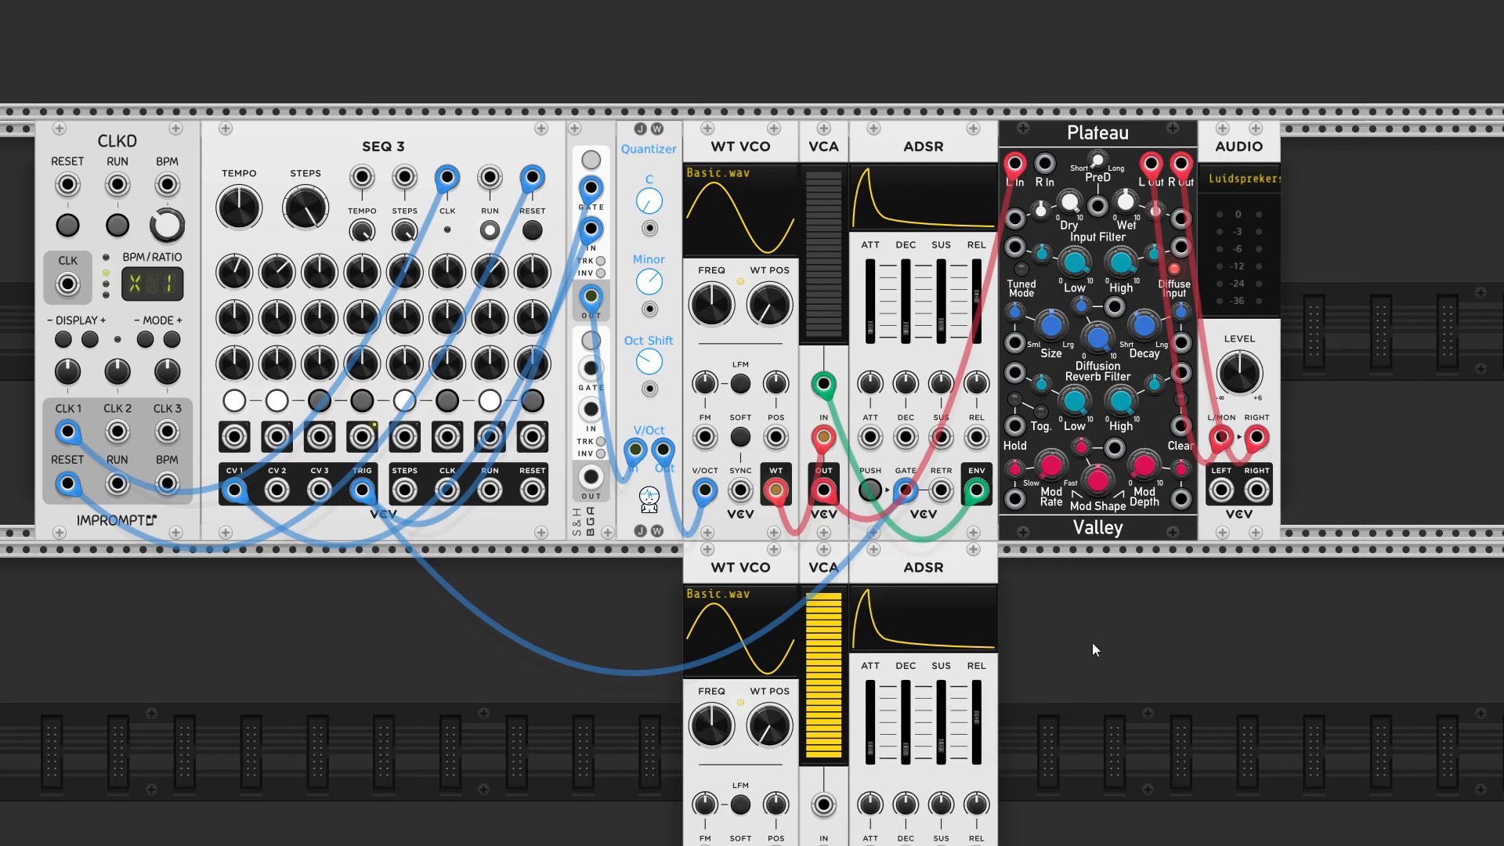
Move AUDIO away from Plateau and bring VCA MIX up from the lower rows into the gap between them.
scroll(1100, 649, down, 2)
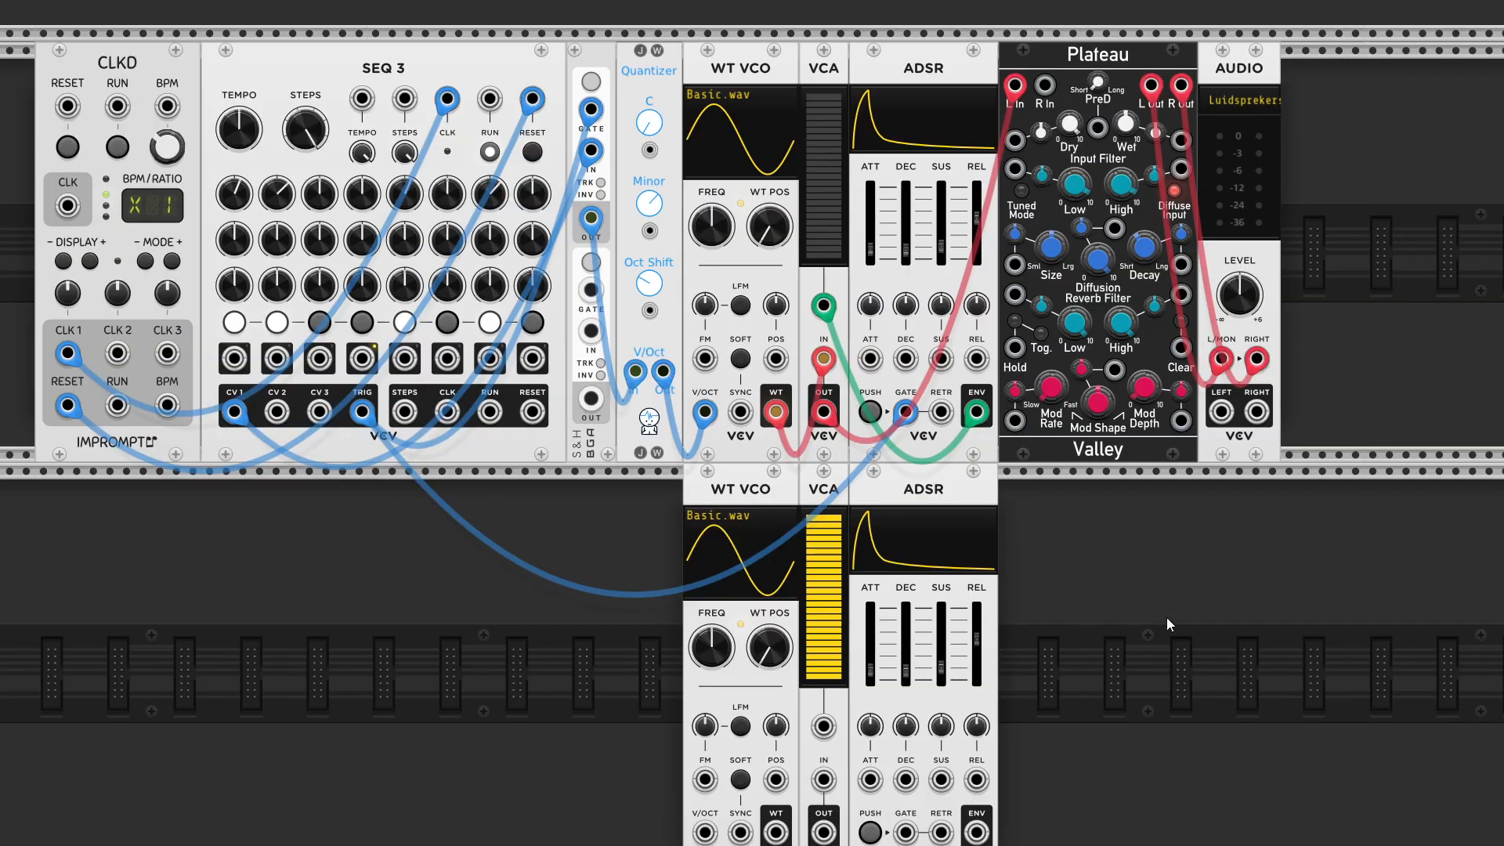
drag(1273, 64, 1473, 65)
scroll(1343, 647, down, 15)
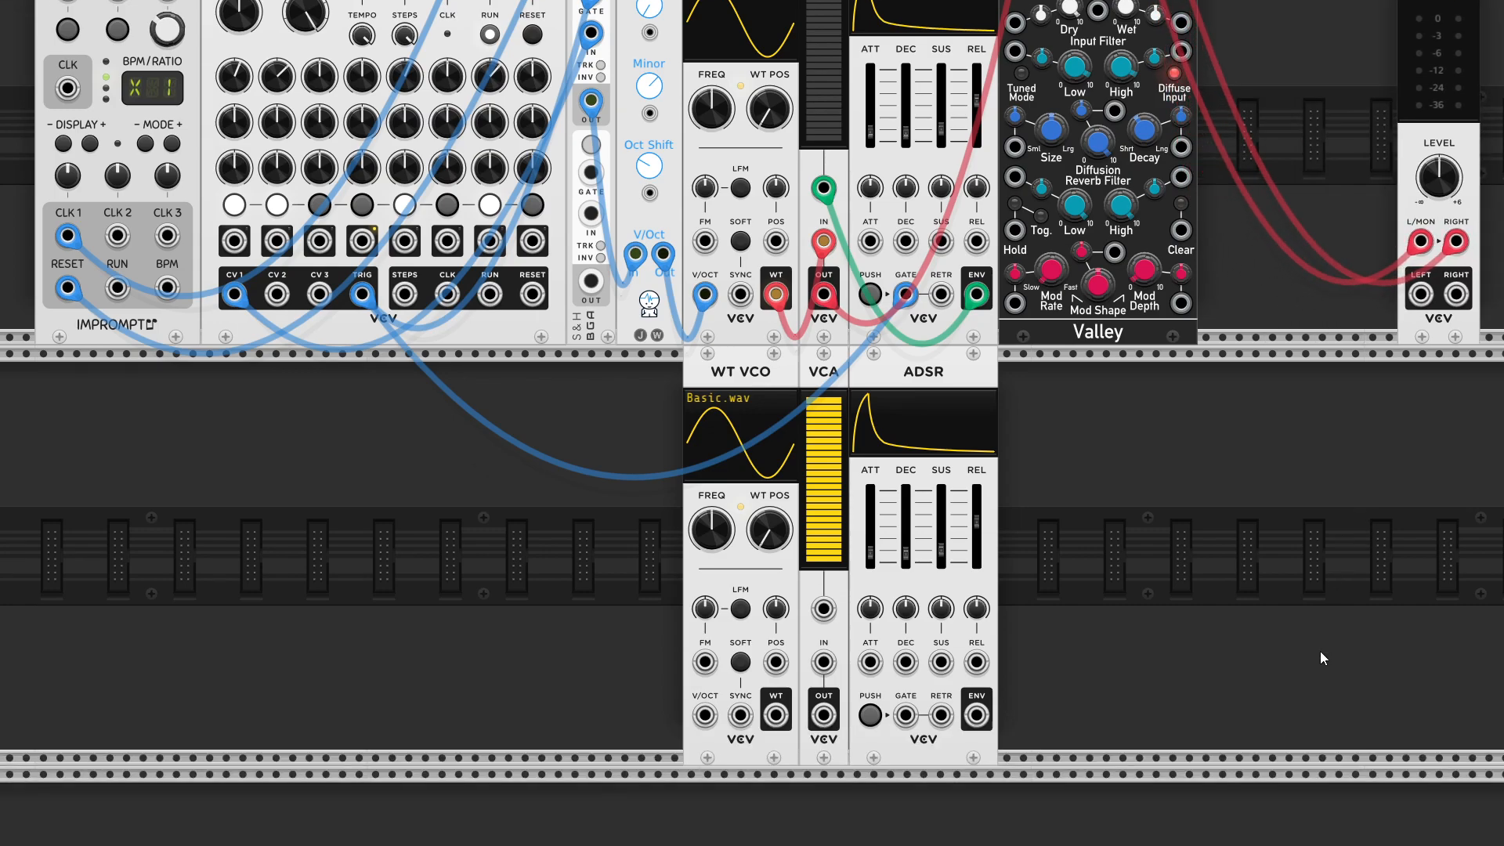
scroll(1086, 723, down, 2)
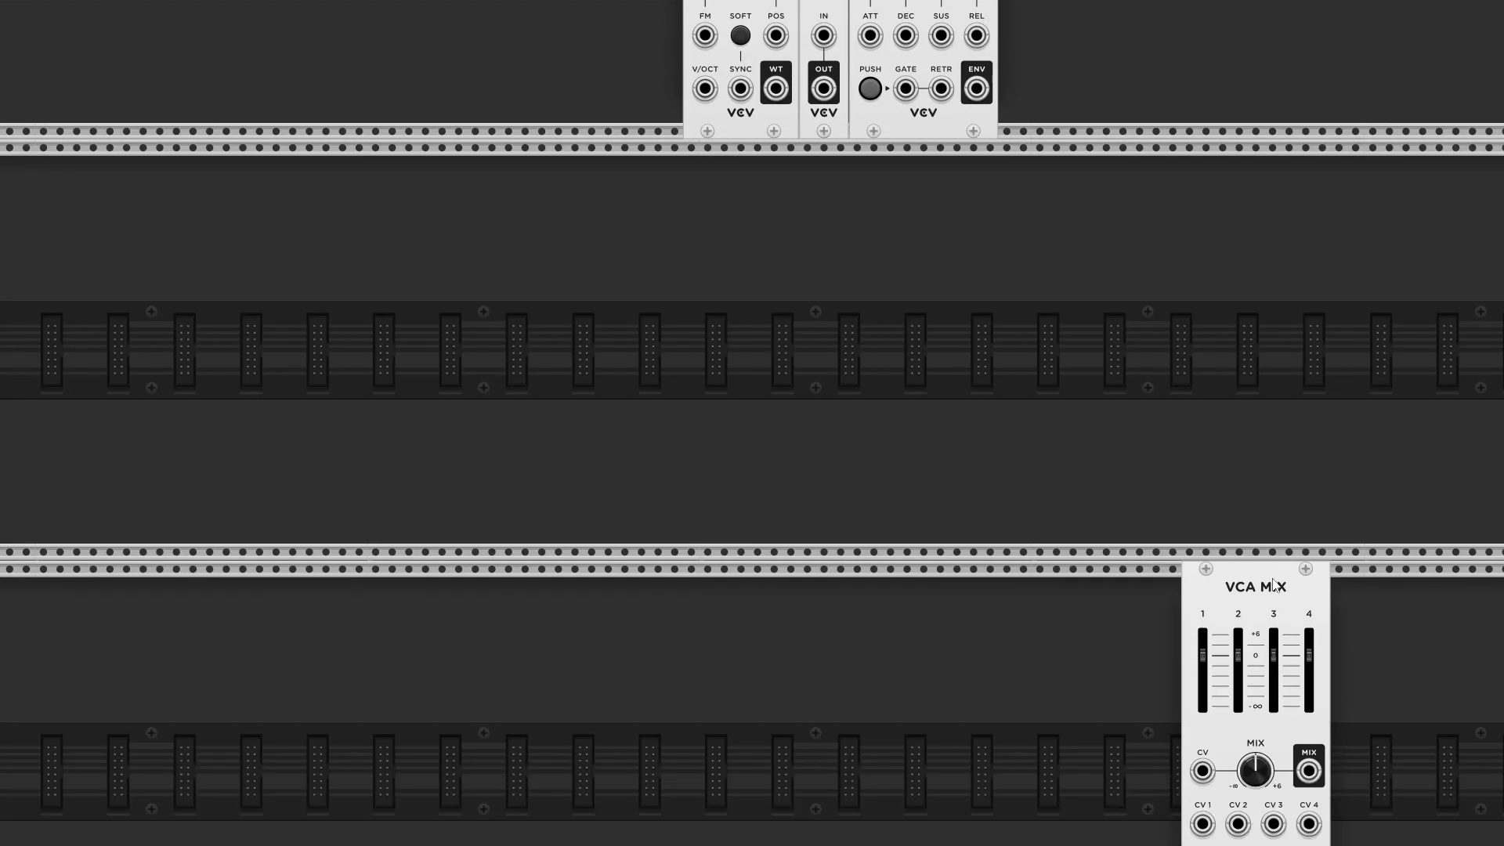
drag(1269, 583, 1187, 169)
scroll(1319, 528, up, 9)
scroll(1279, 559, up, 8)
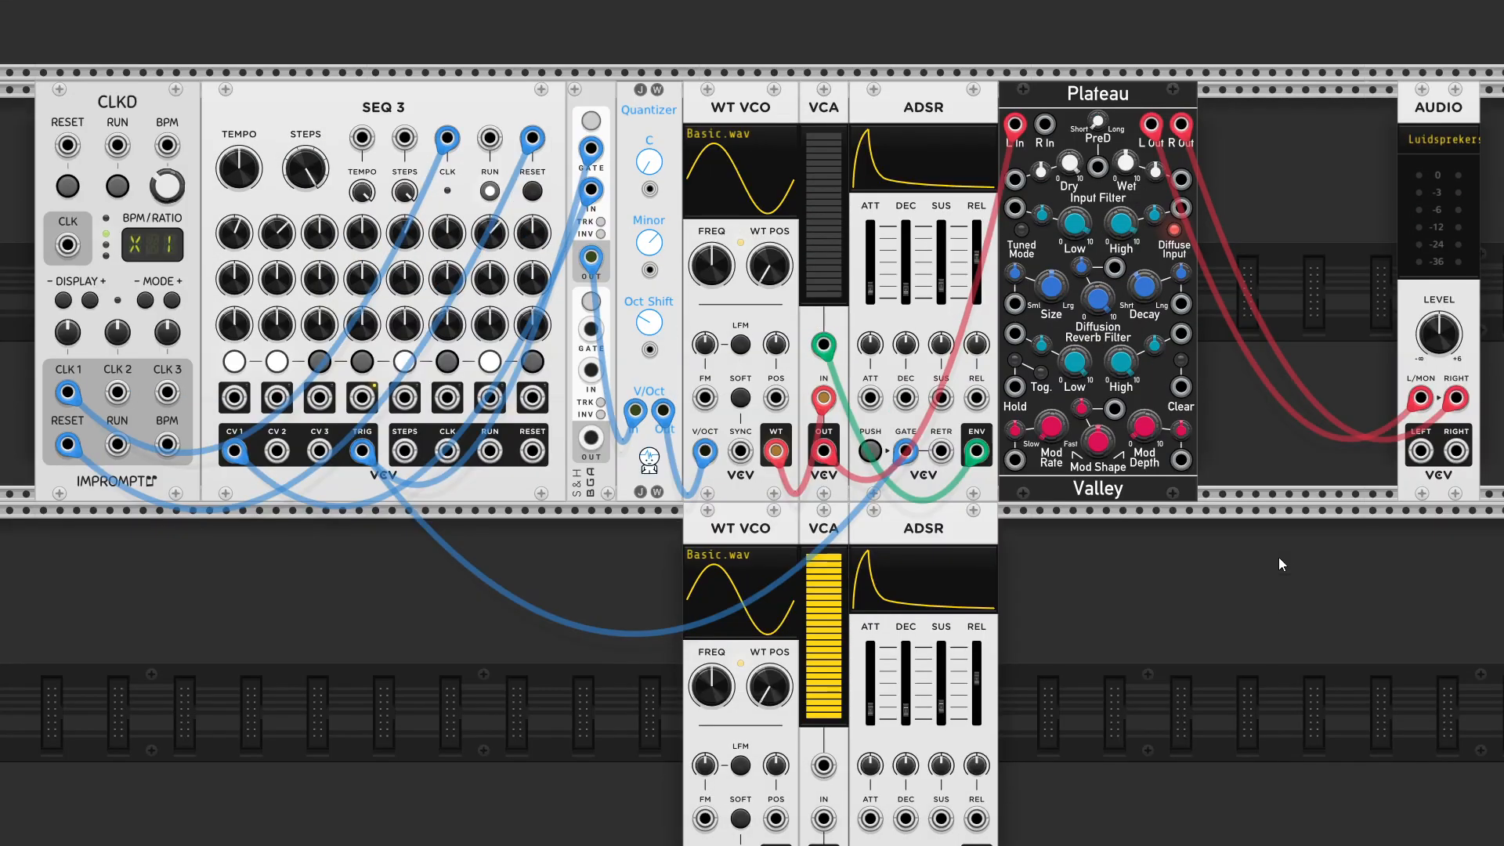
scroll(1217, 690, down, 3)
drag(1170, 817, 1248, 288)
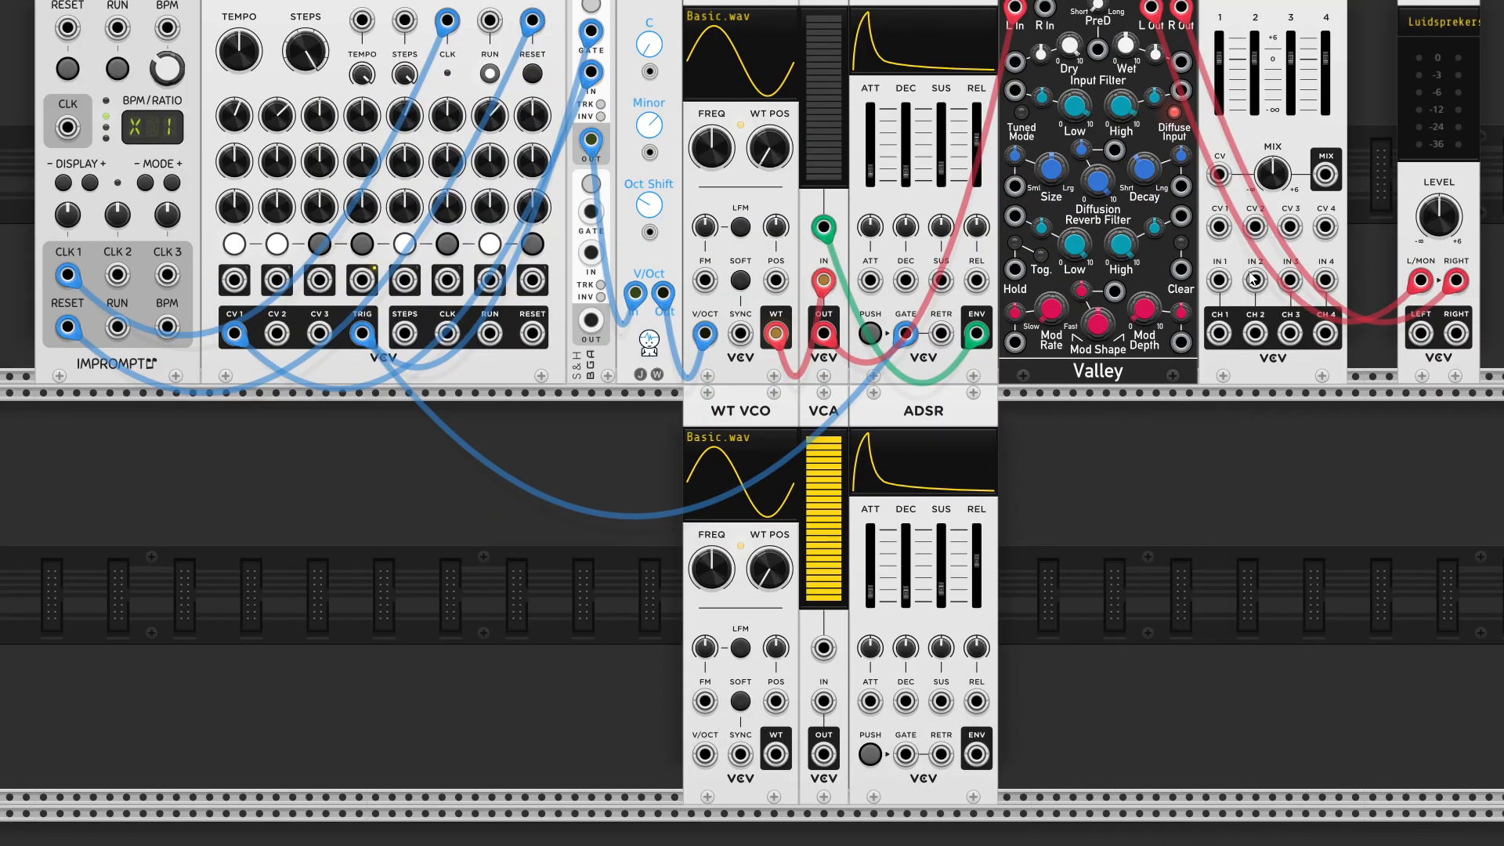
scroll(1246, 580, up, 2)
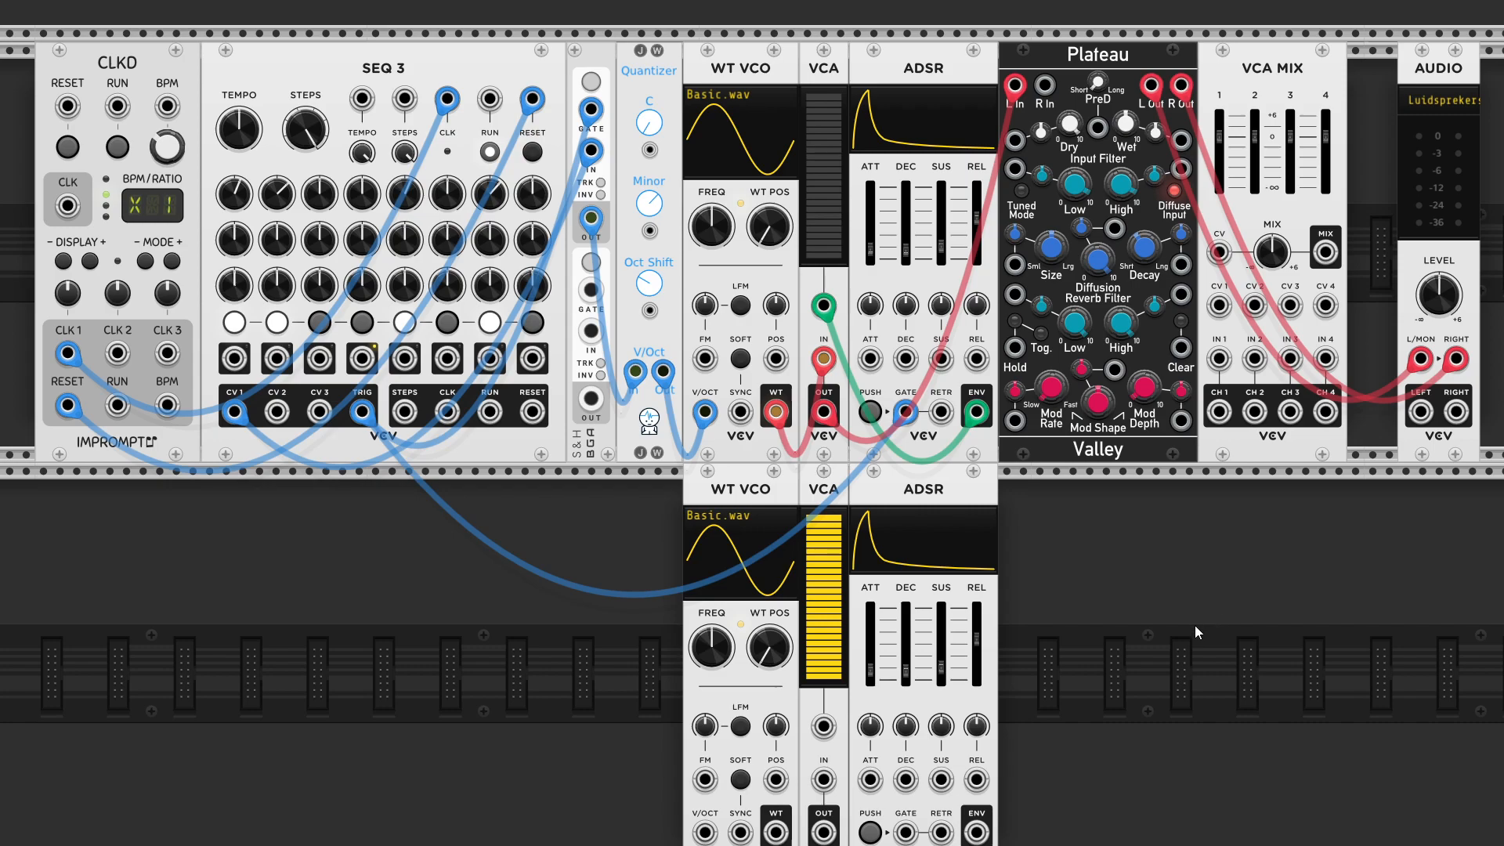
Move VCA MIX down to the second row, directly beside the duplicated ADSR.
drag(1245, 139, 1060, 609)
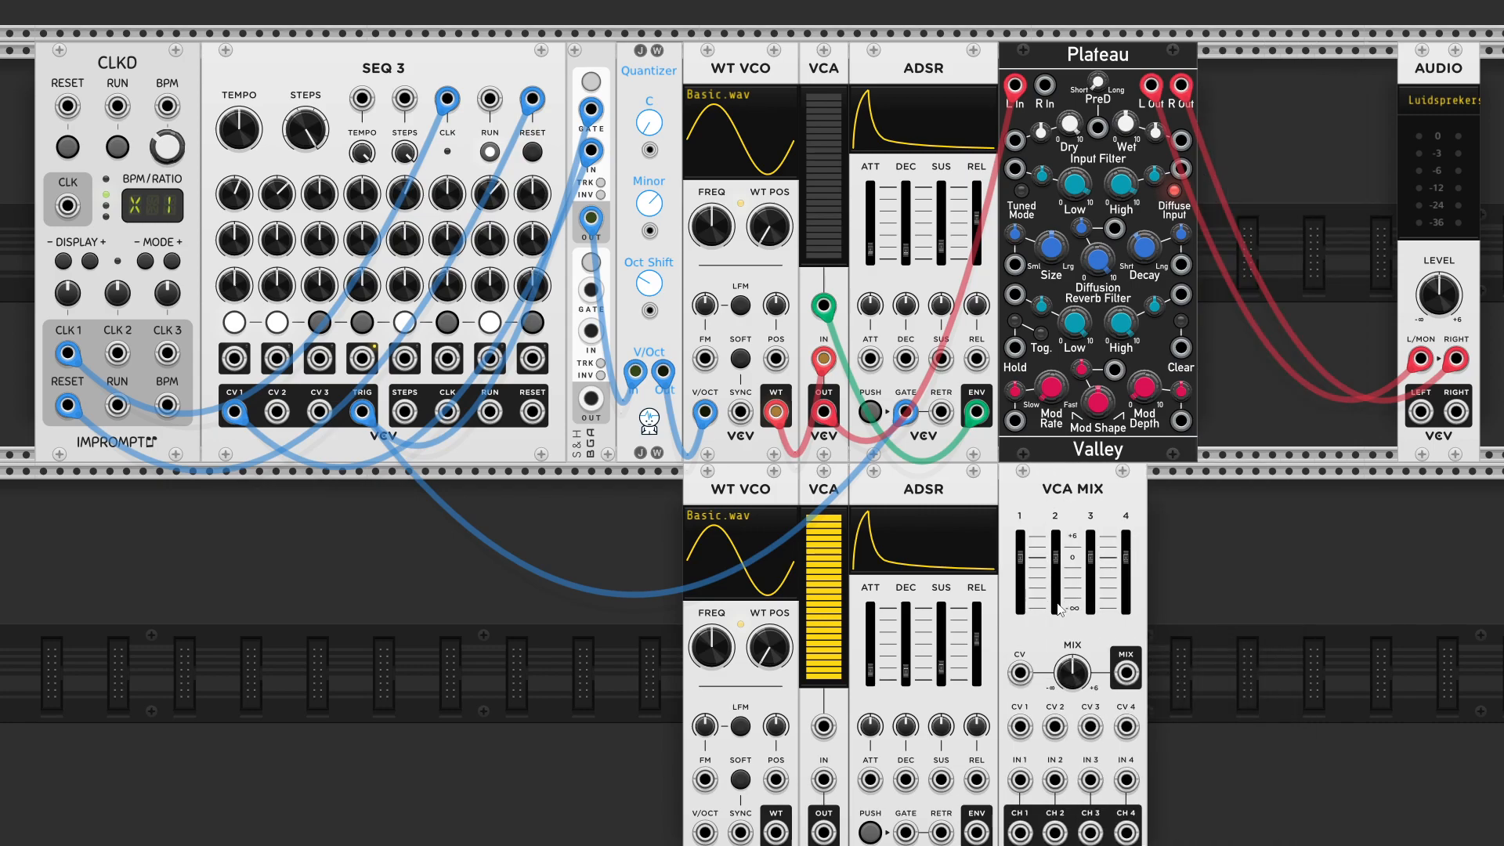
scroll(1172, 558, down, 6)
scroll(655, 529, up, 2)
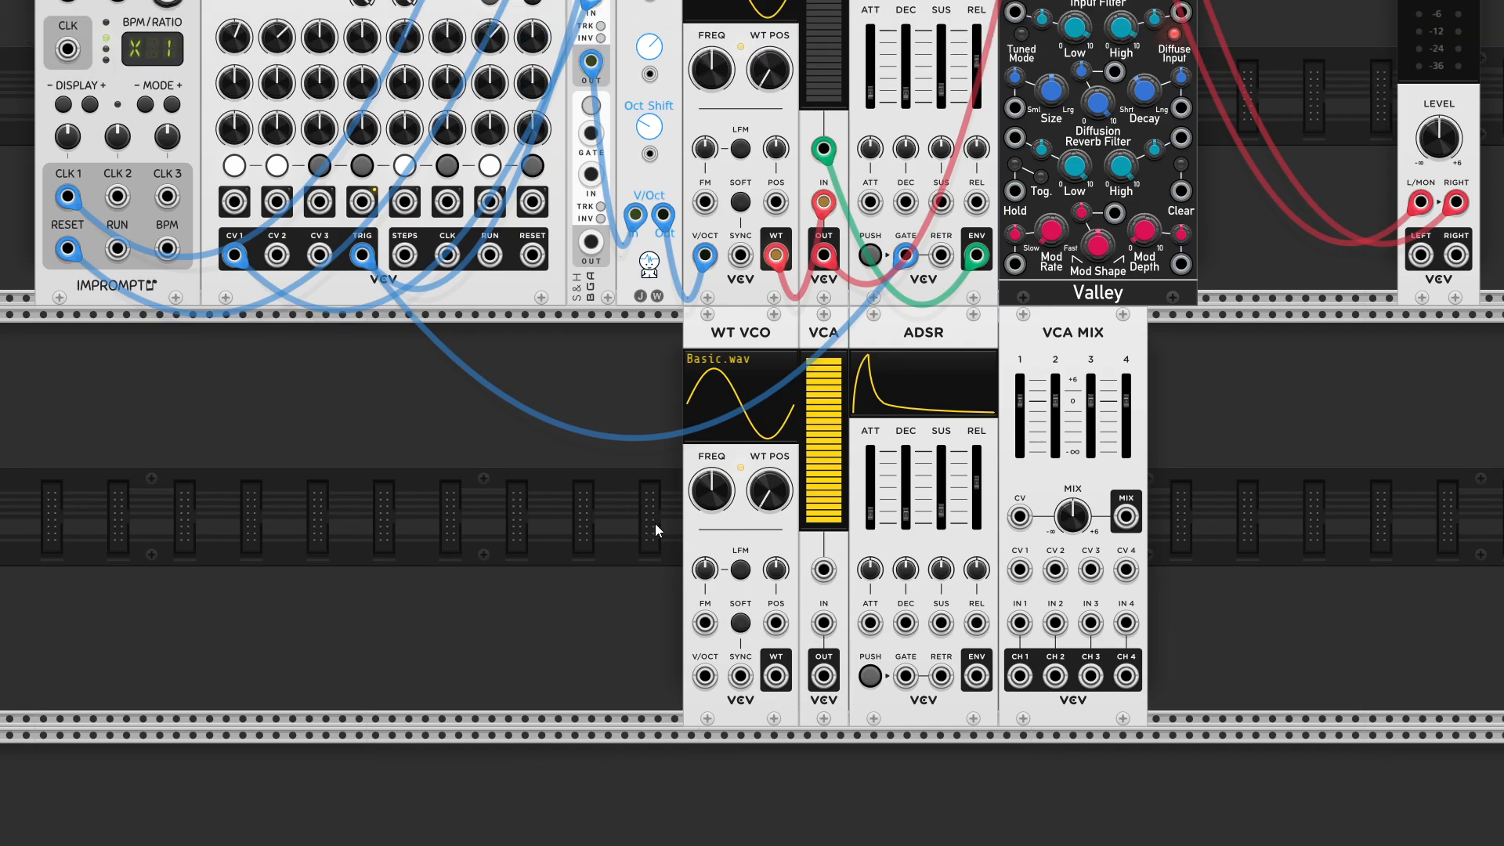
Patch a blue cable from SEQ 3's CV 2 output to the lower WT VCO's V/OCT input.
scroll(663, 529, up, 4)
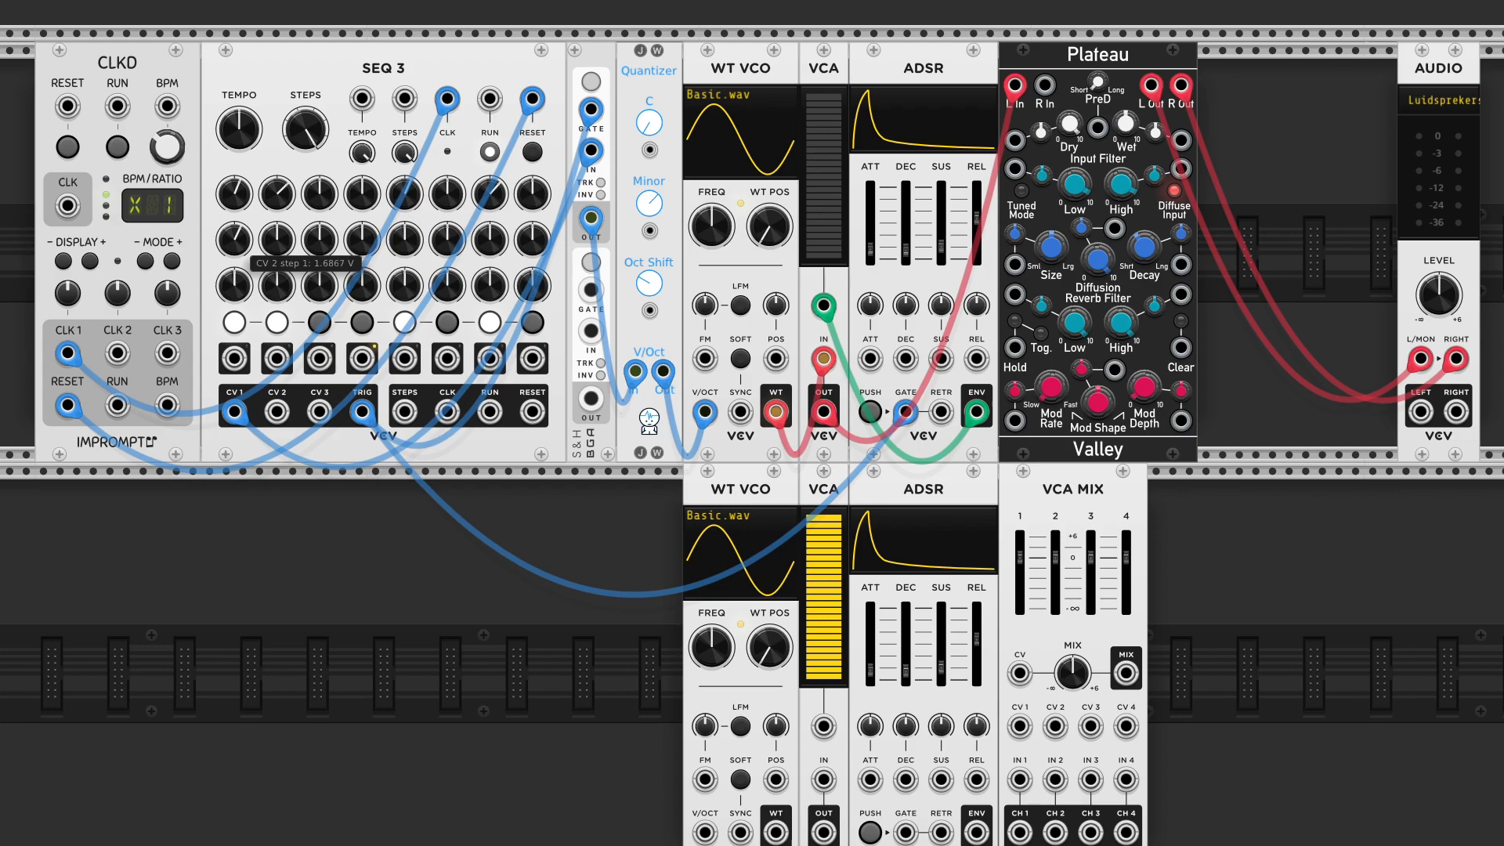
right_click(277, 412)
click(314, 505)
scroll(468, 686, down, 3)
click(705, 833)
In the second row, patch the WT VCO's WT output to the VCA input in red and the ADSR envelope to the VCA's CV input in green.
right_click(776, 644)
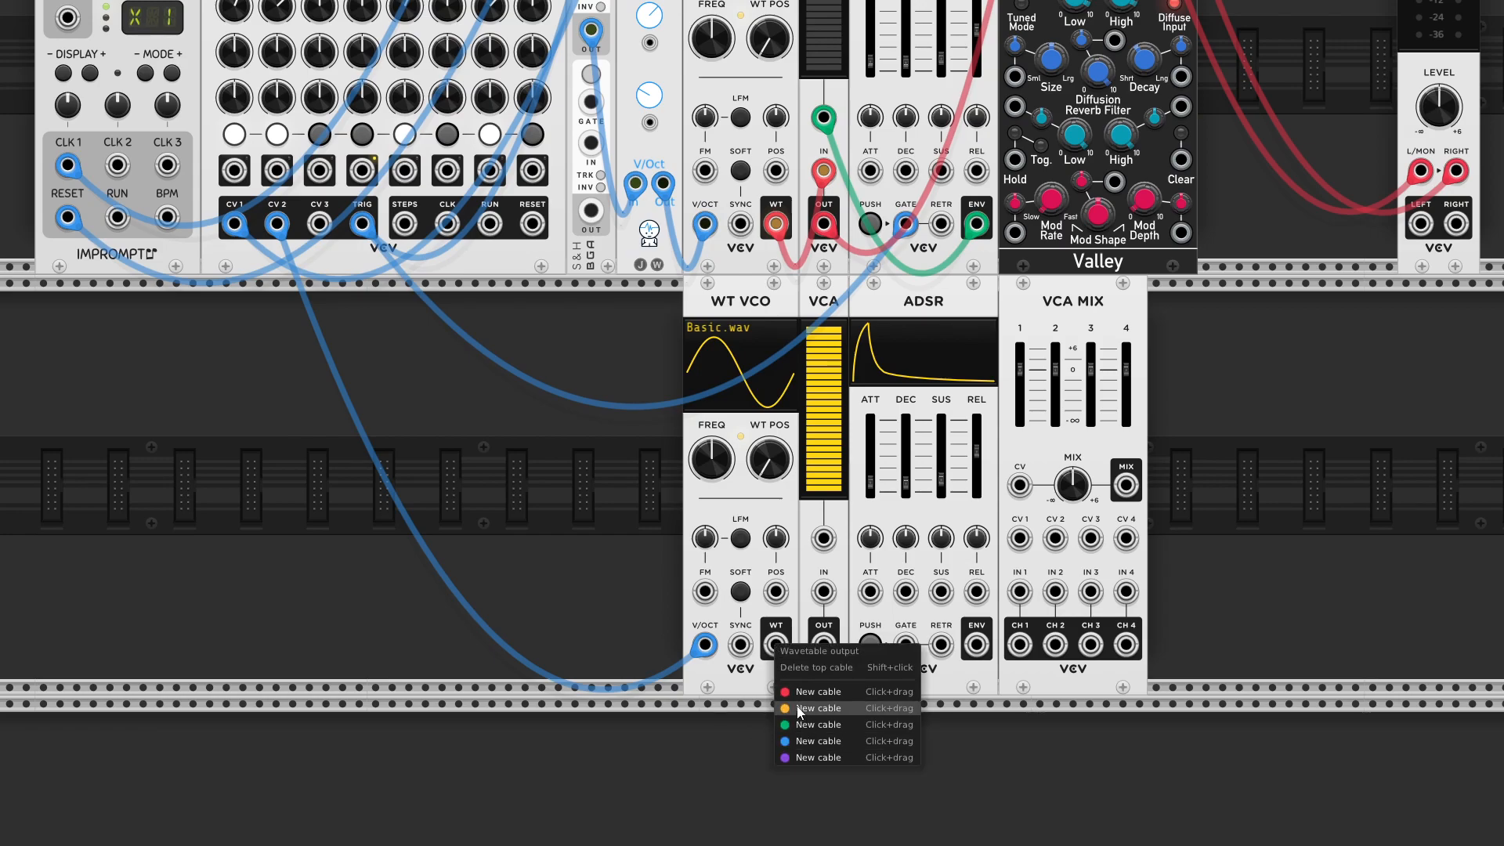
click(803, 692)
click(824, 592)
right_click(976, 645)
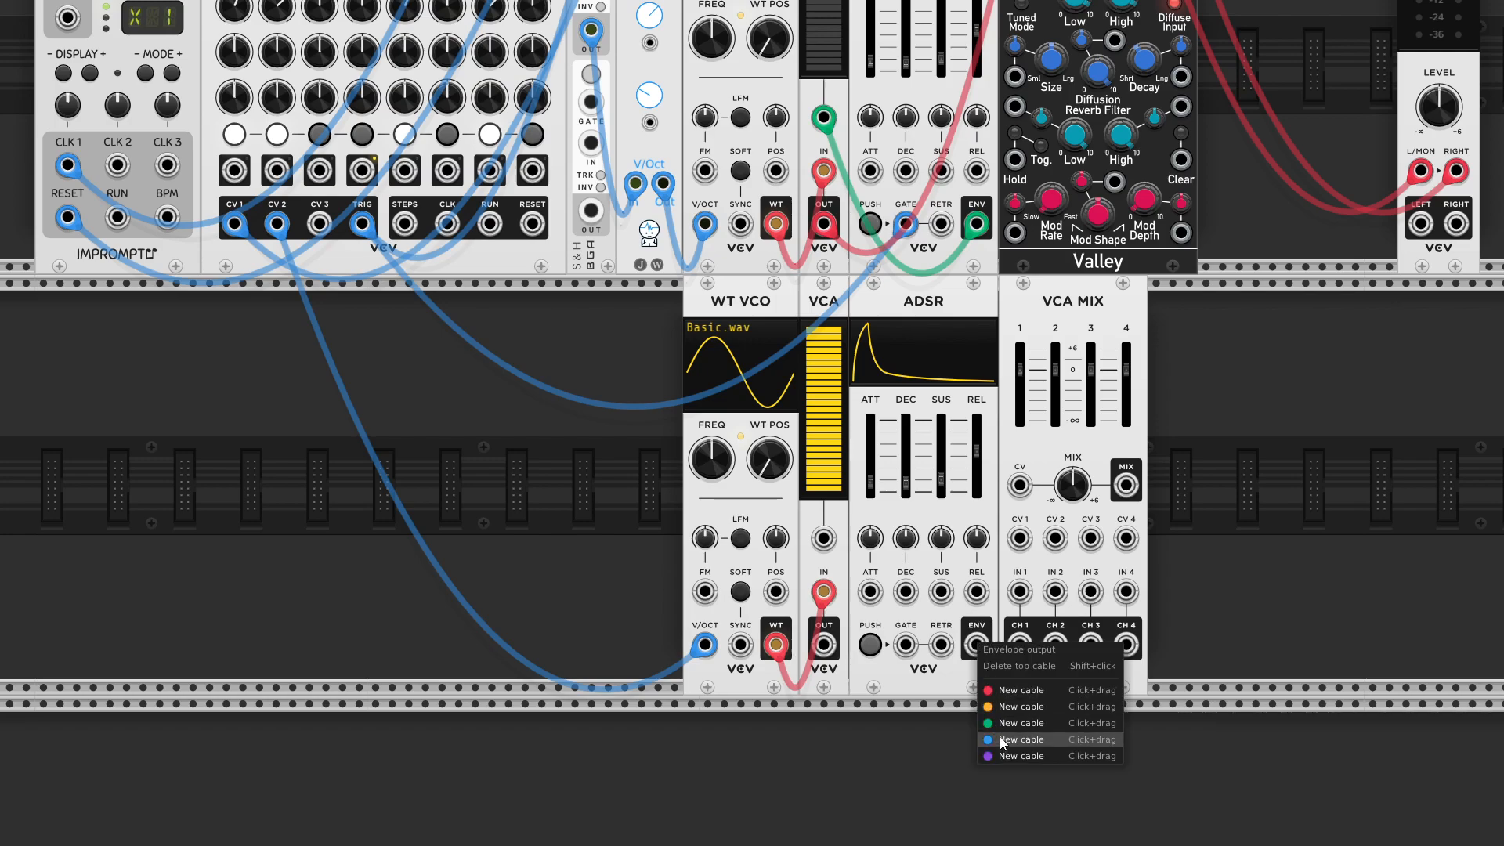
click(1000, 741)
click(982, 650)
right_click(981, 652)
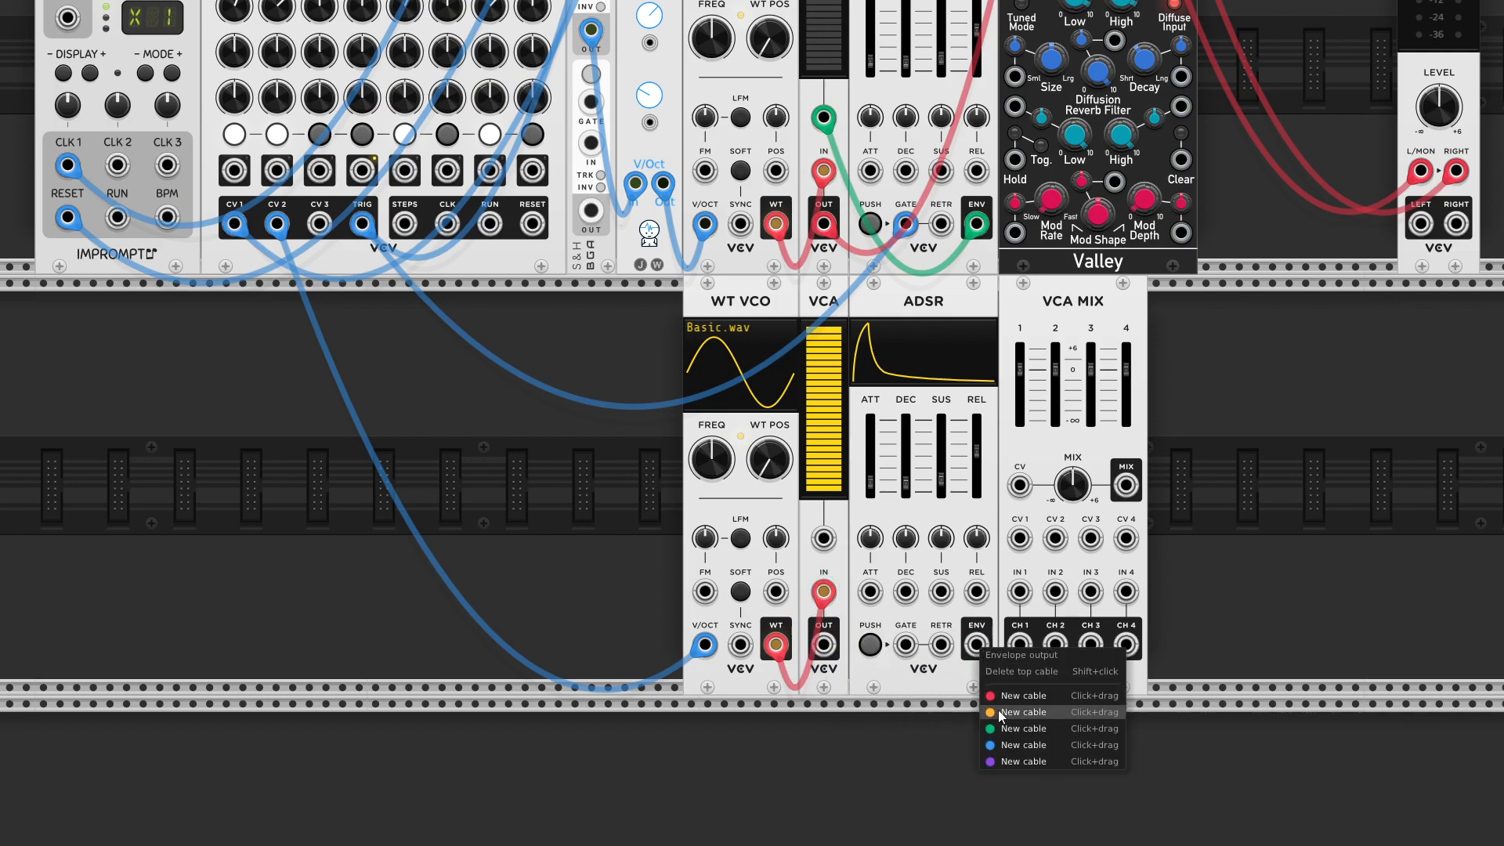
click(1006, 734)
click(823, 538)
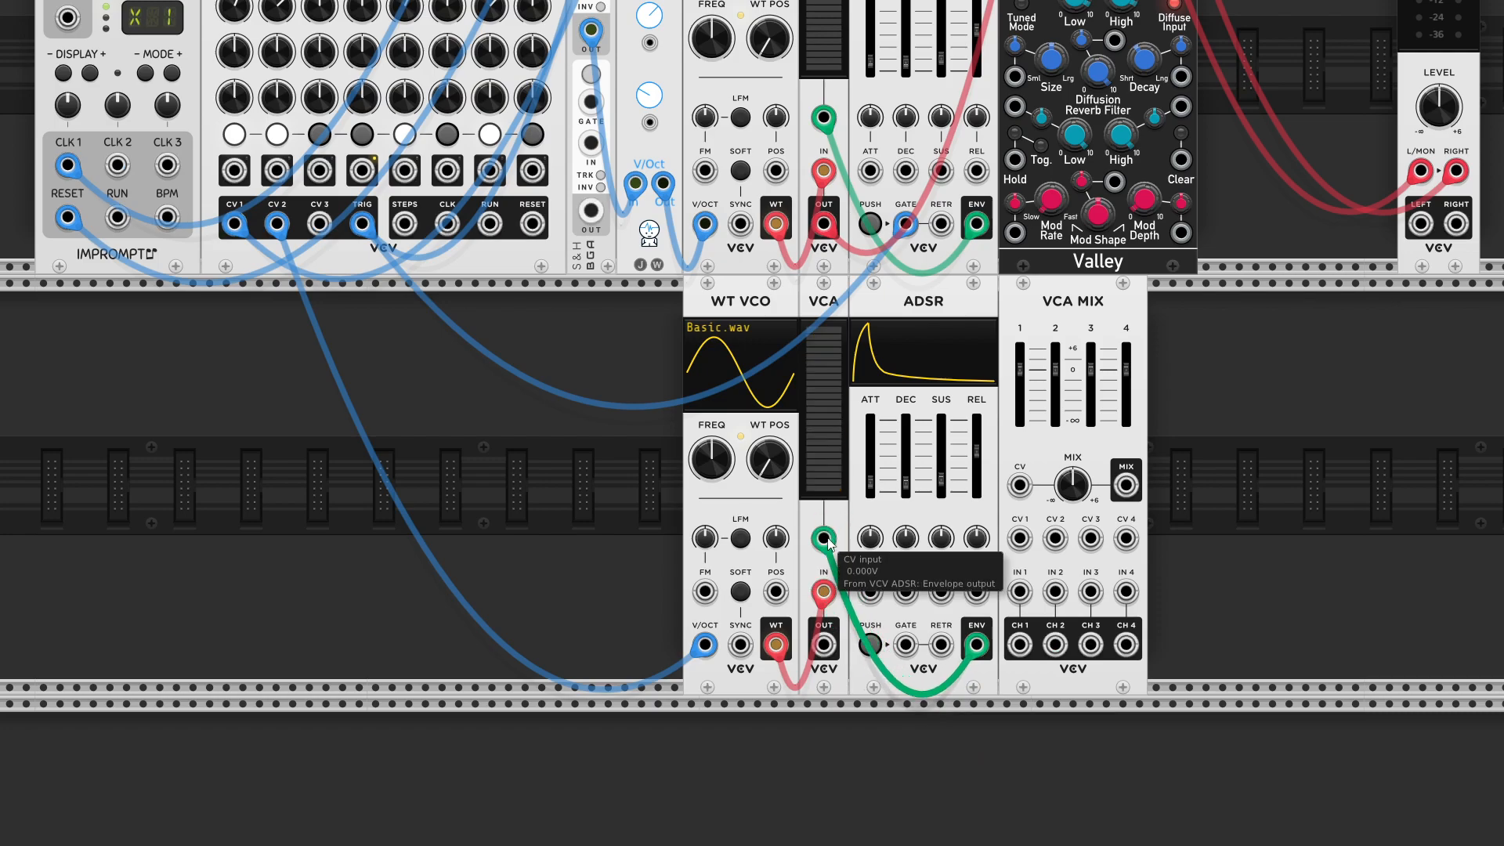
Patch a blue cable between SEQ 3's TRIG output and the lower ADSR's GATE input.
scroll(929, 716, up, 1)
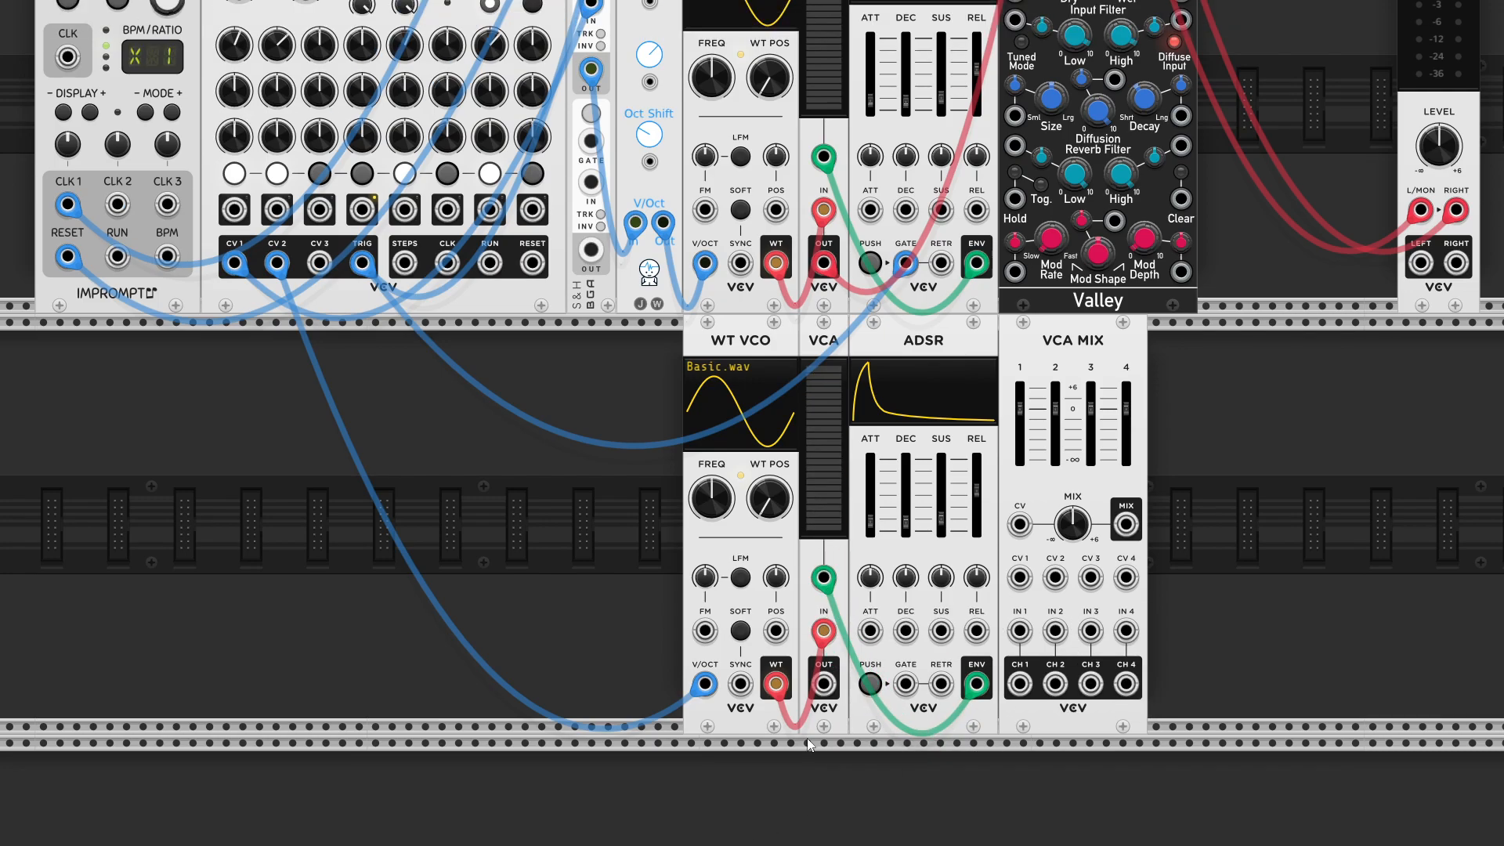
right_click(907, 686)
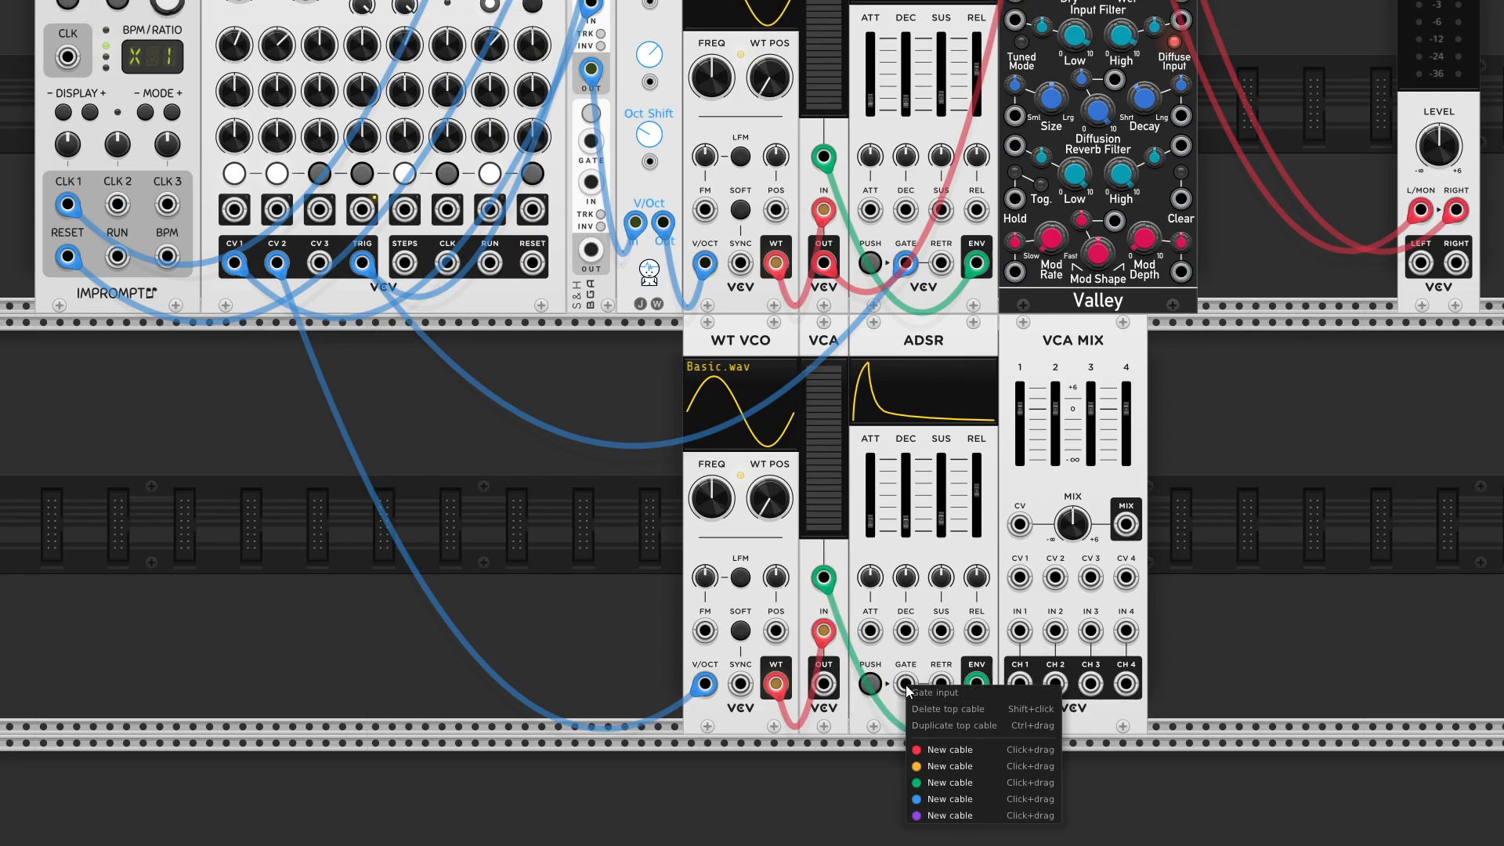
click(948, 799)
drag(420, 293, 360, 265)
Duplicate the Quantizer without cables and place the copy in the second row, flush against the lower WT VCO.
scroll(791, 739, up, 3)
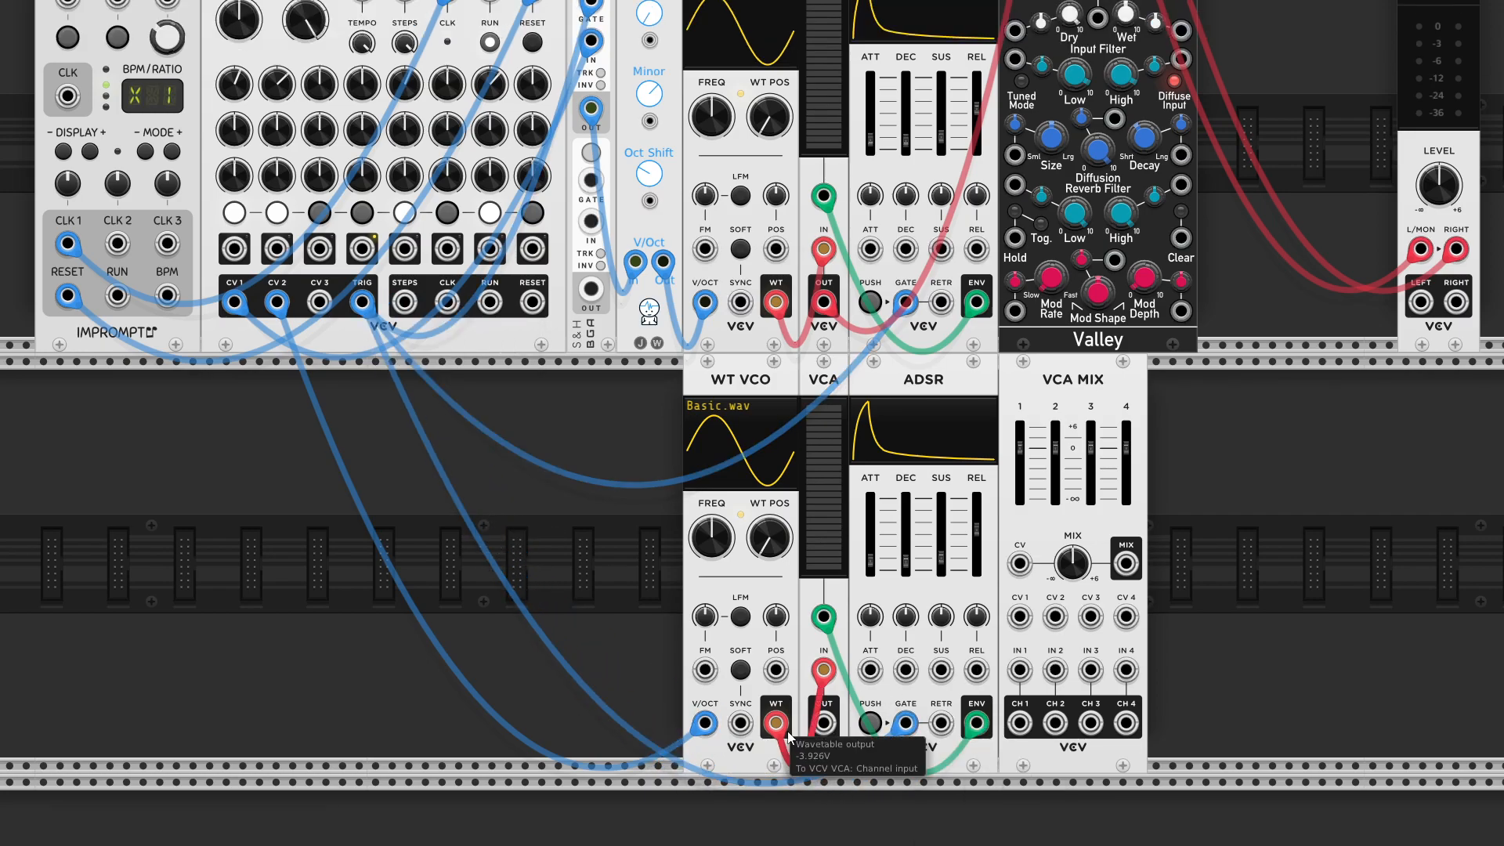
right_click(644, 408)
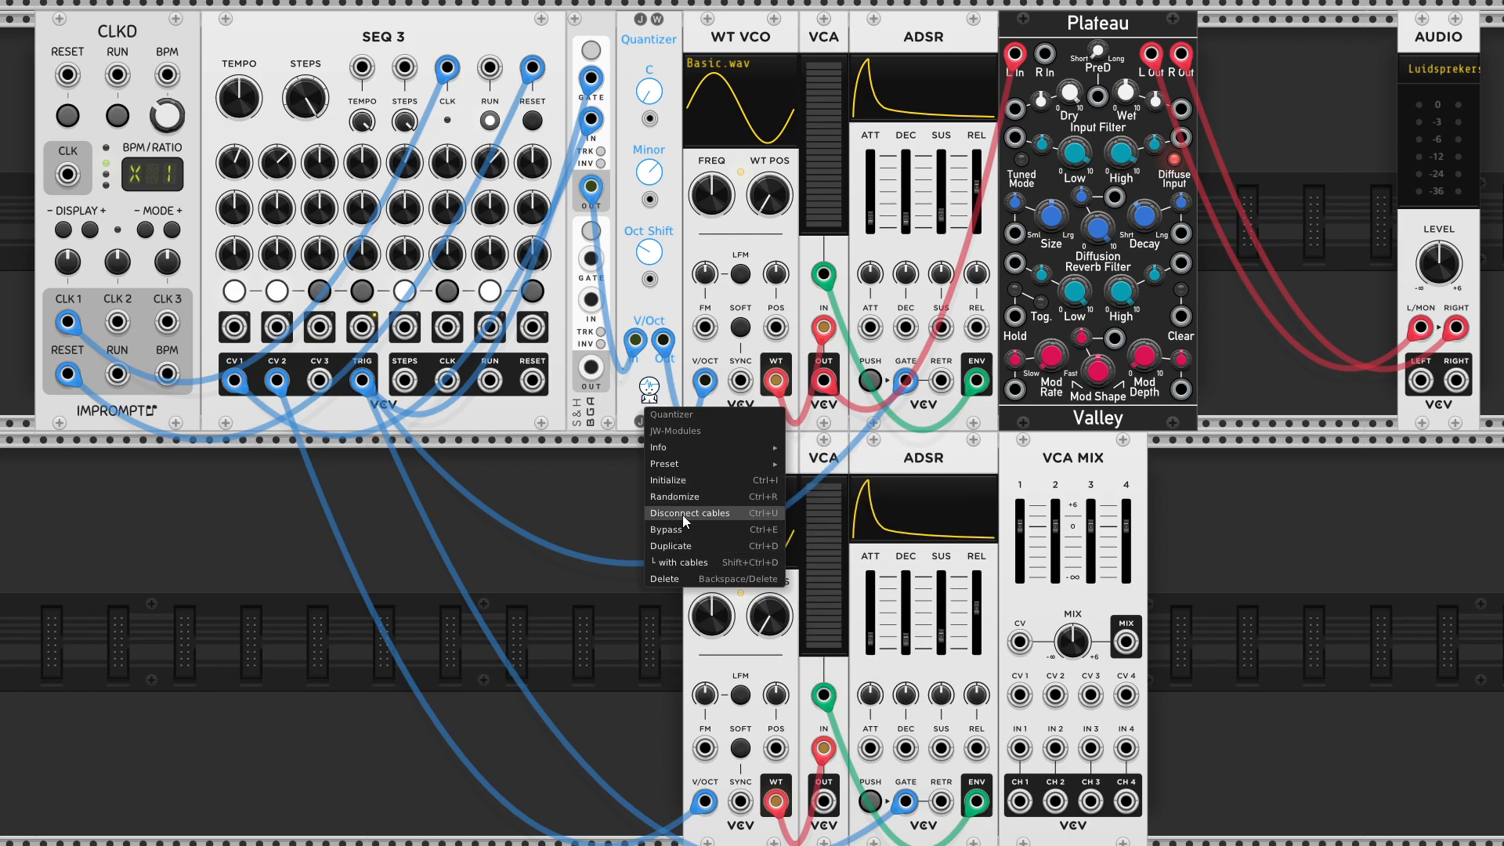
click(688, 546)
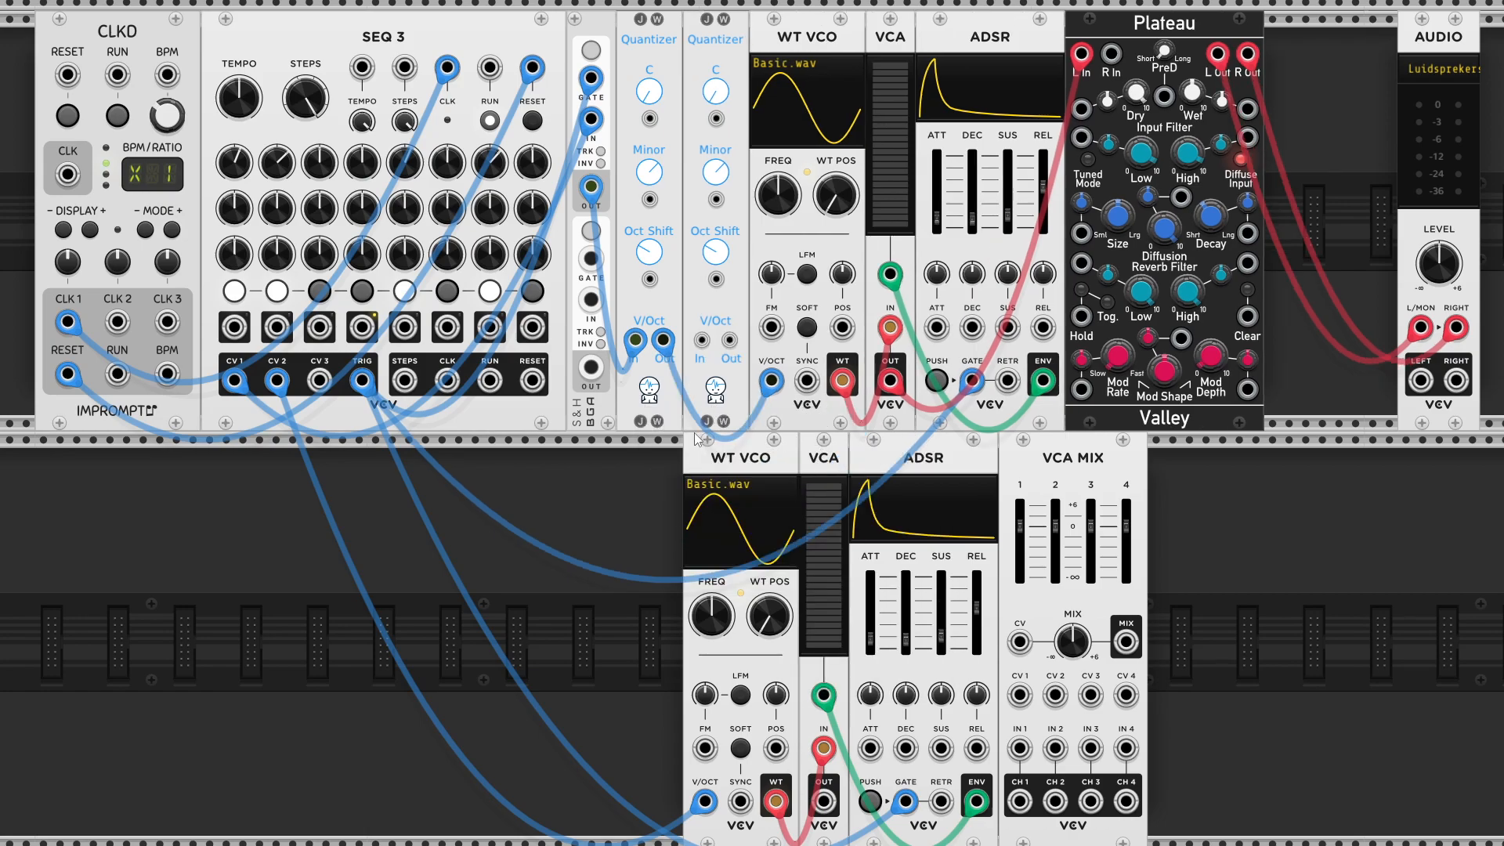
drag(700, 425, 646, 627)
scroll(666, 698, down, 3)
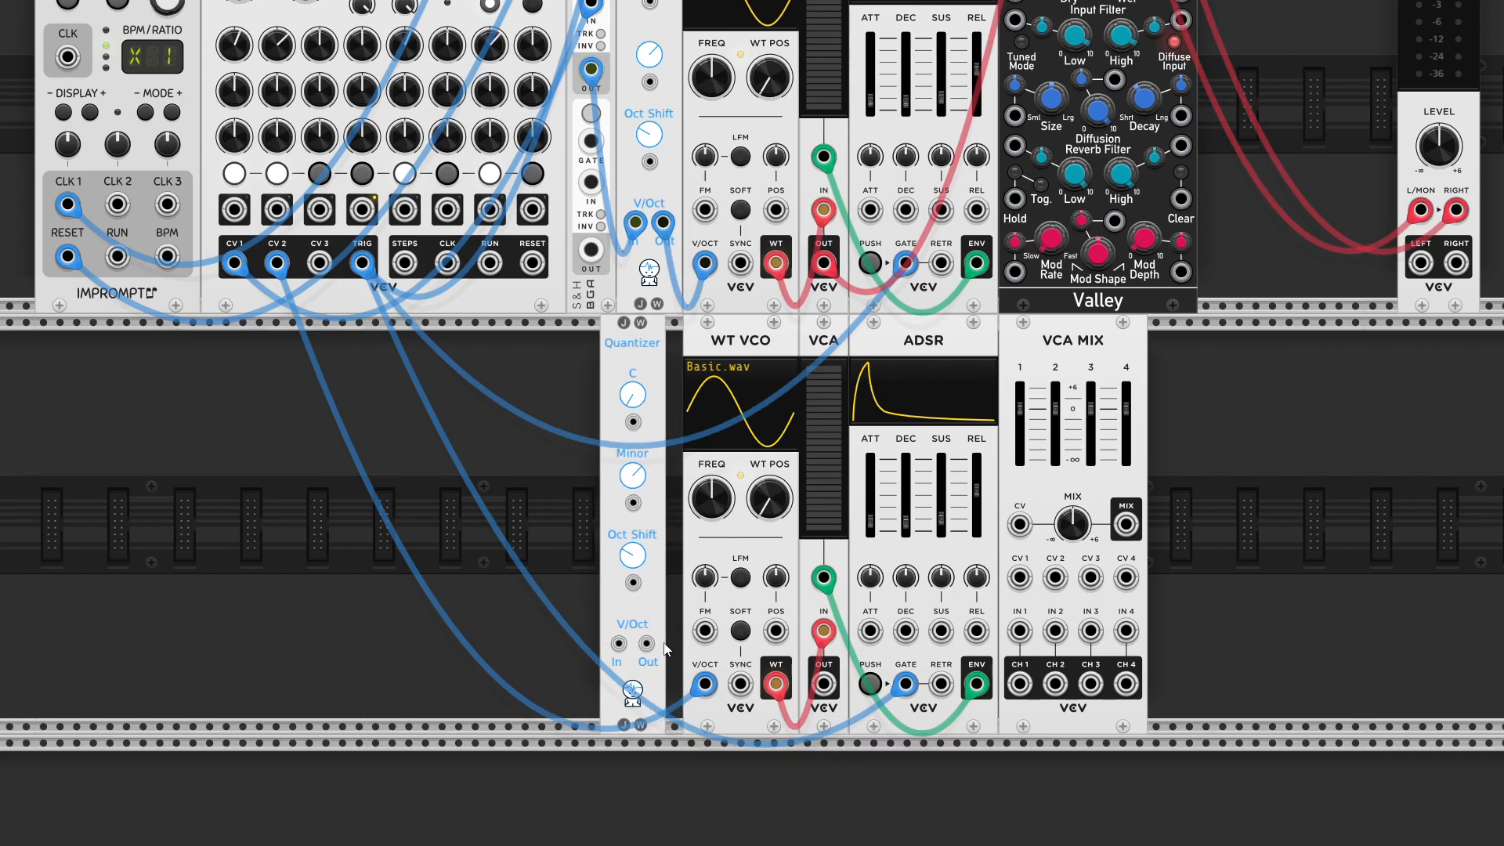
drag(655, 508, 668, 511)
Reroute the CV 2 cable into the lower Quantizer's V/Oct input, and patch its output to the lower WT VCO's V/OCT in blue.
drag(704, 683, 635, 644)
right_click(663, 643)
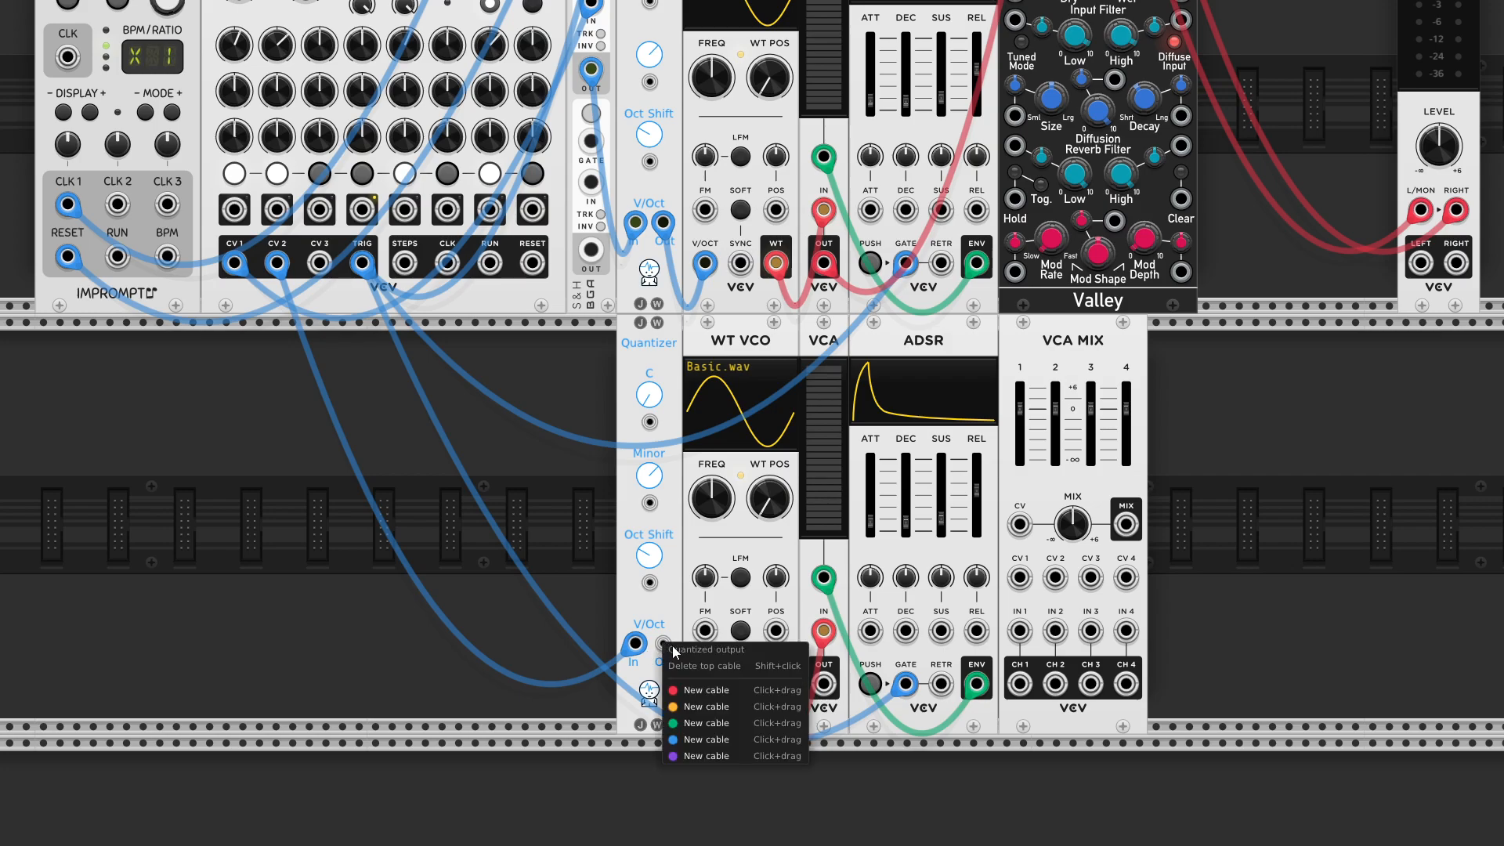
drag(682, 740, 705, 684)
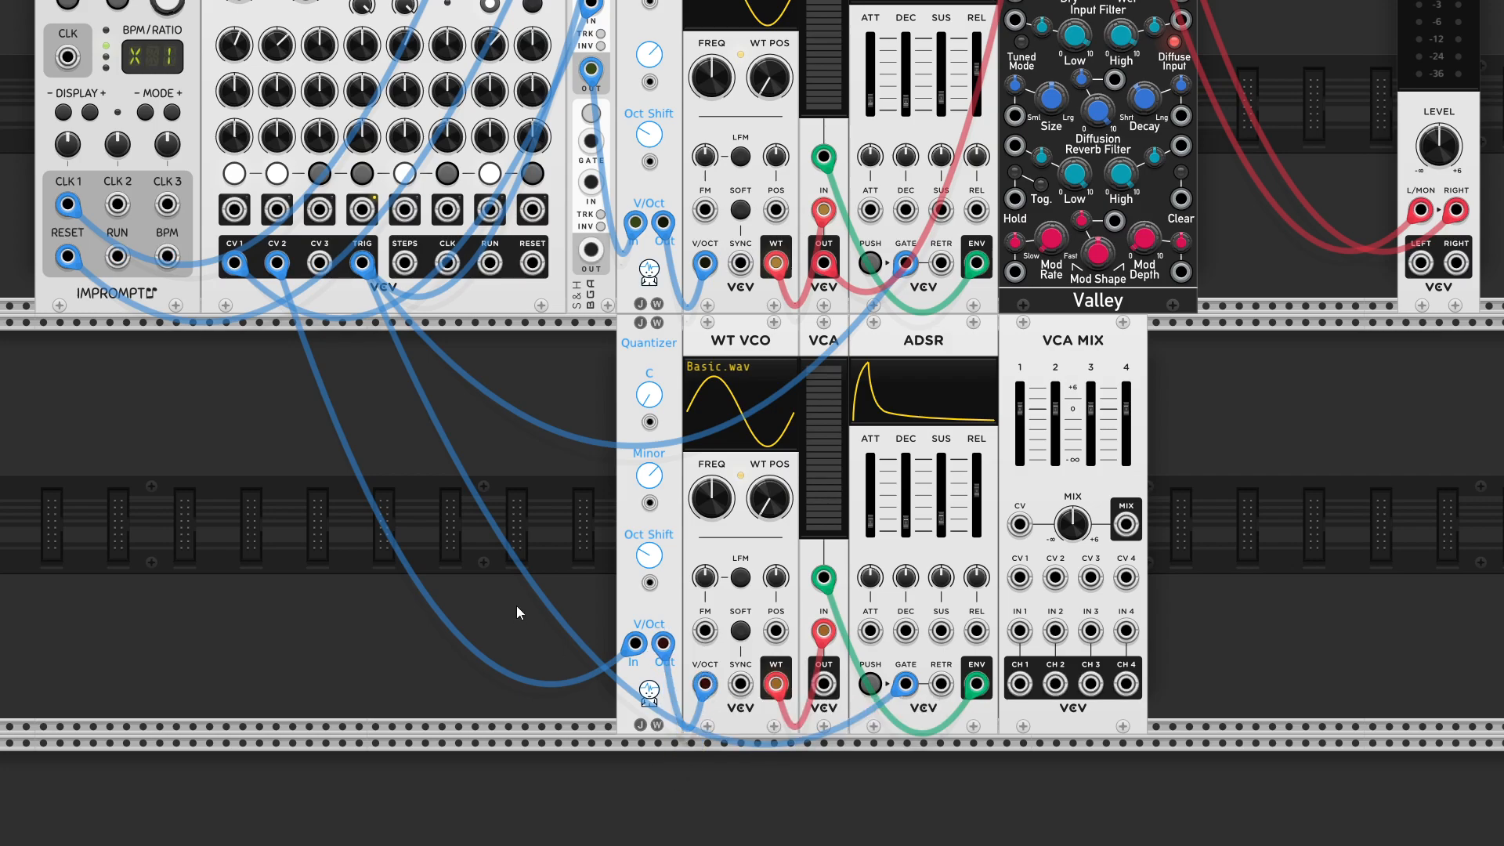
Raise the CV 2 value of step 7 slightly in SEQ 3.
scroll(538, 596, up, 4)
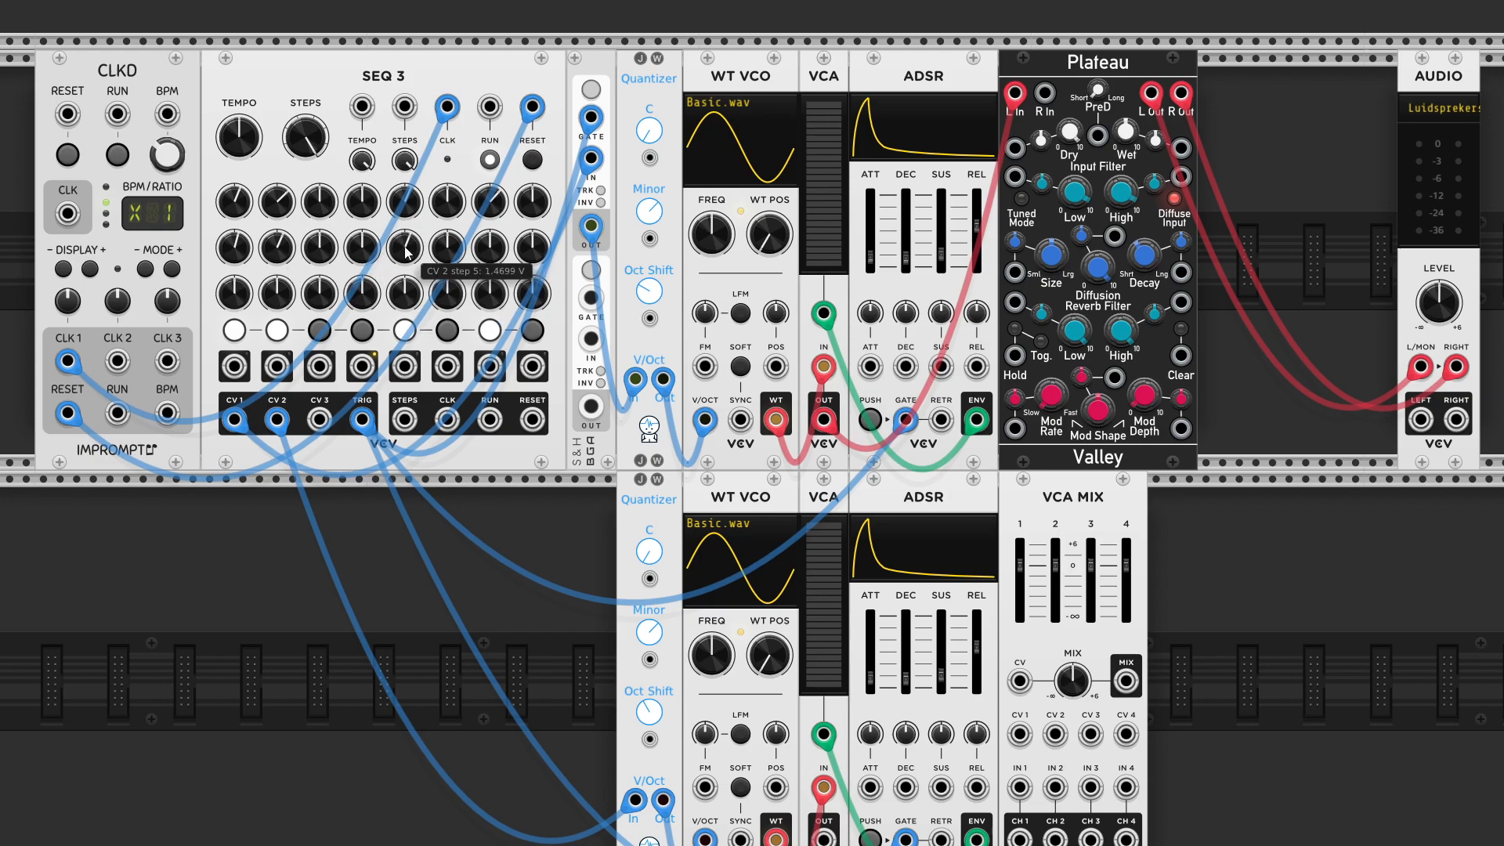
drag(490, 247, 490, 233)
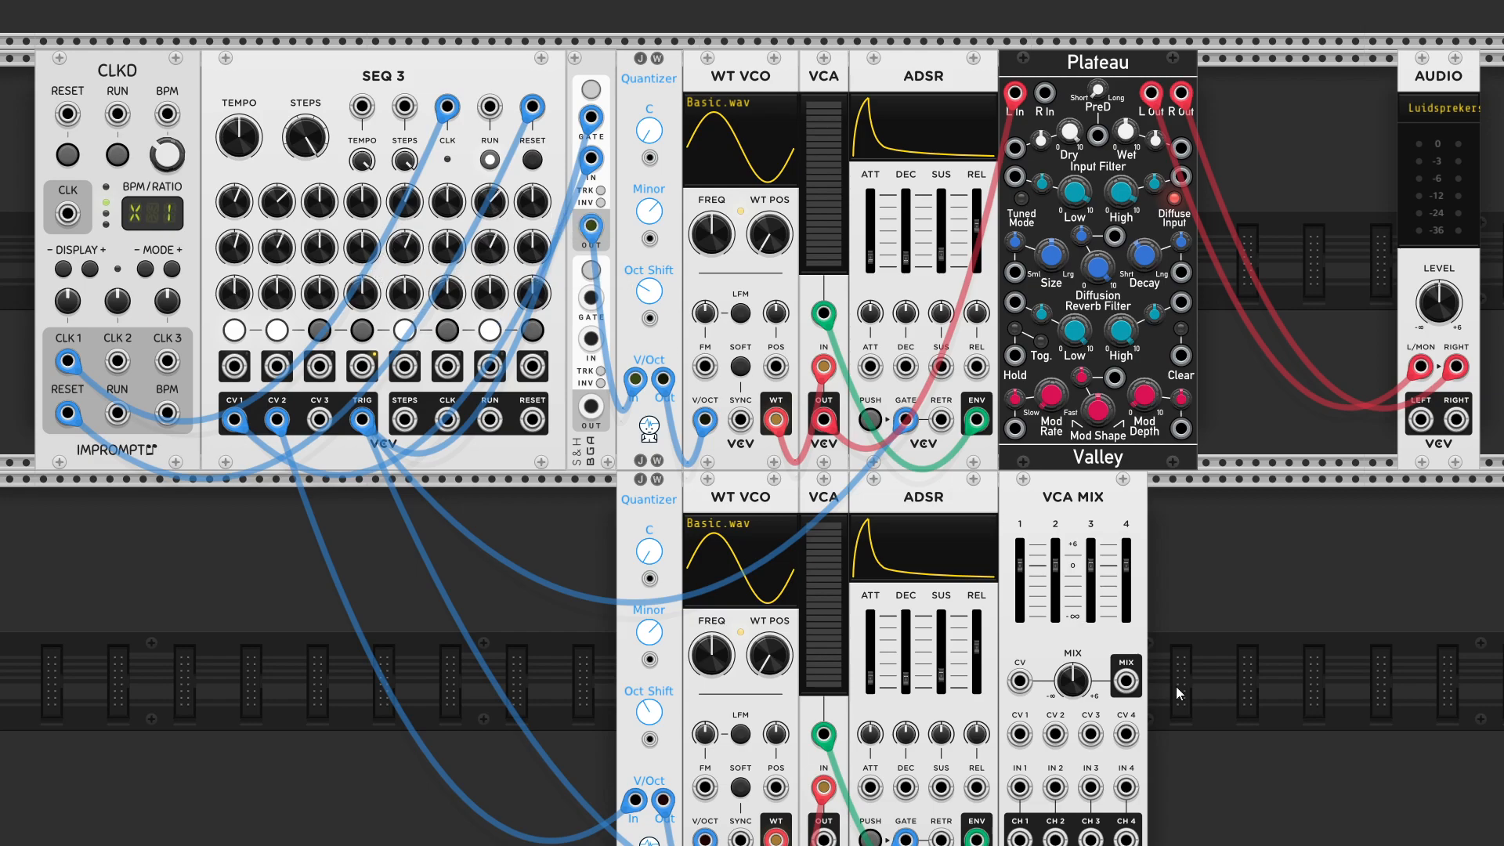
Move the upper VCA's output cable from Plateau to VCA MIX IN 1, and patch the lower VCA's output to IN 2 in red.
scroll(1155, 641, down, 1)
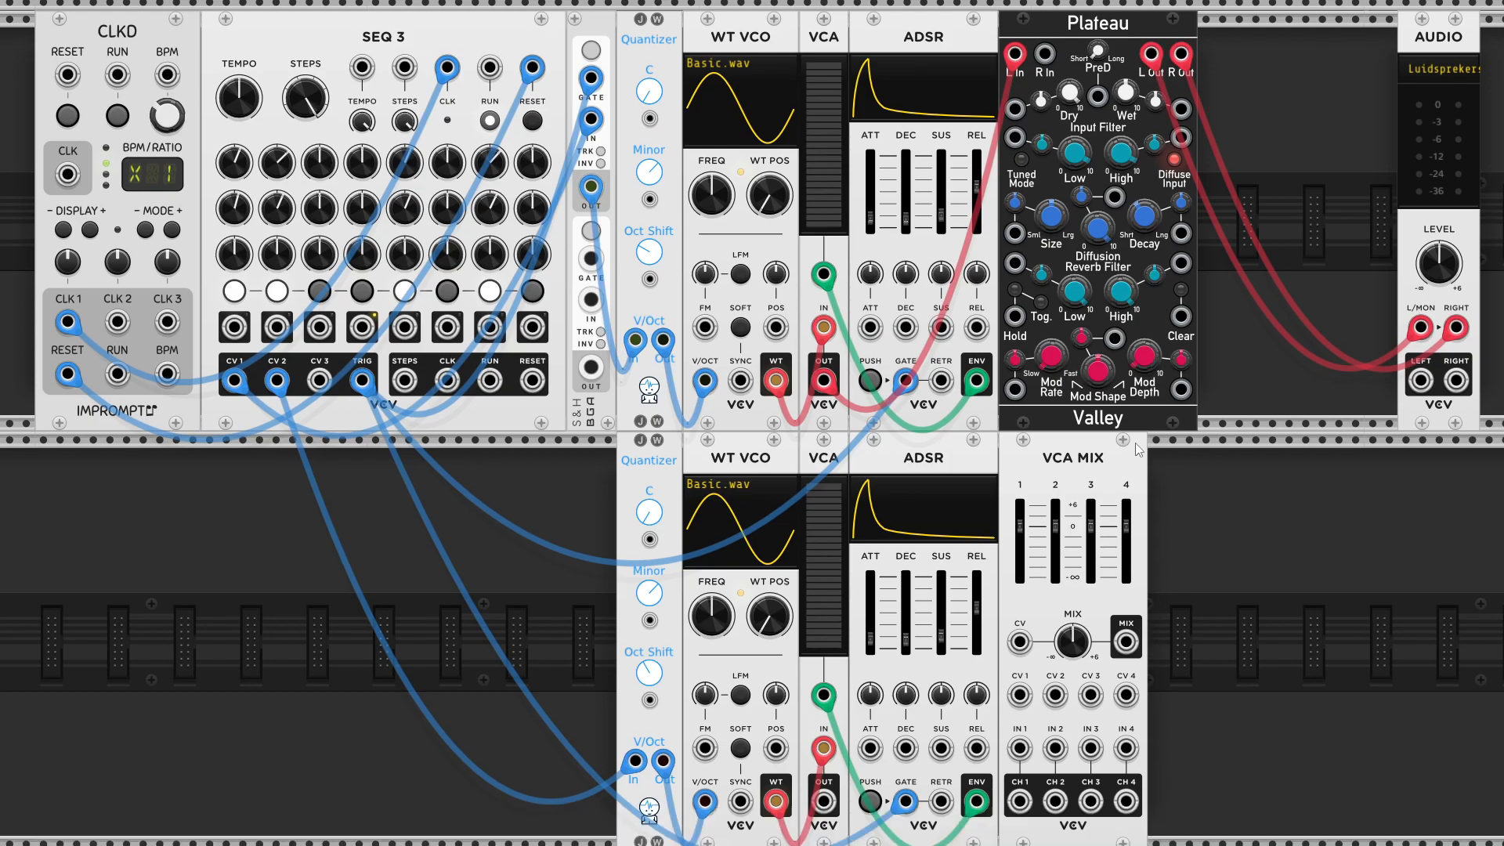
drag(1015, 53, 1019, 748)
scroll(1042, 728, down, 2)
scroll(1042, 729, down, 1)
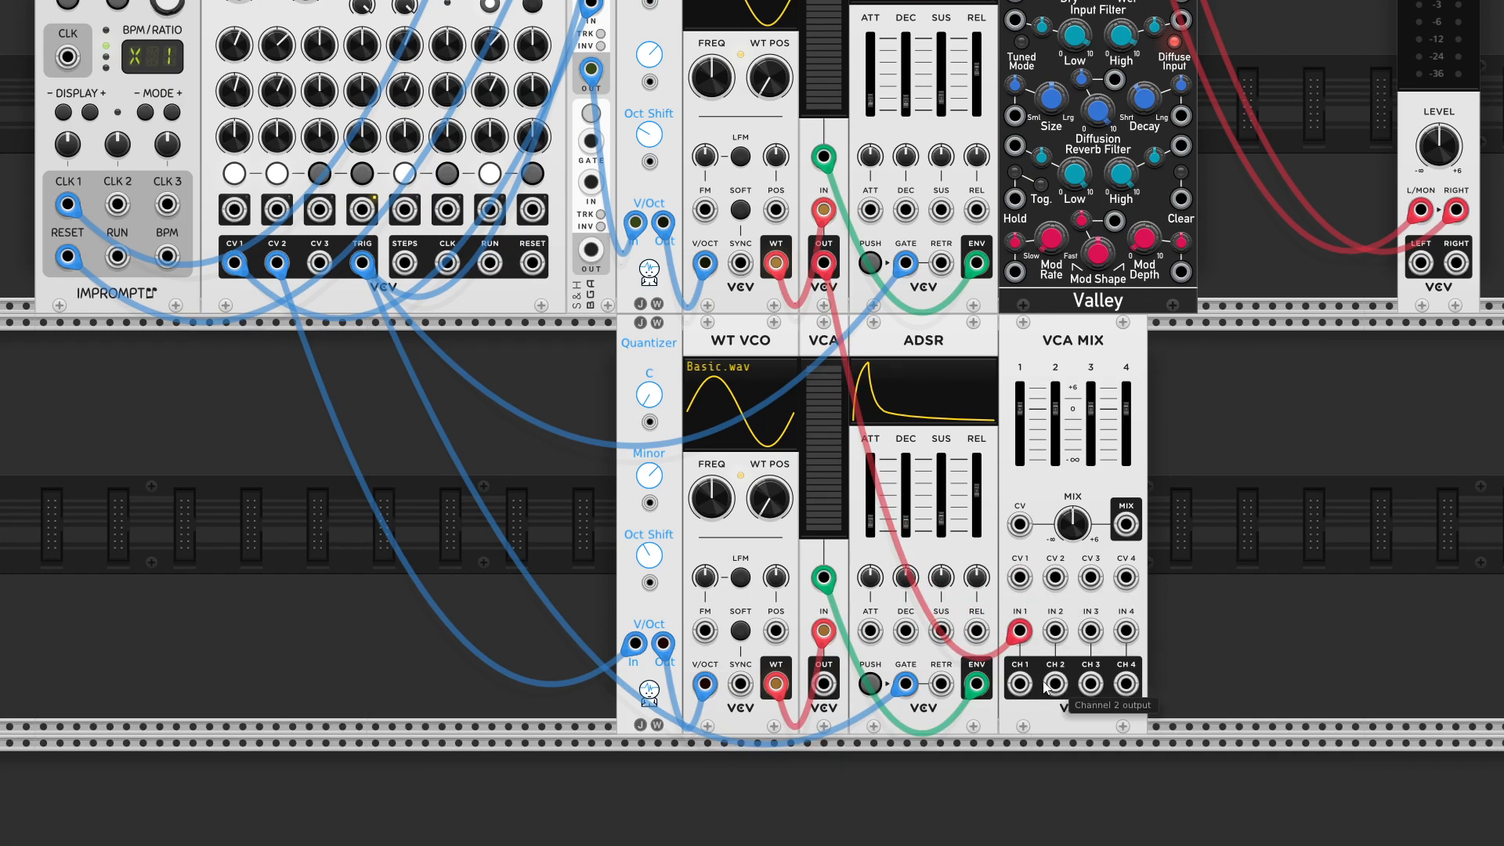
right_click(1055, 633)
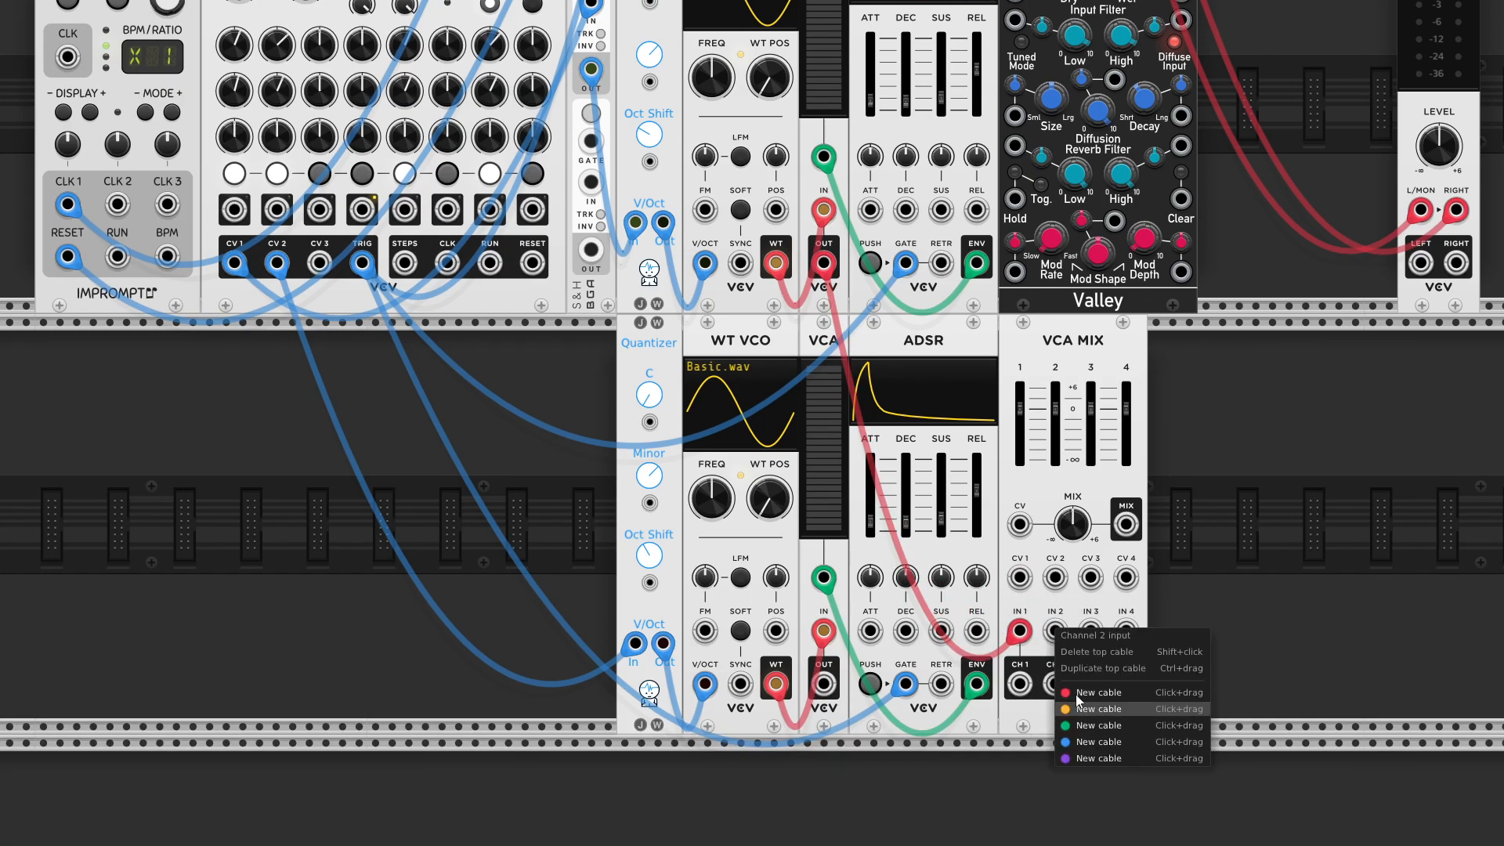
drag(1081, 696, 824, 684)
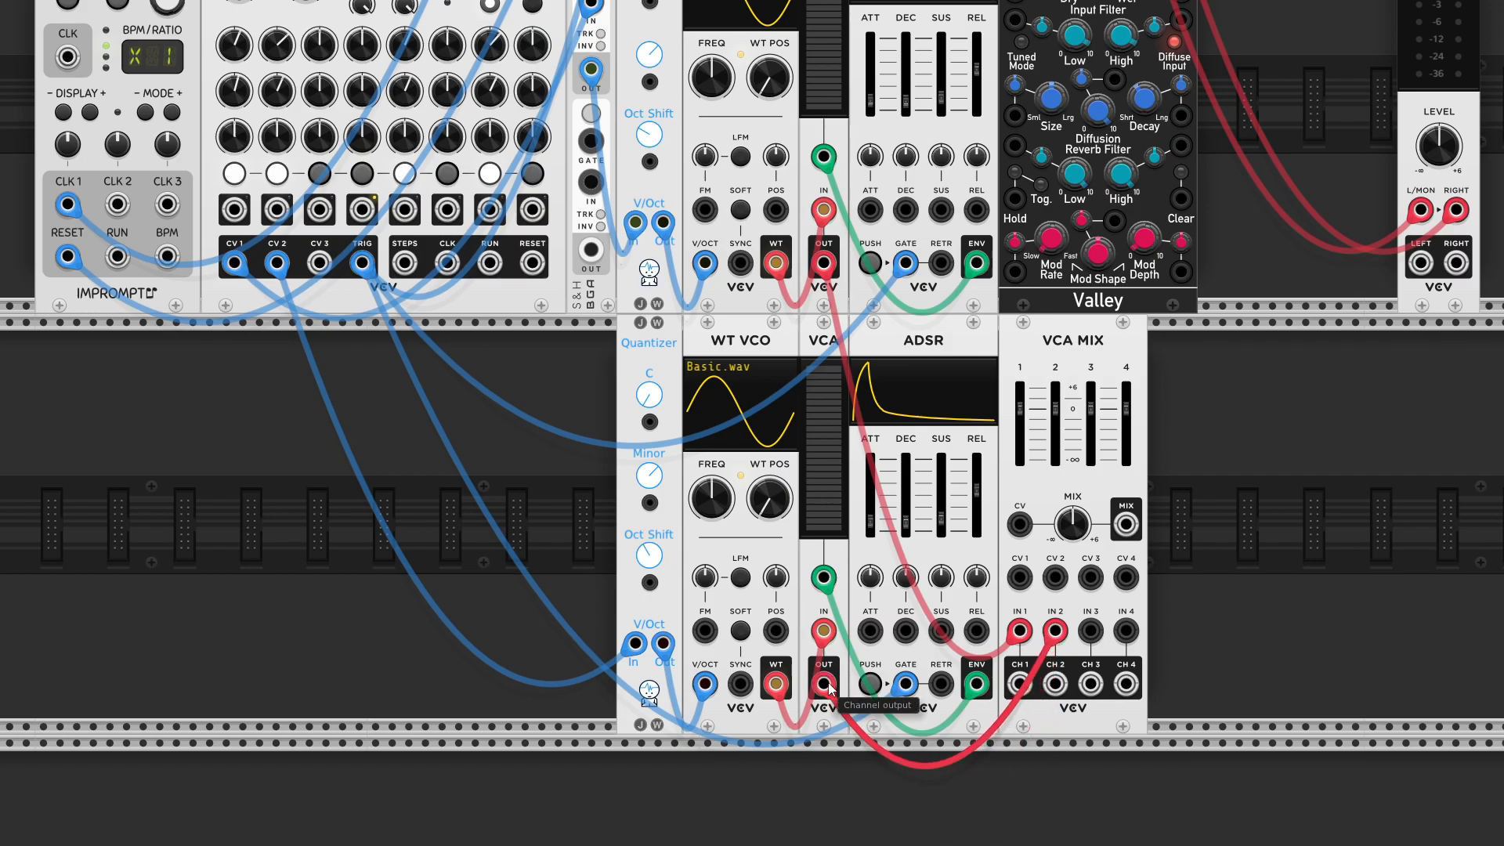
Patch a red cable from VCA MIX's MIX output to Plateau's left input.
scroll(1175, 728, up, 5)
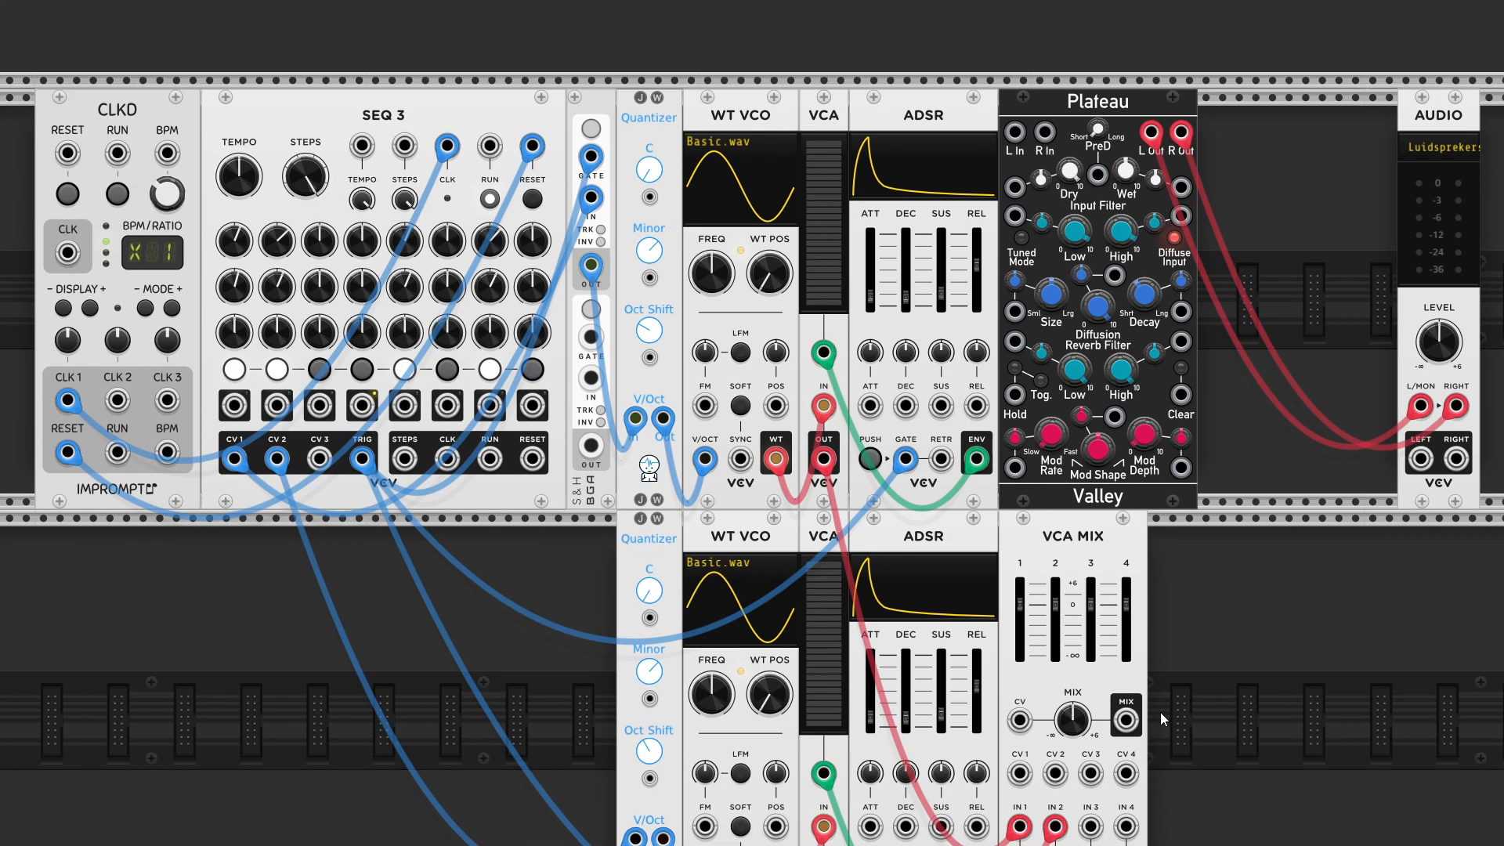
right_click(1130, 725)
drag(1152, 779, 1015, 131)
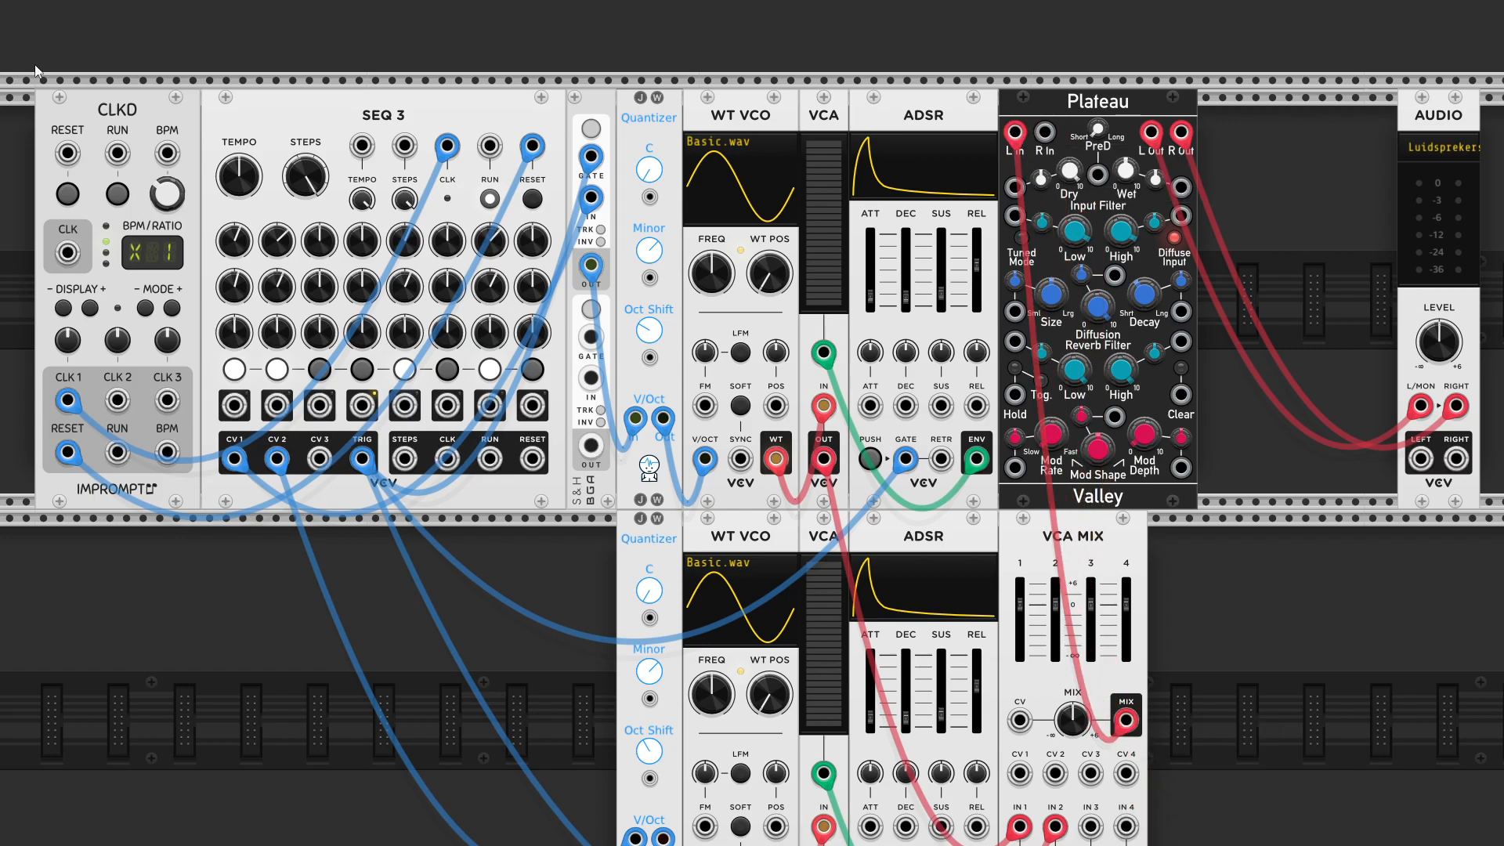
With the clock running, set the lower WT VCO's wavetable position to a sawtooth and reshape the upper ADSR's attack and release.
click(118, 194)
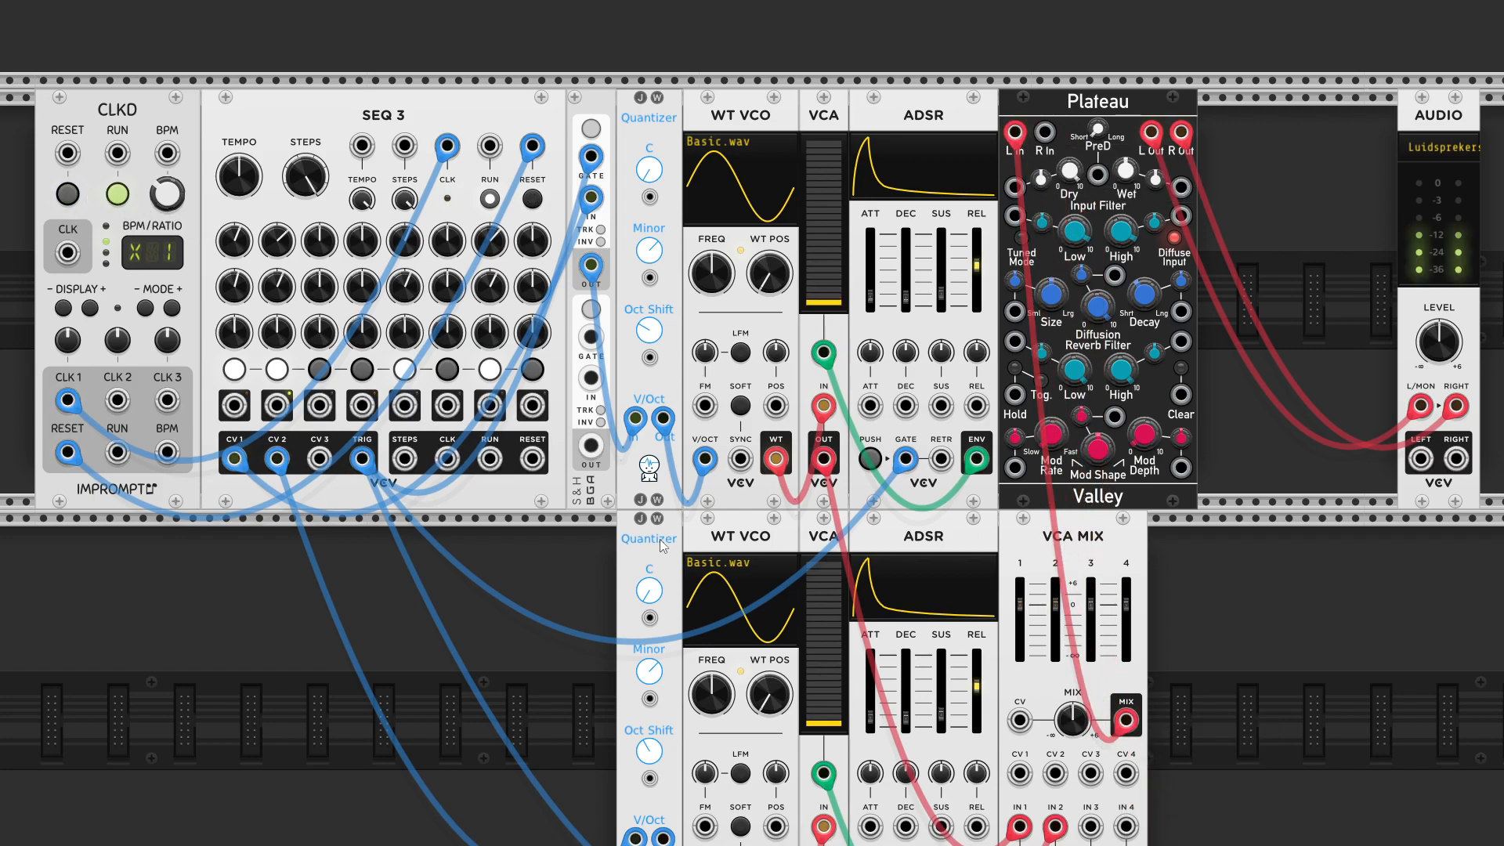
scroll(417, 666, down, 3)
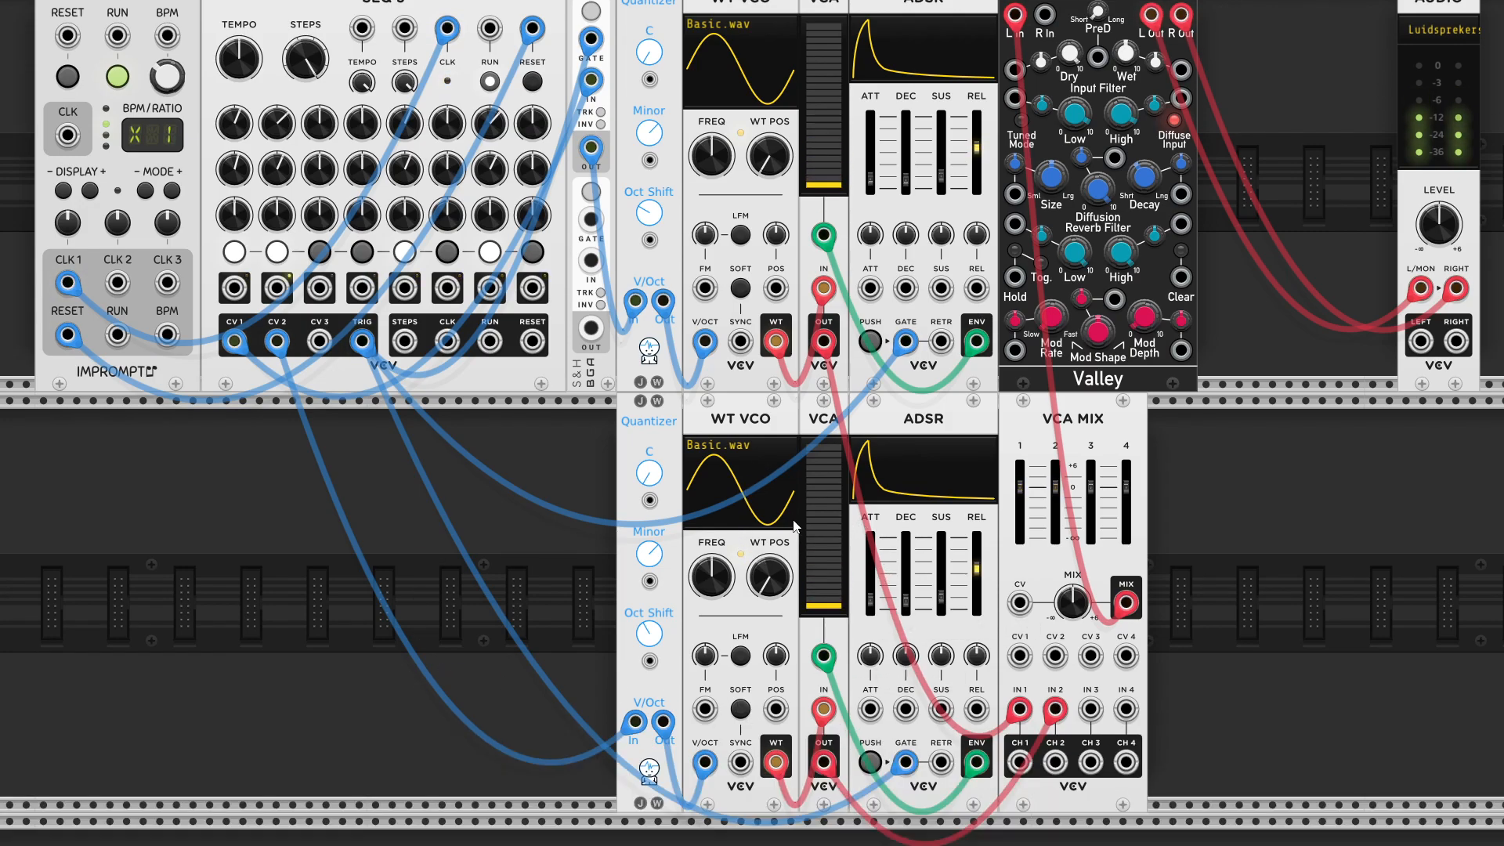
drag(776, 582, 775, 541)
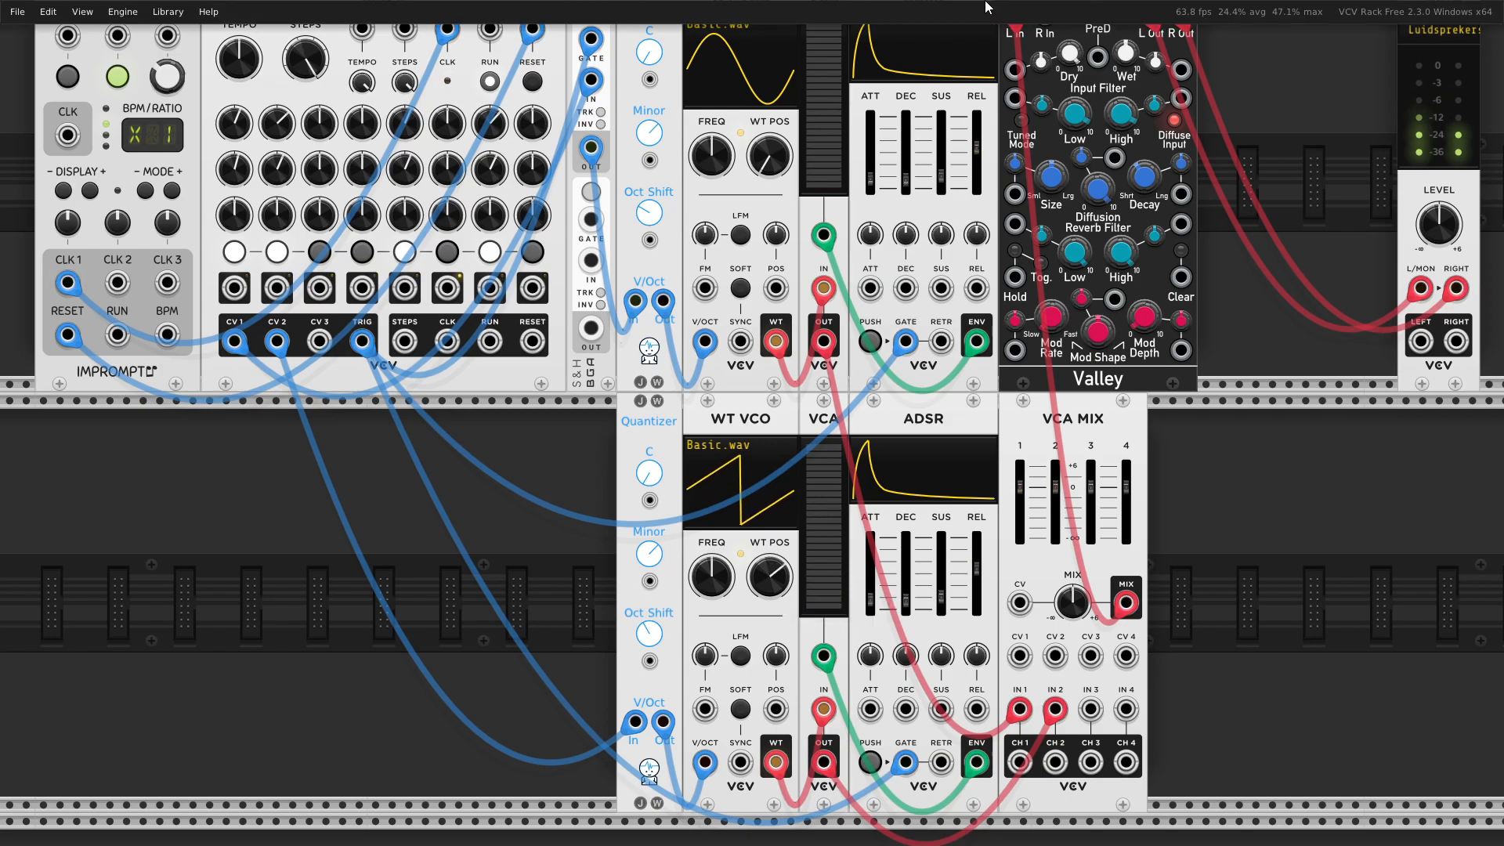
scroll(862, 61, up, 2)
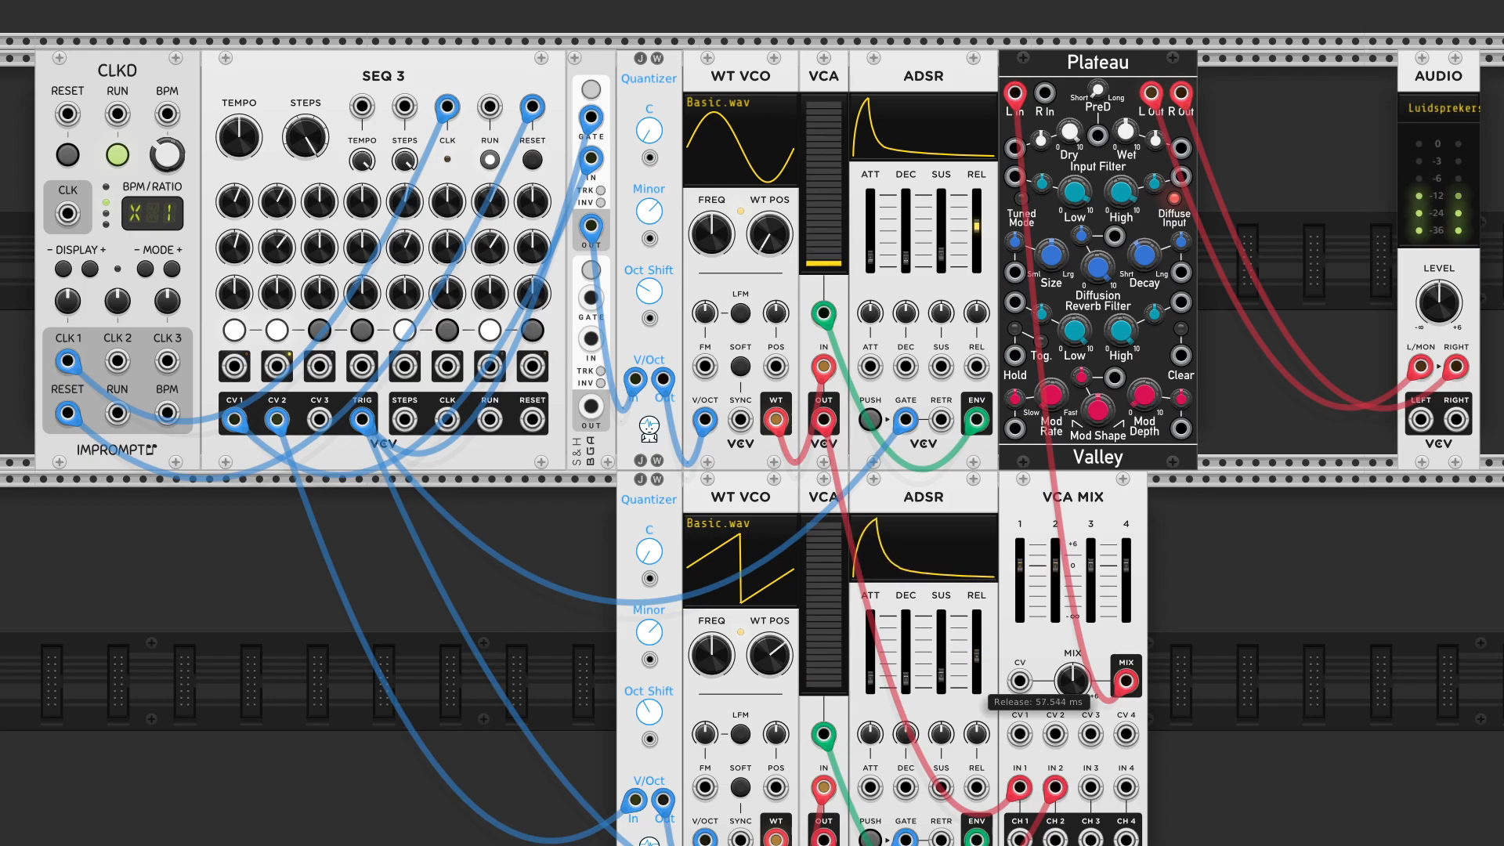
drag(987, 264, 987, 279)
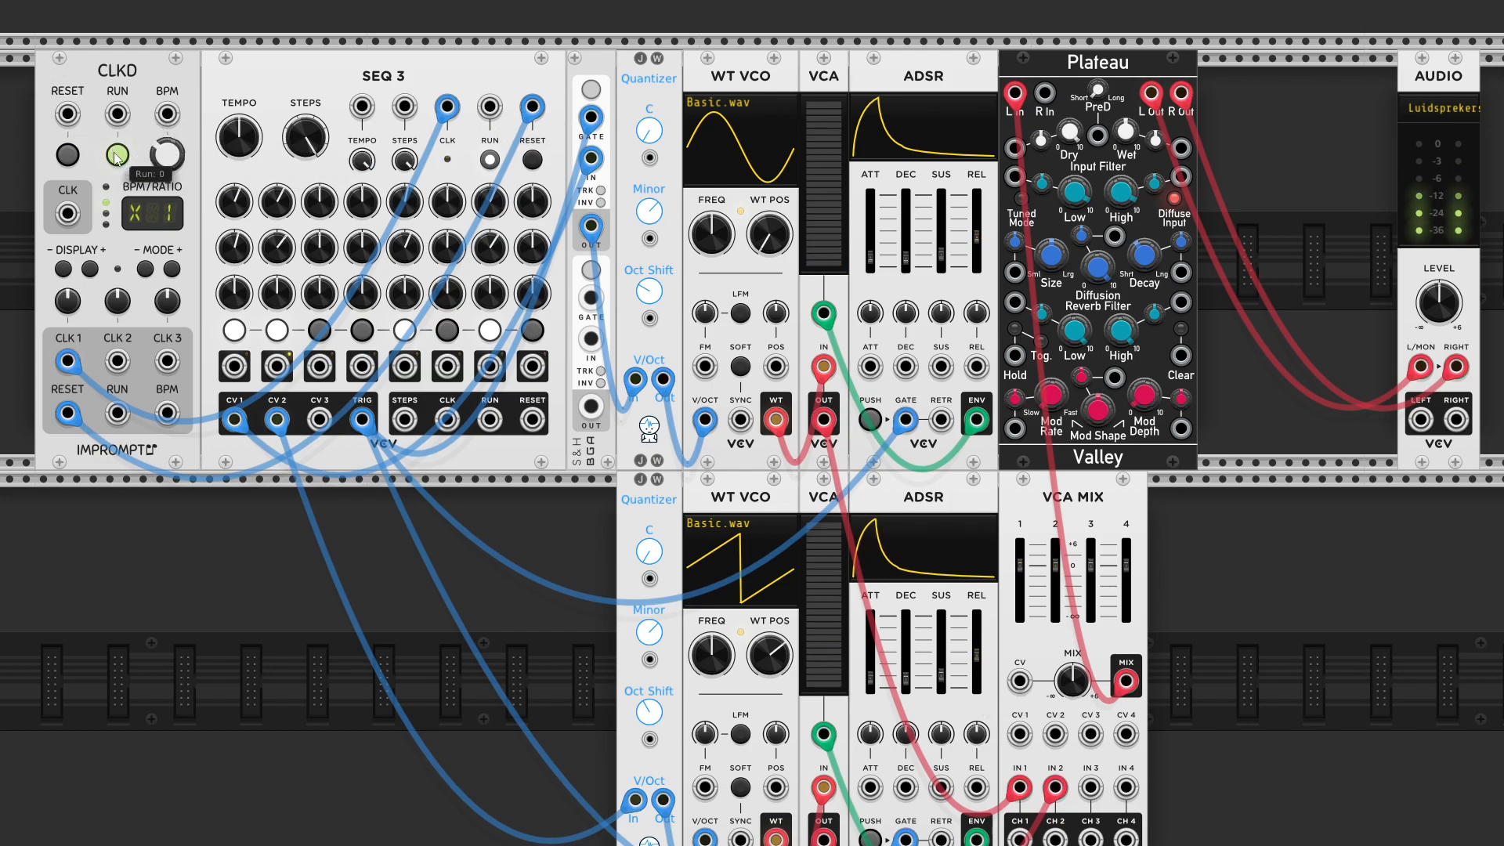
Stop and reset the clock, and patch a green cable from SEQ 3's CV 3 output to the upper ADSR's ATT input.
click(118, 156)
click(66, 156)
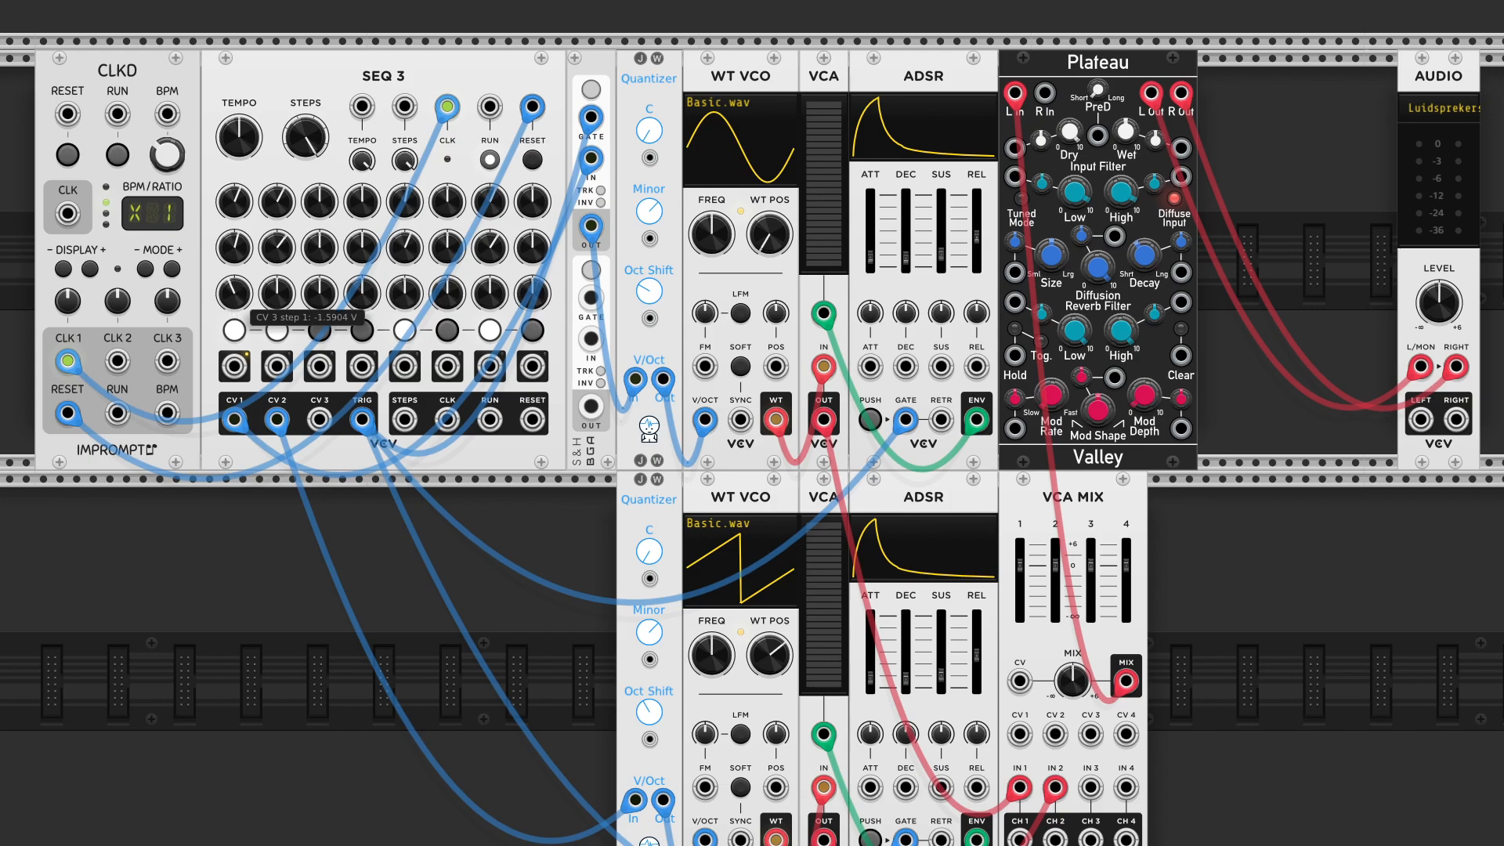
right_click(319, 421)
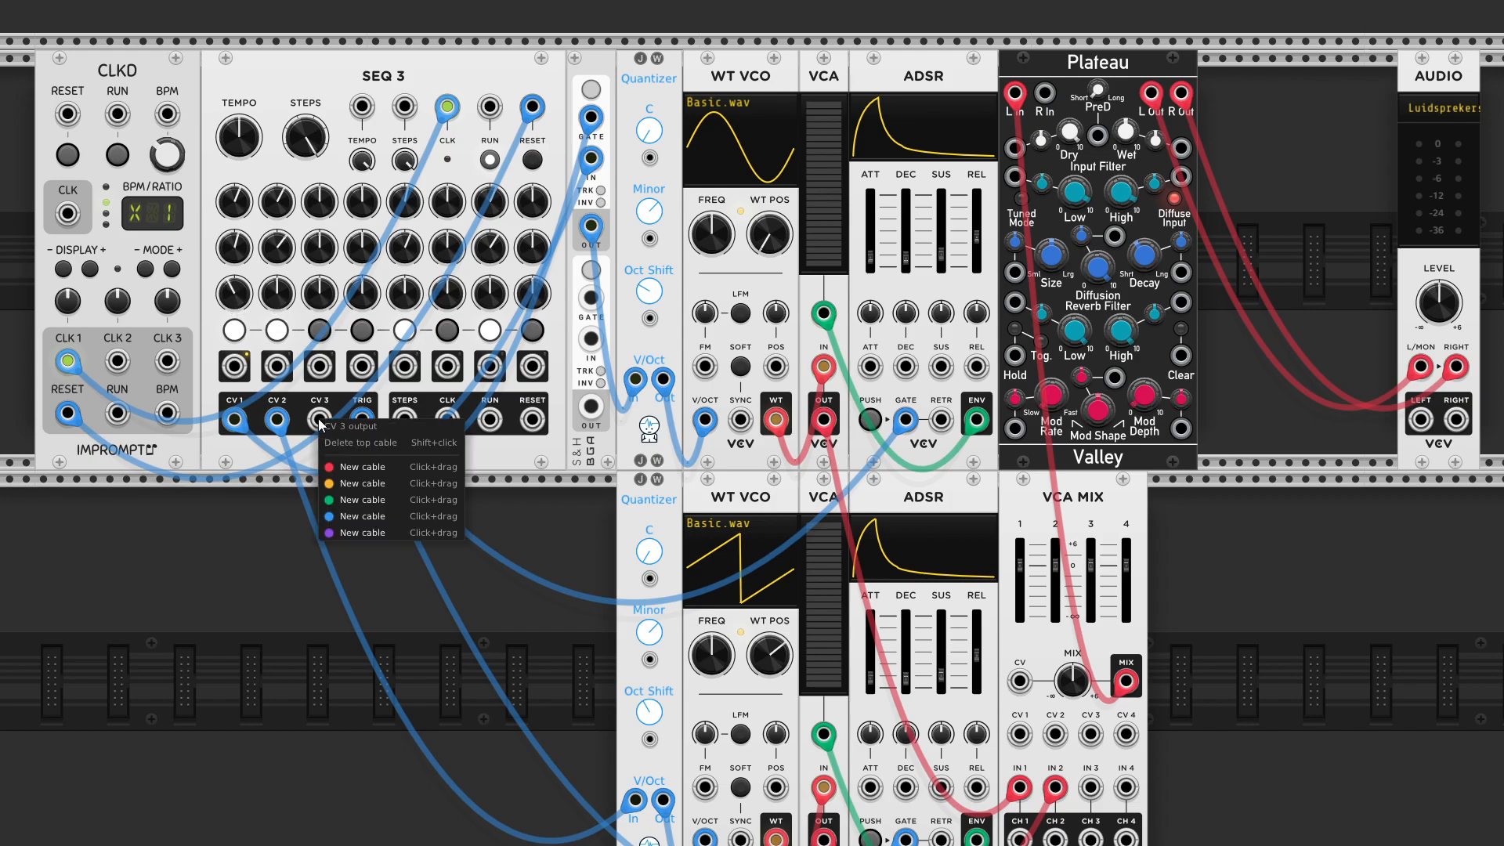
drag(351, 501, 870, 366)
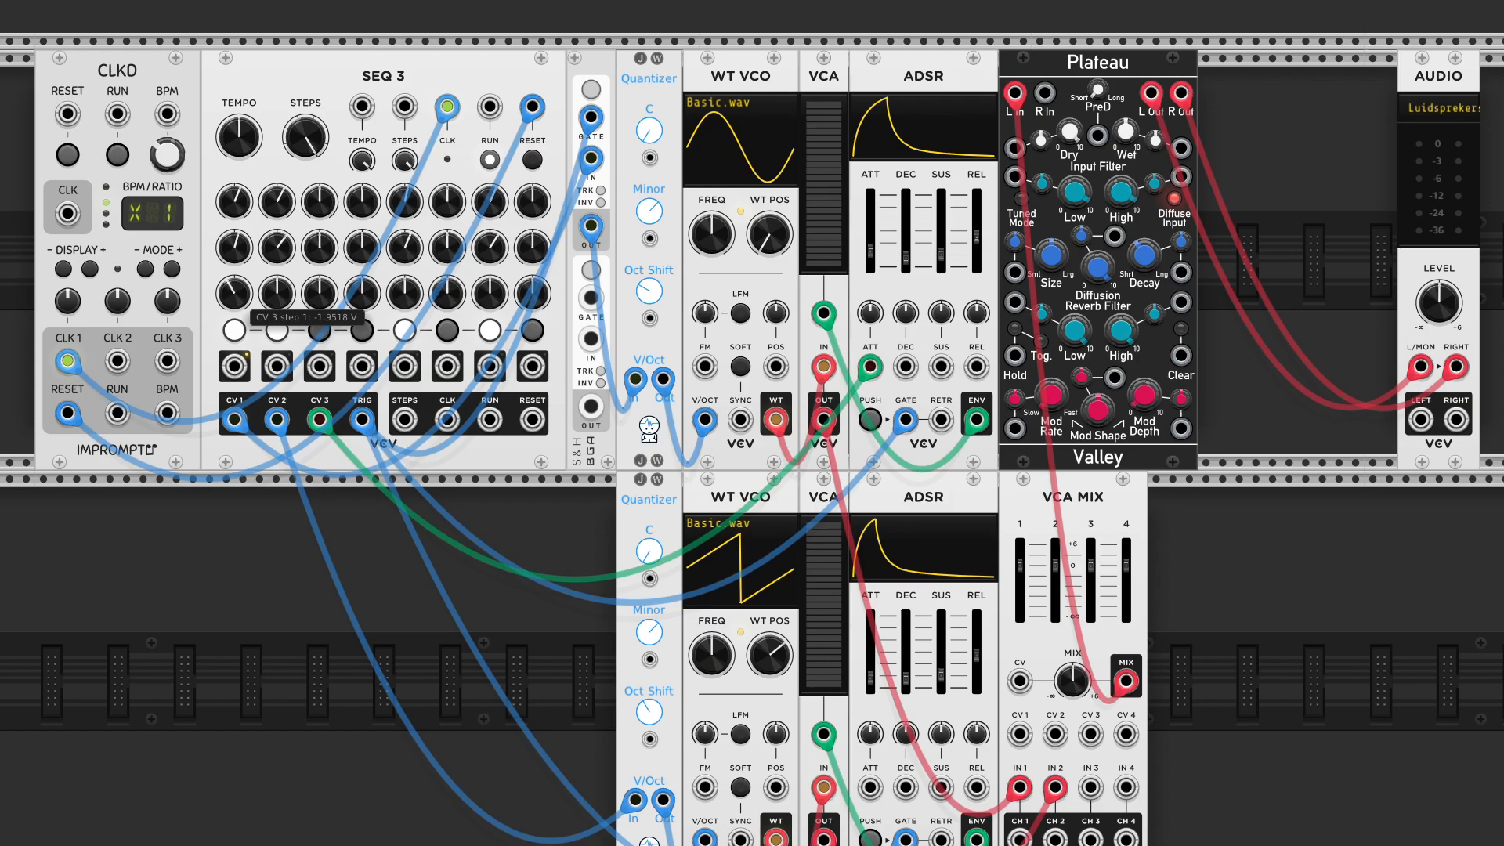
Start the clock and turn the upper ADSR's attack CV amount fully up.
click(118, 155)
click(119, 155)
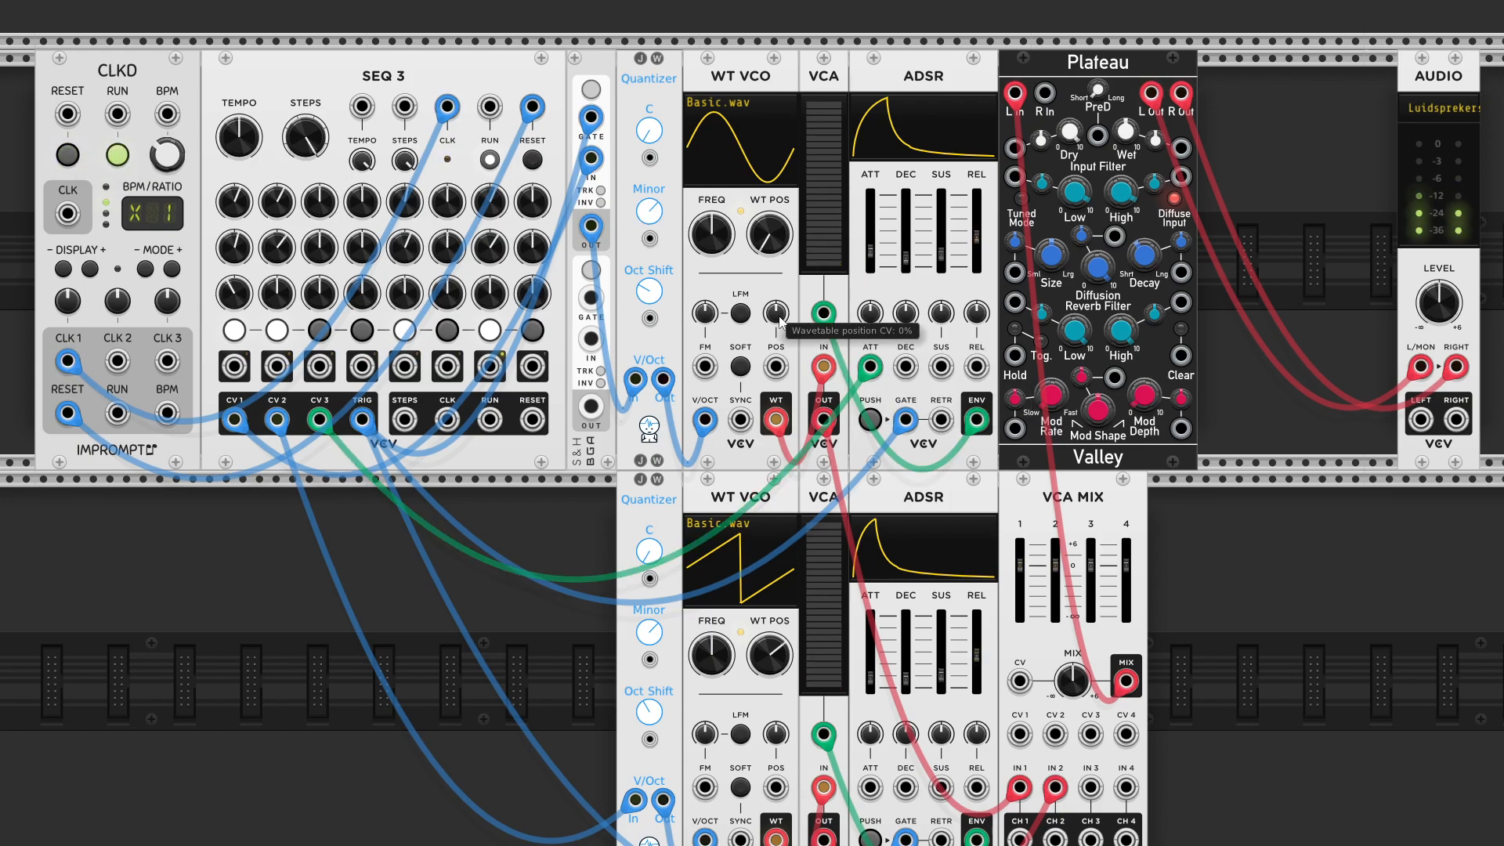
drag(876, 314, 876, 85)
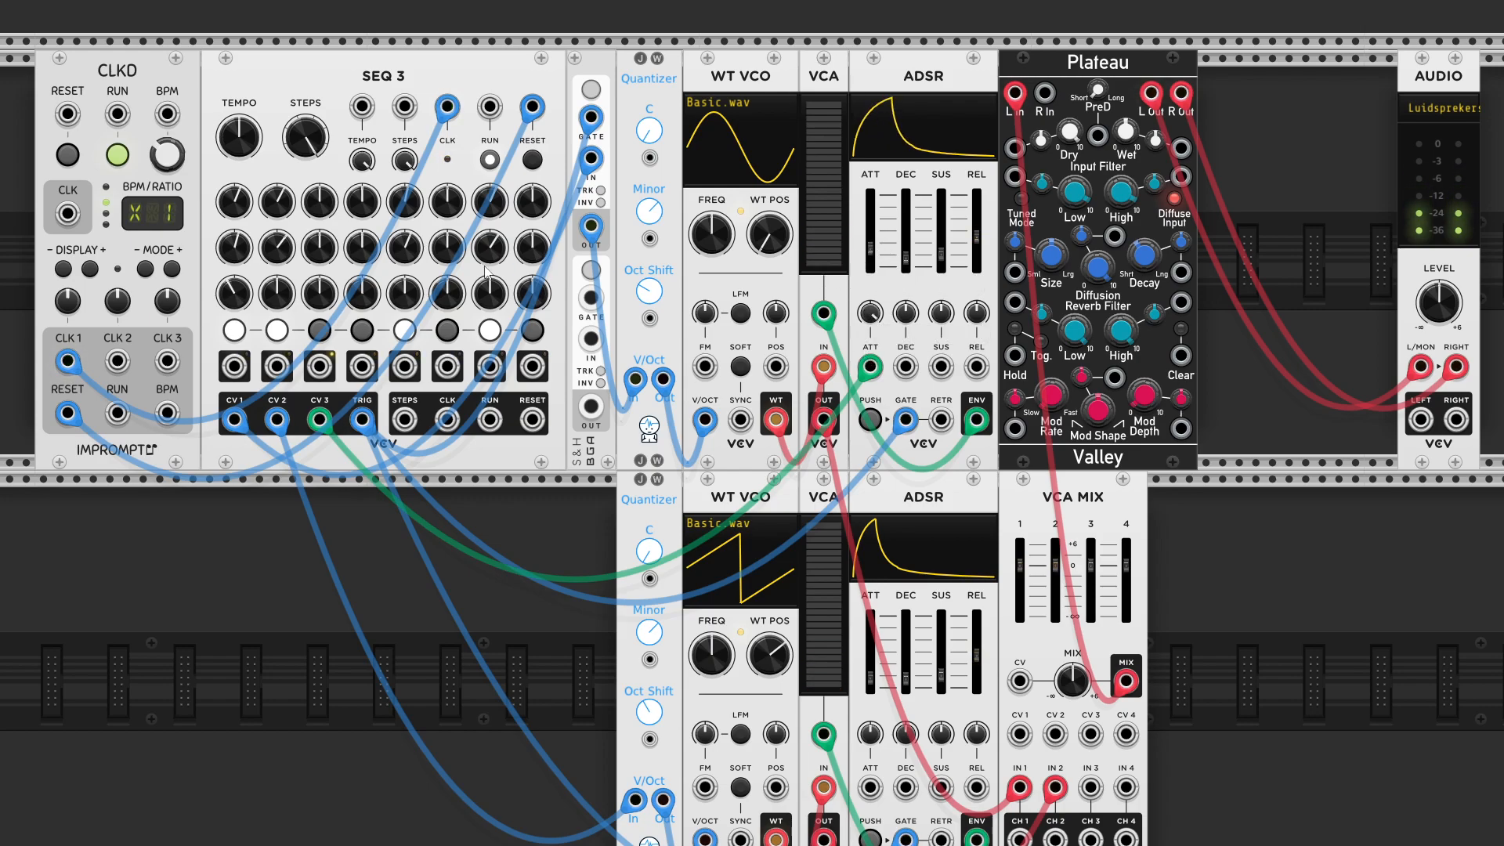
Vary the attack modulation in SEQ 3's CV 3 row by lowering steps 1 and 5 and raising steps 2 and 7.
drag(234, 293, 235, 299)
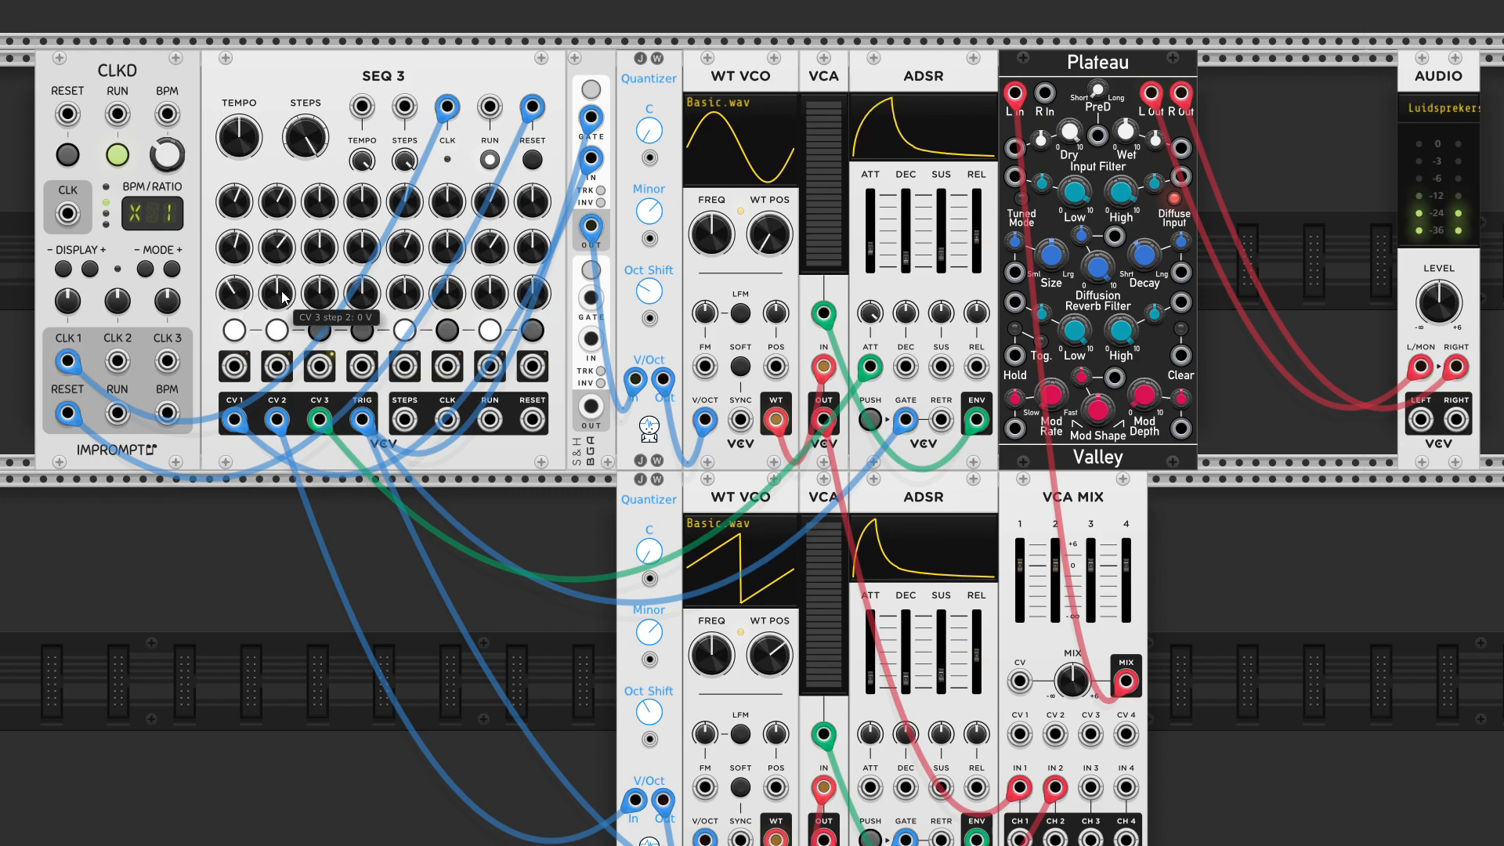
drag(276, 293, 276, 287)
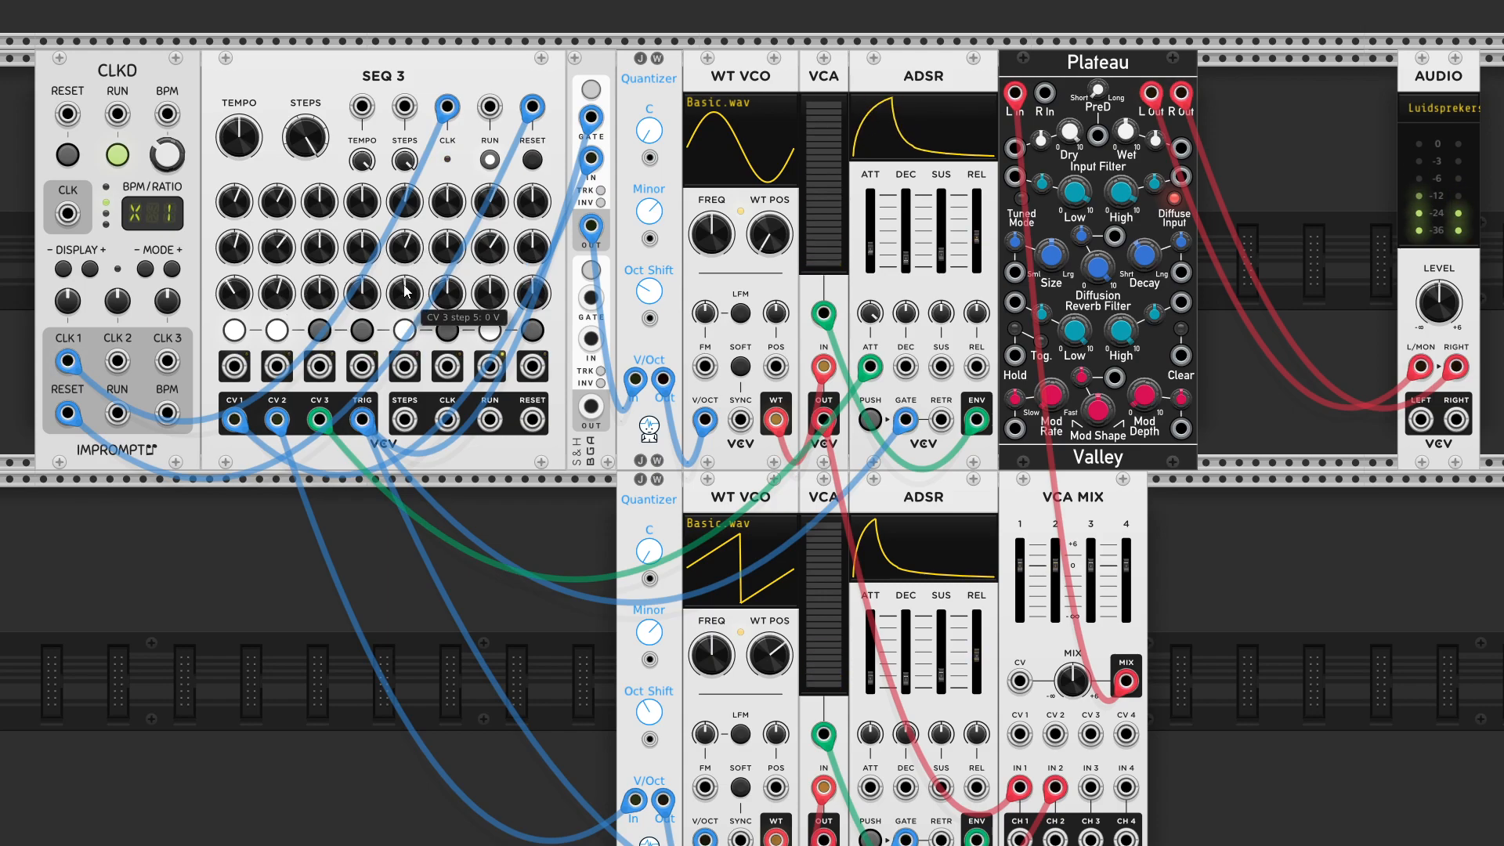
drag(404, 293, 404, 302)
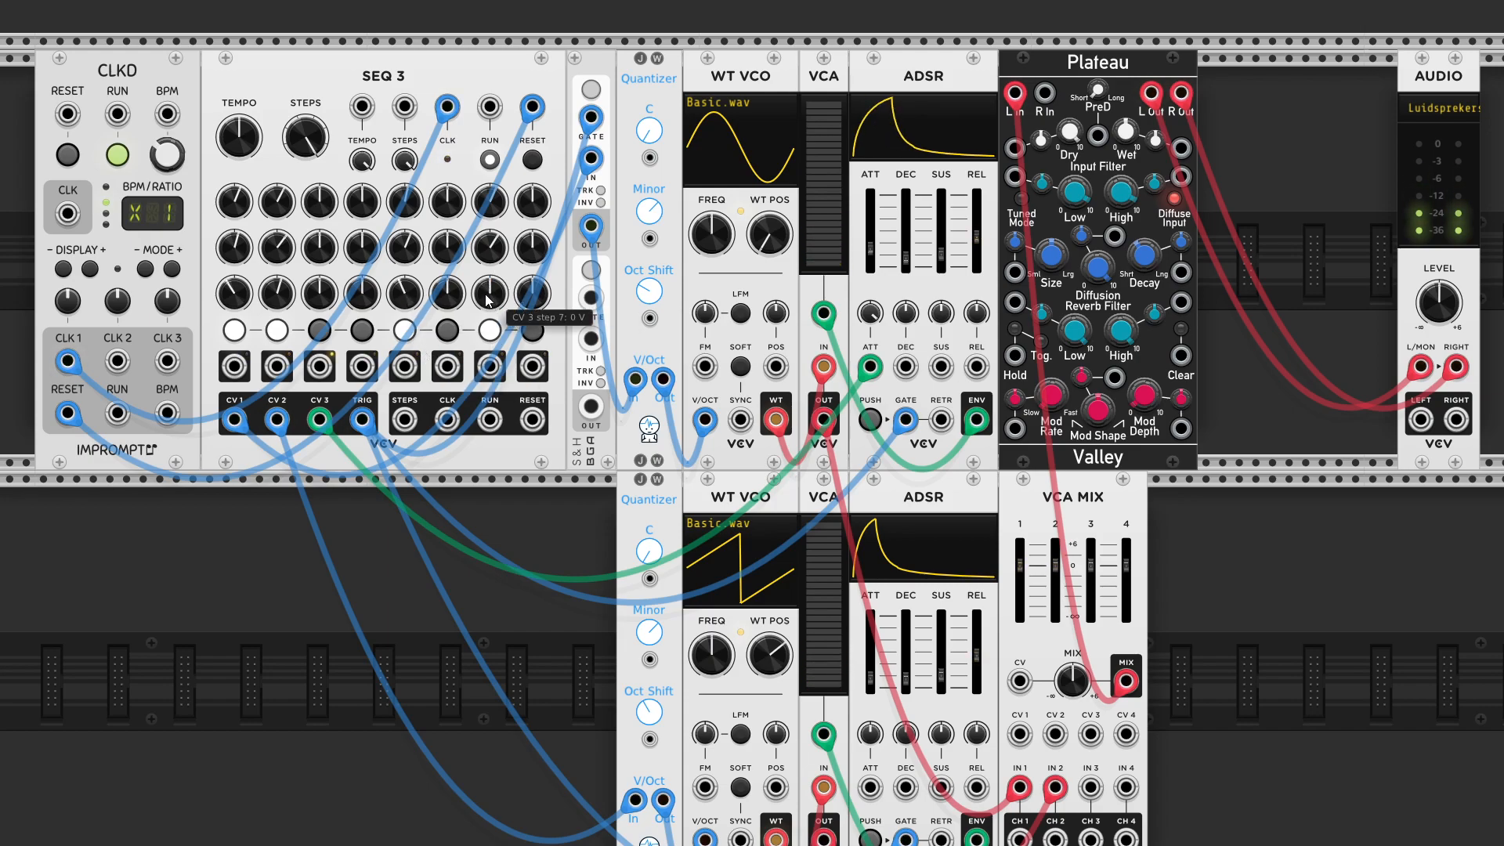
drag(489, 292, 489, 286)
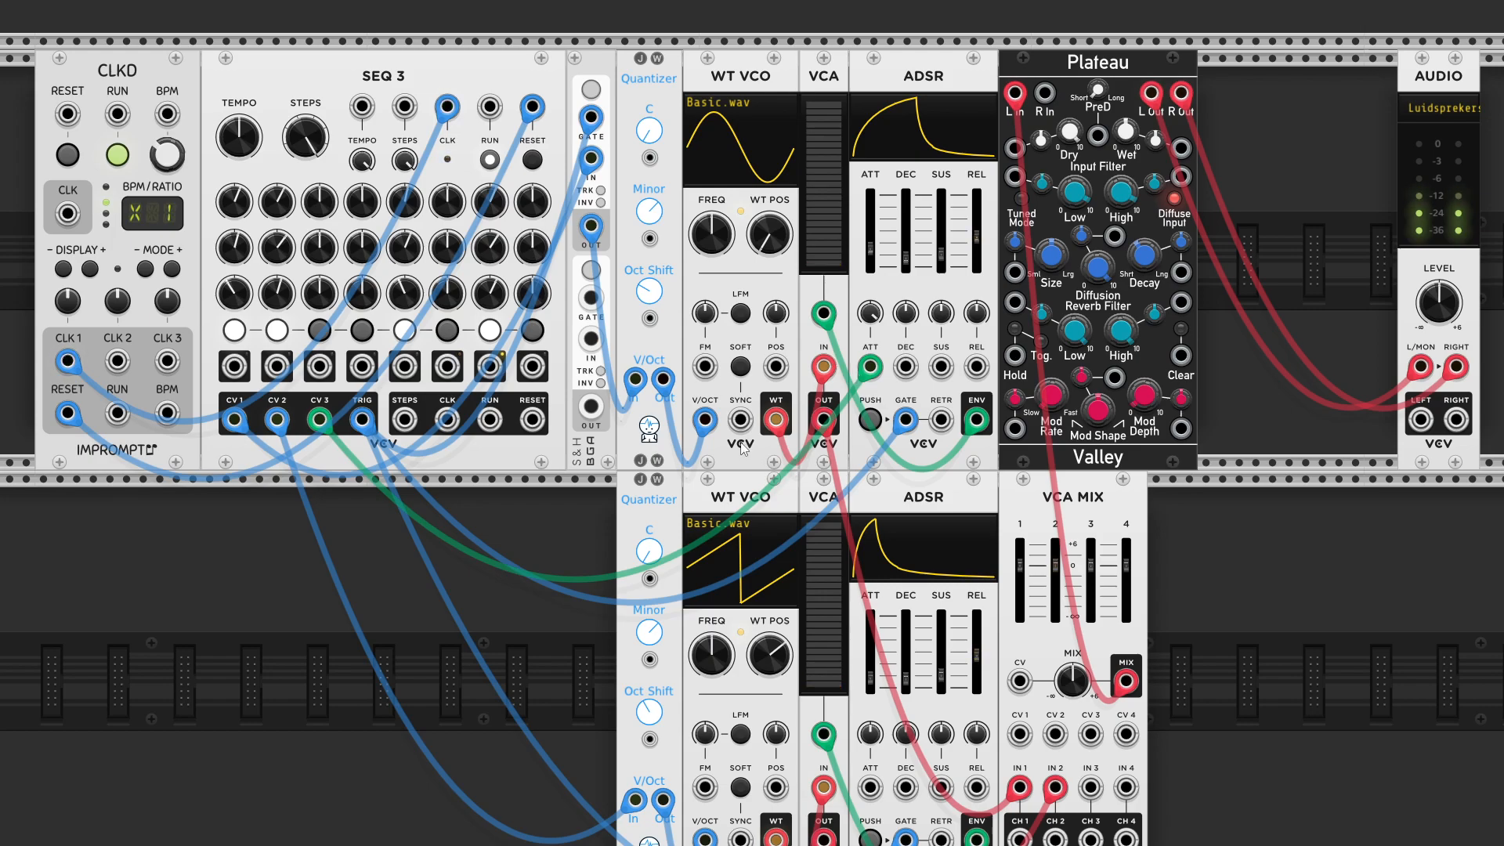
Patch a green cable between SEQ 3's CV 3 output and the lower ADSR's ATT input, and stop and reset the clock.
scroll(765, 446, down, 1)
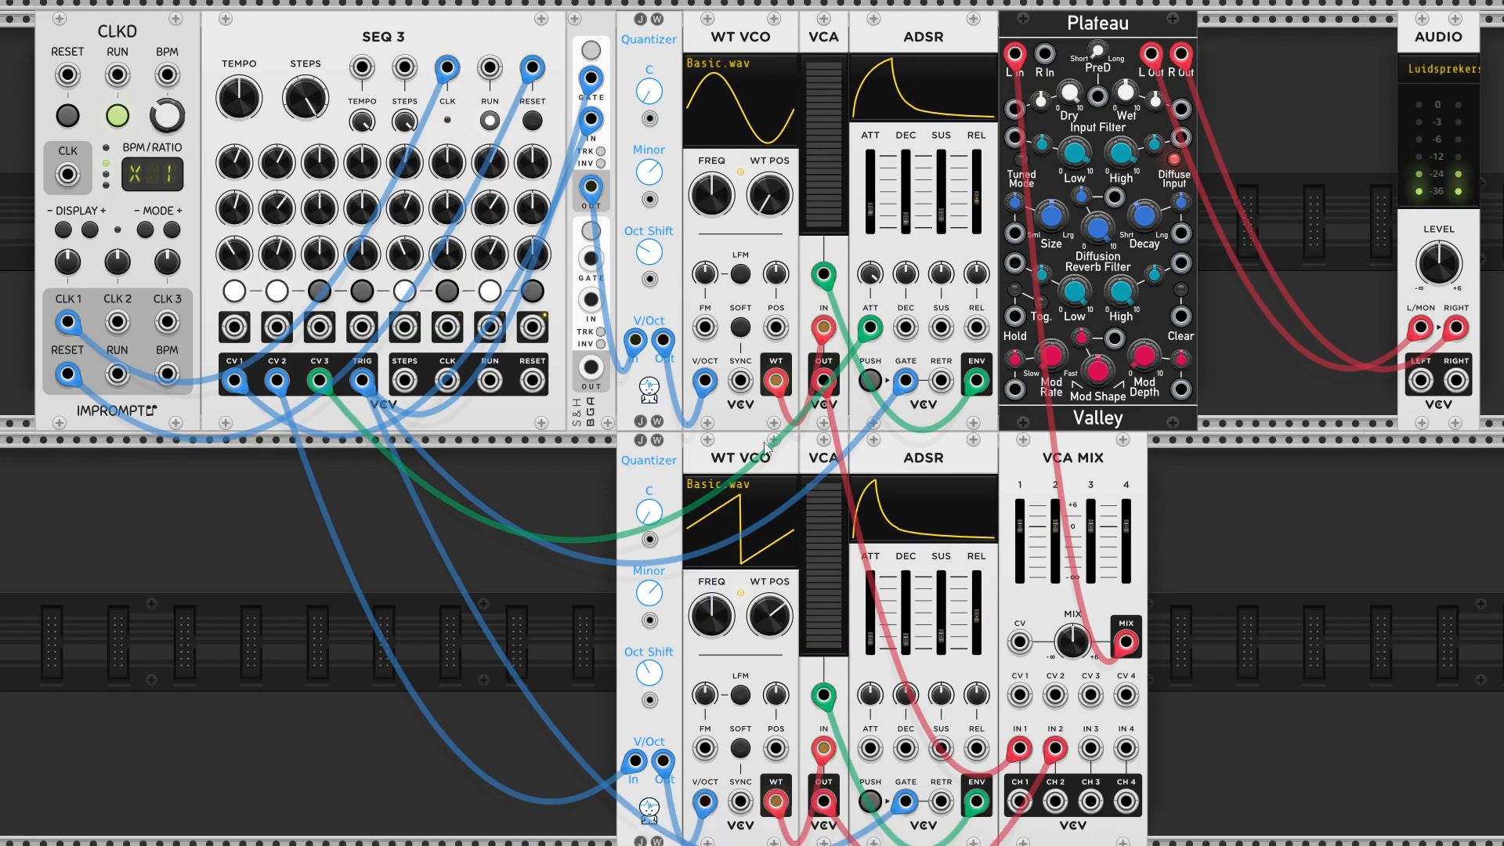
right_click(874, 752)
drag(919, 805, 319, 381)
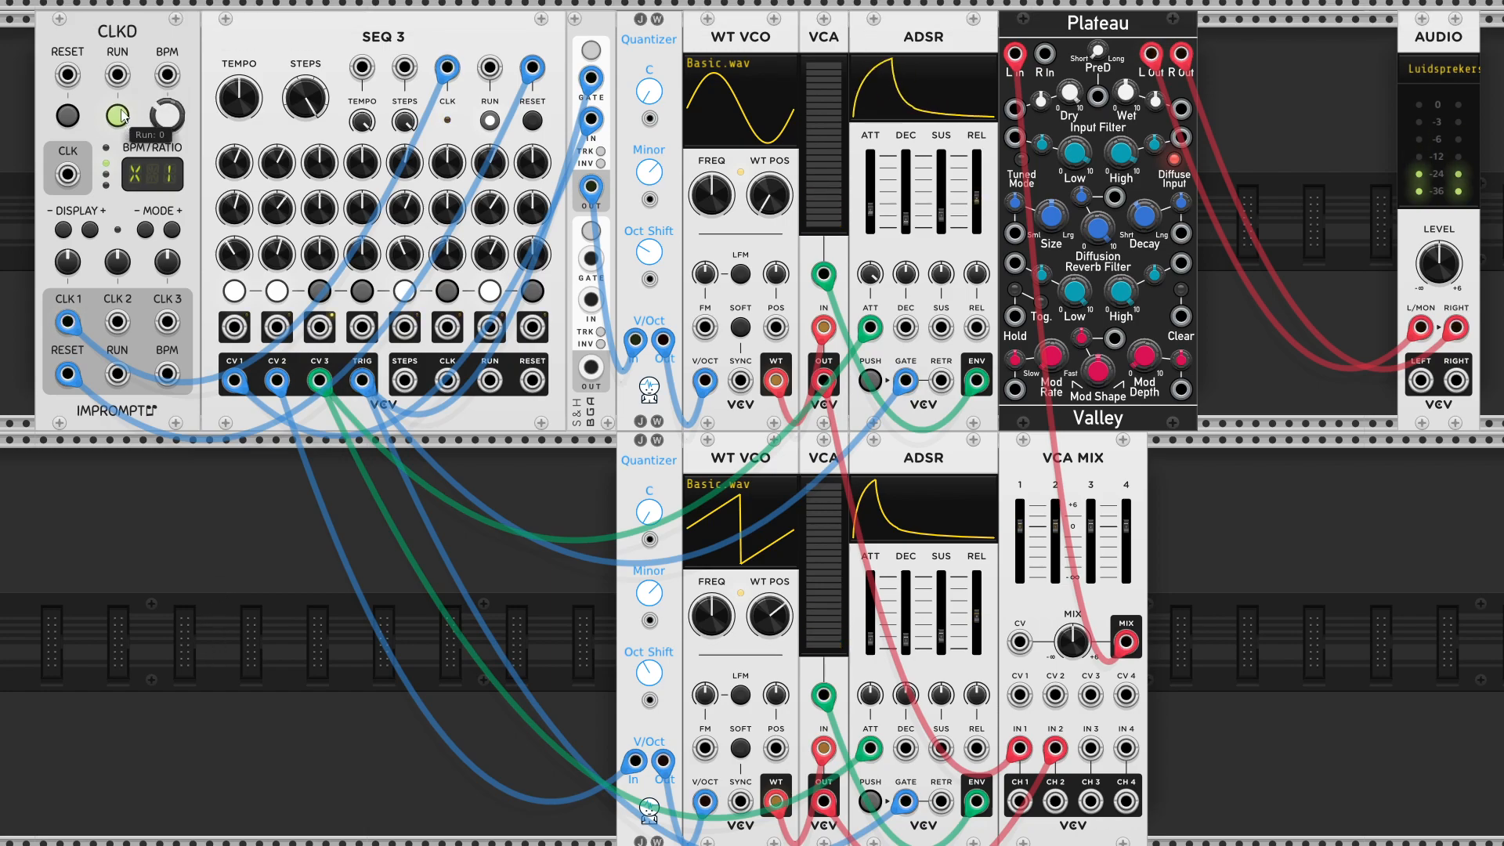
click(69, 116)
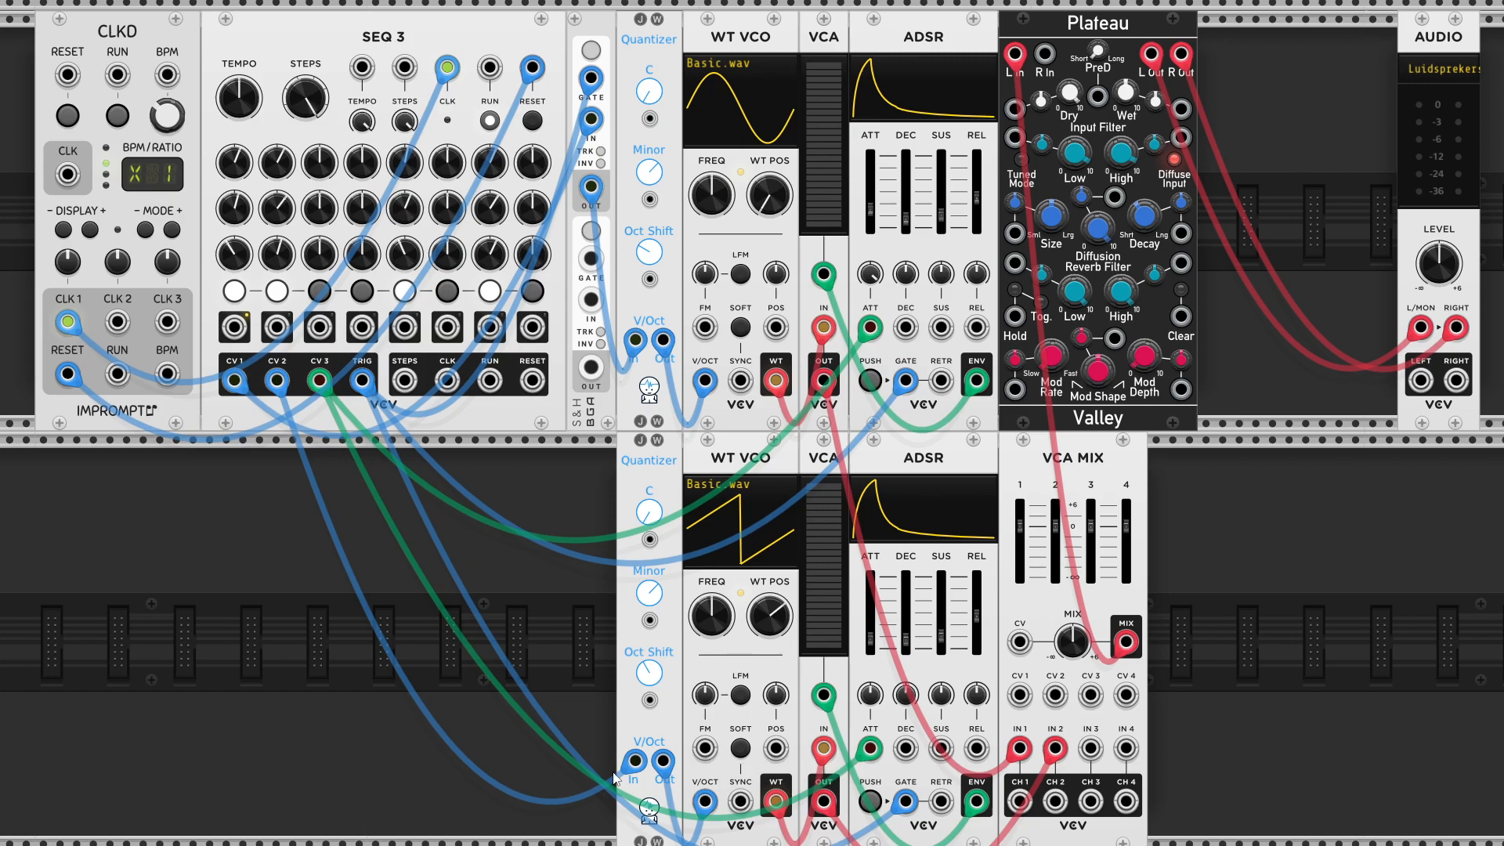
Route SEQ 3's CV 2 through the second sample-and-hold into the lower quantizer's V/Oct input, with SEQ 3's TRIG output driving its gate.
drag(634, 760, 591, 304)
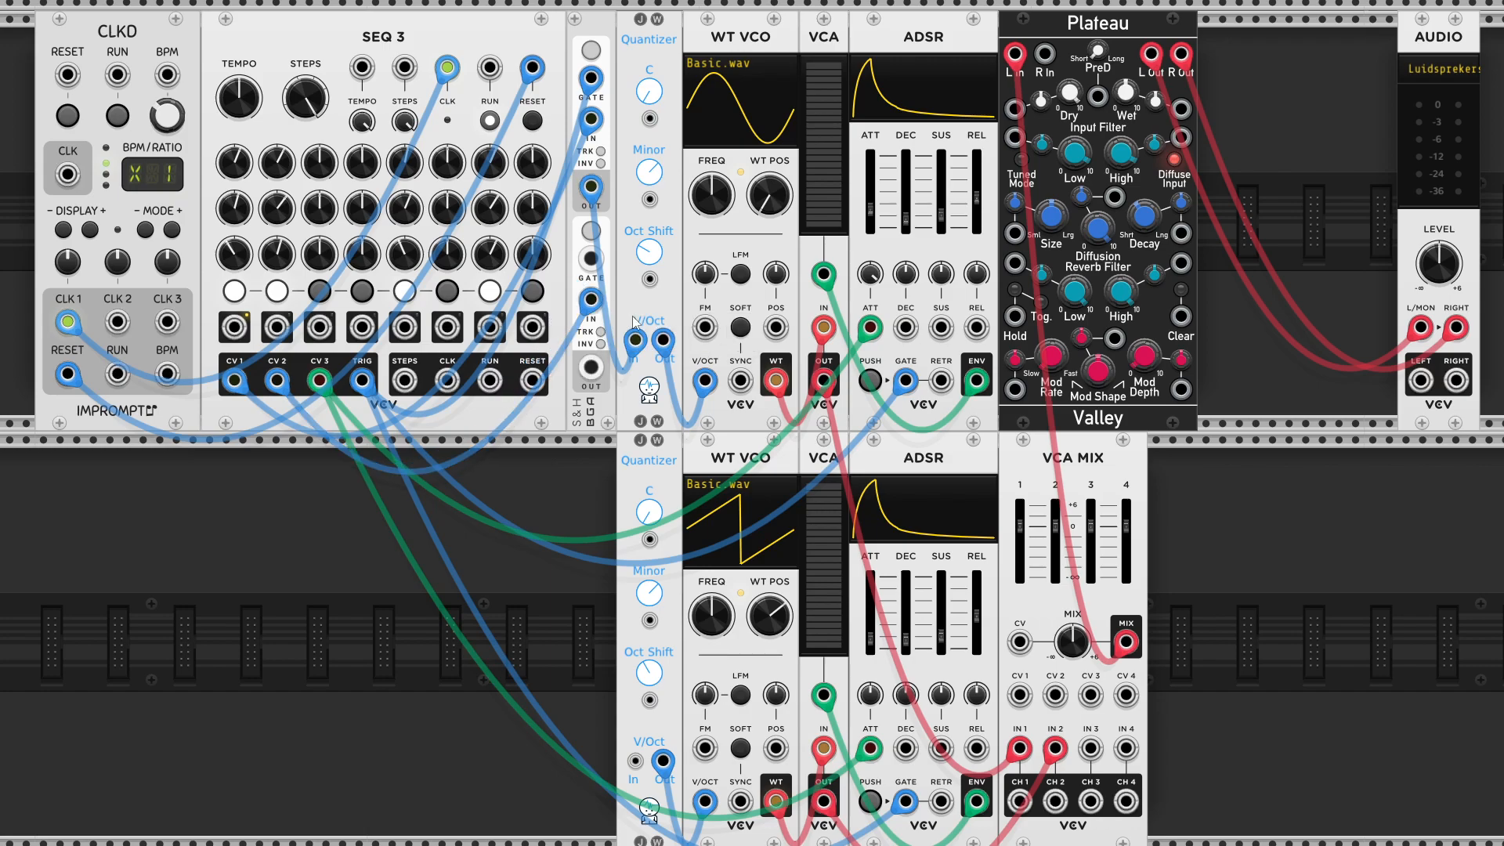
right_click(591, 368)
drag(627, 463, 636, 761)
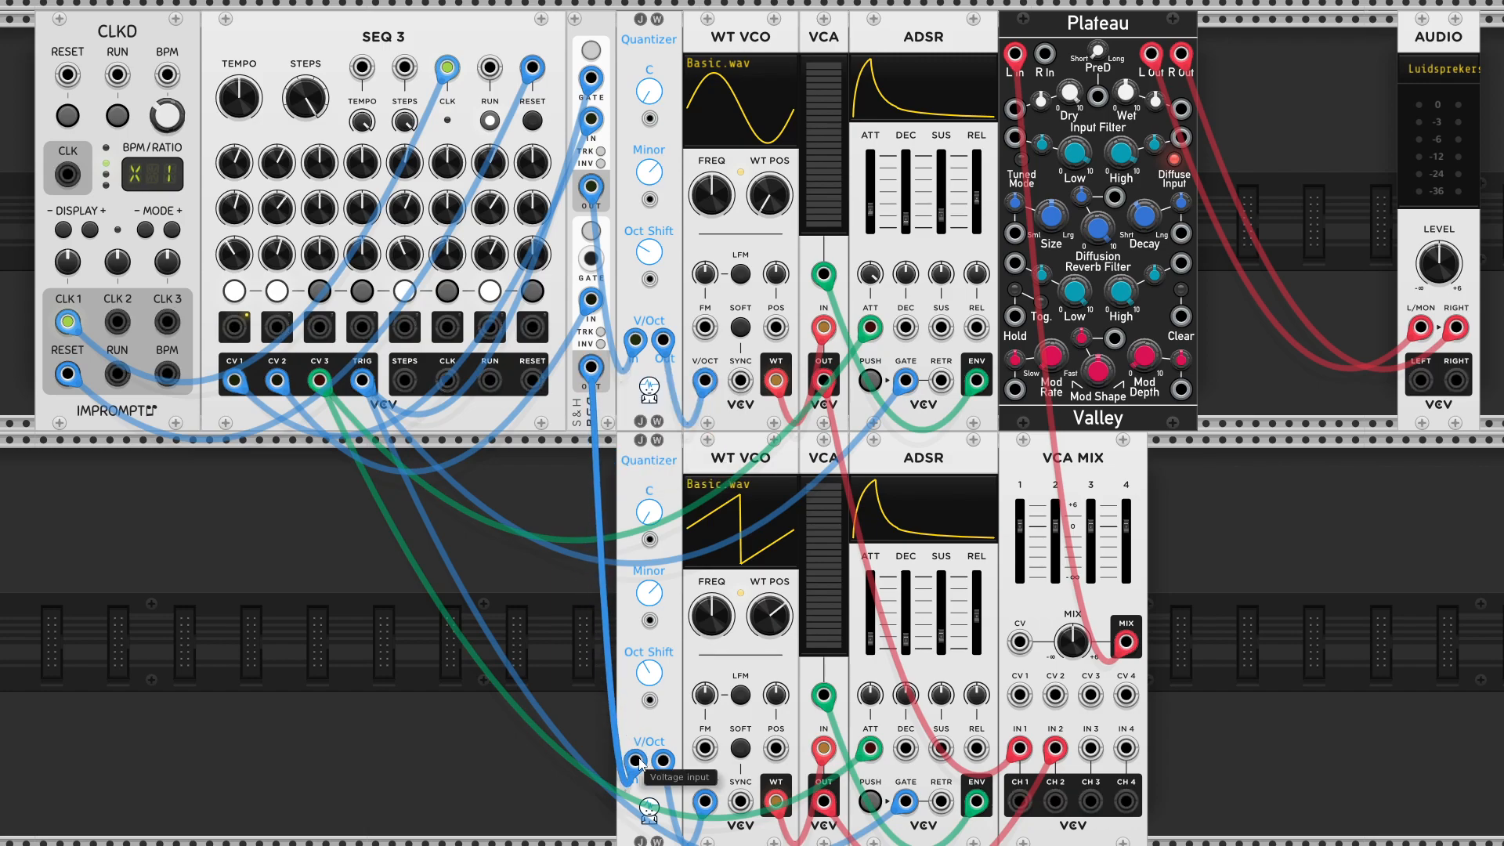
right_click(591, 259)
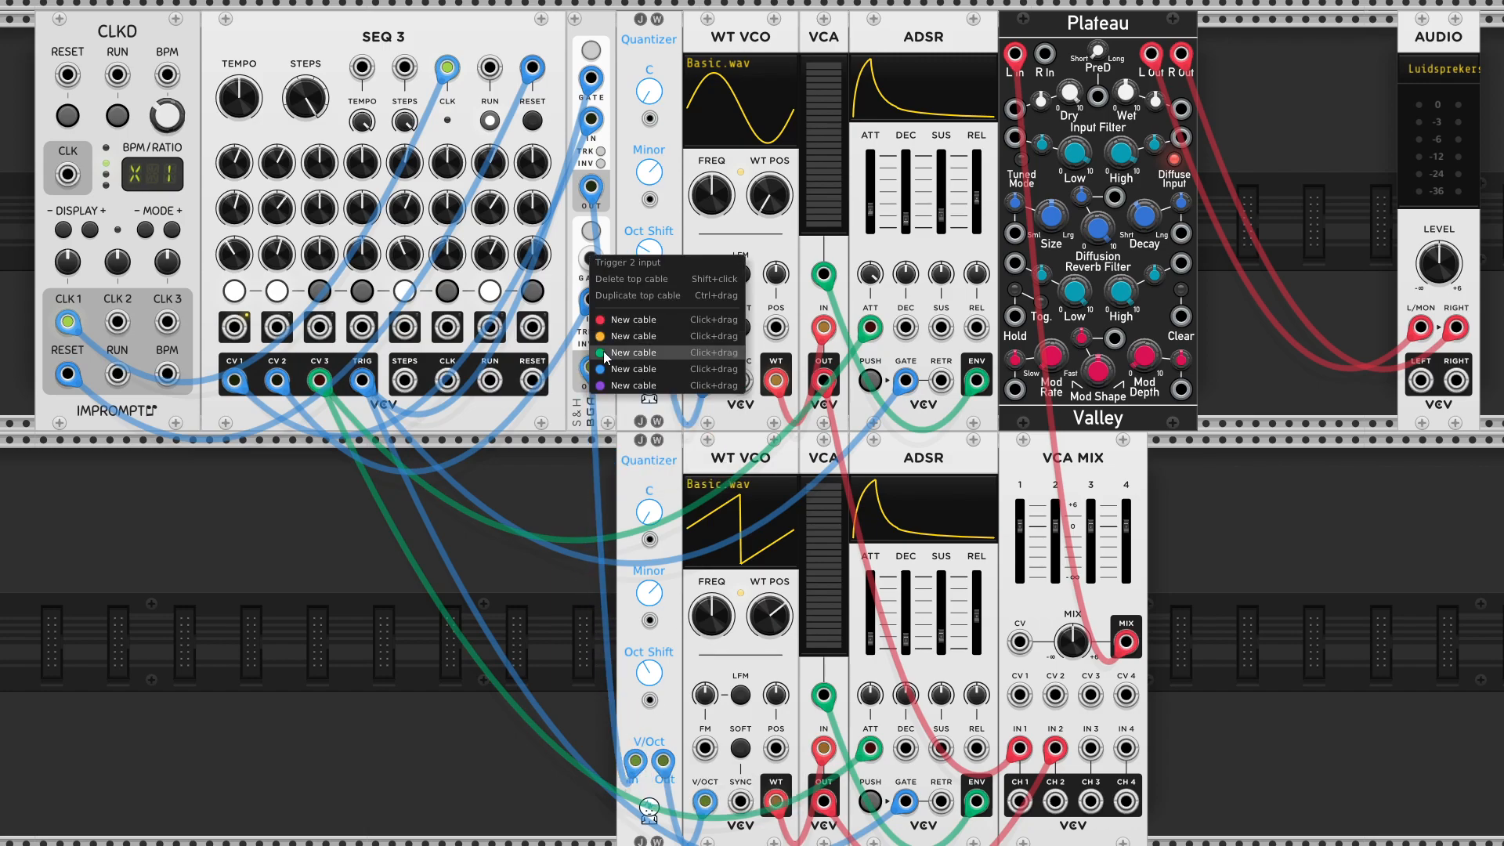
drag(607, 369, 351, 373)
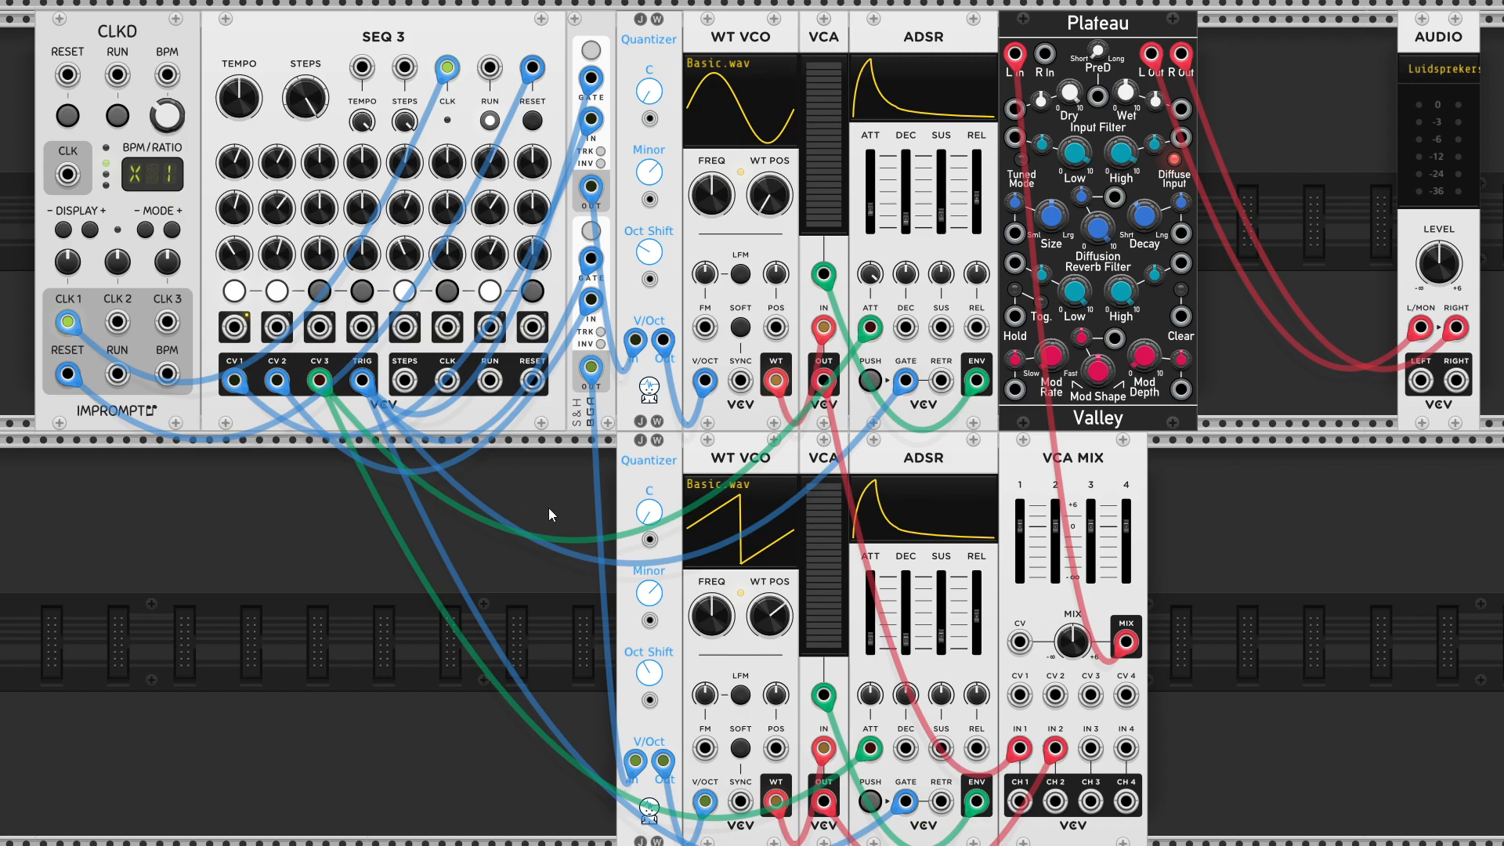
scroll(633, 337, down, 3)
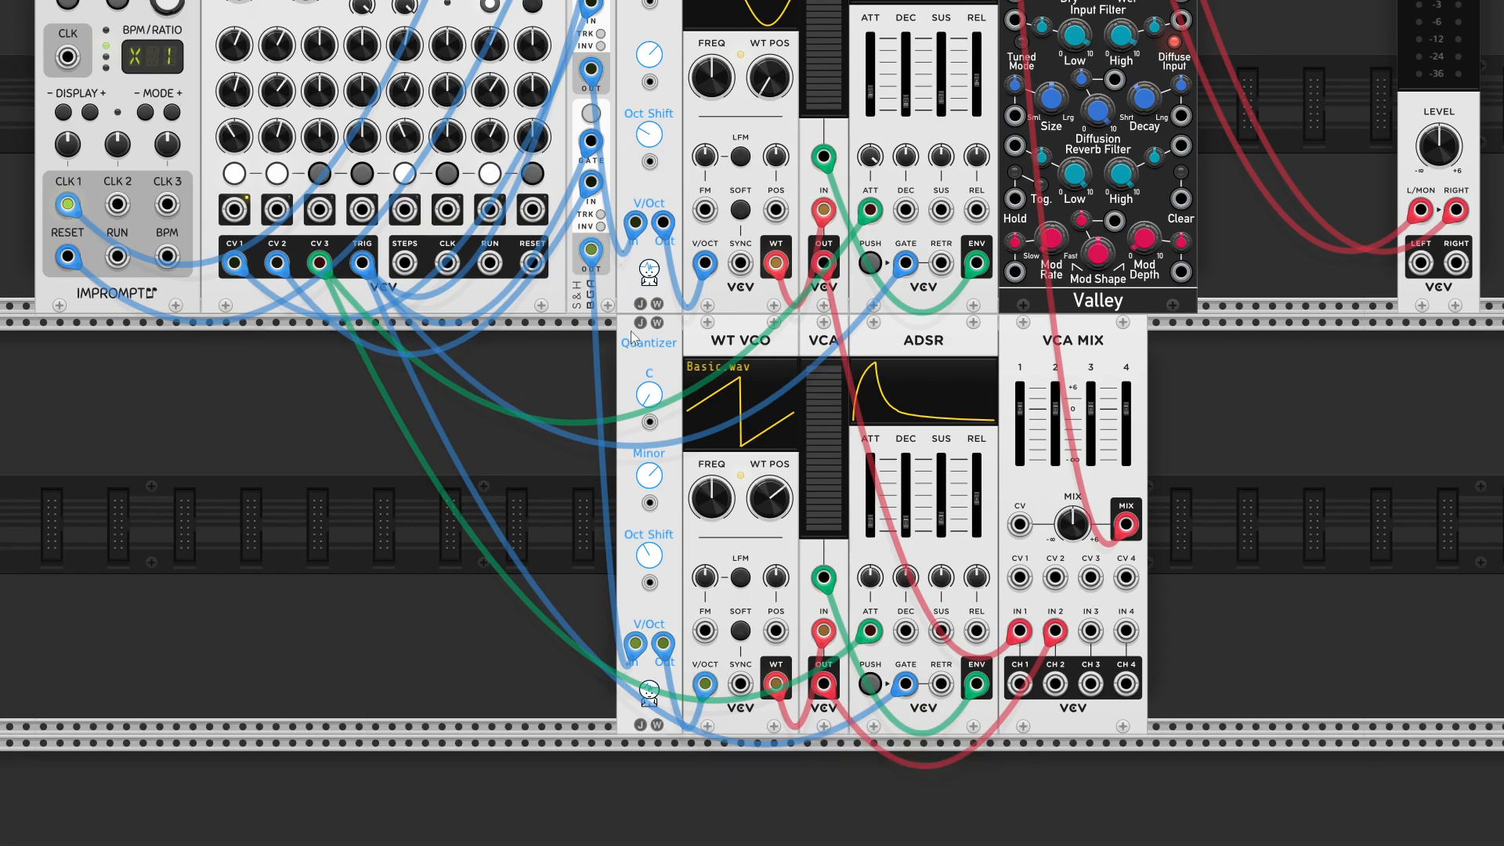
scroll(655, 411, up, 3)
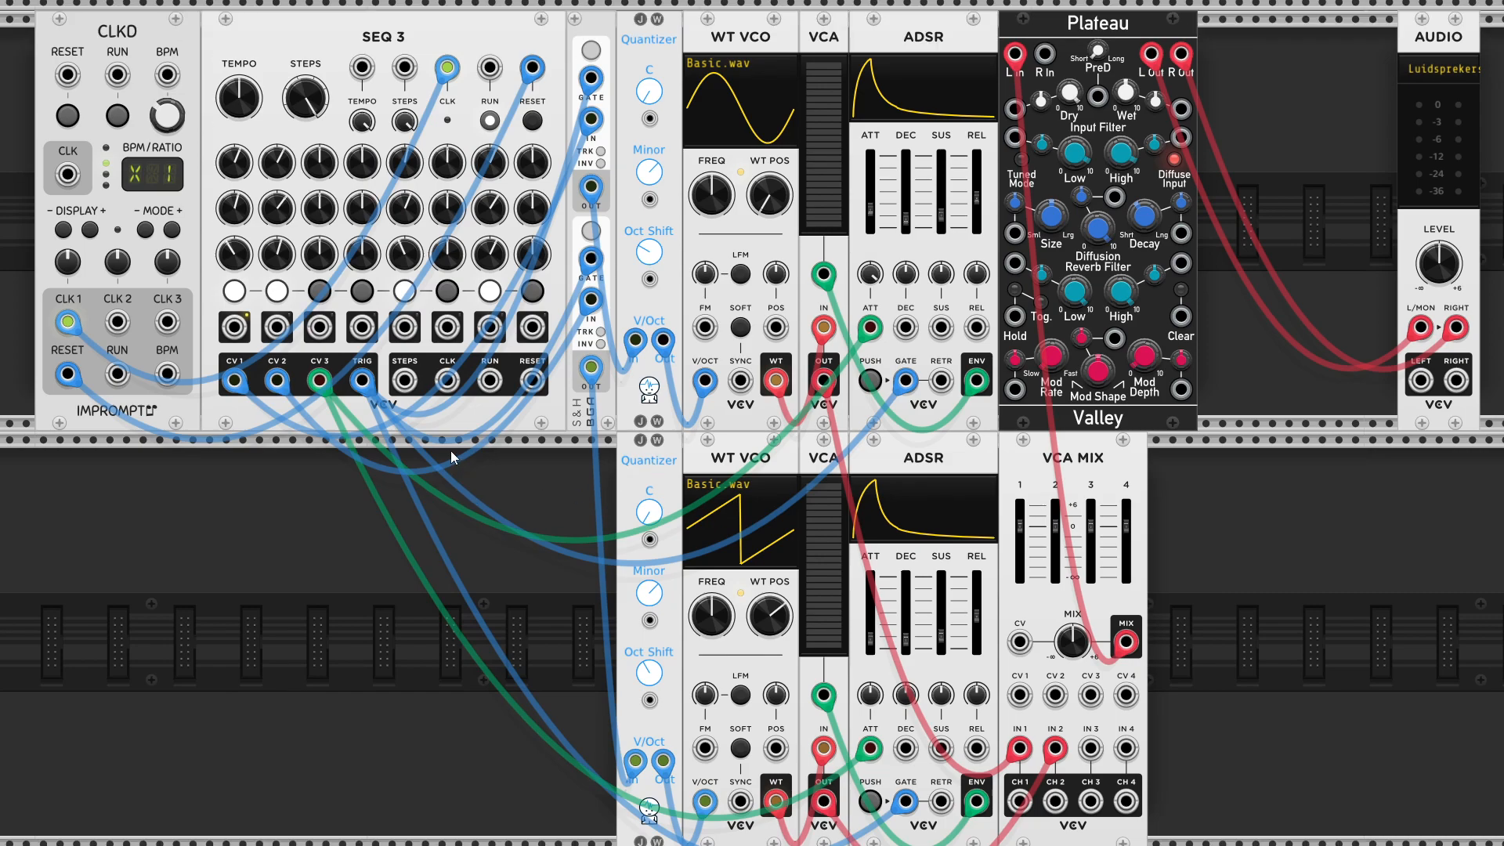
With the clock running, set the lower ADSR's attack CV amount to about 49% and reduce the upper ADSR's attack CV amount.
scroll(443, 387, up, 1)
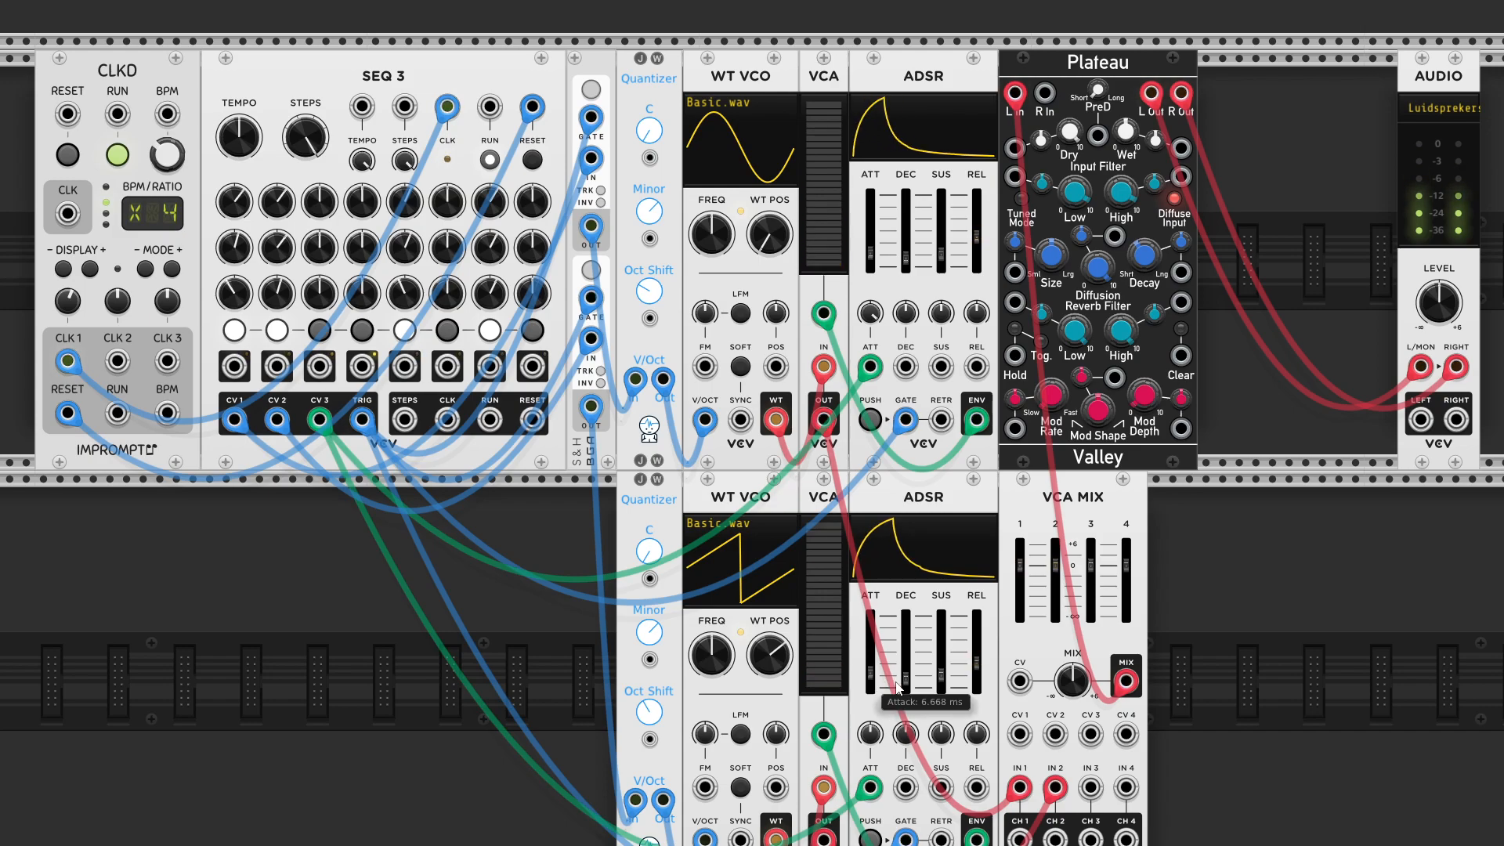
scroll(1005, 721, down, 1)
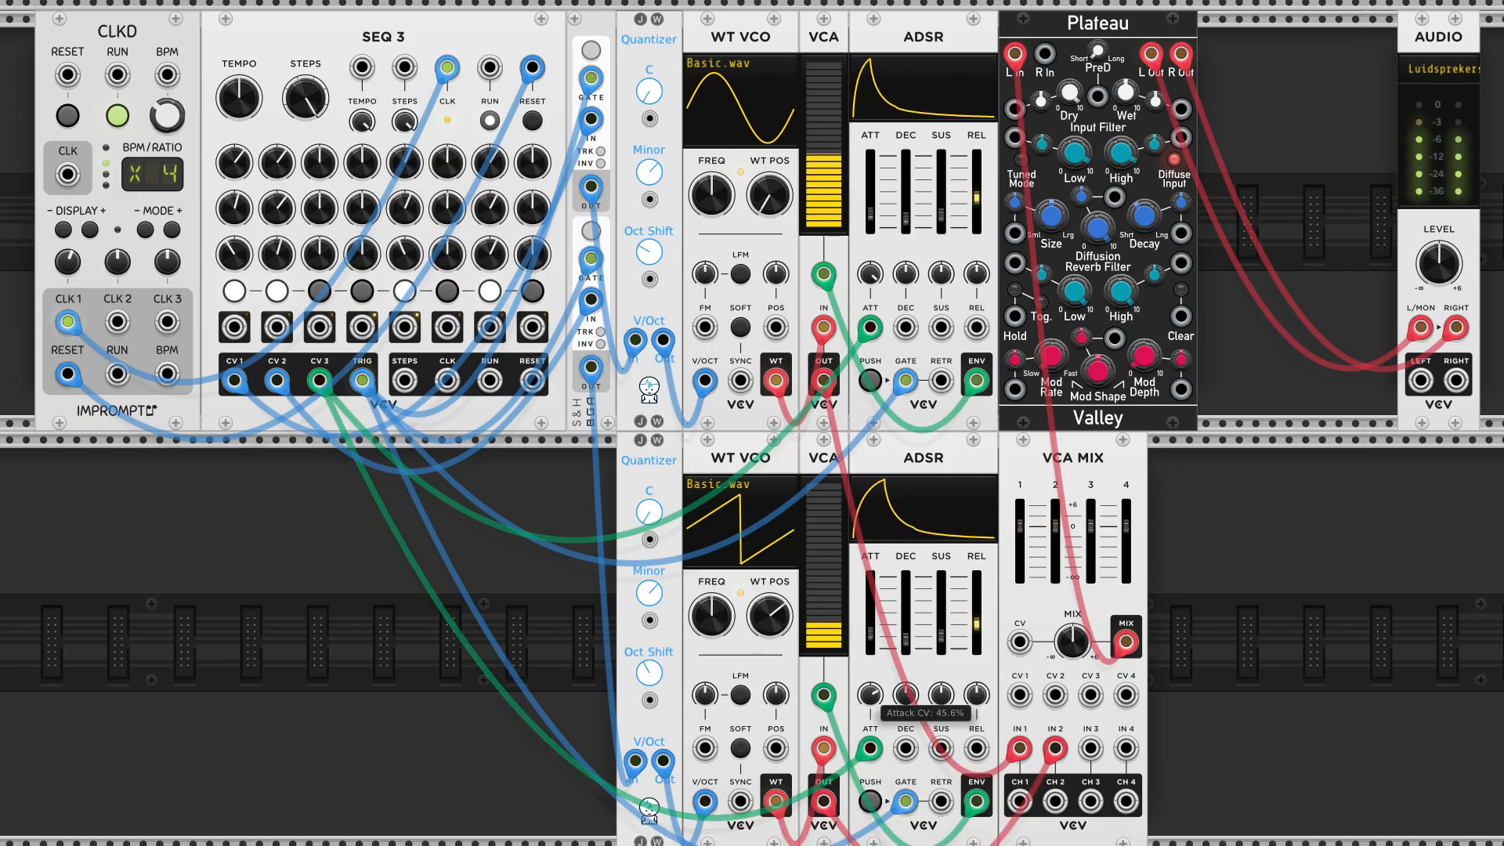
drag(870, 694, 870, 705)
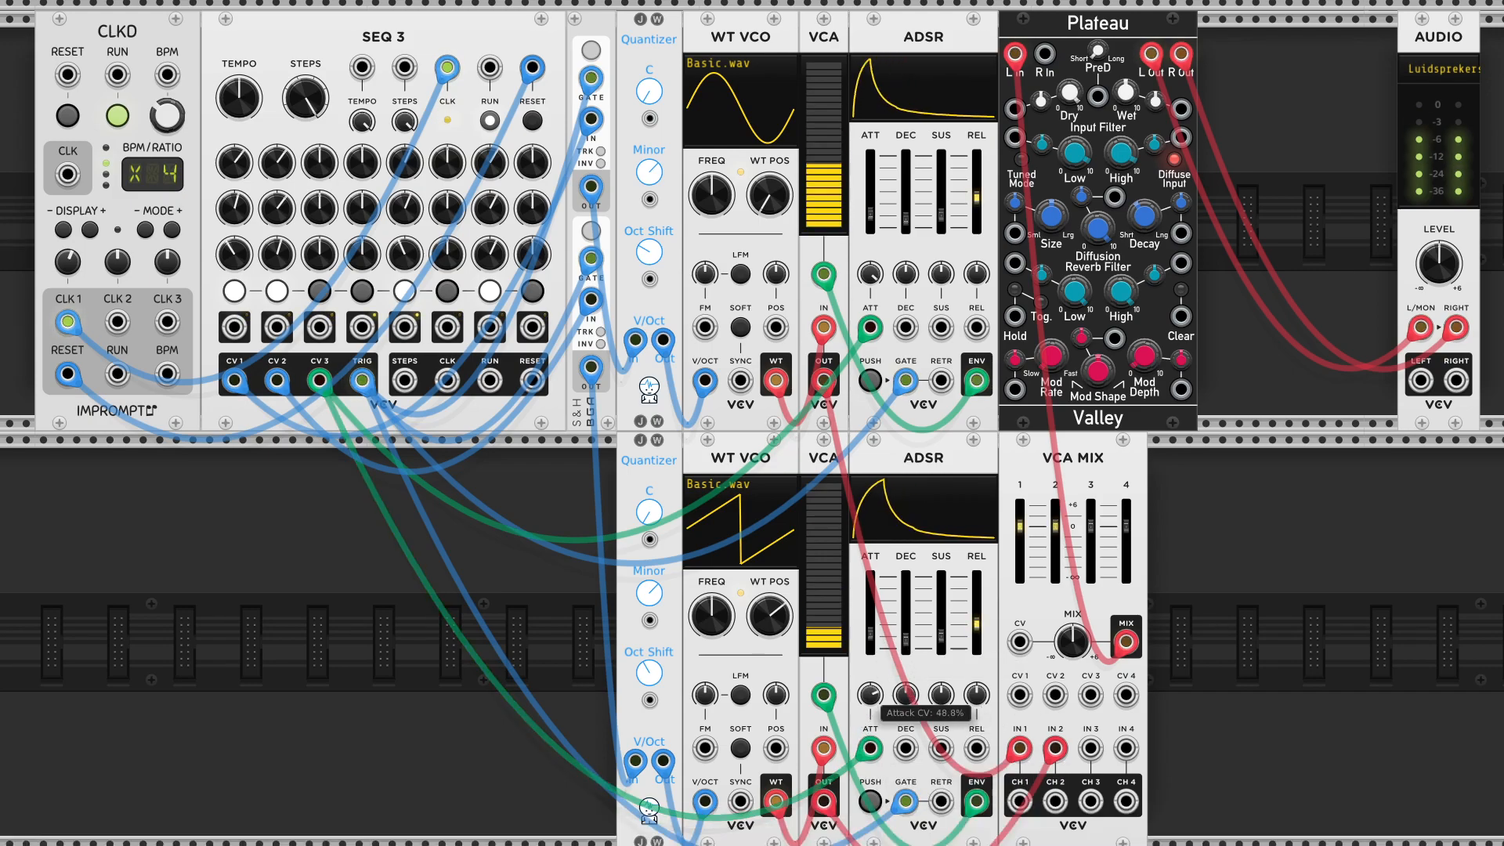
mouse_move(869, 274)
mouse_down()
mouse_move(870, 258)
mouse_move(870, 292)
mouse_up()
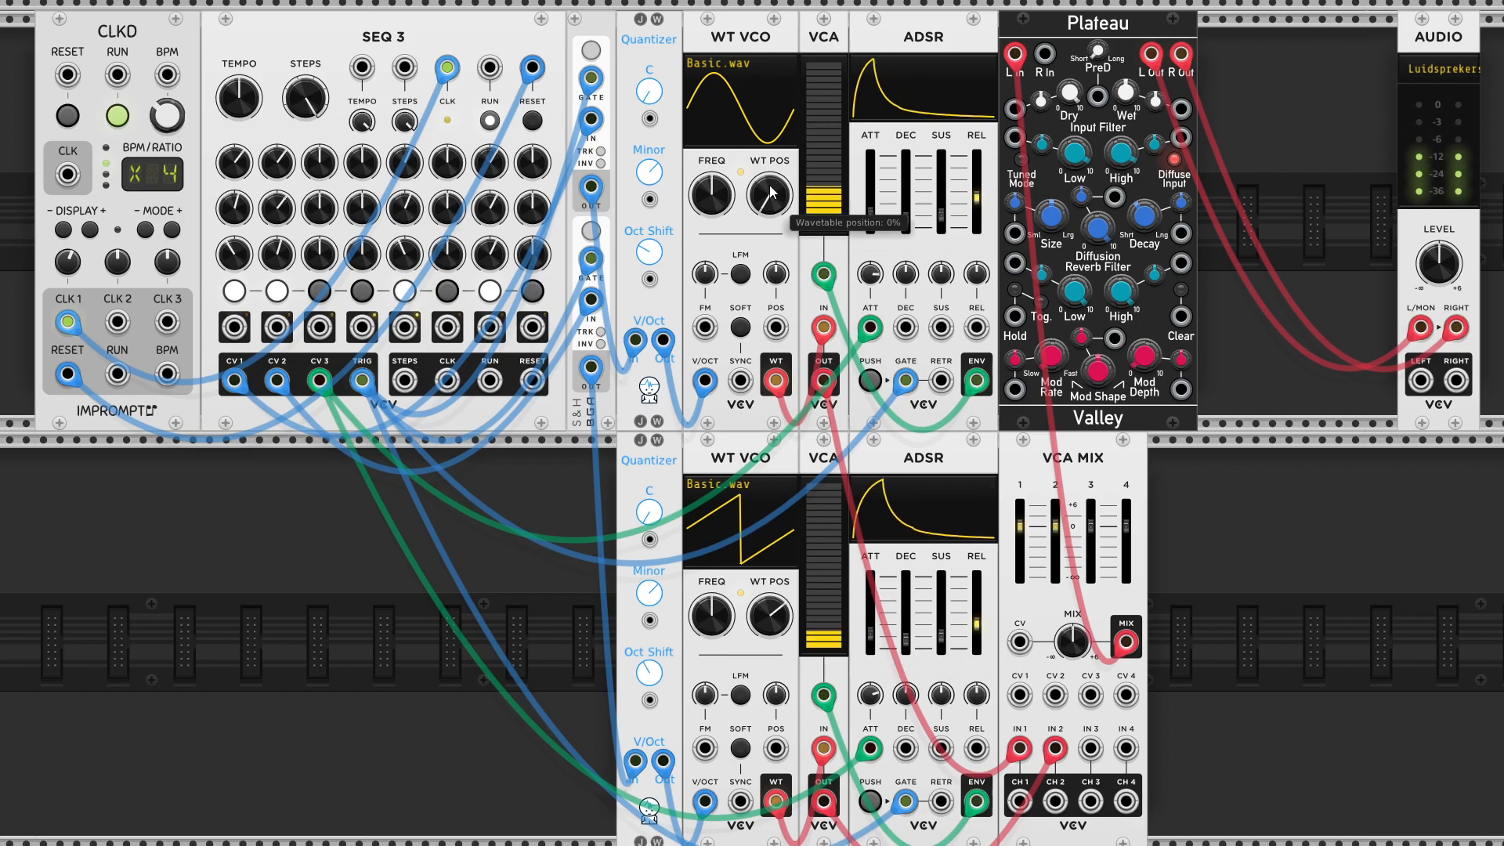
Set the upper WT VCO's wavetable position to about 68% for a sawtooth and the lower one's to 0% for a sine.
drag(769, 195, 769, 151)
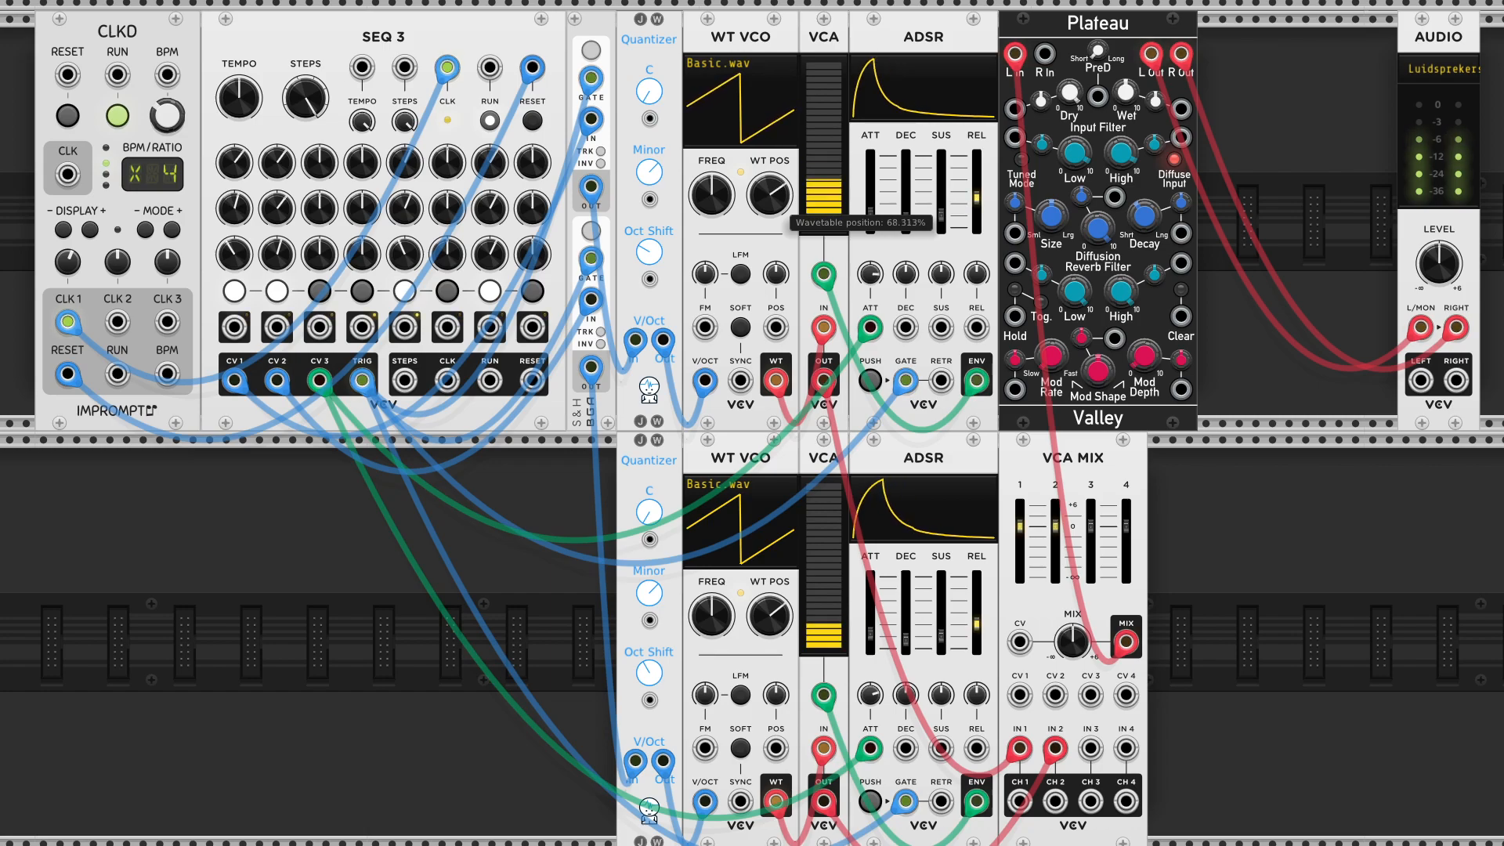
drag(769, 616, 769, 651)
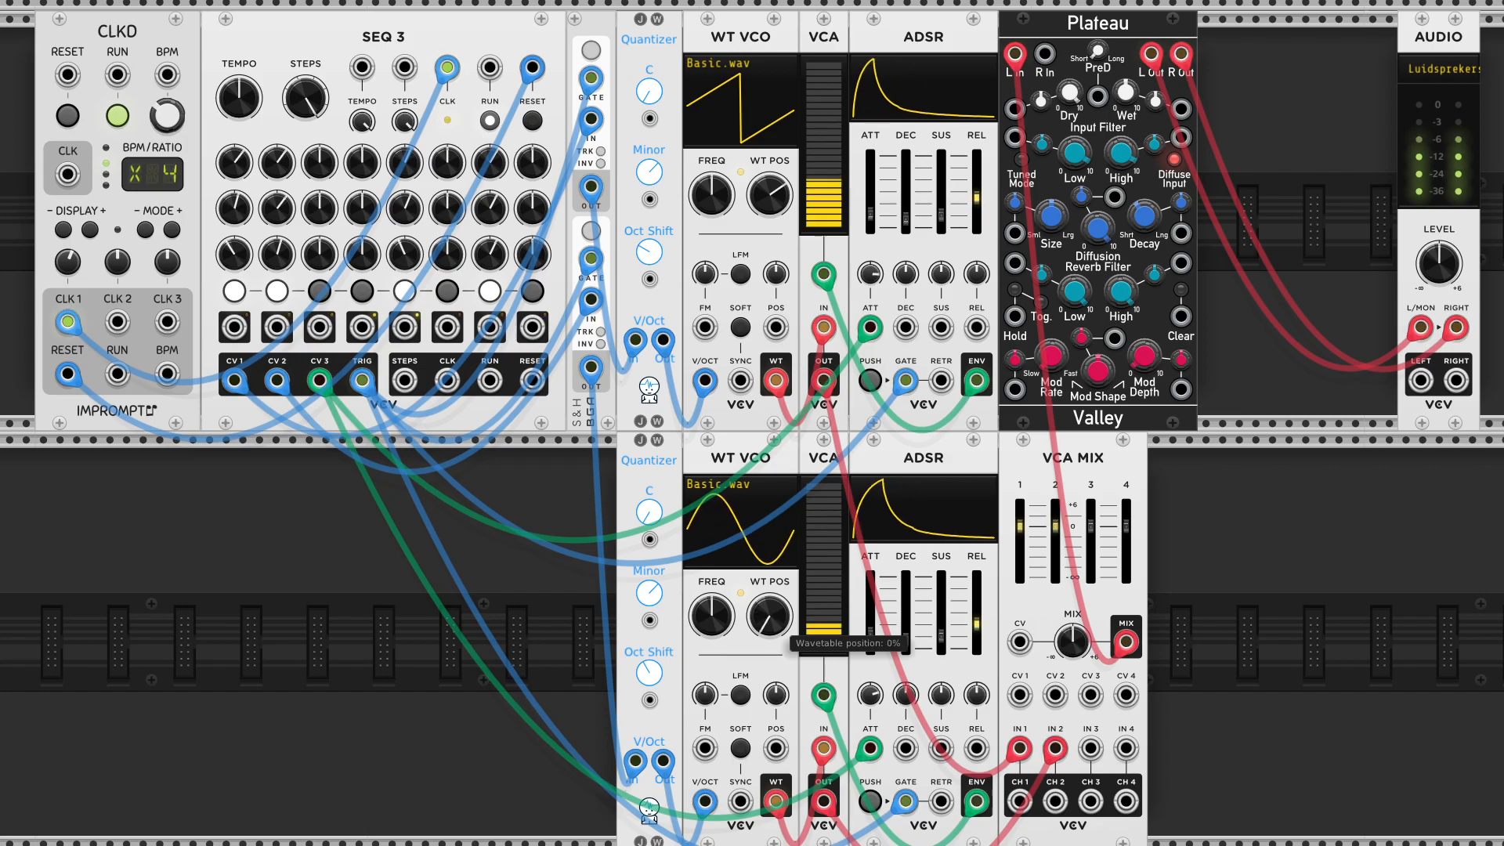
Reshape the lower ADSR's envelope, lengthen the release of both ADSRs slightly, and stop the clock.
drag(870, 633, 977, 632)
drag(977, 197, 977, 194)
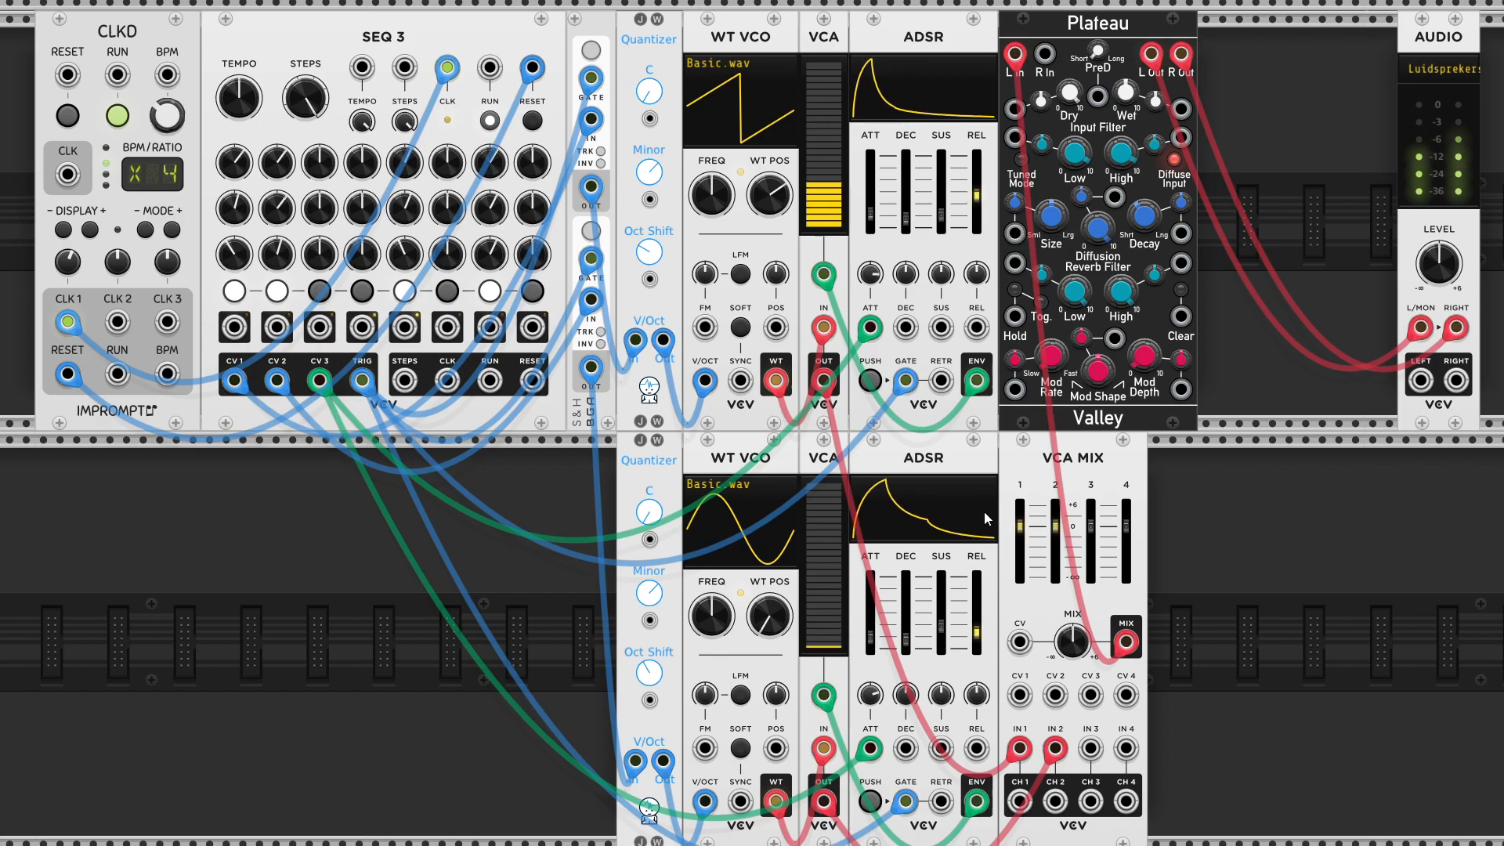
drag(977, 638, 976, 630)
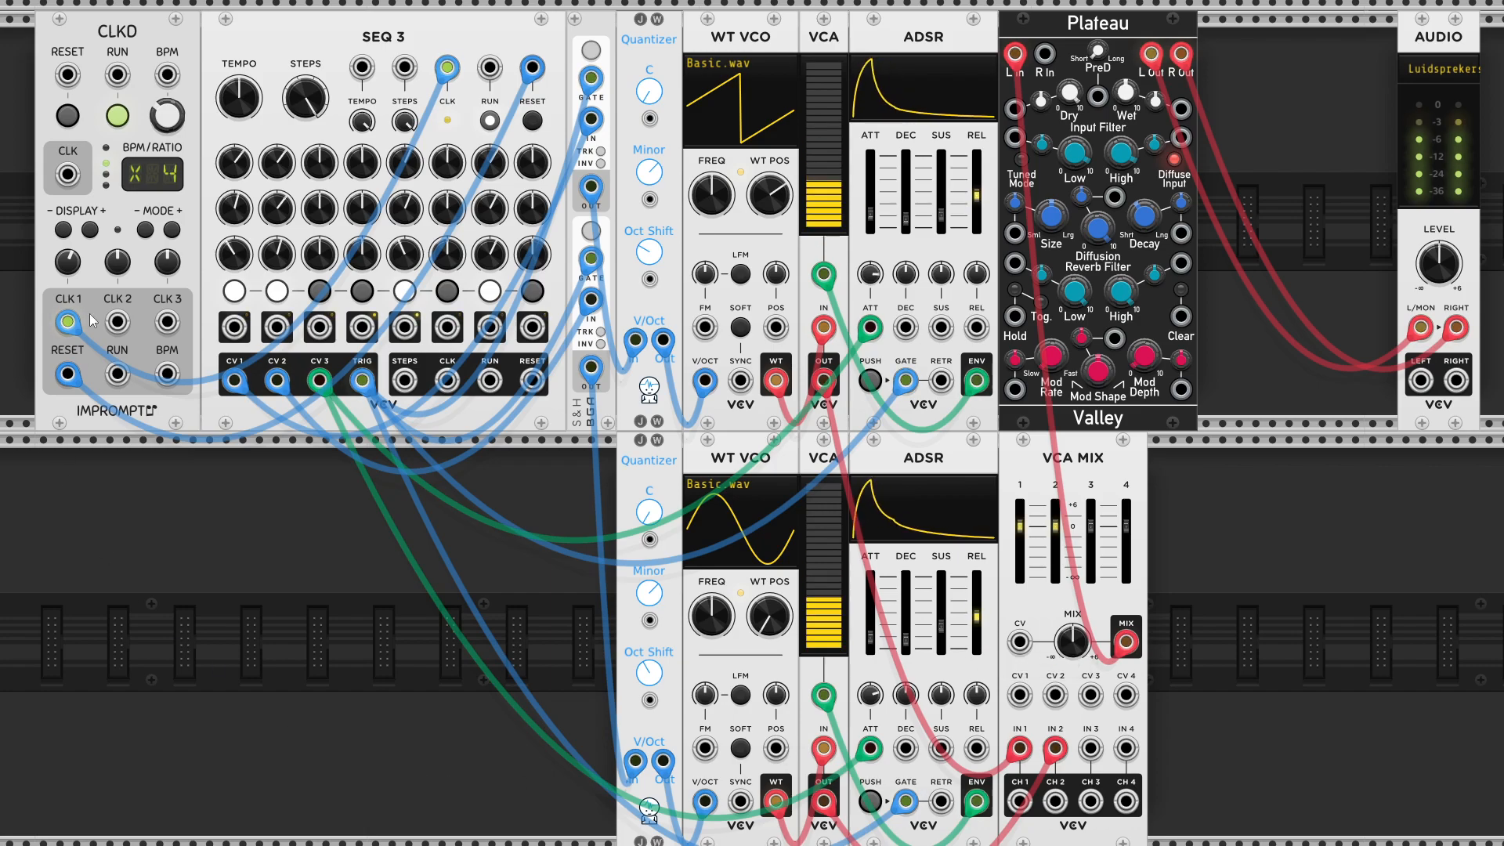
click(117, 115)
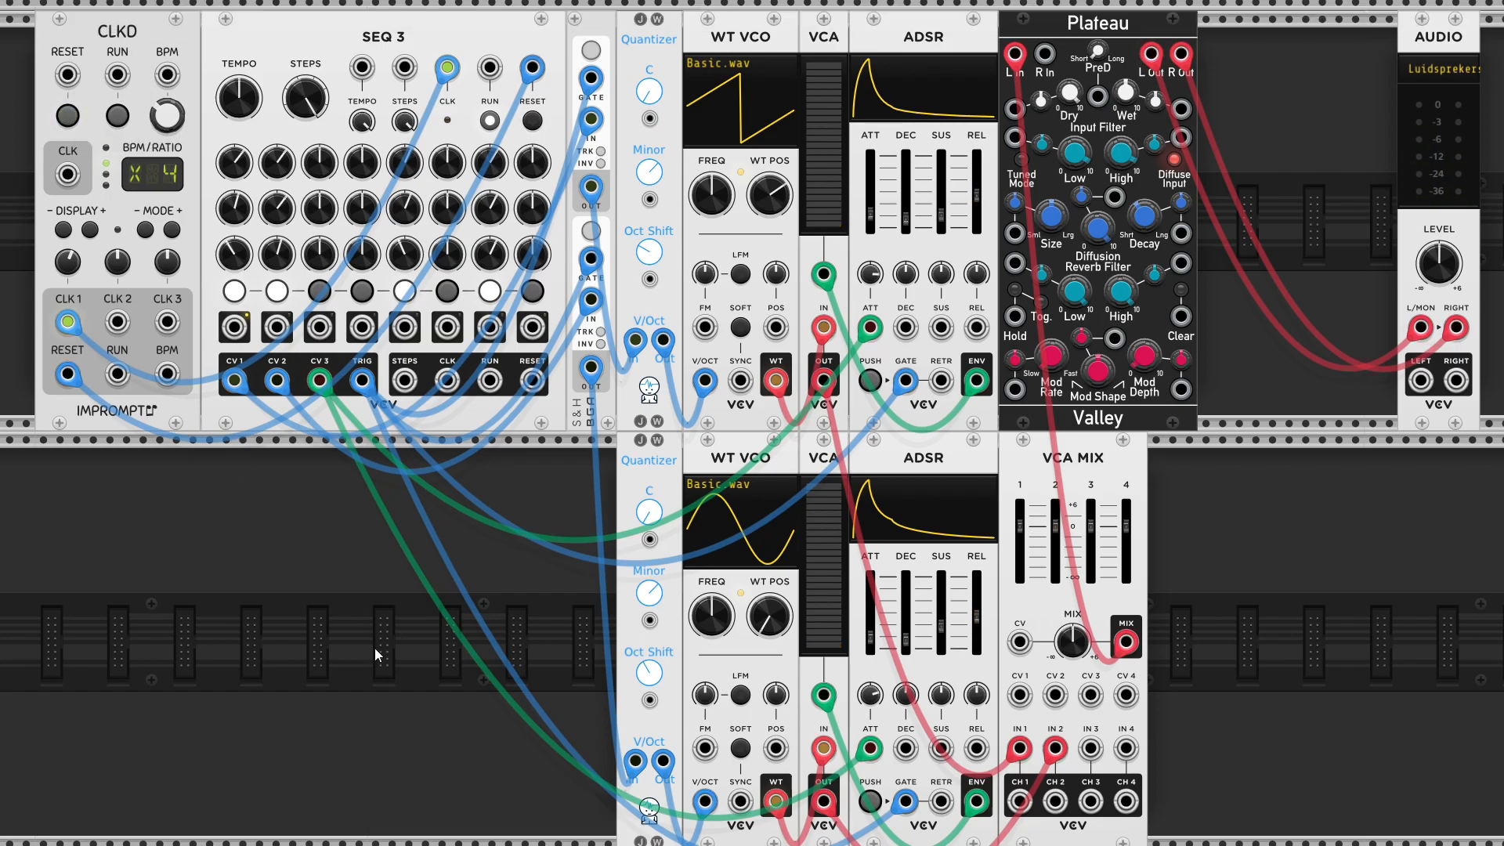
Move the KICK drum module from the lower spare modules up into the row directly beneath CLKD.
scroll(397, 636, down, 5)
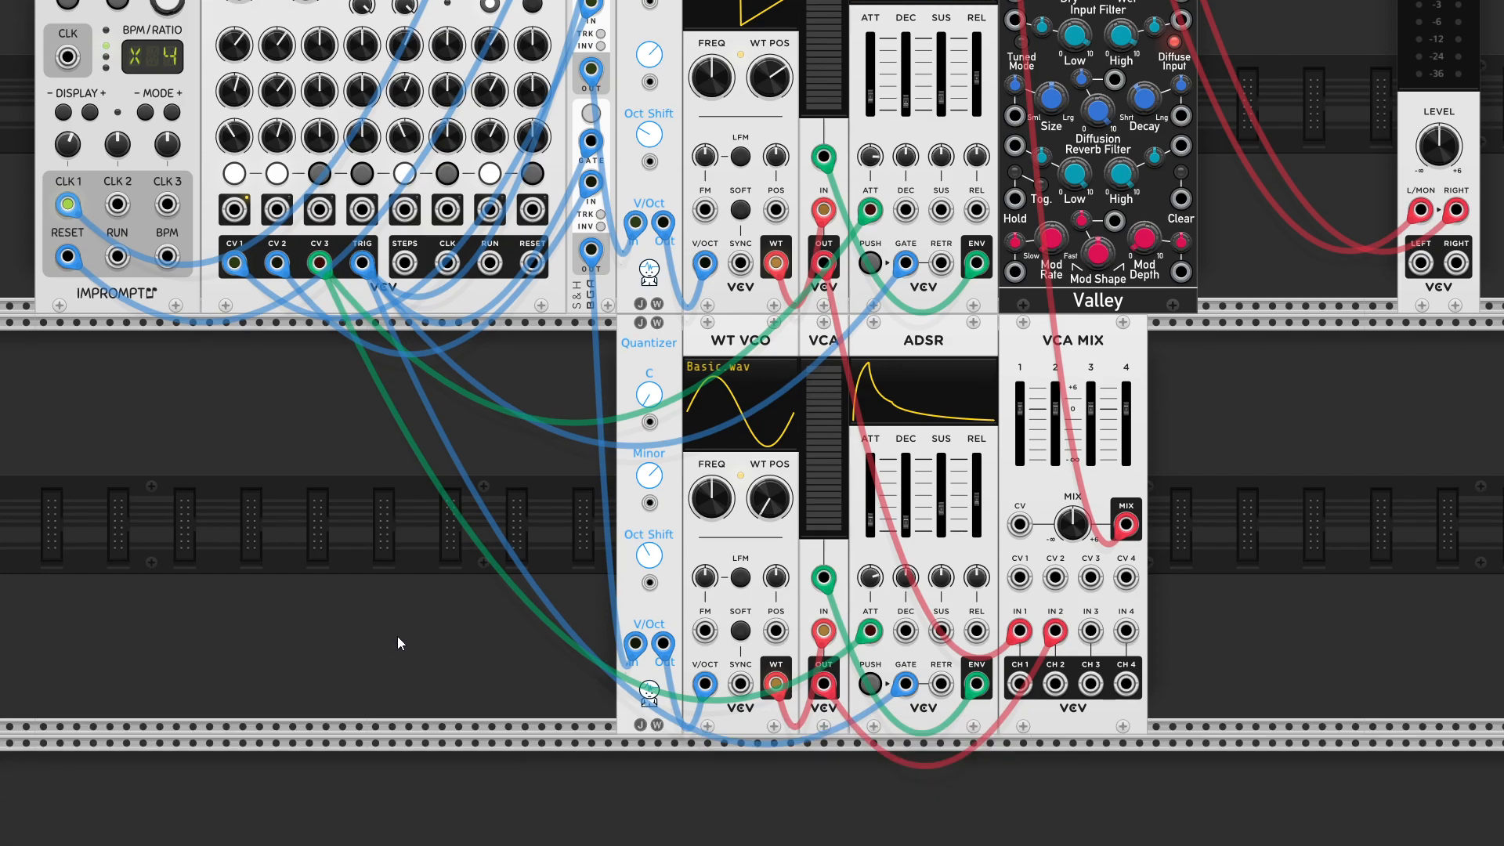
scroll(654, 657, down, 9)
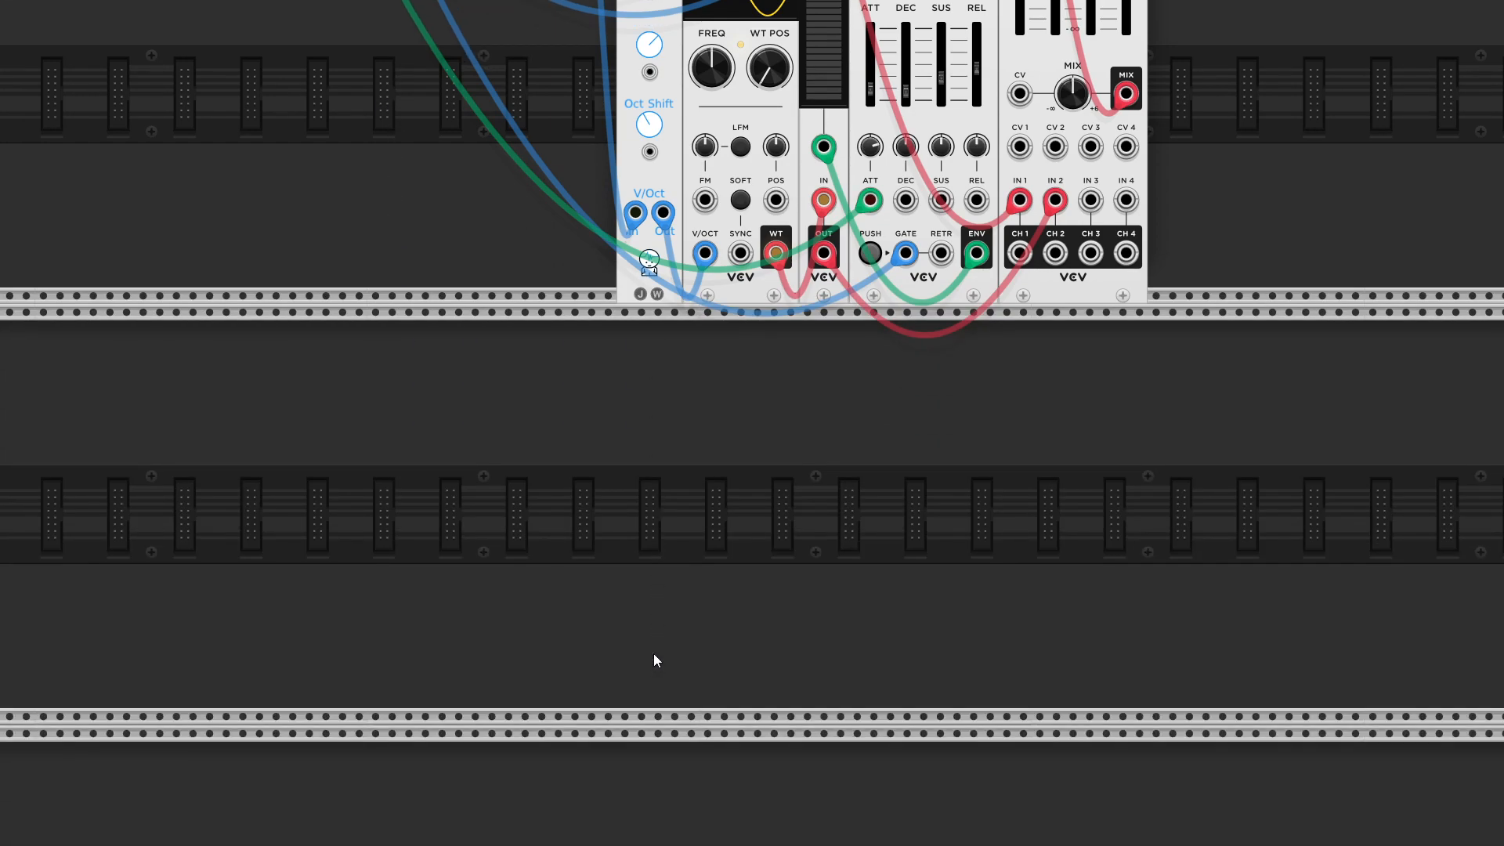
scroll(654, 658, down, 1)
scroll(655, 655, down, 1)
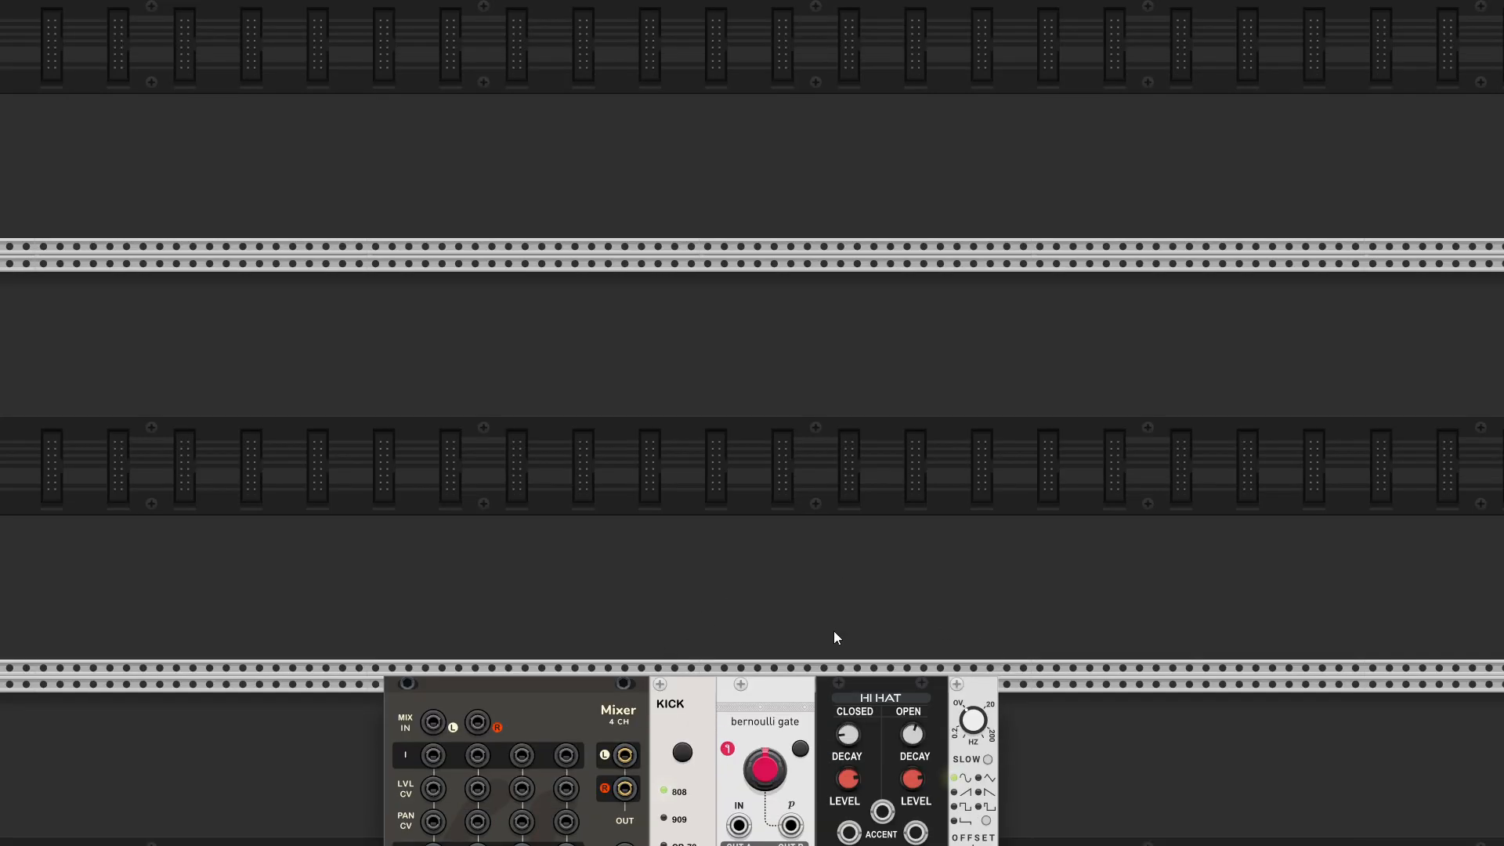
drag(704, 695, 717, 178)
scroll(809, 424, up, 9)
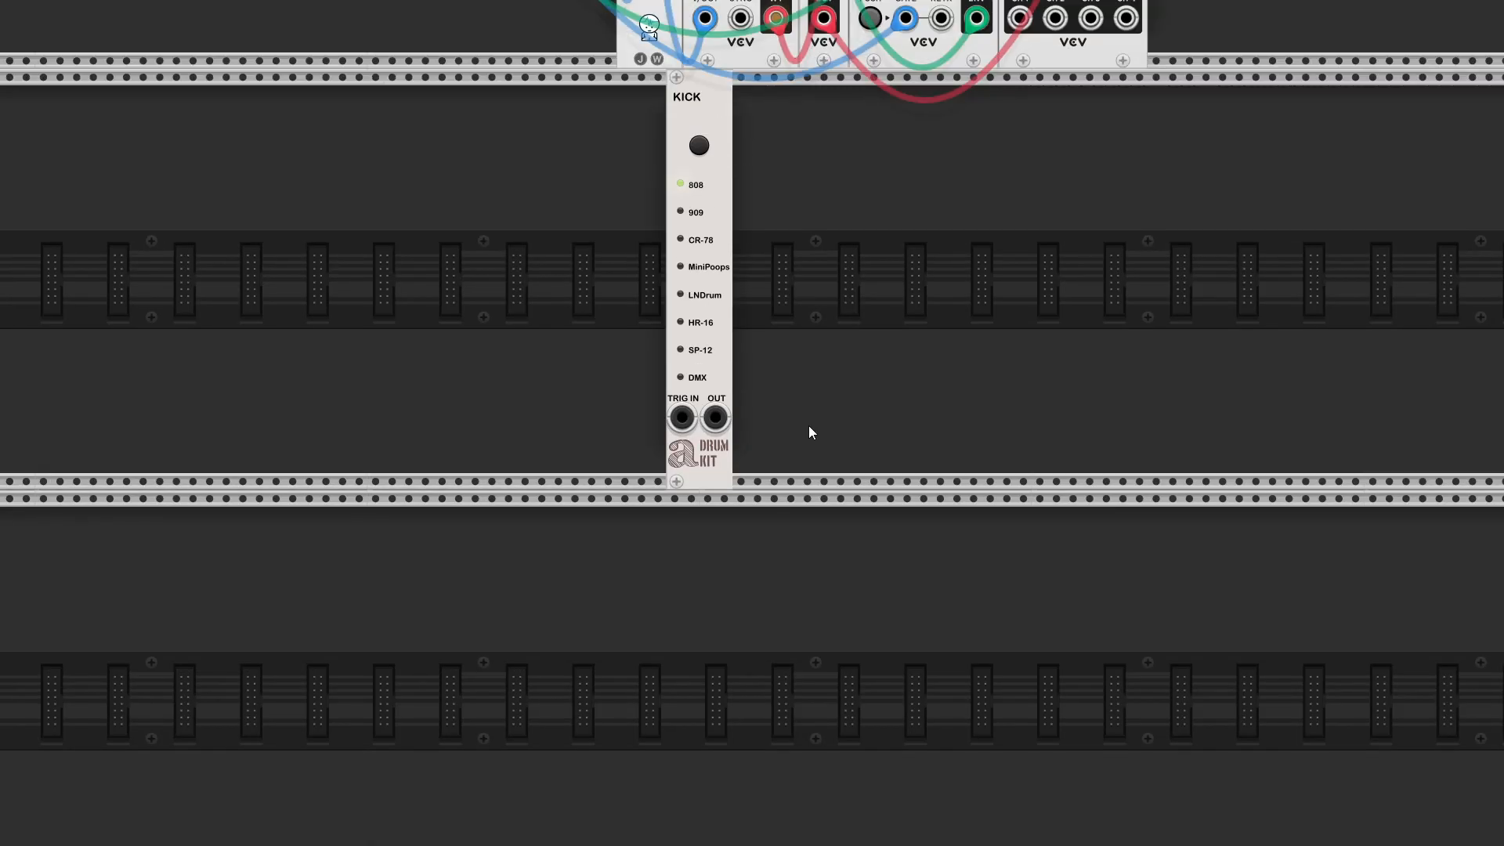
scroll(819, 507, up, 4)
drag(692, 687, 72, 469)
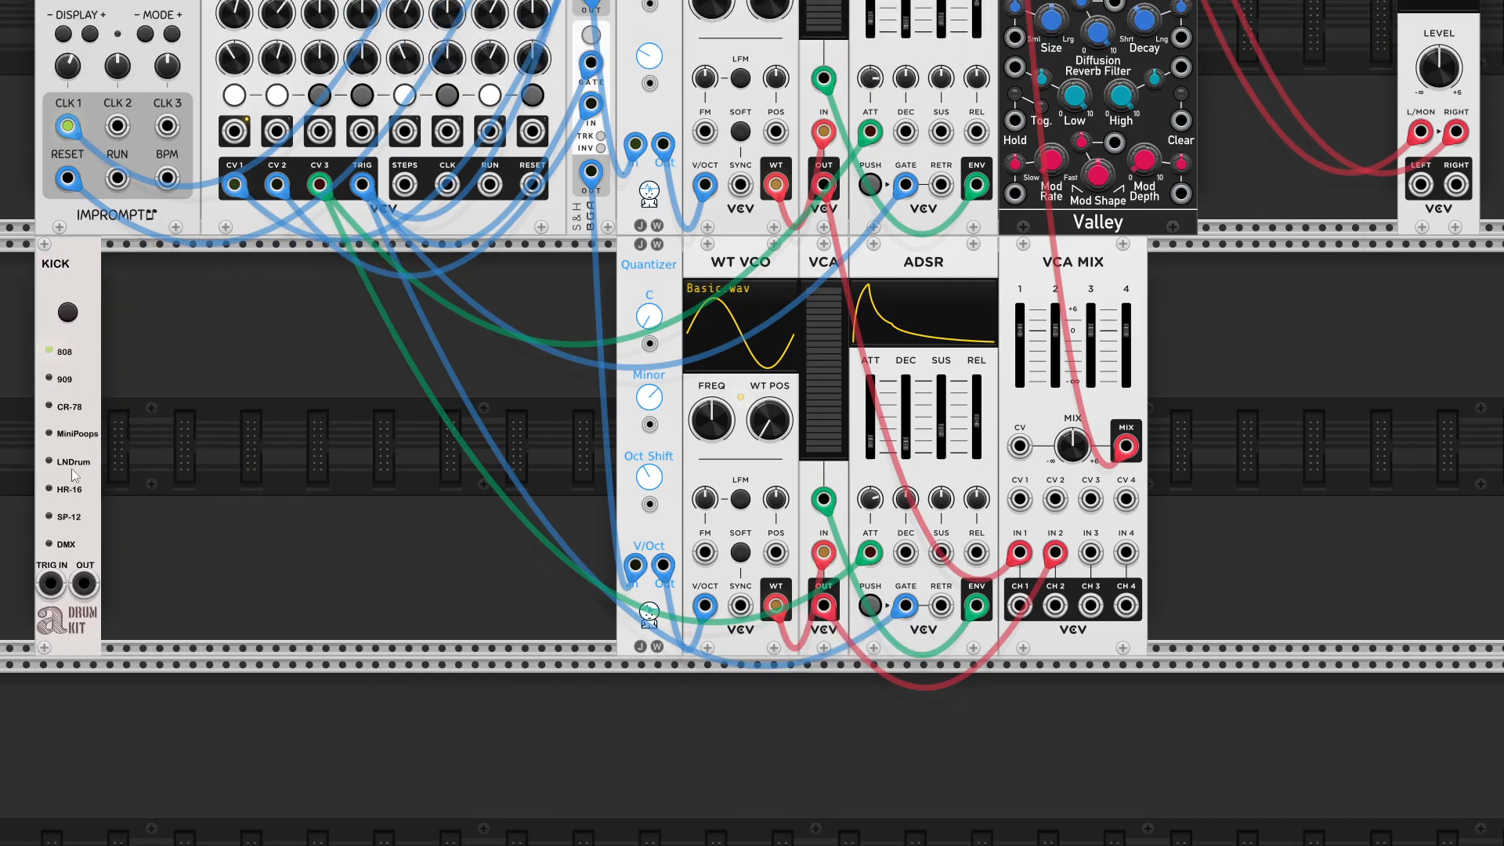
scroll(318, 712, up, 4)
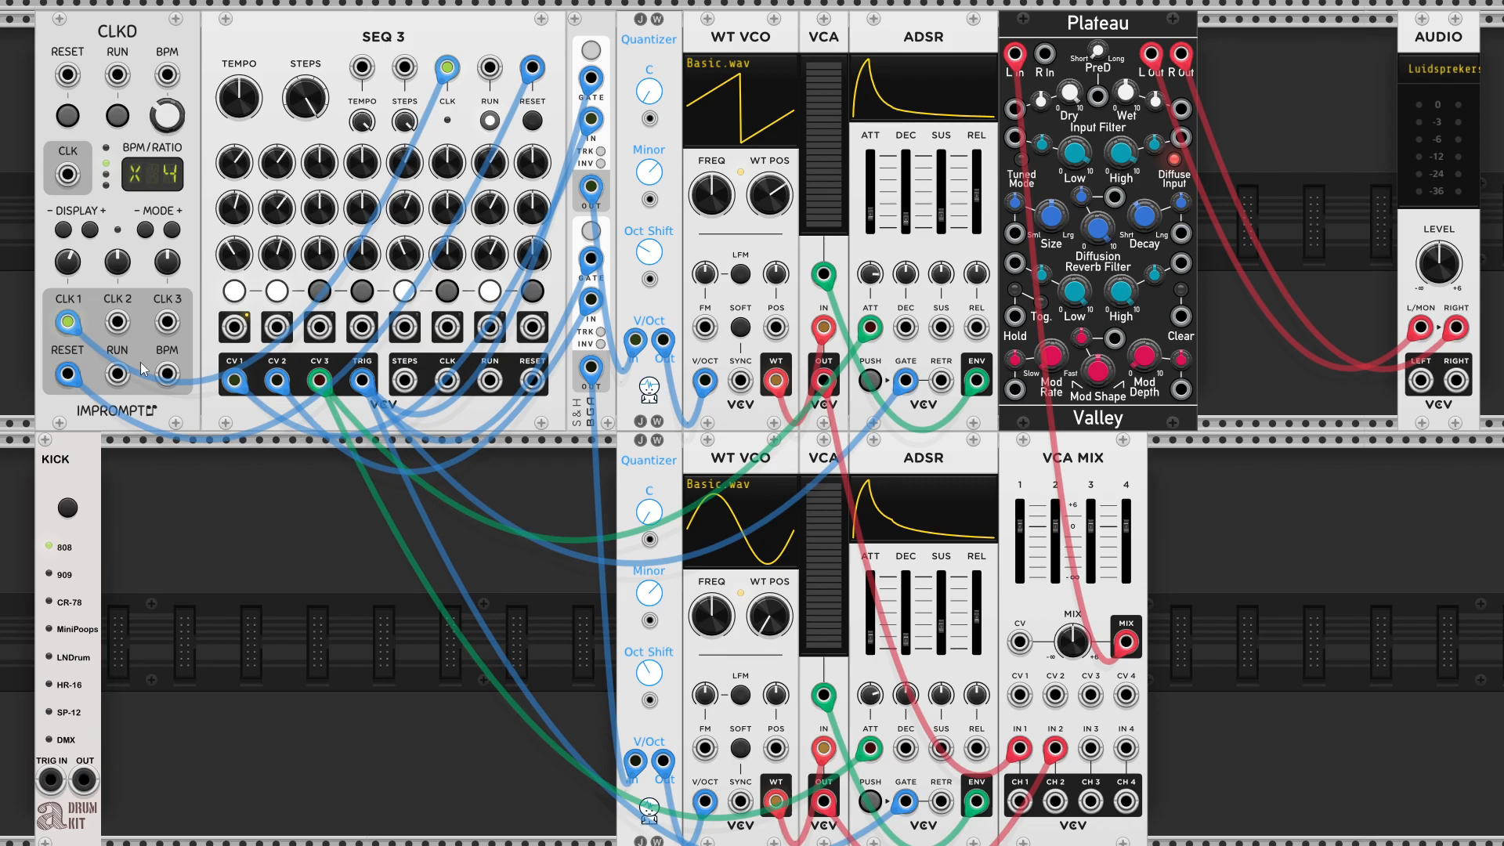
Patch CLKD's CLK 3 output to the KICK's TRIG IN with a blue cable, and its OUT to VCA MIX's IN 3 with a red one.
right_click(56, 784)
drag(74, 826, 167, 321)
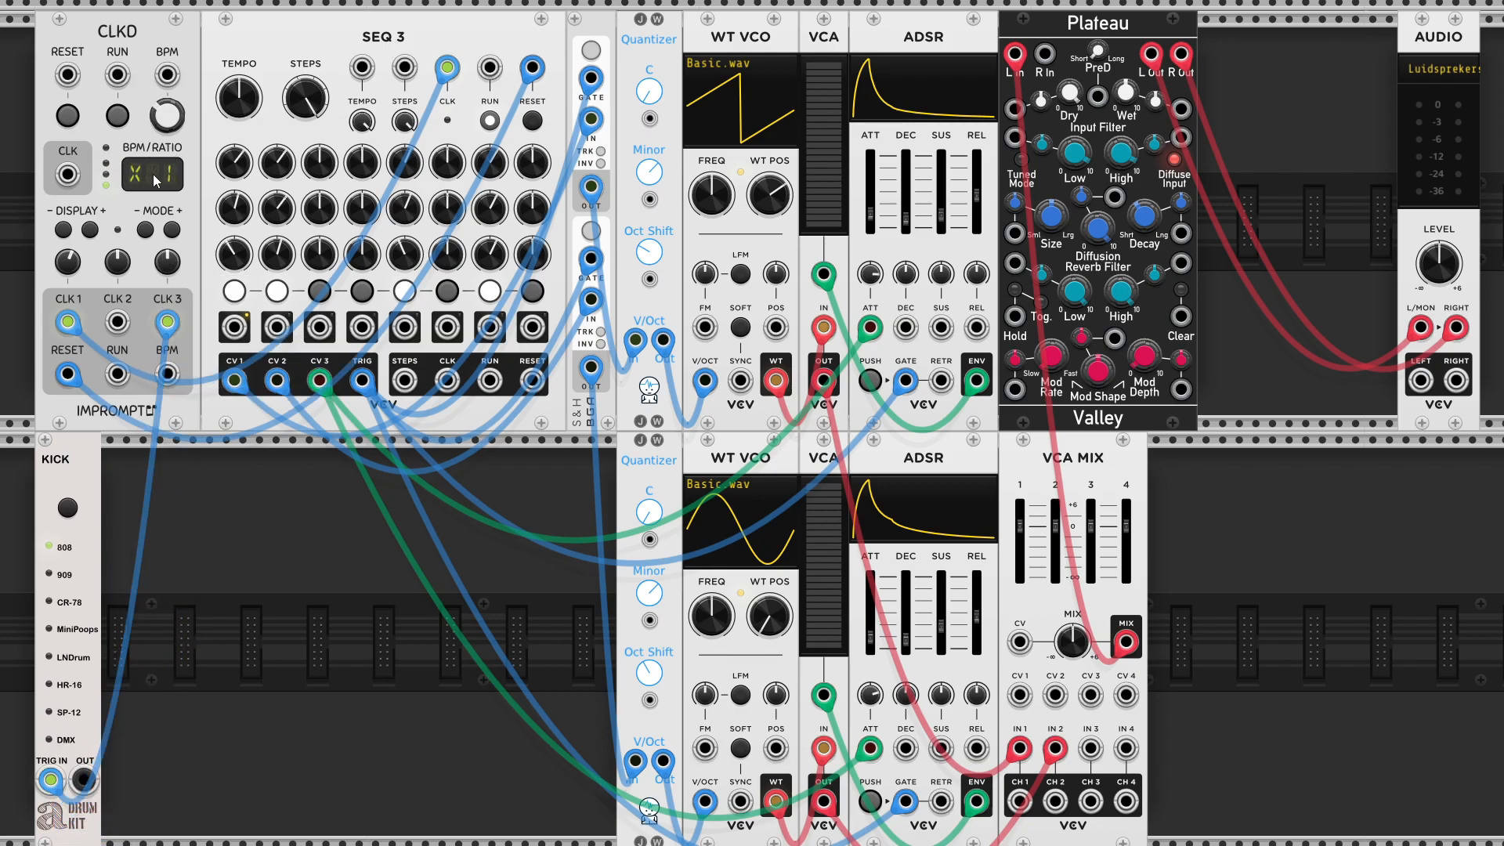
right_click(76, 792)
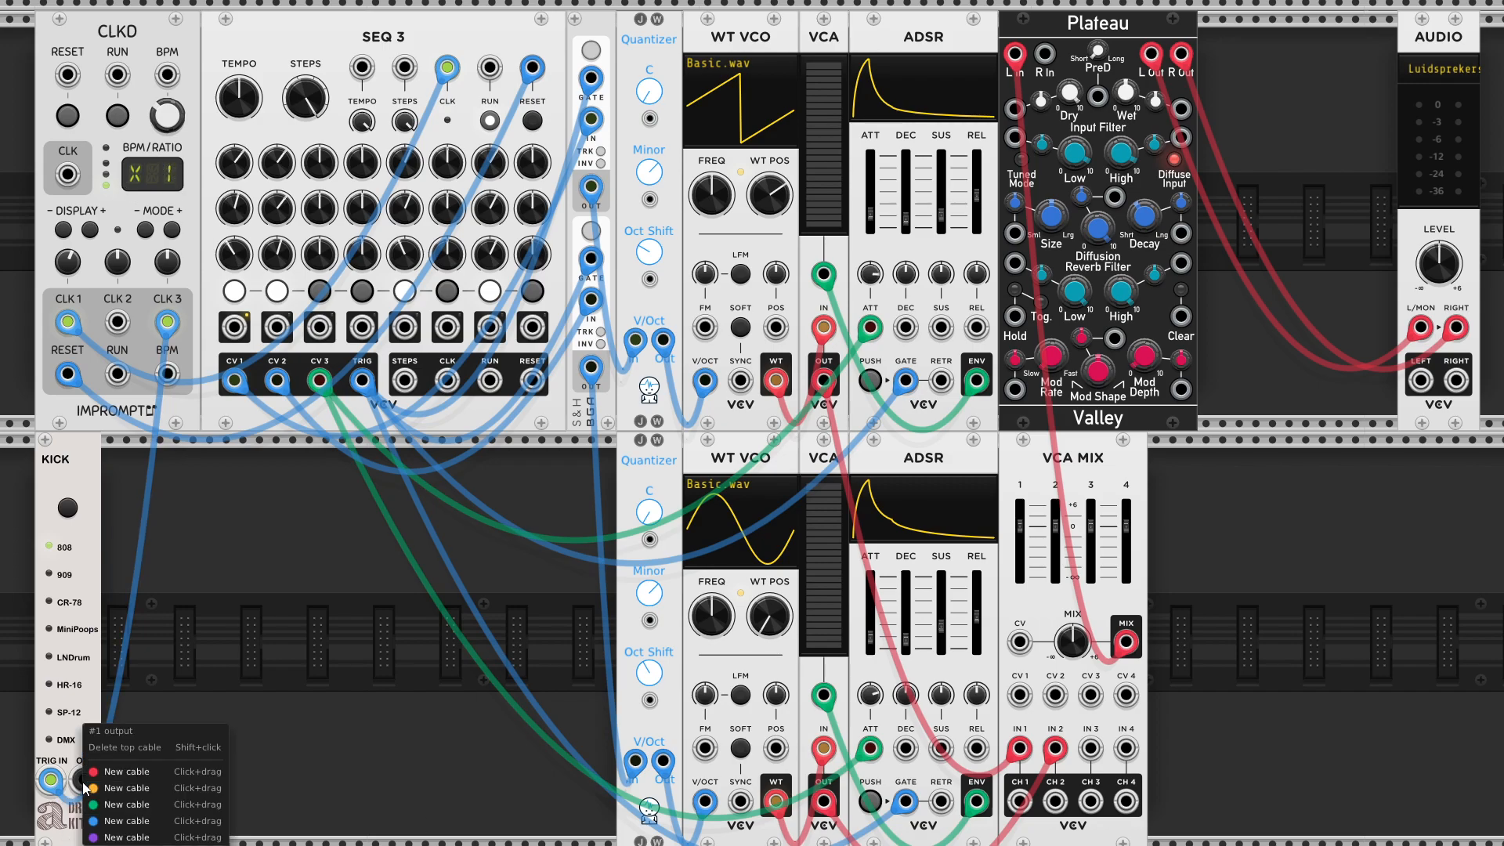
drag(117, 777, 1090, 467)
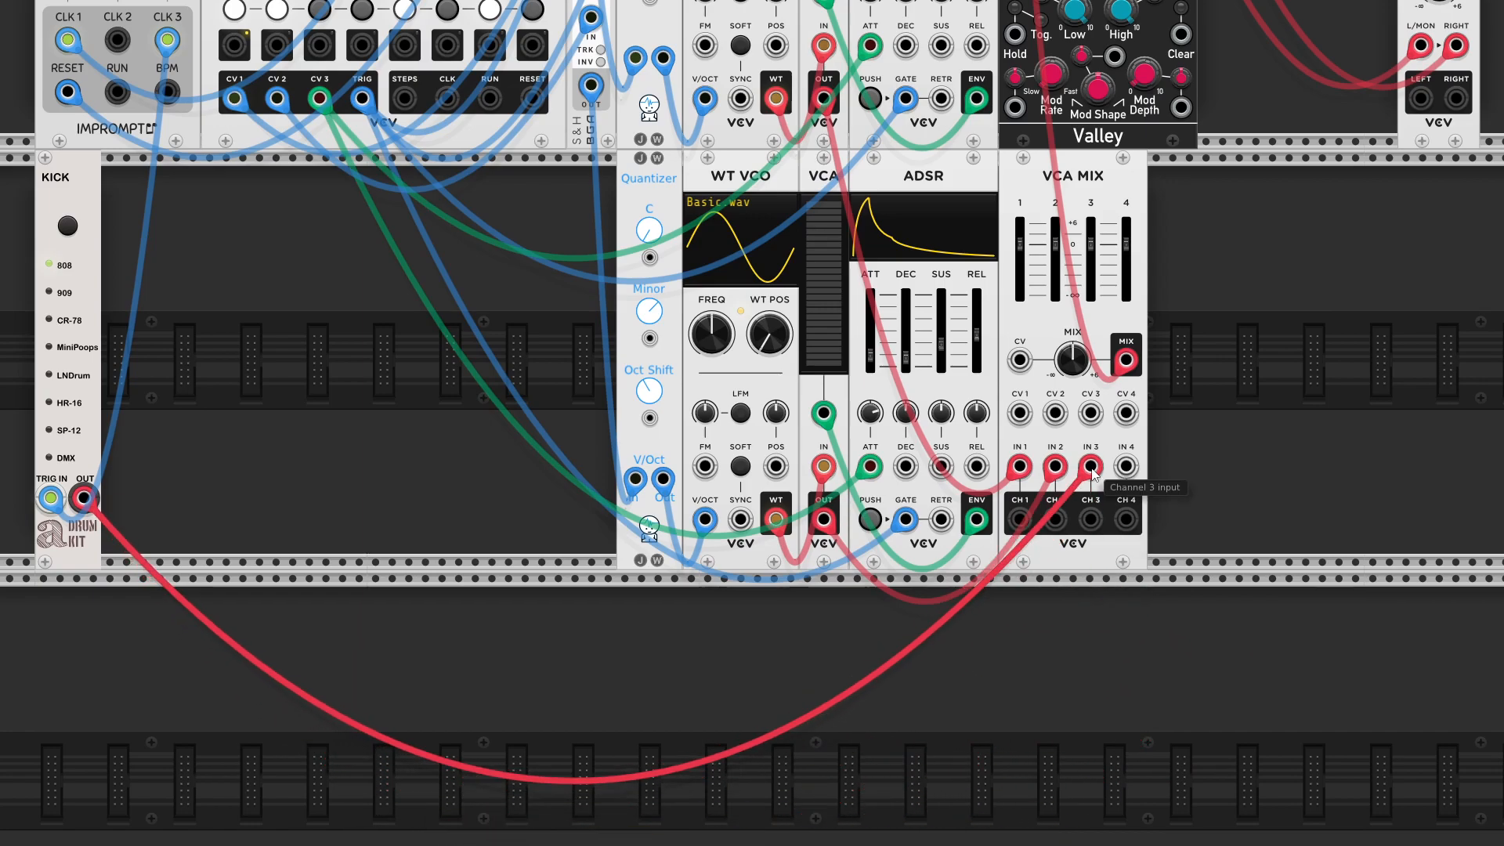
With the clock running, switch the KICK to the LNDrum sound and lower VCA MIX's channel 3 level to about -8.4 dB.
scroll(212, 837, up, 5)
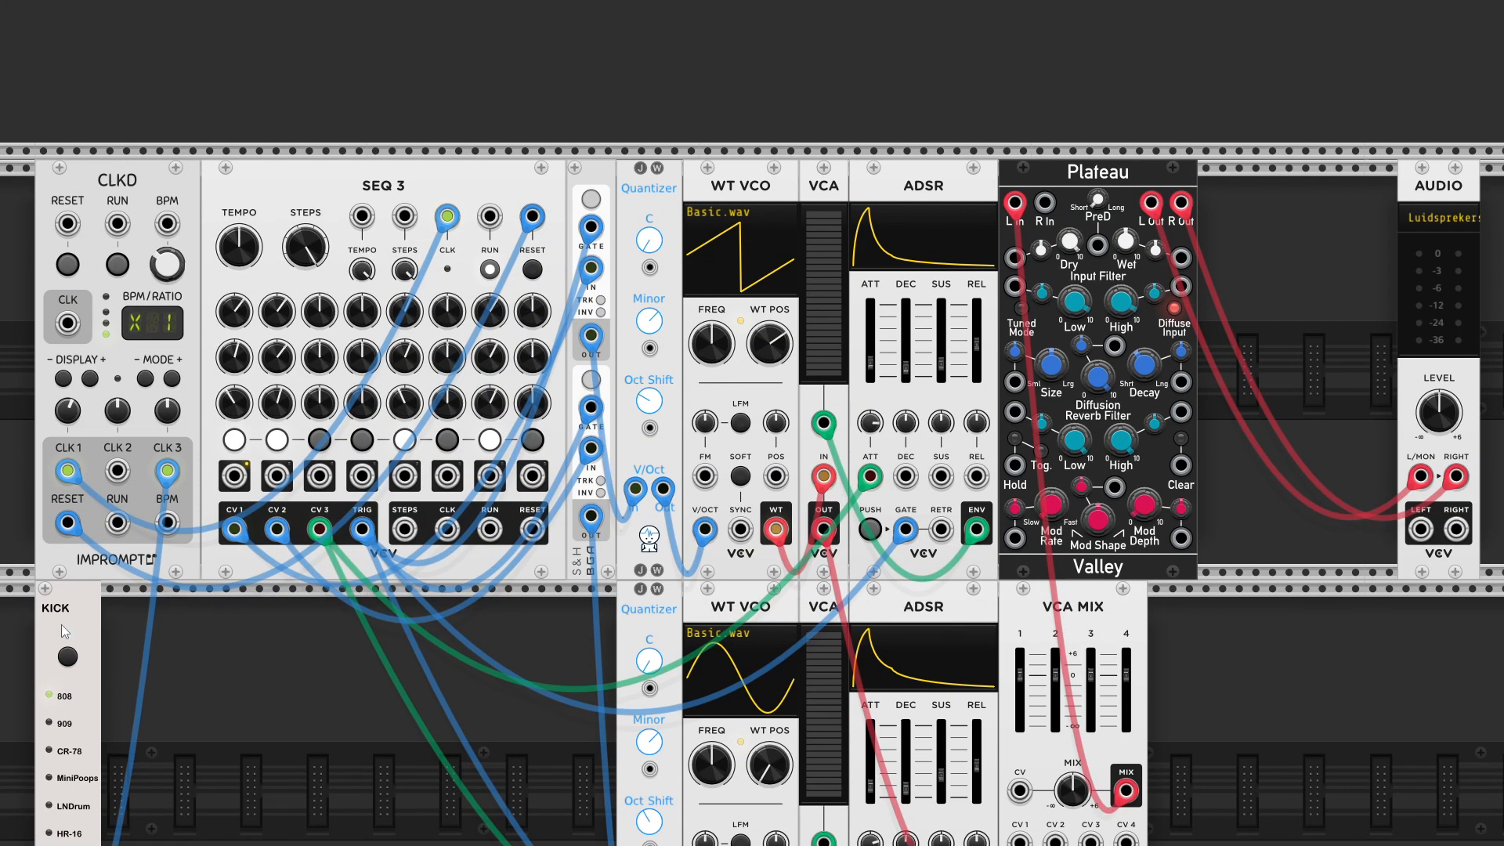
click(117, 264)
scroll(251, 760, down, 3)
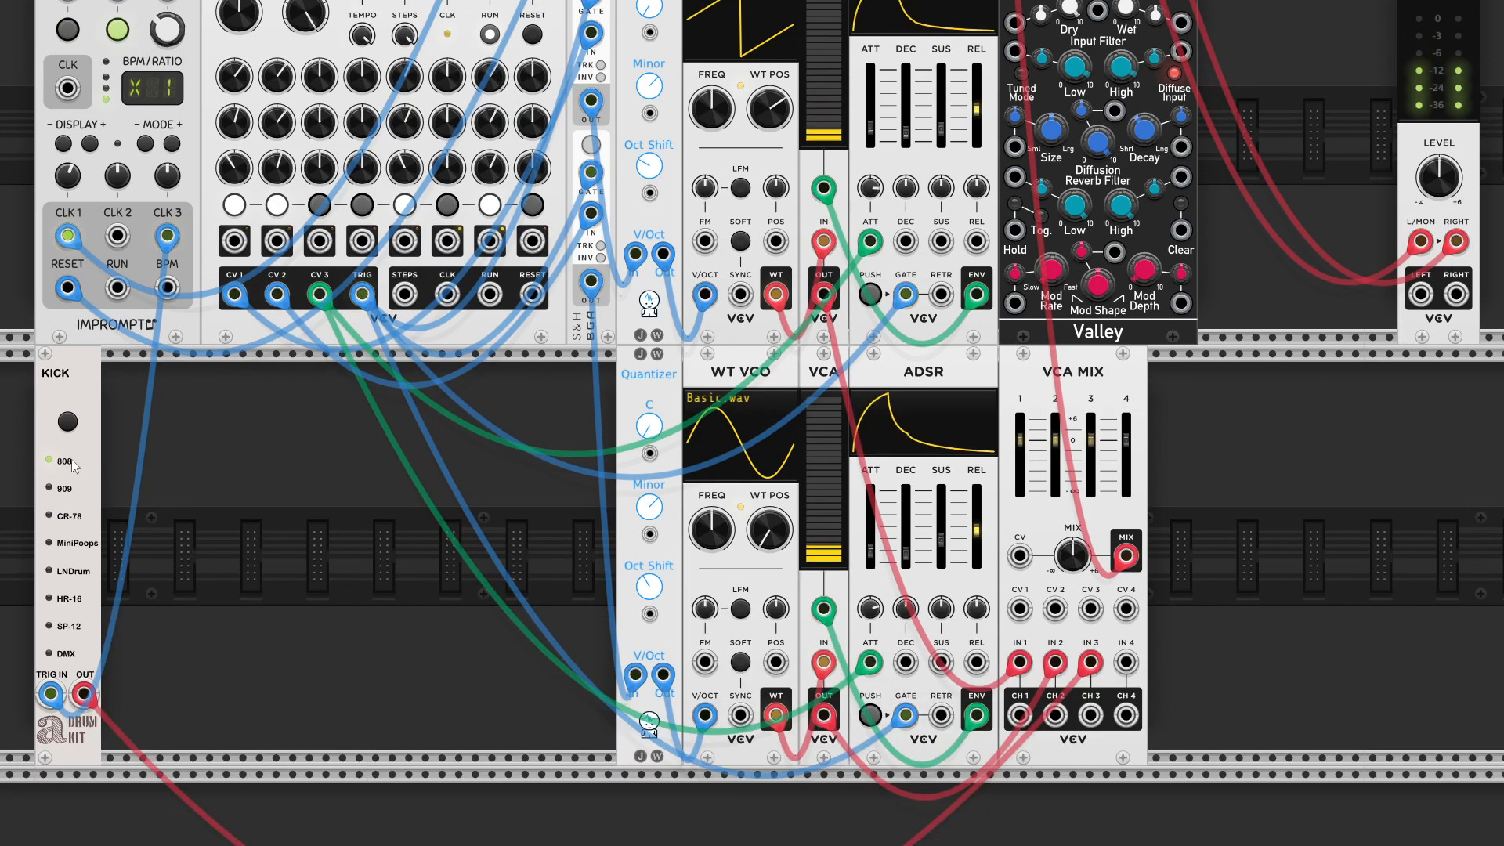
click(67, 428)
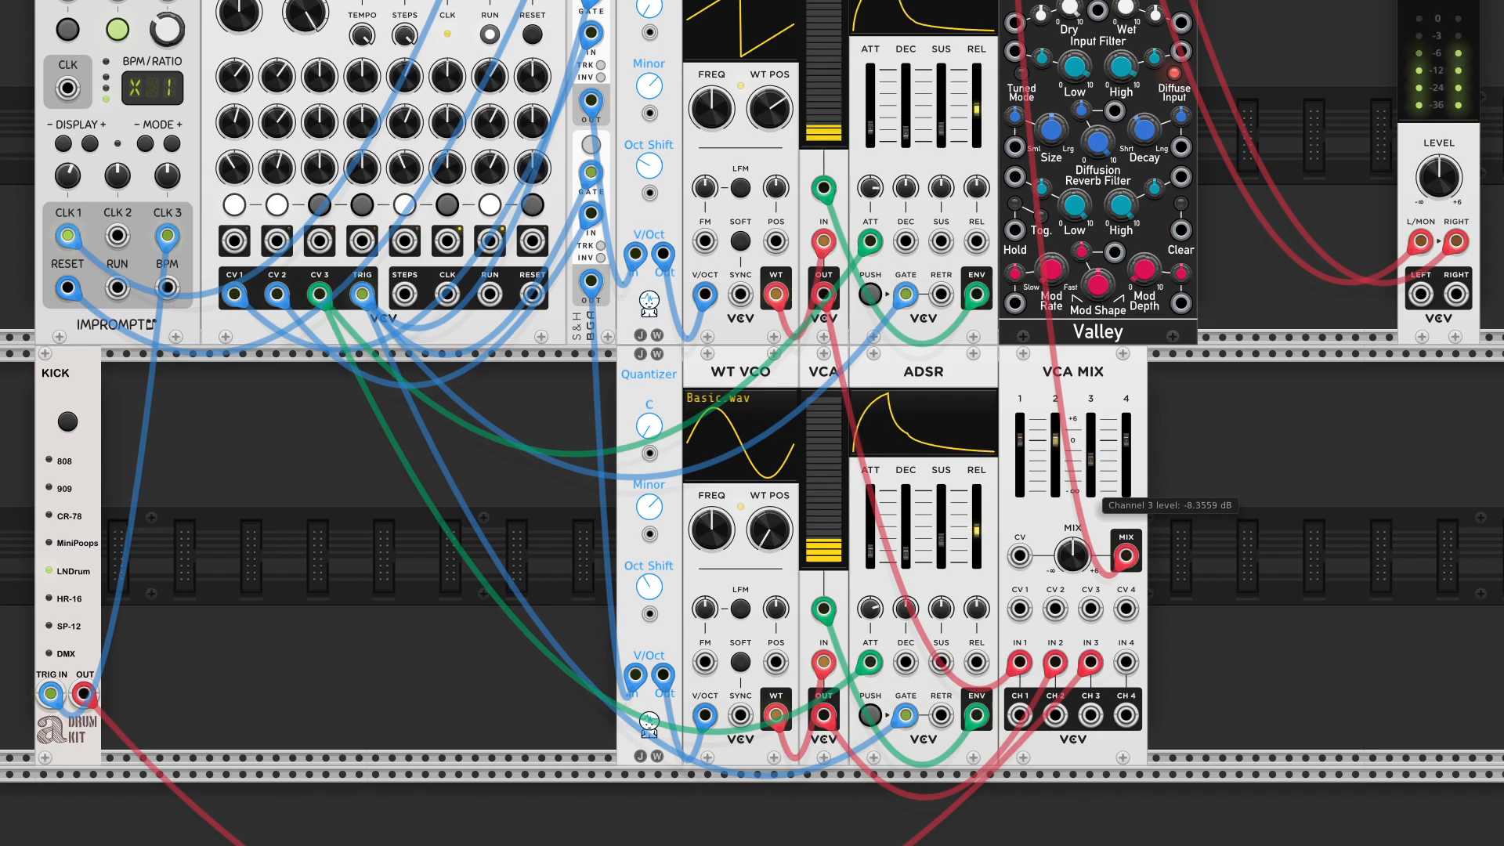
Stop the clock and reset it to the first sequencer step.
scroll(3, 578, up, 5)
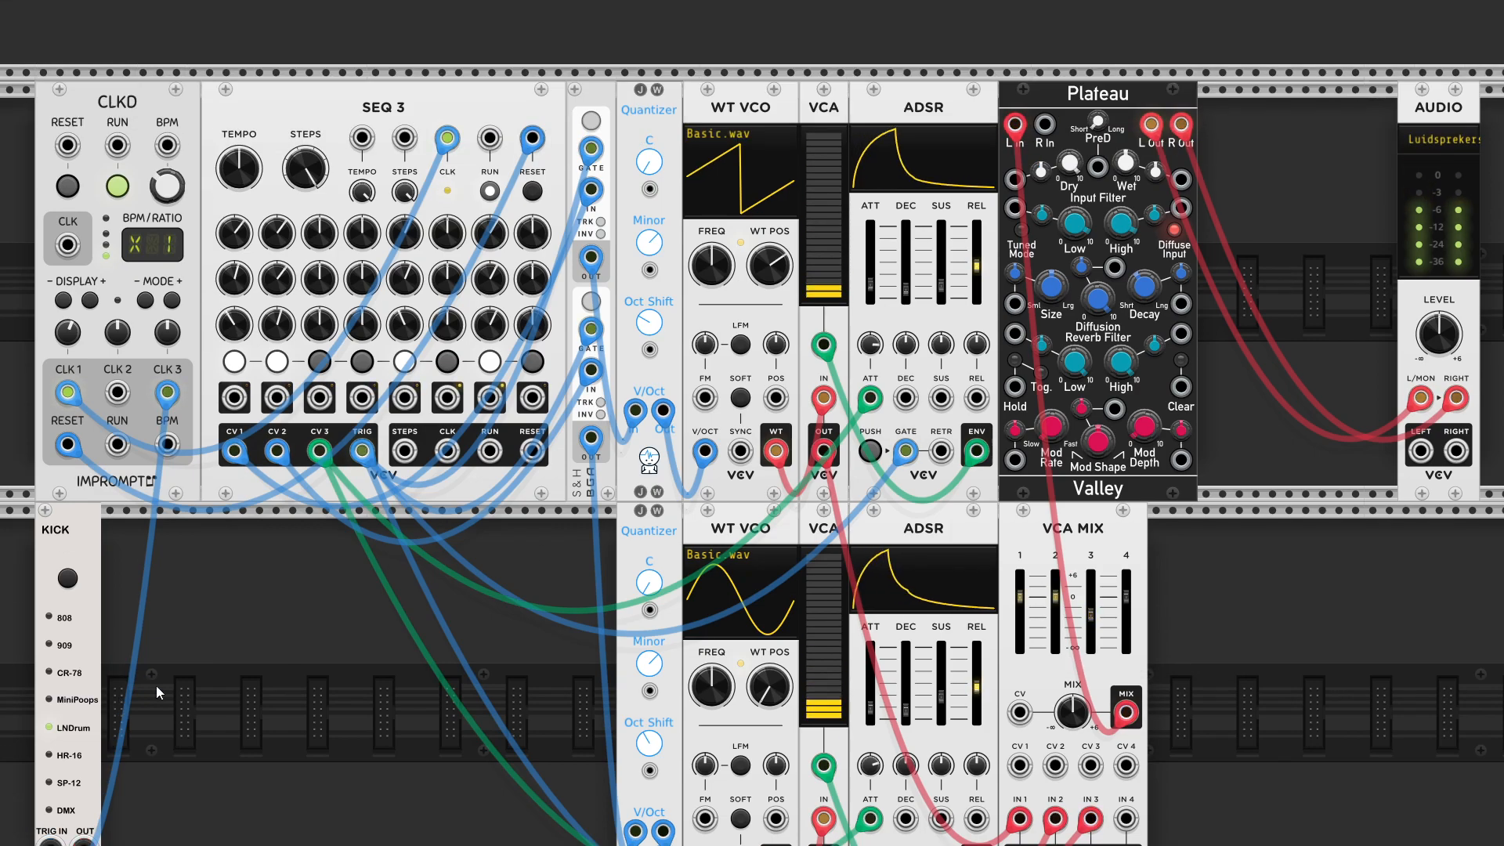
click(119, 304)
click(70, 303)
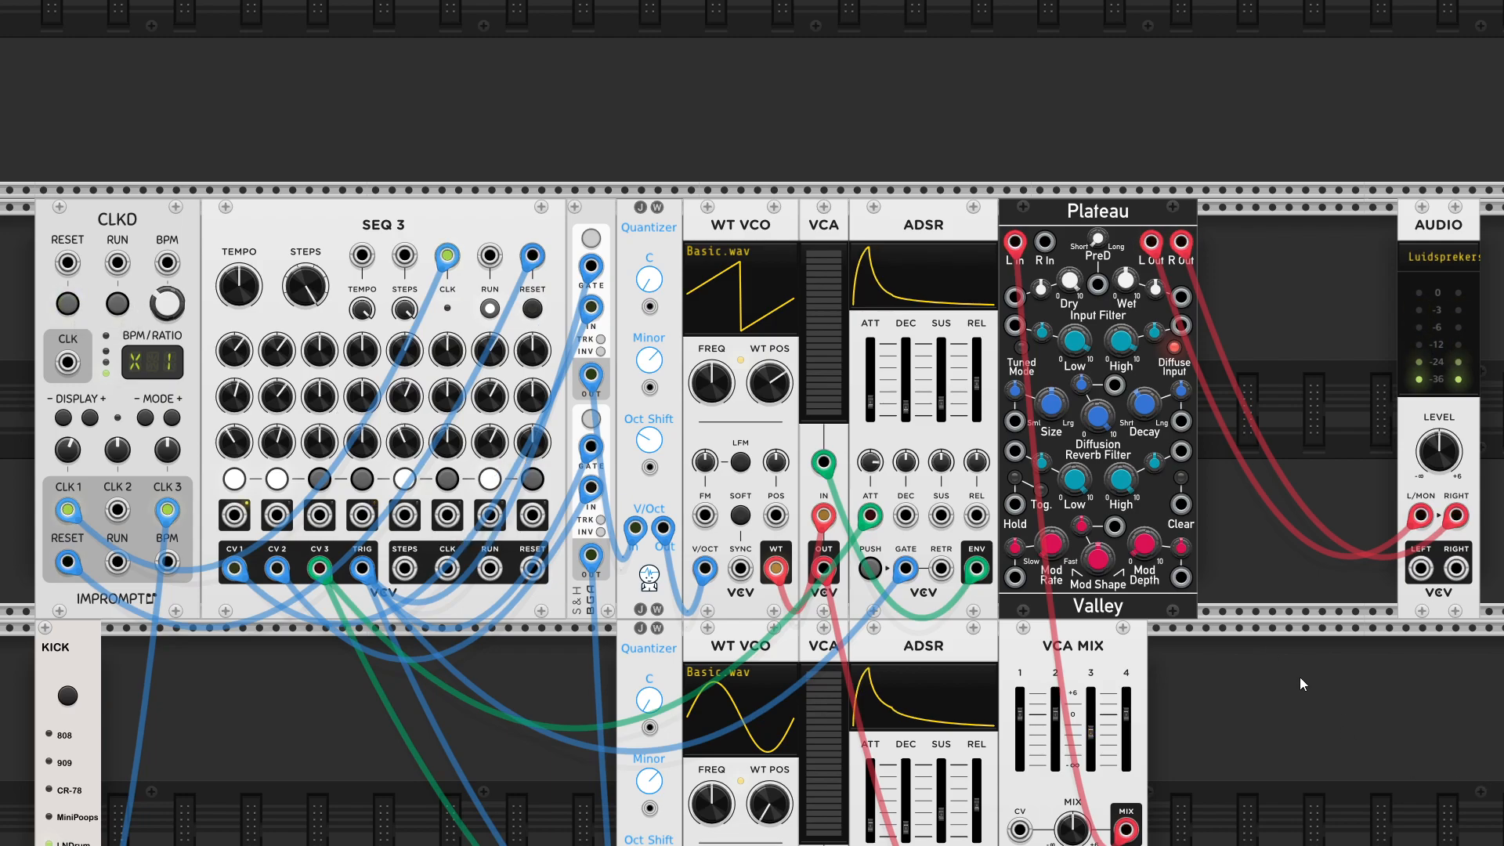
scroll(1160, 705, down, 3)
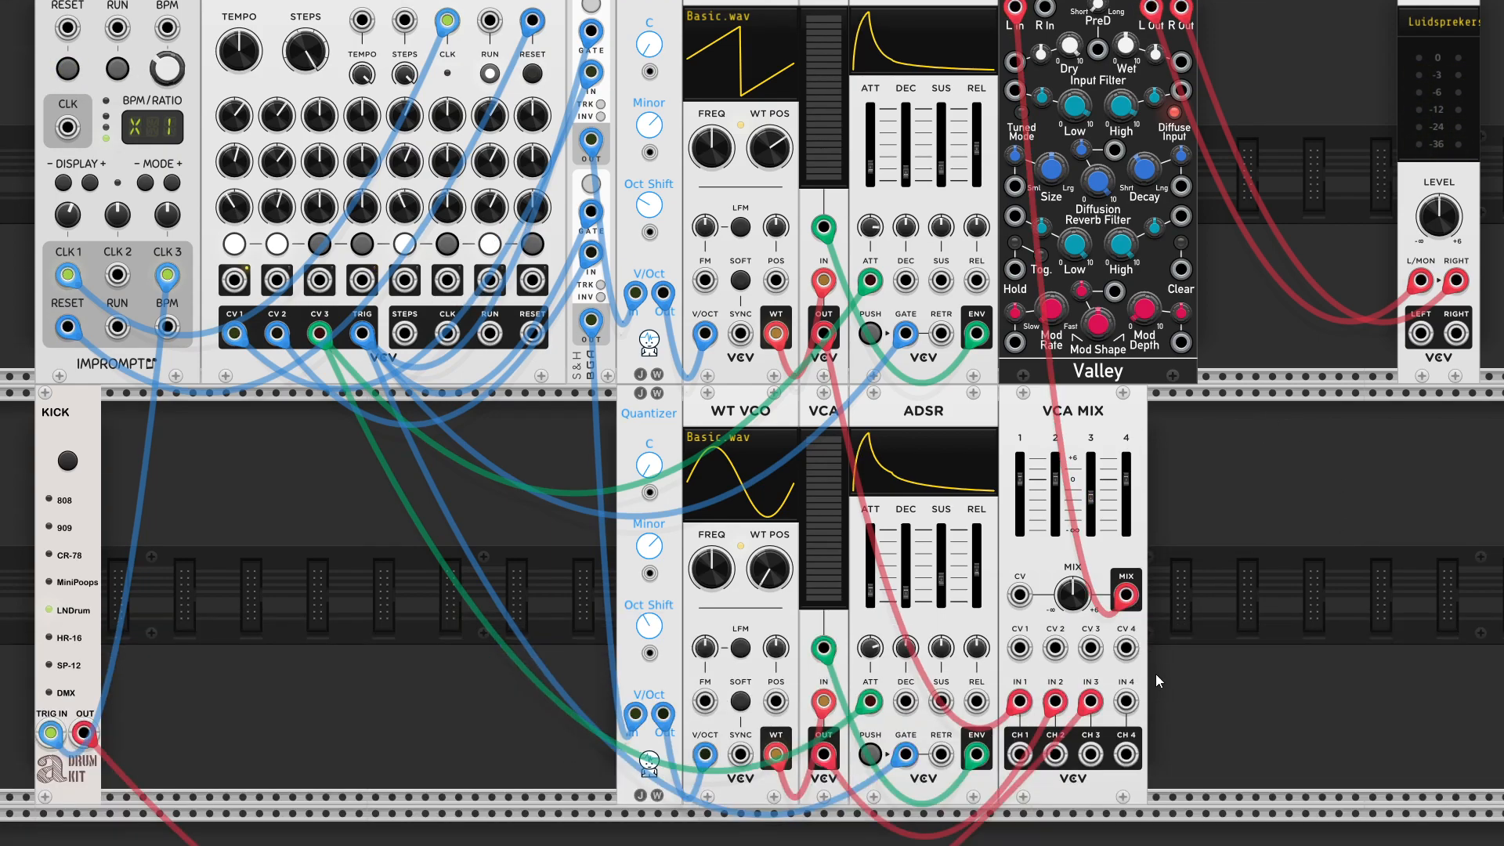
scroll(1177, 699, up, 2)
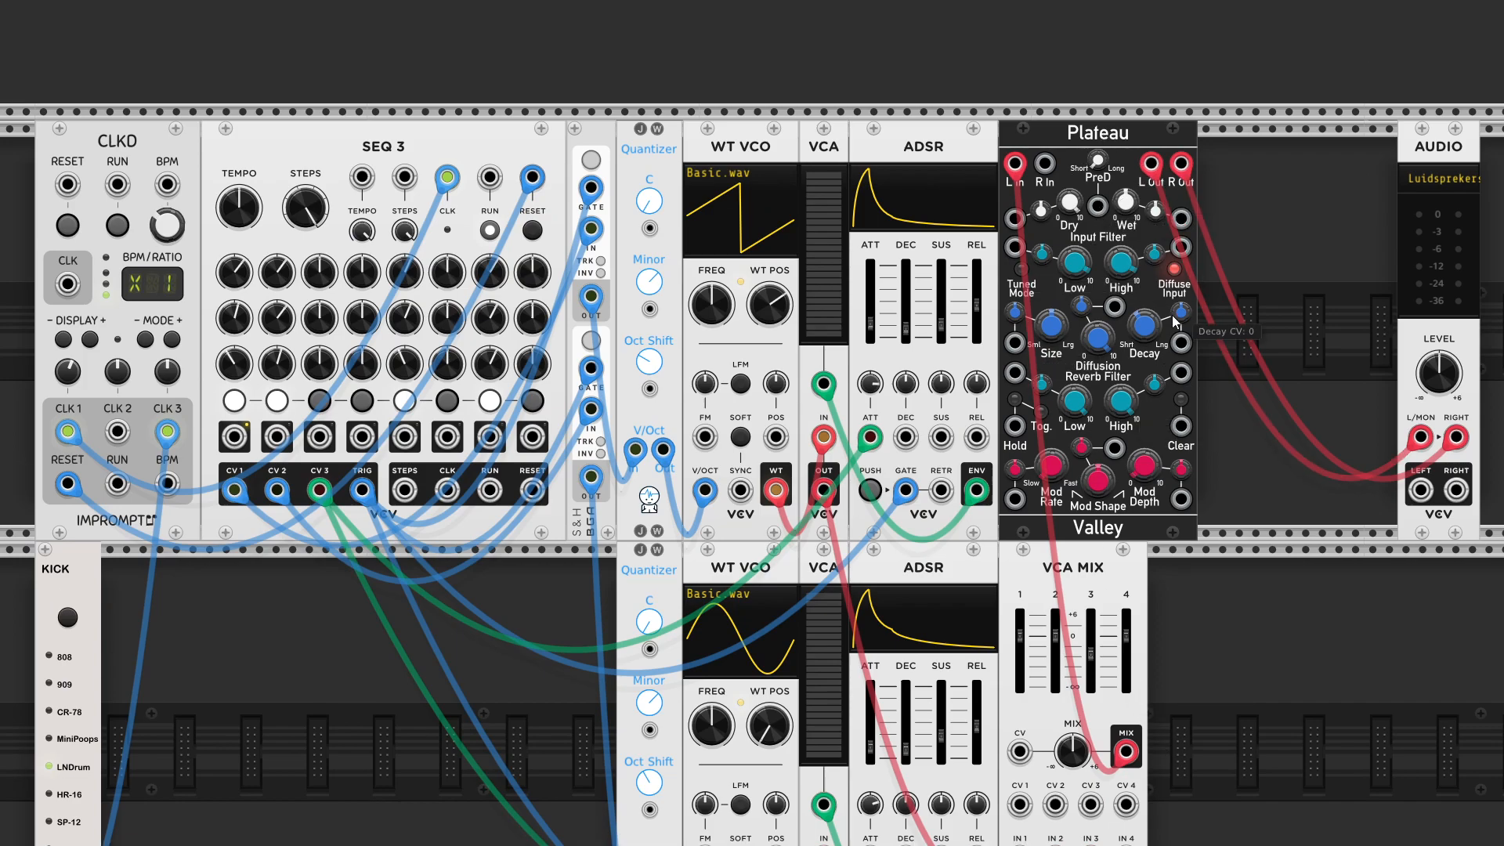
scroll(1253, 634, down, 8)
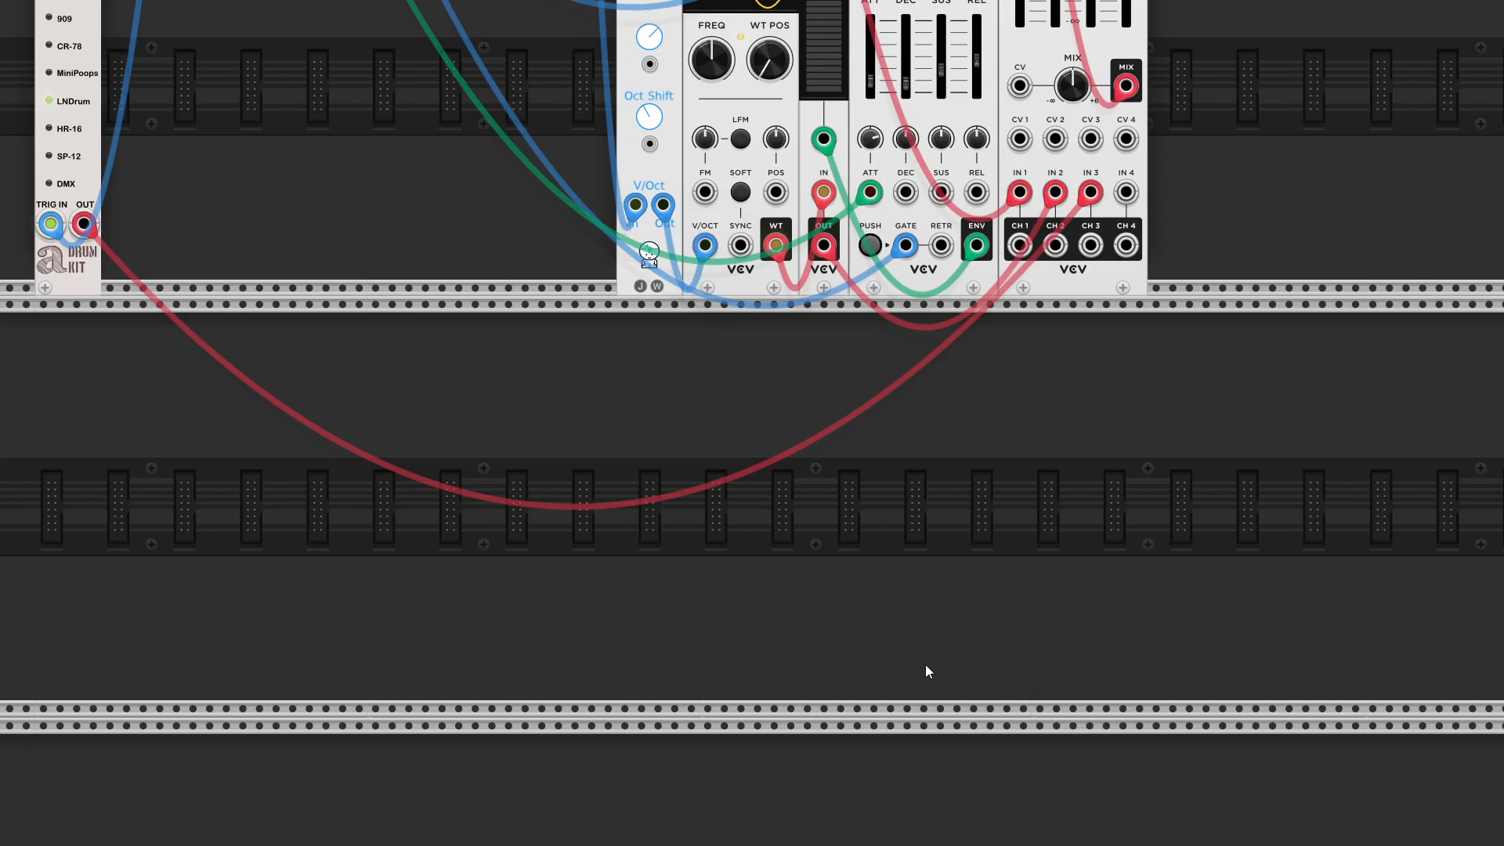
Move the four-channel Mixer module from the lower spare modules up into the row directly beside VCA MIX.
scroll(926, 672, down, 5)
drag(628, 792, 1248, 658)
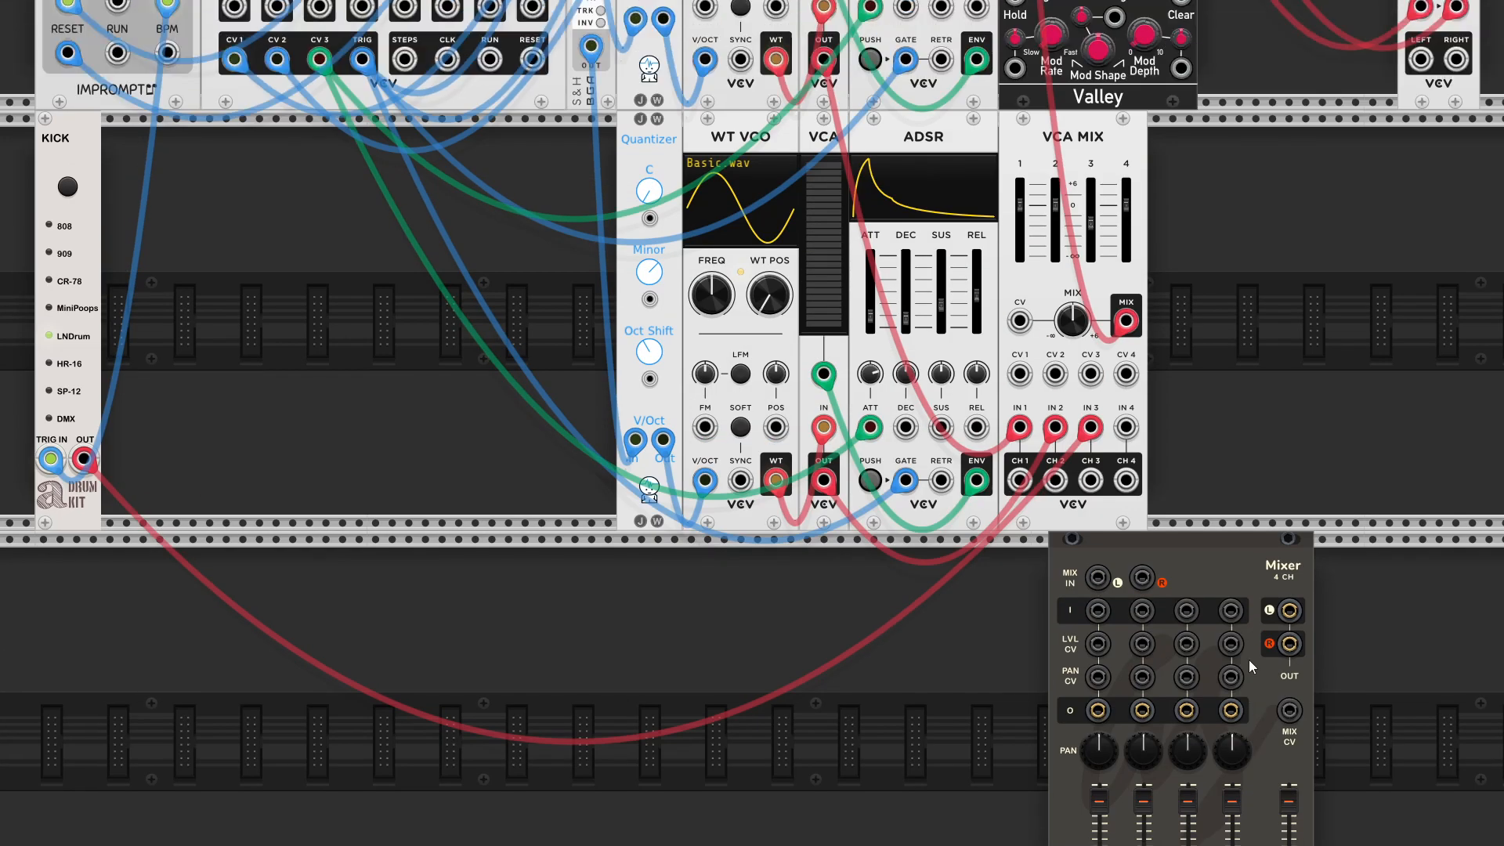
scroll(1296, 420, up, 2)
scroll(1249, 335, down, 1)
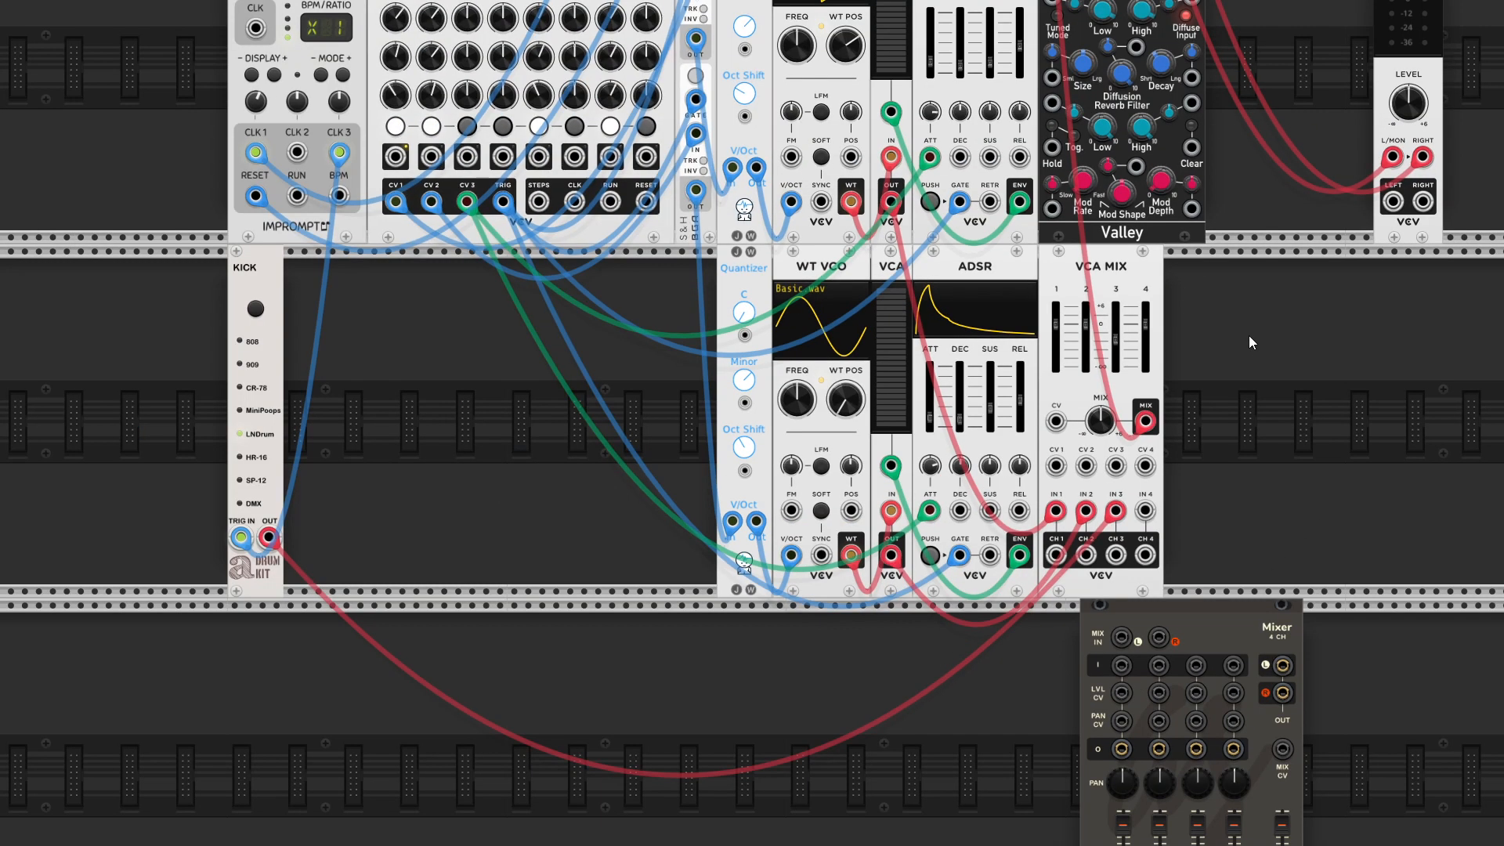
drag(1211, 619, 1294, 265)
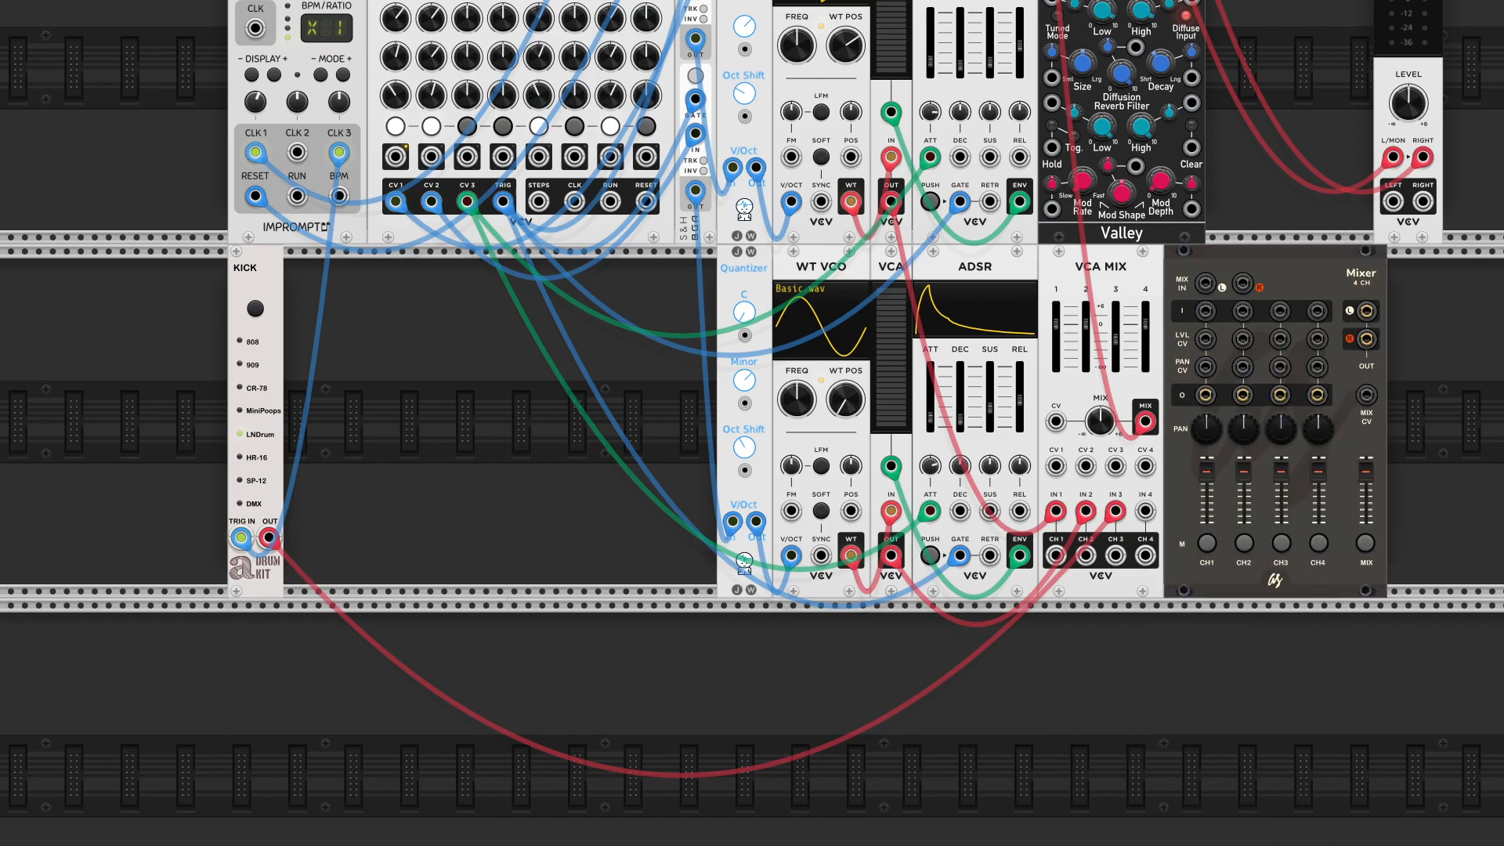
Shift the AUDIO module farther from Plateau in the upper row and place the four-channel Mixer between the two.
key(Right)
key(Right)
key(Right)
key(Right)
key(Right)
key(Right)
key(Right)
key(Right)
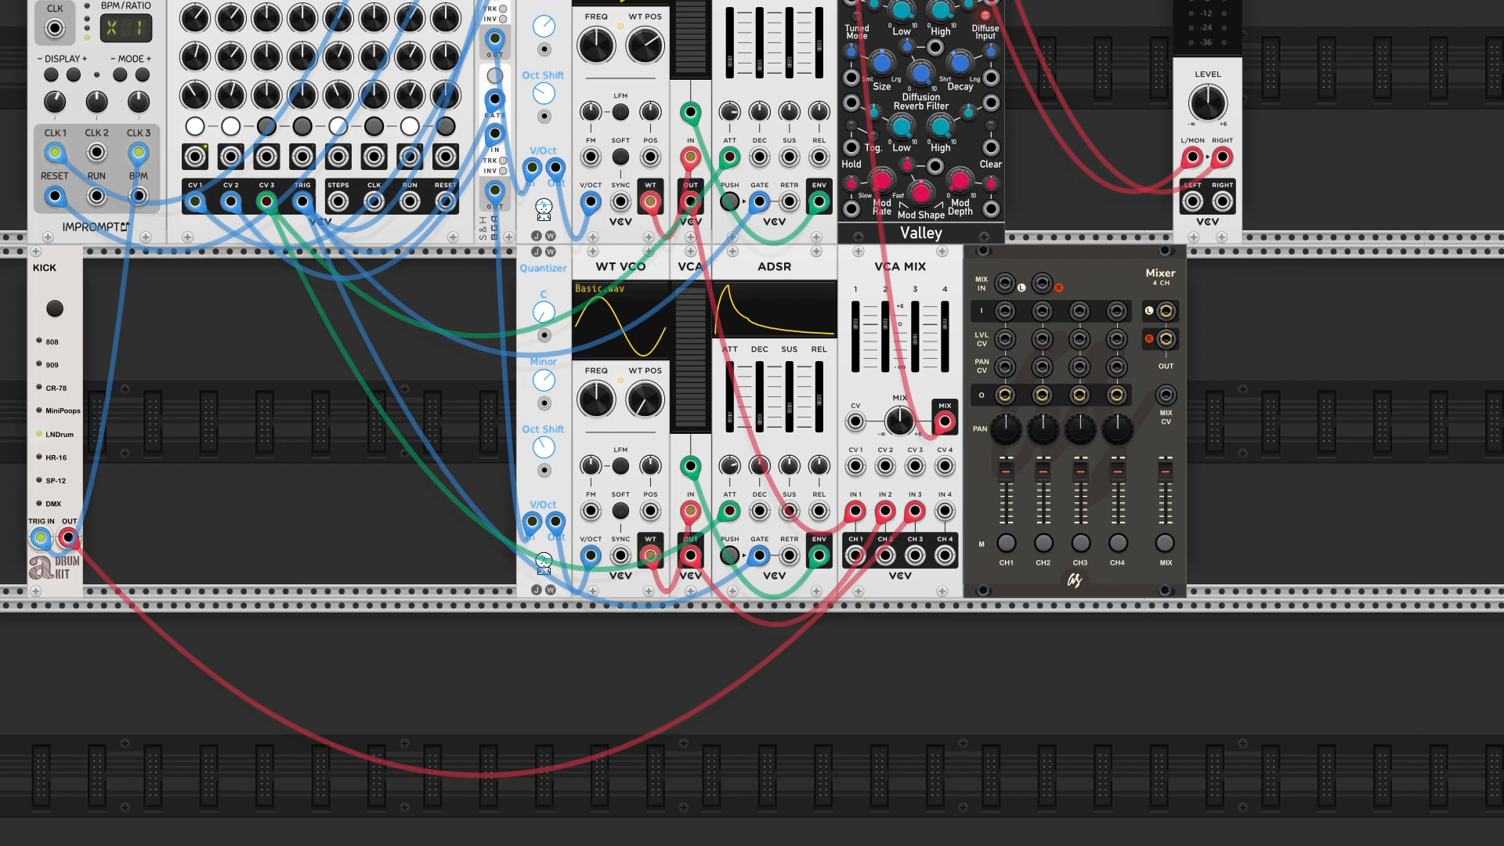
key(Up)
key(Up)
key(Up)
key(Up)
key(Up)
key(Up)
key(Up)
key(Up)
key(Up)
drag(1222, 147, 1330, 162)
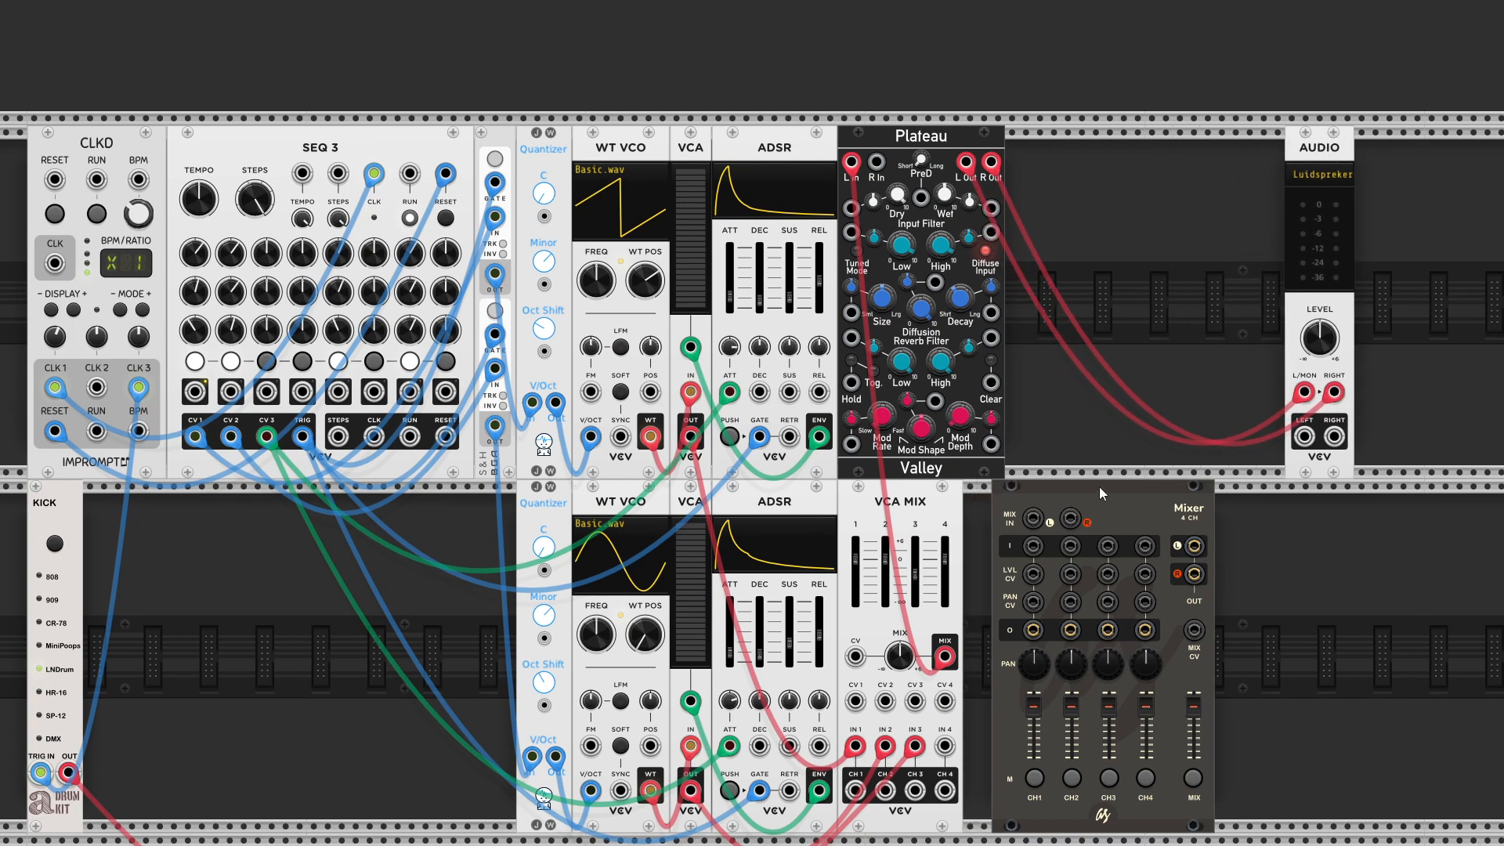
drag(1097, 489, 1139, 134)
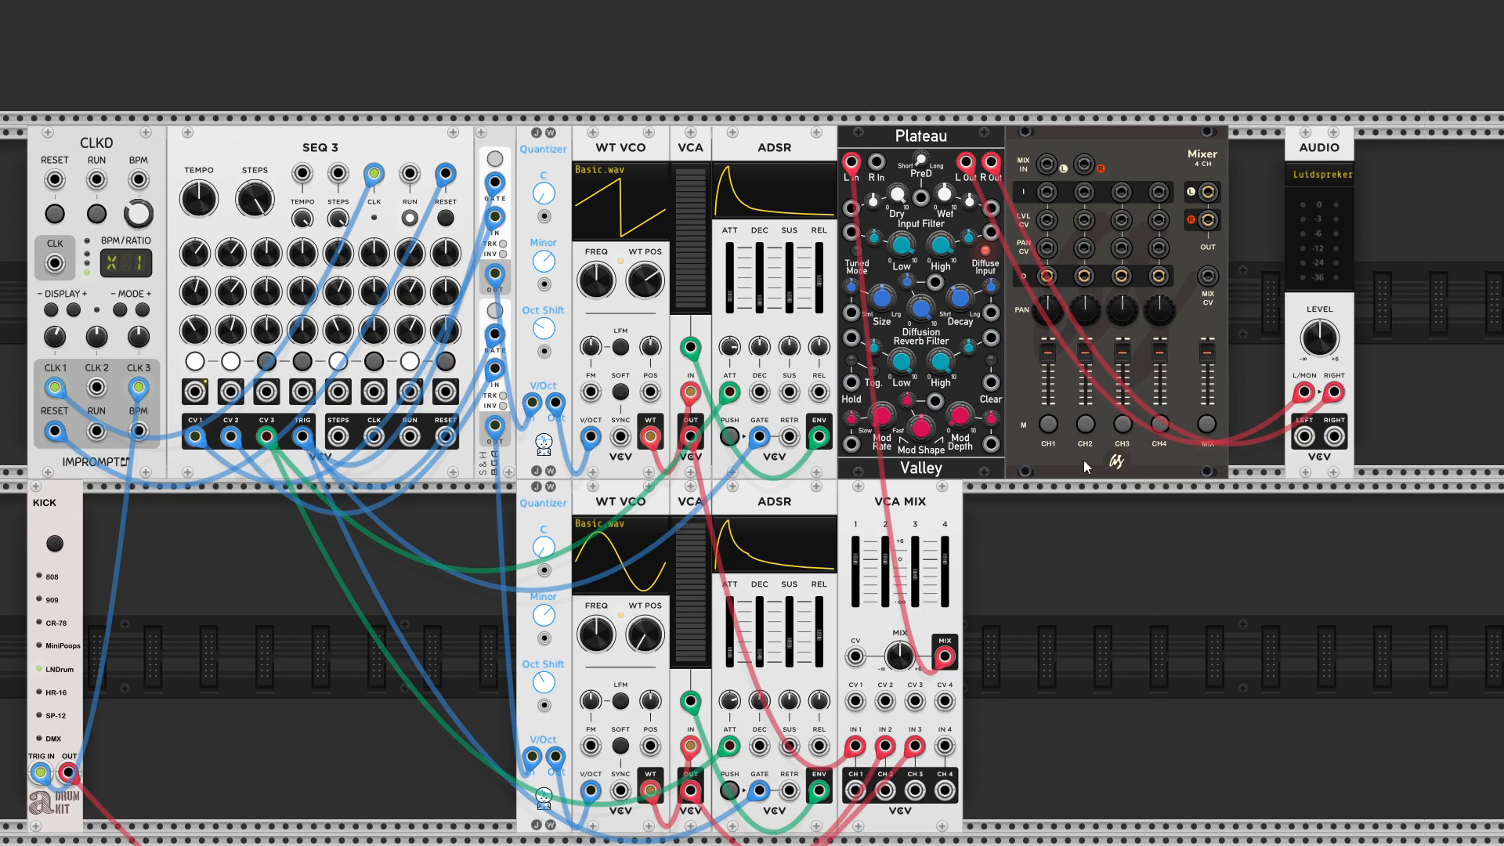
Reroute Plateau's two output cables from AUDIO to the Mixer's MIX IN L and R, and patch the Mixer's L and R outputs to AUDIO with red cables.
drag(1304, 391, 1047, 165)
drag(1334, 392, 1089, 165)
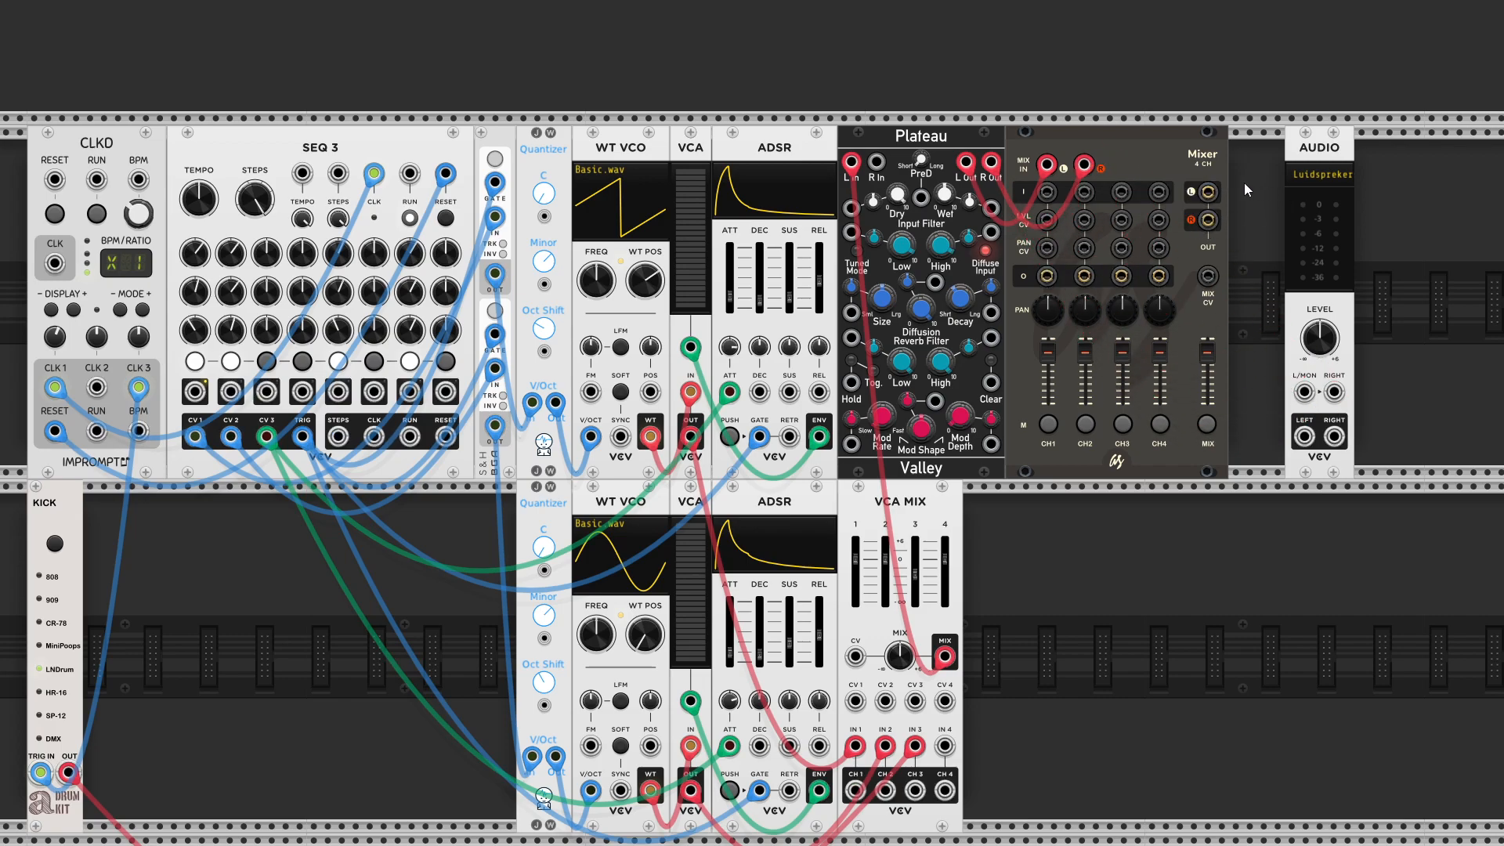
right_click(1210, 191)
drag(1237, 235, 1304, 391)
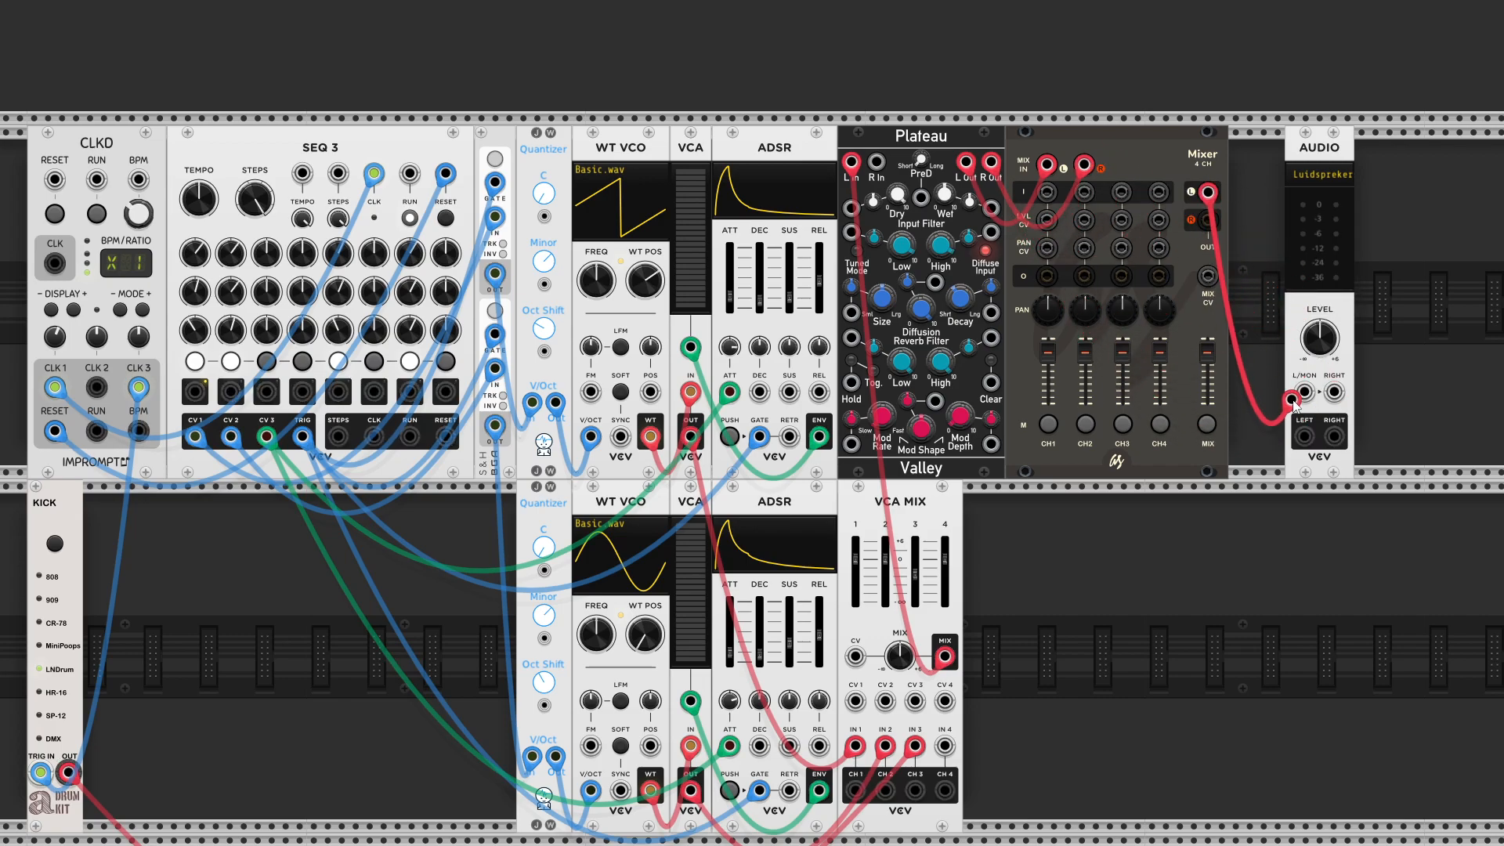
right_click(1336, 392)
drag(1378, 455, 1210, 223)
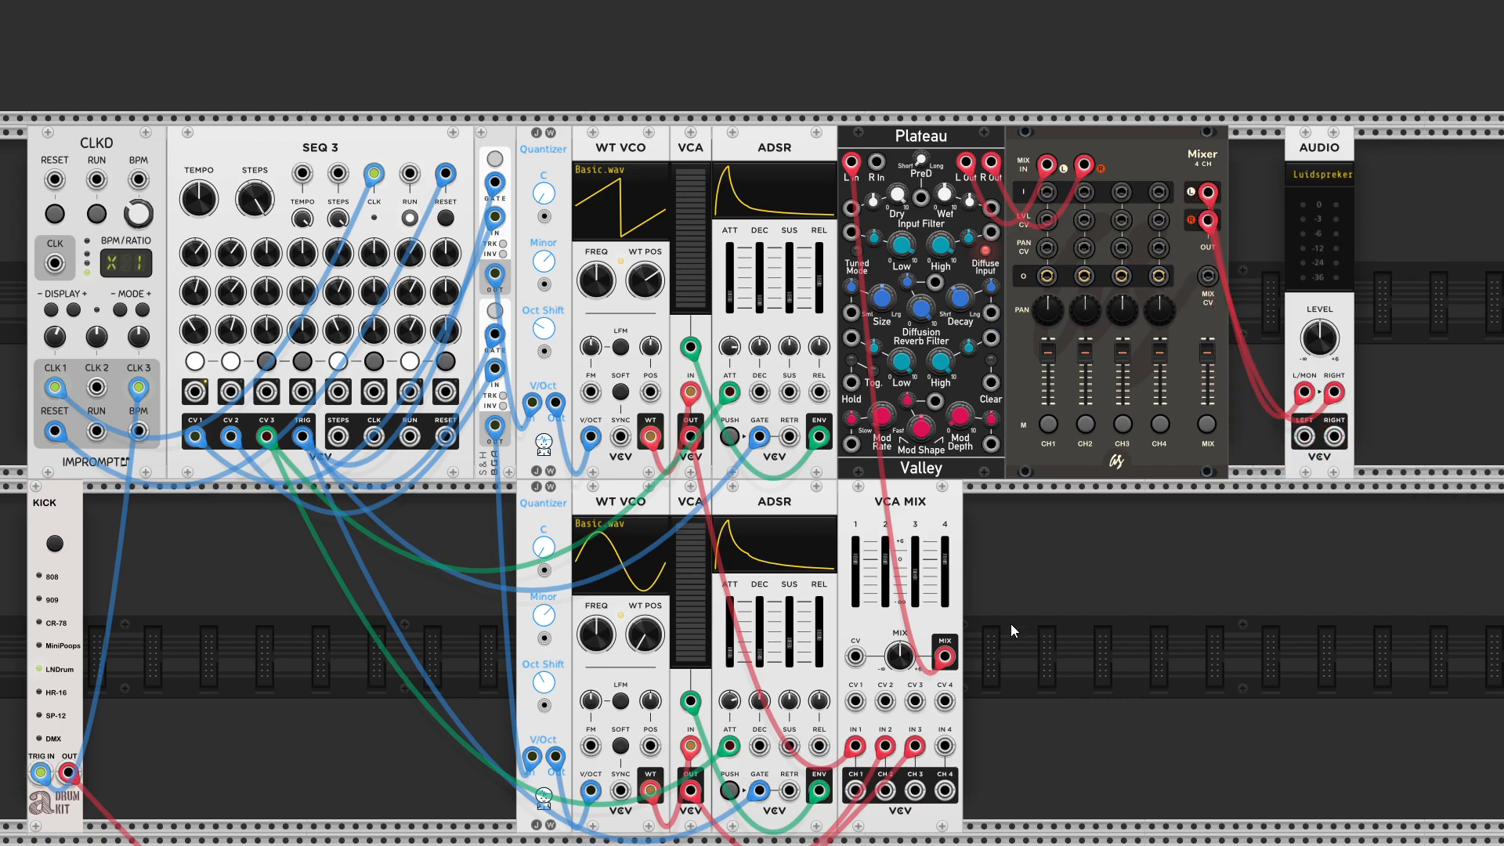
scroll(1022, 631, down, 2)
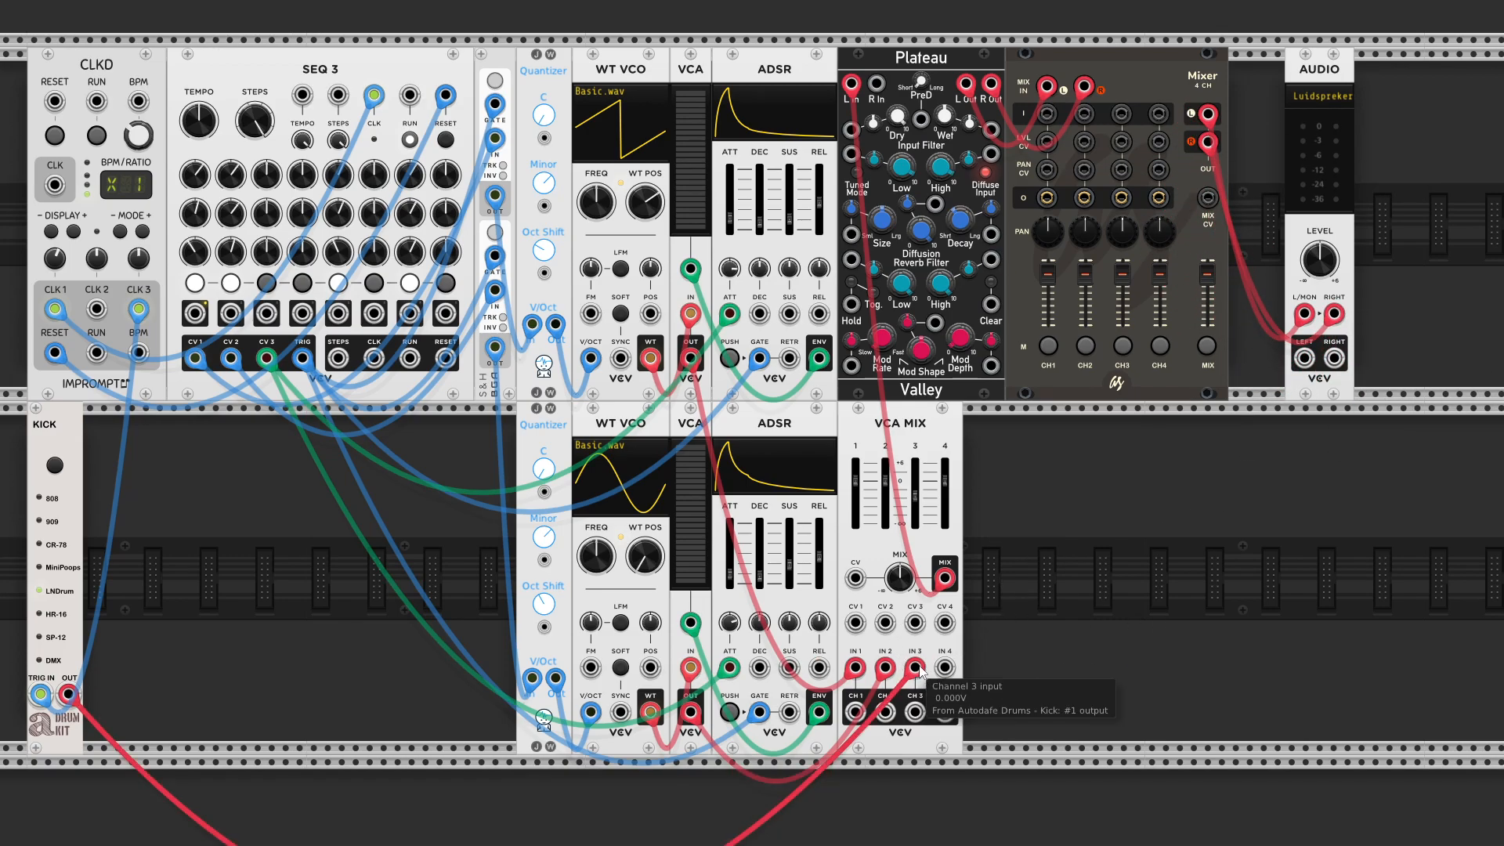
drag(915, 667, 1056, 117)
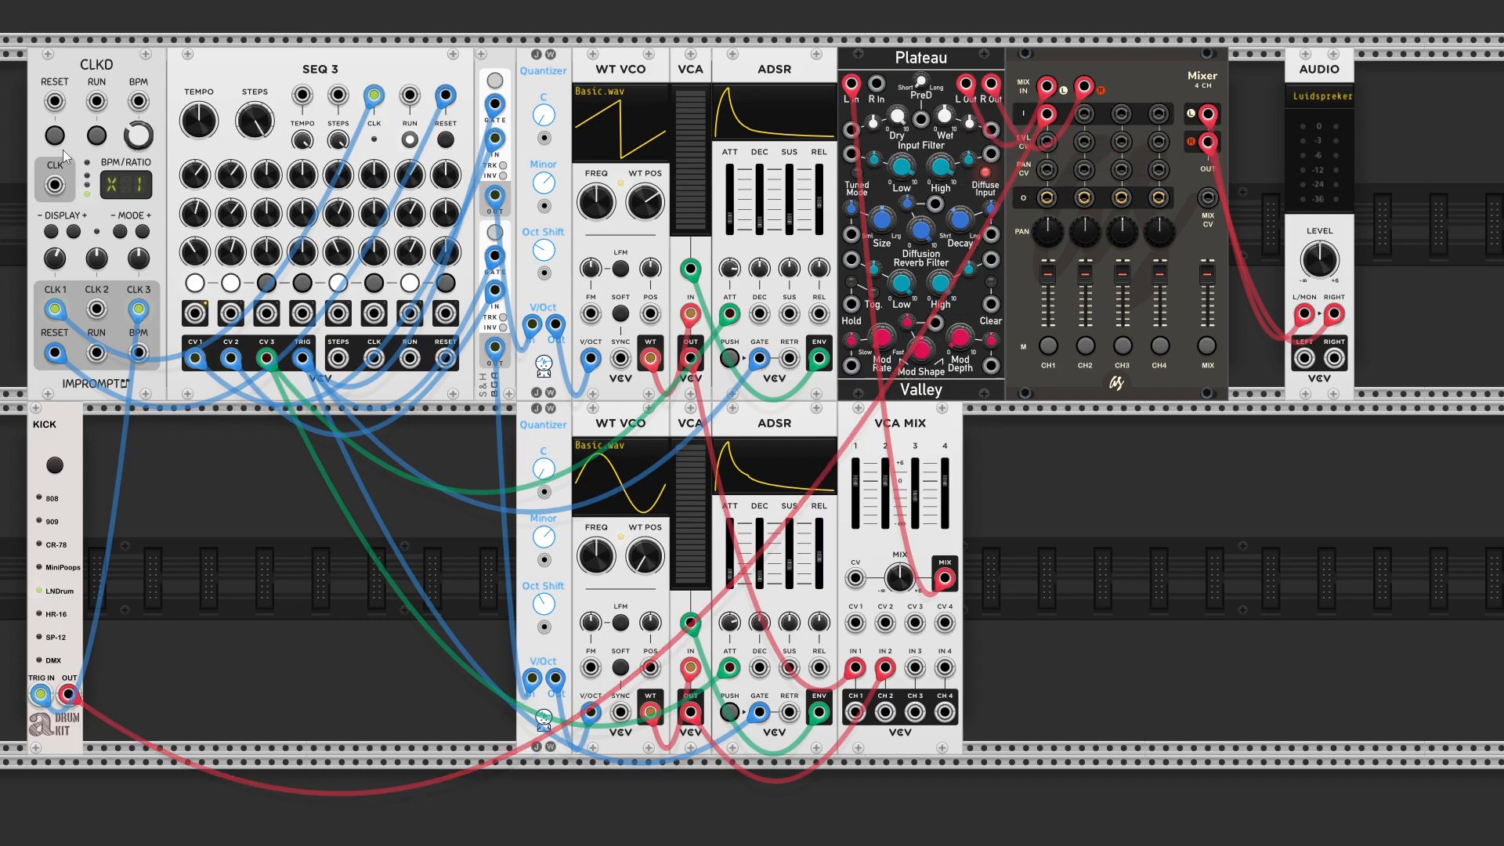
click(97, 135)
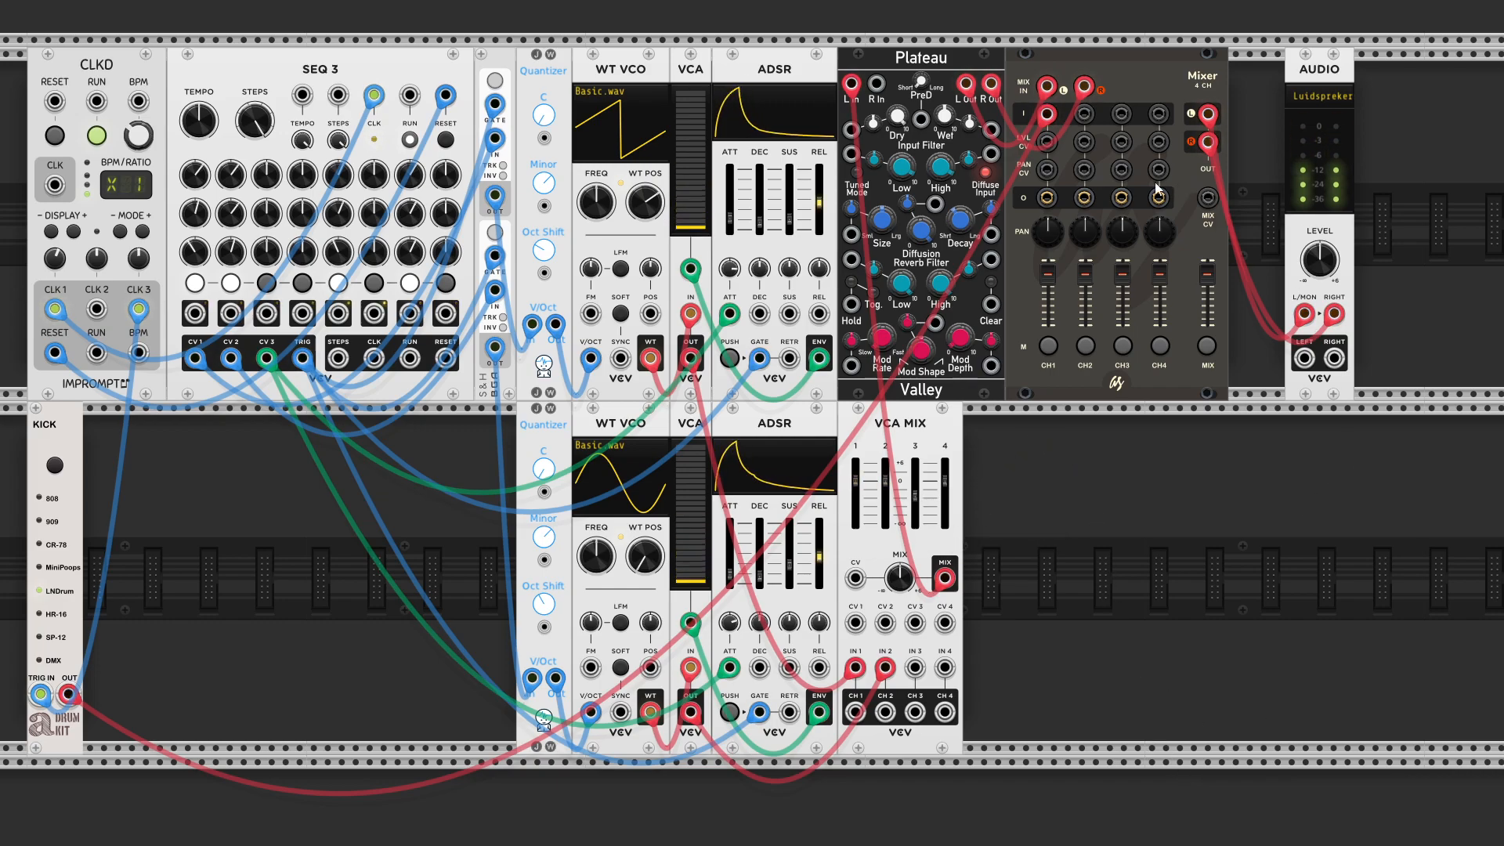
drag(1050, 273, 1050, 275)
scroll(111, 484, up, 1)
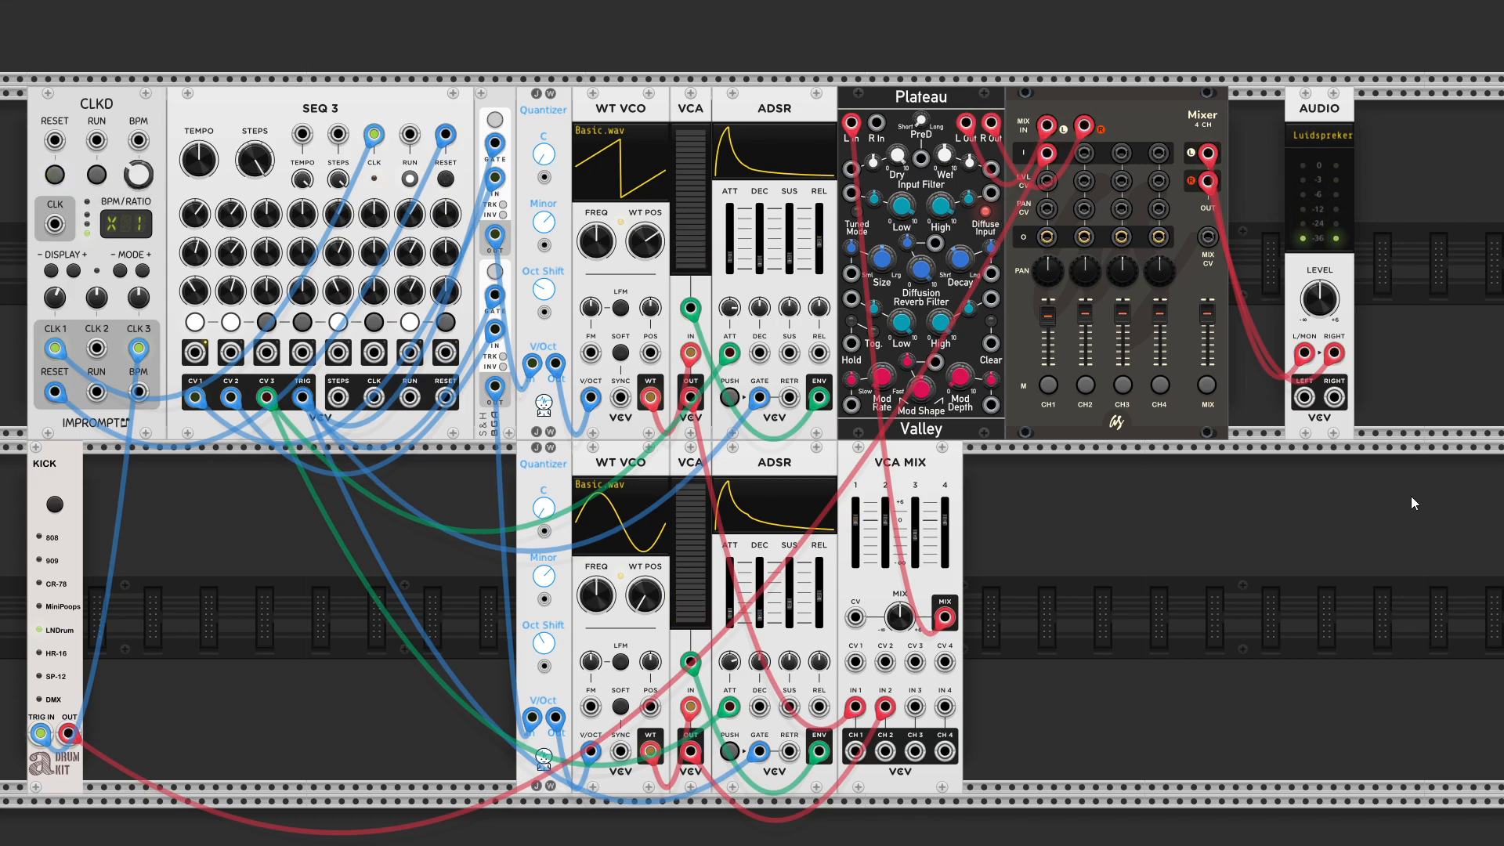
Bring the bernoulli gate and HI HAT modules up from the spare modules and line them up right after the KICK.
scroll(1135, 494, down, 2)
scroll(1047, 553, down, 3)
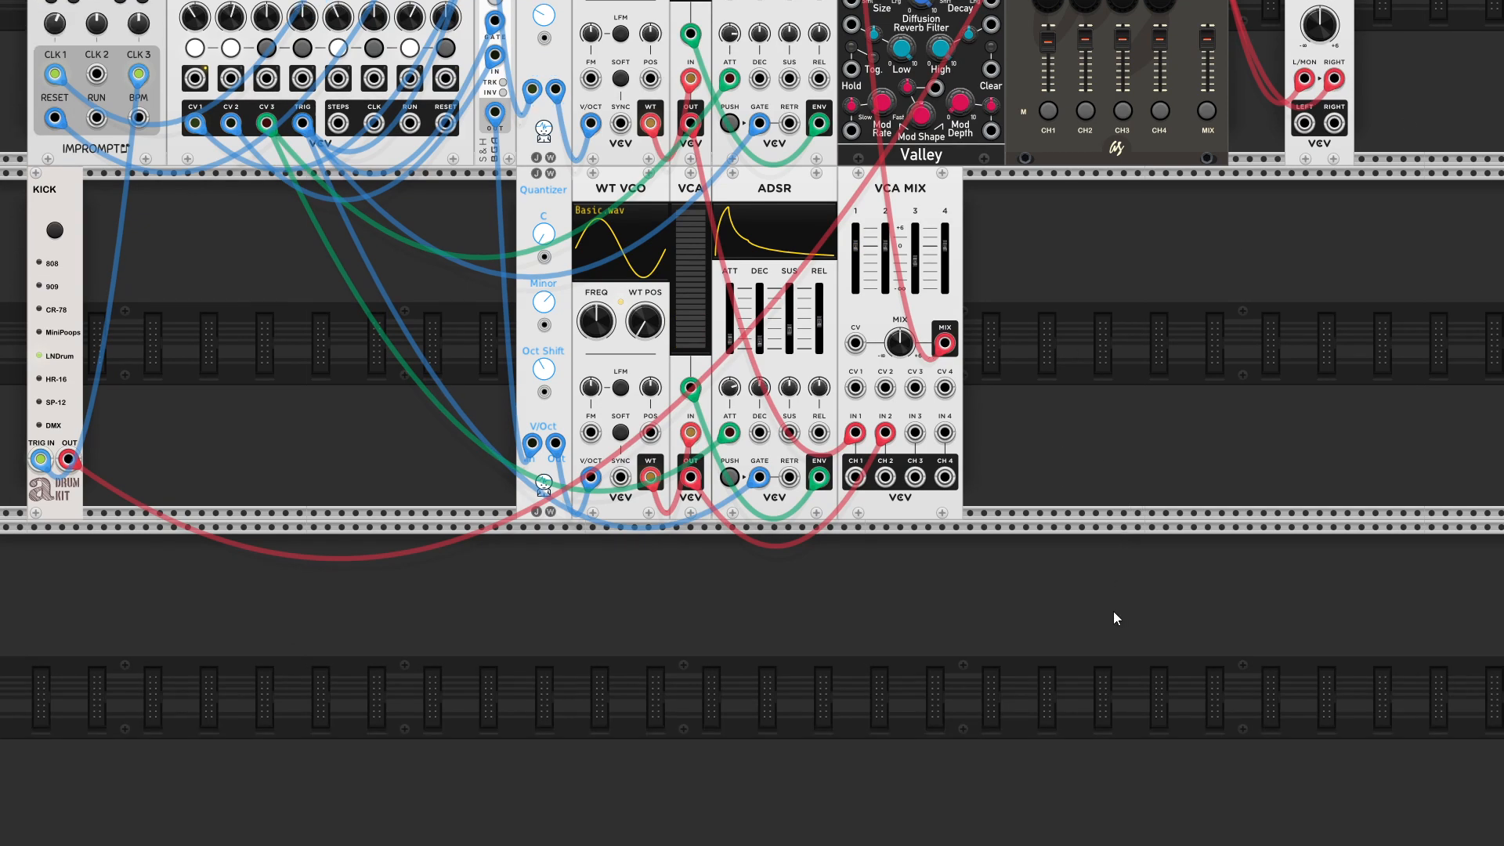
scroll(1116, 650, down, 10)
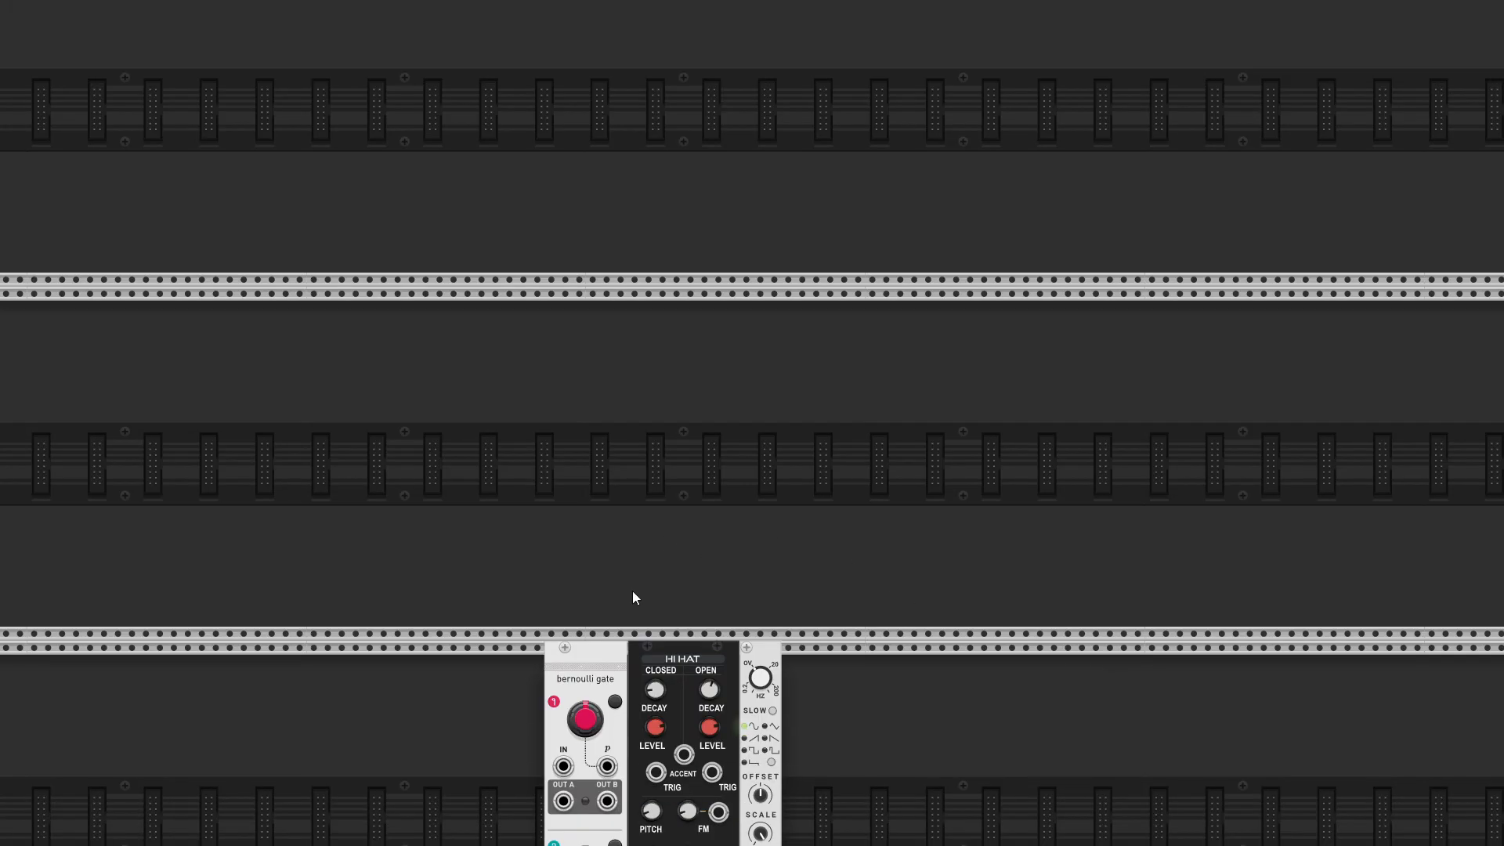
drag(686, 651, 803, 8)
drag(608, 650, 668, 239)
scroll(667, 239, up, 9)
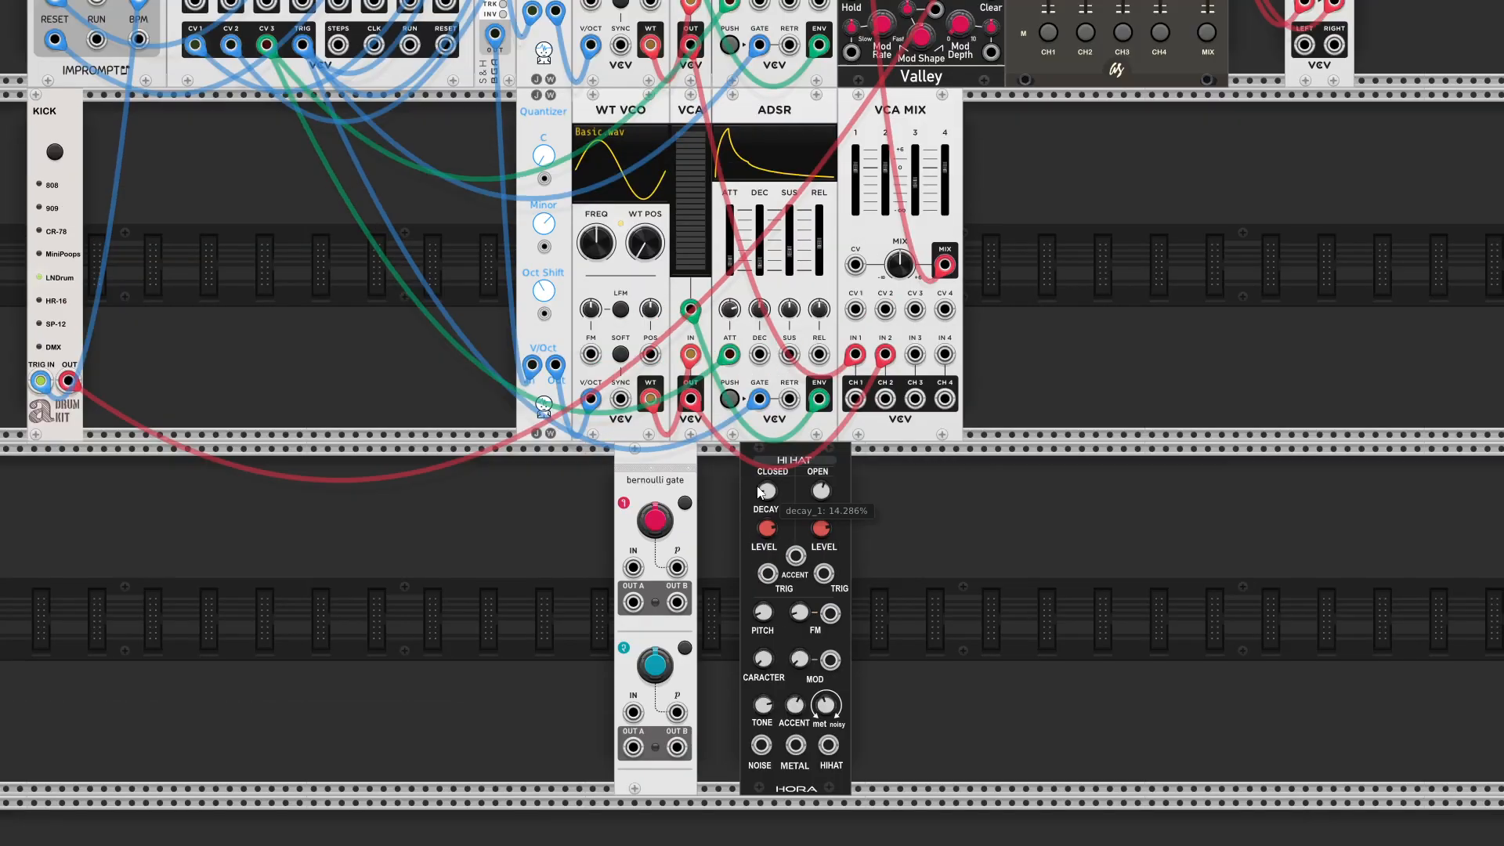
drag(625, 455, 111, 177)
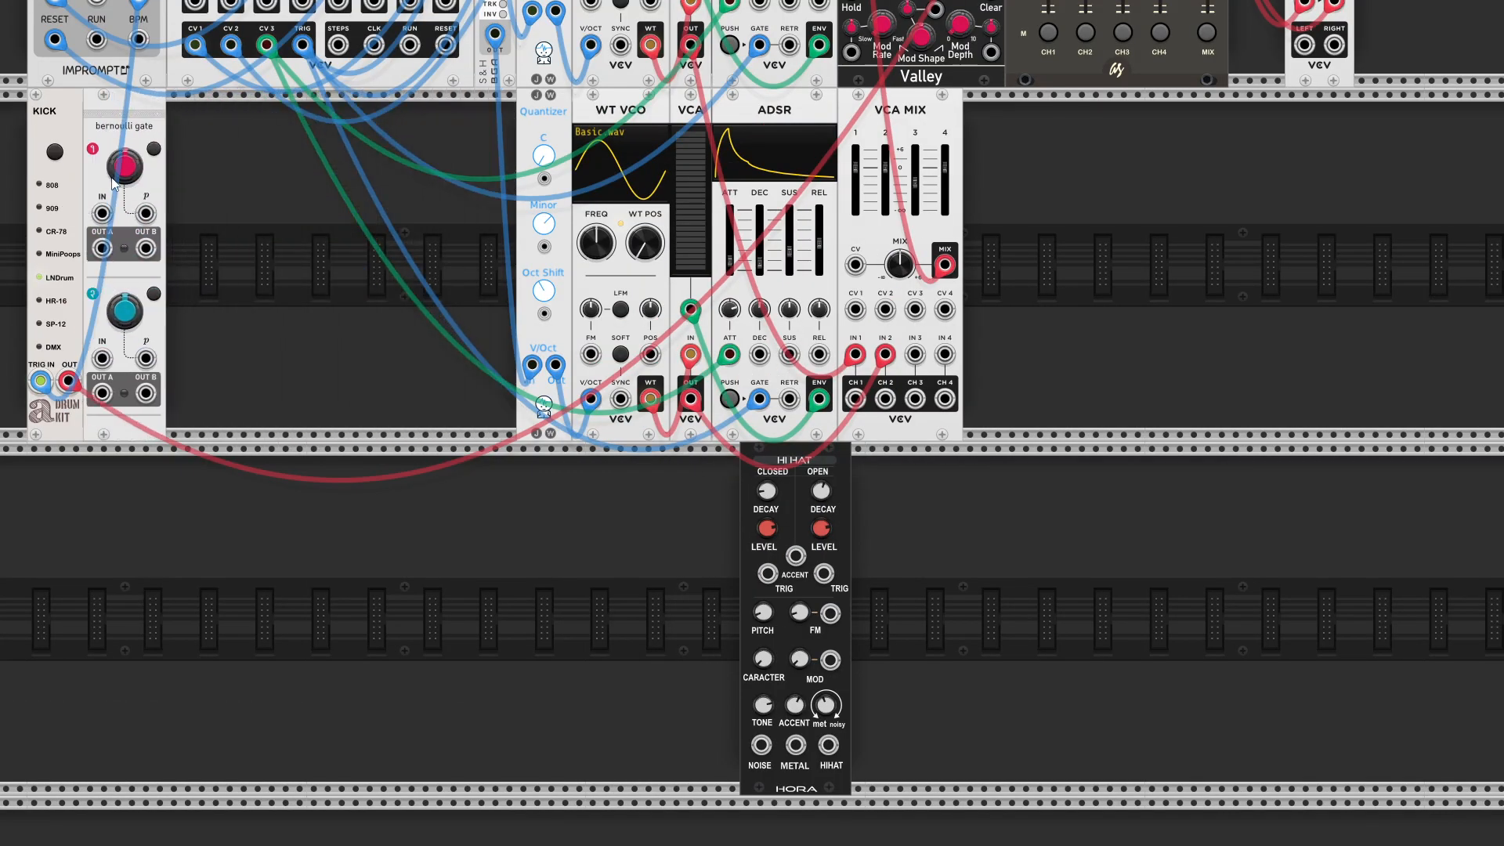
drag(788, 443, 215, 101)
scroll(288, 415, up, 3)
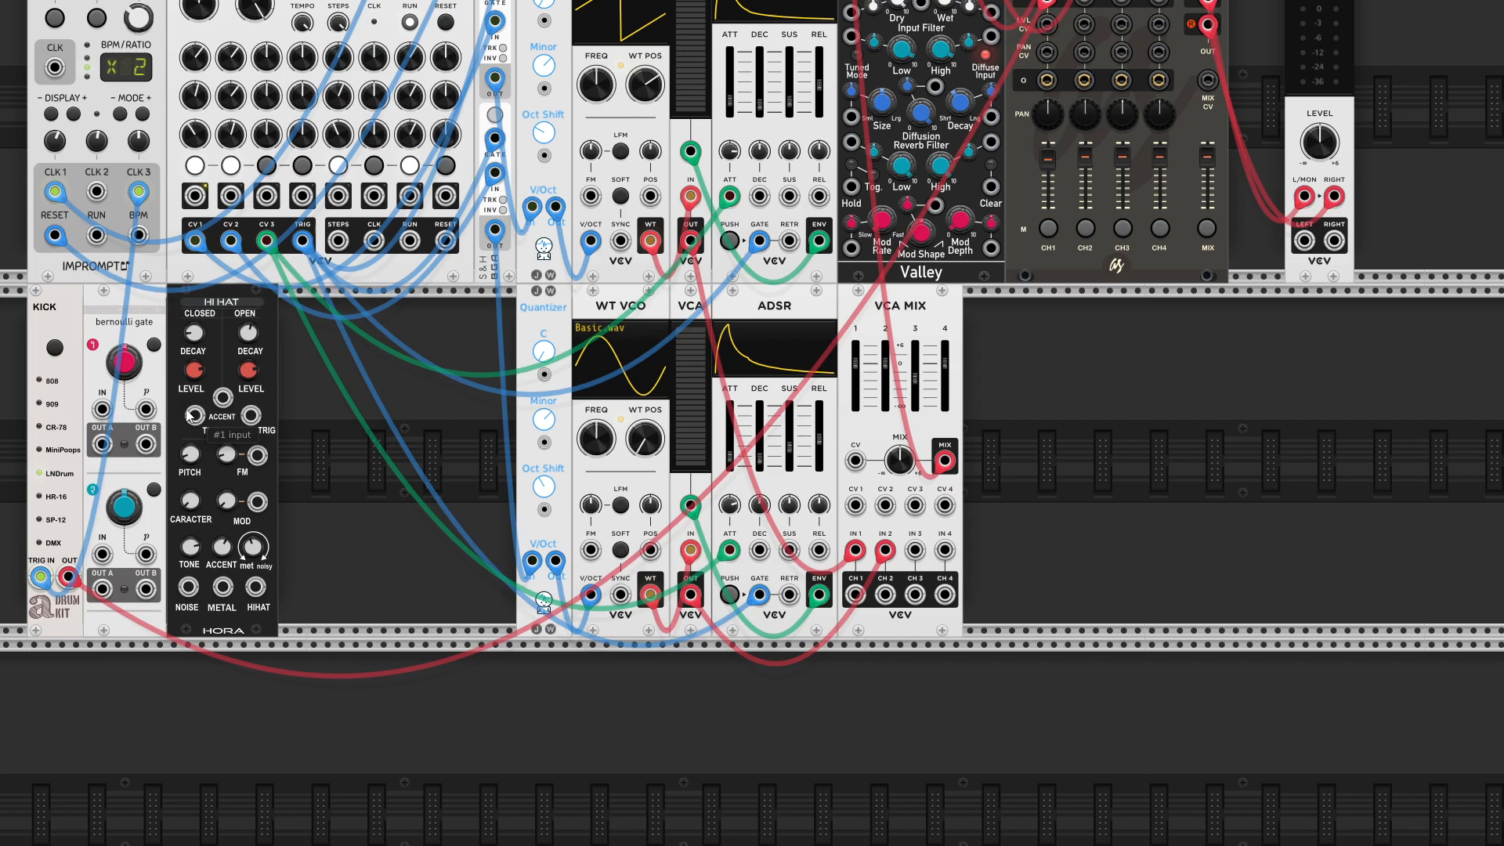
With blue cables, patch CLKD's CLK 2 to the bernoulli gate's channel 1 IN, and its OUT A and OUT B to the HI HAT's two TRIG inputs.
right_click(93, 190)
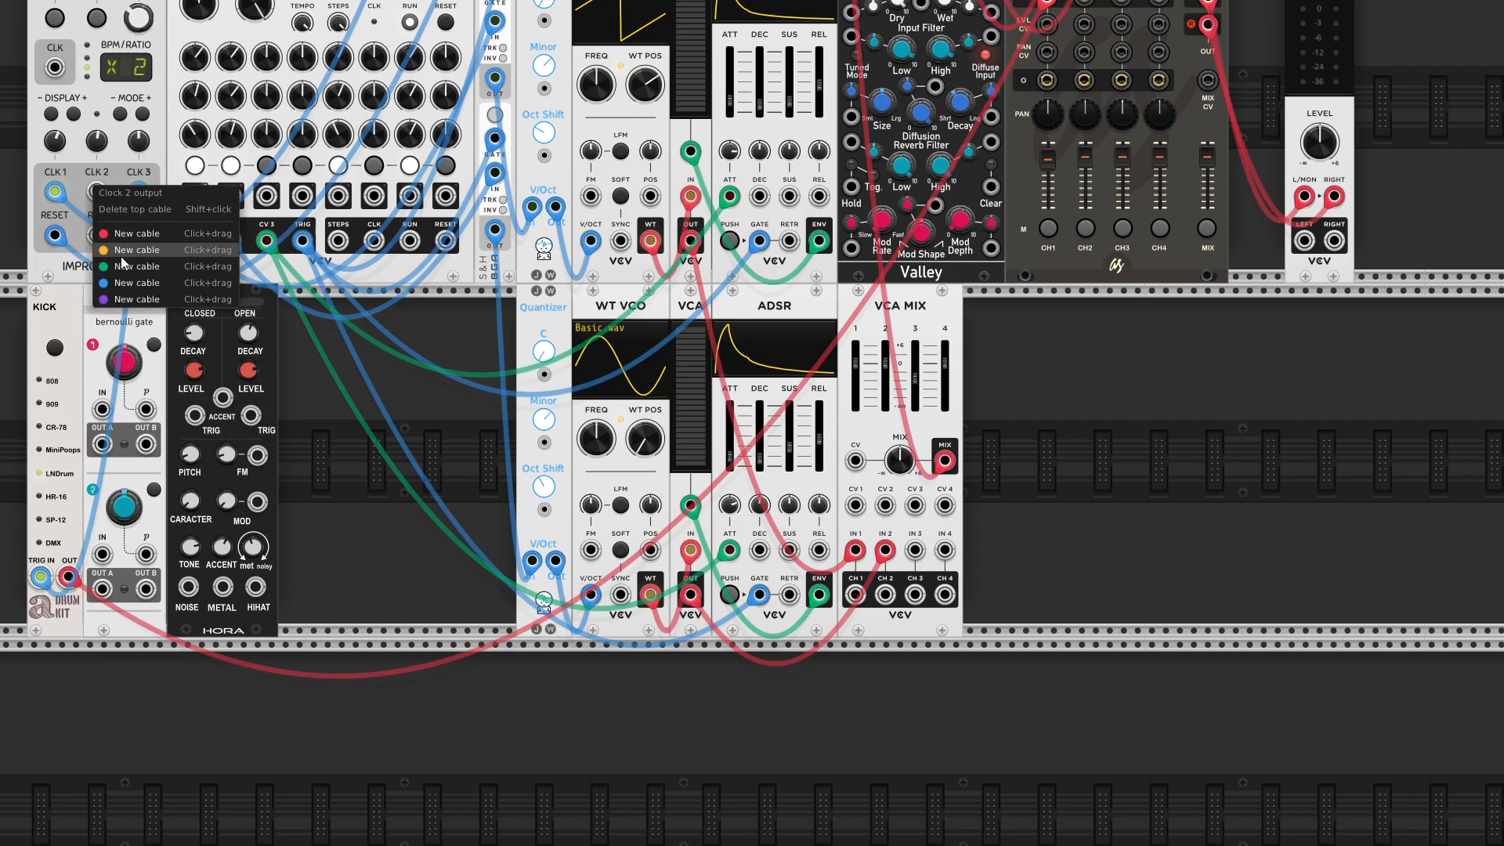
drag(115, 284, 102, 409)
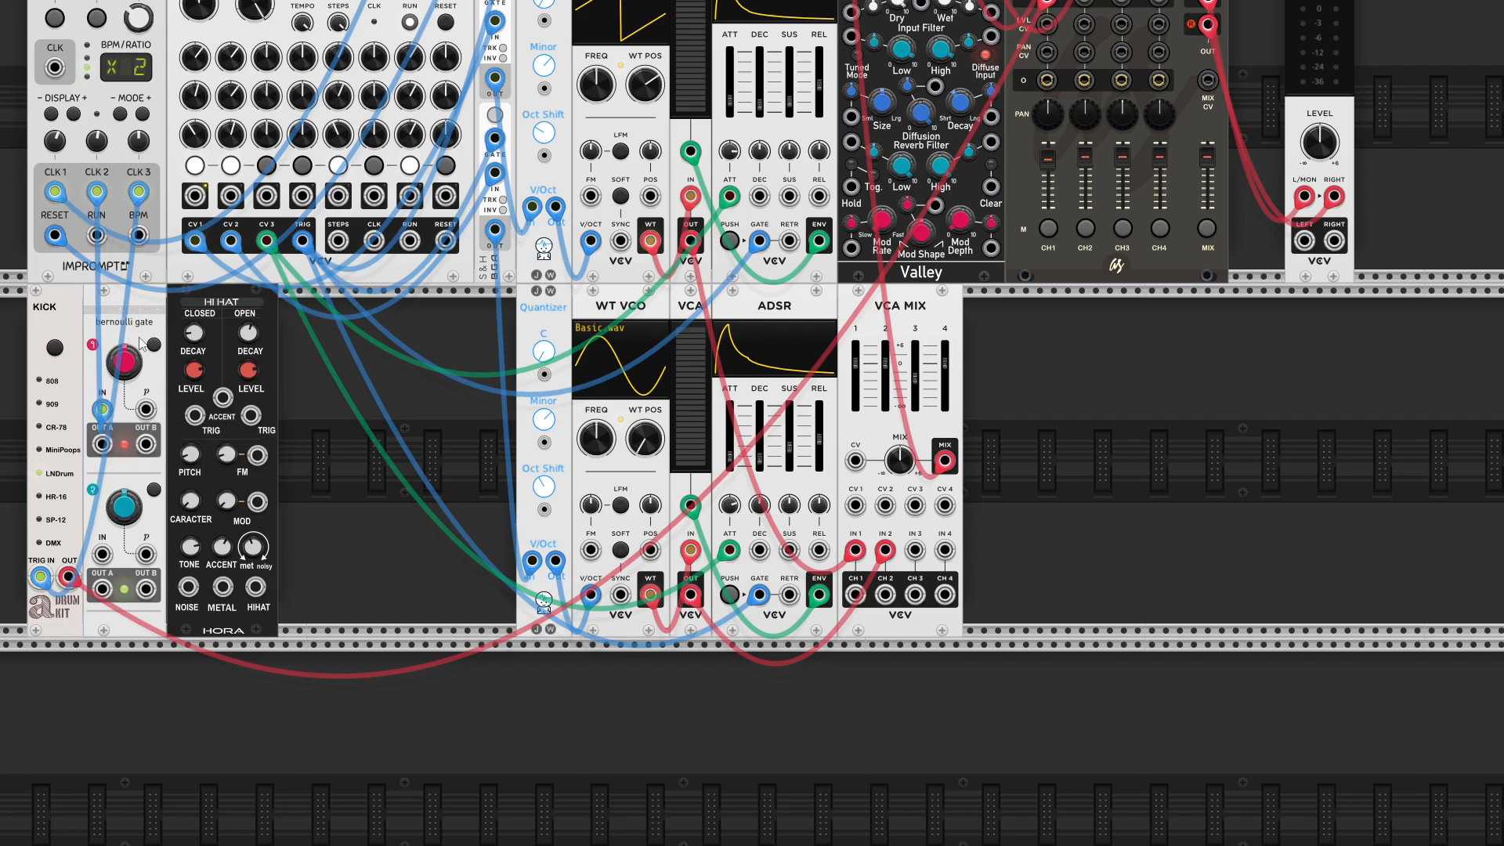
right_click(101, 445)
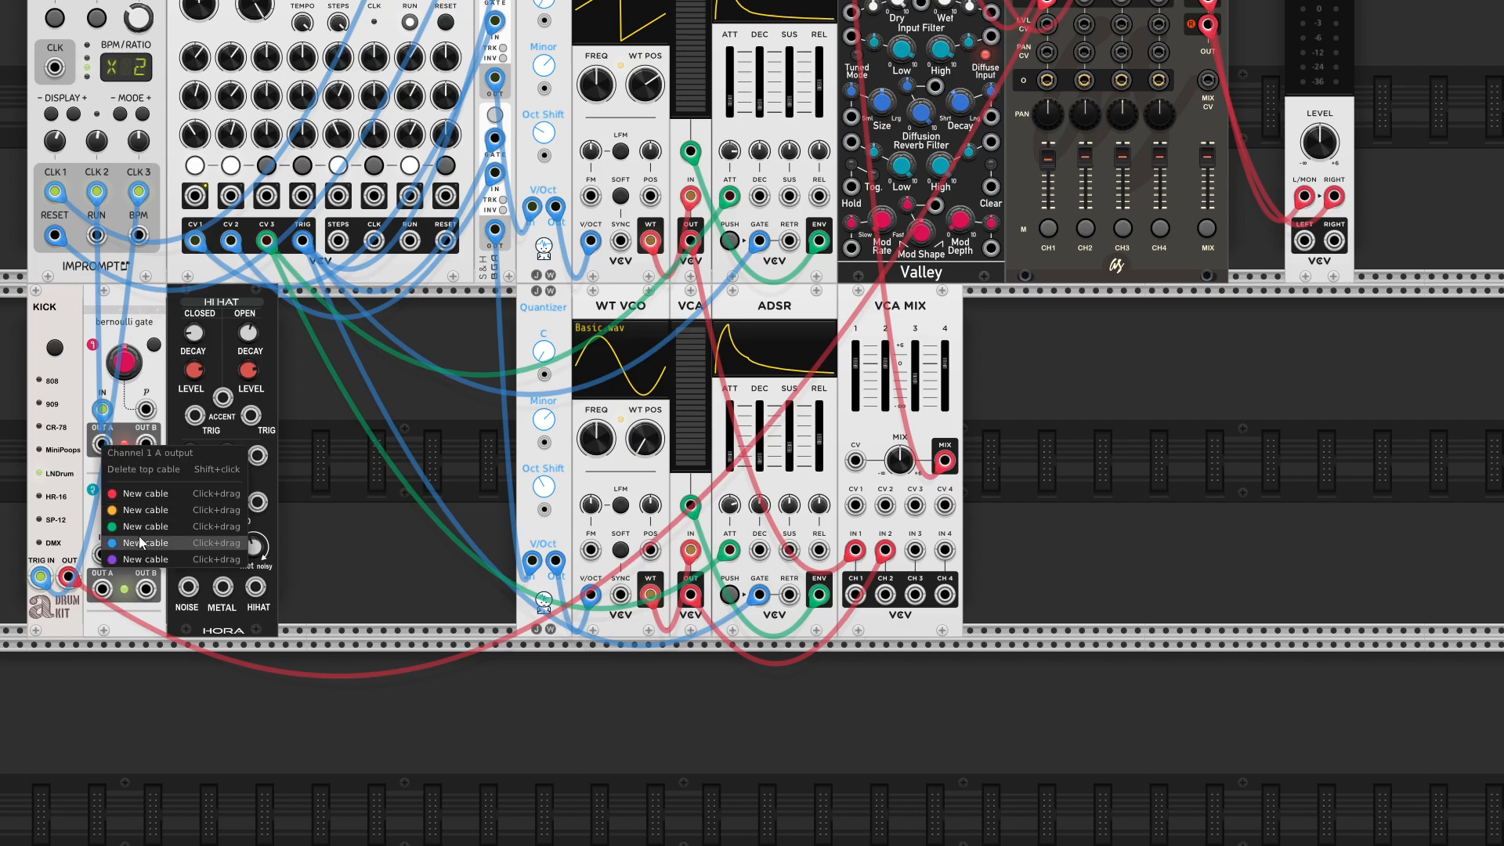
drag(128, 548, 194, 415)
right_click(146, 443)
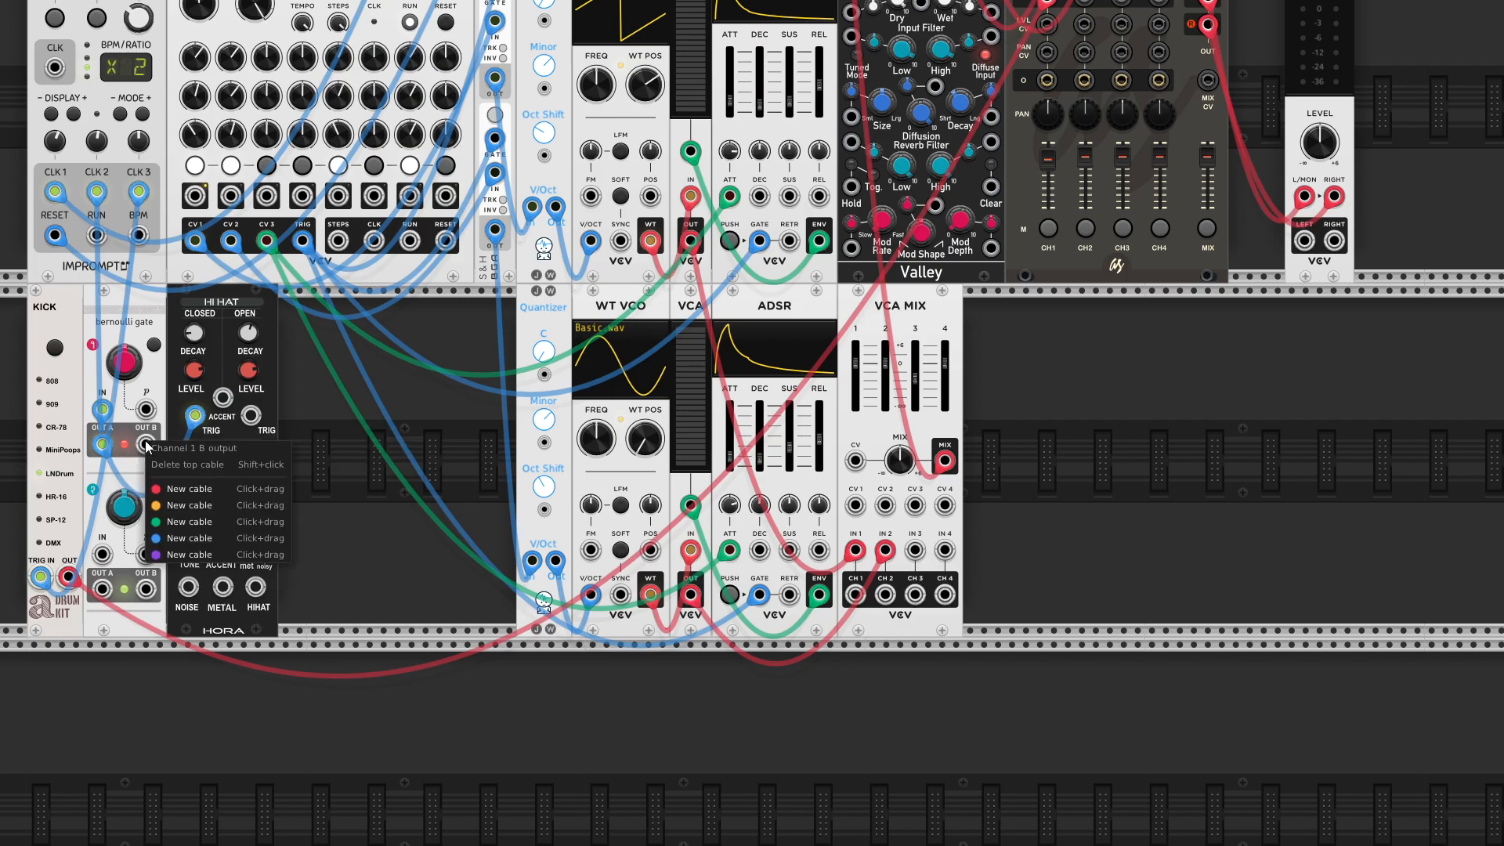
drag(181, 535, 251, 415)
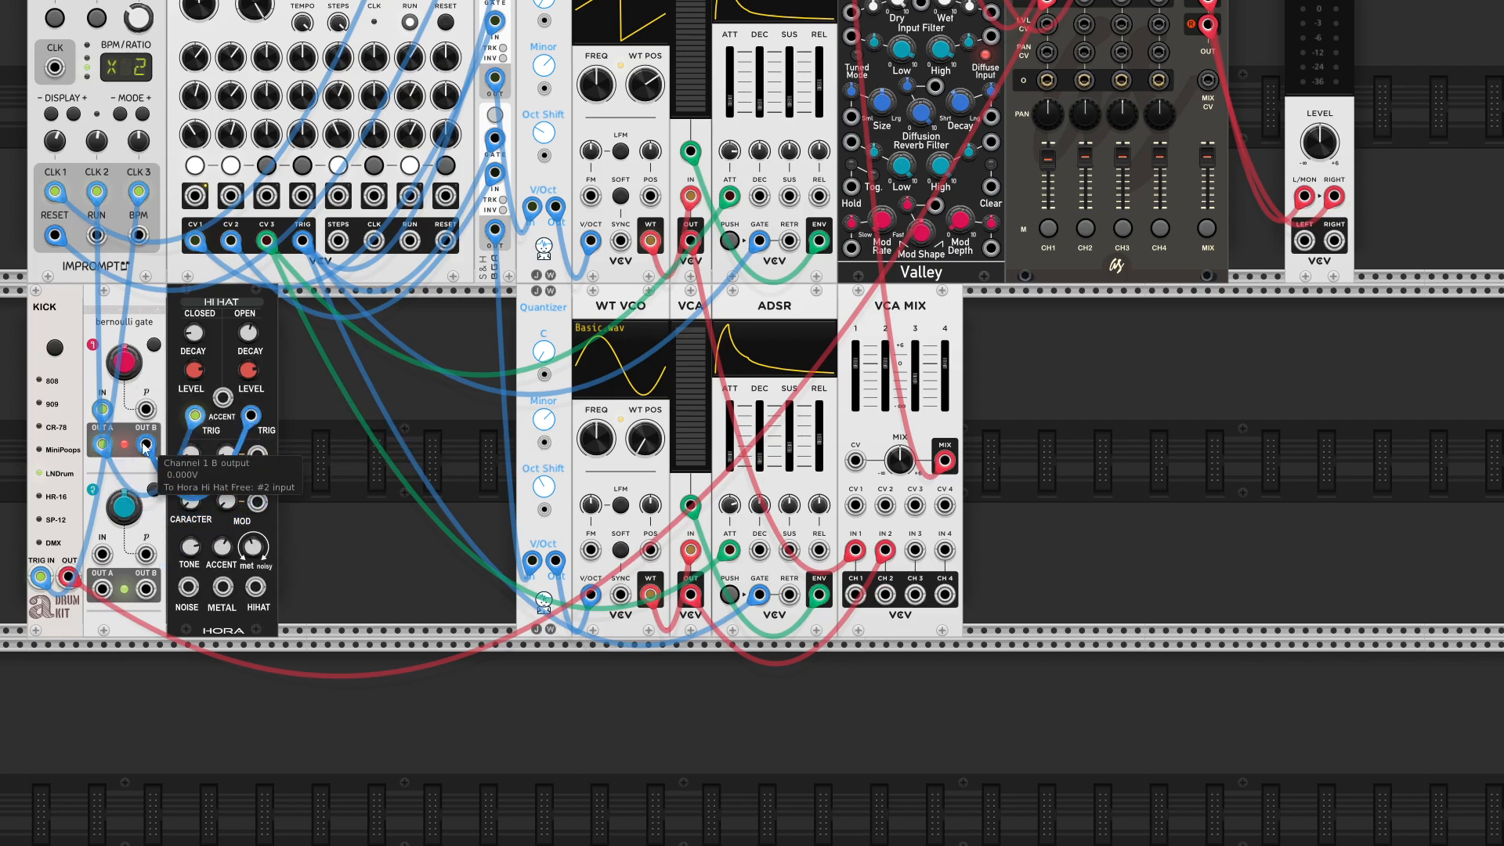
Start the clock and patch the HI HAT's HIHAT output to VCA MIX's IN 3 with a red cable.
scroll(118, 443, up, 5)
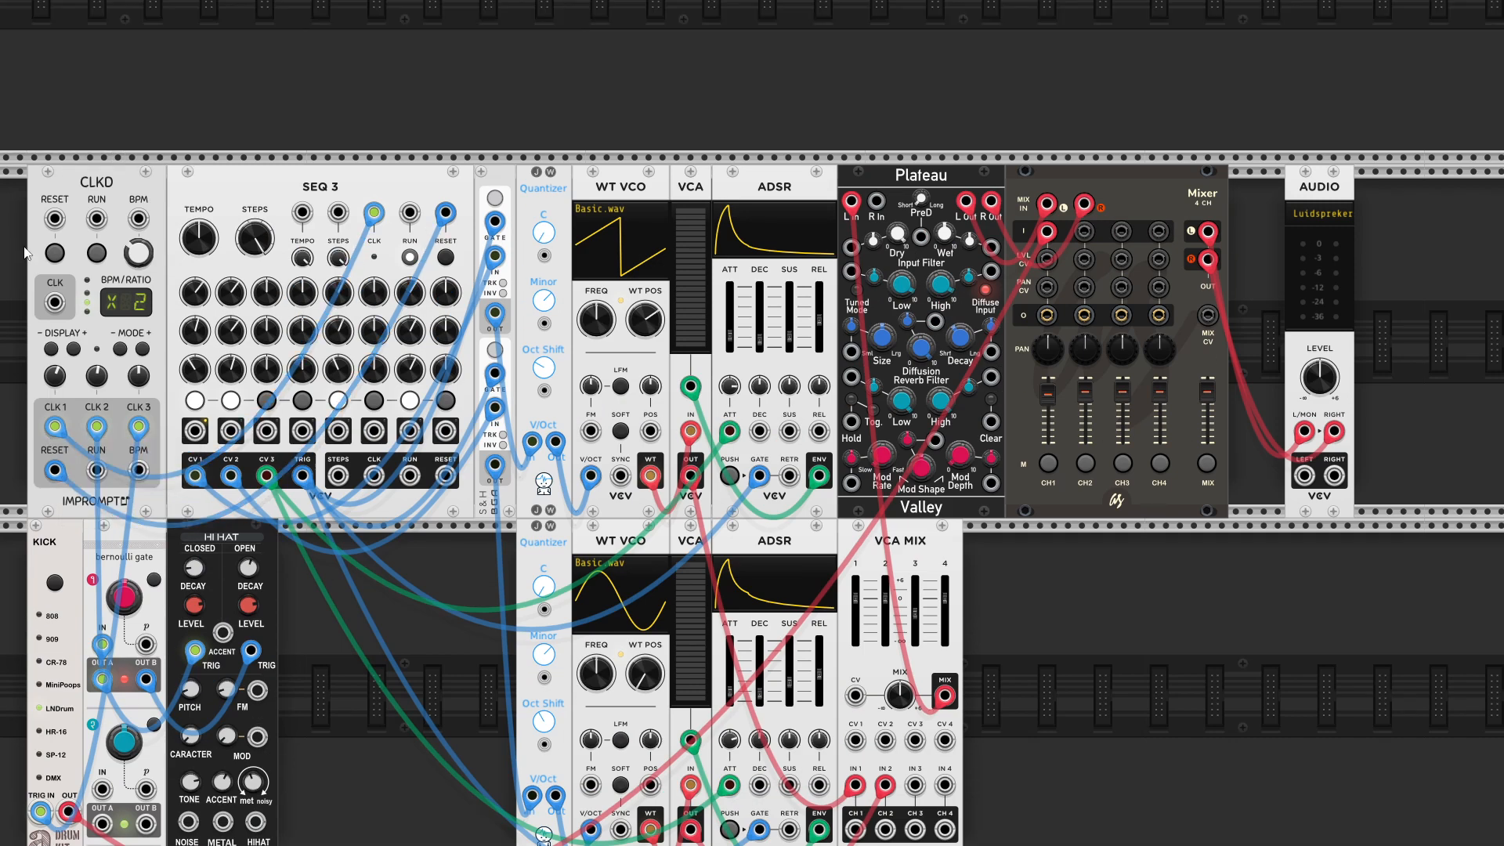
click(96, 252)
scroll(112, 280, down, 4)
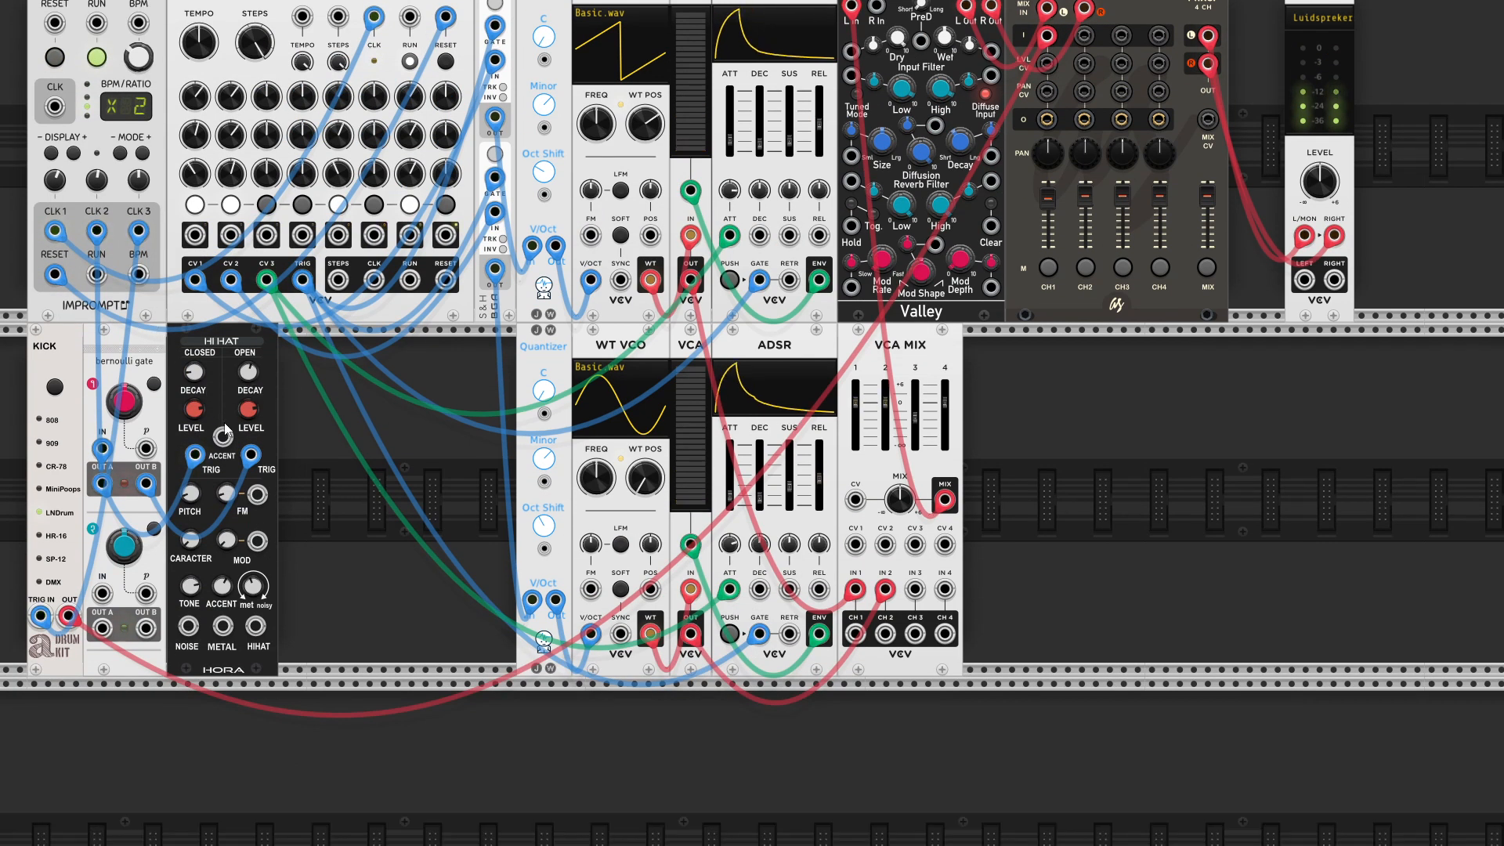
right_click(257, 627)
drag(301, 679, 1084, 235)
scroll(1122, 583, down, 3)
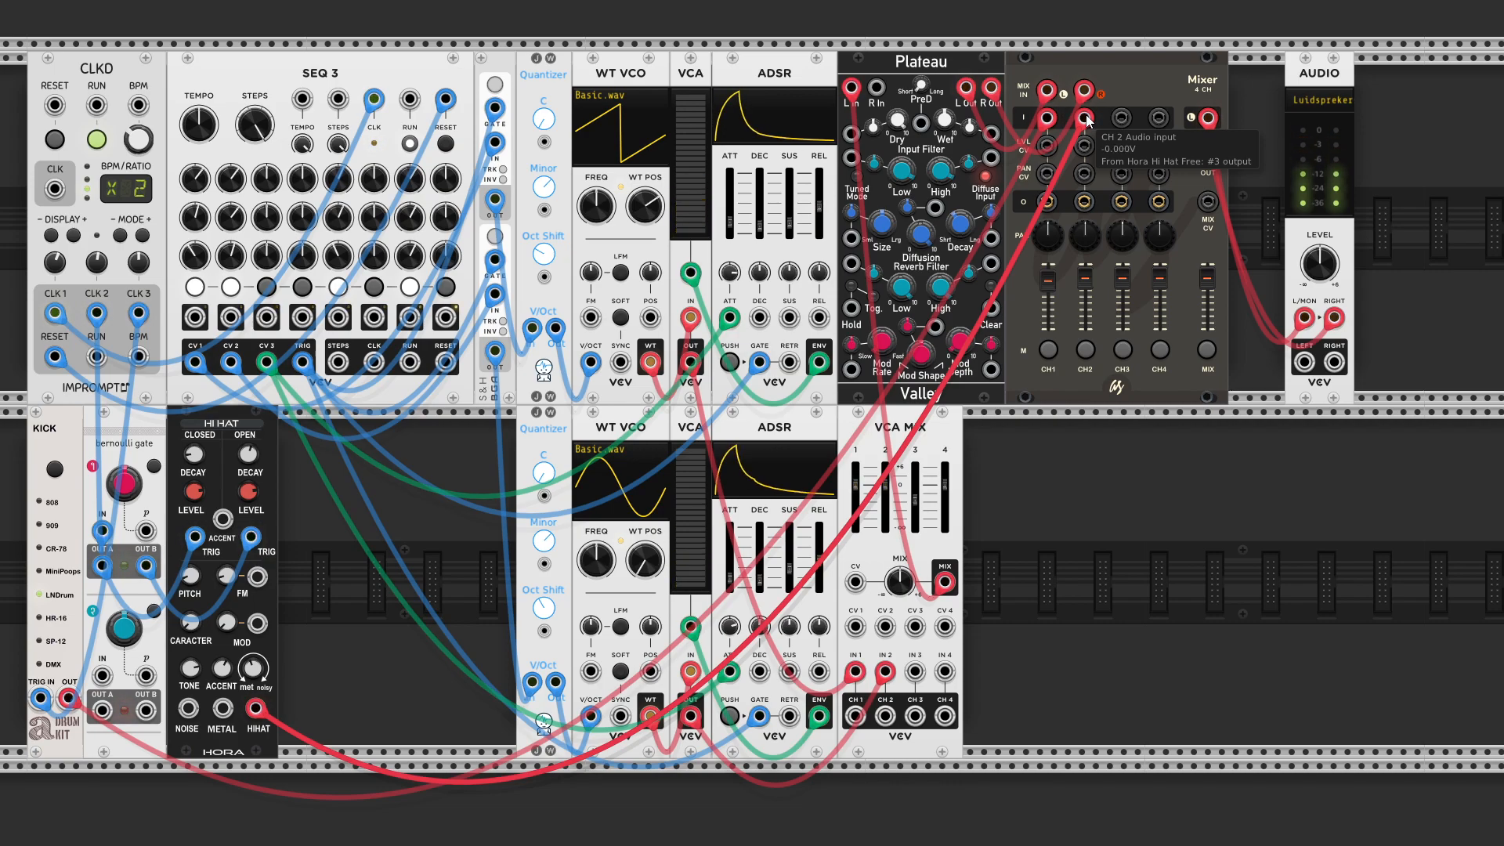
drag(1086, 119, 915, 673)
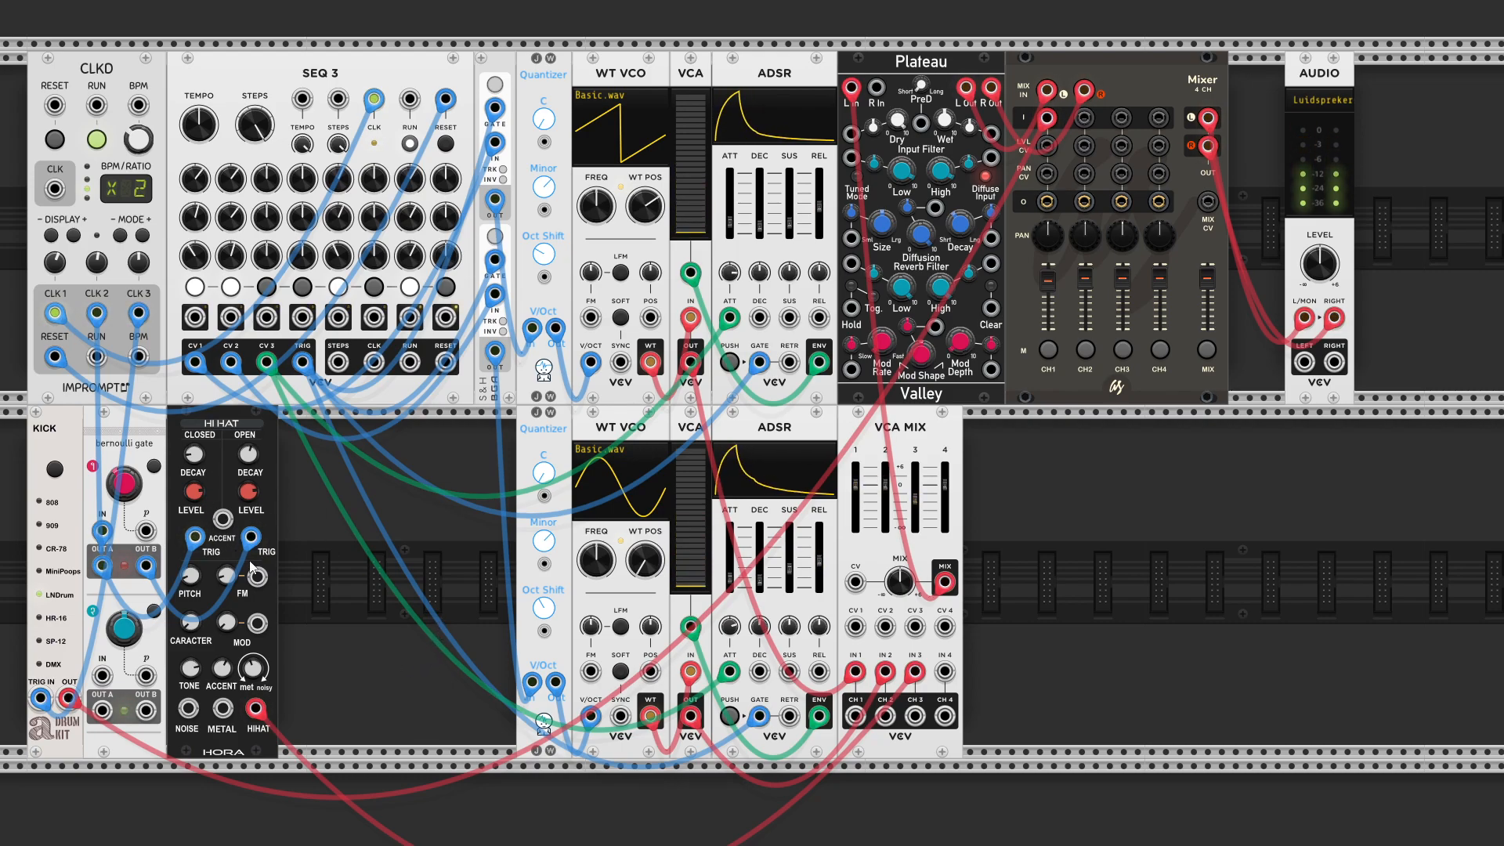
Stop the clock and reset the sequence.
mouse_move(259, 670)
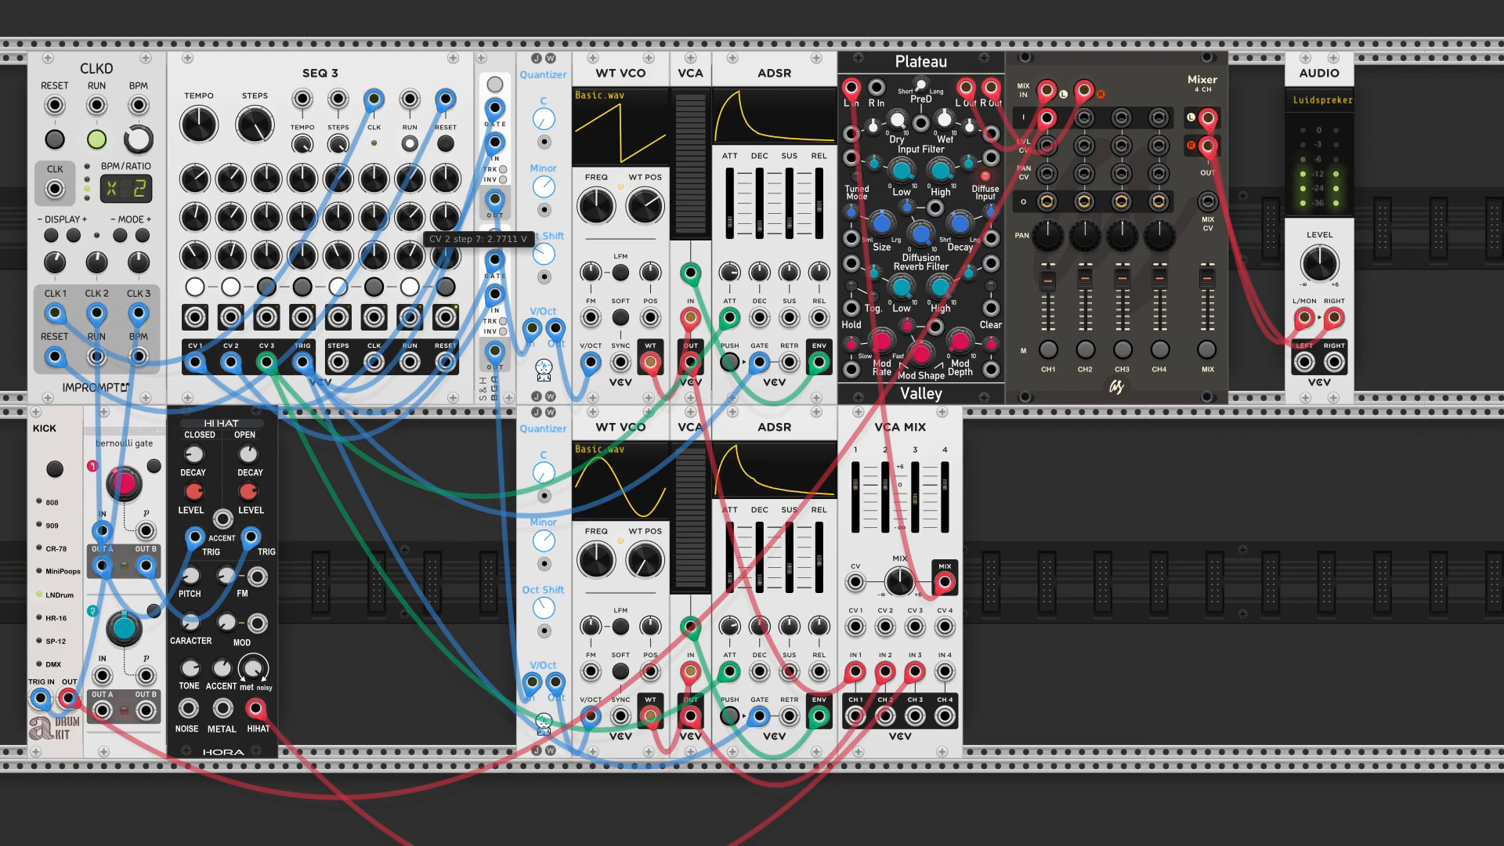
click(96, 140)
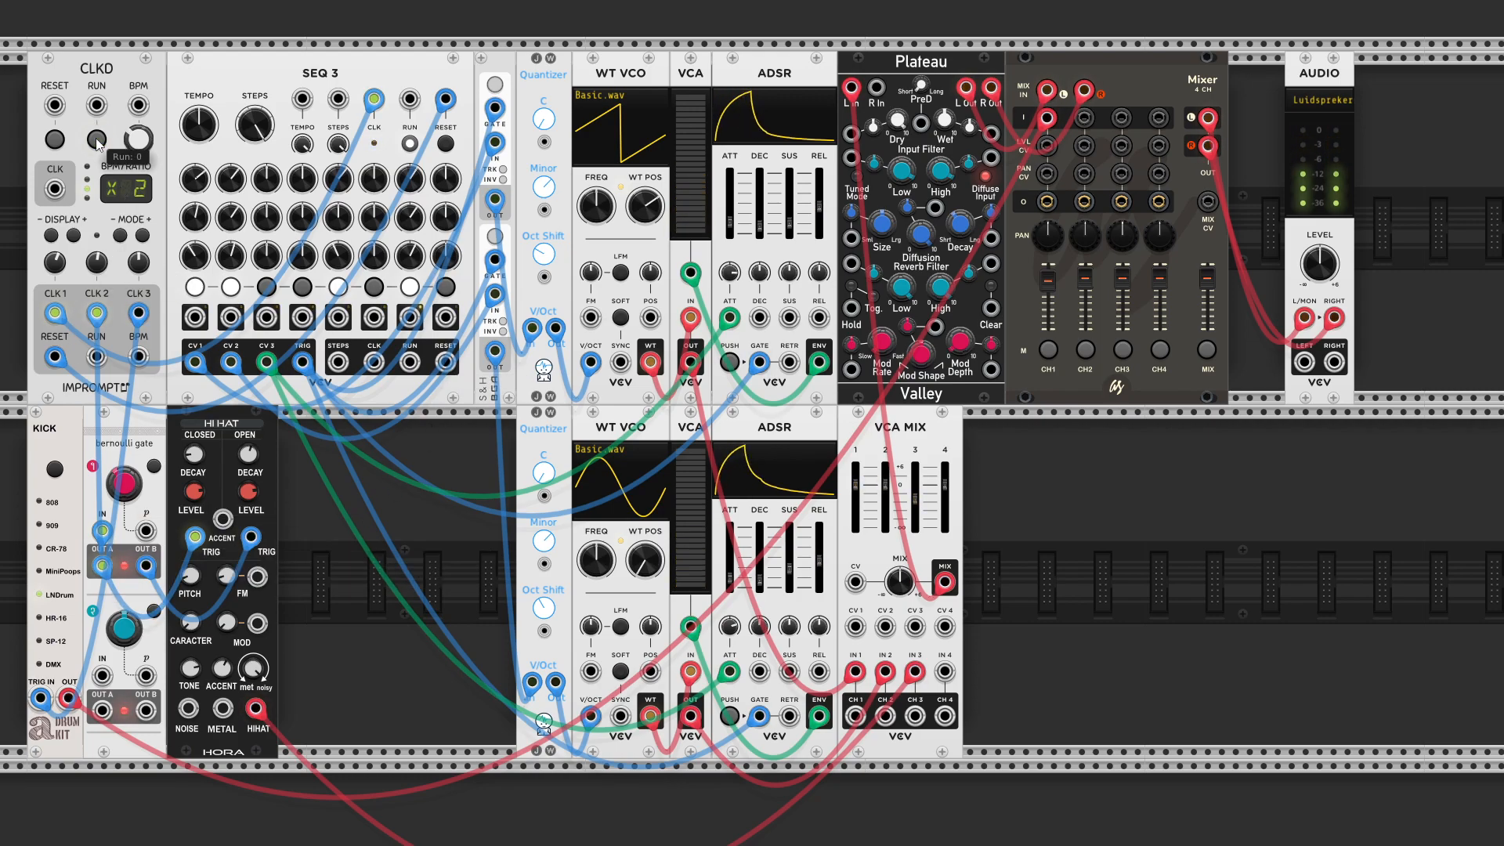
click(55, 141)
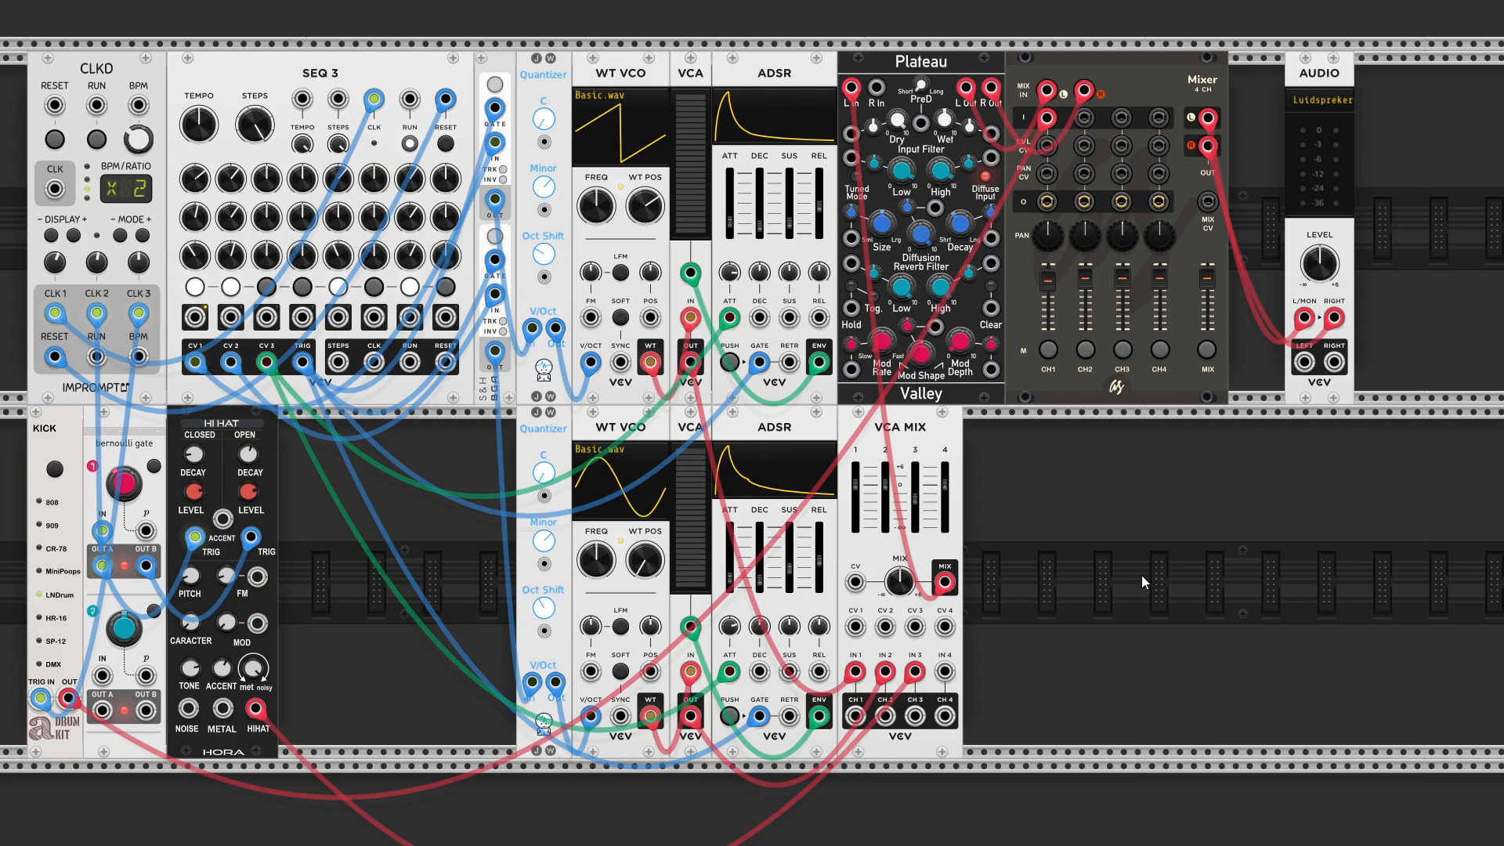
Bring the LLFO module up from the spare modules and place it directly after VCA MIX in the second row.
scroll(1120, 549, down, 1)
scroll(1061, 579, down, 3)
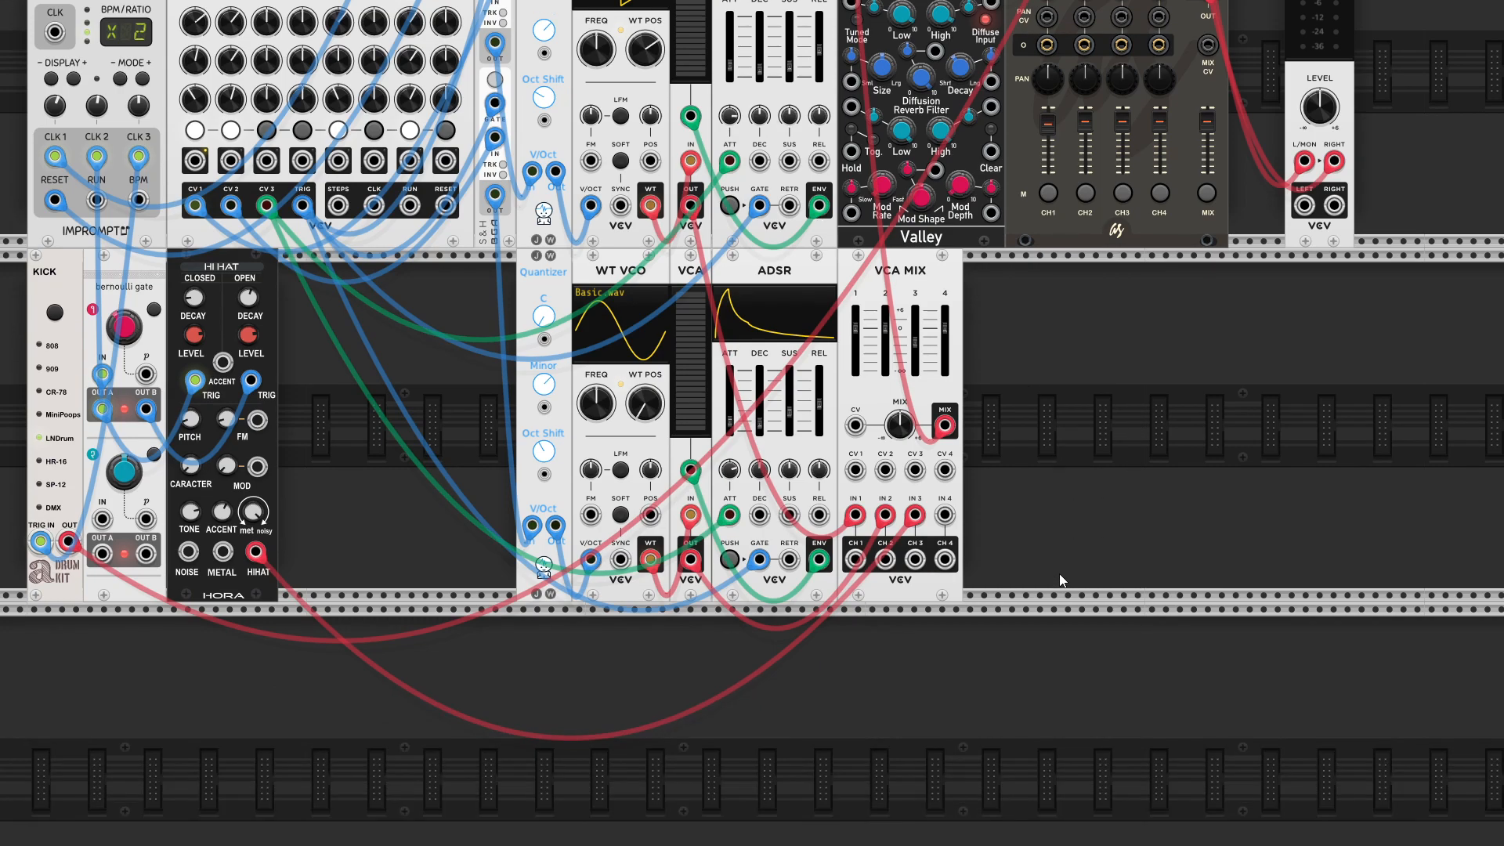
scroll(1059, 576, down, 12)
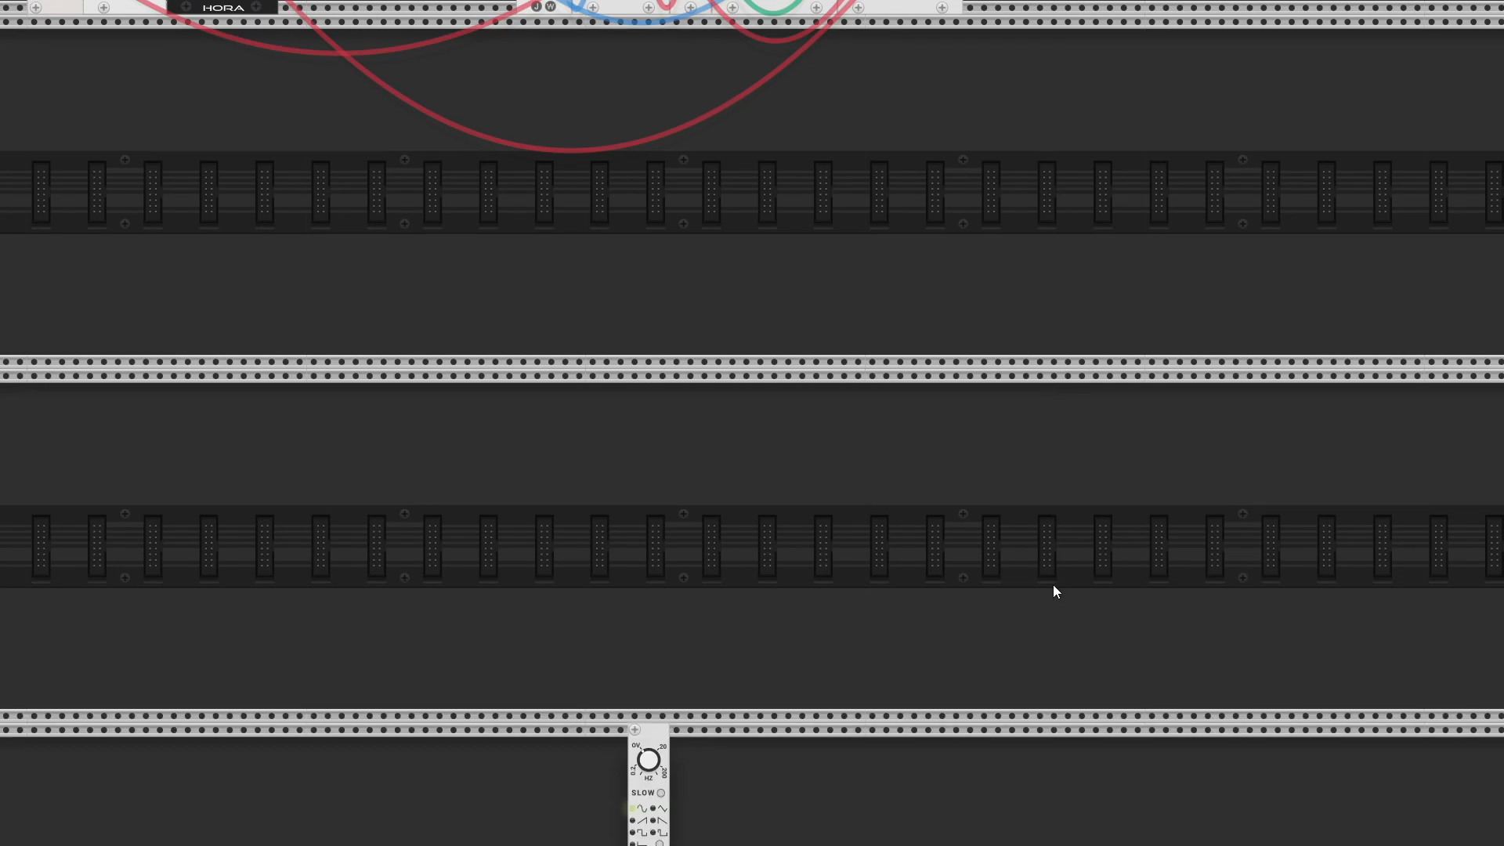
scroll(1055, 585, down, 1)
drag(648, 705, 732, 352)
scroll(876, 525, up, 10)
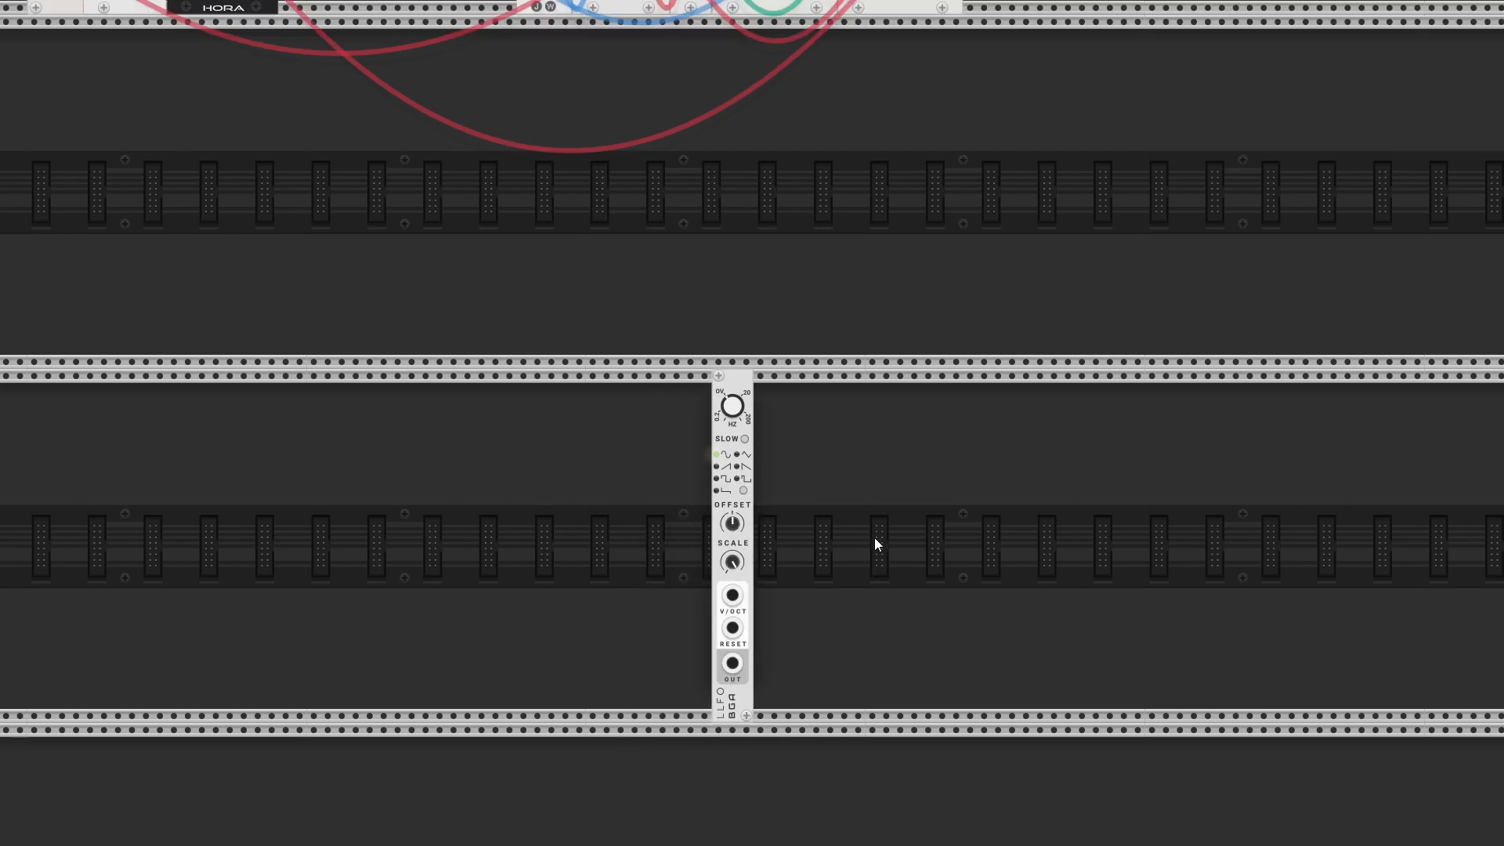
drag(746, 727, 265, 174)
scroll(361, 428, up, 8)
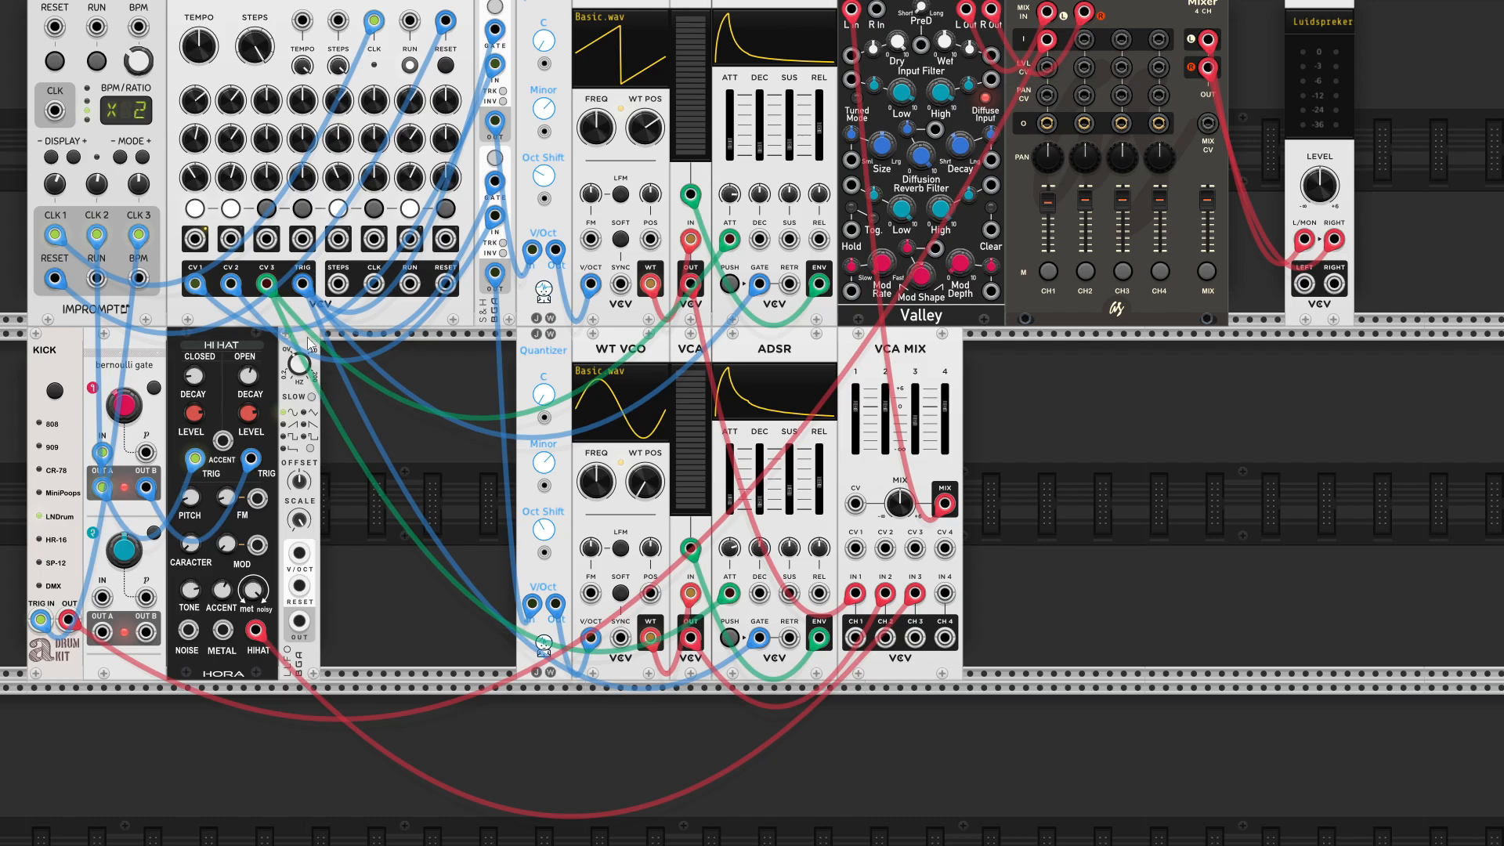
drag(308, 342, 987, 446)
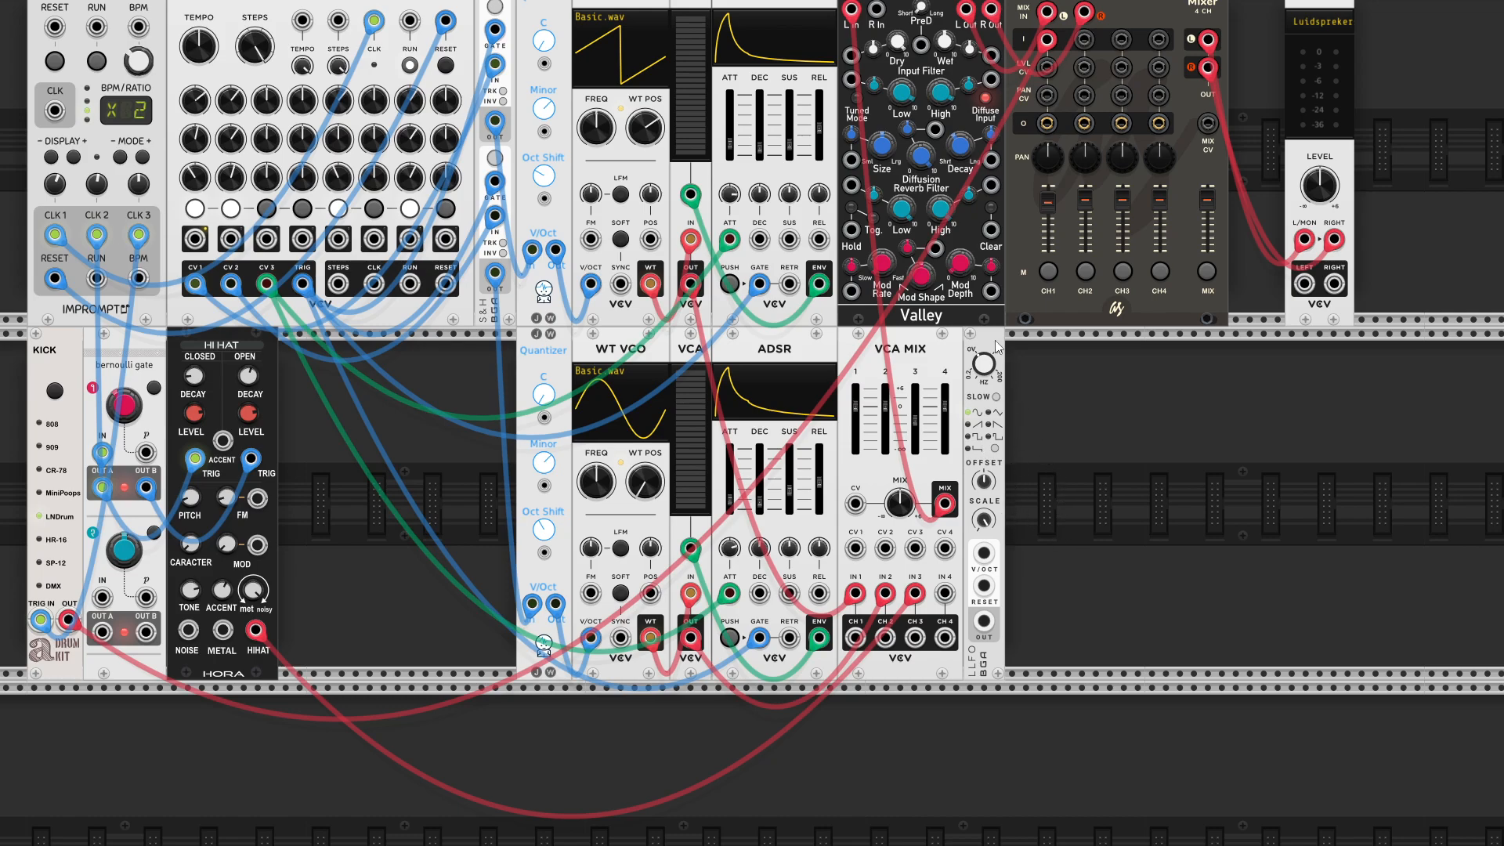
Pull the LLFO module away from VCA MIX and place it back directly beside it.
drag(993, 347, 1062, 347)
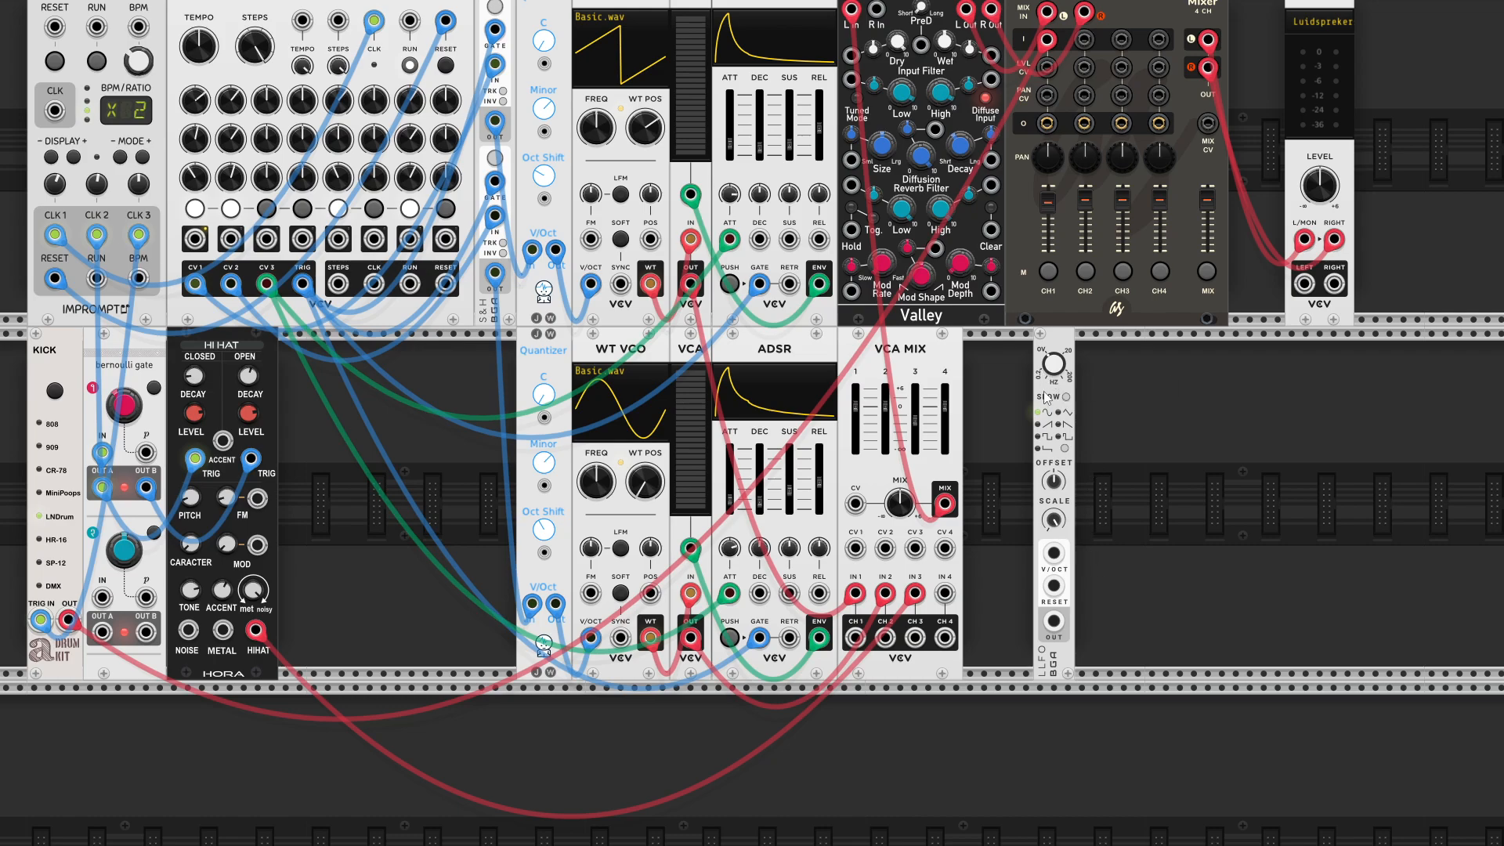
drag(1064, 343, 971, 343)
Patch CLKD's RESET output to LLFO's RESET input with a blue cable and LLFO's OUT to the upper WT VCO's POS input with a green one.
scroll(994, 519, up, 2)
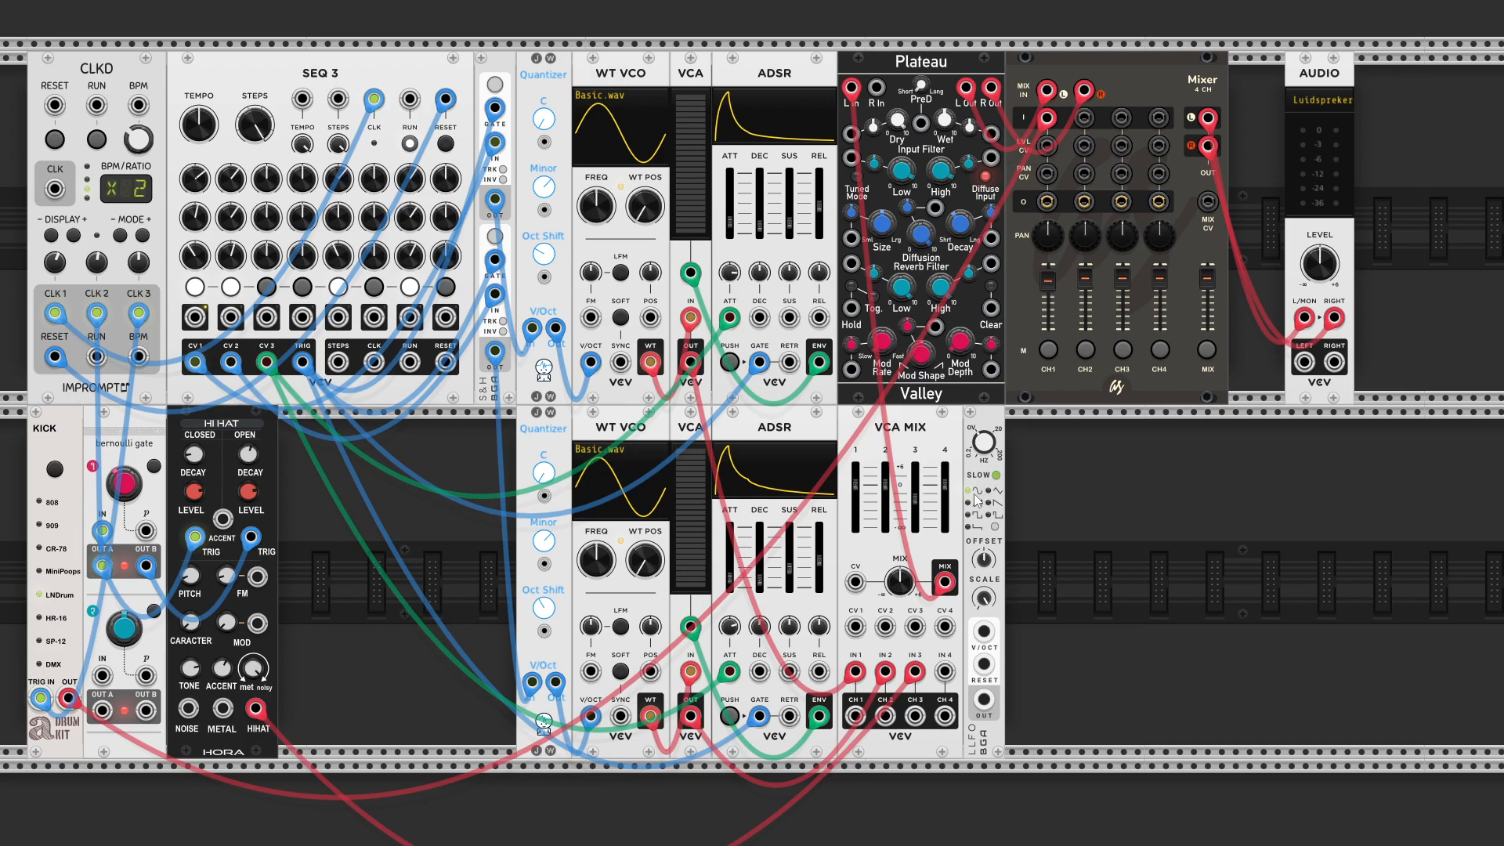
right_click(986, 672)
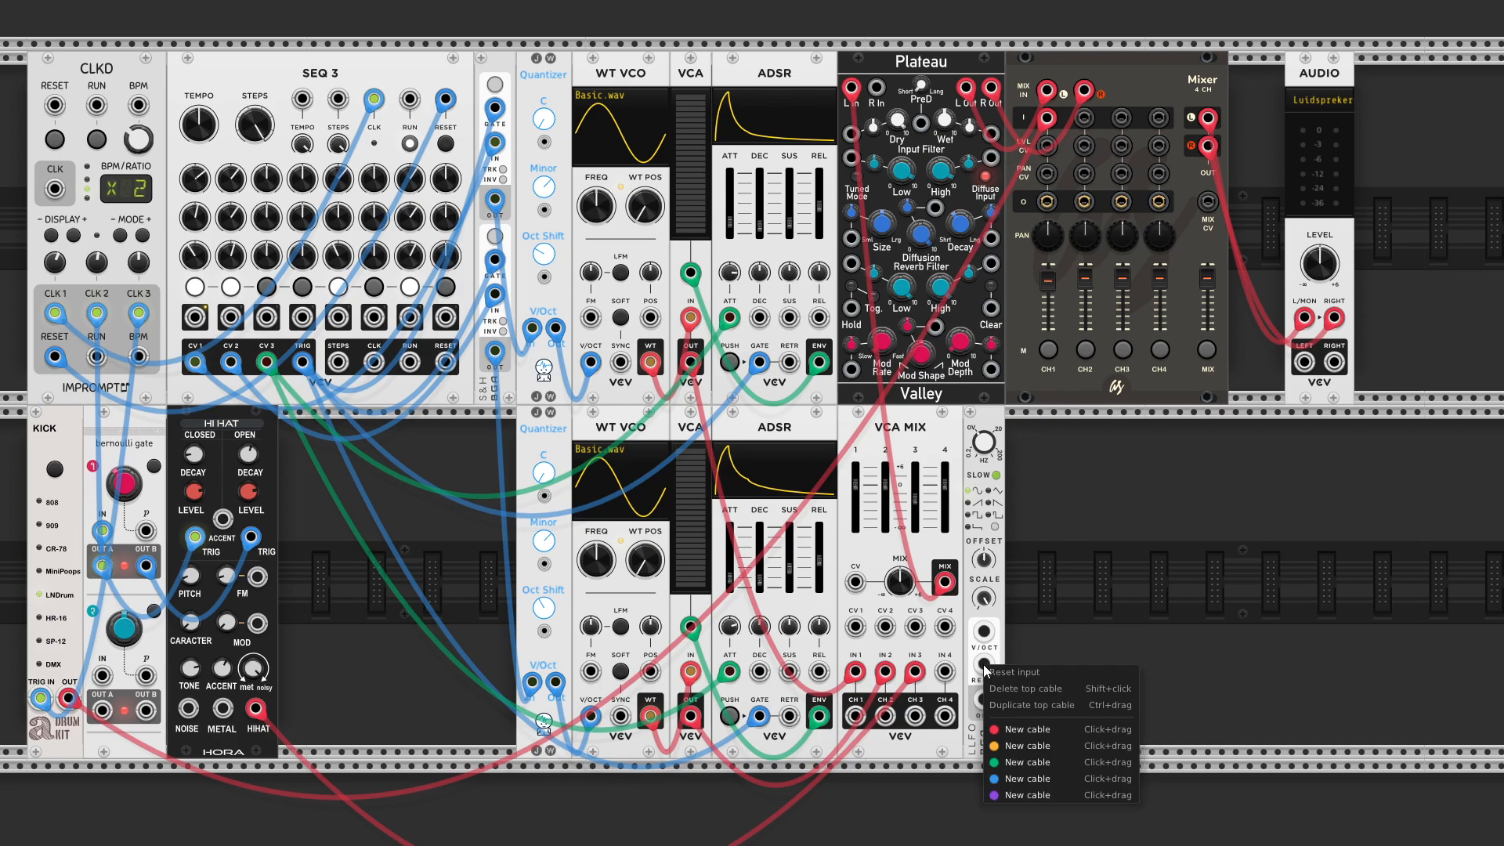
click(1011, 782)
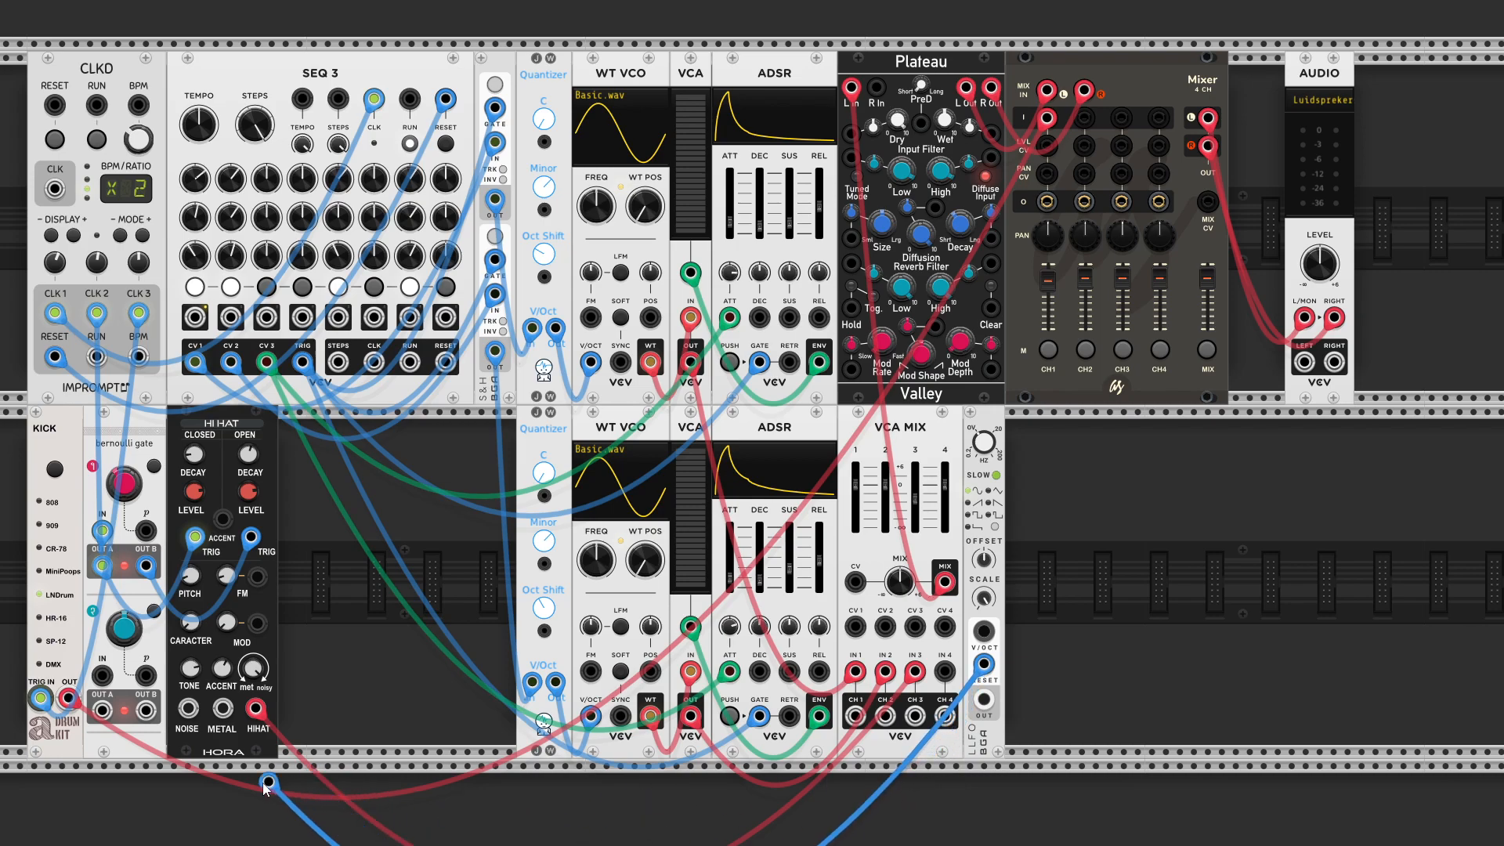
click(55, 358)
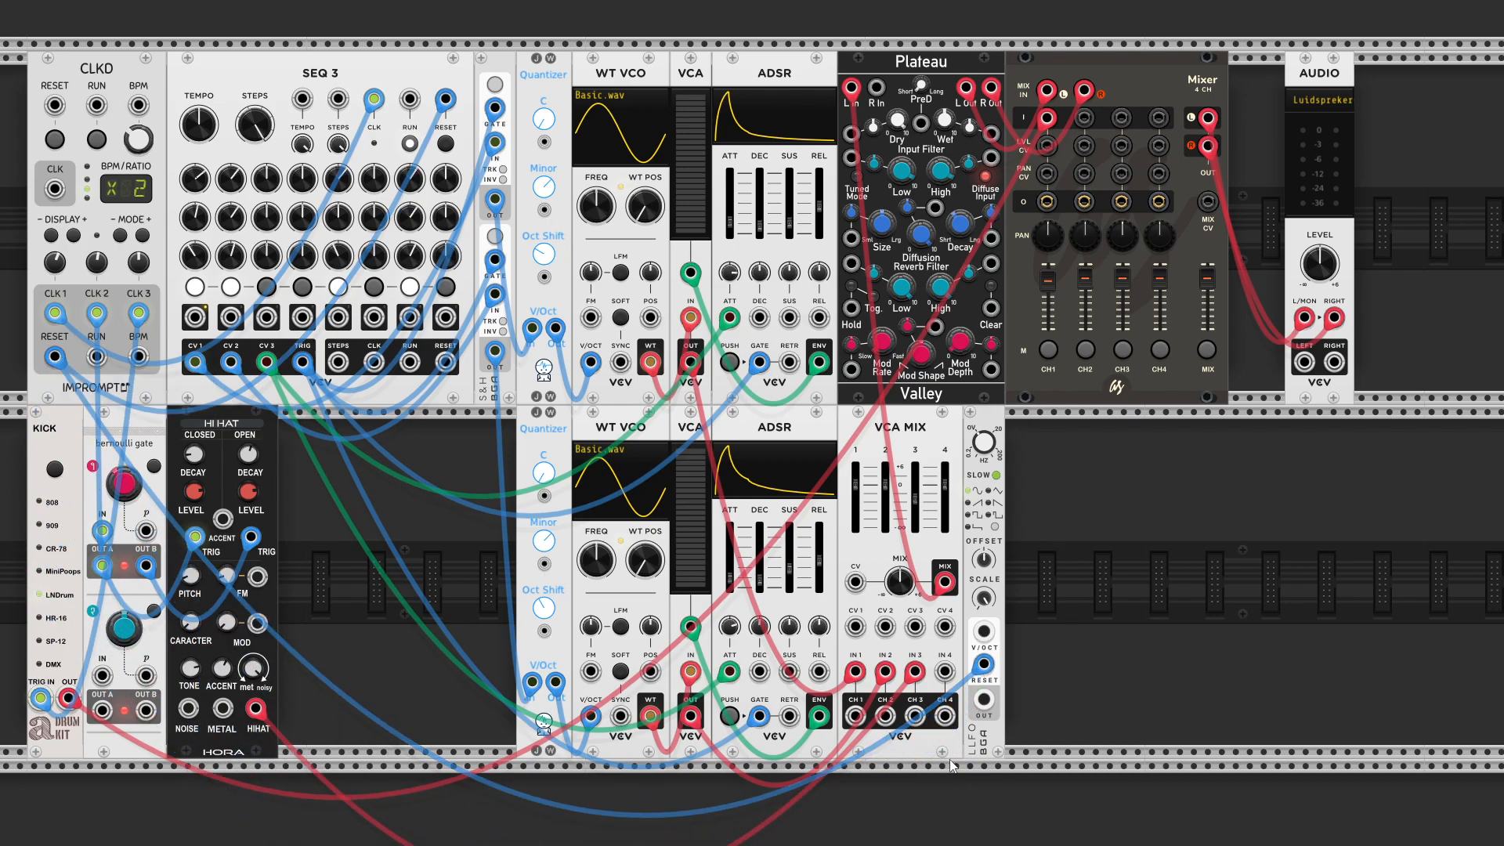
right_click(984, 710)
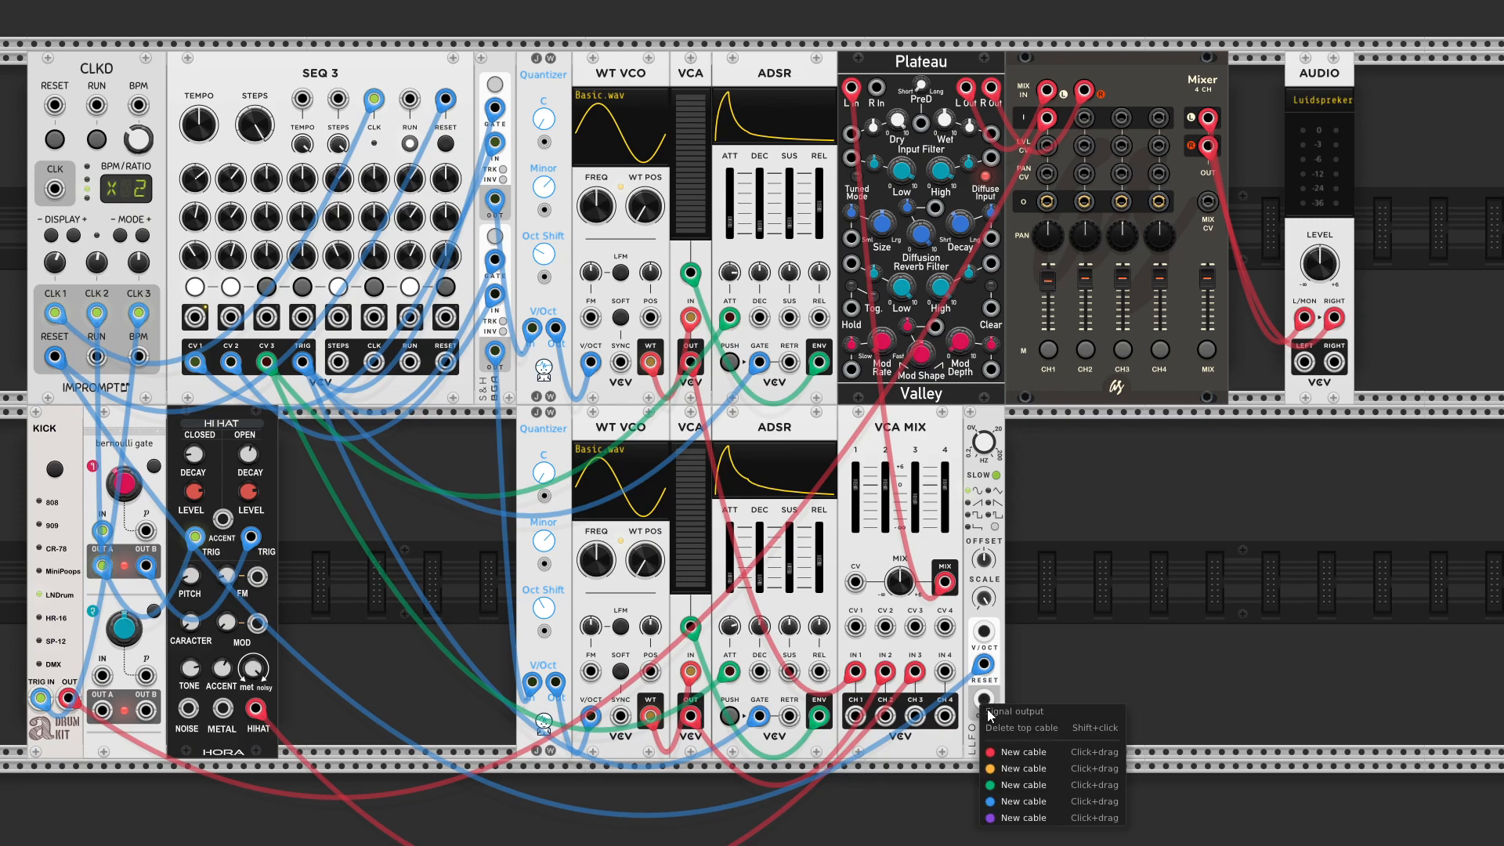
drag(994, 783, 656, 318)
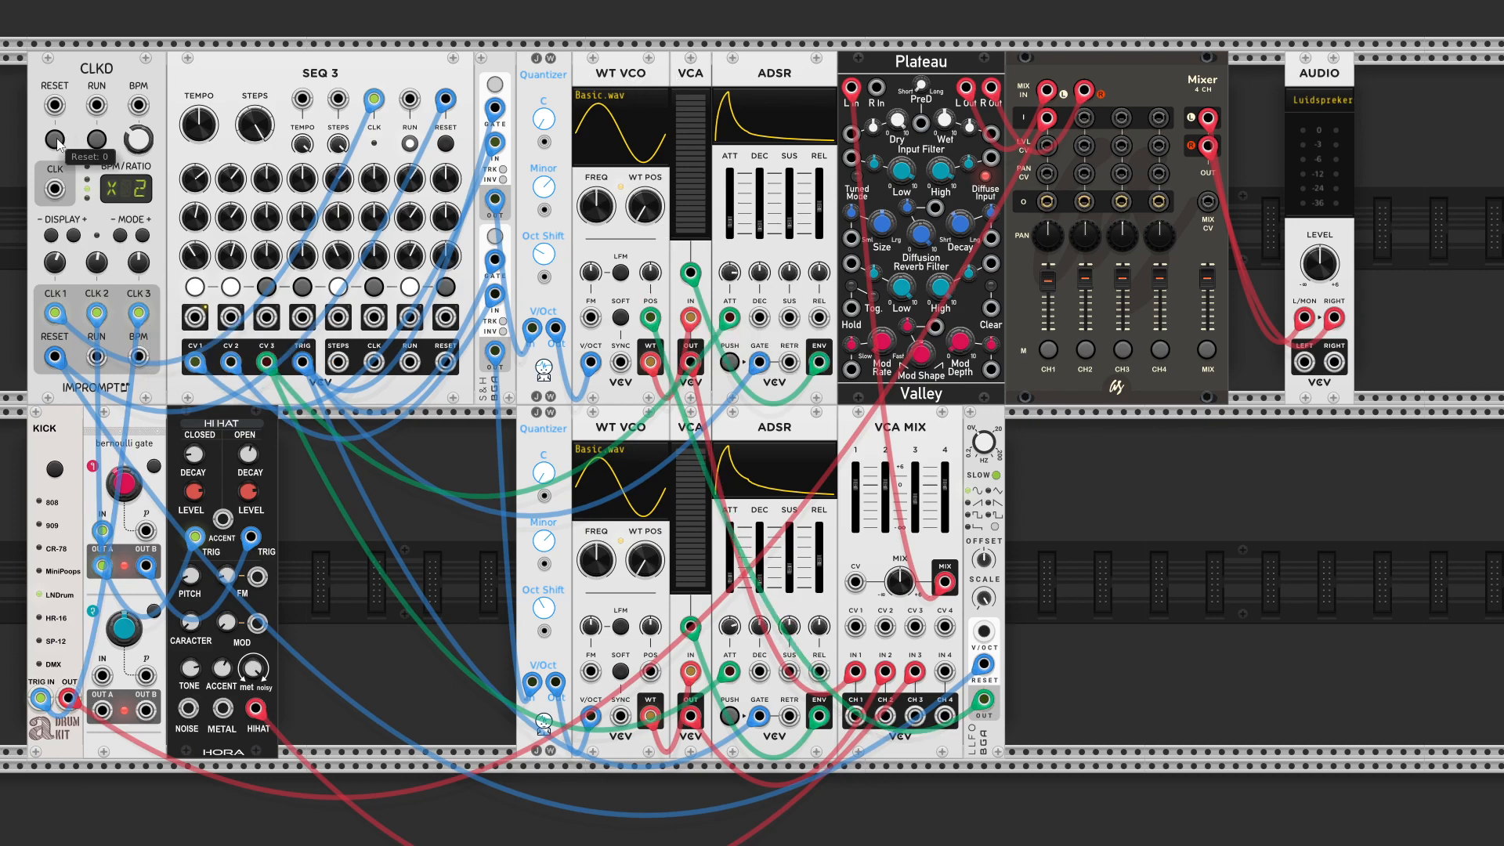
Start the clock and set the upper WT VCO's wavetable position CV to 100%.
click(97, 139)
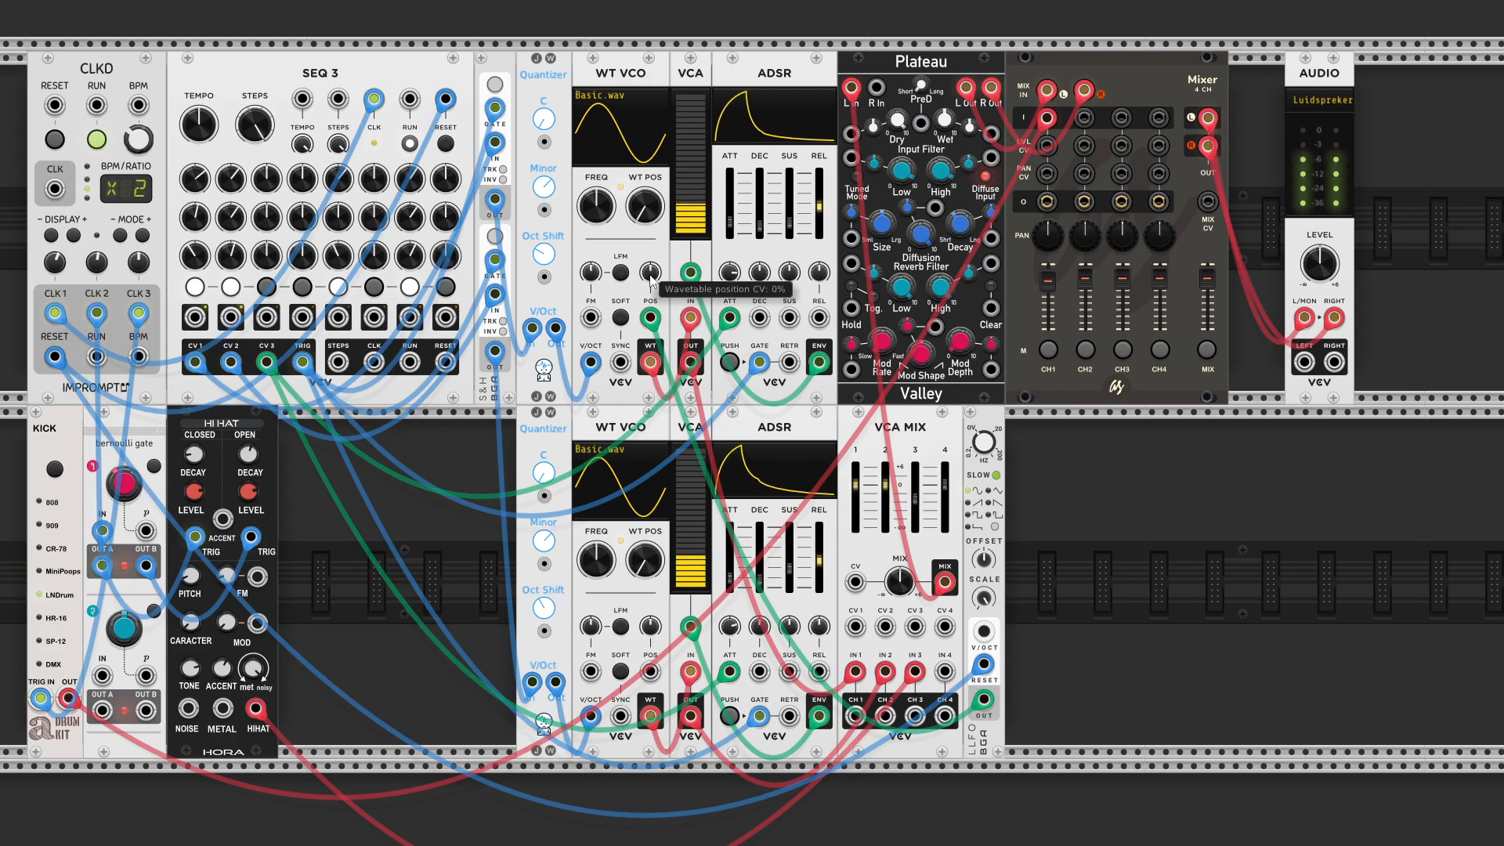
drag(650, 272, 650, 222)
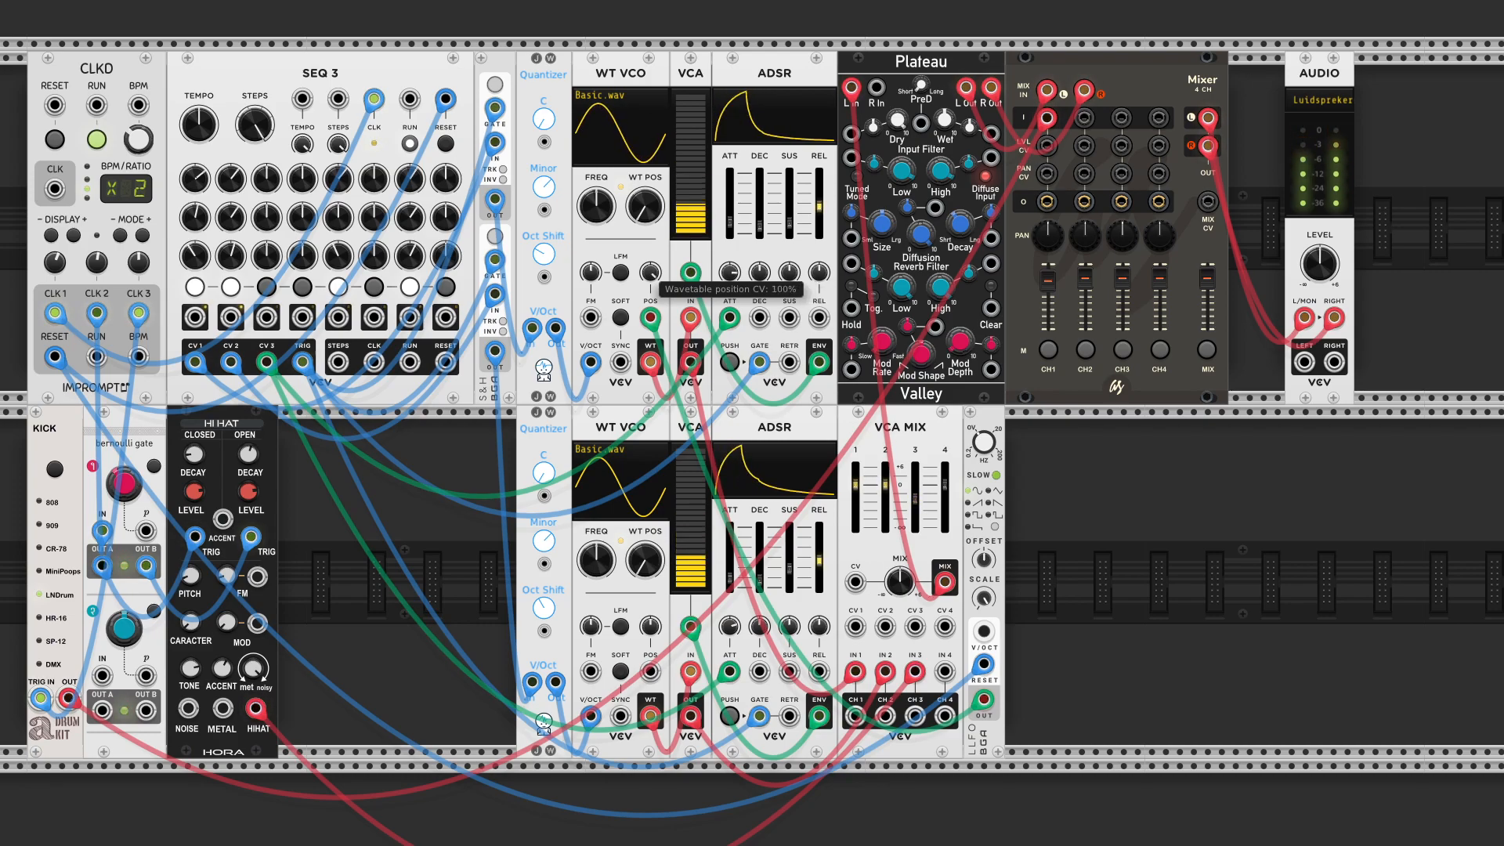
Raise LLFO's offset and slightly lower its frequency to shape the wavetable modulation.
mouse_move(987, 442)
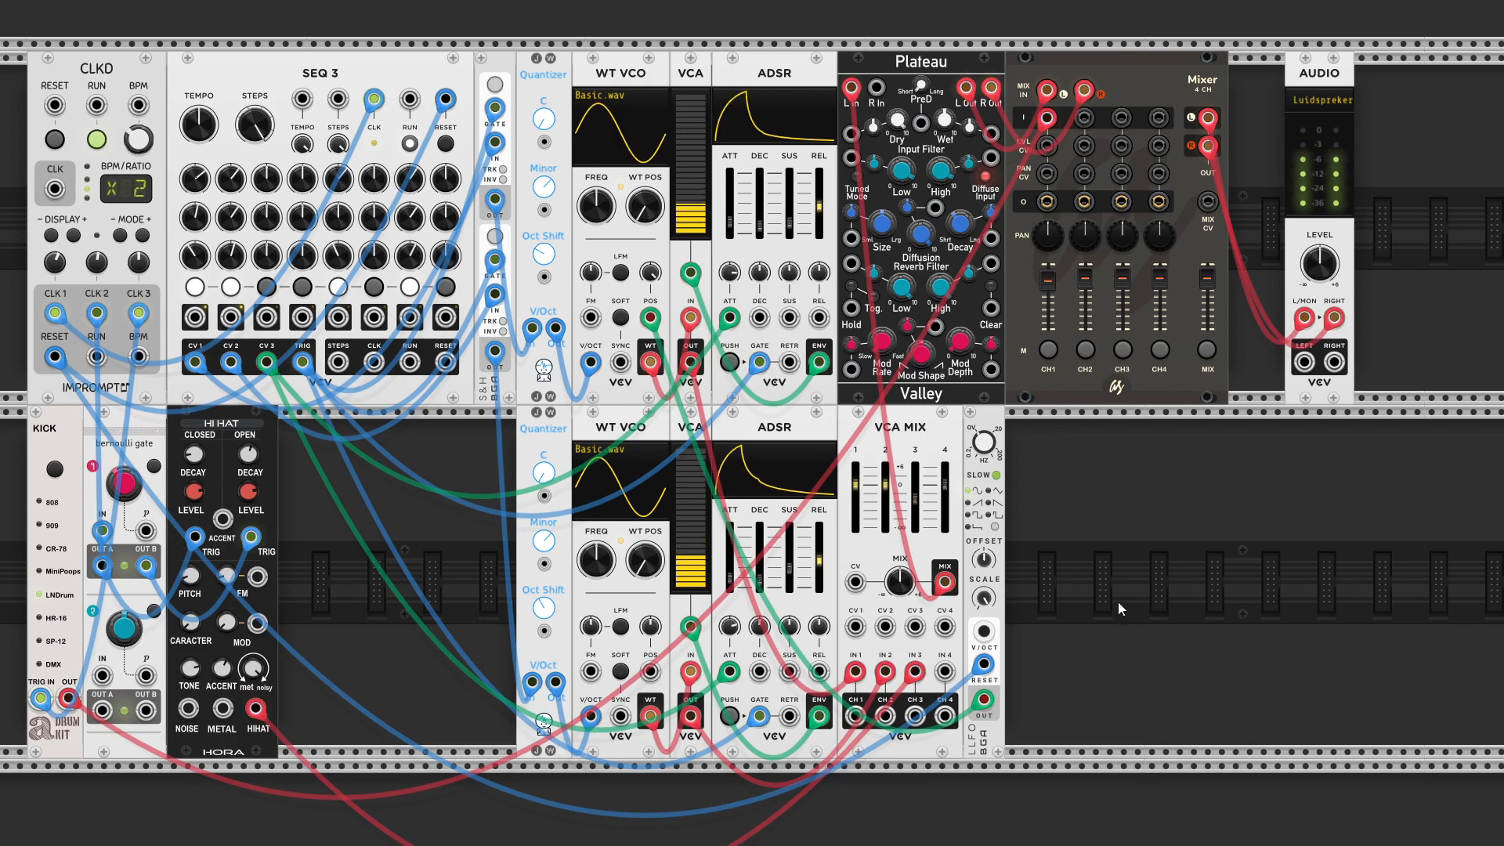
drag(982, 557, 982, 523)
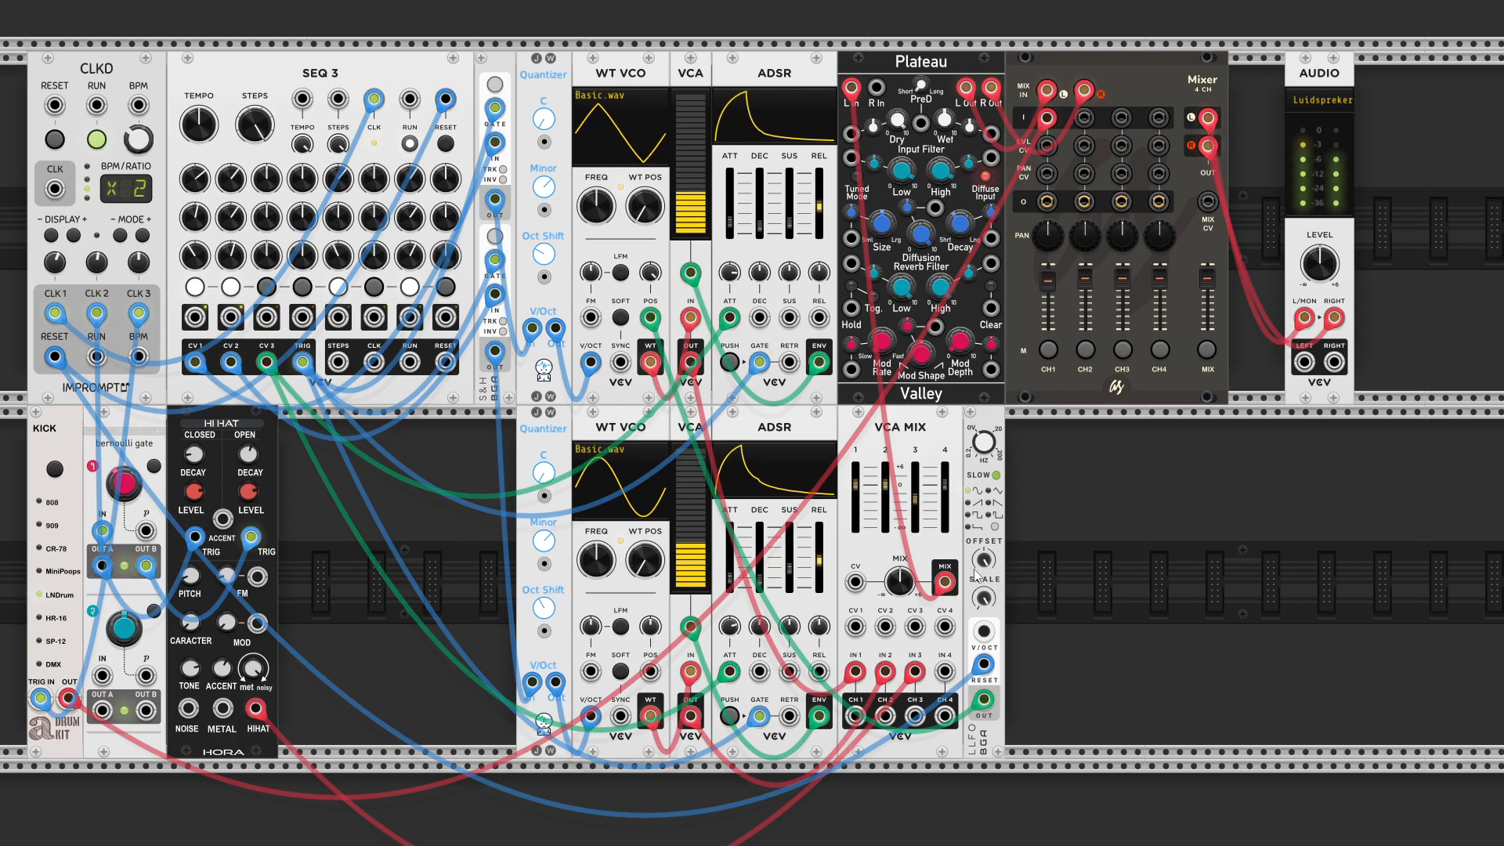
mouse_move(986, 566)
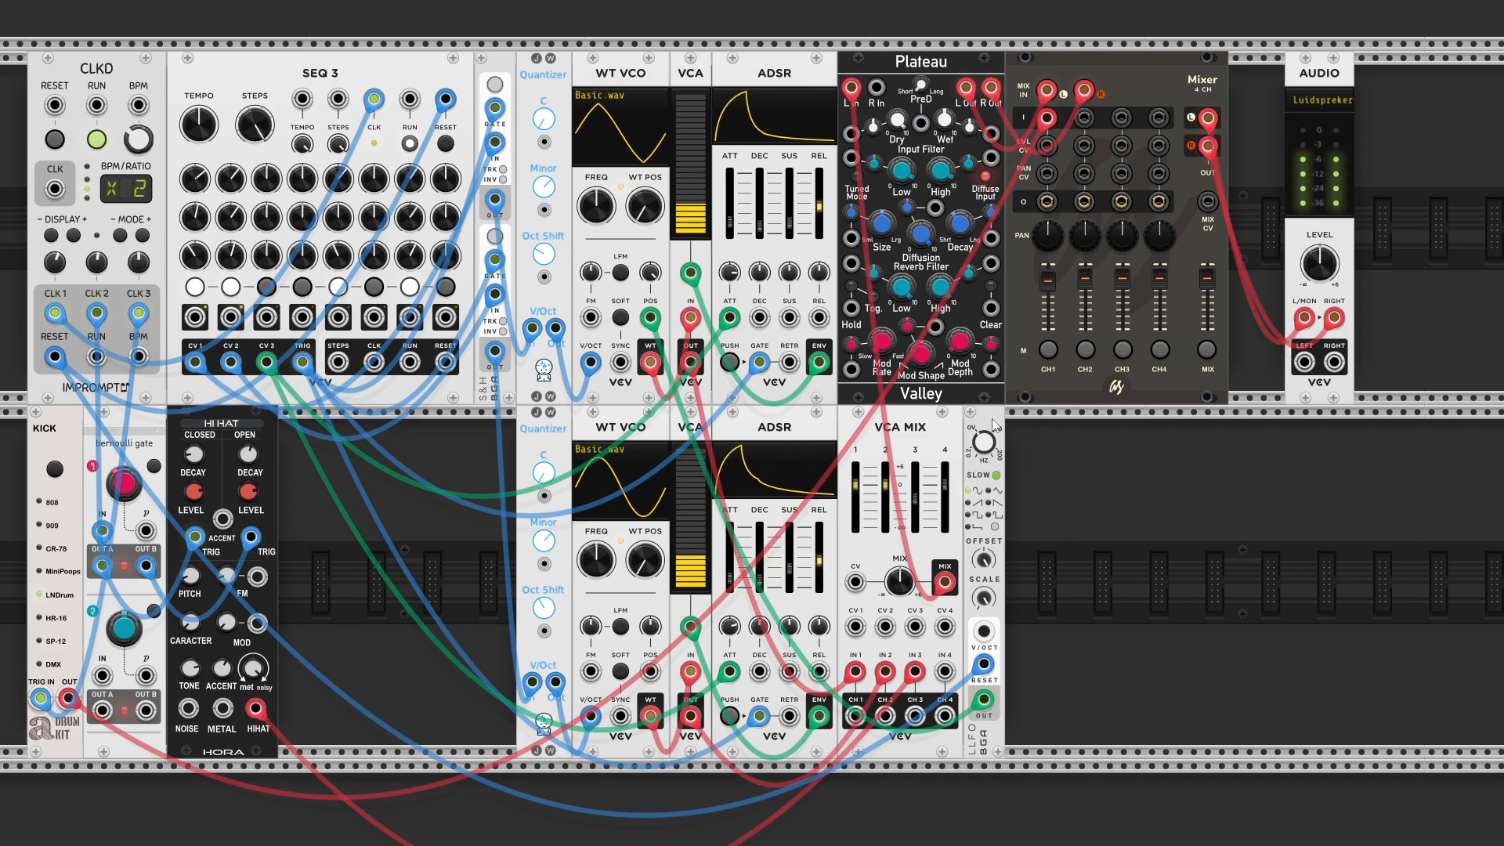
drag(983, 452, 982, 467)
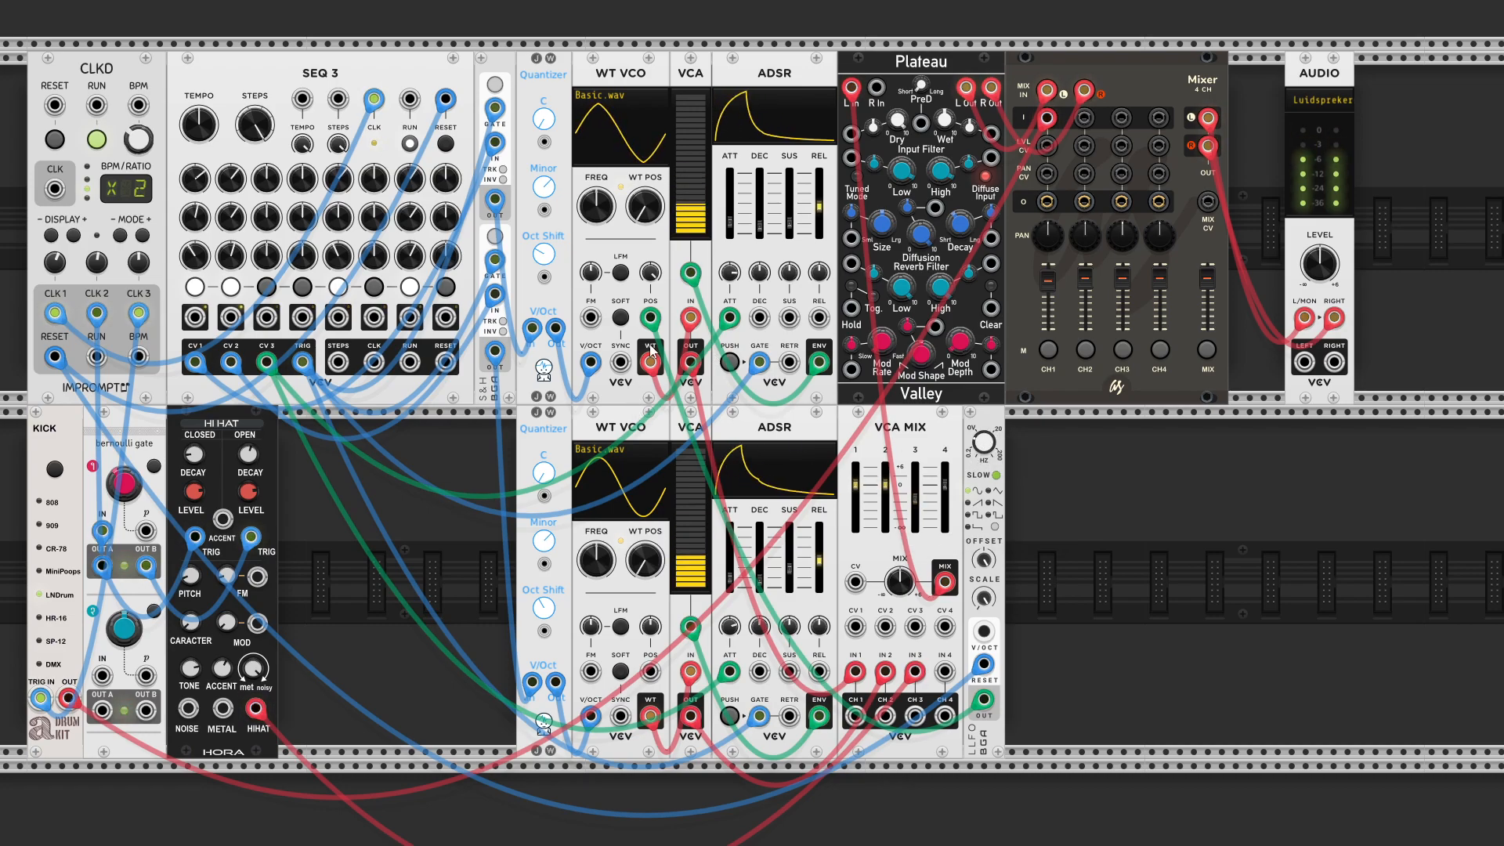
Duplicate the LLFO module and patch CLKD's RESET output to the copy's RESET input with a blue cable.
right_click(980, 422)
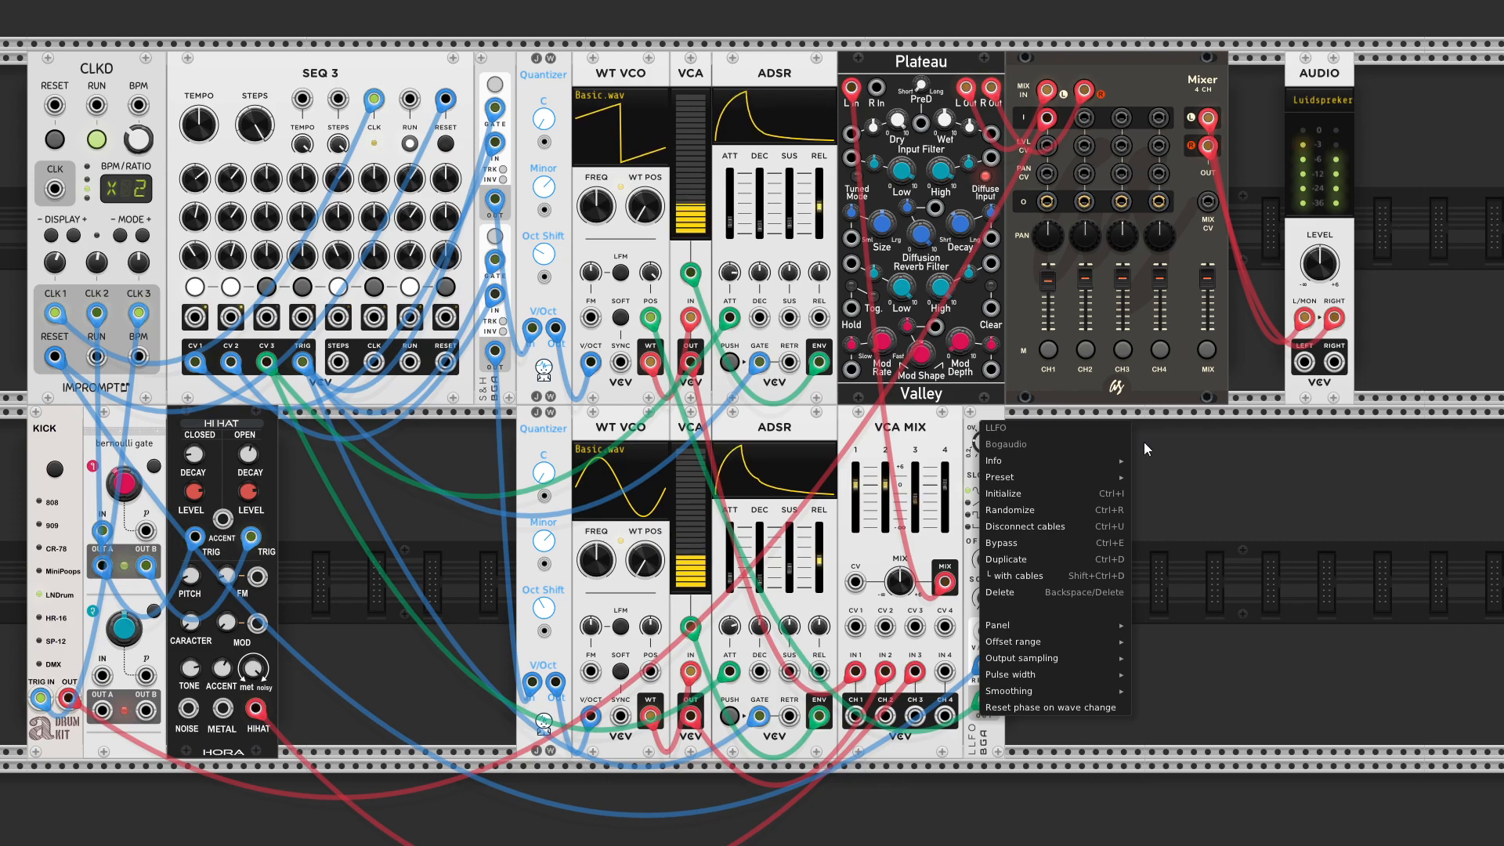
click(1019, 561)
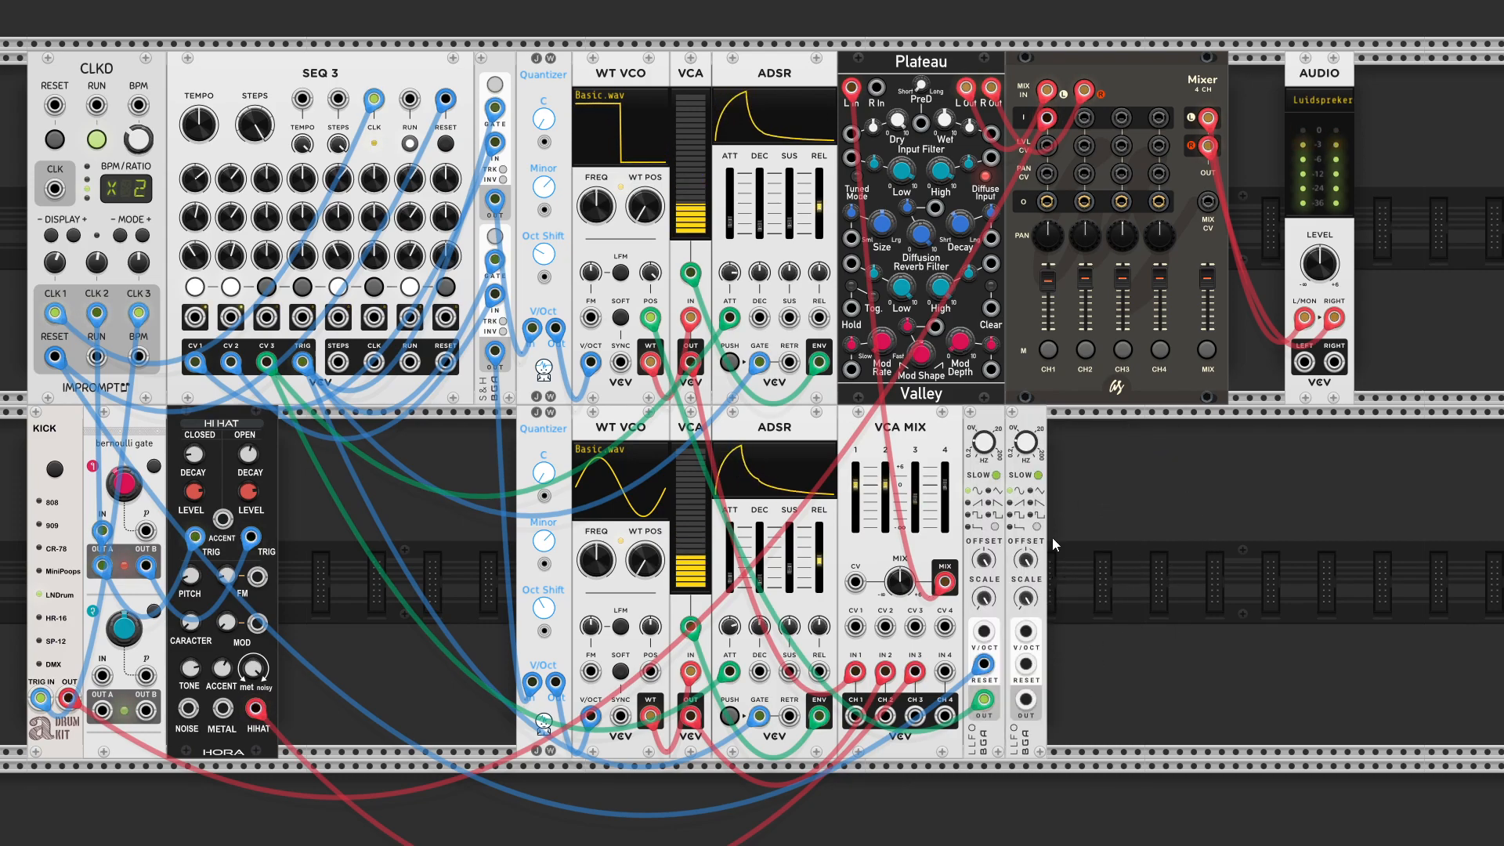
right_click(1026, 703)
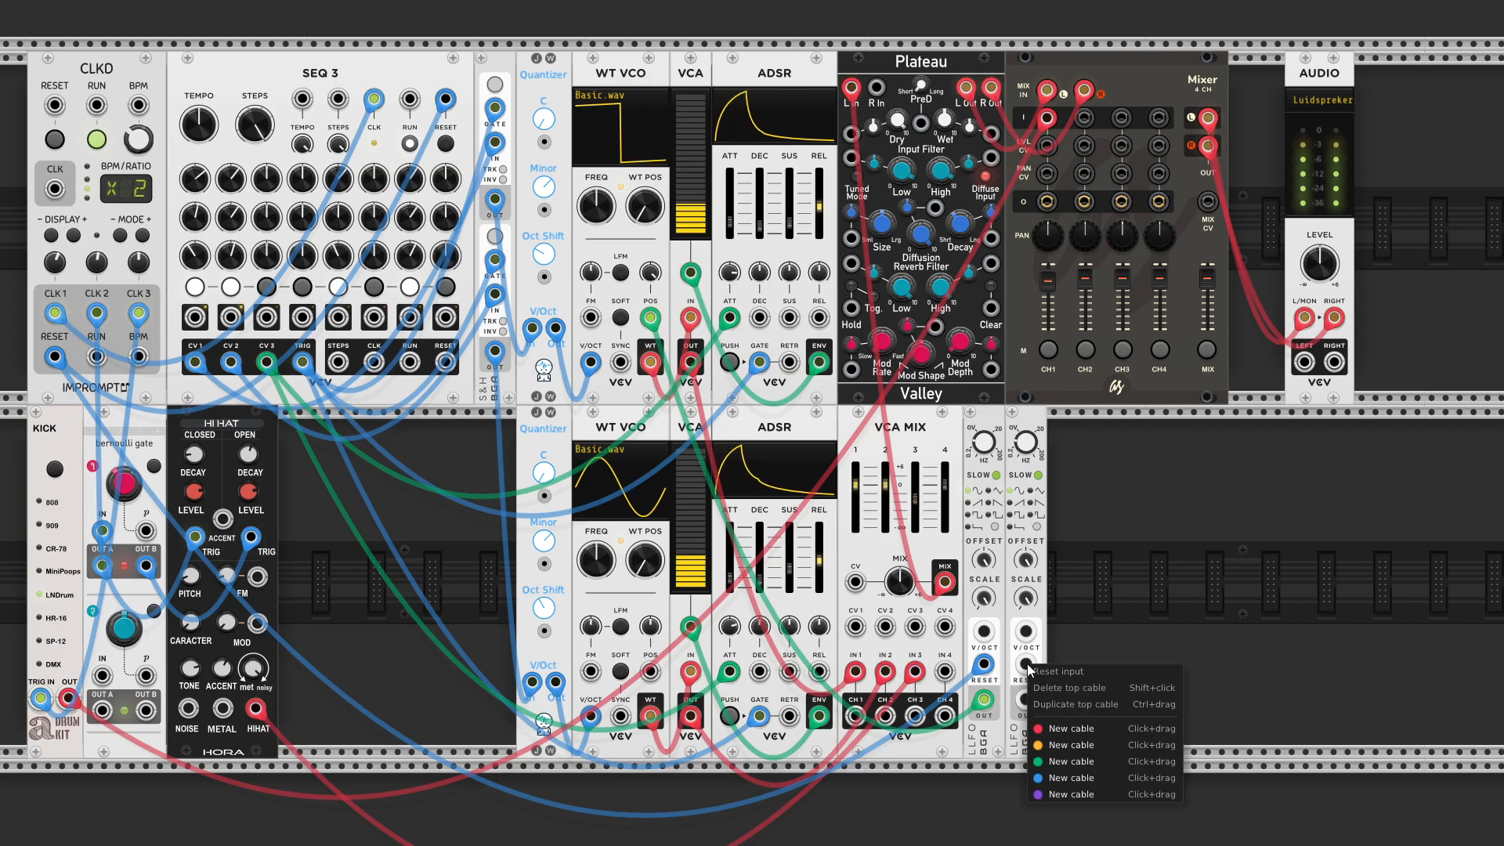
click(1042, 777)
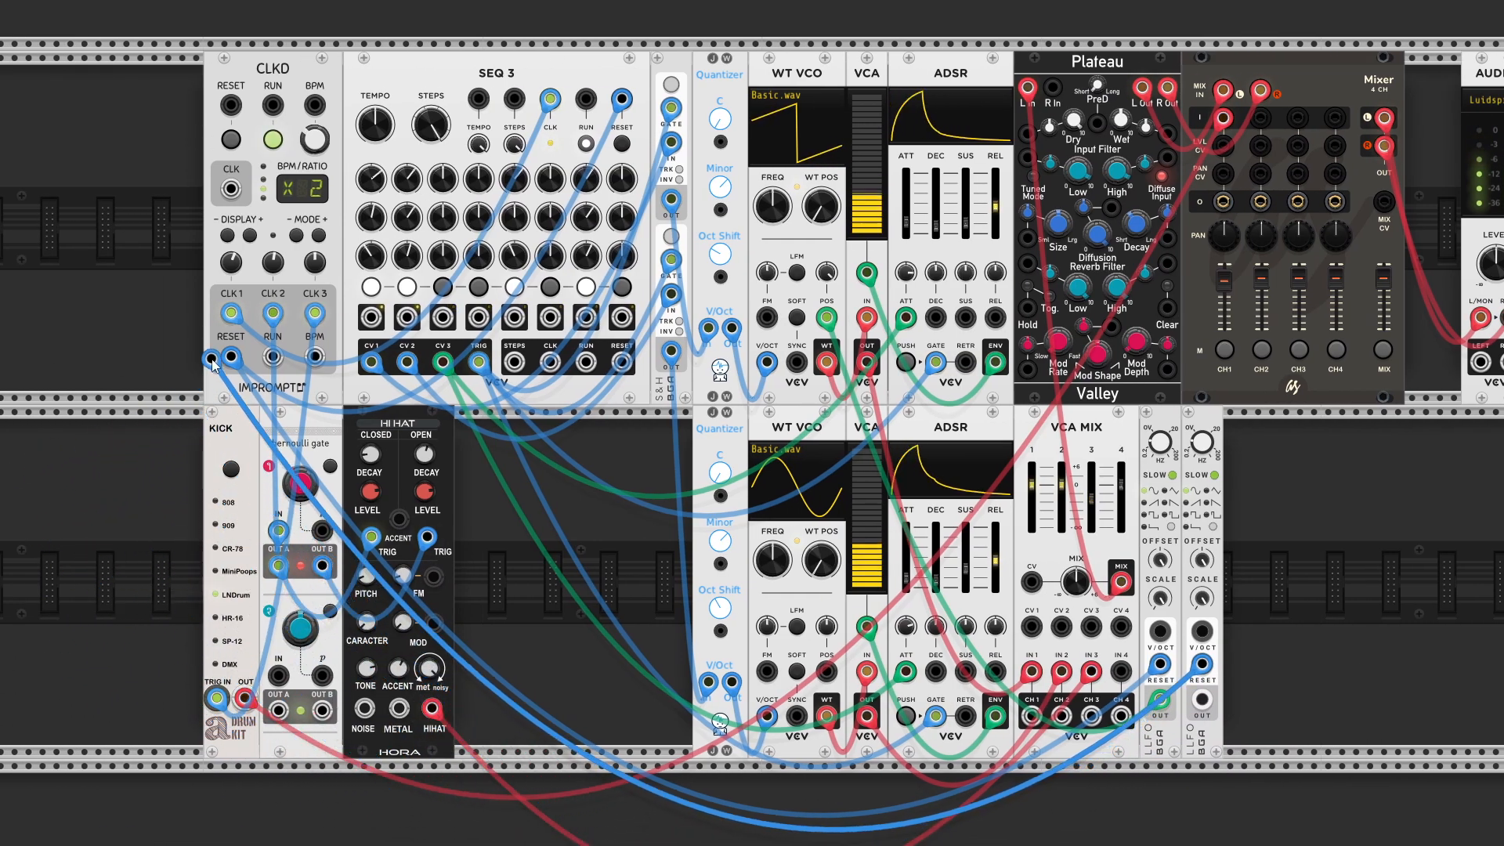
click(231, 358)
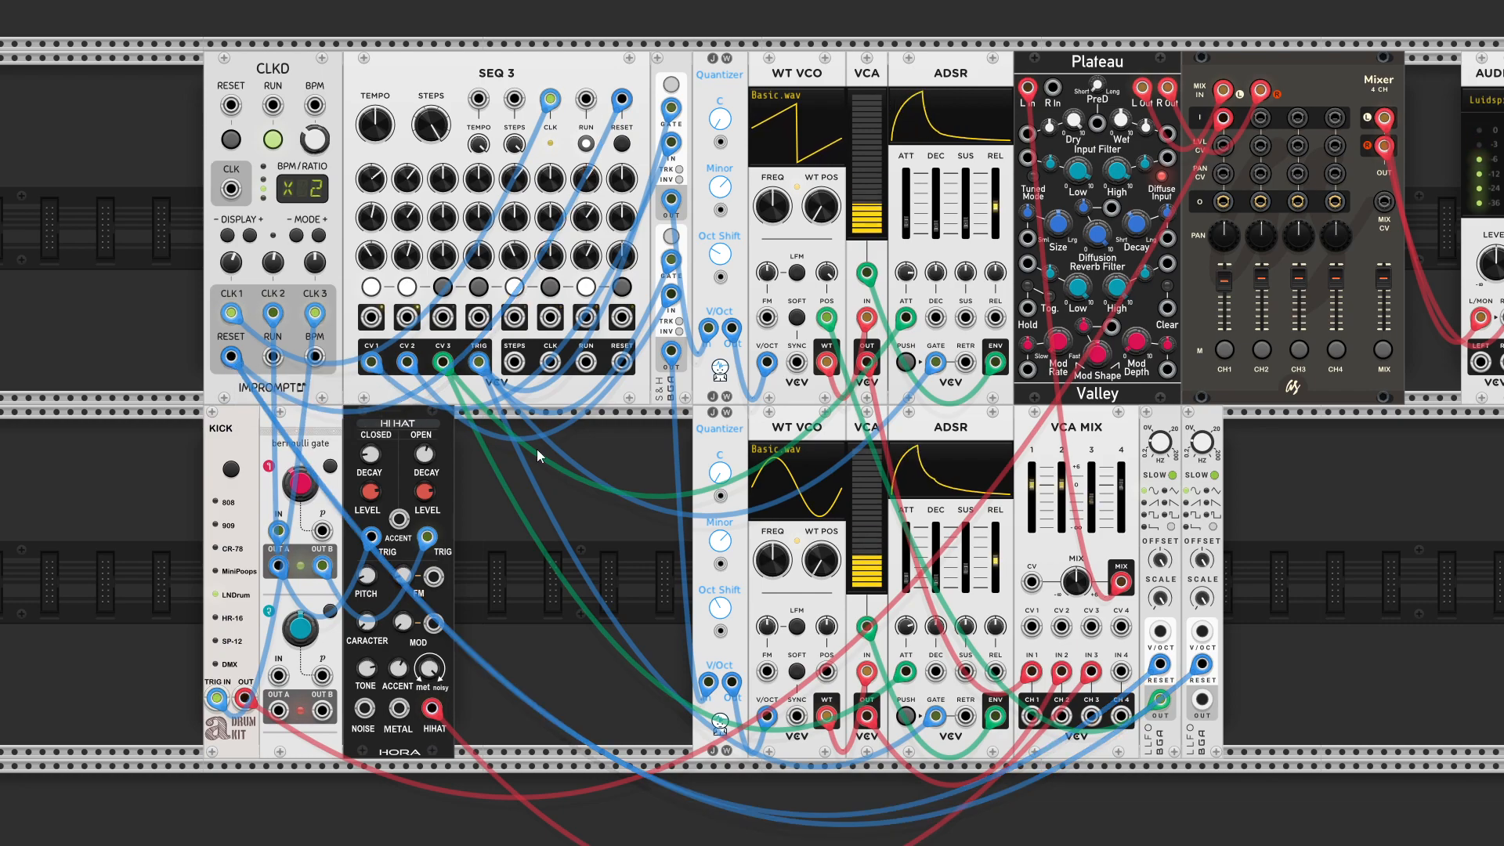
Patch the second LLFO's OUT to the lower WT VCO's POS input with a green cable and lower that LLFO's frequency slightly.
right_click(1200, 701)
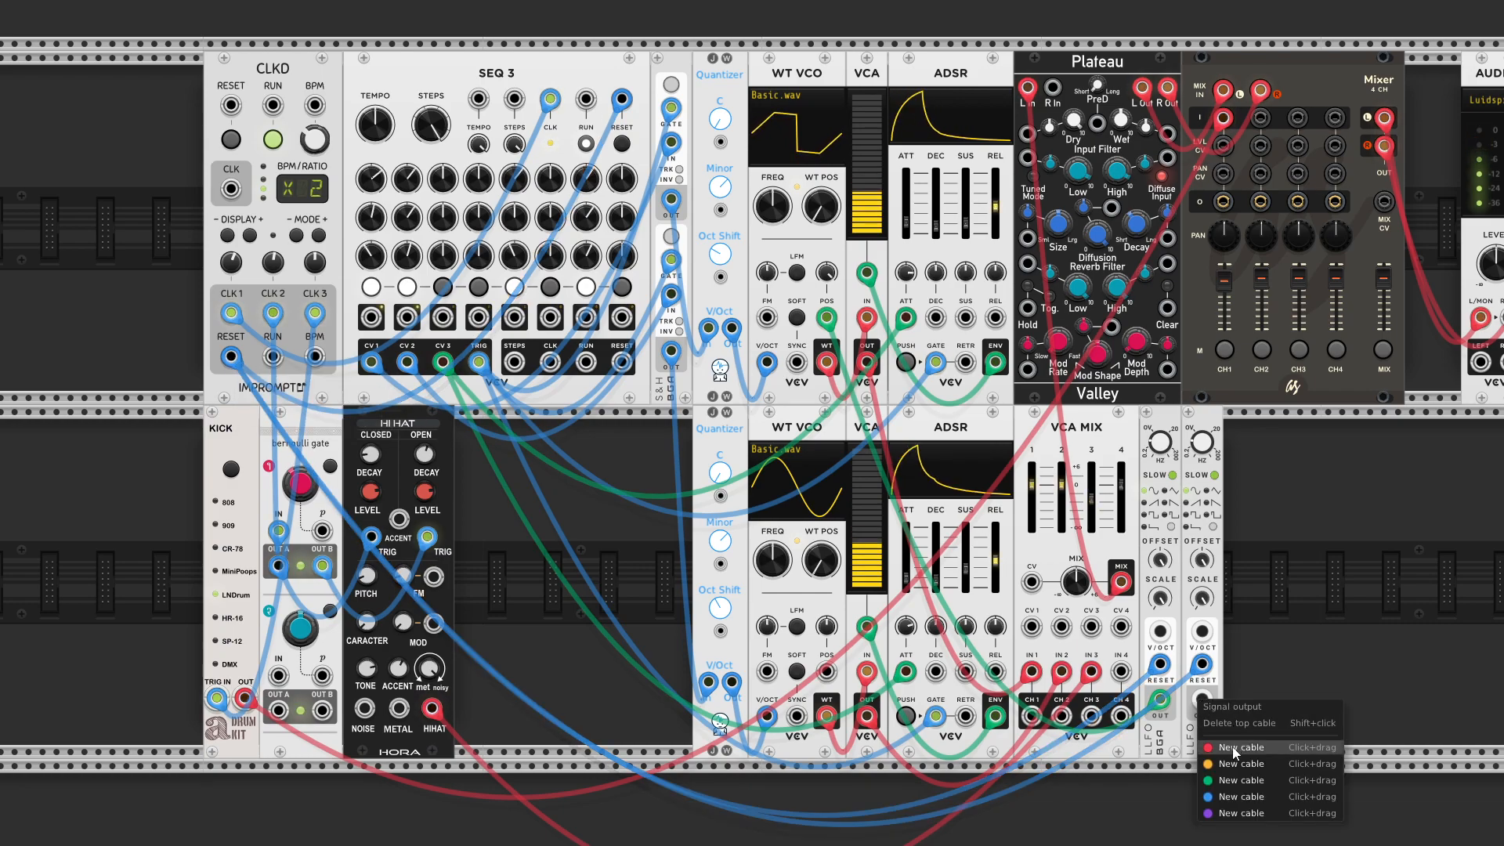
click(1230, 781)
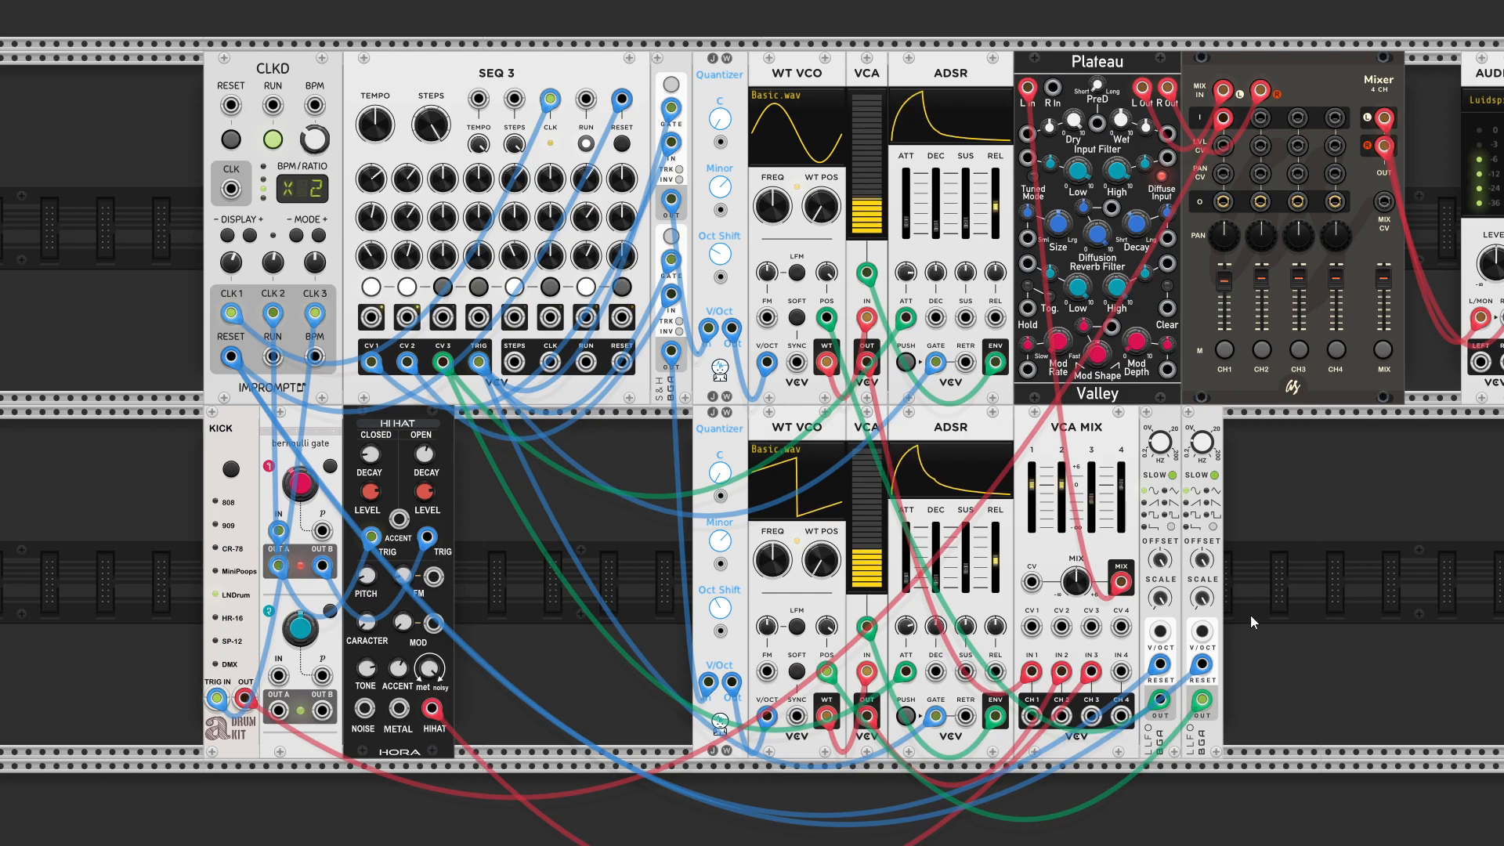
drag(1204, 443, 1204, 462)
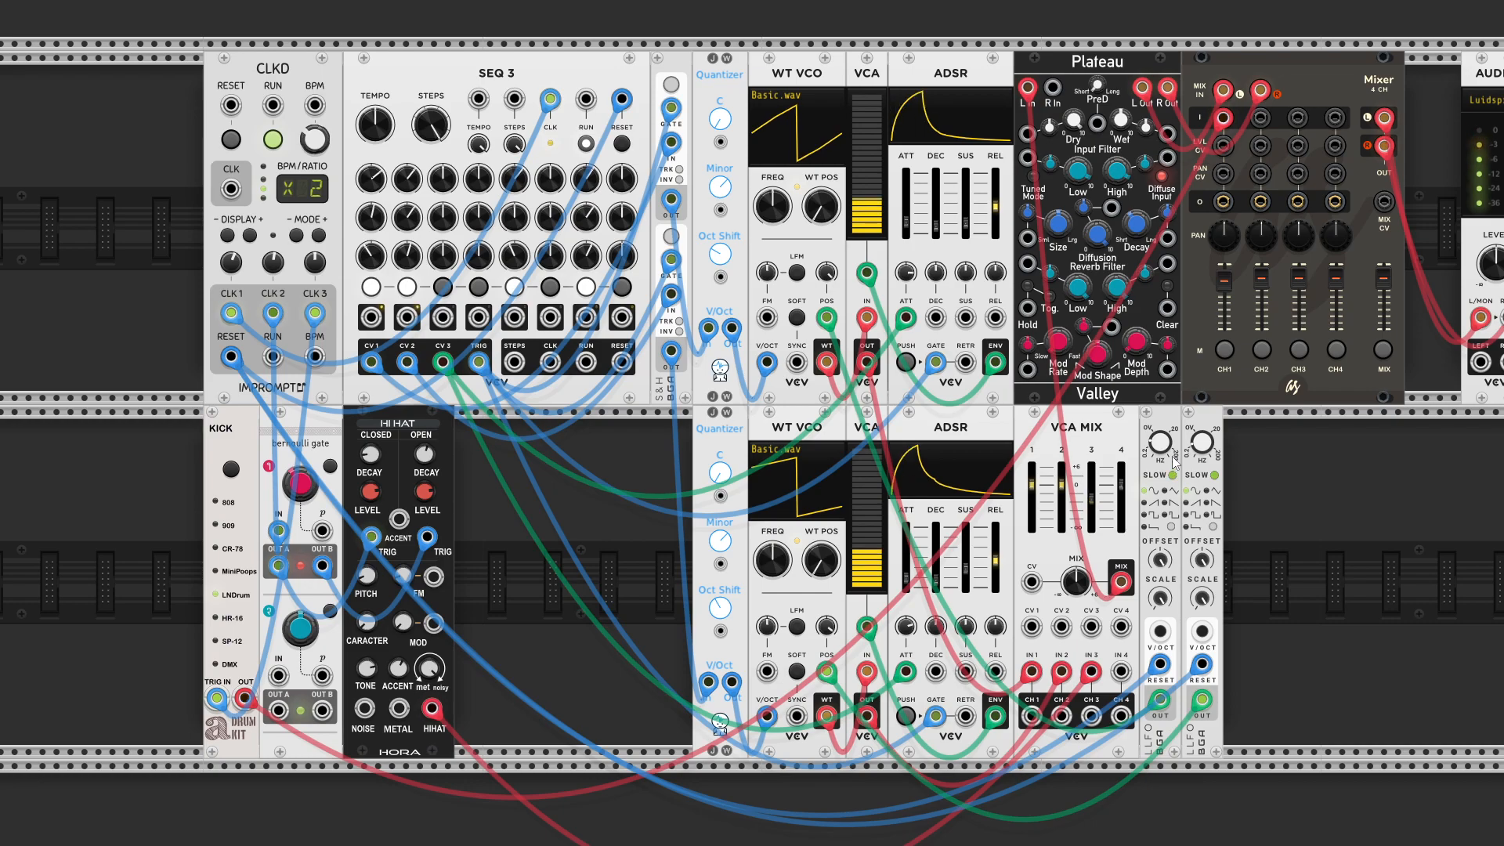
mouse_move(1173, 463)
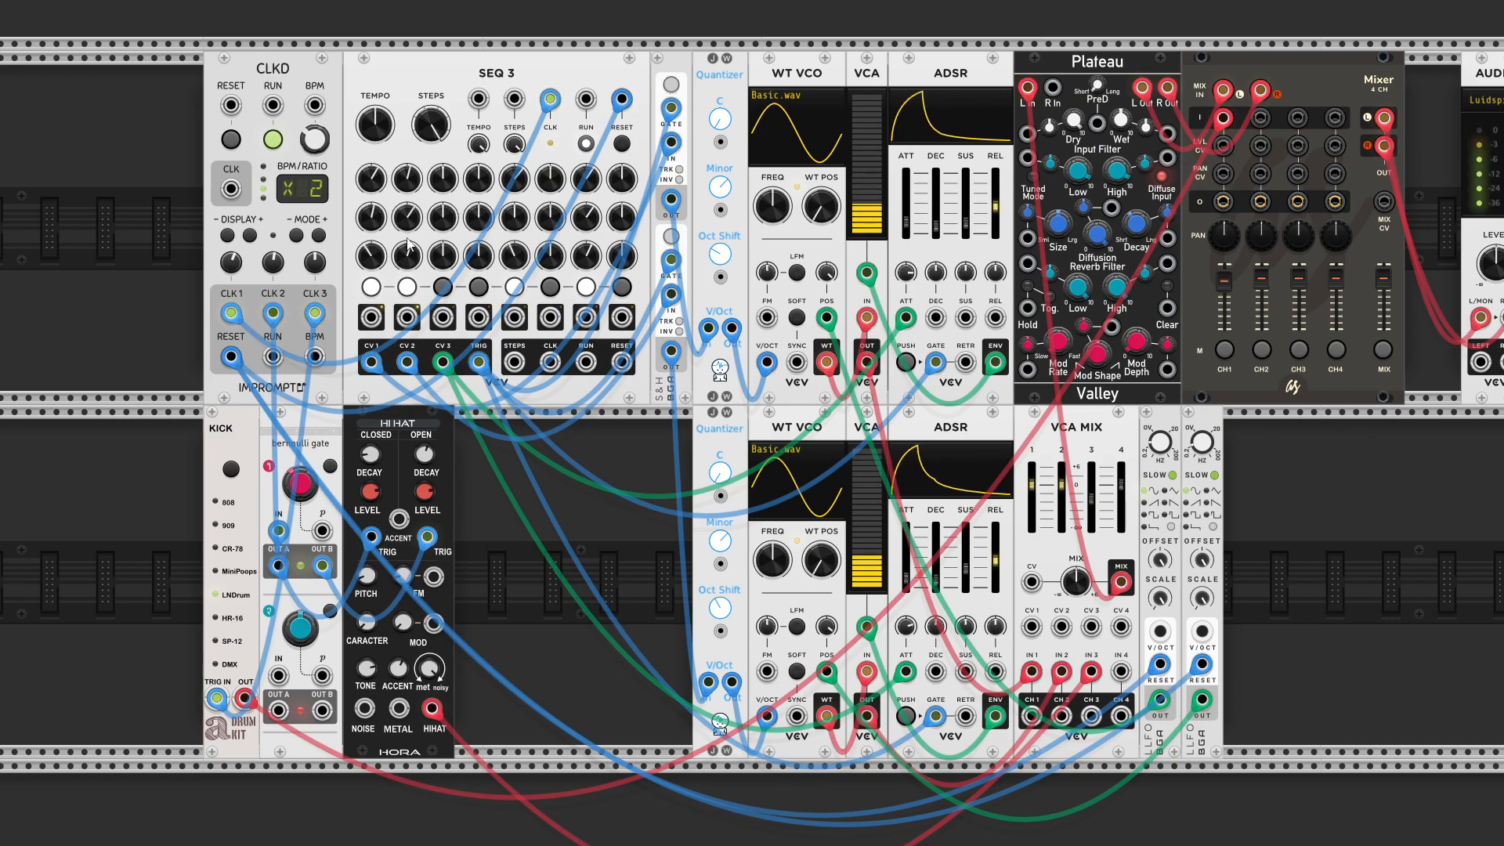
Adjust SEQ 3's CV 1 and CV 2 values on step 1 and CV 2 on step 5, and toggle the step 5 trigger.
drag(513, 228, 514, 219)
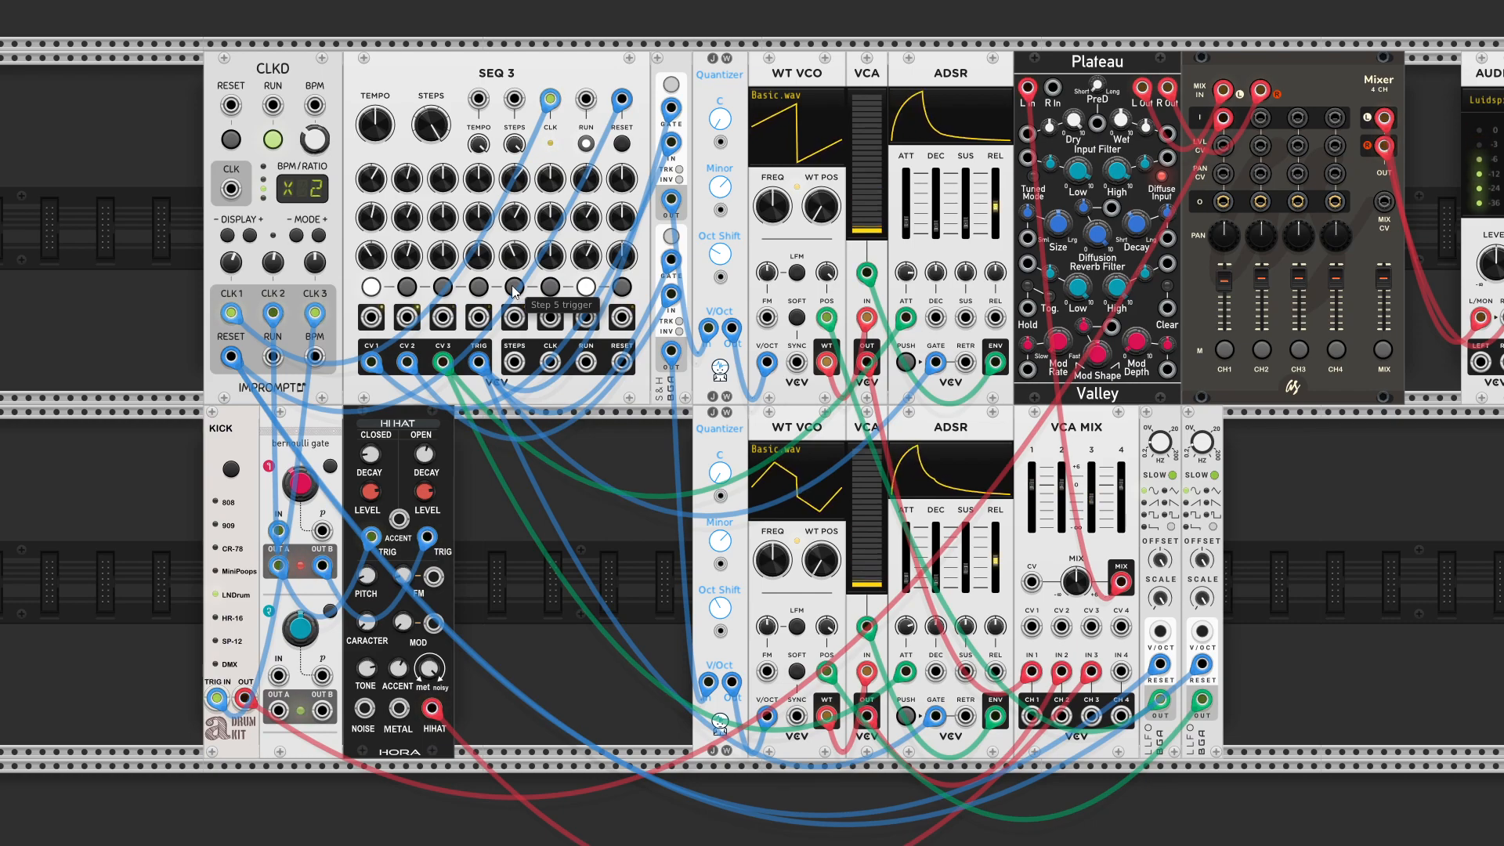
drag(376, 184, 376, 167)
drag(376, 221, 376, 215)
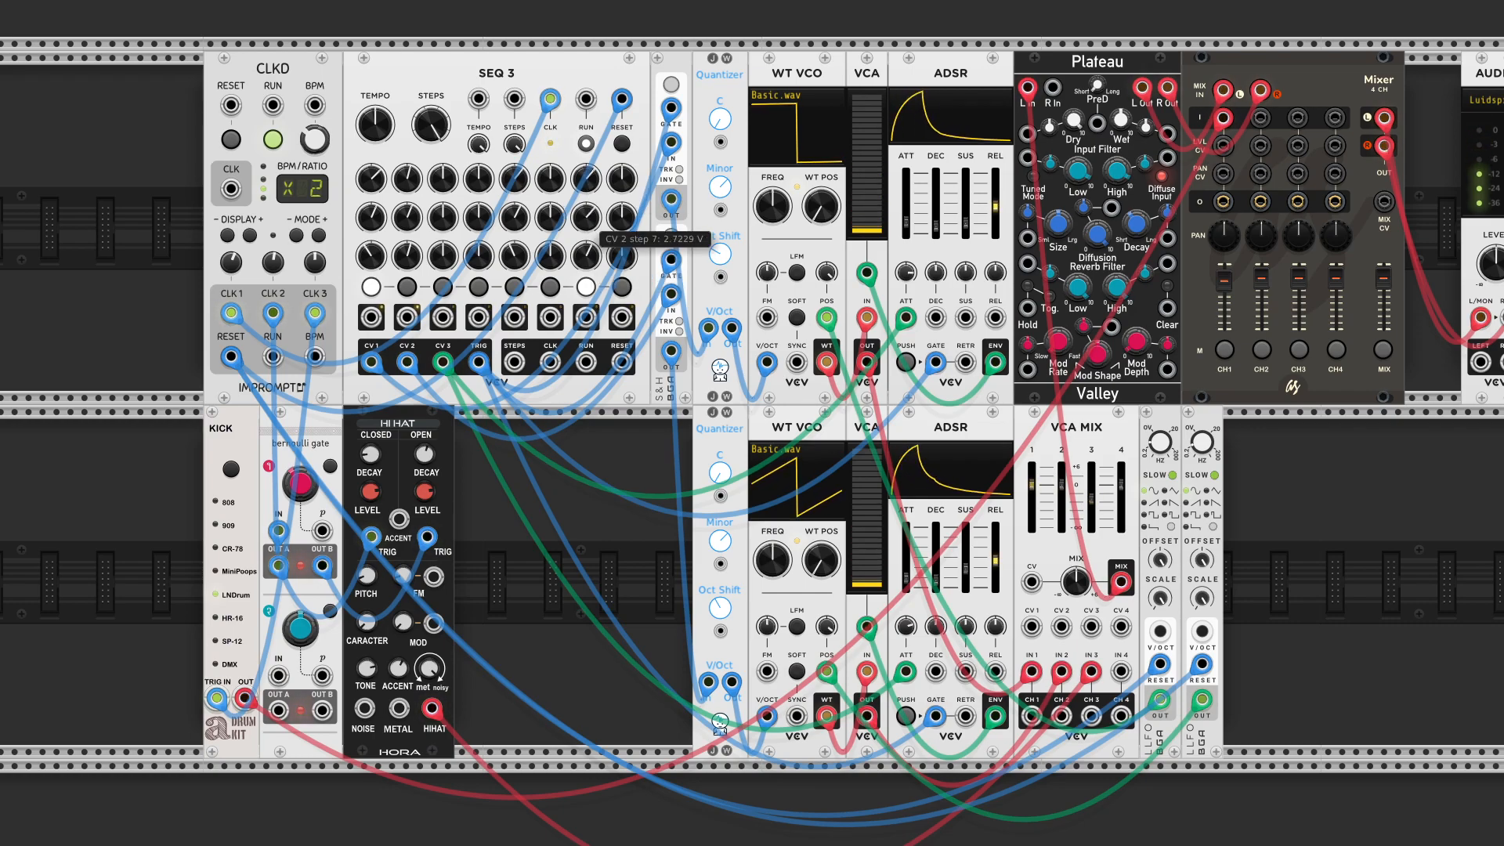
click(514, 287)
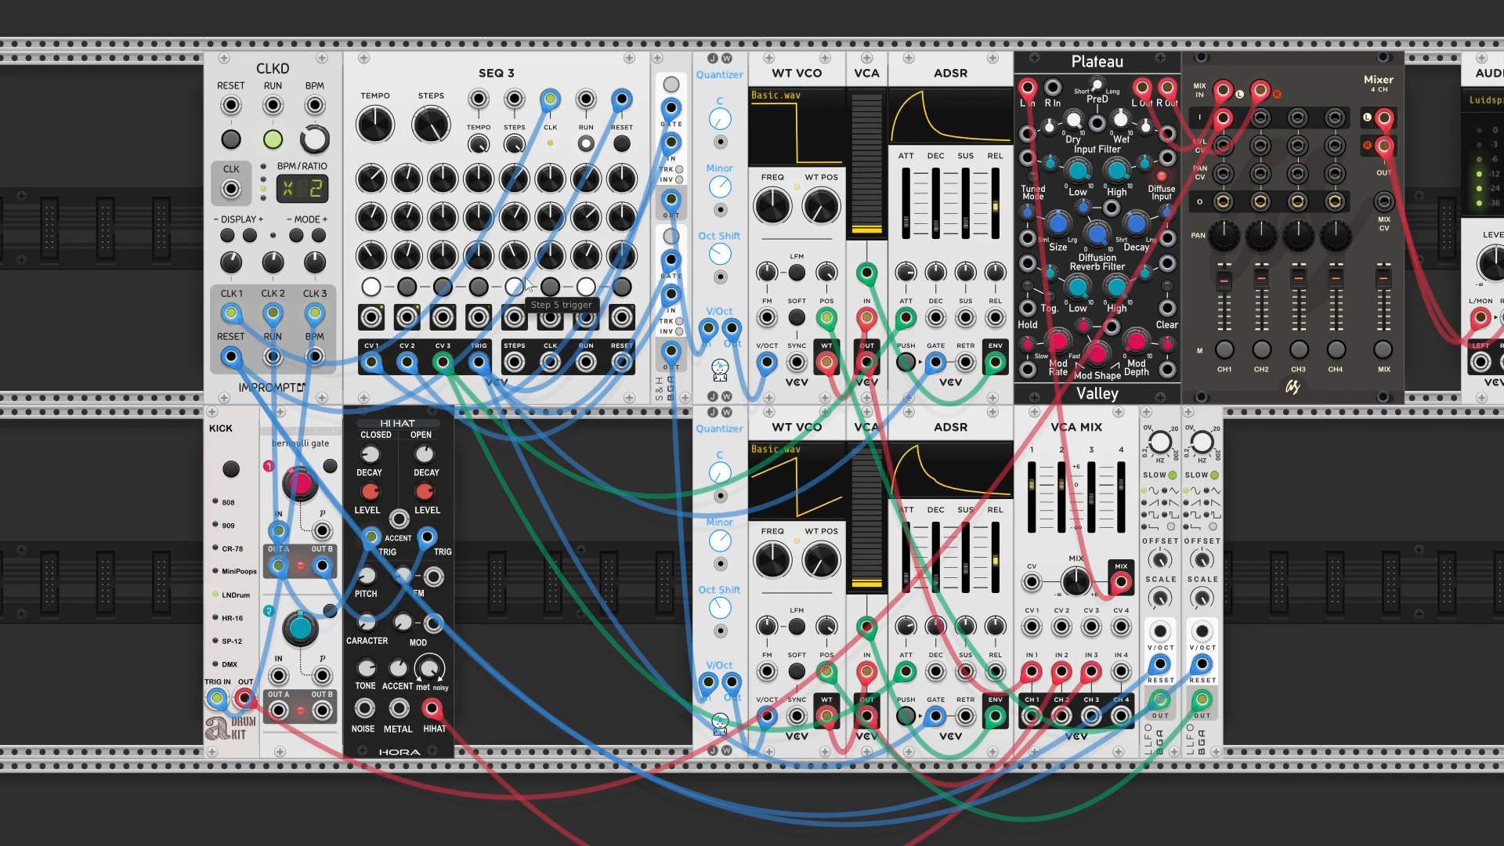